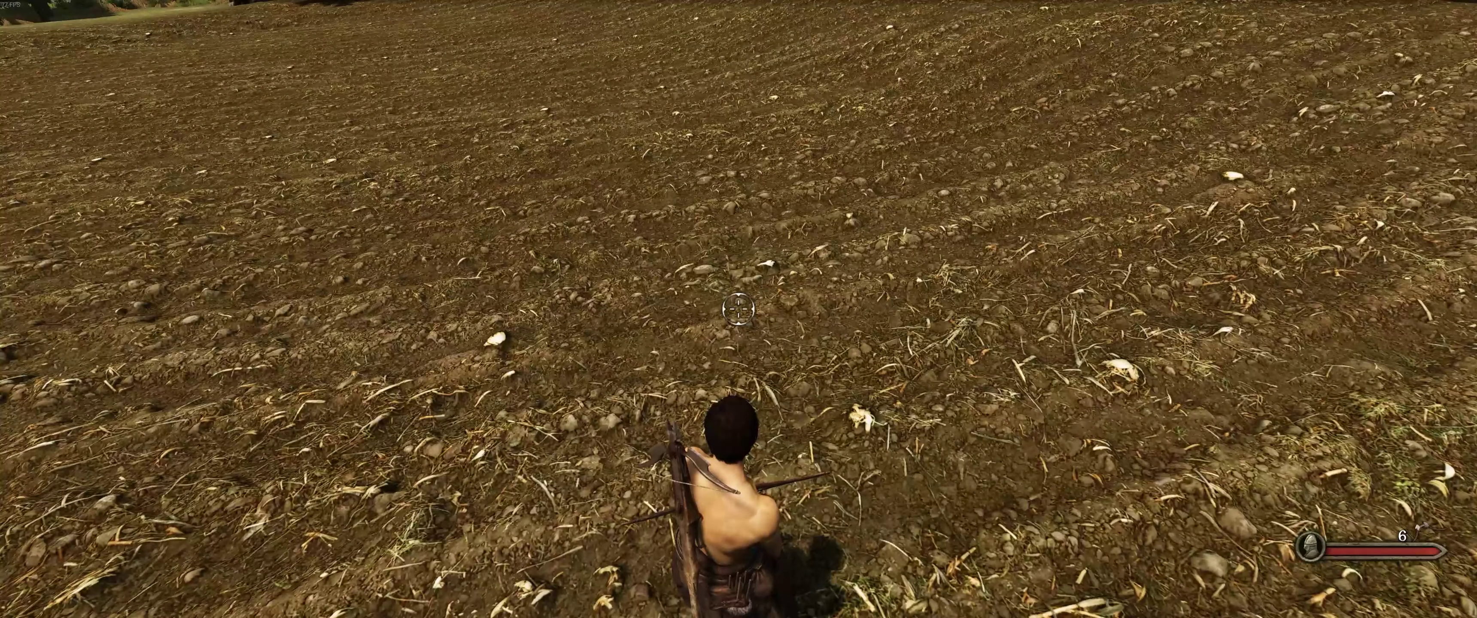
pyautogui.scroll(1, 739, 310)
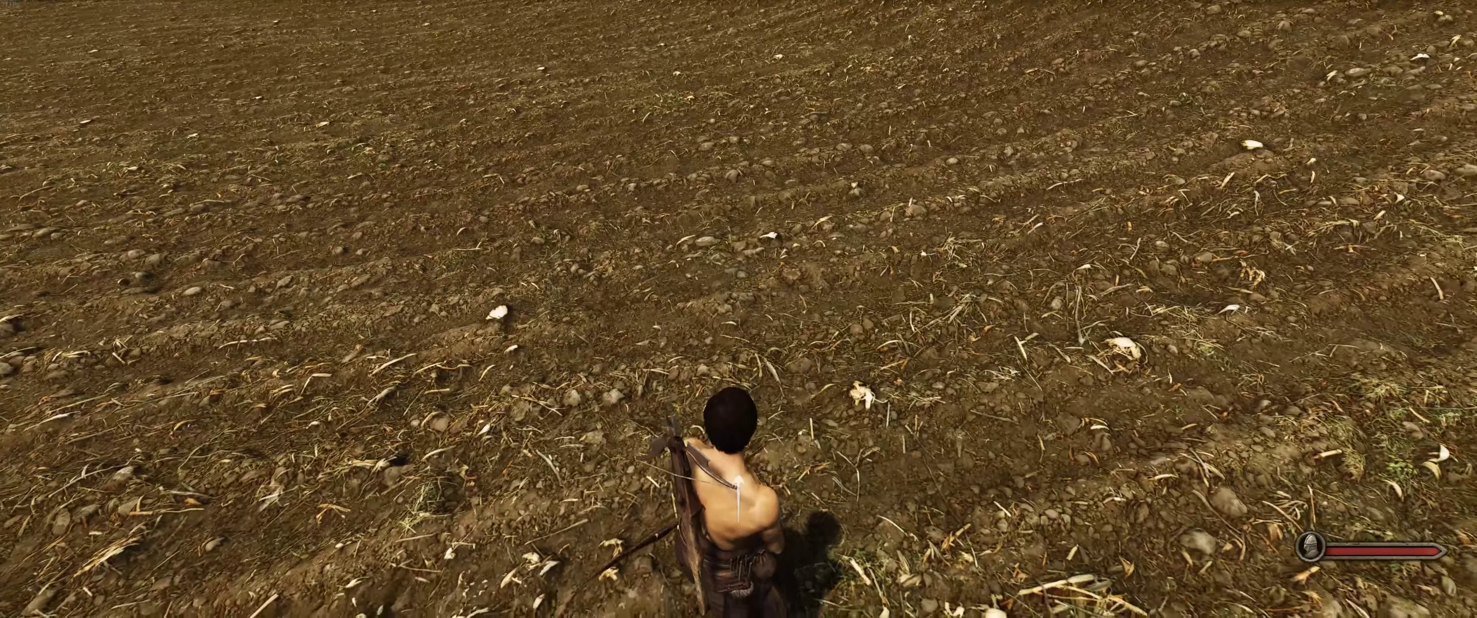
pyautogui.click(738, 310)
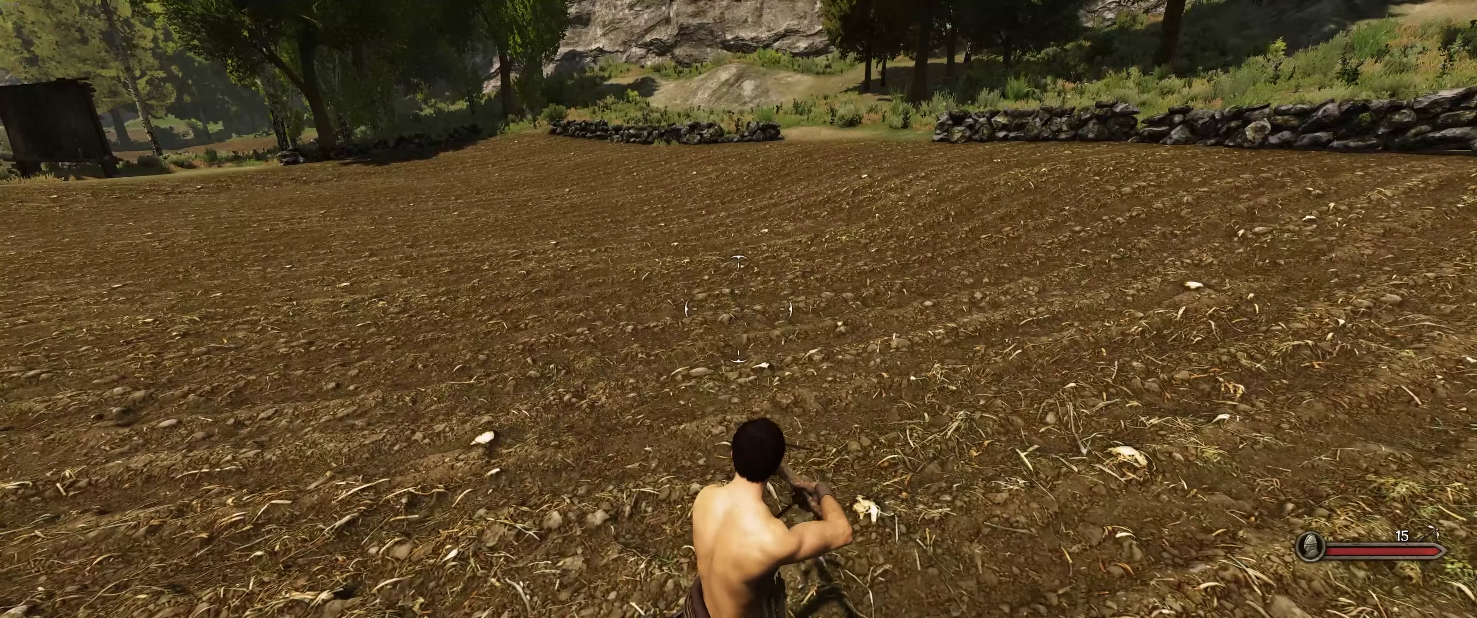
pyautogui.press('r')
pyautogui.scroll(-1, 739, 309)
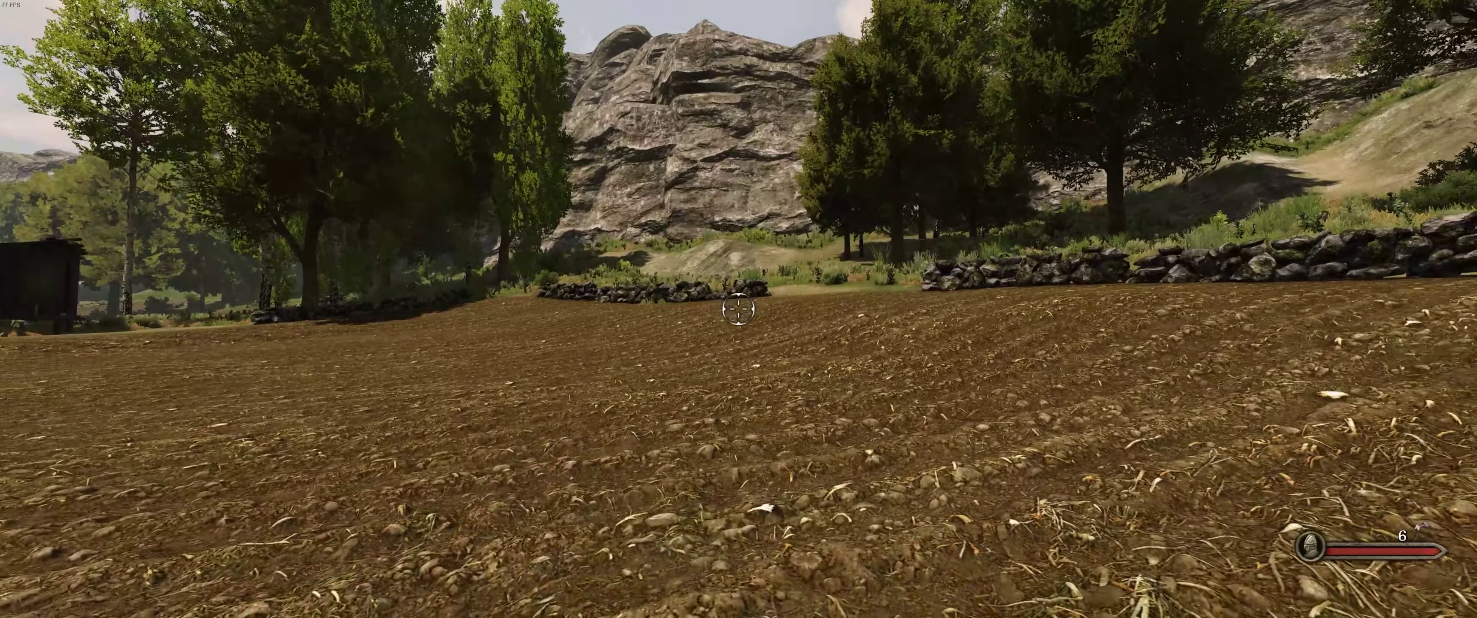
pyautogui.click(739, 309)
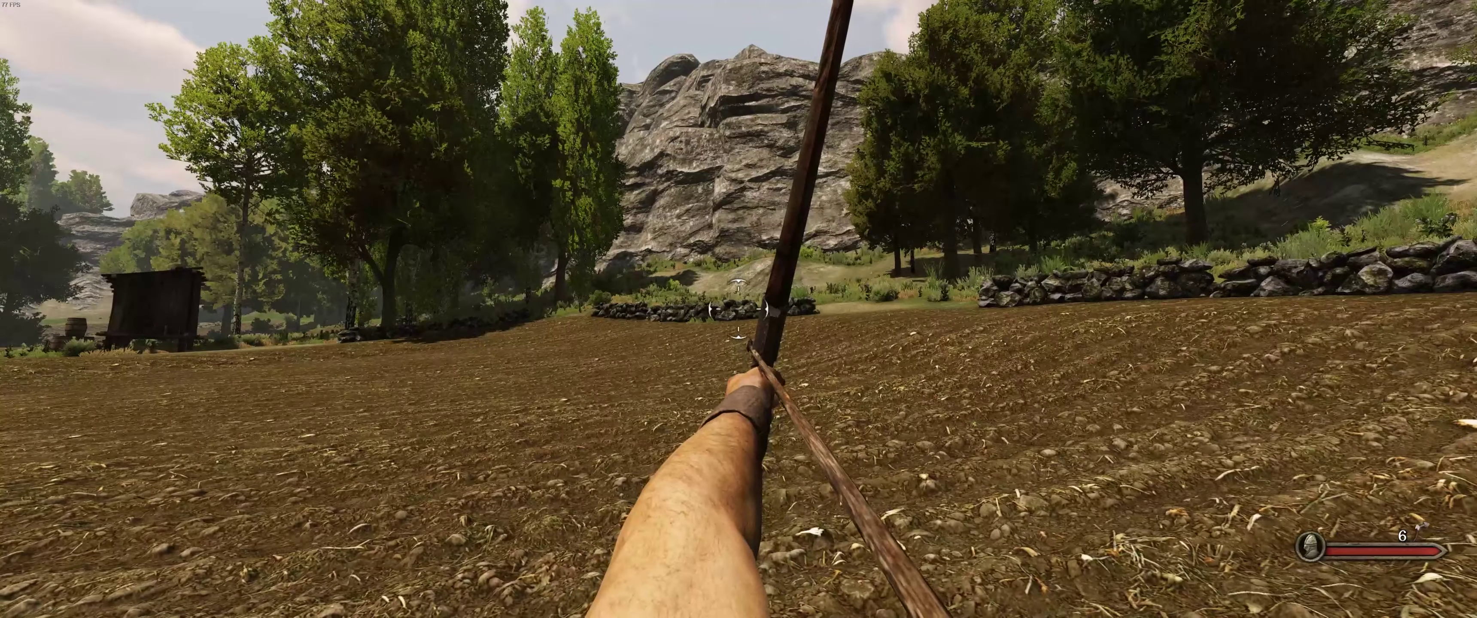
pyautogui.scroll(1, 738, 310)
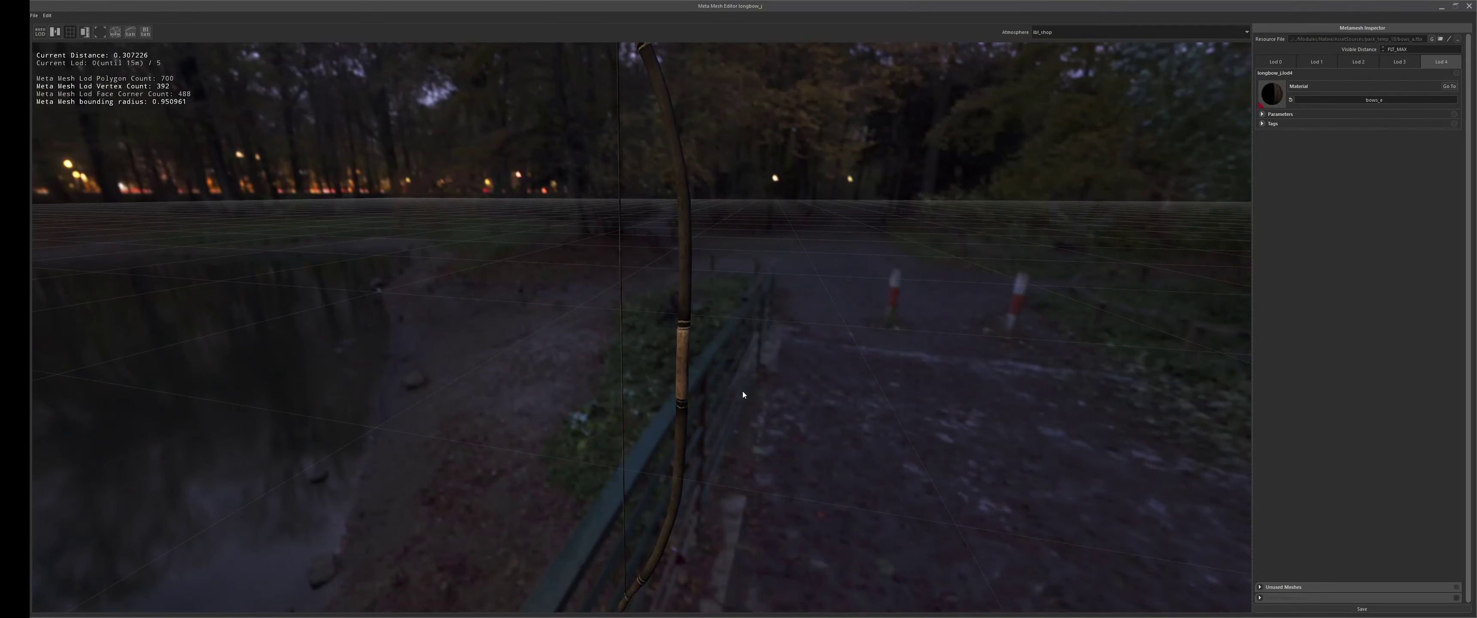
pyautogui.moveTo(742, 391); pyautogui.dragTo(799, 314, button='middle')
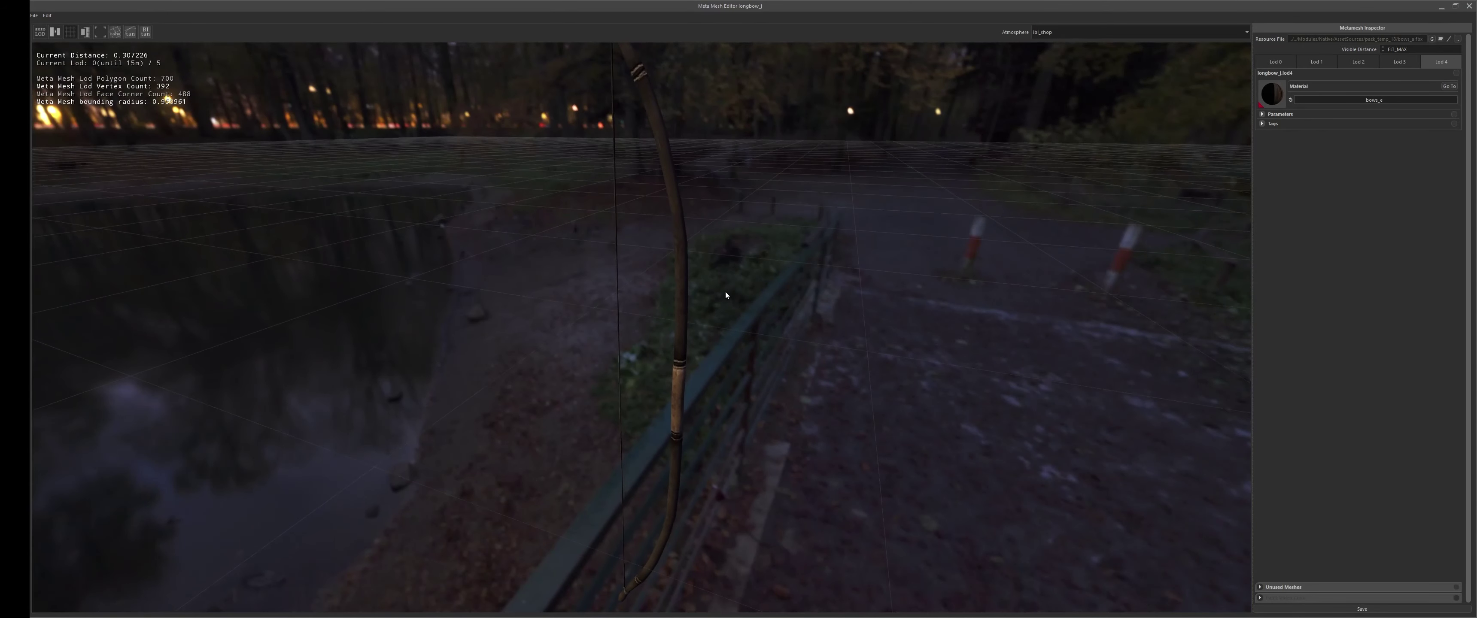
pyautogui.moveTo(725, 292); pyautogui.dragTo(738, 319, button='middle')
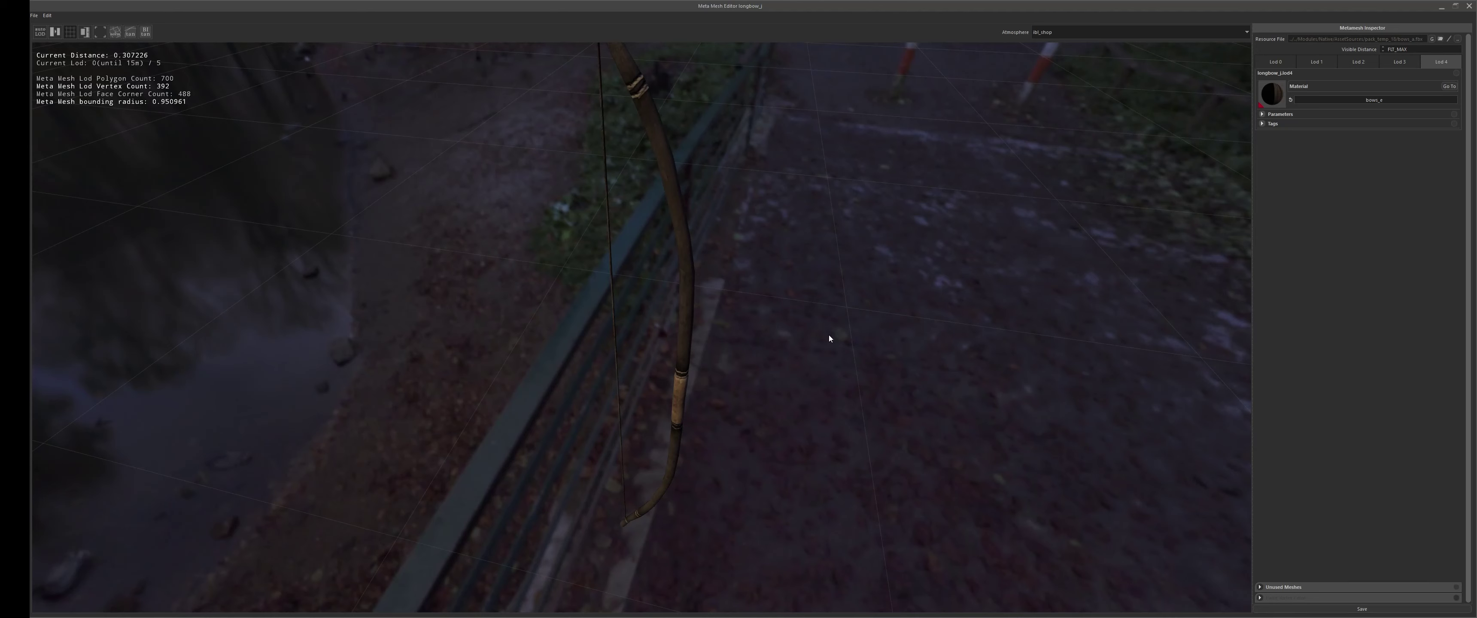
pyautogui.moveTo(830, 336); pyautogui.dragTo(806, 402, button='middle')
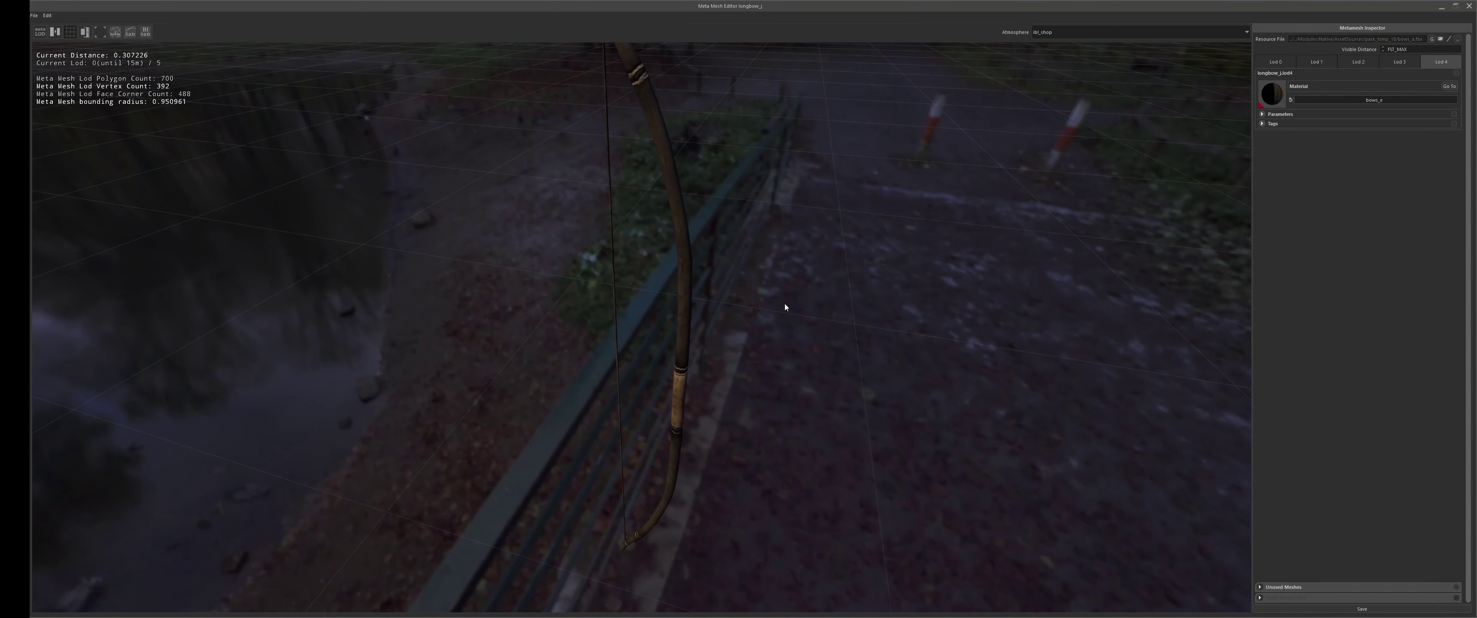
pyautogui.moveTo(785, 307); pyautogui.dragTo(696, 268, button='middle')
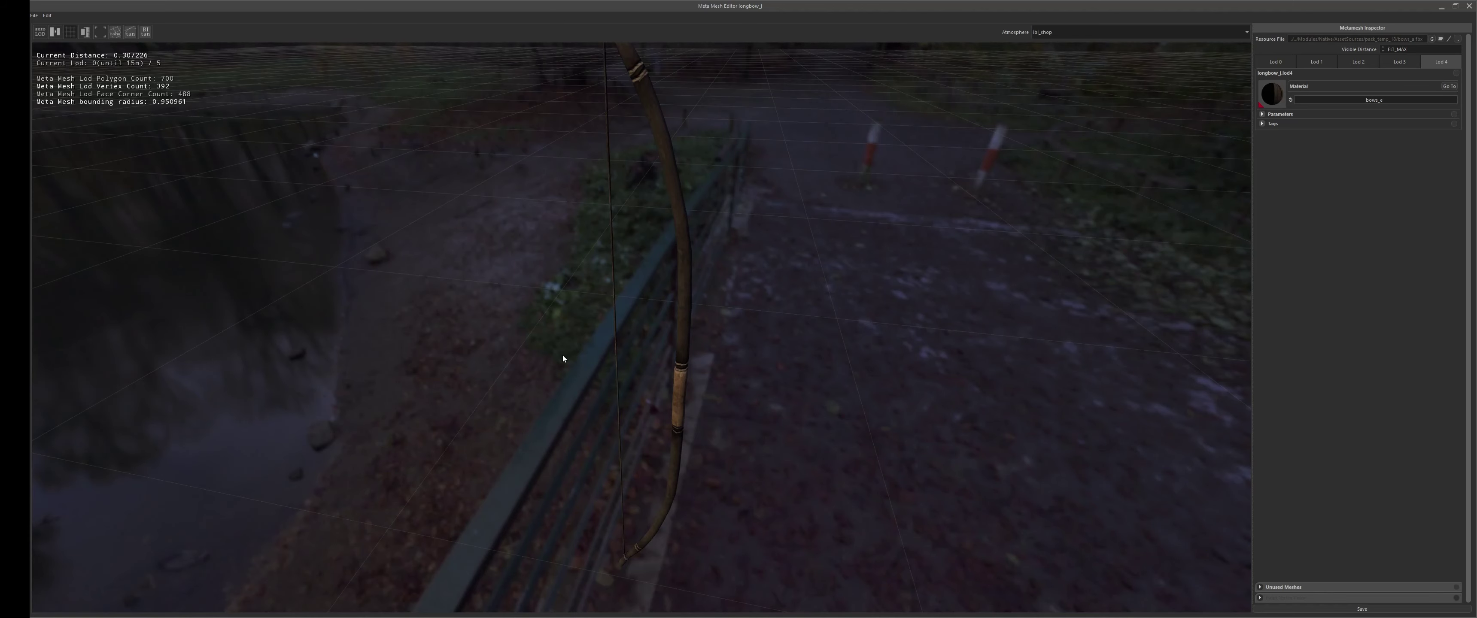
pyautogui.moveTo(563, 358); pyautogui.dragTo(628, 284, button='middle')
pyautogui.moveTo(684, 75); pyautogui.dragTo(694, 226, button='middle')
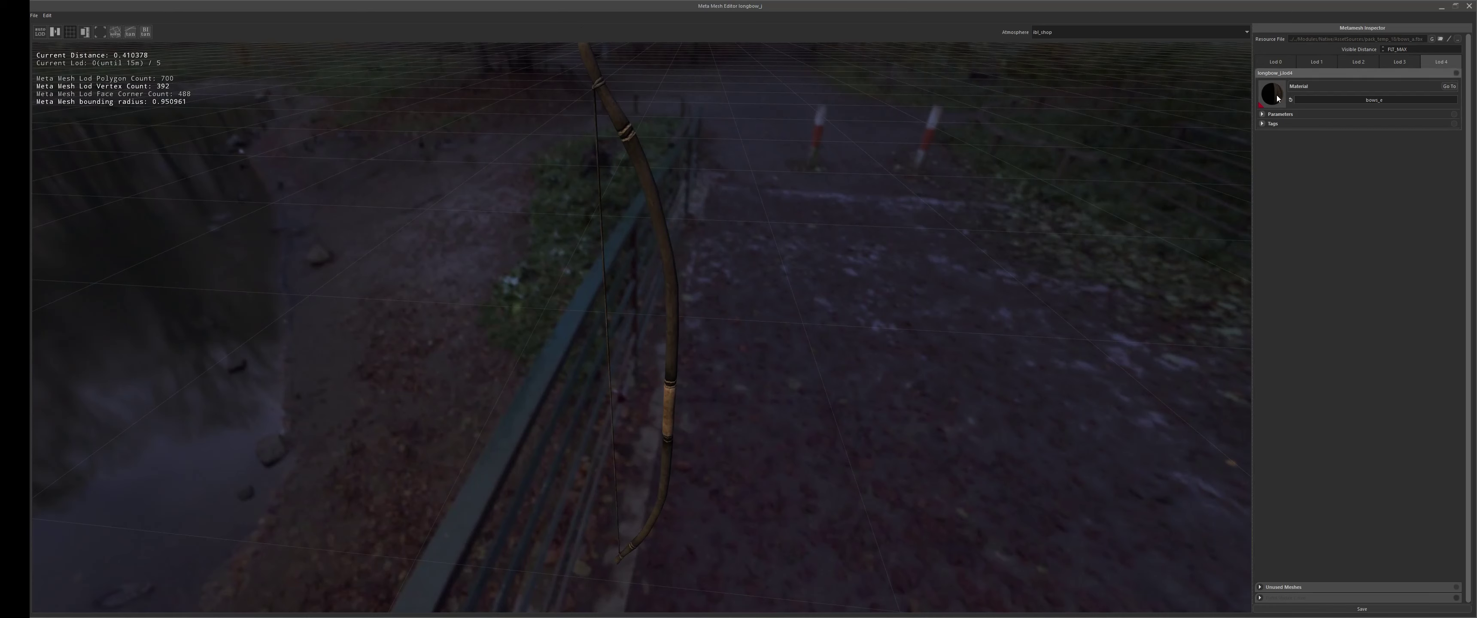
# Open the longbow mesh's material for inspection and move its editor window clear of the inspector
pyautogui.moveTo(1278, 99)
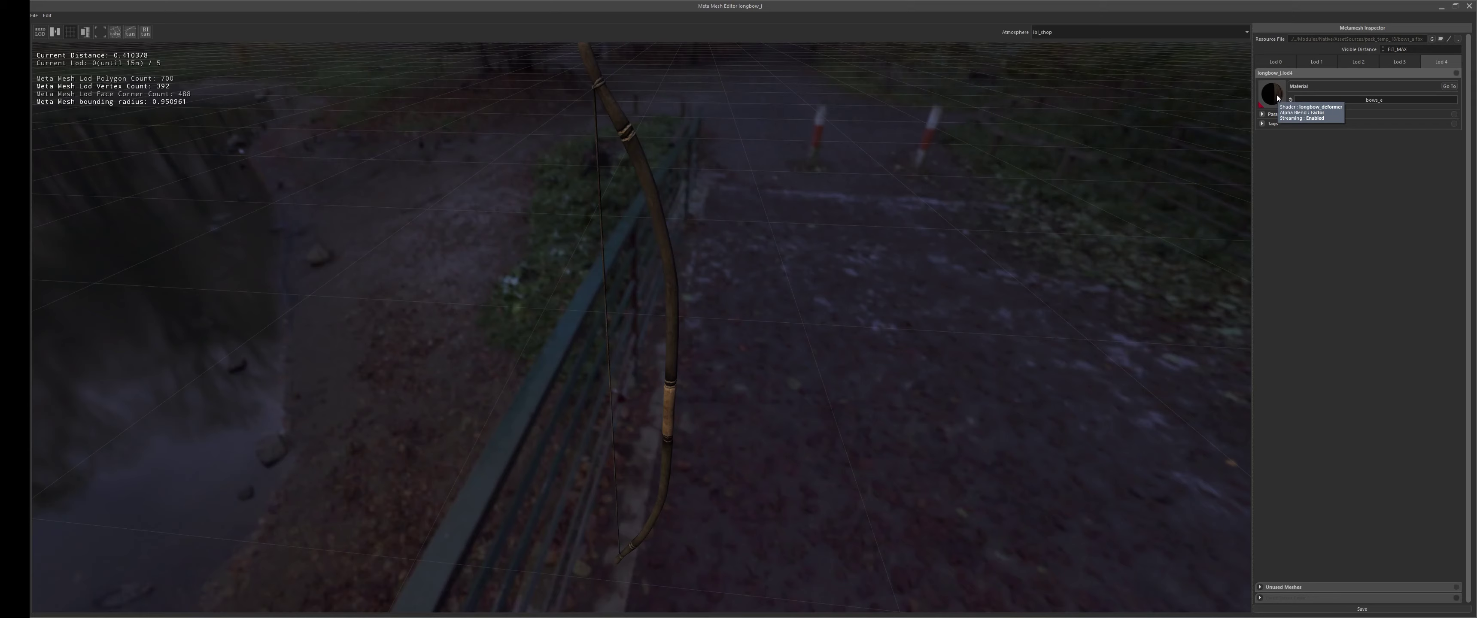
pyautogui.doubleClick(1276, 96)
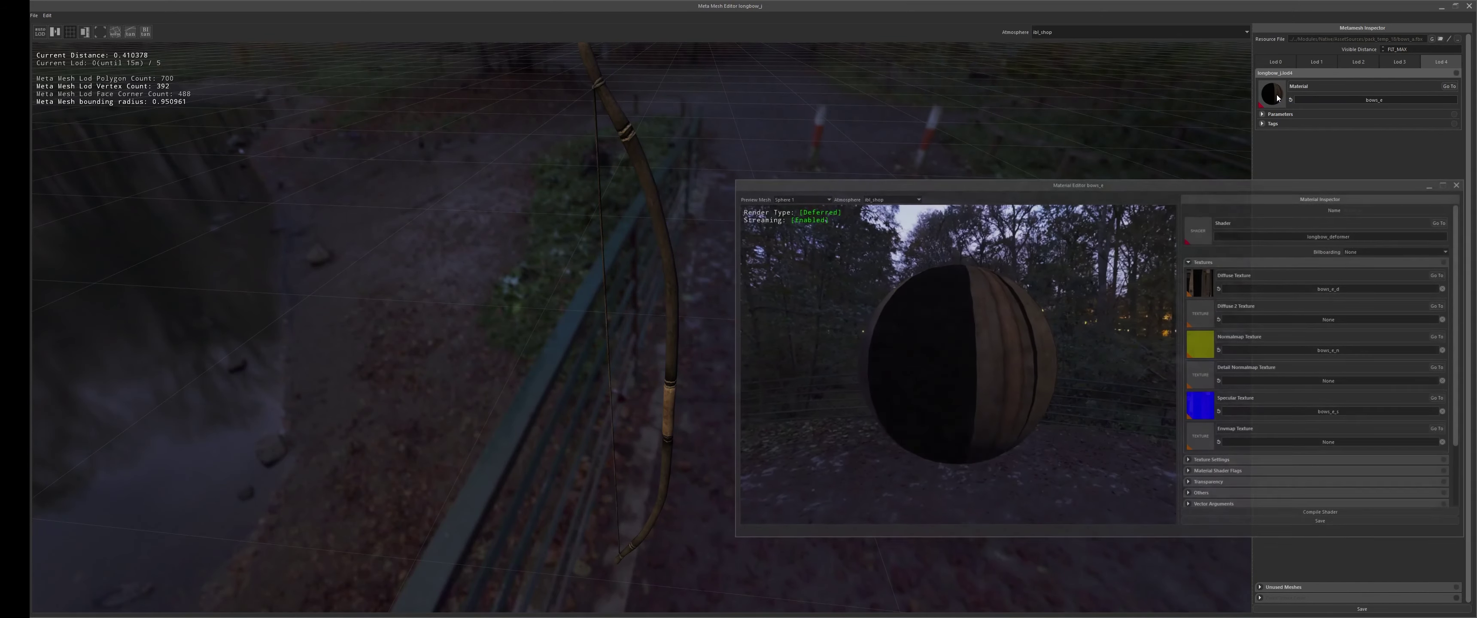
pyautogui.moveTo(1106, 183); pyautogui.dragTo(1130, 221)
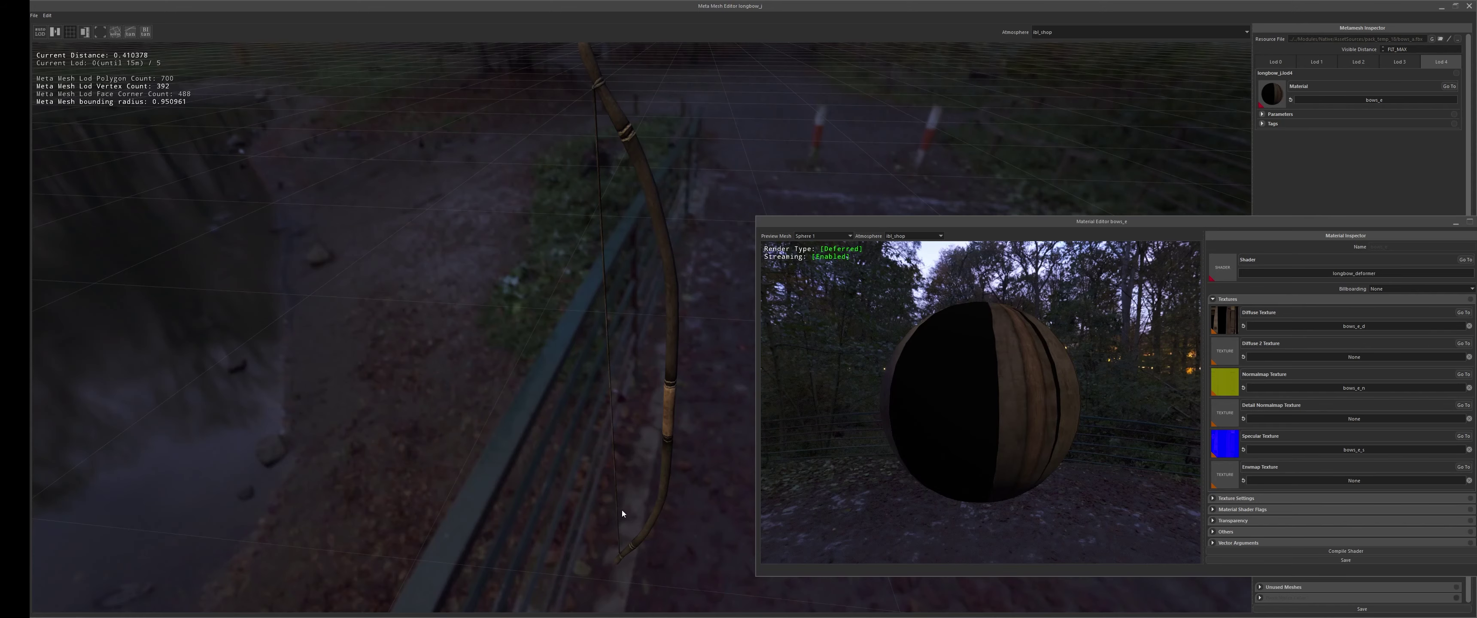
pyautogui.moveTo(917, 217); pyautogui.dragTo(761, 63)
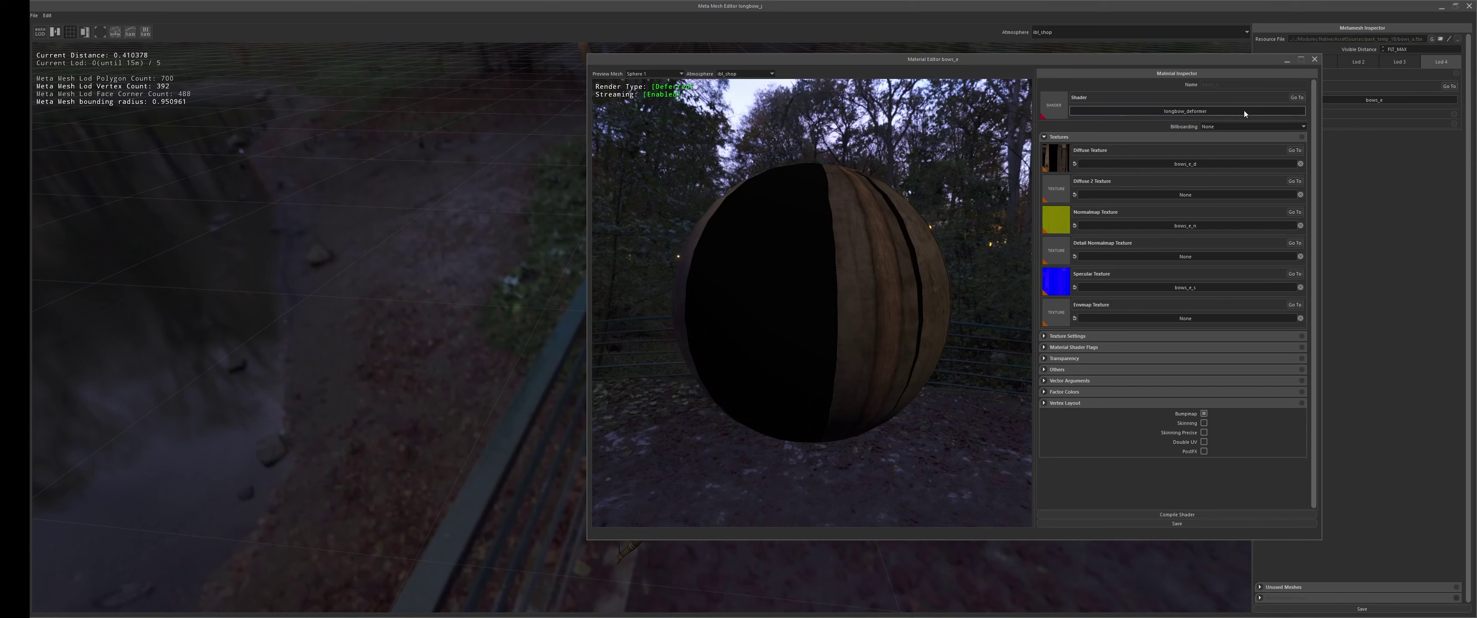
# Examine the include file and vertex functions of the longbow_deformer shader, and close the shader, resource and material windows
pyautogui.click(1300, 98)
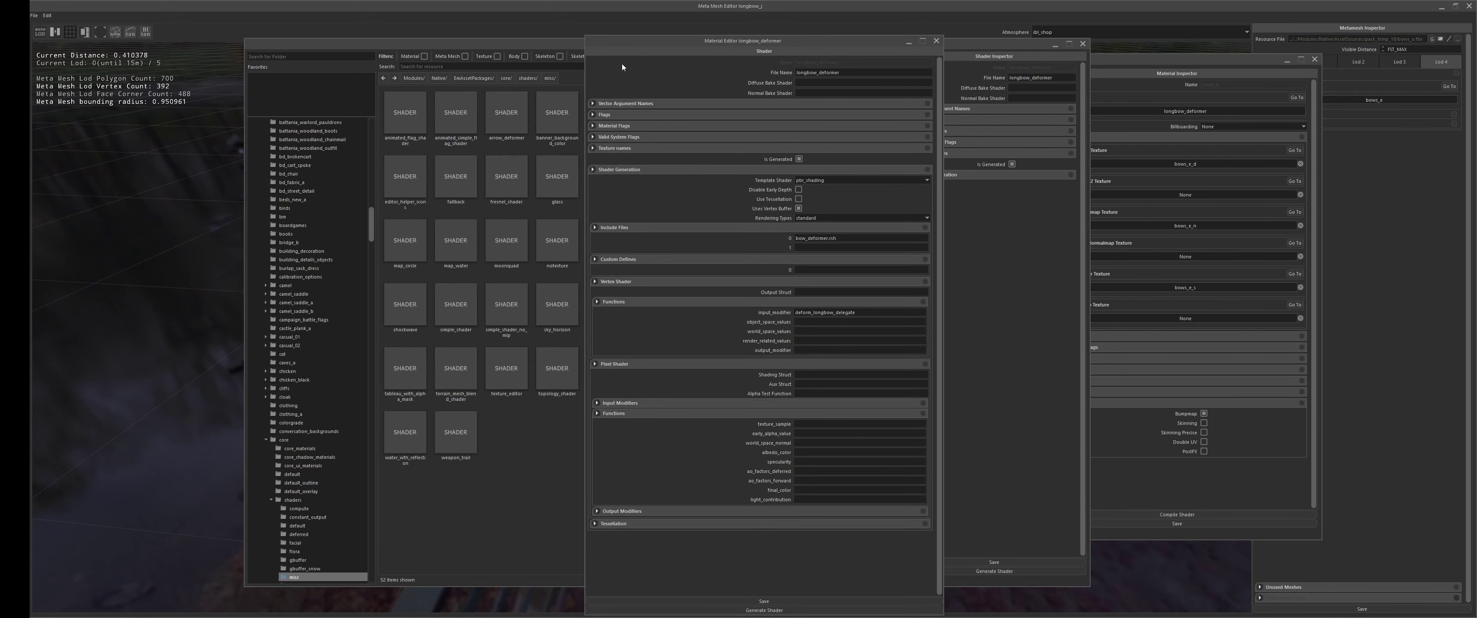
pyautogui.moveTo(851, 239); pyautogui.dragTo(763, 232)
pyautogui.click(867, 240)
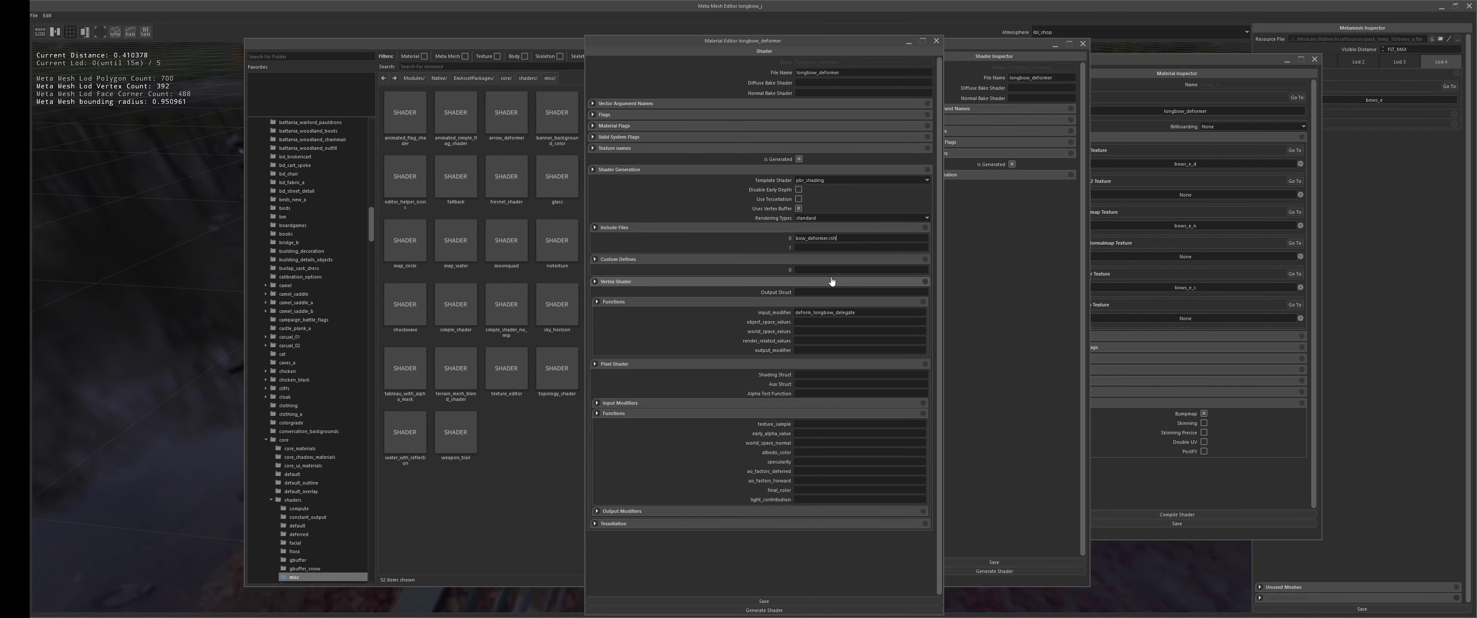
pyautogui.click(937, 41)
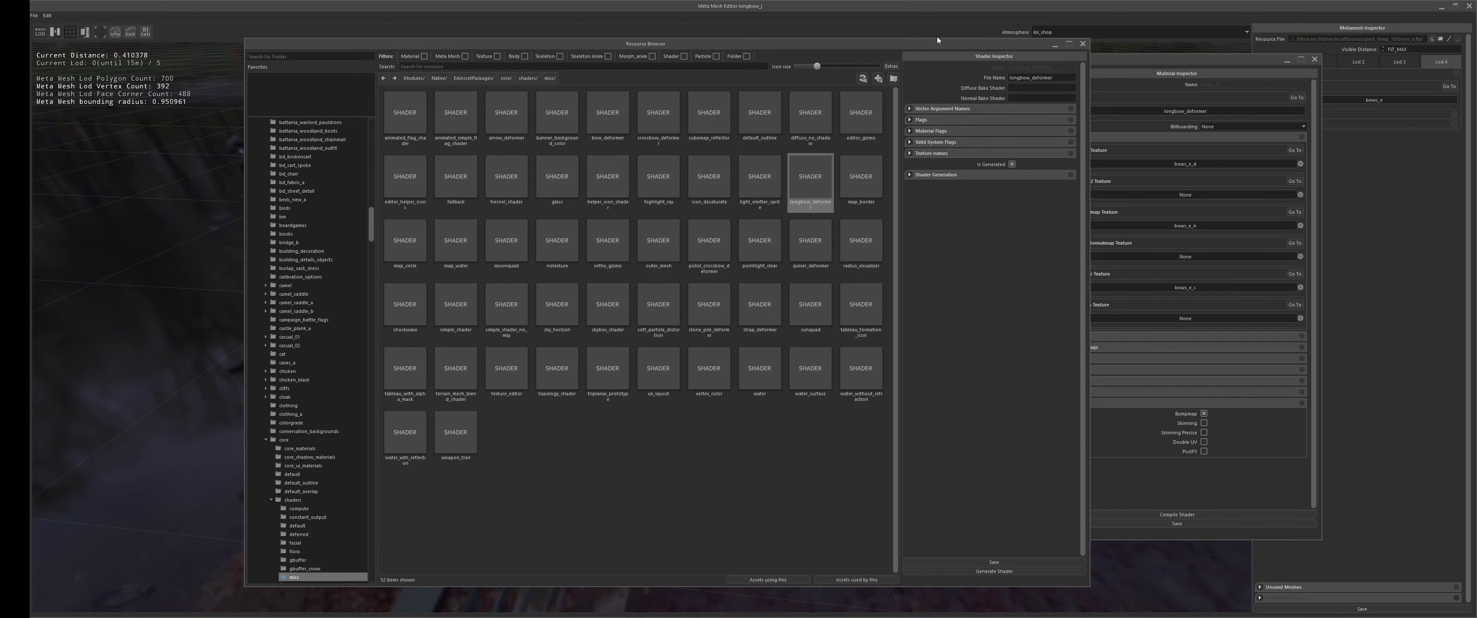
pyautogui.click(1083, 44)
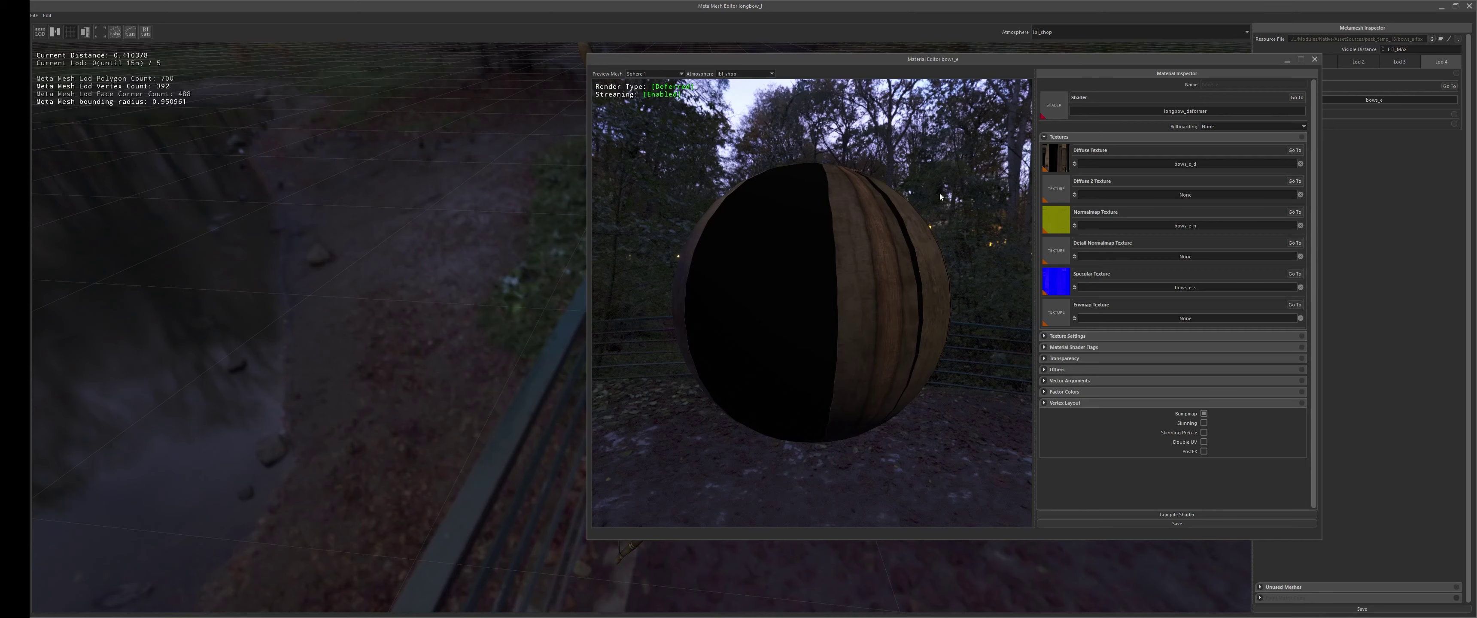
pyautogui.moveTo(937, 195); pyautogui.dragTo(931, 199, button='middle')
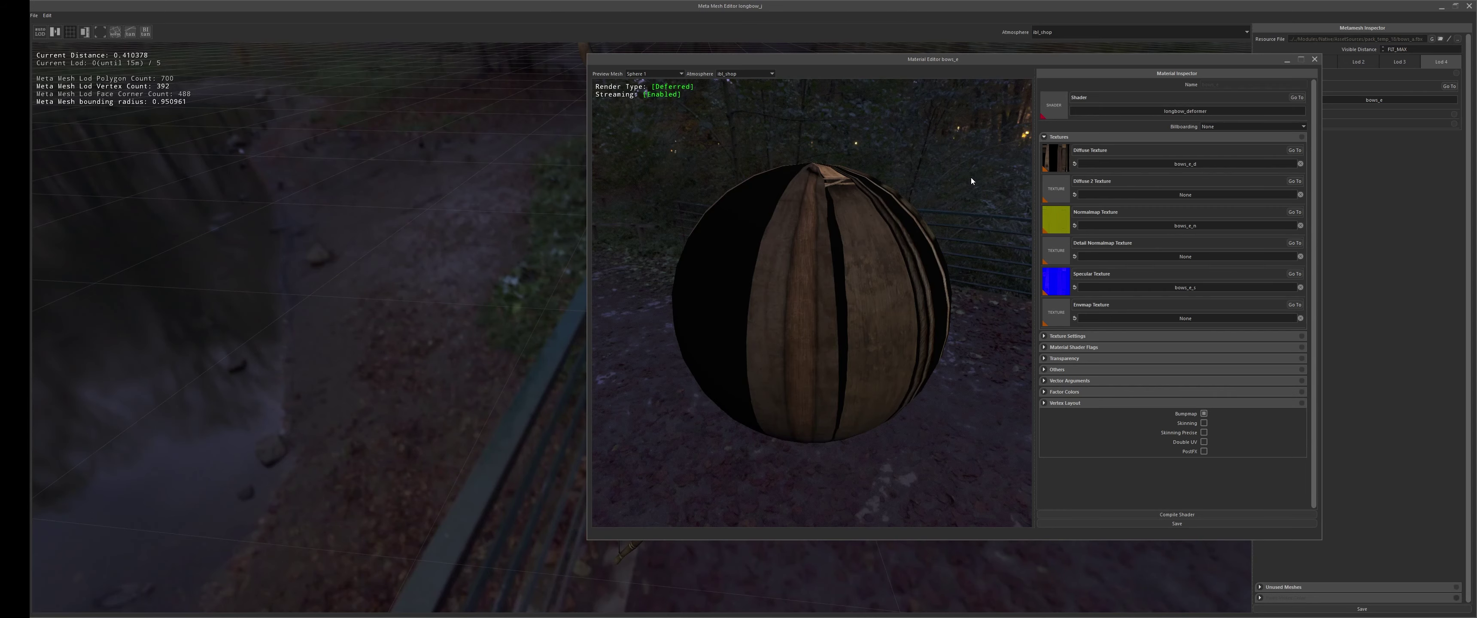
pyautogui.click(1314, 59)
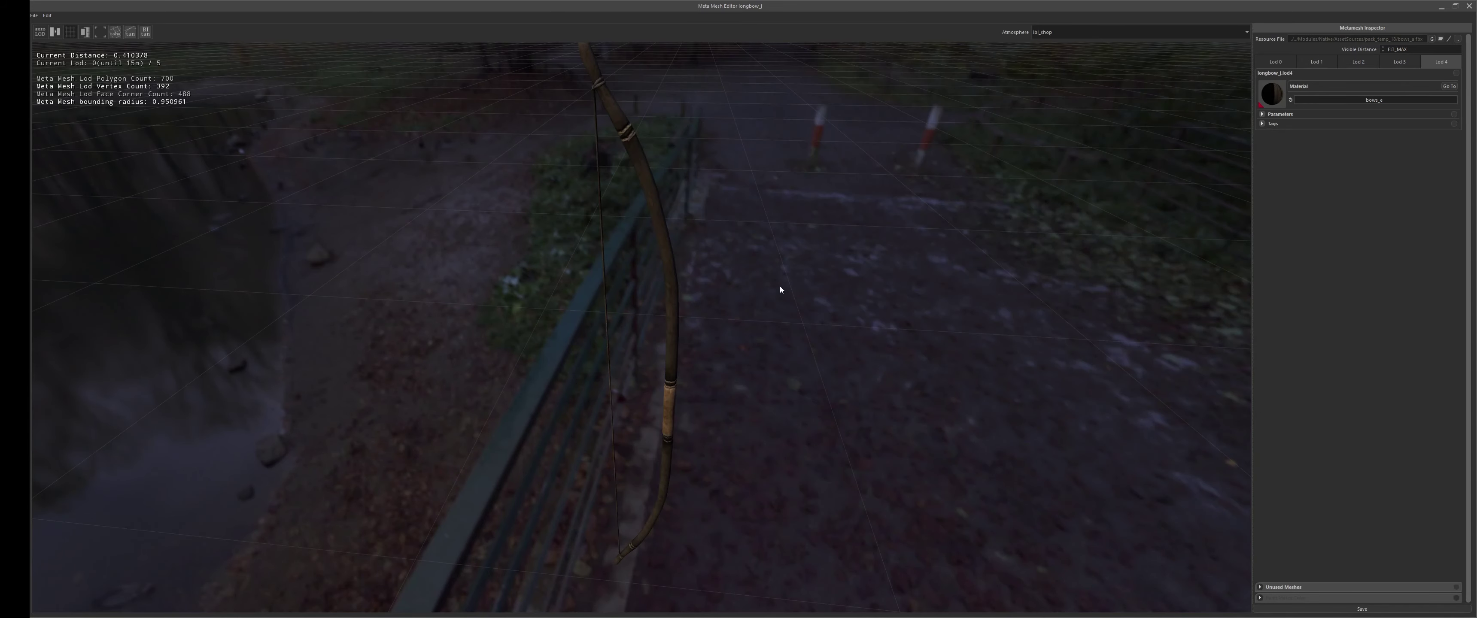
pyautogui.moveTo(742, 290); pyautogui.dragTo(753, 269, button='middle')
pyautogui.moveTo(752, 270); pyautogui.dragTo(520, 260)
pyautogui.moveTo(742, 441); pyautogui.dragTo(519, 537)
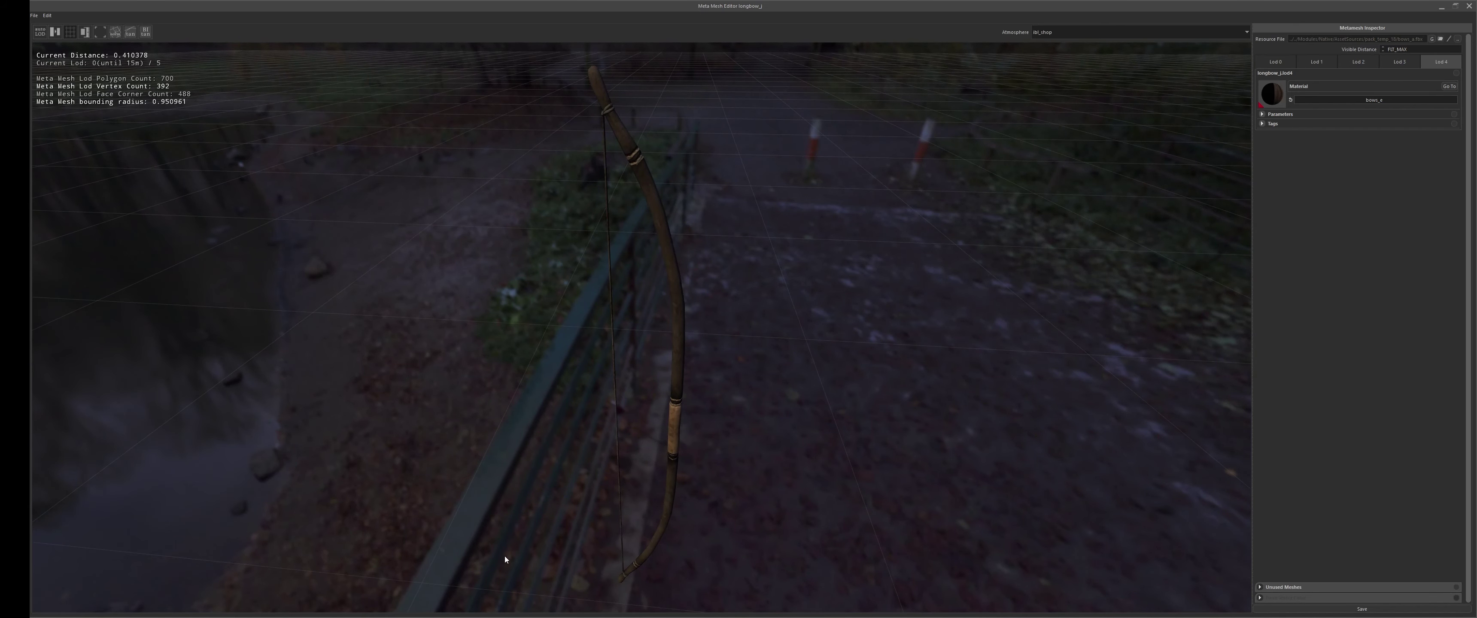
pyautogui.moveTo(509, 555); pyautogui.dragTo(579, 489)
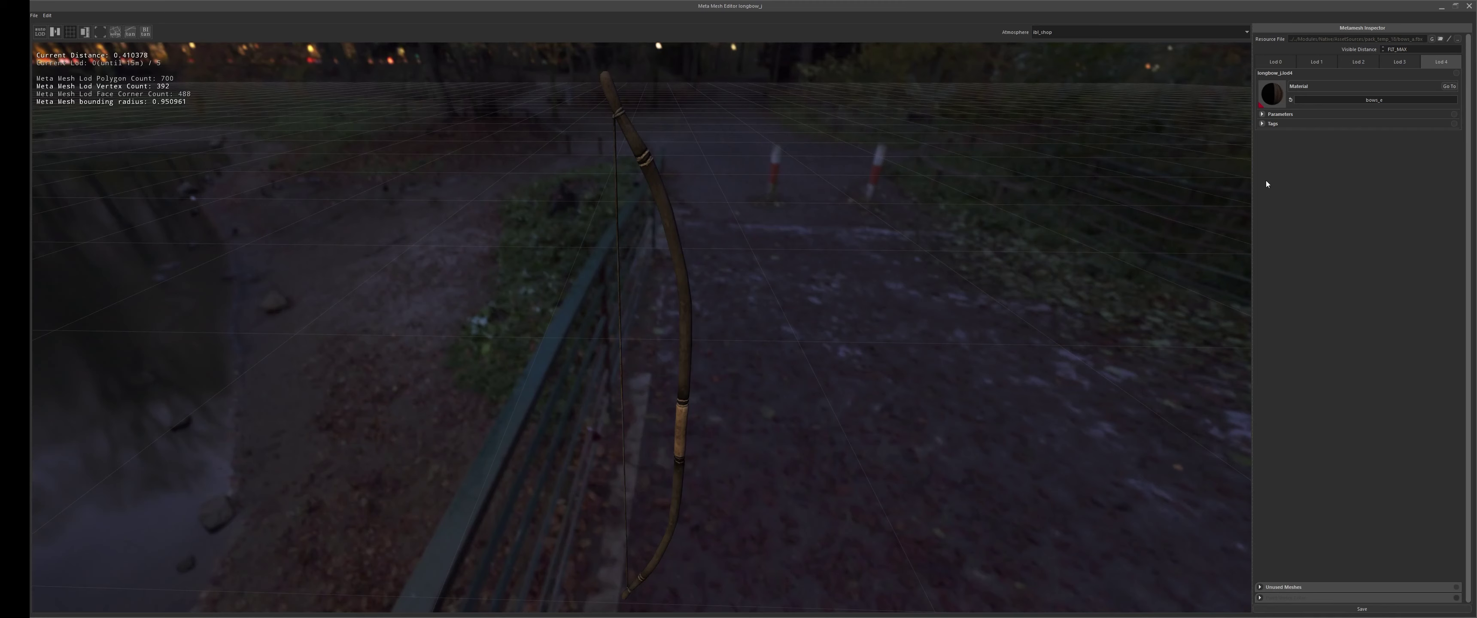
pyautogui.click(1310, 101)
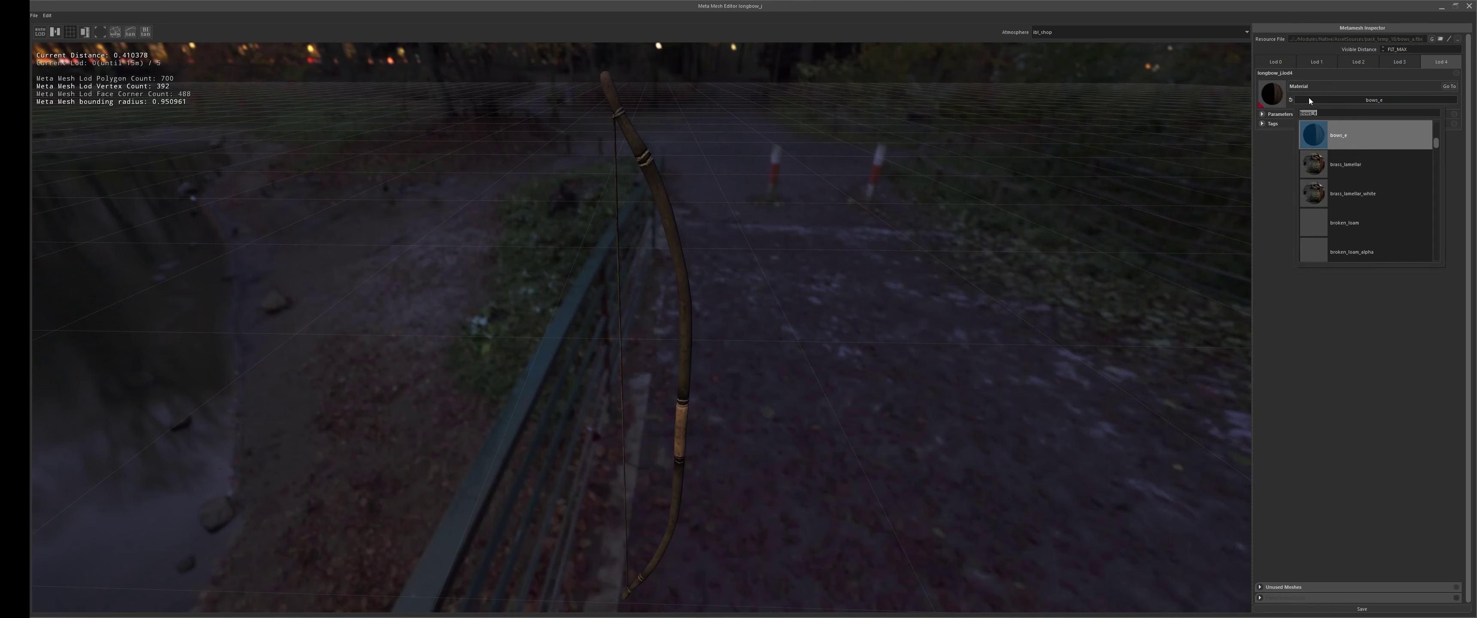
pyautogui.click(1260, 164)
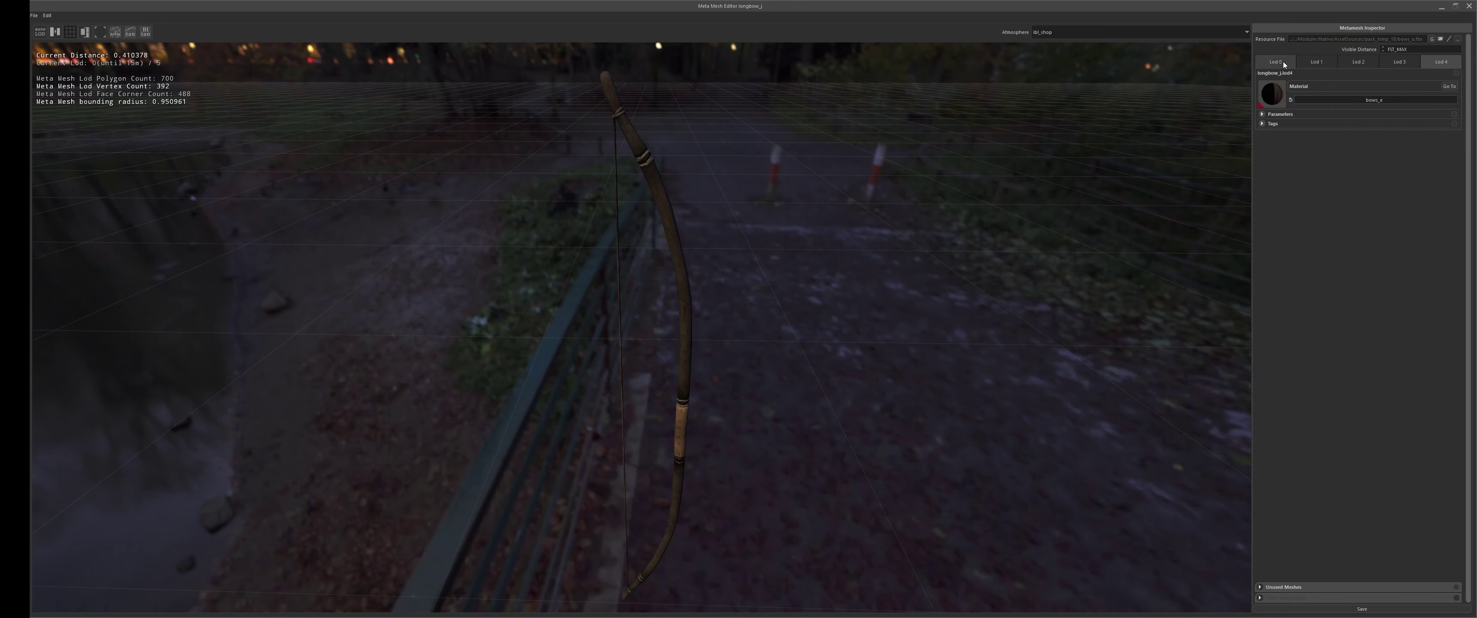
# Assign the vertex_color_mat material to the longbow's LOD 0 mesh
pyautogui.click(1282, 62)
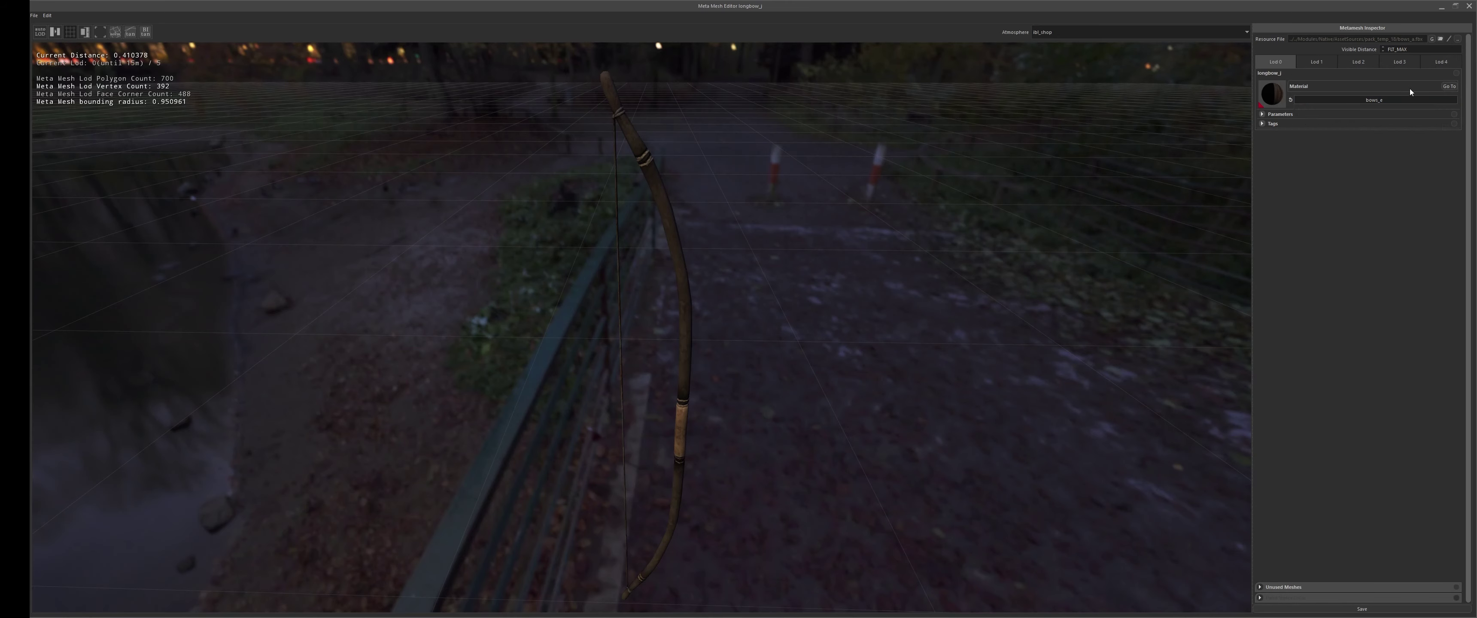
pyautogui.scroll(2, 628, 279)
pyautogui.scroll(-2, 769, 296)
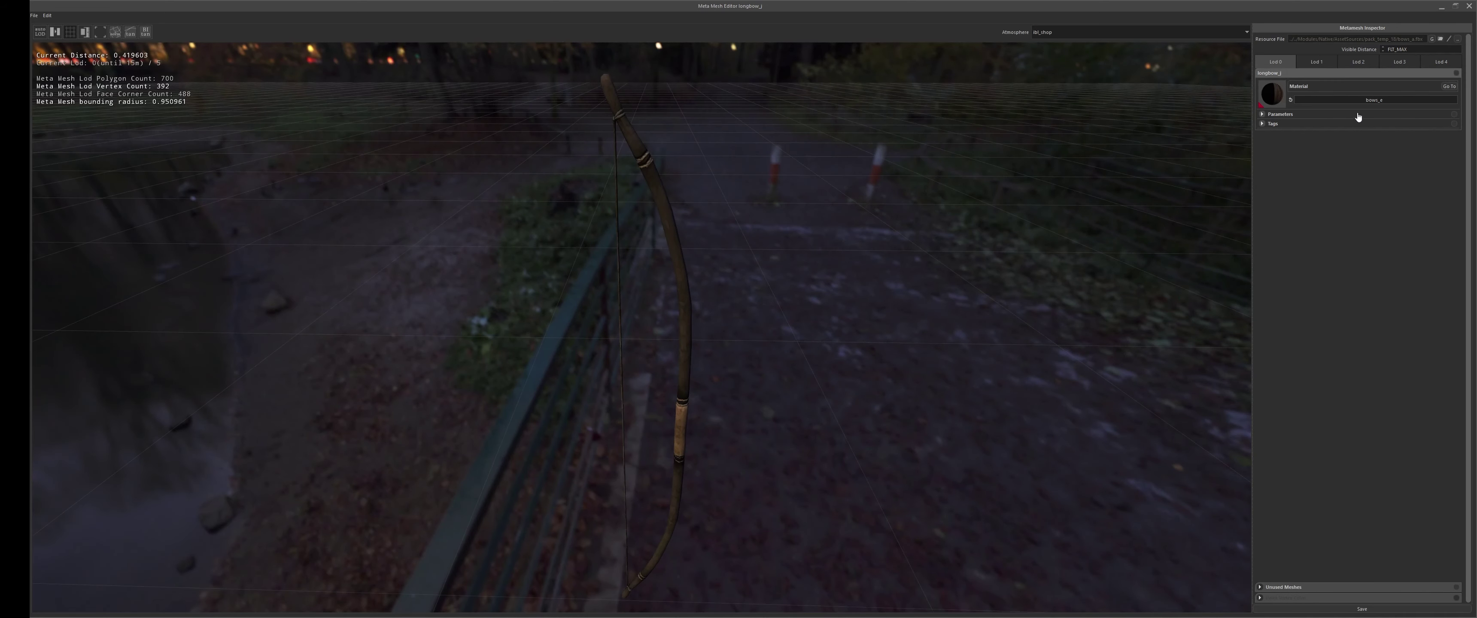
pyautogui.click(1367, 100)
pyautogui.write('verte')
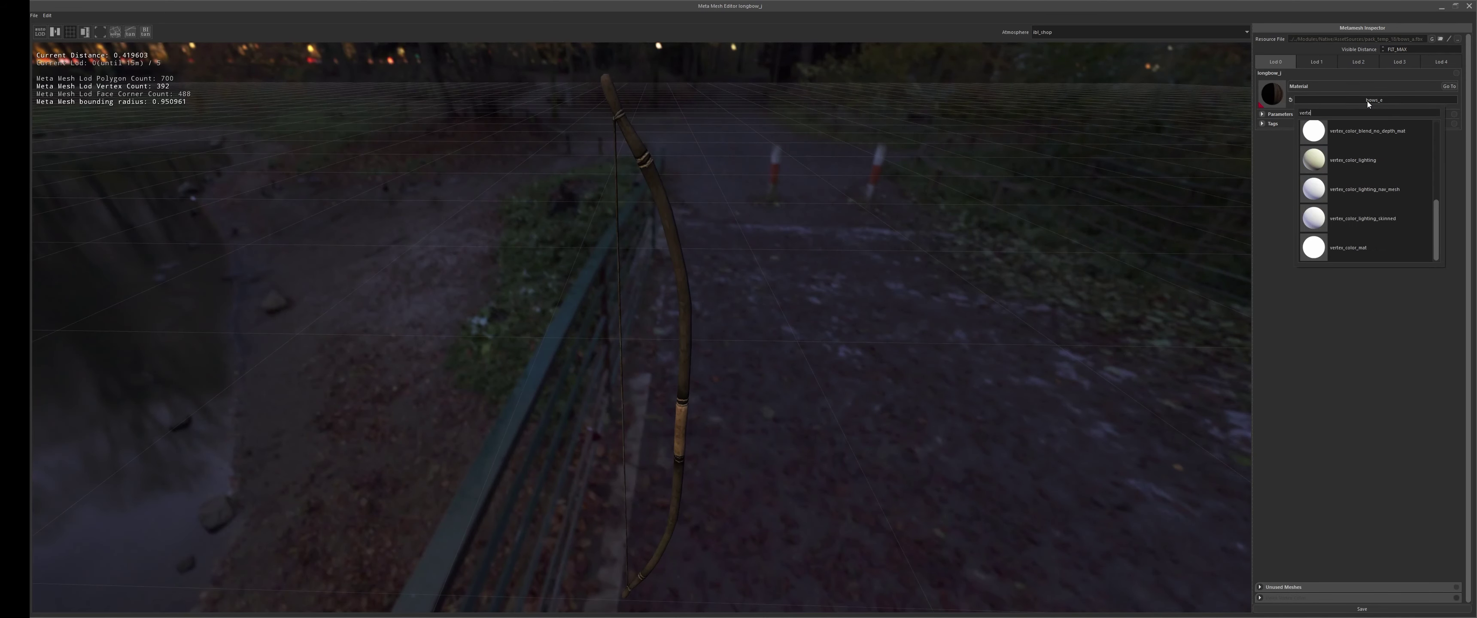
pyautogui.scroll(-3, 1414, 176)
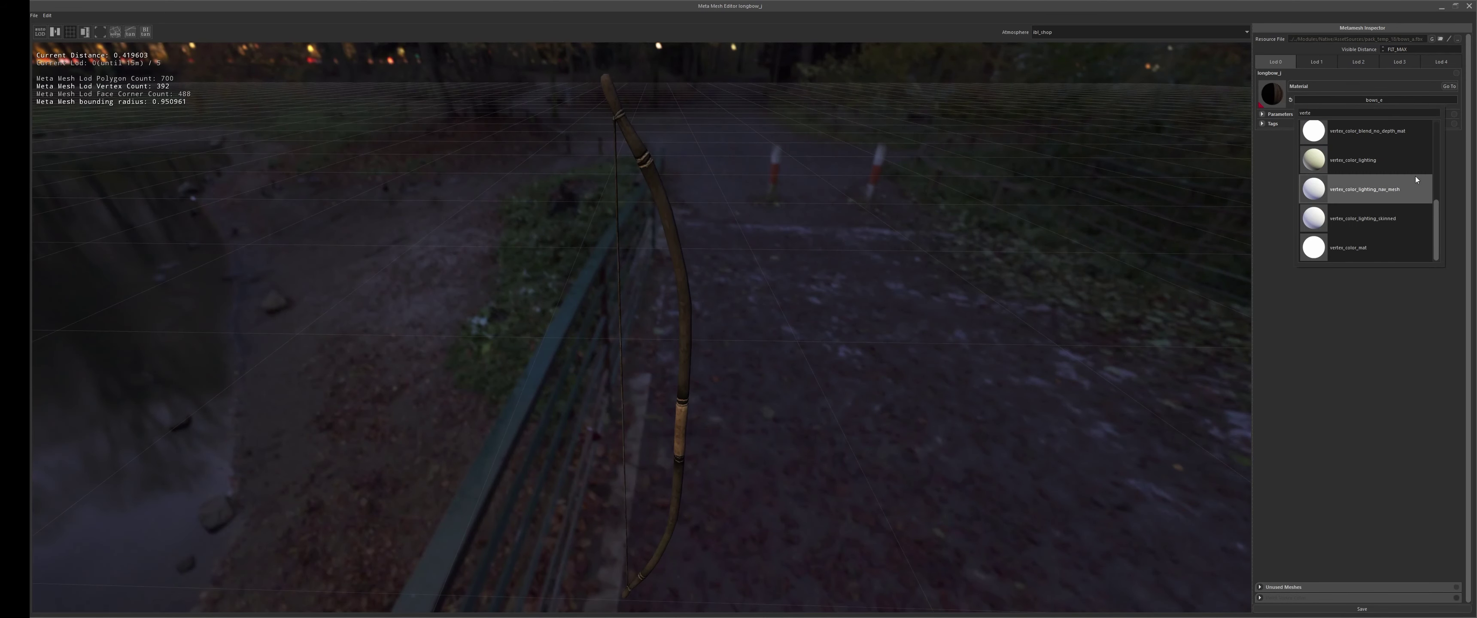
pyautogui.click(1374, 251)
# Examine the vertex colours along the longbow's limbs and string from several angles and distances
pyautogui.moveTo(638, 261); pyautogui.dragTo(655, 314, button='middle')
pyautogui.scroll(2, 668, 338)
pyautogui.moveTo(683, 363); pyautogui.dragTo(559, 198, button='middle')
pyautogui.moveTo(628, 167); pyautogui.dragTo(689, 205, button='middle')
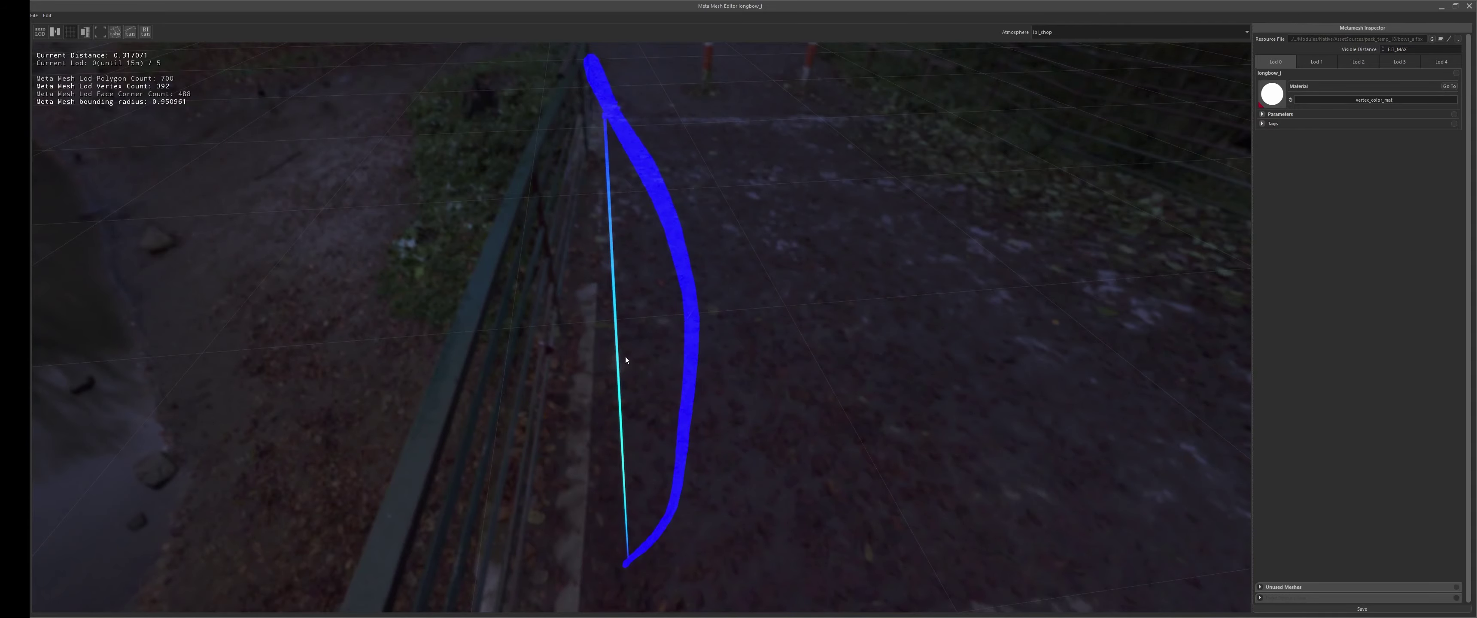
pyautogui.scroll(2, 659, 401)
pyautogui.moveTo(659, 402)
pyautogui.mouseDown(button='middle')
pyautogui.moveTo(674, 300)
pyautogui.moveTo(644, 418)
pyautogui.mouseUp(button='middle')
pyautogui.moveTo(679, 265); pyautogui.dragTo(689, 230, button='middle')
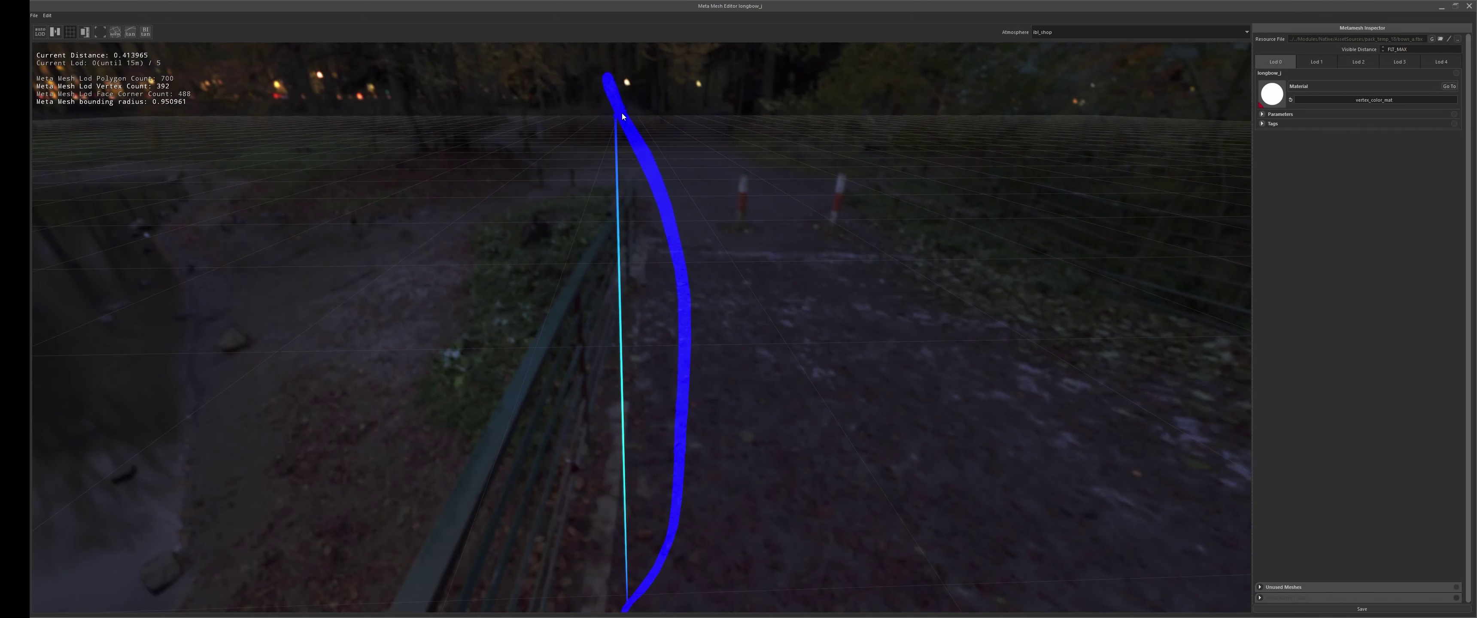
pyautogui.moveTo(637, 280); pyautogui.dragTo(671, 370, button='middle')
pyautogui.scroll(-1, 682, 454)
pyautogui.moveTo(682, 455); pyautogui.dragTo(674, 471)
pyautogui.scroll(1, 607, 362)
pyautogui.moveTo(607, 362); pyautogui.dragTo(607, 282, button='middle')
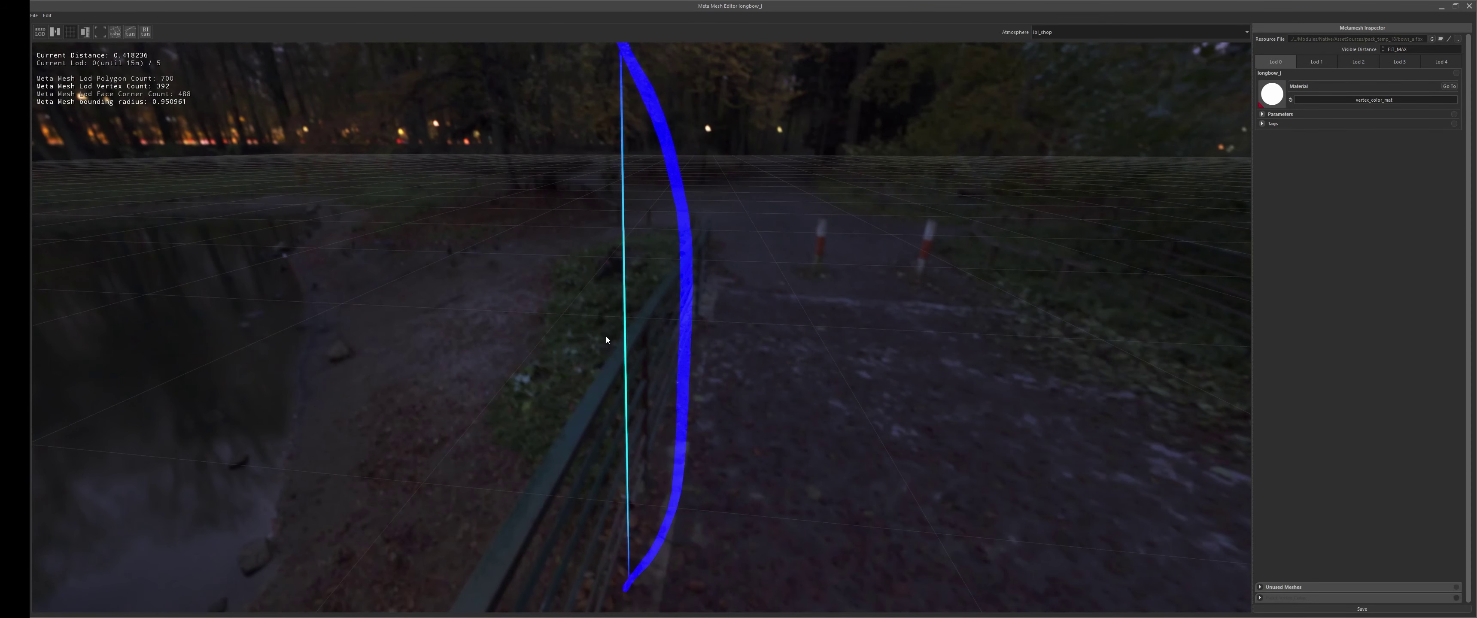
pyautogui.moveTo(606, 340); pyautogui.dragTo(604, 290)
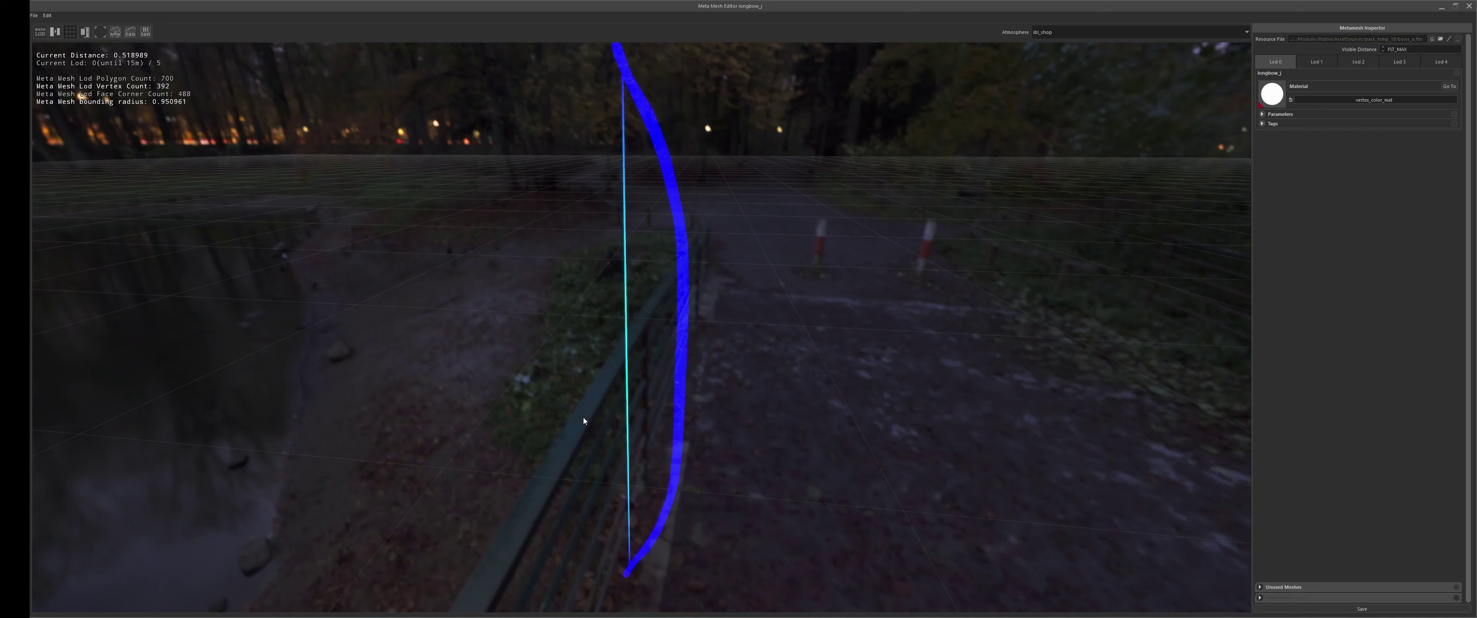
pyautogui.moveTo(584, 418); pyautogui.dragTo(580, 419, button='middle')
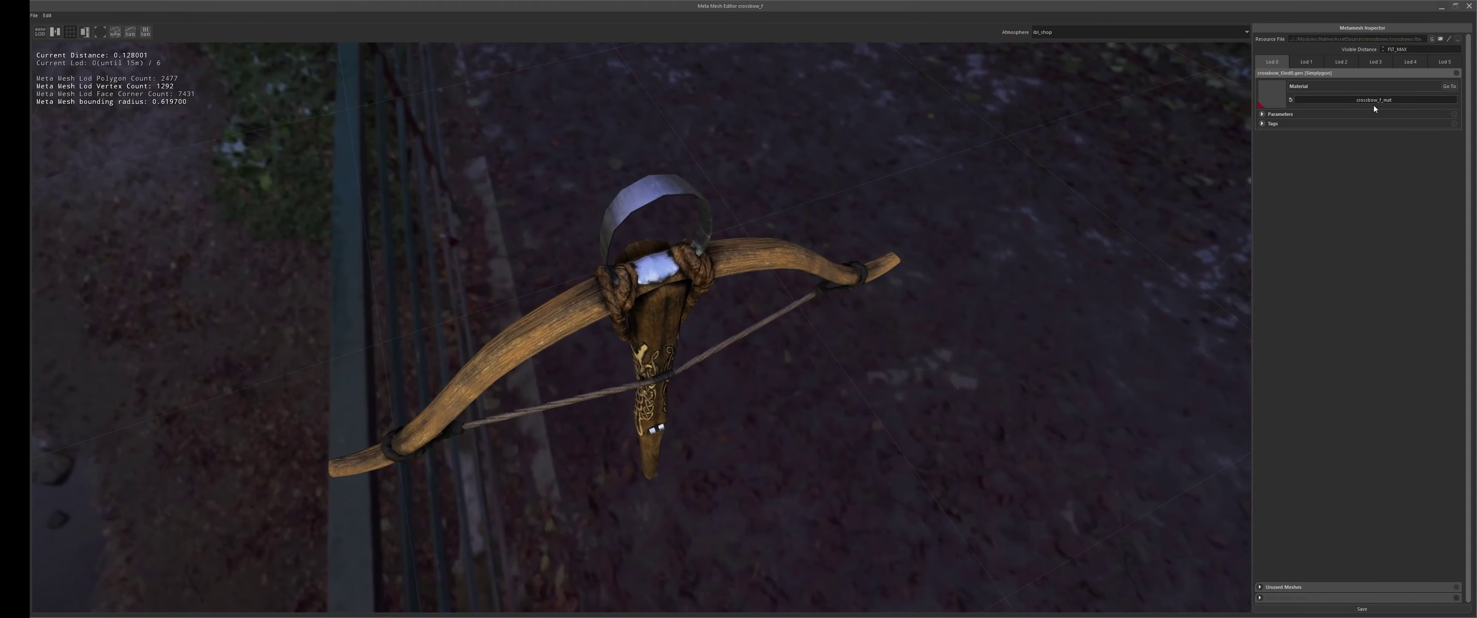
# Assign the vertex_color_mat material to the crossbow's LOD 0 mesh
pyautogui.click(1374, 101)
pyautogui.write('verte')
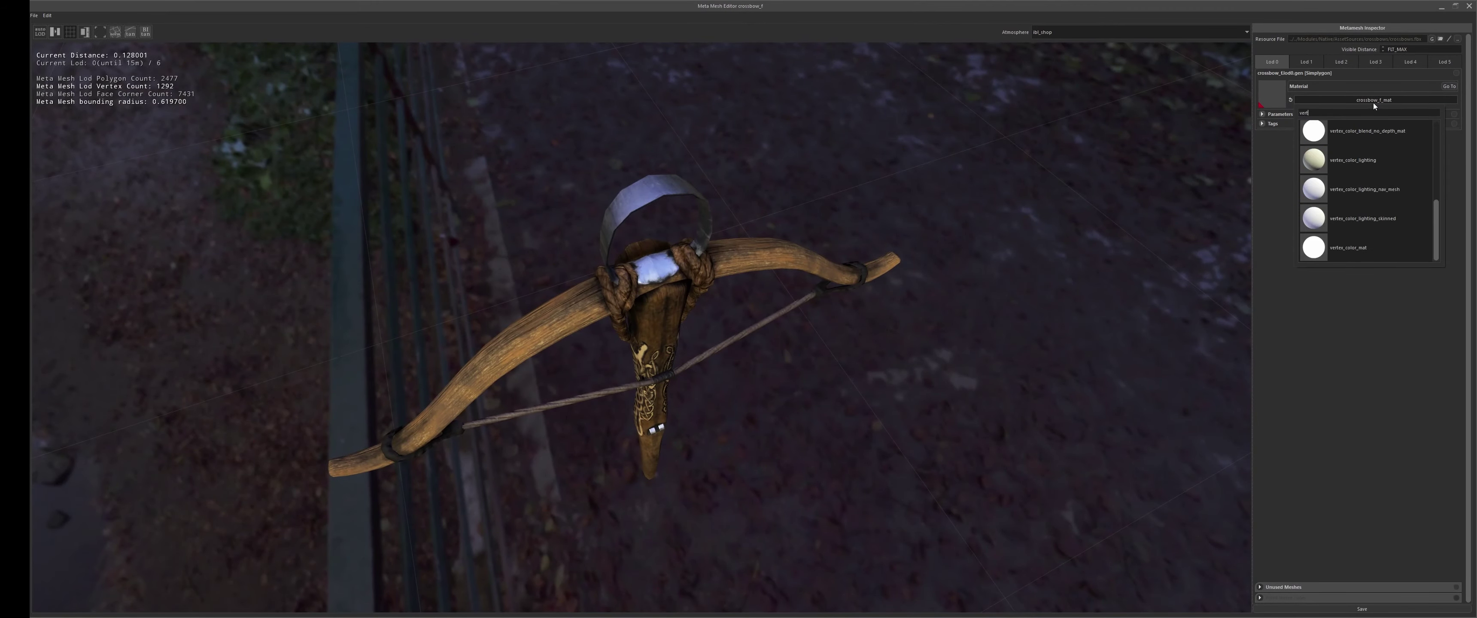
pyautogui.click(1348, 254)
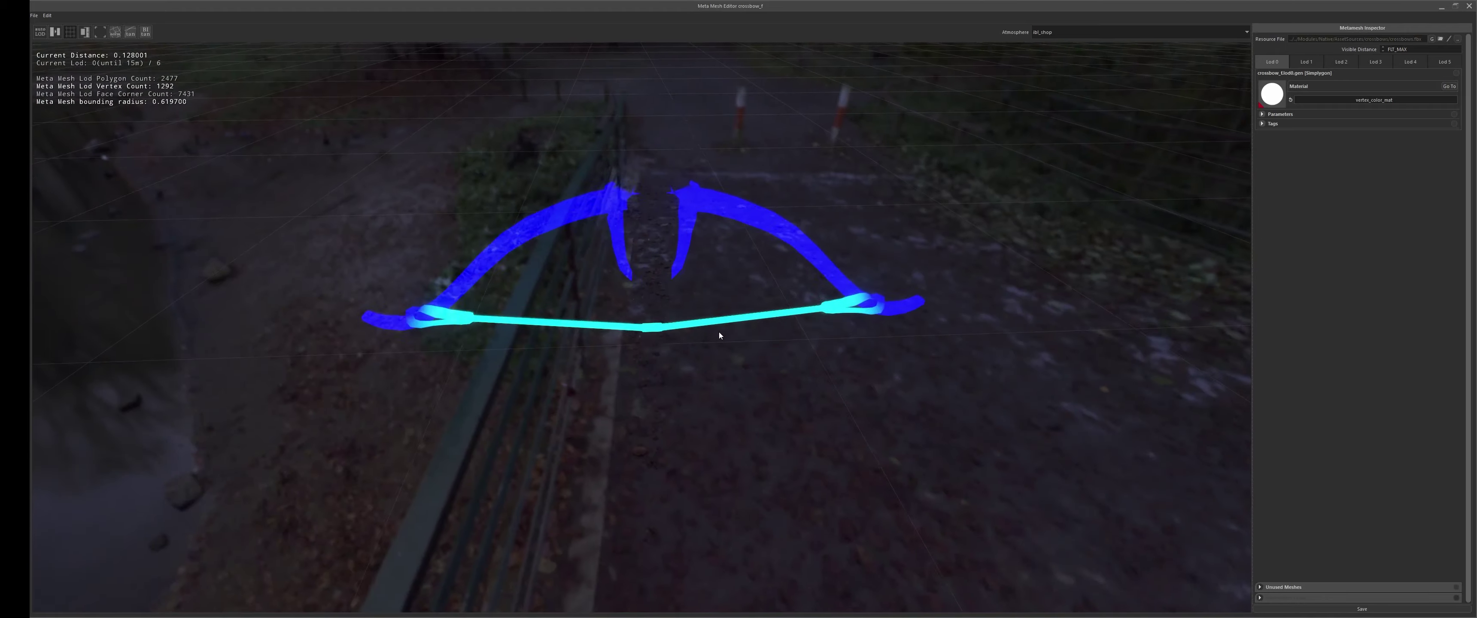
# Examine the vertex colours on the crossbow's limbs and string from several angles
pyautogui.moveTo(719, 333); pyautogui.dragTo(662, 240, button='middle')
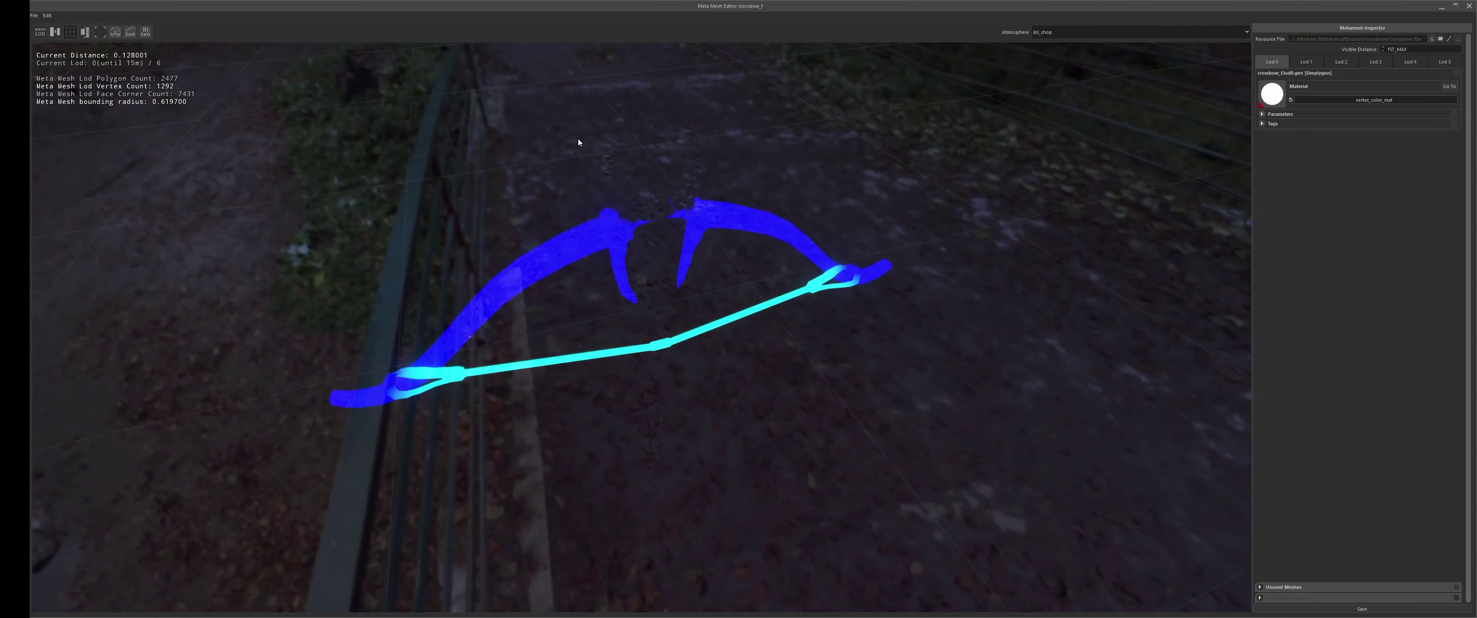
pyautogui.moveTo(585, 130); pyautogui.dragTo(873, 193, button='middle')
pyautogui.moveTo(559, 357); pyautogui.dragTo(412, 298, button='middle')
pyautogui.moveTo(907, 215); pyautogui.dragTo(702, 306, button='middle')
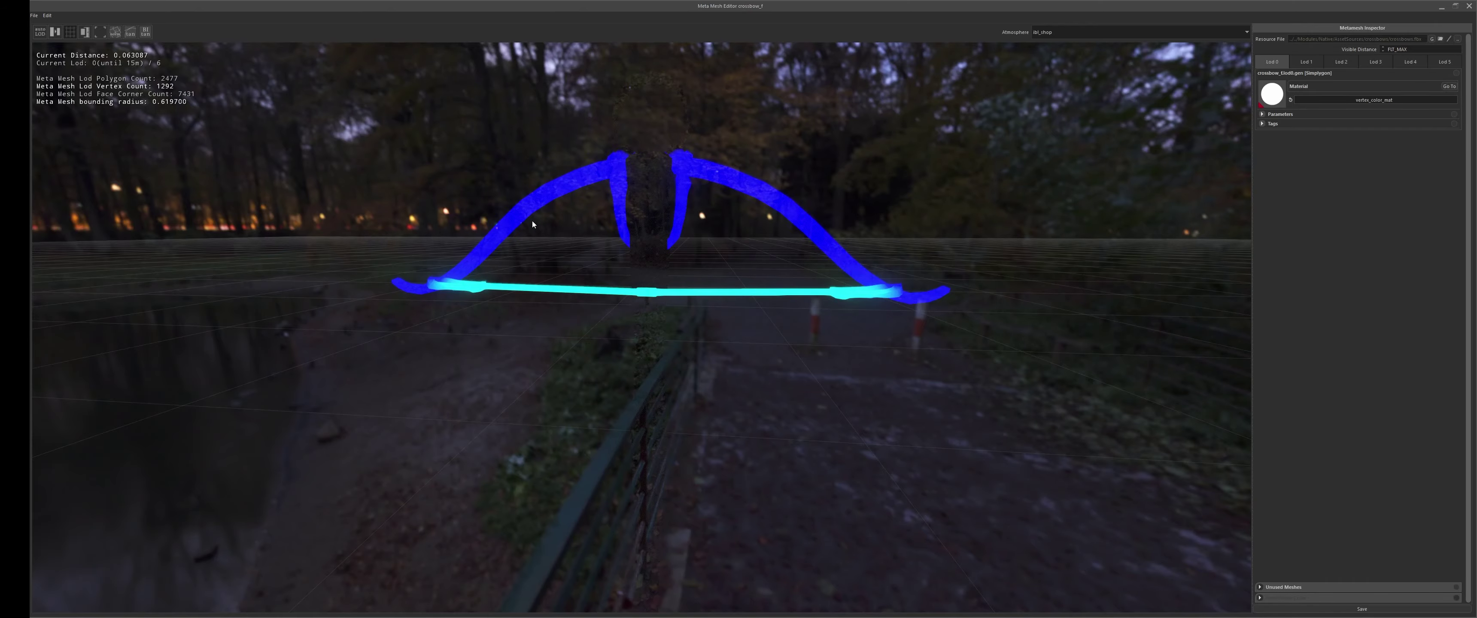
pyautogui.moveTo(425, 275); pyautogui.dragTo(566, 309, button='middle')
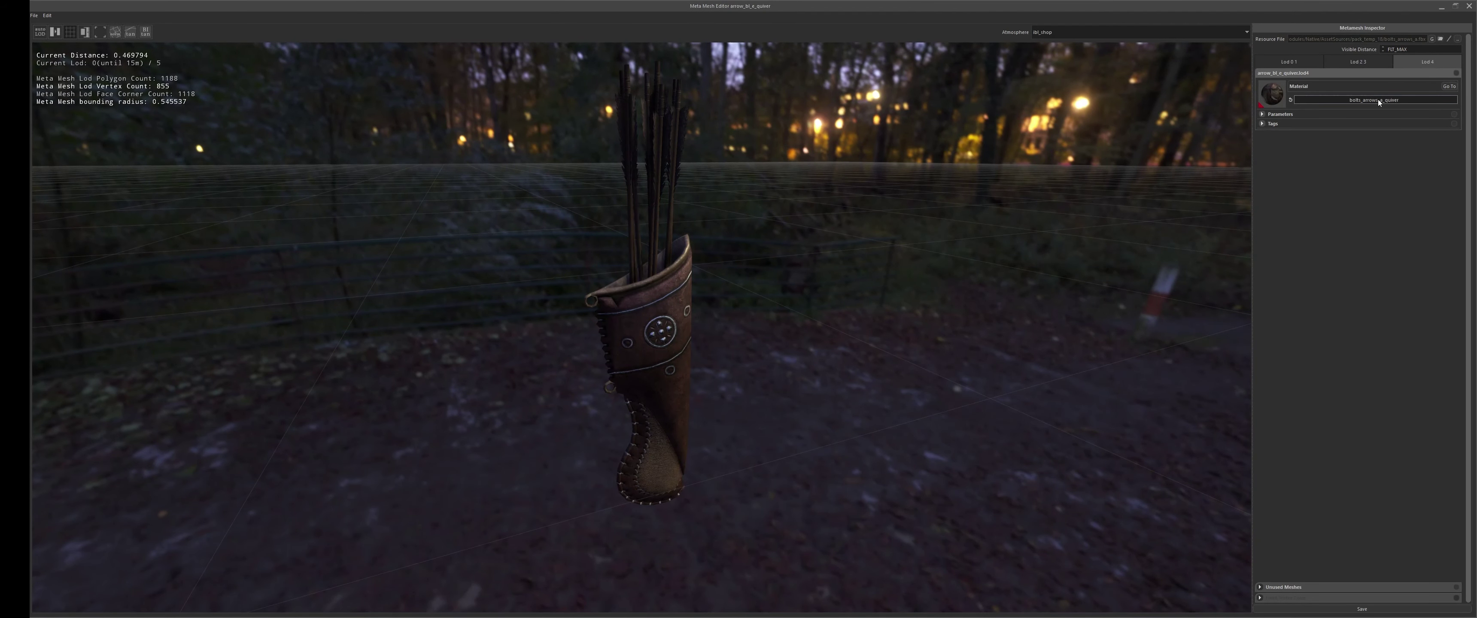
pyautogui.click(1378, 99)
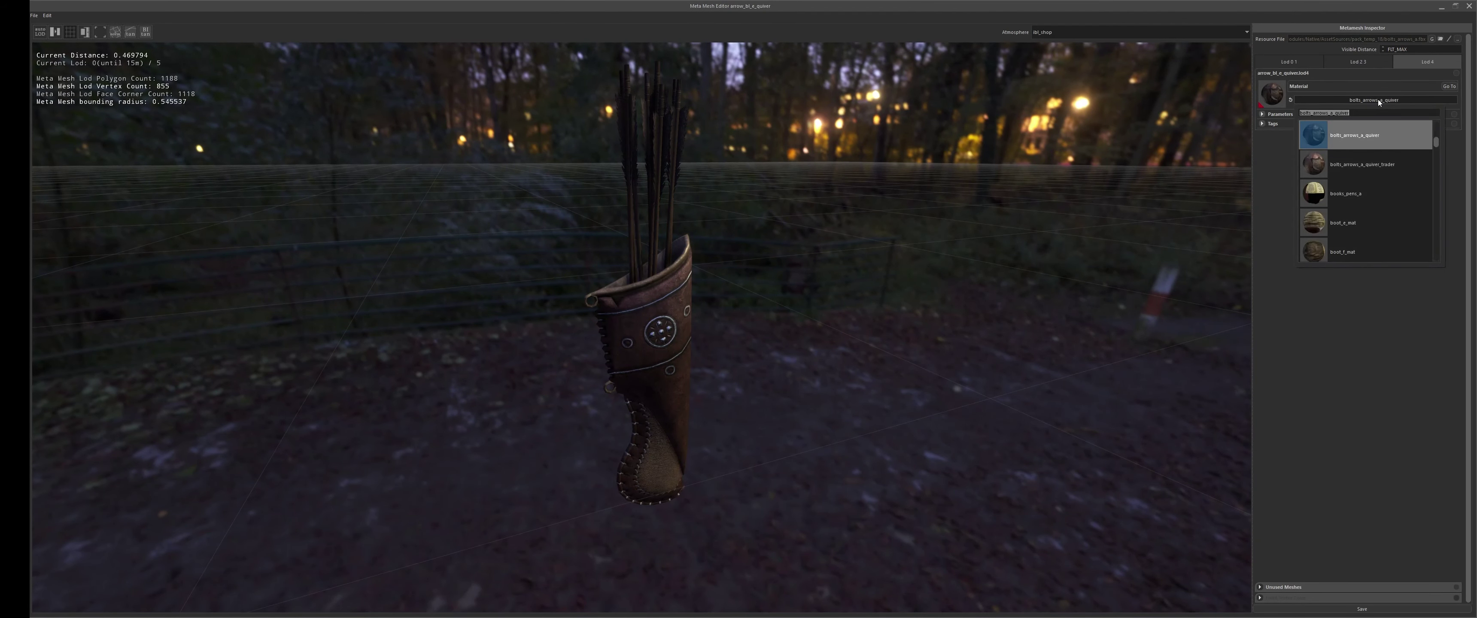
pyautogui.write('vert')
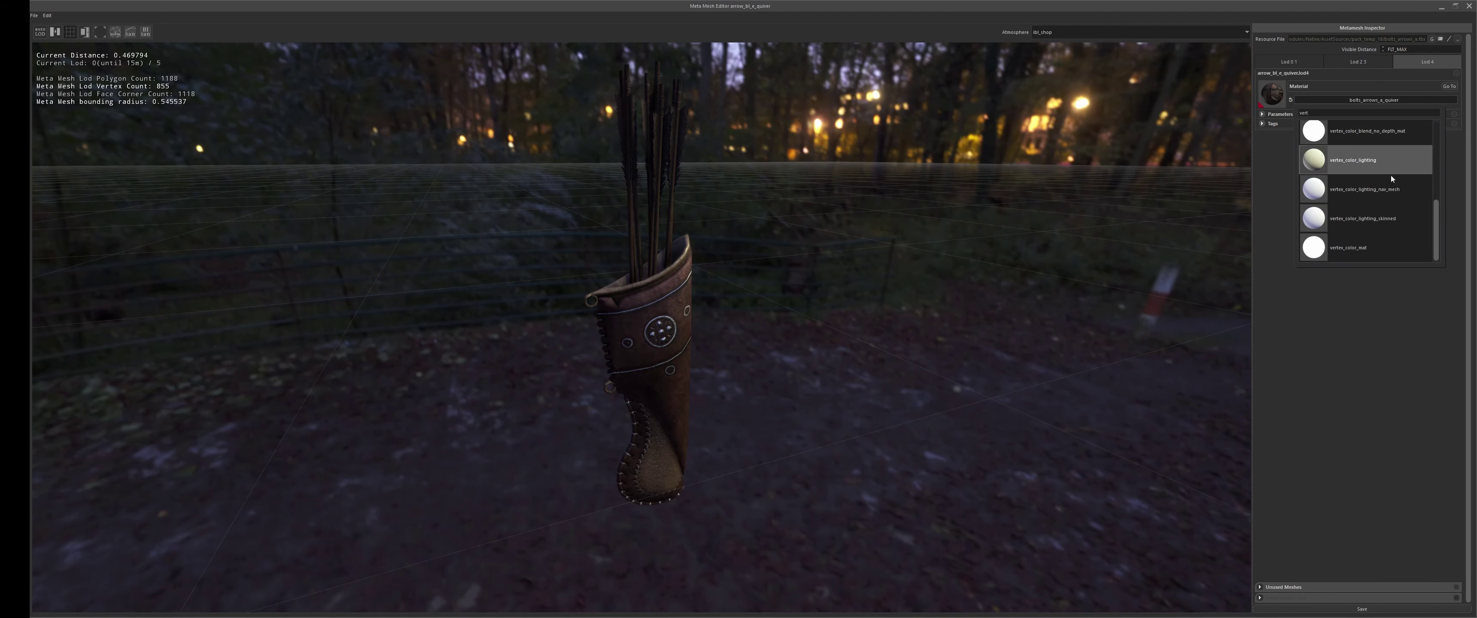
pyautogui.click(729, 298)
pyautogui.moveTo(729, 298); pyautogui.dragTo(722, 276, button='middle')
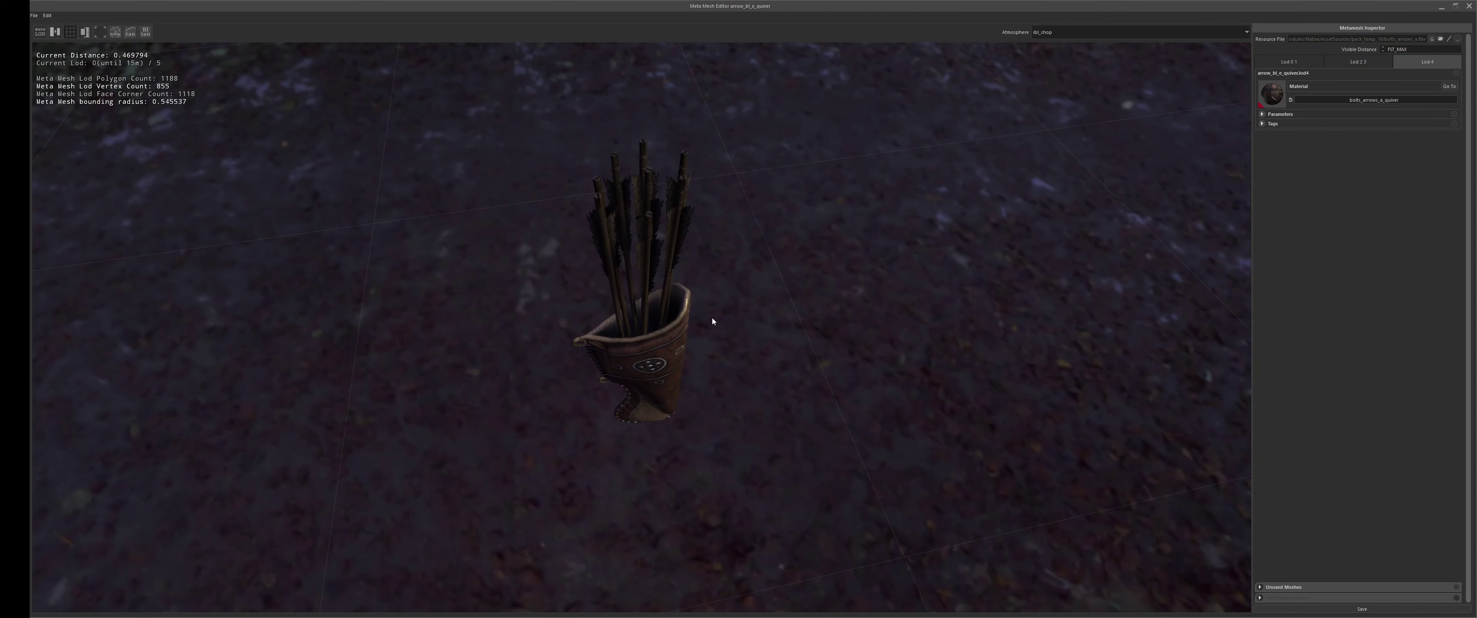
pyautogui.moveTo(711, 319); pyautogui.dragTo(711, 319, button='middle')
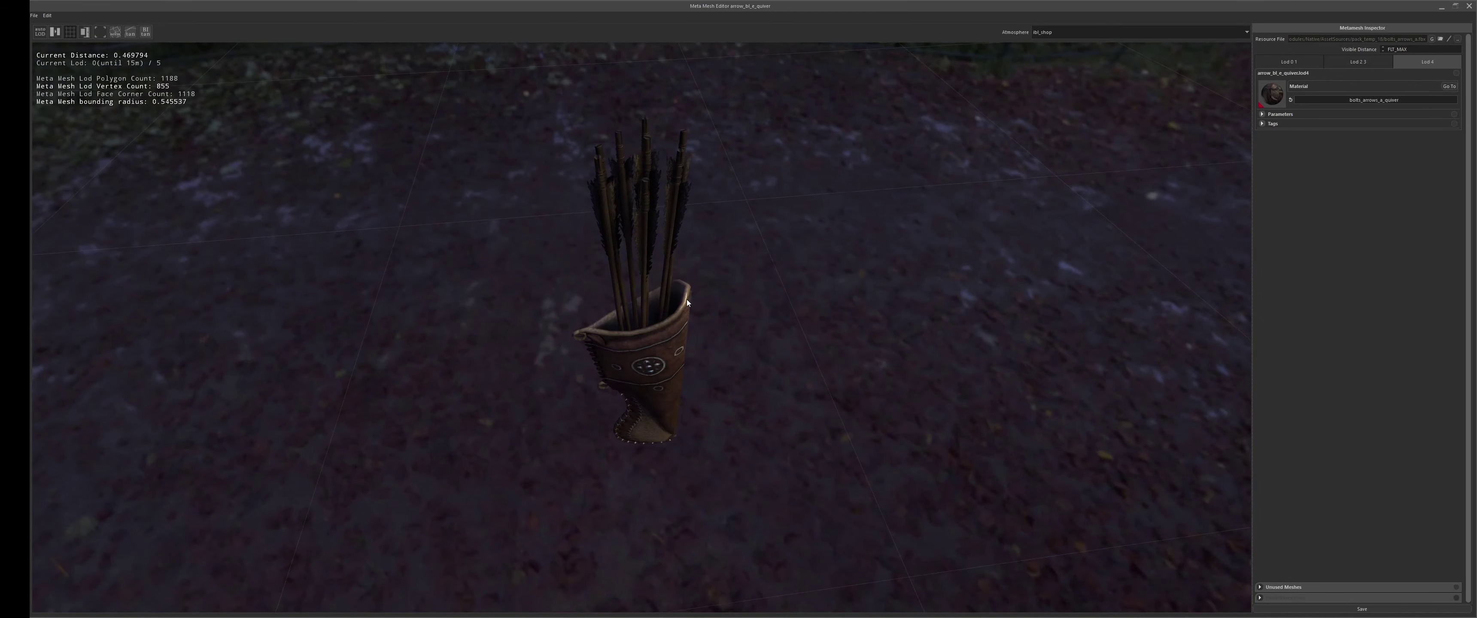
pyautogui.moveTo(687, 302); pyautogui.dragTo(746, 287)
# Assign the vertex_color_mat material to the arrow quiver's LOD 4 mesh and its LOD 0-1 mesh
pyautogui.click(1397, 101)
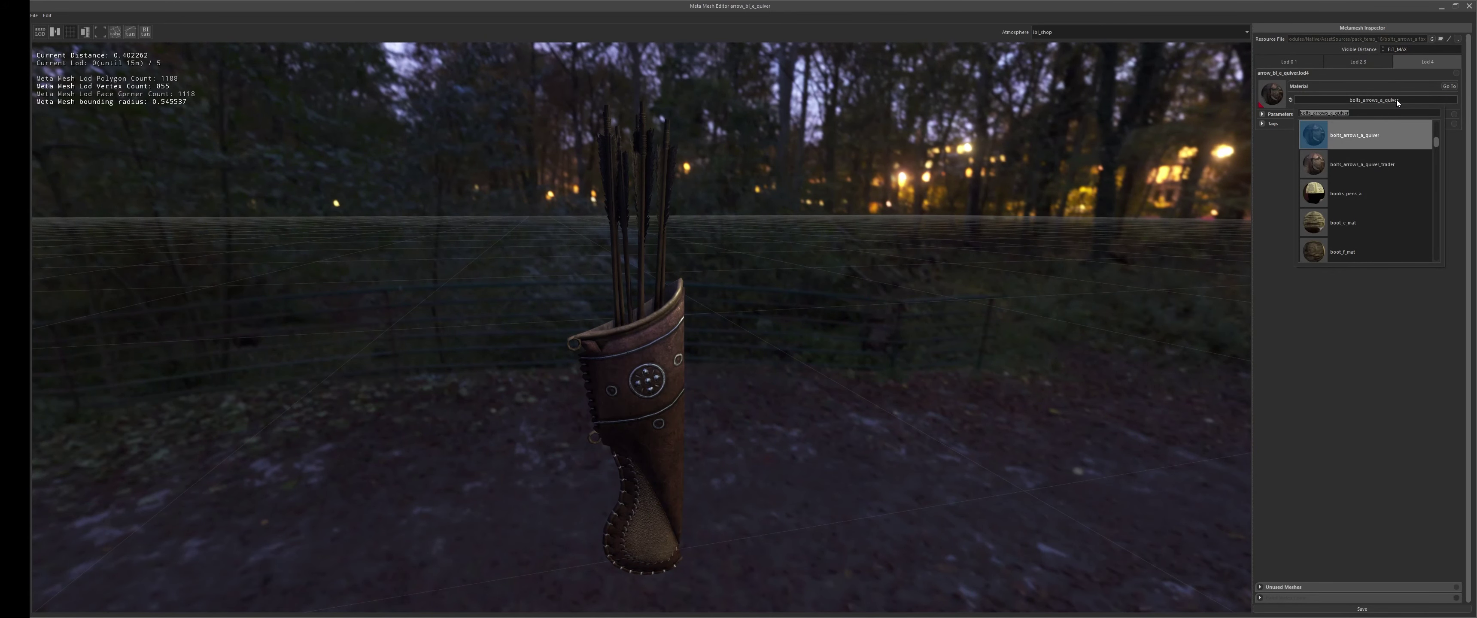
pyautogui.write('vert')
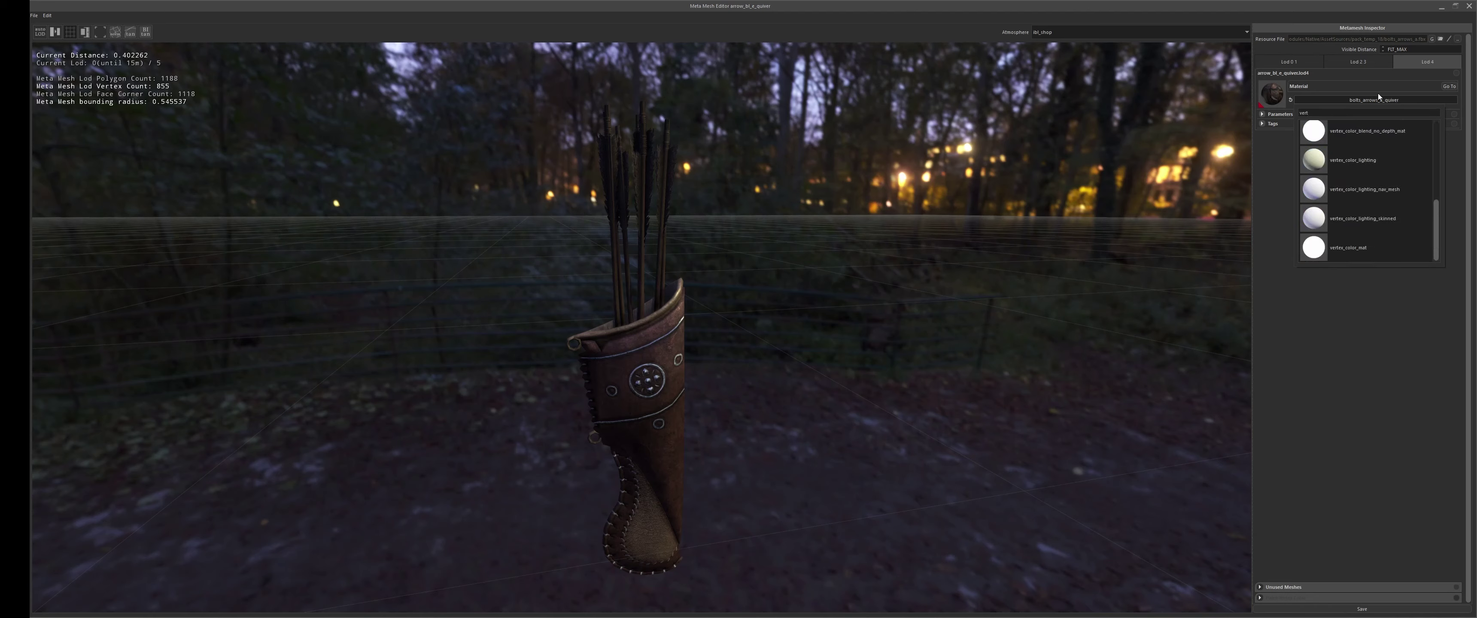
pyautogui.click(1376, 254)
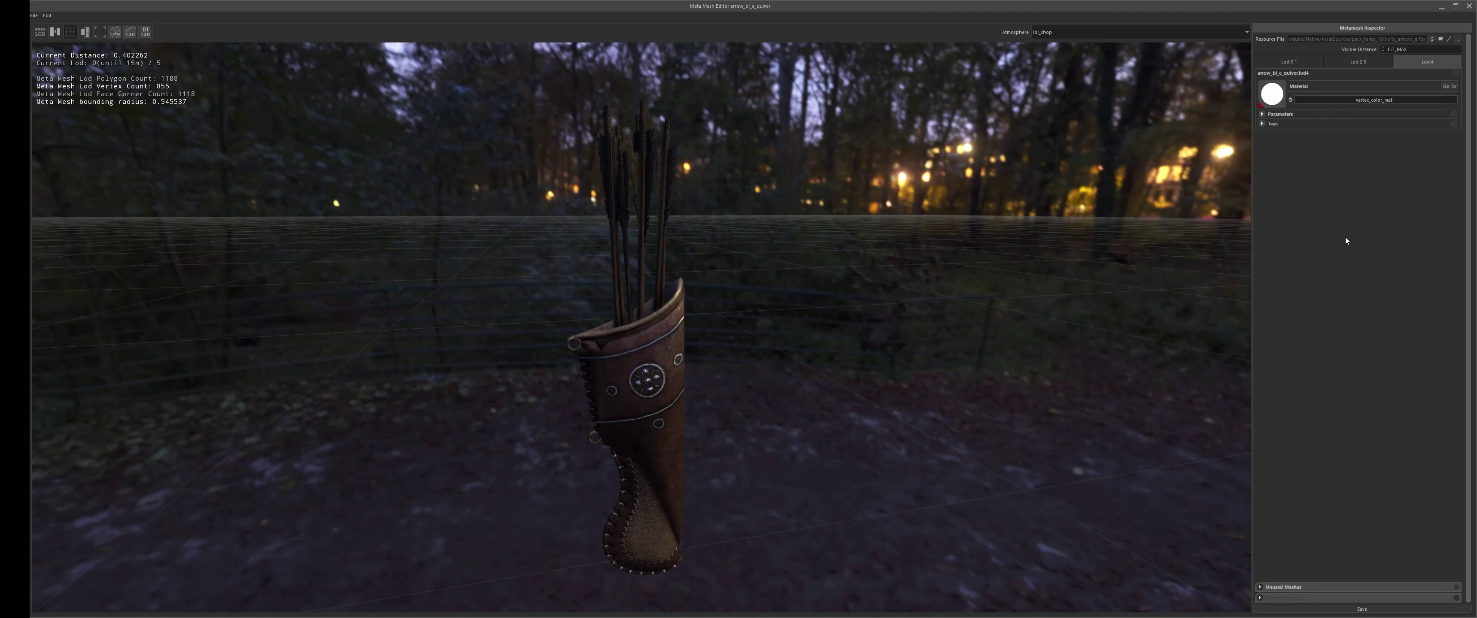
pyautogui.click(1288, 61)
pyautogui.click(1326, 100)
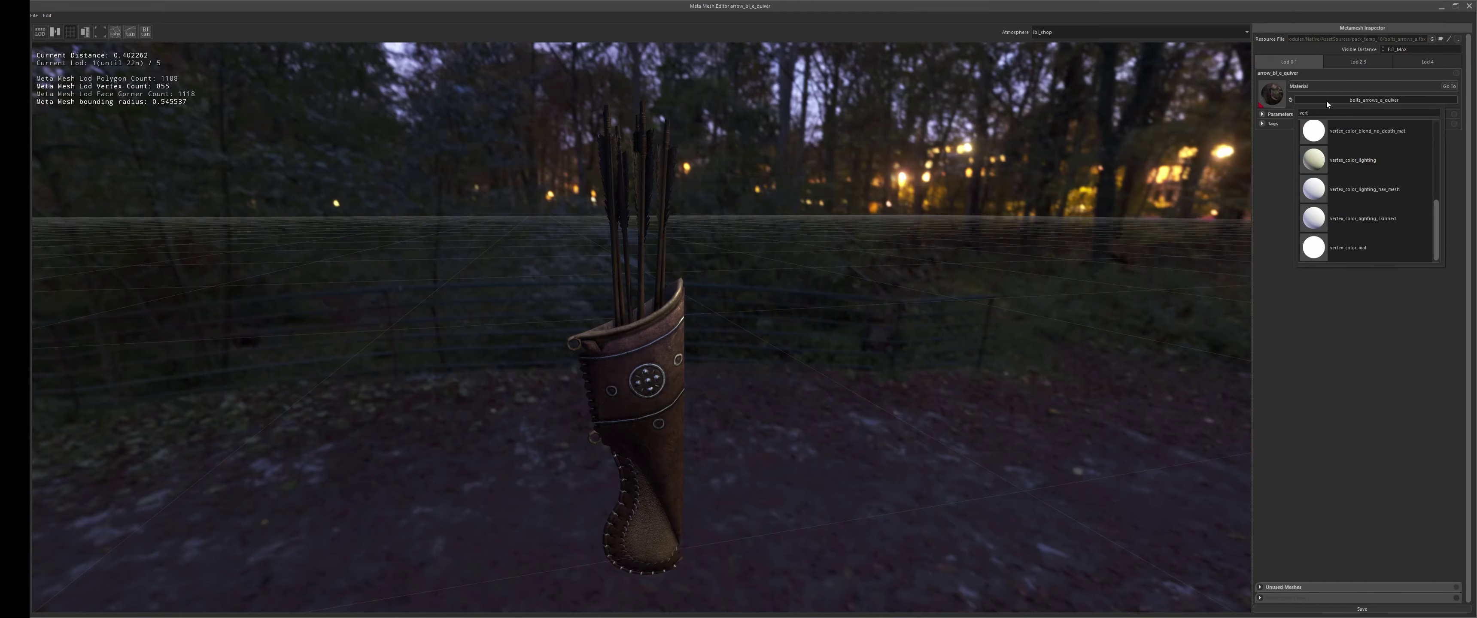
pyautogui.click(1388, 244)
# Examine the vertex colours of the quiver and its individual arrows from several angles and distances
pyautogui.moveTo(640, 226); pyautogui.dragTo(610, 362)
pyautogui.scroll(3, 668, 336)
pyautogui.scroll(2, 614, 358)
pyautogui.moveTo(645, 326); pyautogui.dragTo(741, 66)
pyautogui.scroll(-2, 636, 389)
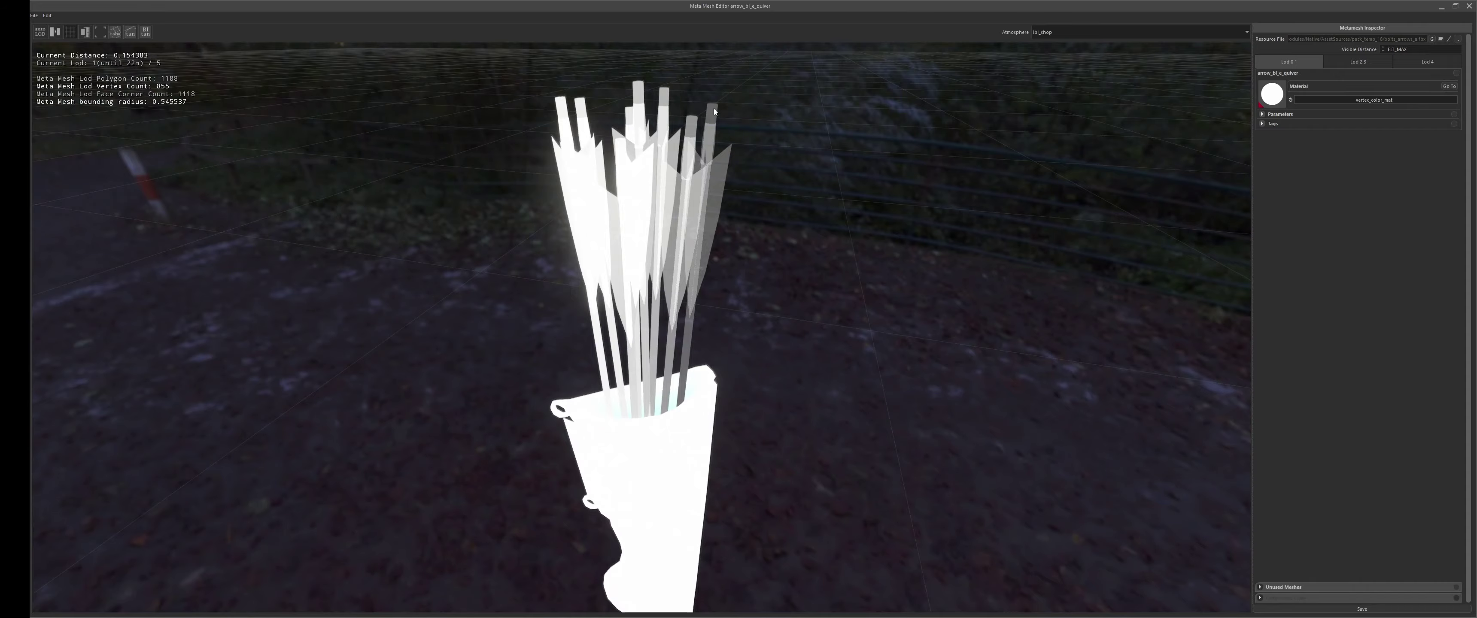
pyautogui.moveTo(714, 114); pyautogui.dragTo(836, 294)
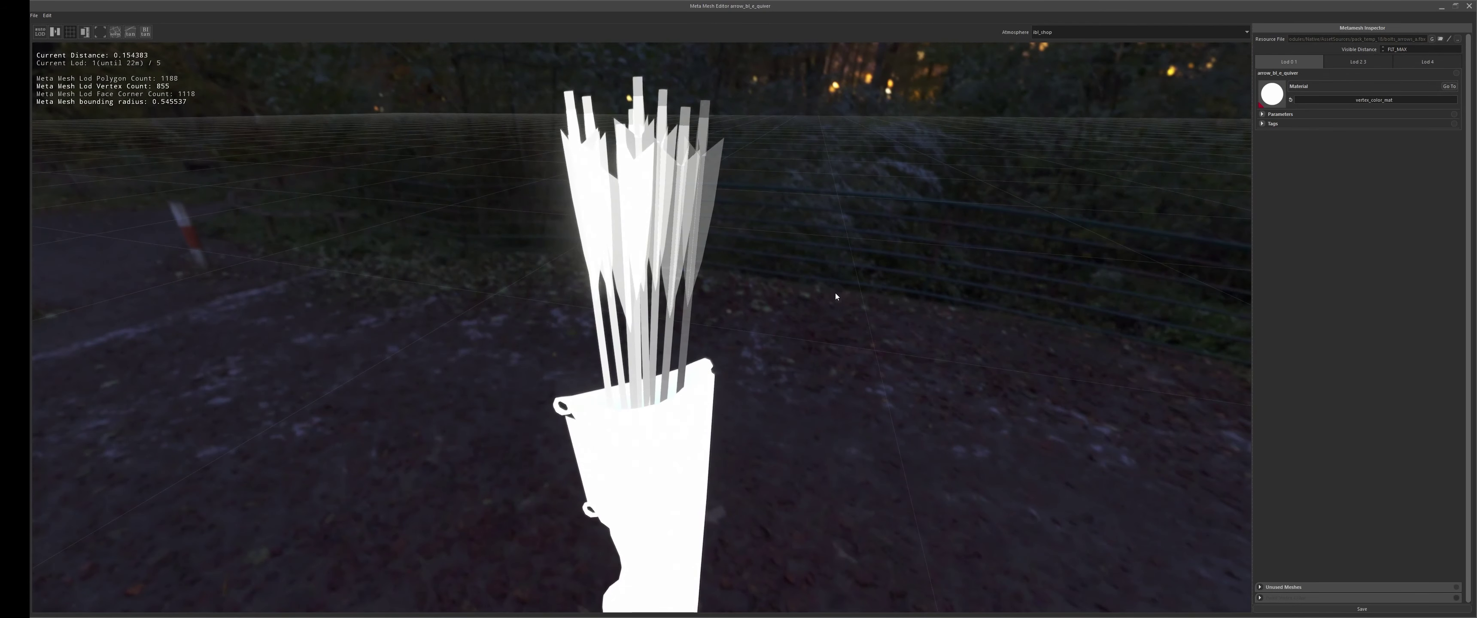
pyautogui.moveTo(834, 294); pyautogui.dragTo(781, 335)
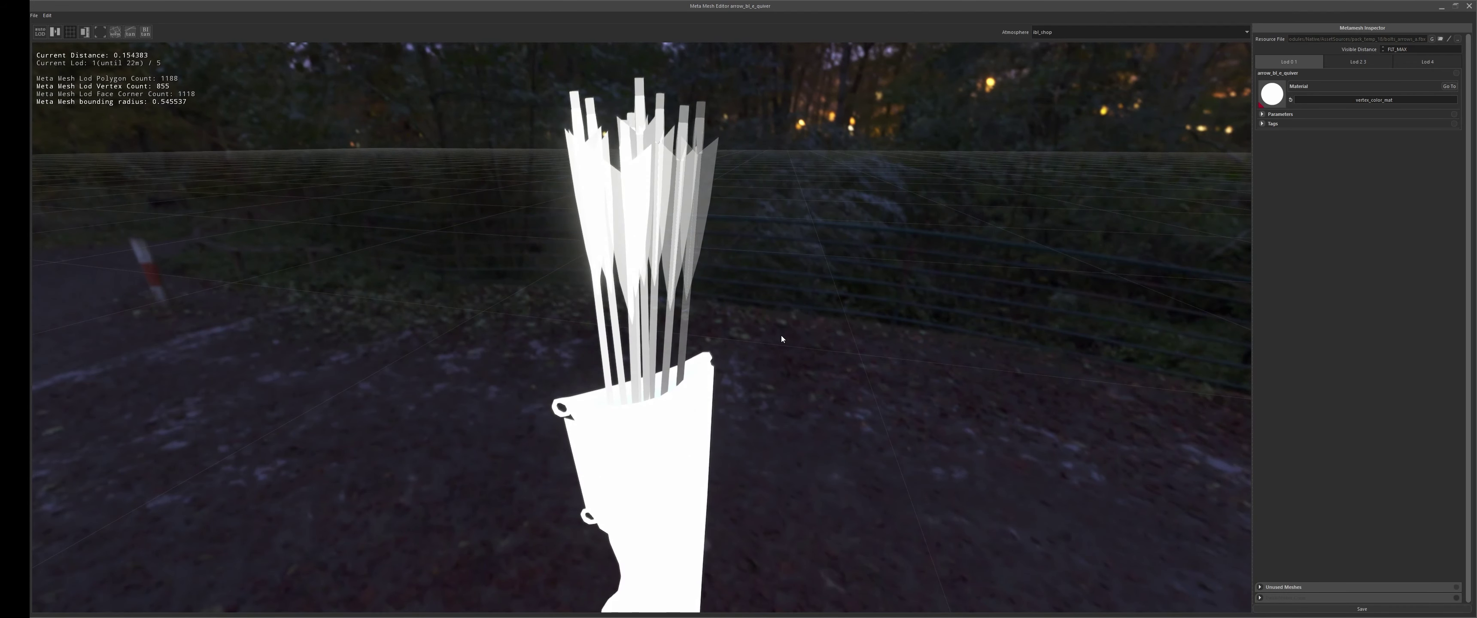
pyautogui.moveTo(781, 336); pyautogui.dragTo(733, 162)
pyautogui.scroll(3, 750, 162)
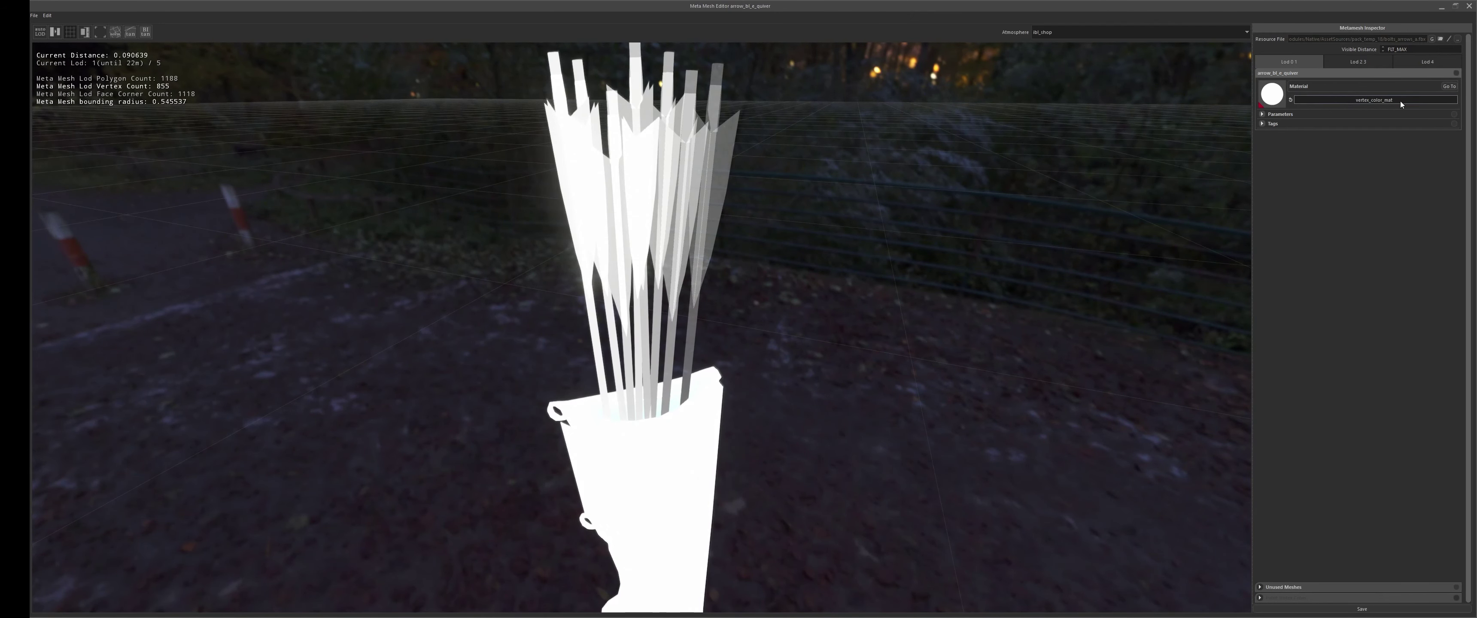
pyautogui.moveTo(1093, 121); pyautogui.dragTo(710, 290)
pyautogui.scroll(5, 621, 268)
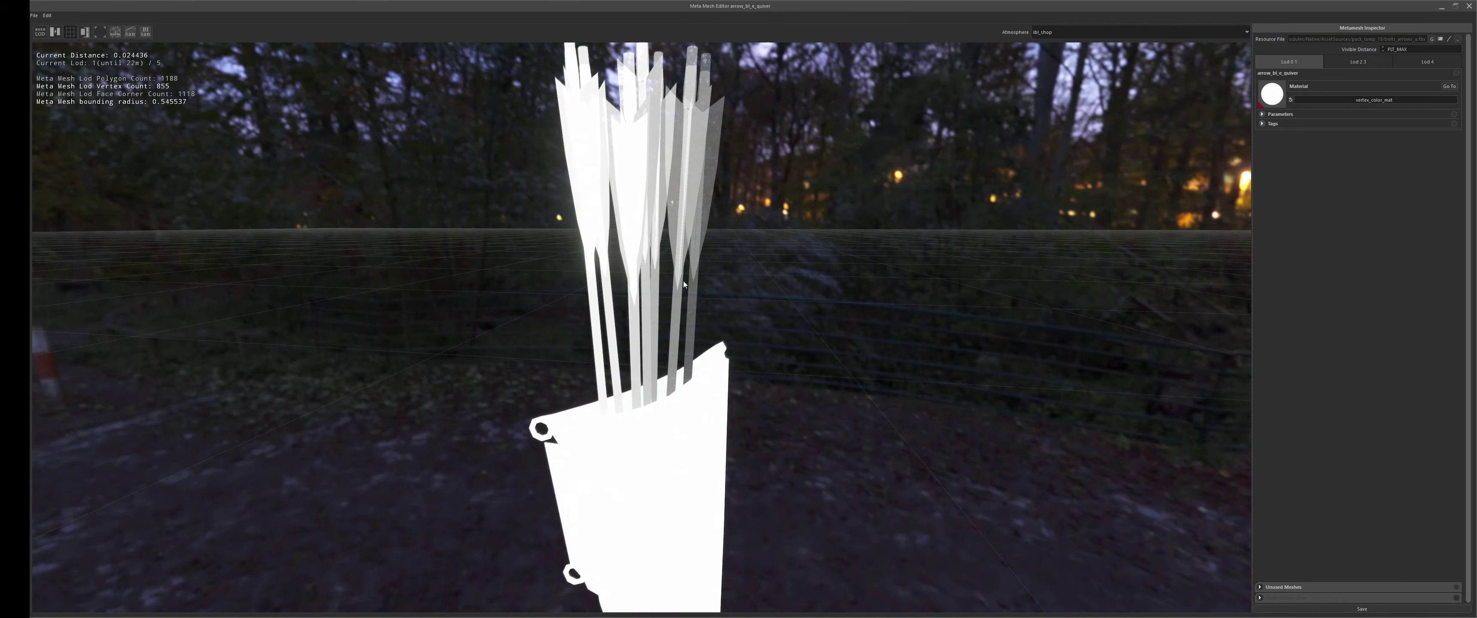
pyautogui.scroll(3, 683, 281)
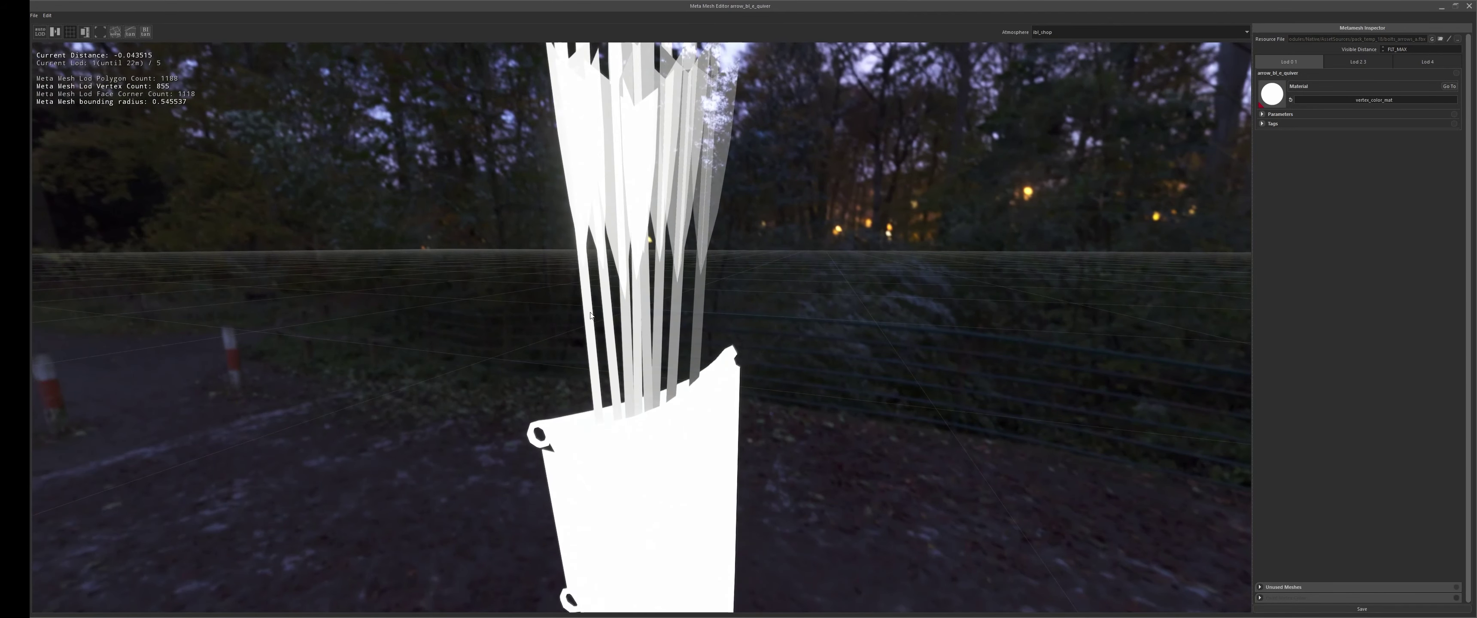
pyautogui.moveTo(588, 313); pyautogui.dragTo(668, 292)
pyautogui.scroll(-6, 668, 292)
pyautogui.moveTo(684, 255); pyautogui.dragTo(716, 226)
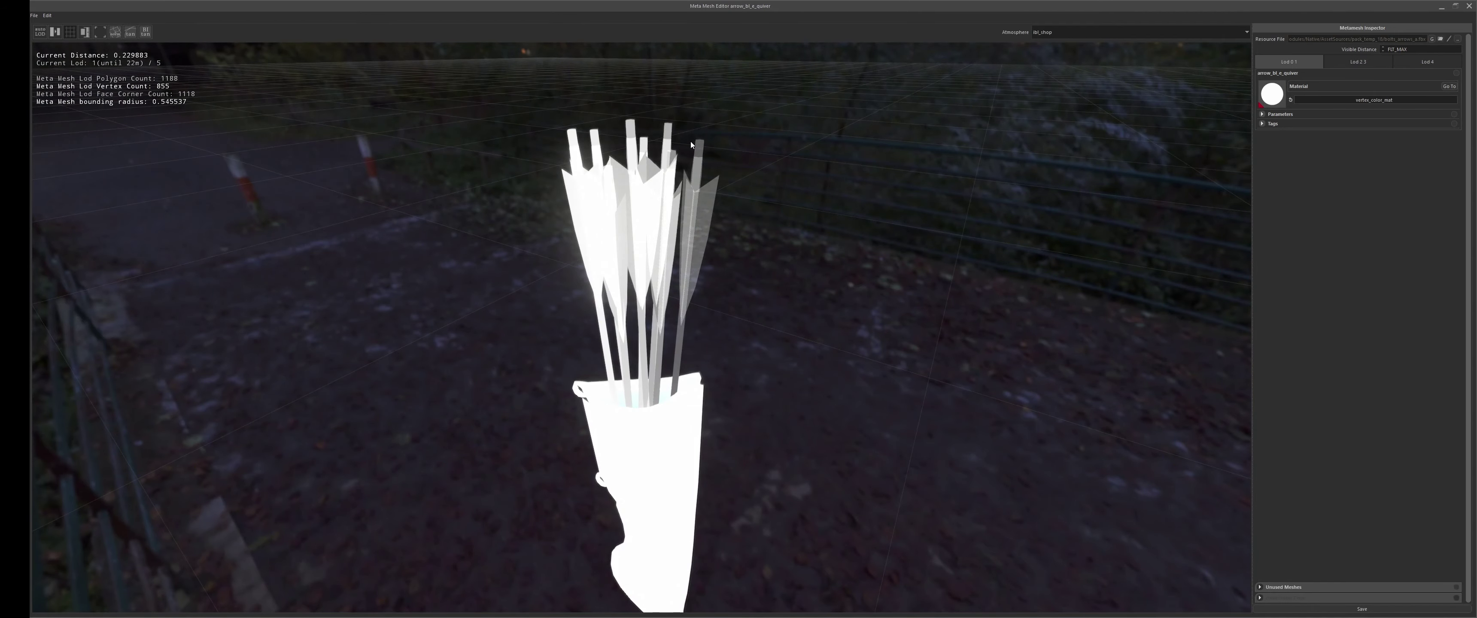
pyautogui.moveTo(690, 141); pyautogui.dragTo(680, 142)
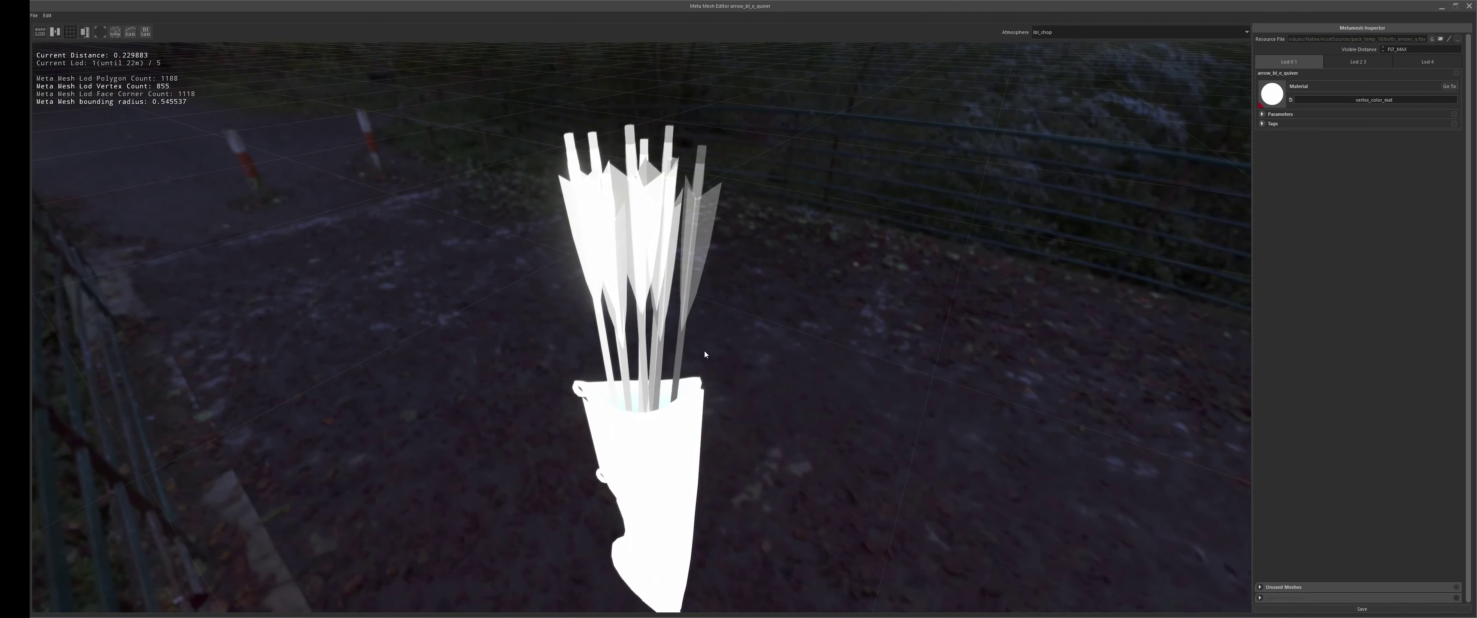
pyautogui.moveTo(686, 95); pyautogui.dragTo(756, 295)
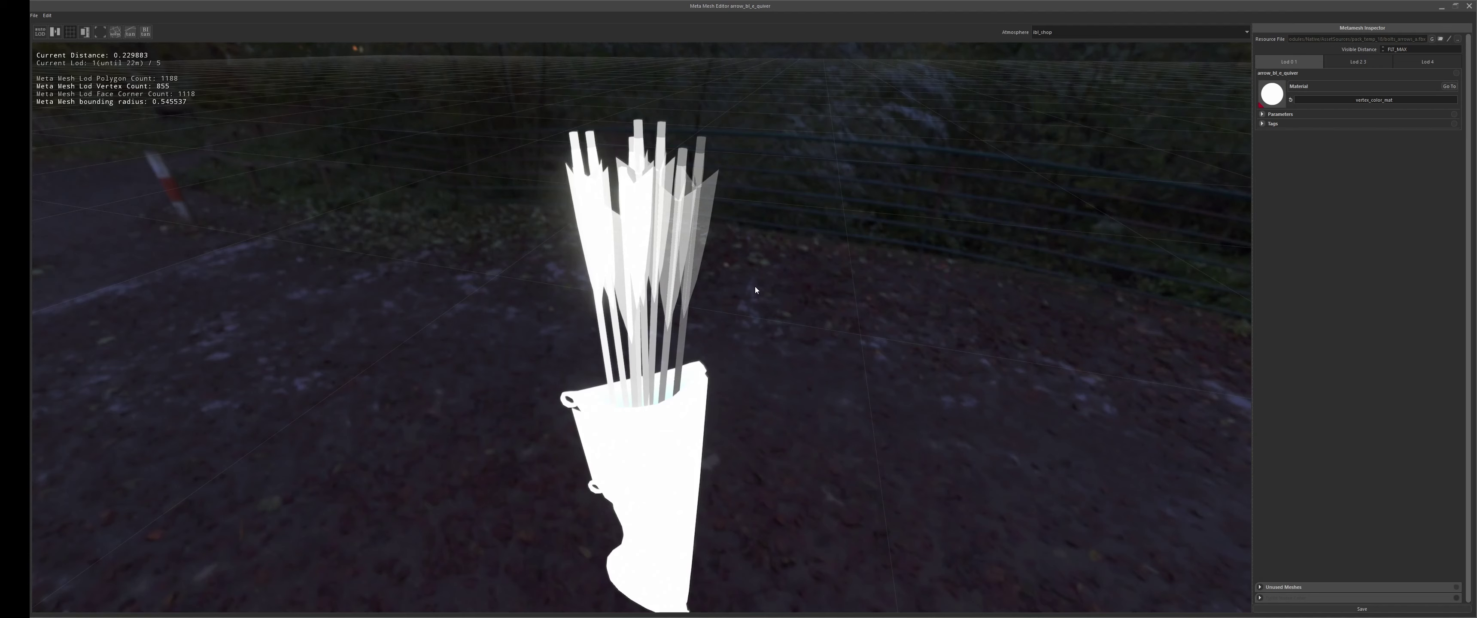
pyautogui.moveTo(754, 290); pyautogui.dragTo(728, 257)
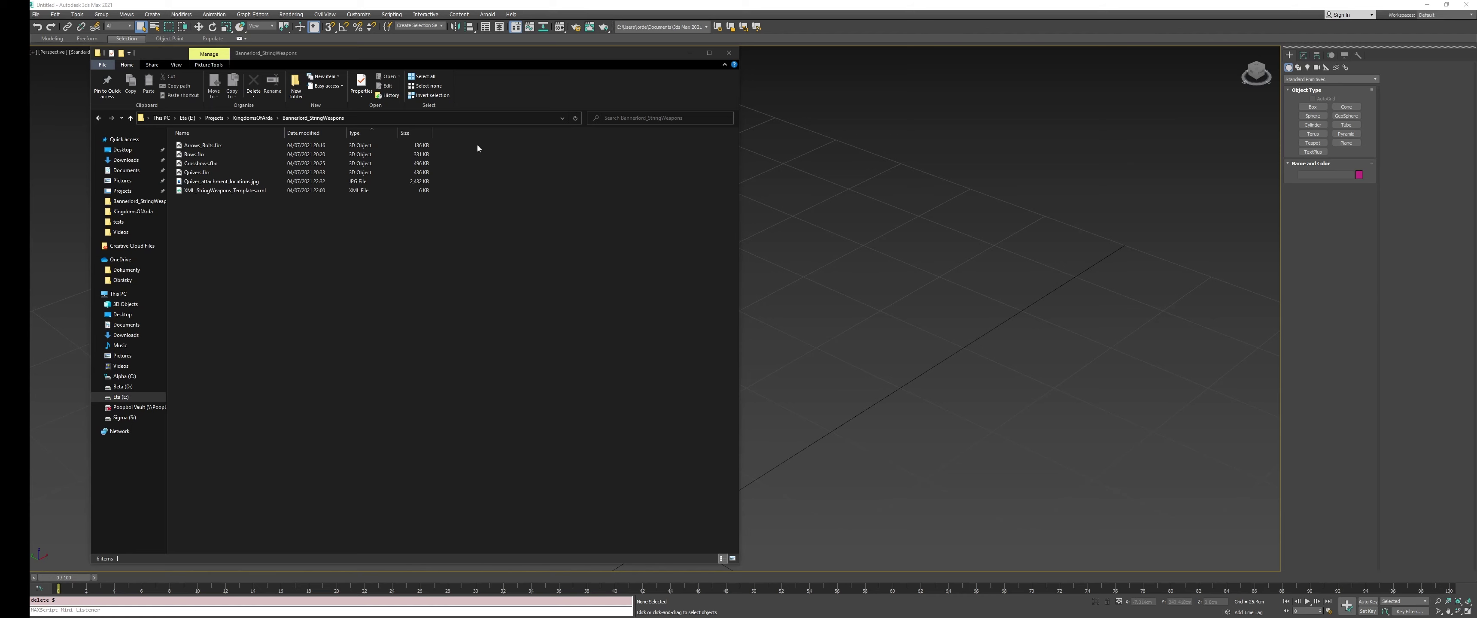
# In File Explorer, look over the Bannerlord_StringWeapons files, view the Quiver_attachment_locations.jpg image and close it
pyautogui.click(446, 148)
pyautogui.moveTo(446, 144); pyautogui.dragTo(238, 174)
pyautogui.click(497, 201)
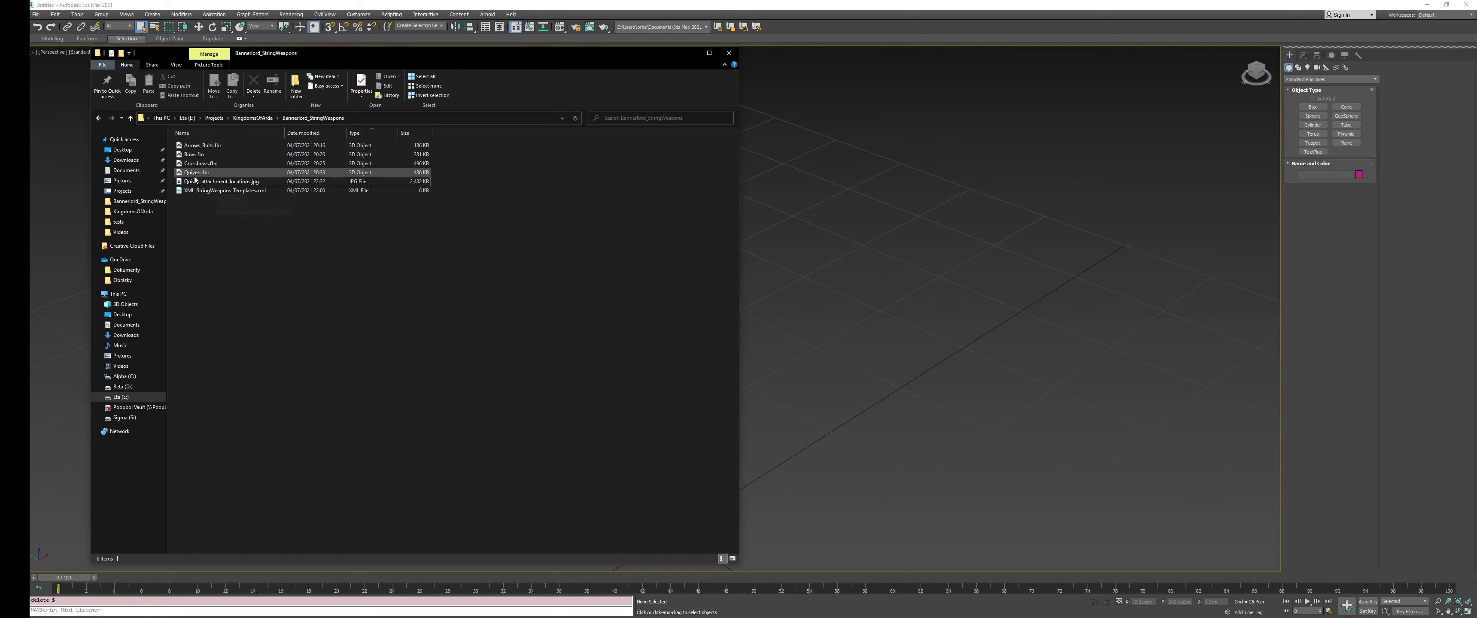
pyautogui.doubleClick(236, 182)
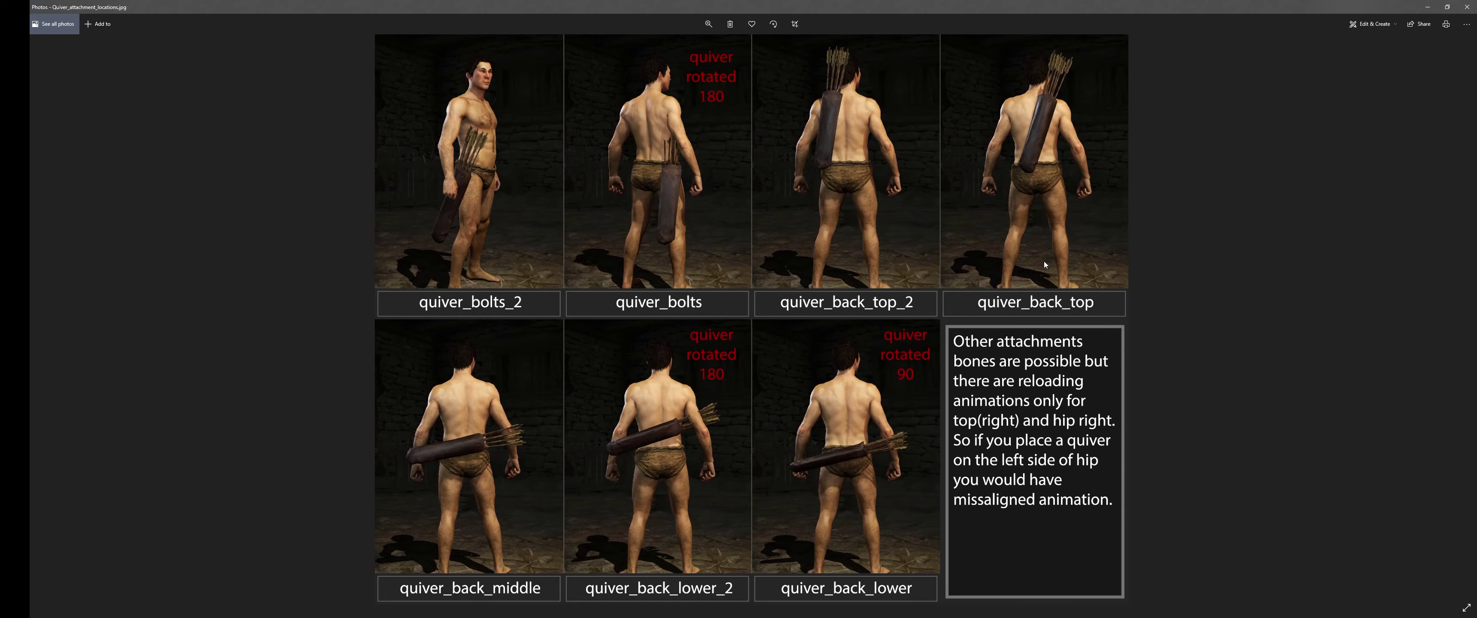
pyautogui.click(1467, 7)
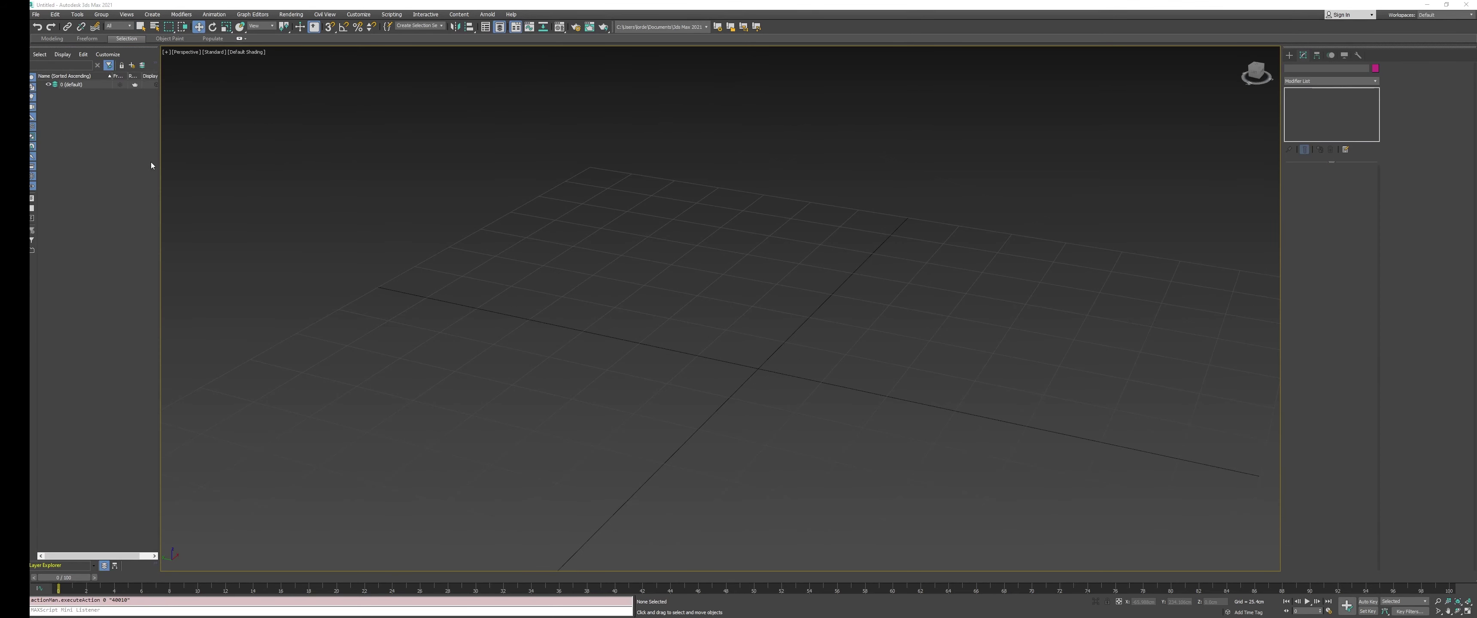
# Import Arrows_Bolts.fbx into the 3ds Max scene and deselect the imported objects
pyautogui.click(35, 14)
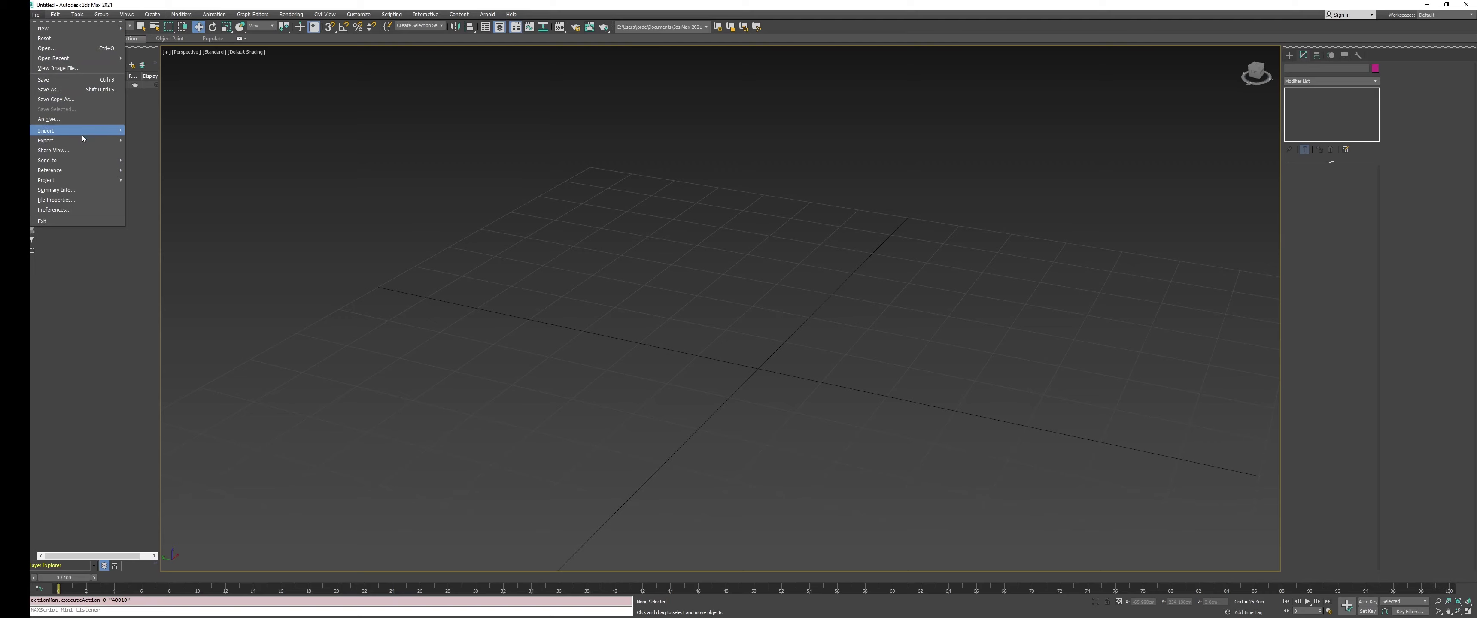
pyautogui.moveTo(82, 134)
pyautogui.click(165, 131)
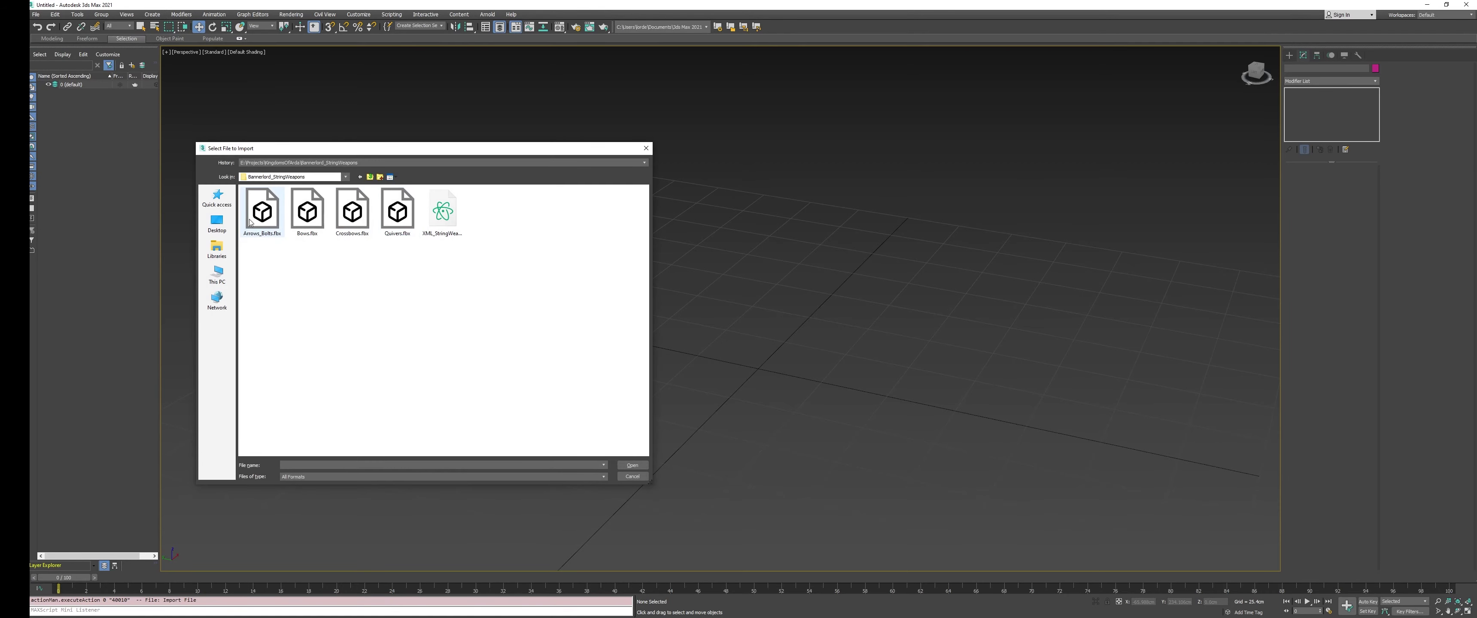
pyautogui.doubleClick(262, 213)
pyautogui.click(774, 398)
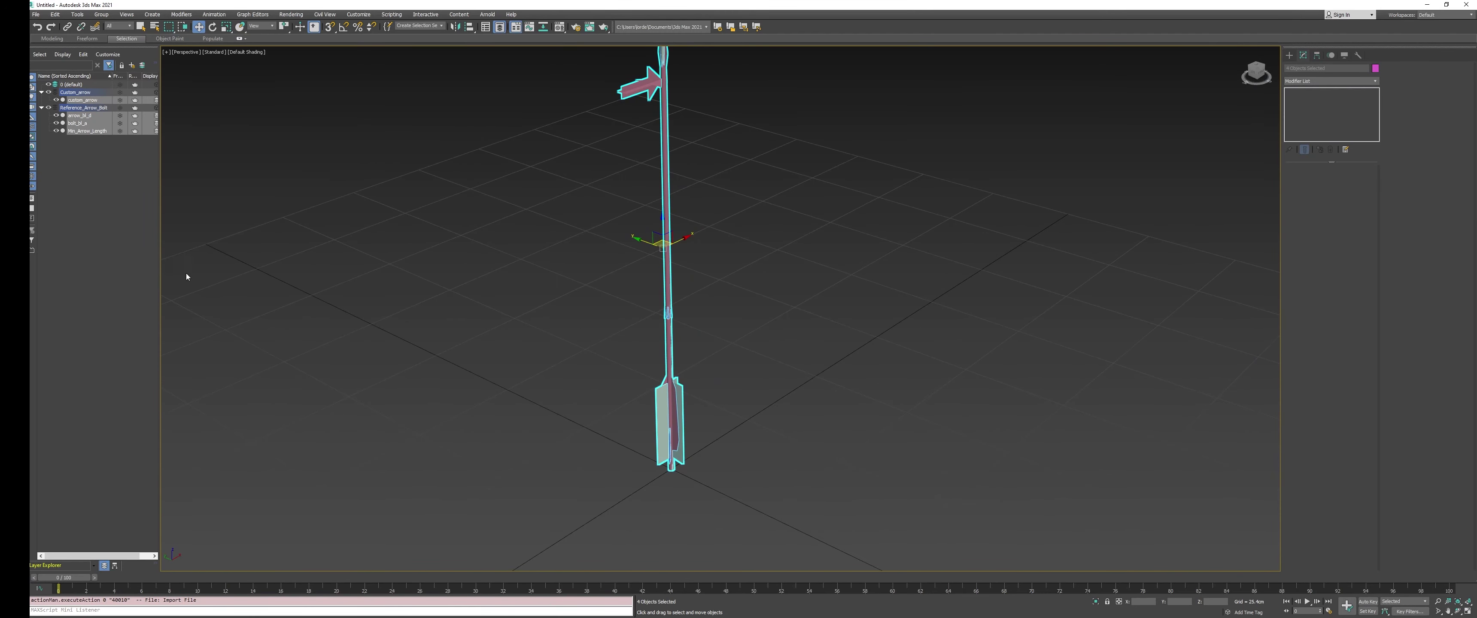
pyautogui.click(198, 278)
# Hide the Custom_arrow layer so only the reference arrow and bolt layer is displayed
pyautogui.click(42, 93)
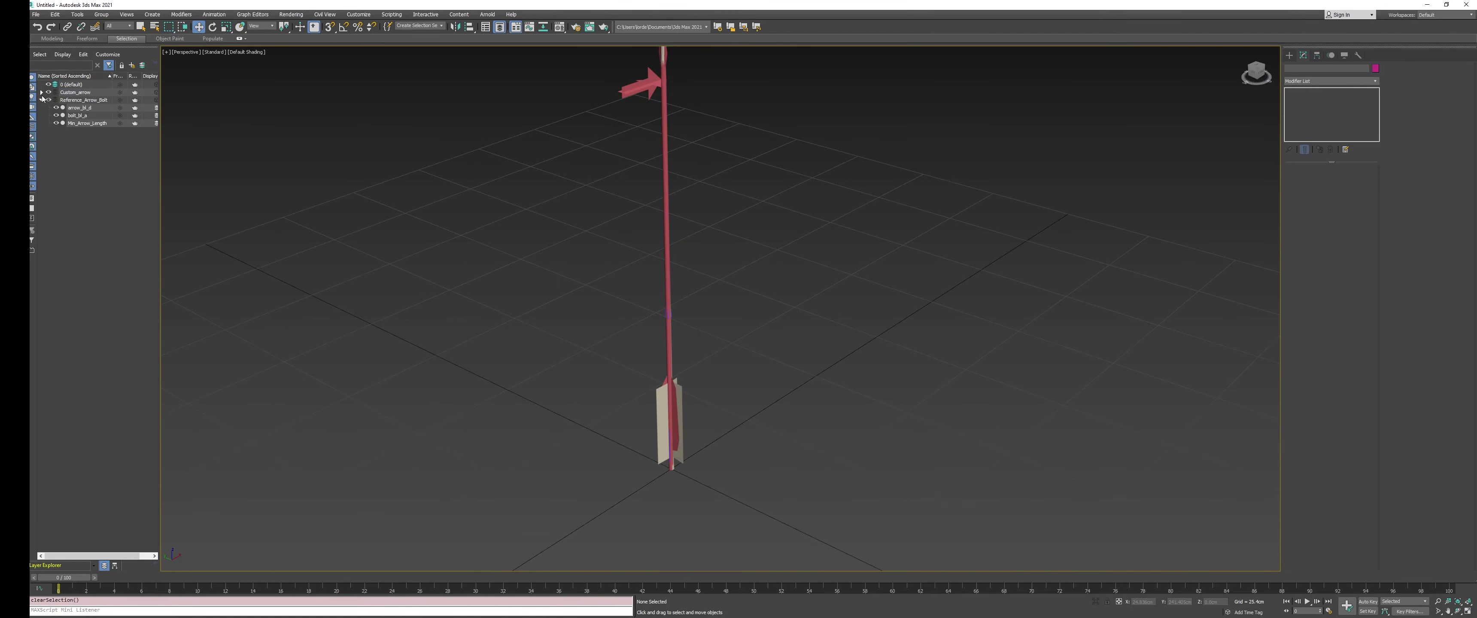
pyautogui.click(42, 94)
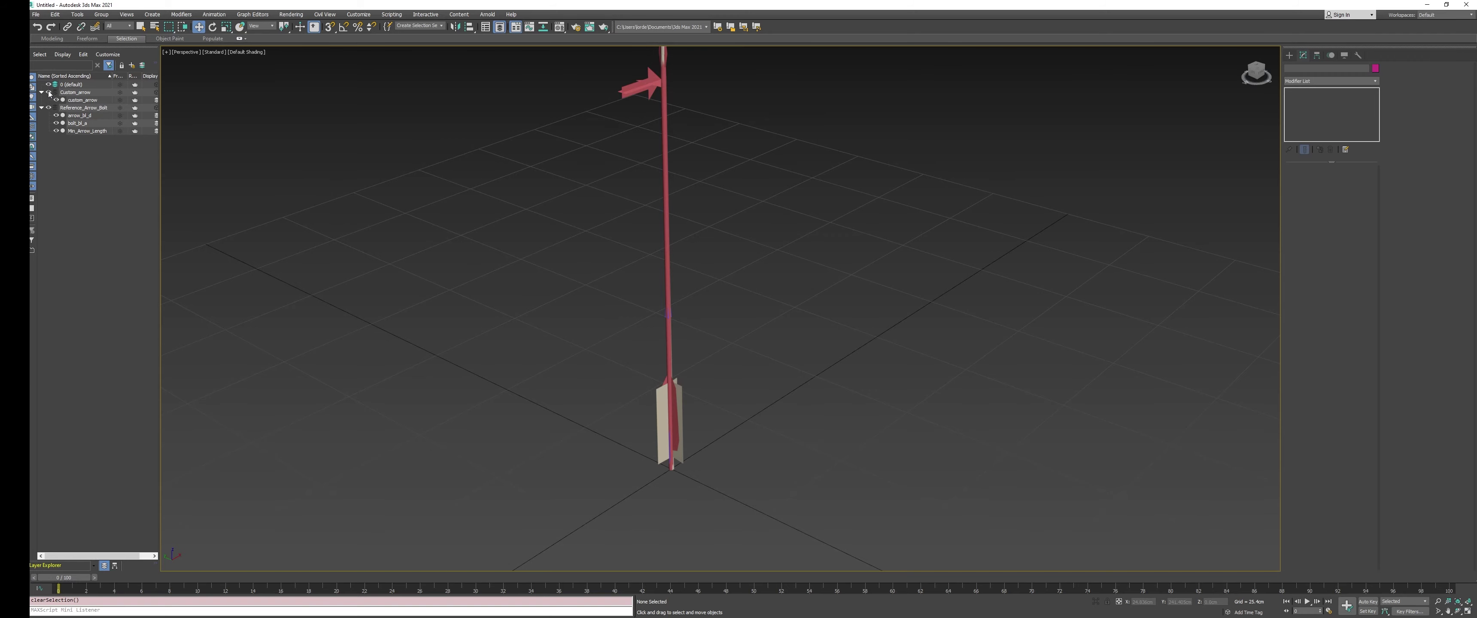
pyautogui.click(48, 93)
# Select the reference arrow mesh and examine its shape and pivot along its full length
pyautogui.keyDown('alt'); pyautogui.moveTo(925, 214); pyautogui.dragTo(606, 139, button='middle'); pyautogui.keyUp('alt')
pyautogui.click(629, 189)
pyautogui.scroll(3, 646, 194)
pyautogui.keyDown('alt'); pyautogui.moveTo(646, 192); pyautogui.dragTo(624, 203, button='middle'); pyautogui.keyUp('alt')
pyautogui.scroll(-4, 619, 236)
pyautogui.moveTo(613, 282); pyautogui.dragTo(627, 259, button='middle')
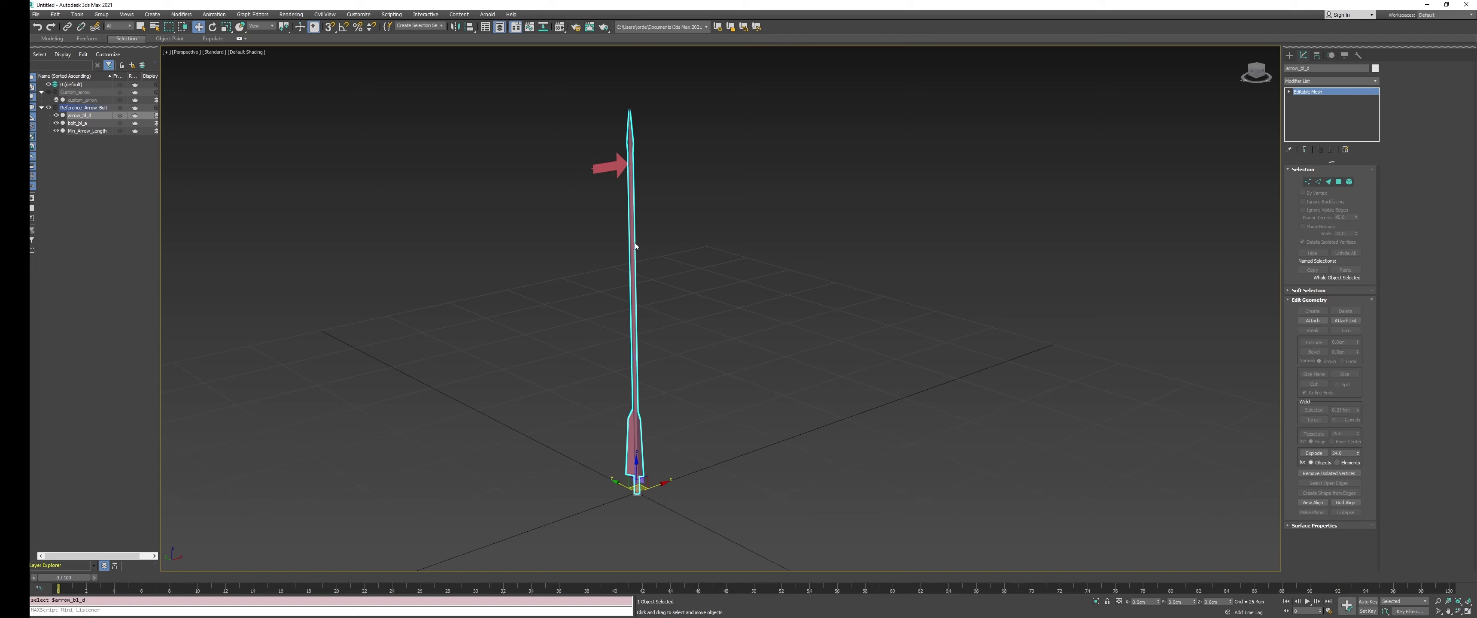
pyautogui.moveTo(634, 197); pyautogui.dragTo(654, 240, button='middle')
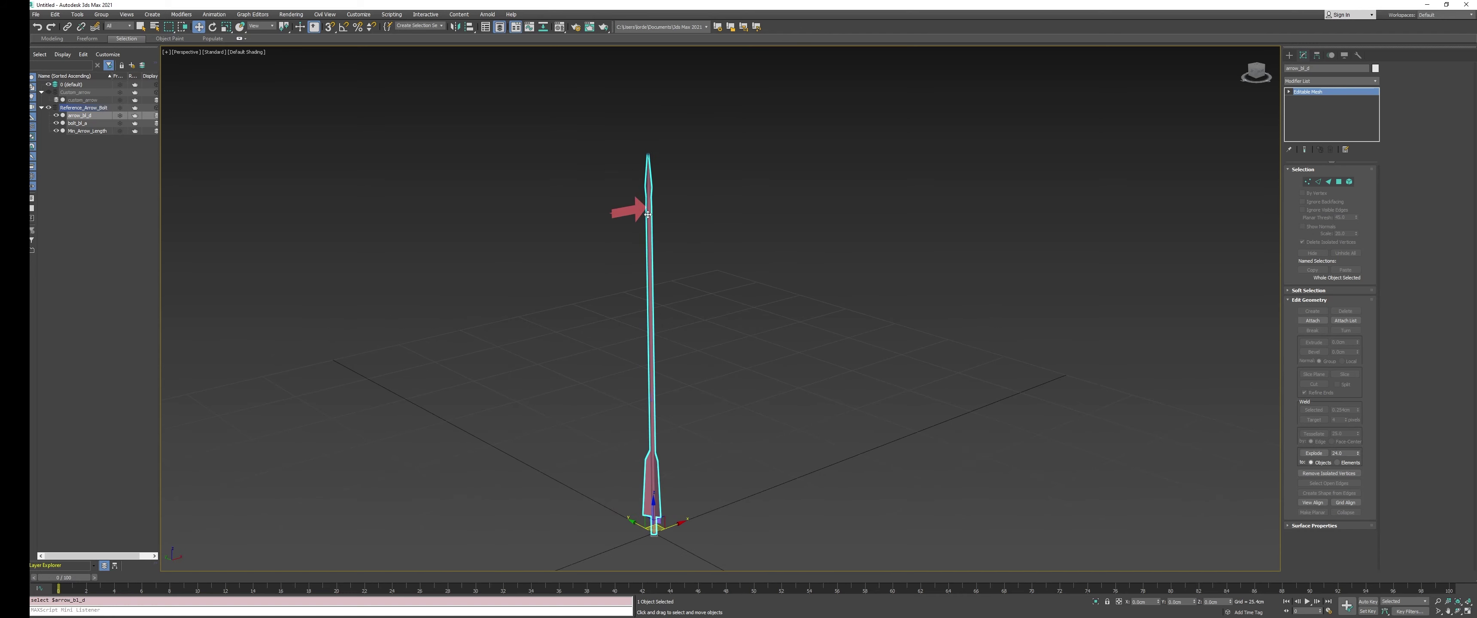
# Examine where the Min_Arrow_Length marker points on the reference arrow's shaft, close up and from a distance
pyautogui.click(628, 211)
pyautogui.scroll(5, 634, 216)
pyautogui.keyDown('alt'); pyautogui.moveTo(681, 211); pyautogui.dragTo(672, 232, button='middle'); pyautogui.keyUp('alt')
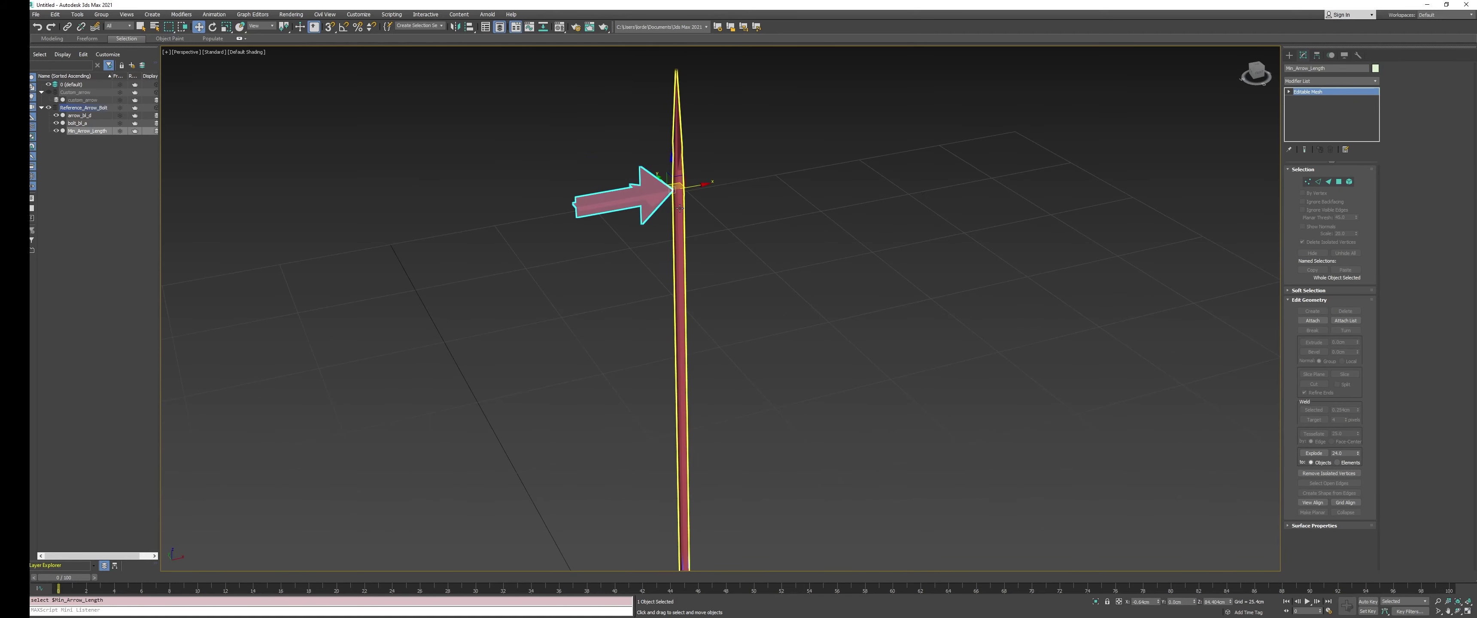
pyautogui.click(672, 235)
pyautogui.scroll(-5, 672, 234)
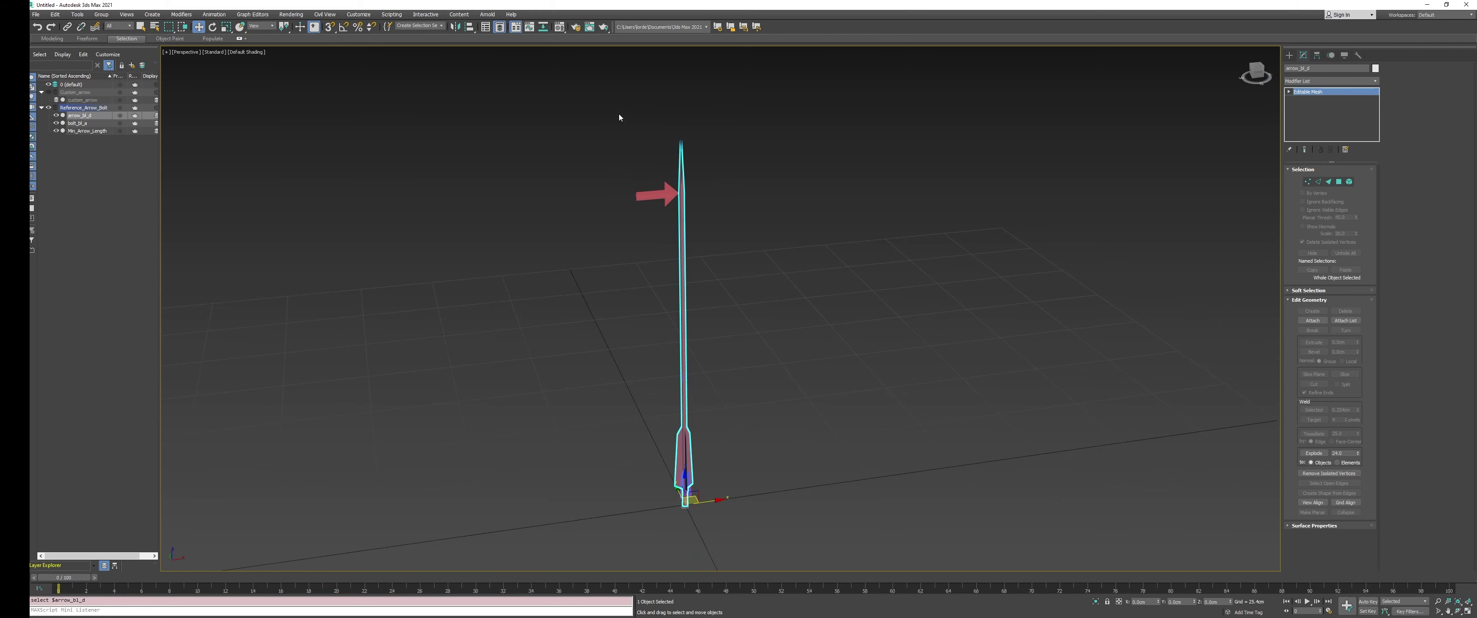
pyautogui.scroll(6, 679, 206)
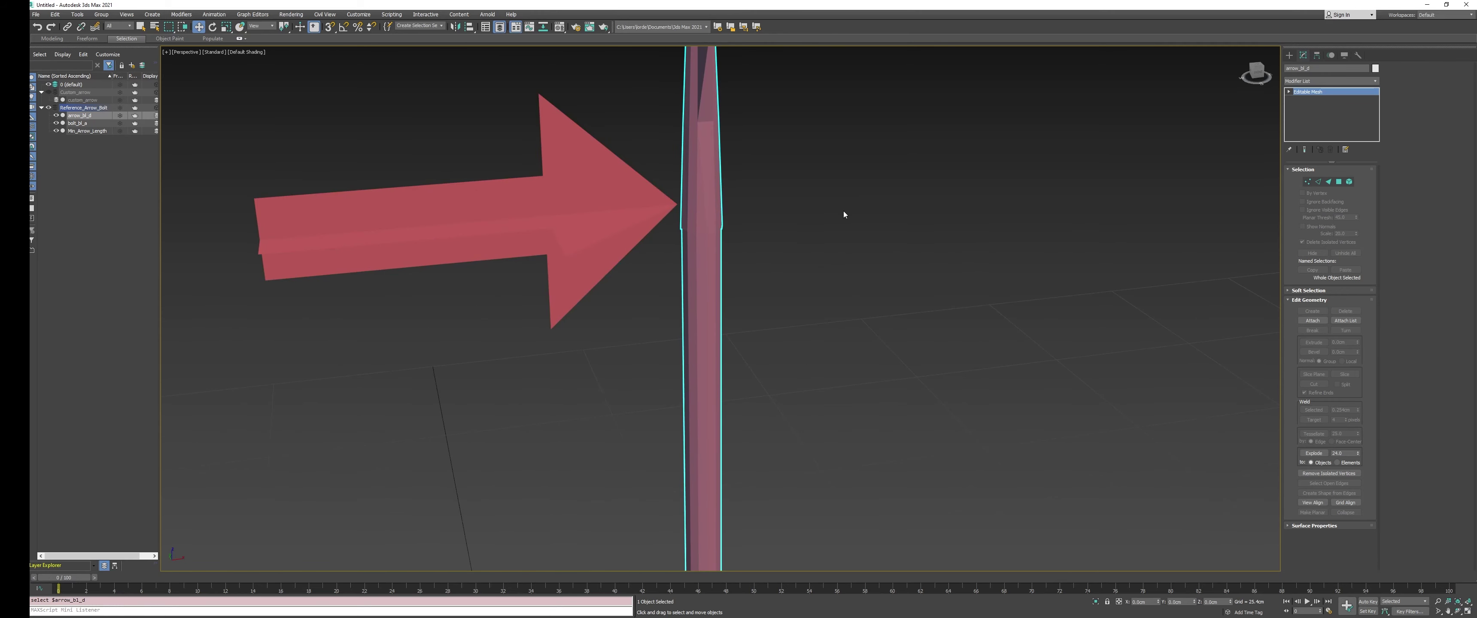
pyautogui.scroll(-4, 838, 215)
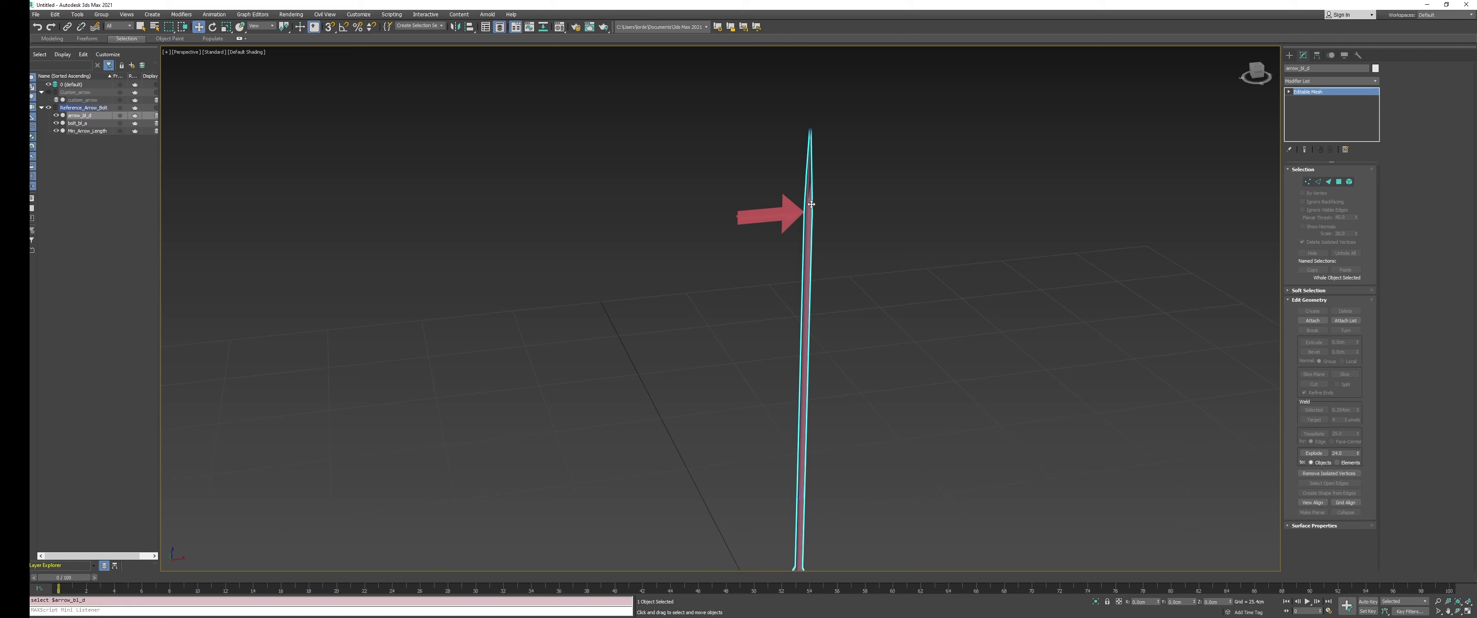
# Hide the reference arrow mesh, then select the reference bolt mesh and examine it from fletching to tip
pyautogui.keyDown('alt'); pyautogui.moveTo(770, 201); pyautogui.dragTo(634, 314, button='middle'); pyautogui.keyUp('alt')
pyautogui.hotkey('ctrl', 'd')
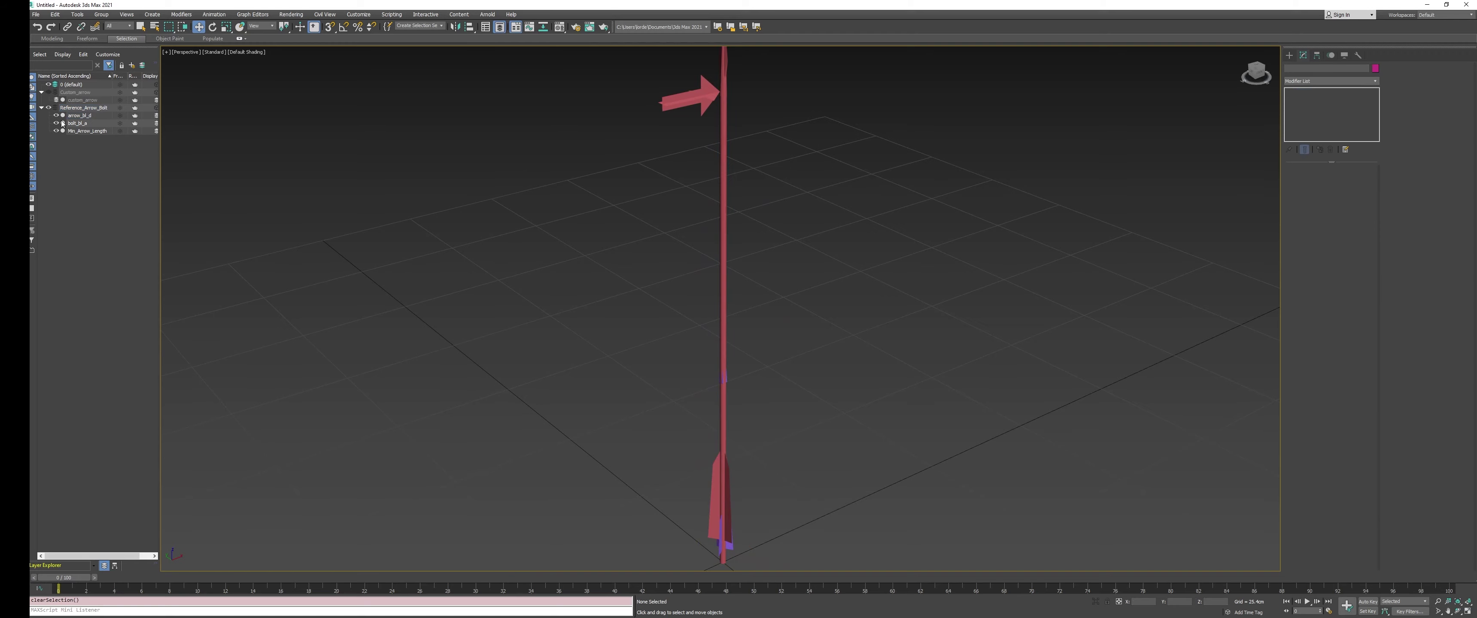
pyautogui.click(57, 115)
pyautogui.click(77, 124)
pyautogui.keyDown('alt'); pyautogui.moveTo(832, 332); pyautogui.dragTo(790, 306, button='middle'); pyautogui.keyUp('alt')
pyautogui.scroll(3, 748, 369)
pyautogui.moveTo(721, 384)
pyautogui.mouseDown(button='middle')
pyautogui.moveTo(723, 367)
pyautogui.moveTo(732, 395)
pyautogui.moveTo(731, 369)
pyautogui.mouseUp(button='middle')
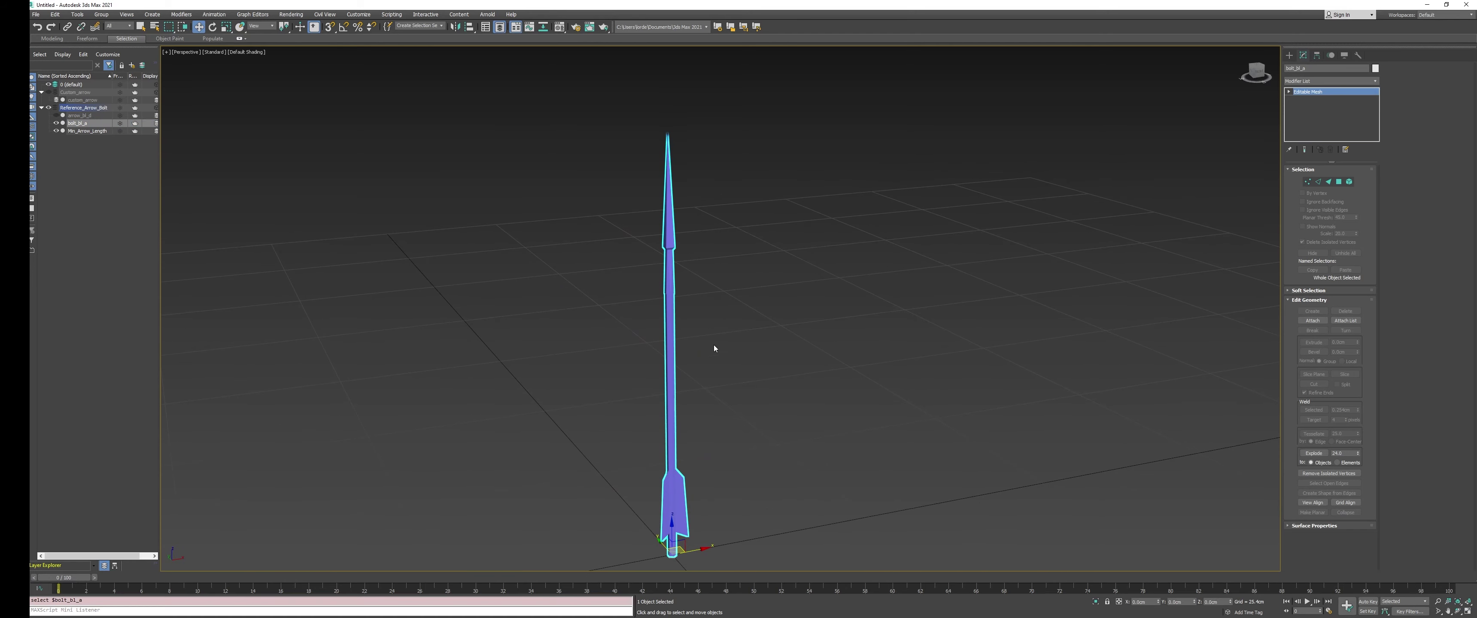
pyautogui.moveTo(622, 162); pyautogui.dragTo(649, 225, button='middle')
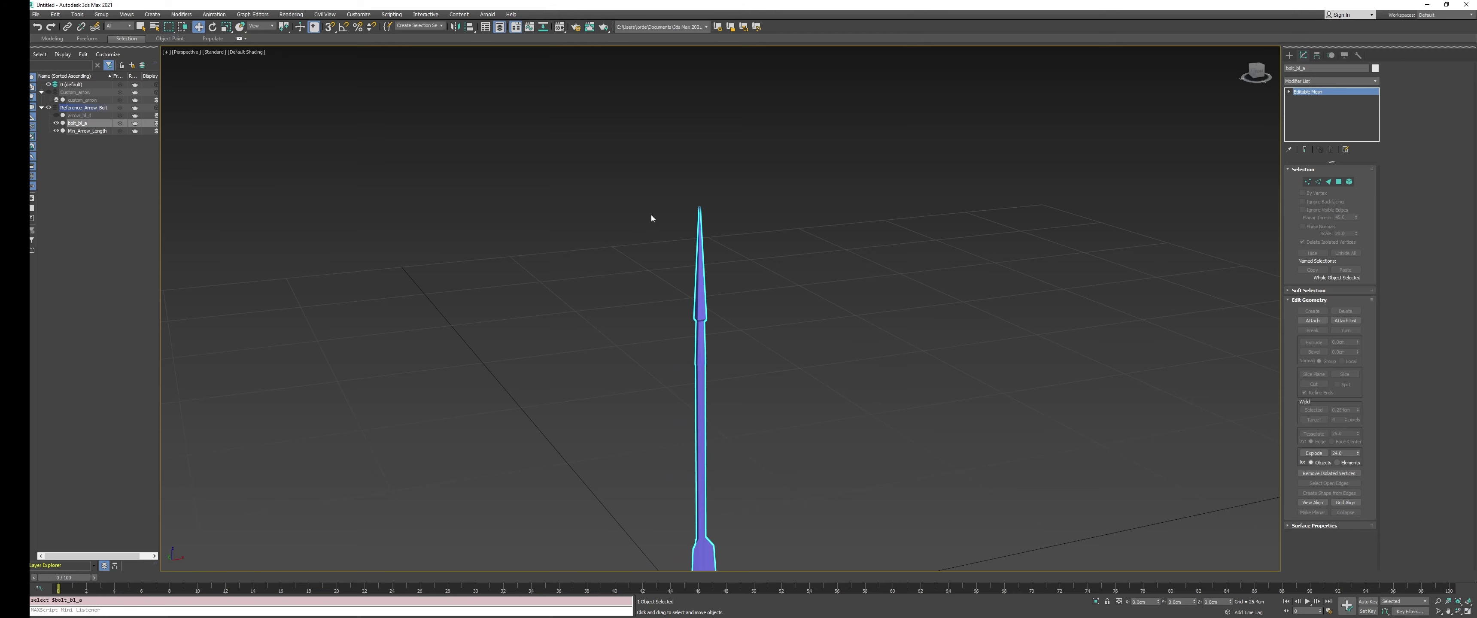
pyautogui.moveTo(639, 150); pyautogui.dragTo(633, 169, button='middle')
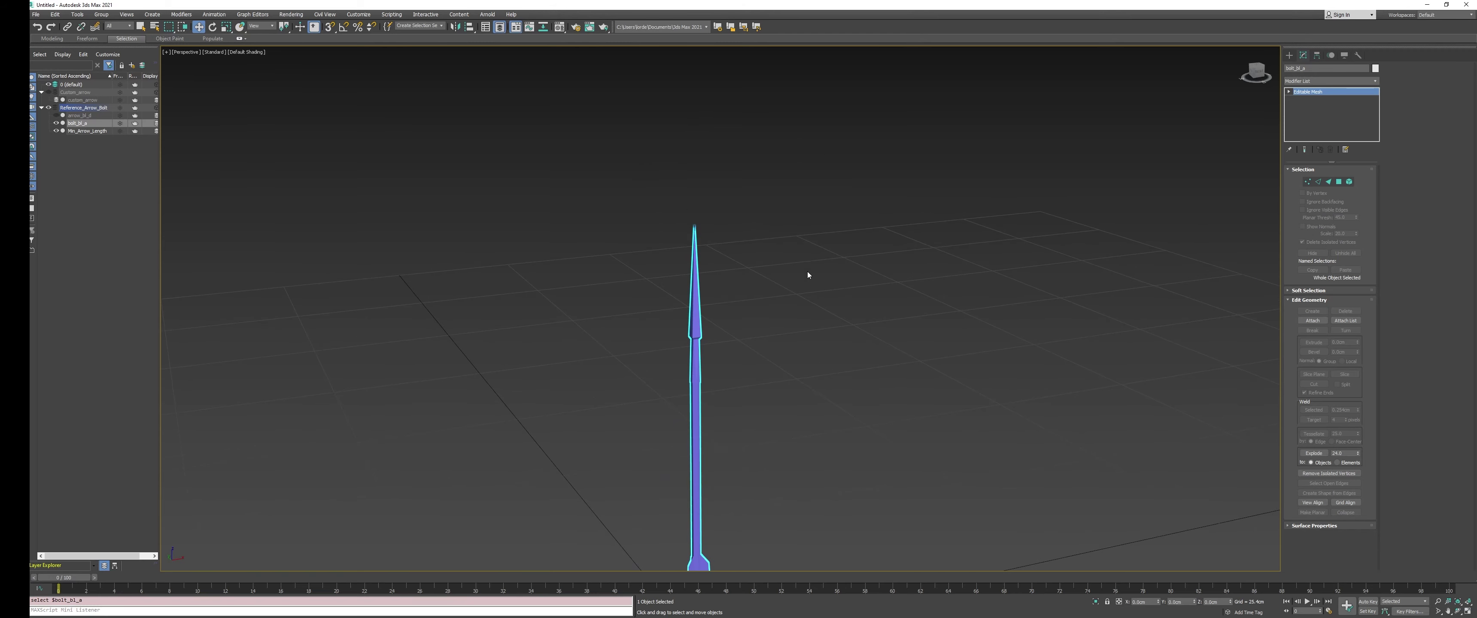
# Switch the displayed layer from Reference_Arrow_Bolt to Custom_arrow and select the custom arrow mesh
pyautogui.click(49, 107)
pyautogui.click(49, 92)
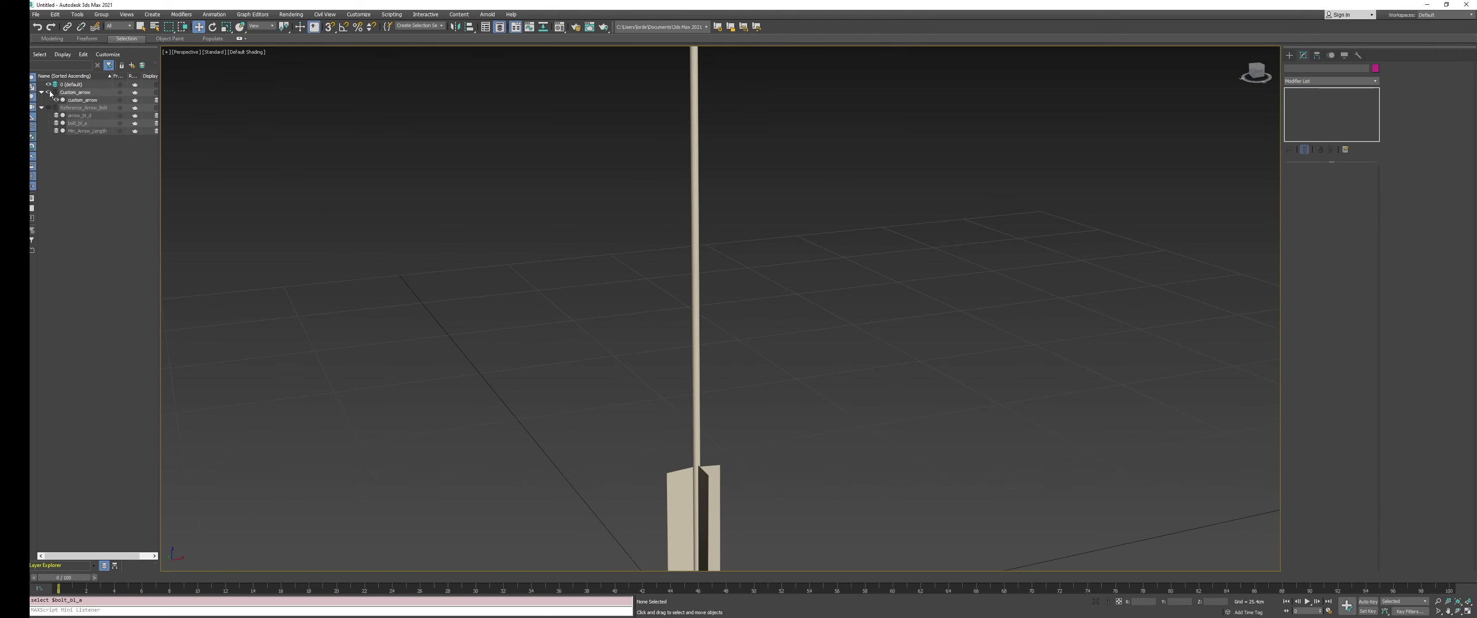
pyautogui.click(697, 419)
pyautogui.scroll(-5, 697, 419)
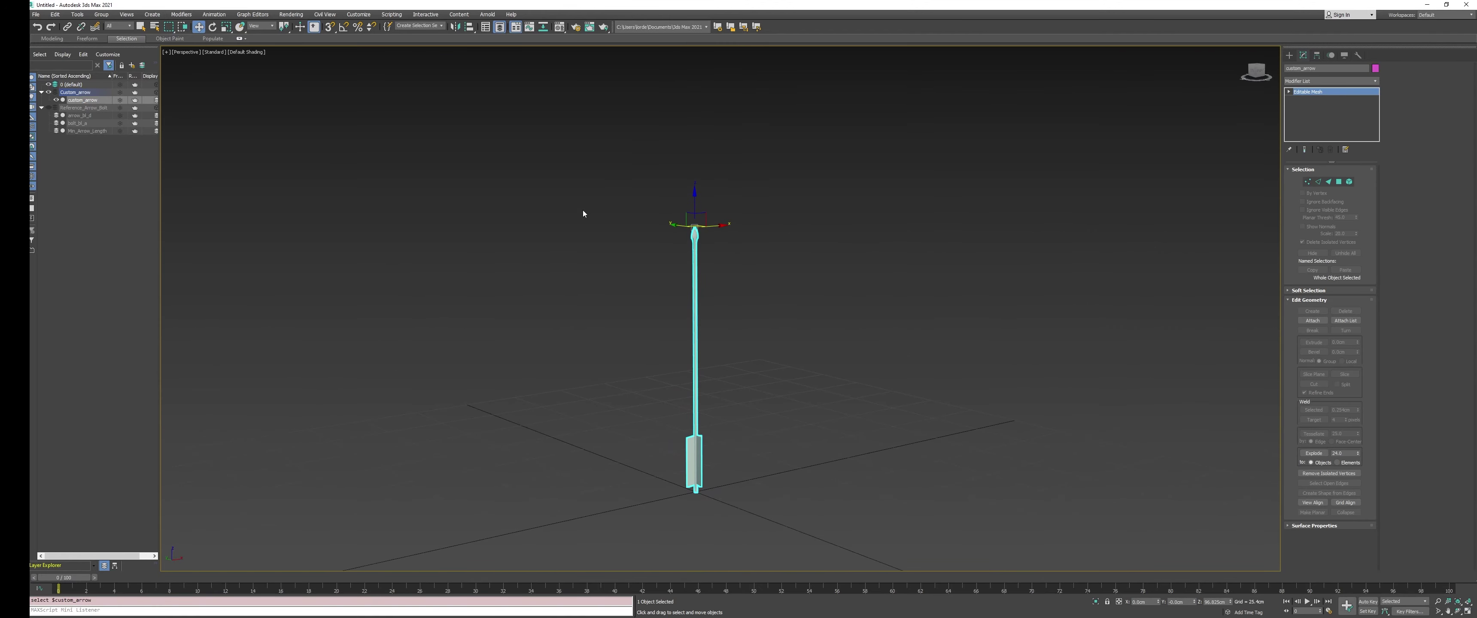
pyautogui.scroll(5, 701, 329)
# Select the custom arrow's fletching planes one after another at Element level and examine them from several sides
pyautogui.click(1349, 181)
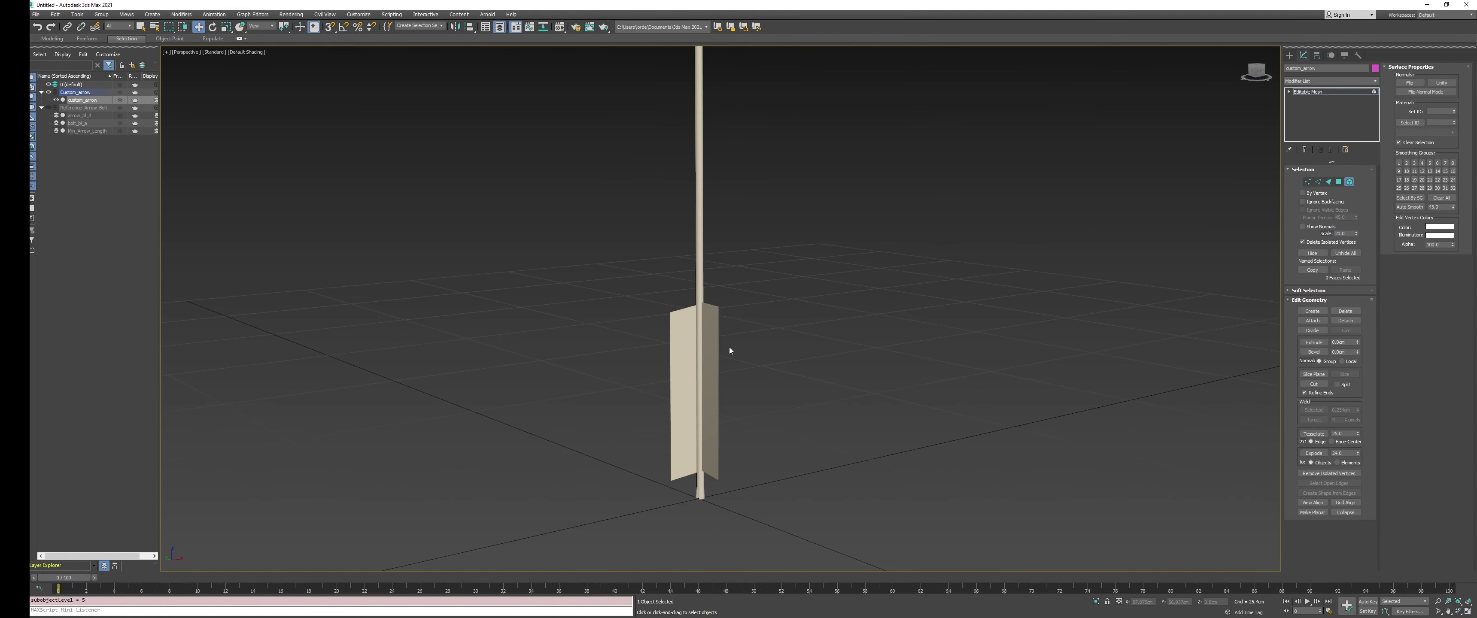
pyautogui.click(700, 339)
pyautogui.click(707, 342)
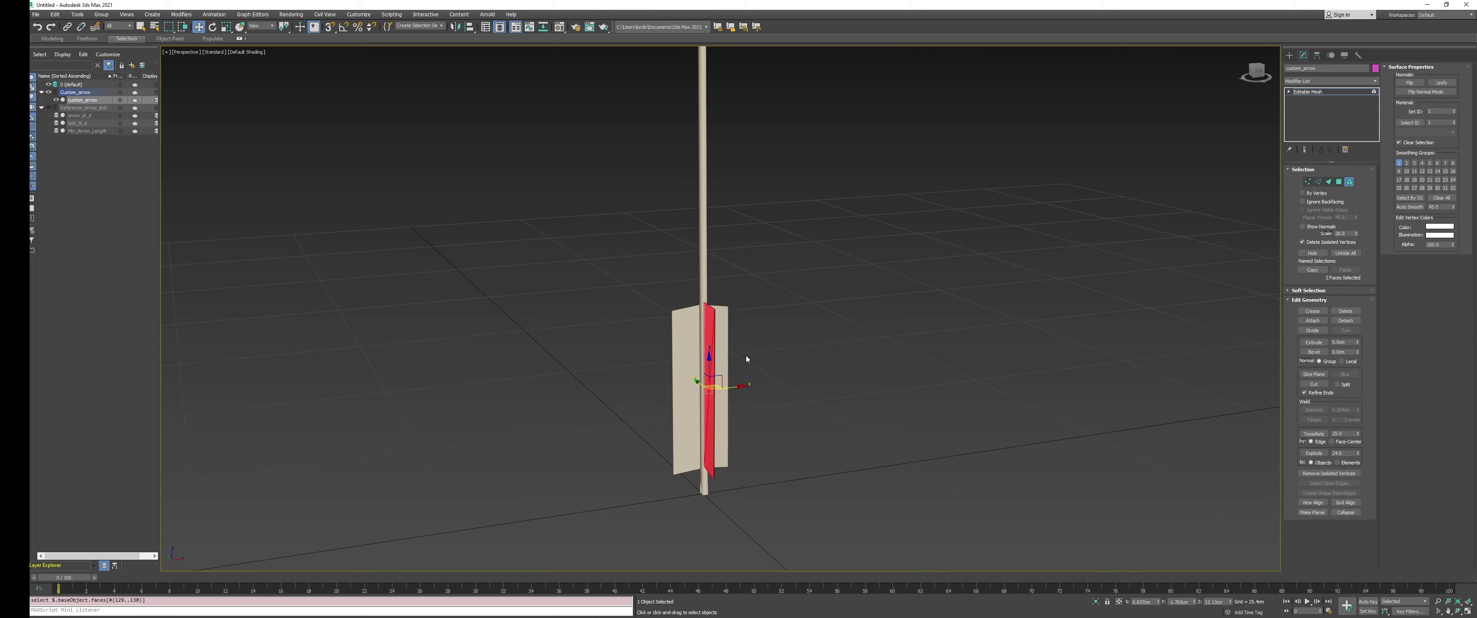
pyautogui.moveTo(746, 360)
pyautogui.keyDown('alt'); pyautogui.mouseDown(button='middle')
pyautogui.moveTo(698, 368)
pyautogui.moveTo(737, 370)
pyautogui.mouseUp(button='middle'); pyautogui.keyUp('alt')
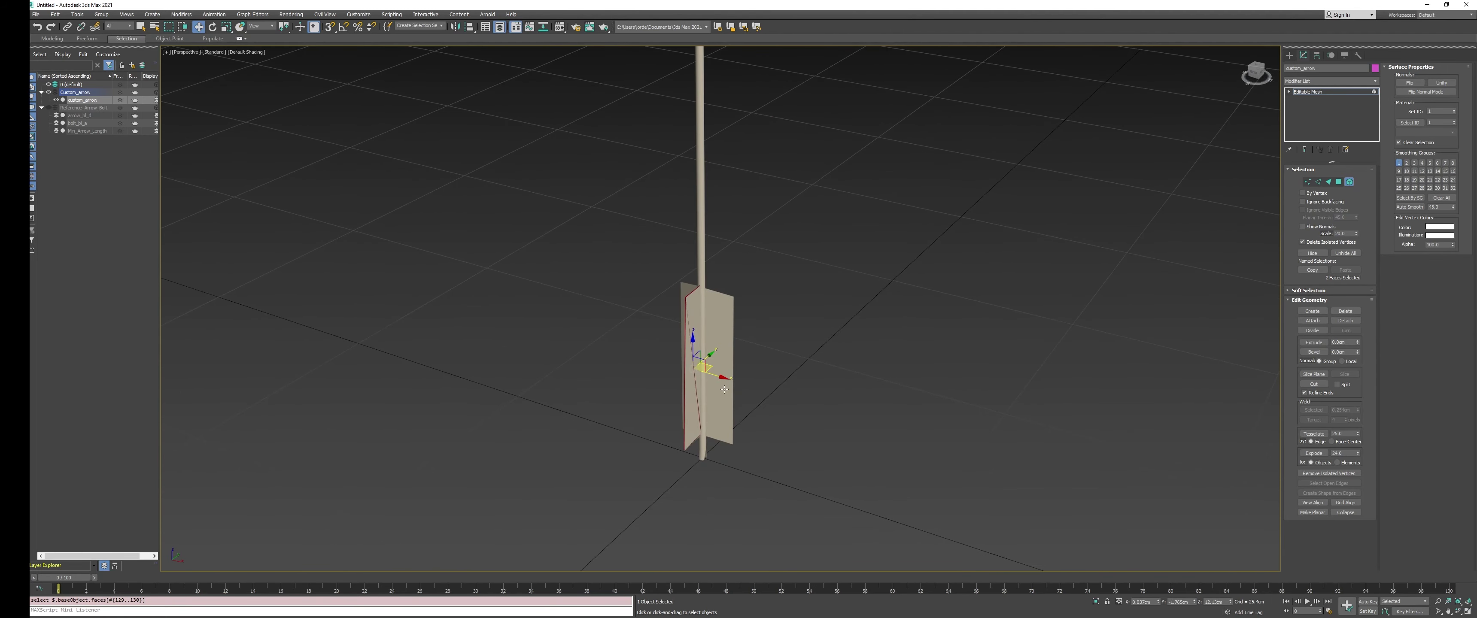
pyautogui.click(694, 402)
pyautogui.moveTo(737, 336); pyautogui.dragTo(749, 367, button='middle')
pyautogui.moveTo(875, 304); pyautogui.dragTo(808, 341, button='middle')
pyautogui.click(797, 335)
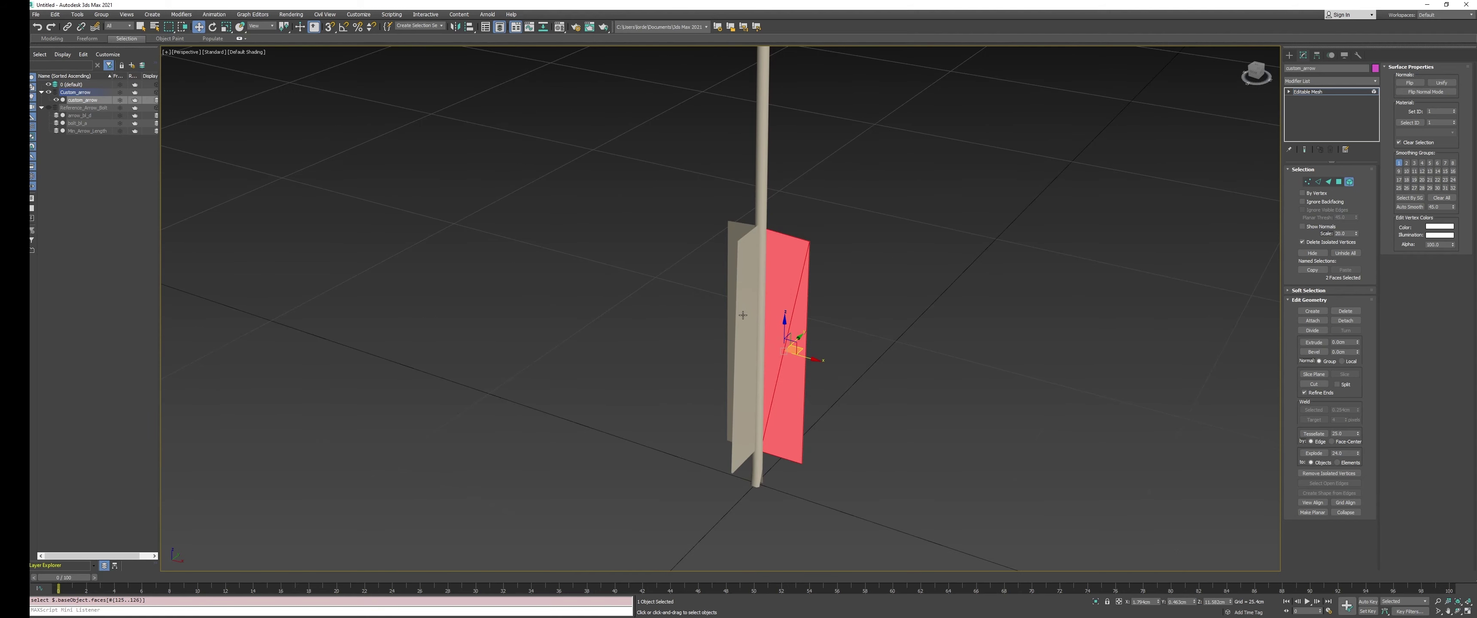
pyautogui.click(743, 315)
pyautogui.scroll(4, 745, 318)
pyautogui.keyDown('alt'); pyautogui.moveTo(745, 319); pyautogui.dragTo(701, 382, button='middle'); pyautogui.keyUp('alt')
pyautogui.click(1349, 181)
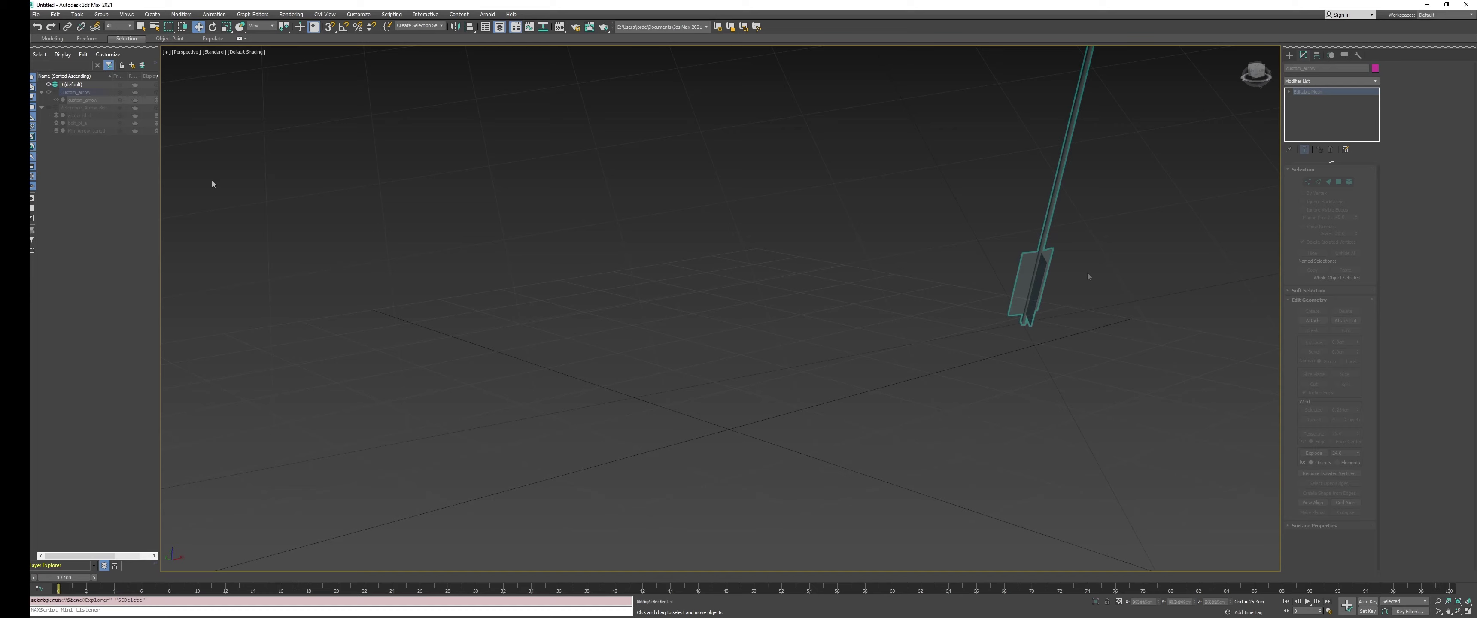
# Delete the arrow layers with their objects and import the crossbow FBX template into the empty scene
pyautogui.press('Delete')
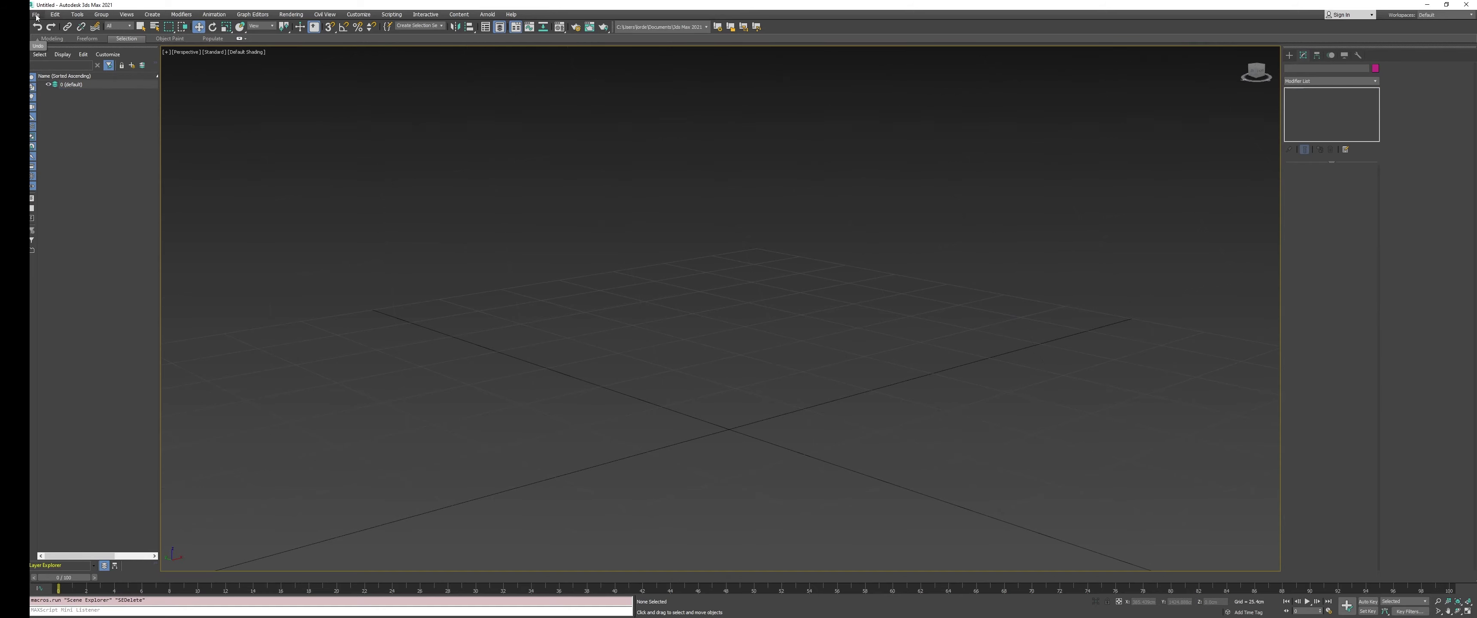
pyautogui.click(36, 14)
pyautogui.moveTo(86, 130)
pyautogui.click(143, 128)
pyautogui.doubleClick(352, 216)
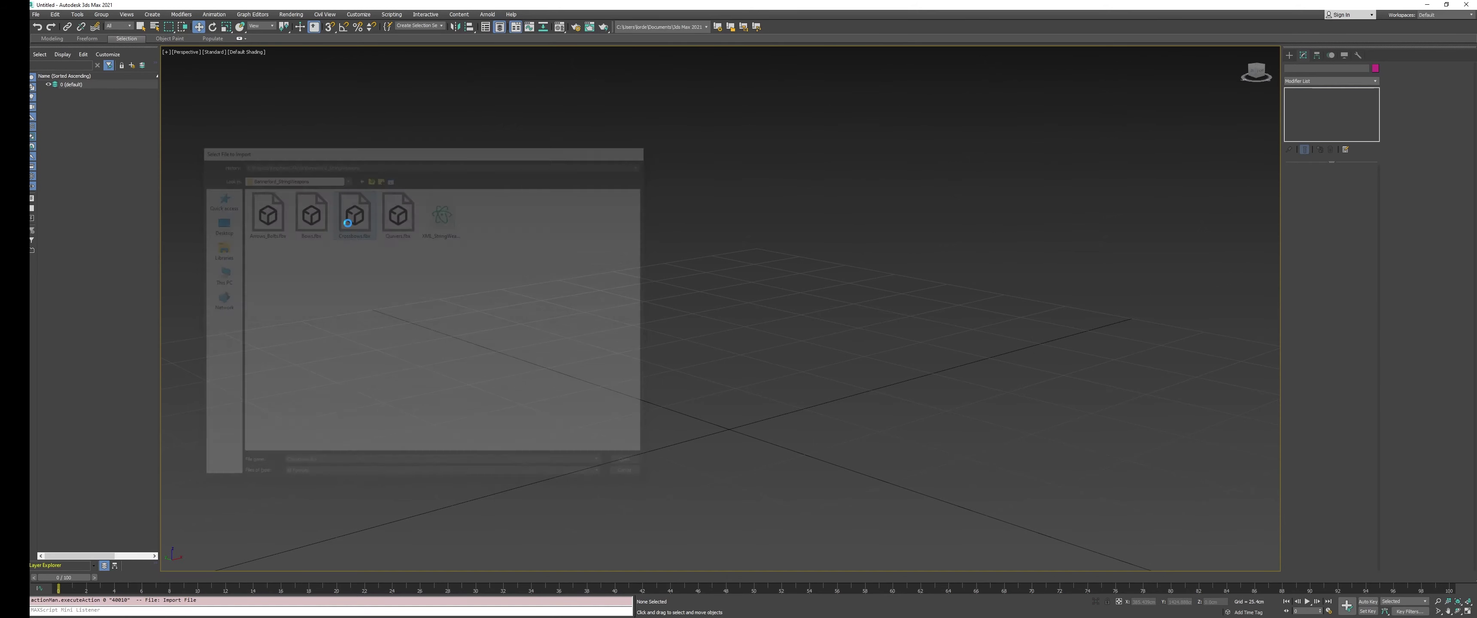
pyautogui.click(772, 397)
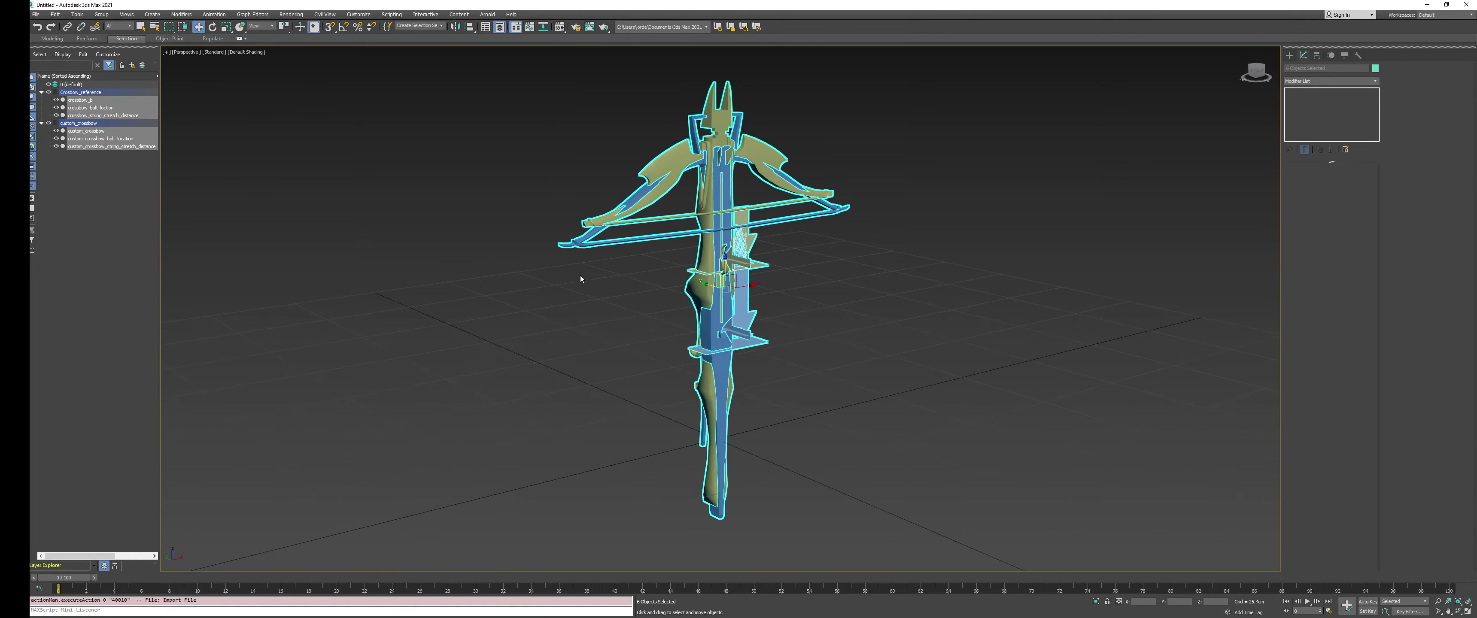
# Deselect the imported crossbow objects and hide the custom crossbow layer
pyautogui.keyDown('alt'); pyautogui.moveTo(580, 279); pyautogui.dragTo(501, 353, button='middle'); pyautogui.keyUp('alt')
pyautogui.click(503, 350)
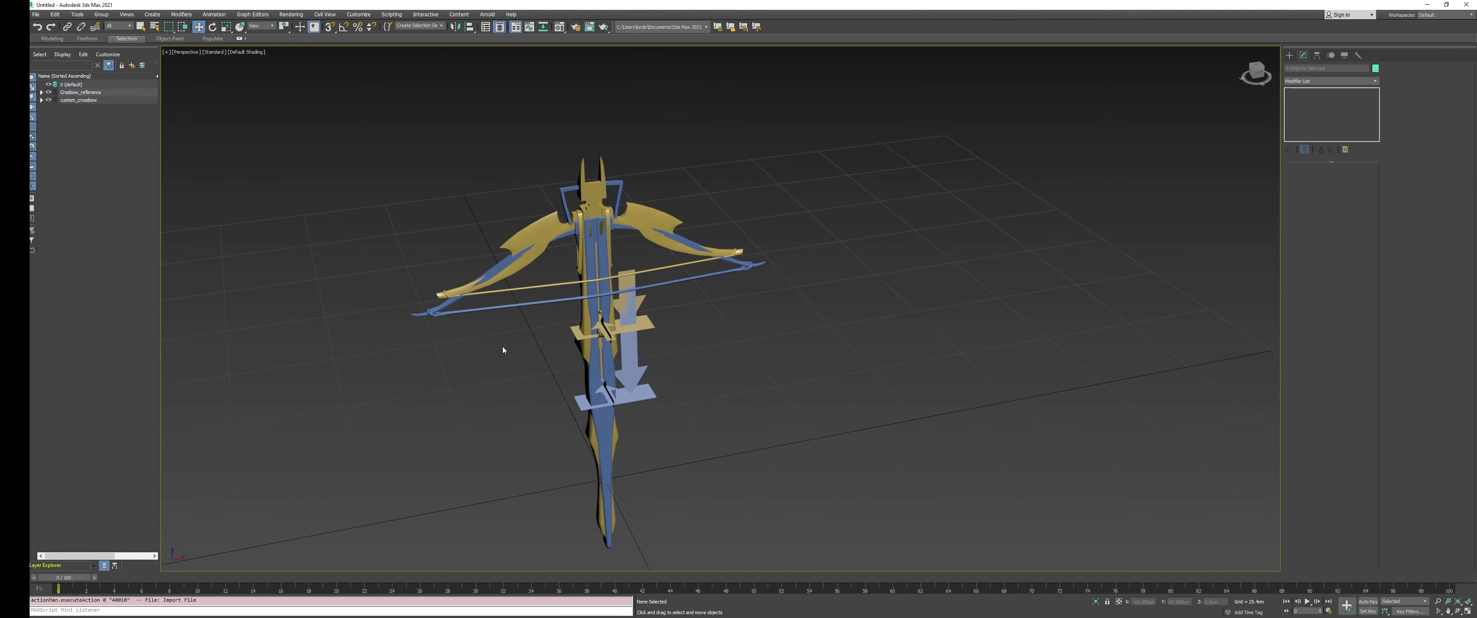
pyautogui.click(49, 99)
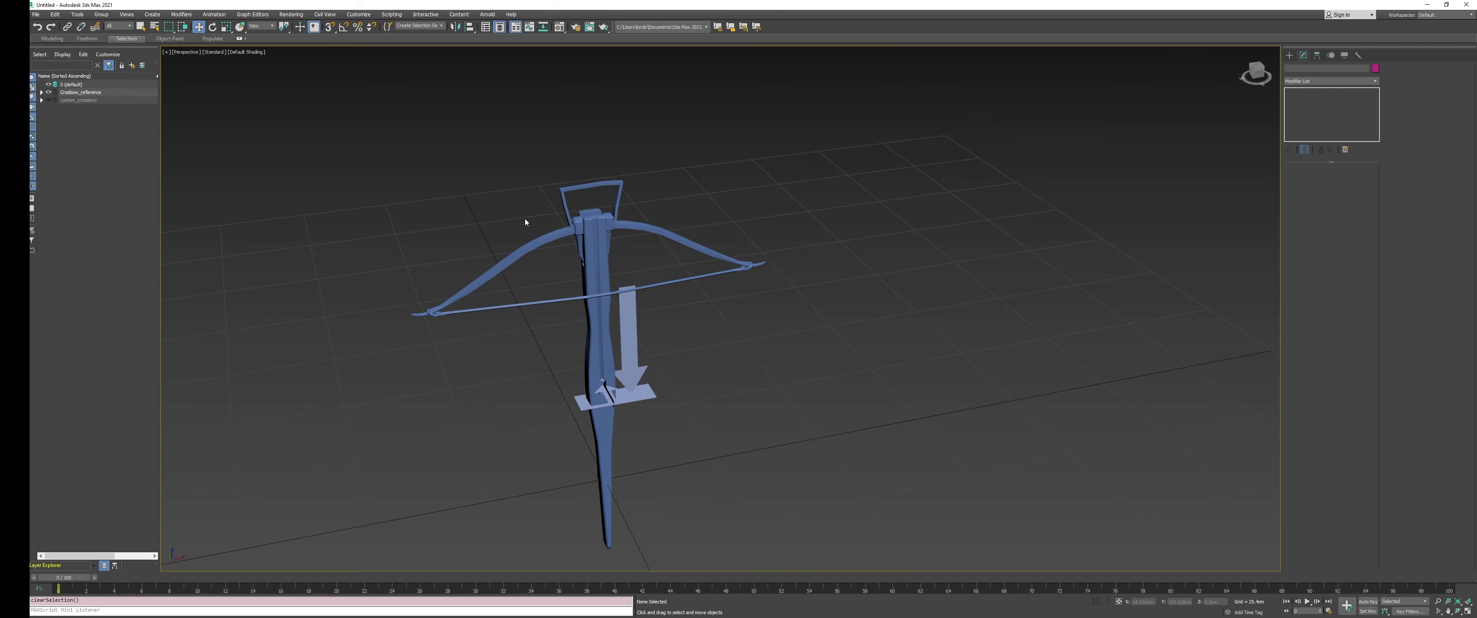
# Select the reference crossbow mesh and examine its body, limbs, string and pivot
pyautogui.scroll(3, 530, 217)
pyautogui.click(631, 324)
pyautogui.keyDown('alt'); pyautogui.moveTo(825, 528); pyautogui.dragTo(798, 531, button='middle'); pyautogui.keyUp('alt')
pyautogui.moveTo(799, 530); pyautogui.dragTo(805, 390, button='middle')
pyautogui.moveTo(672, 313); pyautogui.dragTo(643, 315, button='middle')
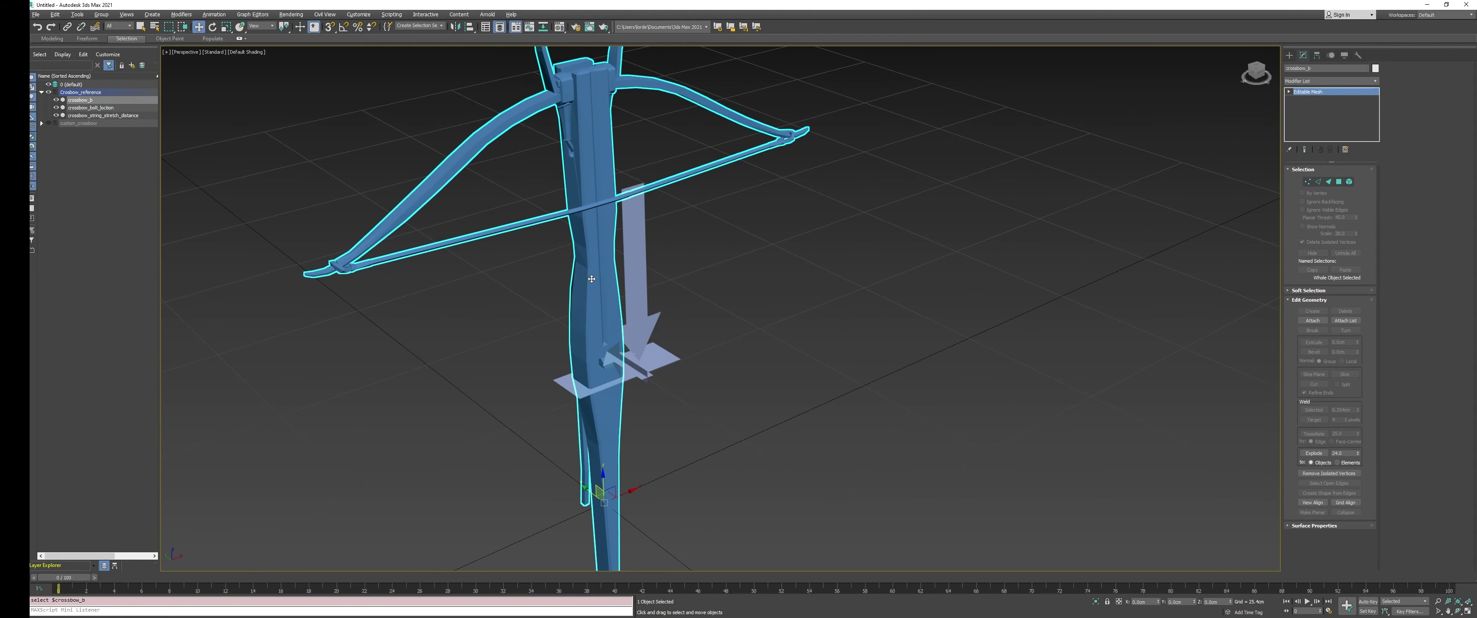
pyautogui.keyDown('alt'); pyautogui.moveTo(637, 363); pyautogui.dragTo(515, 265, button='middle'); pyautogui.keyUp('alt')
# Enable vertex colour display in the reference crossbow's object properties and examine the colouring of its body and string
pyautogui.rightClick(515, 265)
pyautogui.click(541, 326)
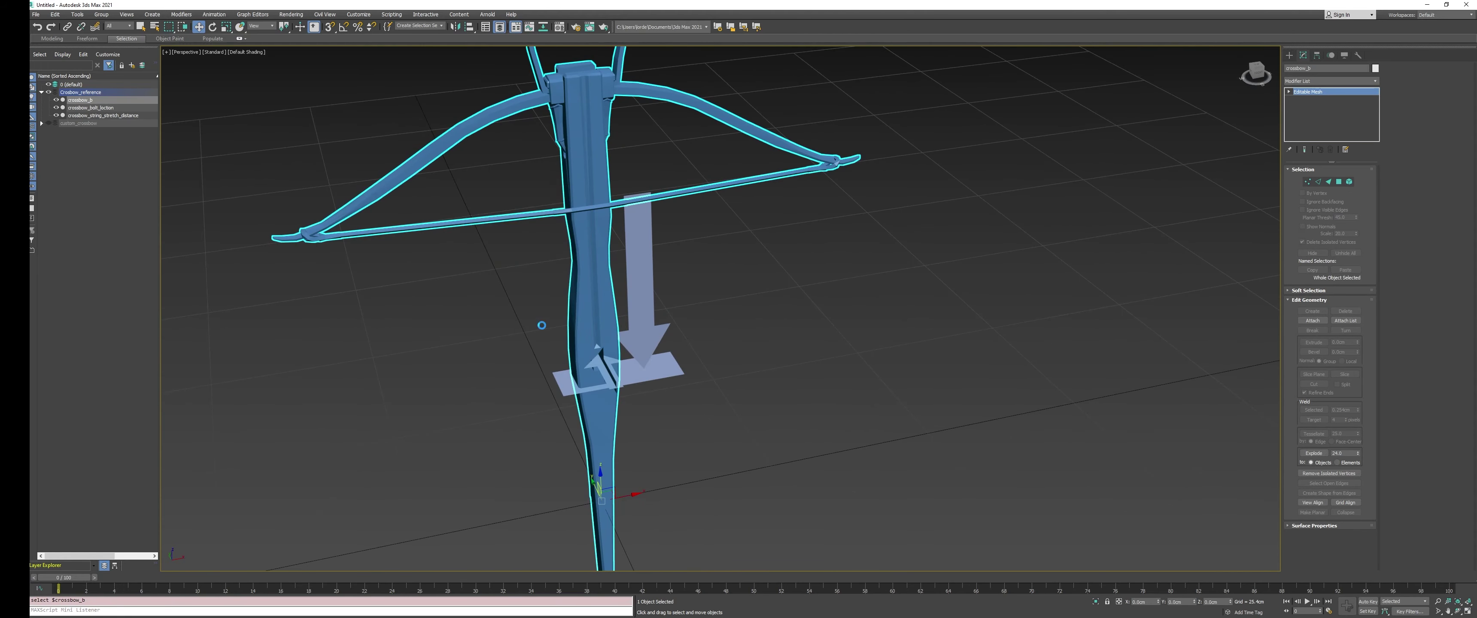
pyautogui.moveTo(745, 178); pyautogui.dragTo(817, 191)
pyautogui.click(803, 334)
pyautogui.click(774, 404)
pyautogui.click(854, 445)
pyautogui.keyDown('alt'); pyautogui.moveTo(692, 292); pyautogui.dragTo(610, 191, button='middle'); pyautogui.keyUp('alt')
pyautogui.scroll(5, 606, 224)
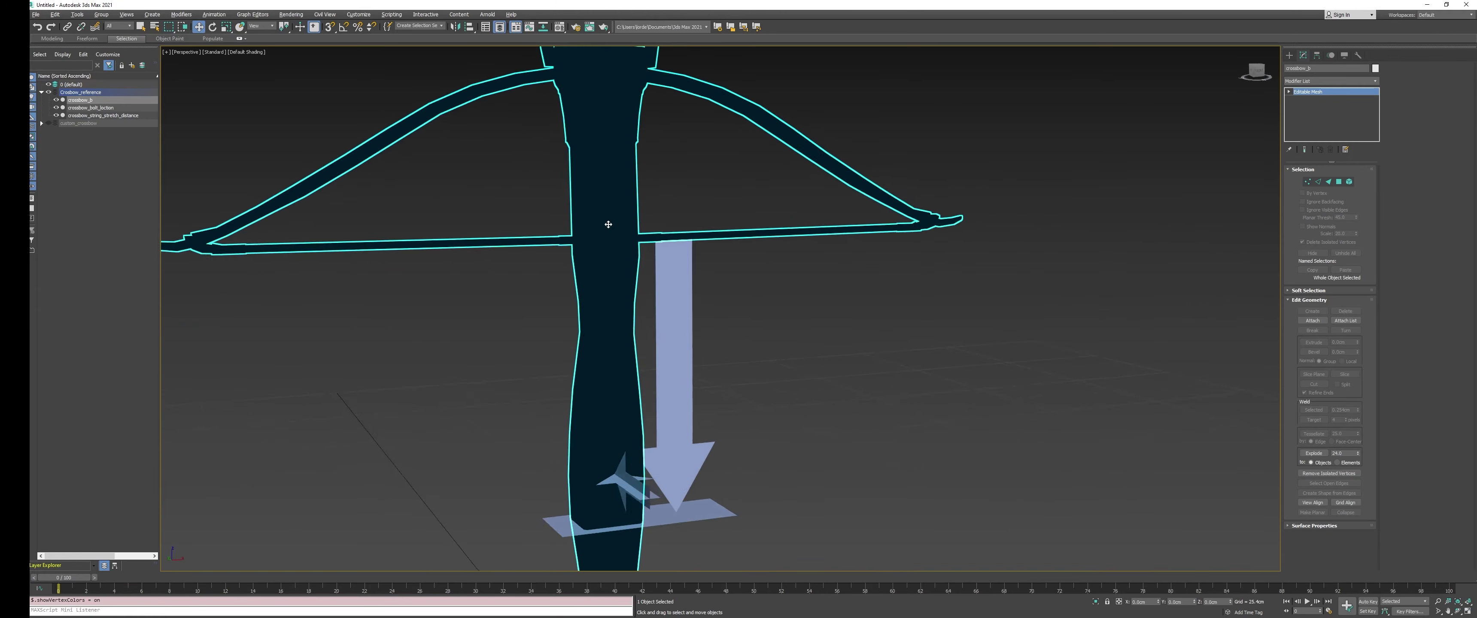
pyautogui.scroll(-2, 590, 203)
pyautogui.keyDown('alt'); pyautogui.moveTo(558, 221); pyautogui.dragTo(514, 245, button='middle'); pyautogui.keyUp('alt')
pyautogui.scroll(-4, 569, 183)
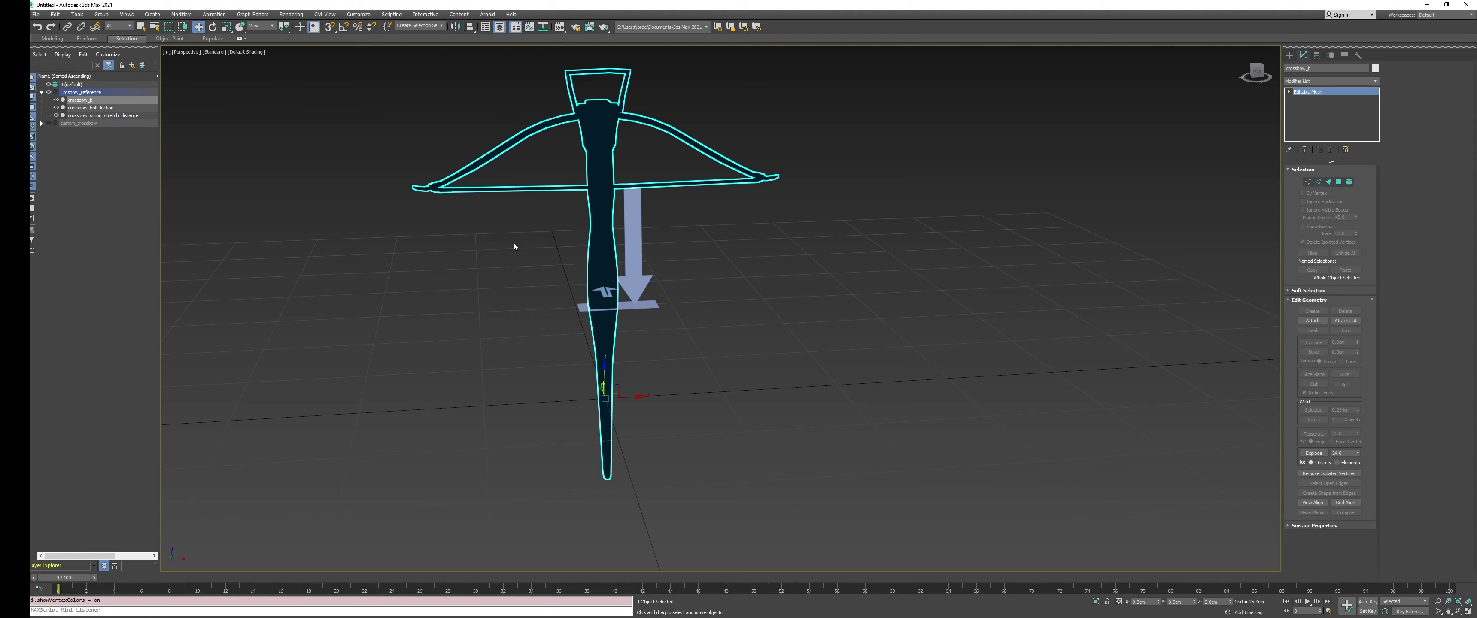
# Turn off vertex colour display in the reference crossbow's object properties
pyautogui.rightClick(532, 262)
pyautogui.click(544, 323)
pyautogui.click(768, 402)
pyautogui.click(852, 446)
# Select the bolt location marker and check its pivot placement and Y coordinate against the crossbow's surface
pyautogui.scroll(5, 650, 279)
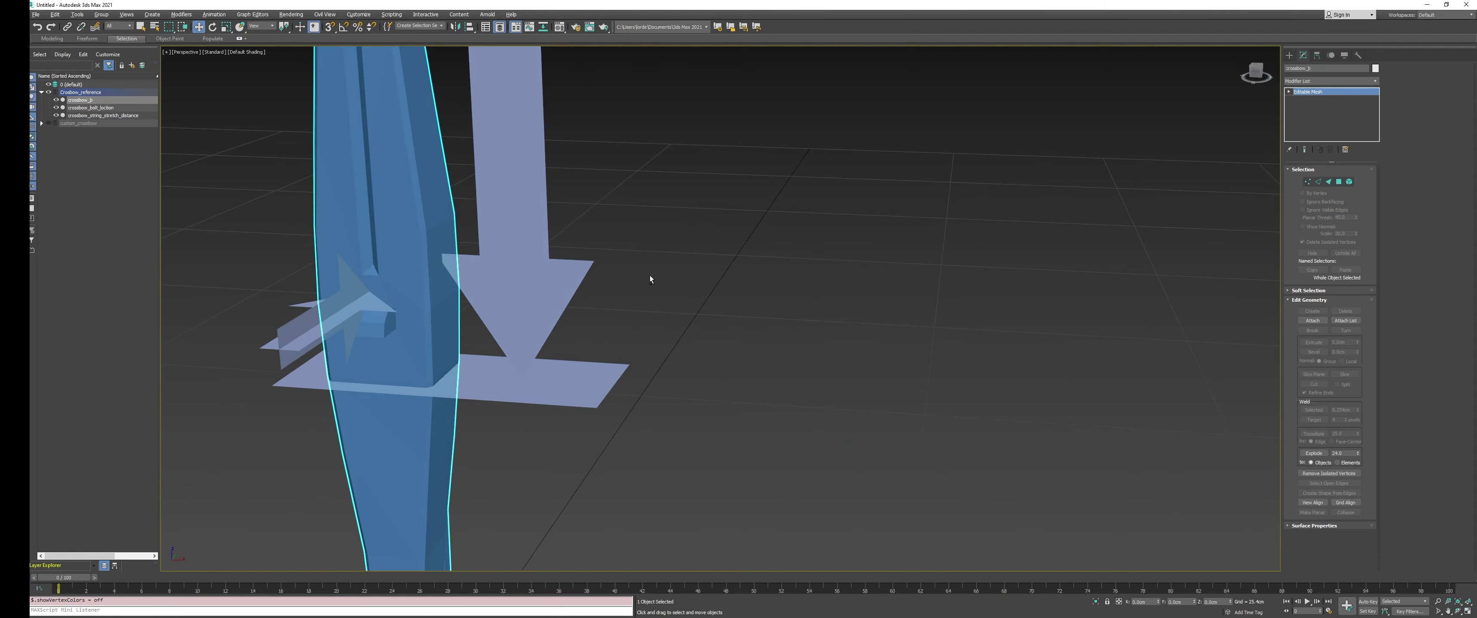
pyautogui.click(330, 286)
pyautogui.press('z')
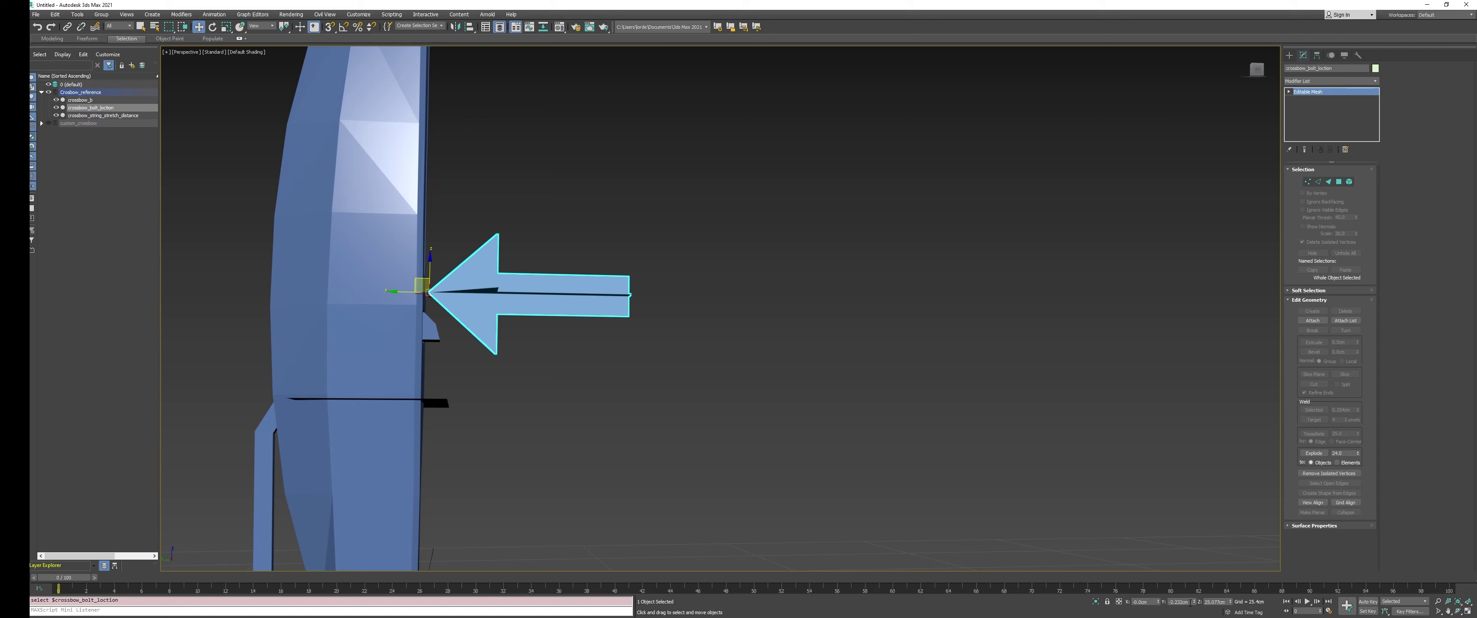
pyautogui.moveTo(397, 277); pyautogui.dragTo(452, 307, button='middle')
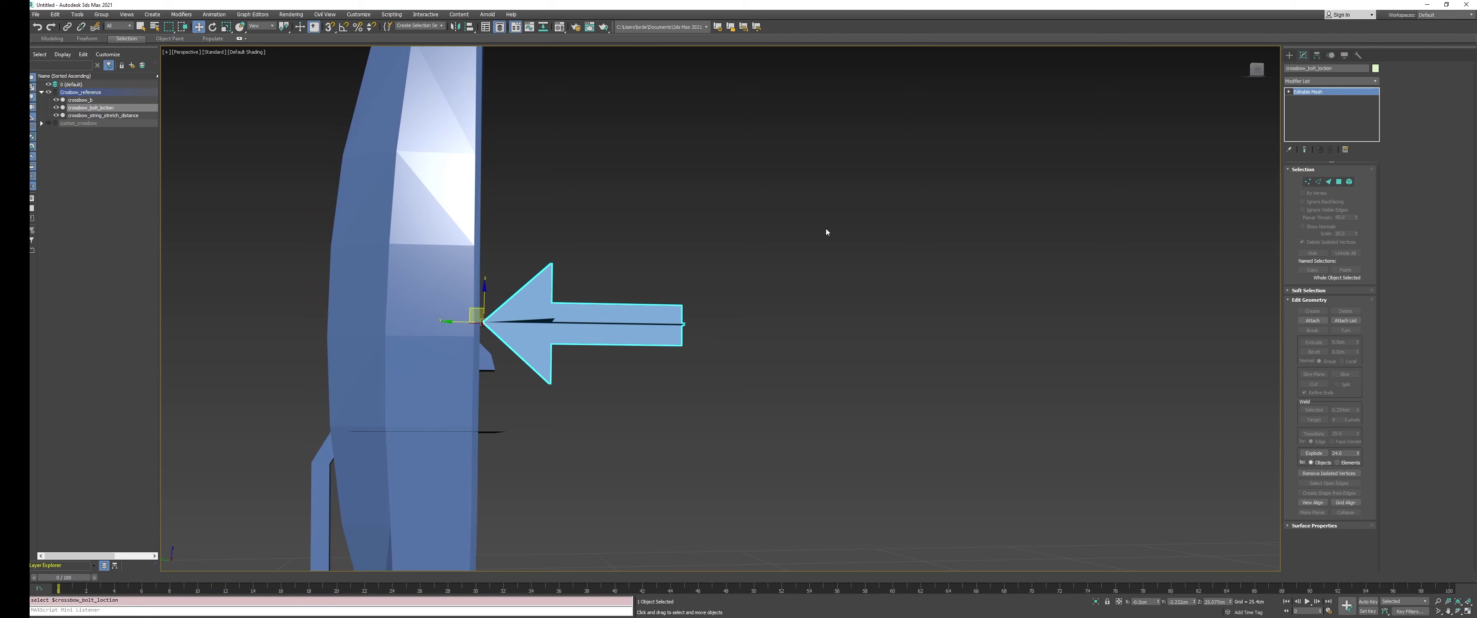
pyautogui.moveTo(768, 330); pyautogui.dragTo(877, 261, button='middle')
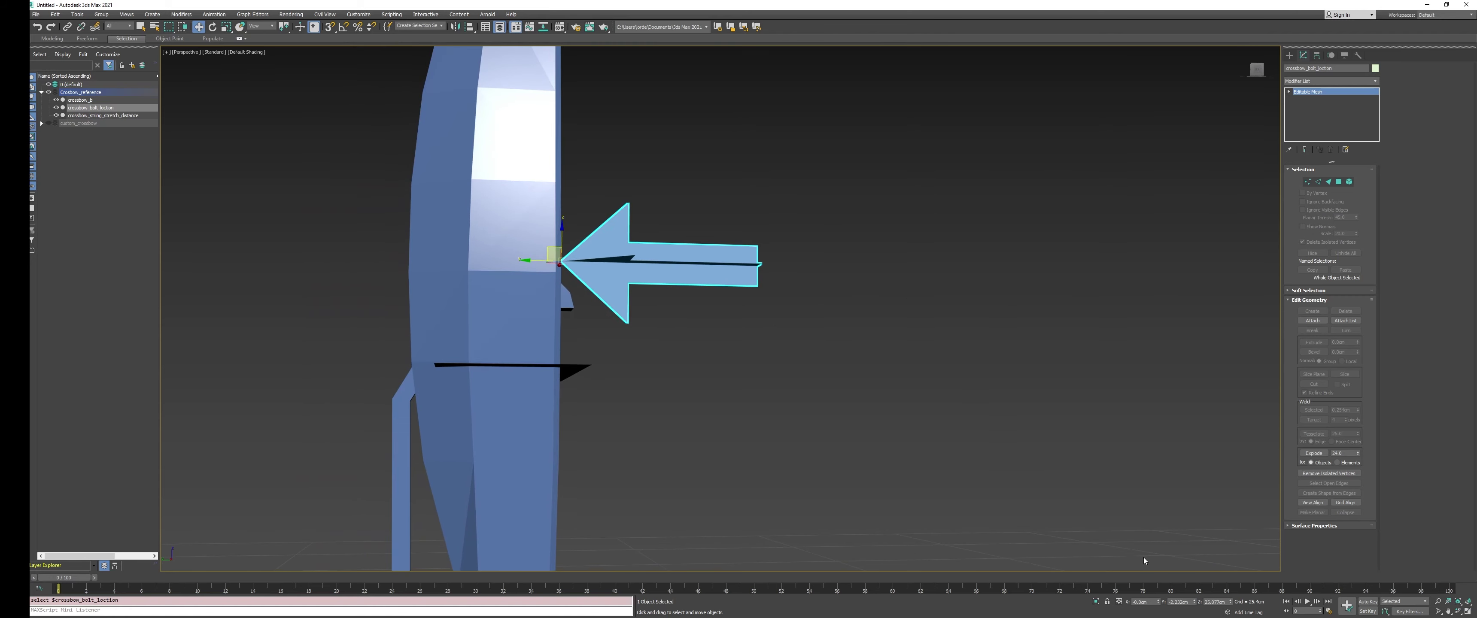
pyautogui.doubleClick(1184, 602)
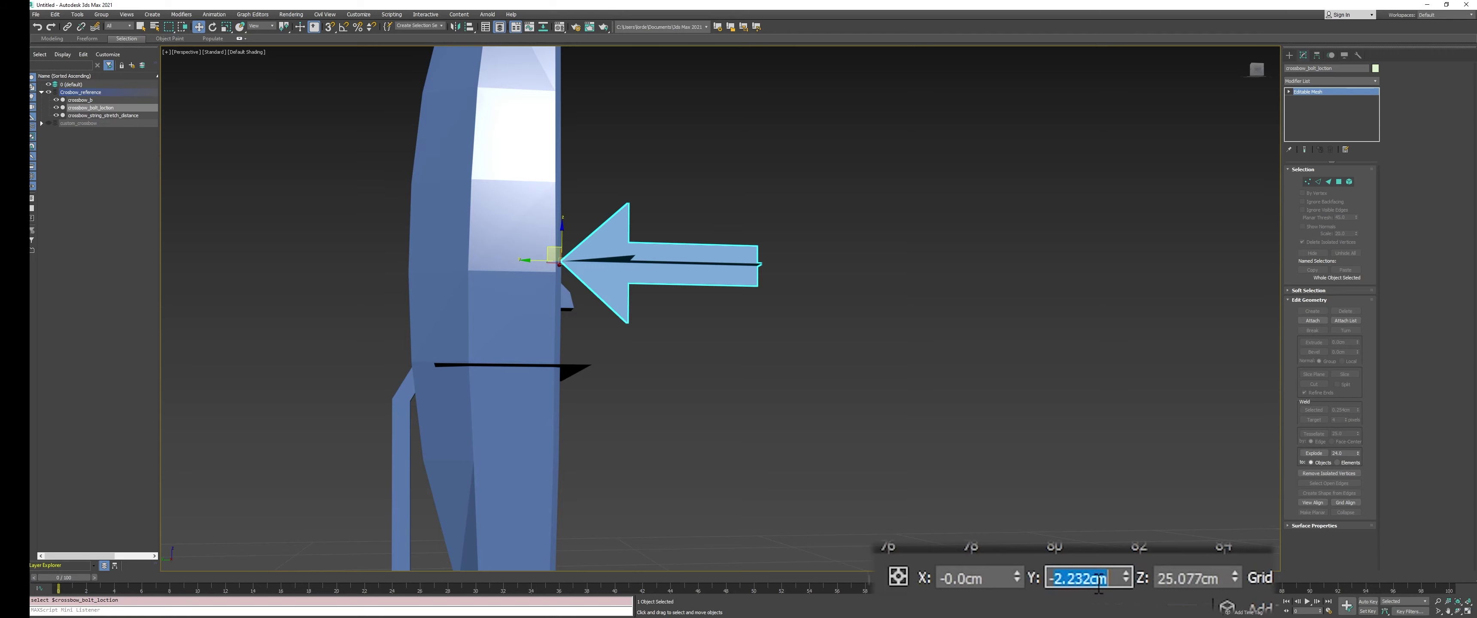
pyautogui.keyDown('alt'); pyautogui.moveTo(855, 292); pyautogui.dragTo(779, 357, button='middle'); pyautogui.keyUp('alt')
pyautogui.keyDown('alt'); pyautogui.moveTo(573, 344); pyautogui.dragTo(568, 311, button='middle'); pyautogui.keyUp('alt')
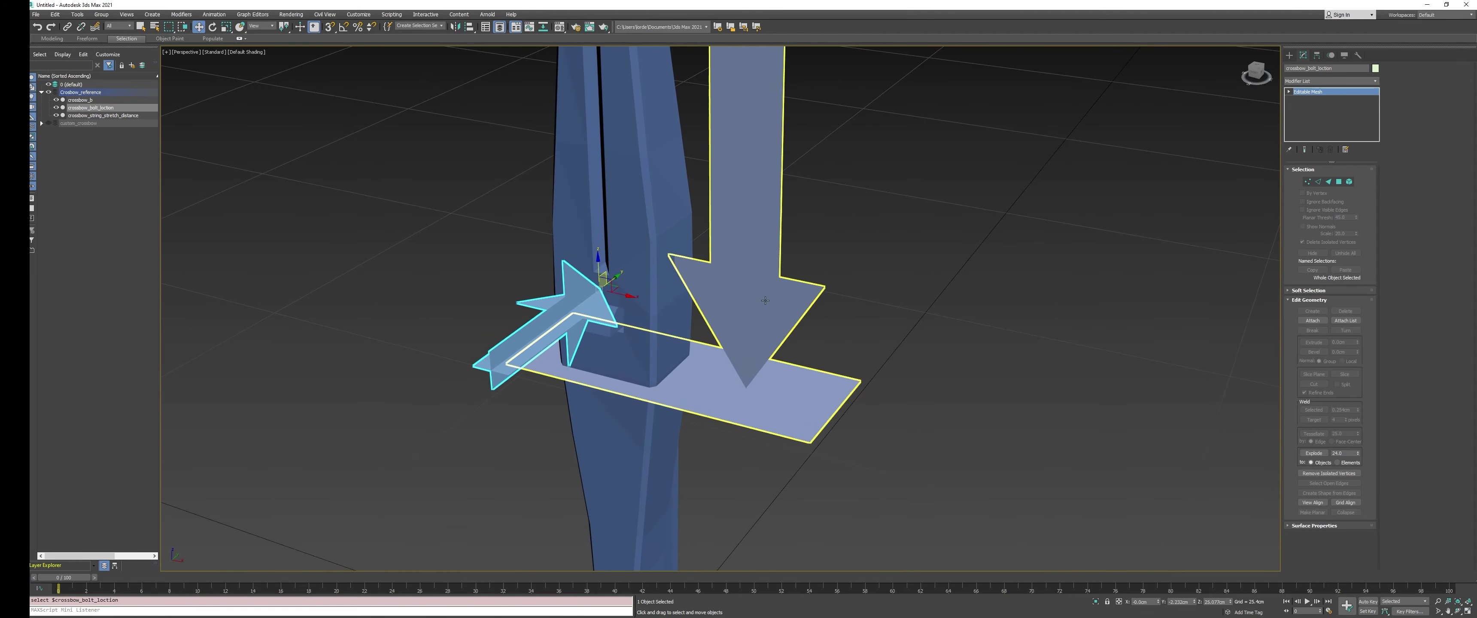
# Select the string stretch distance marker and examine its span from the resting string to its end plate
pyautogui.click(732, 211)
pyautogui.scroll(-3, 744, 284)
pyautogui.moveTo(732, 211); pyautogui.dragTo(771, 217, button='middle')
pyautogui.moveTo(778, 127); pyautogui.dragTo(713, 173, button='middle')
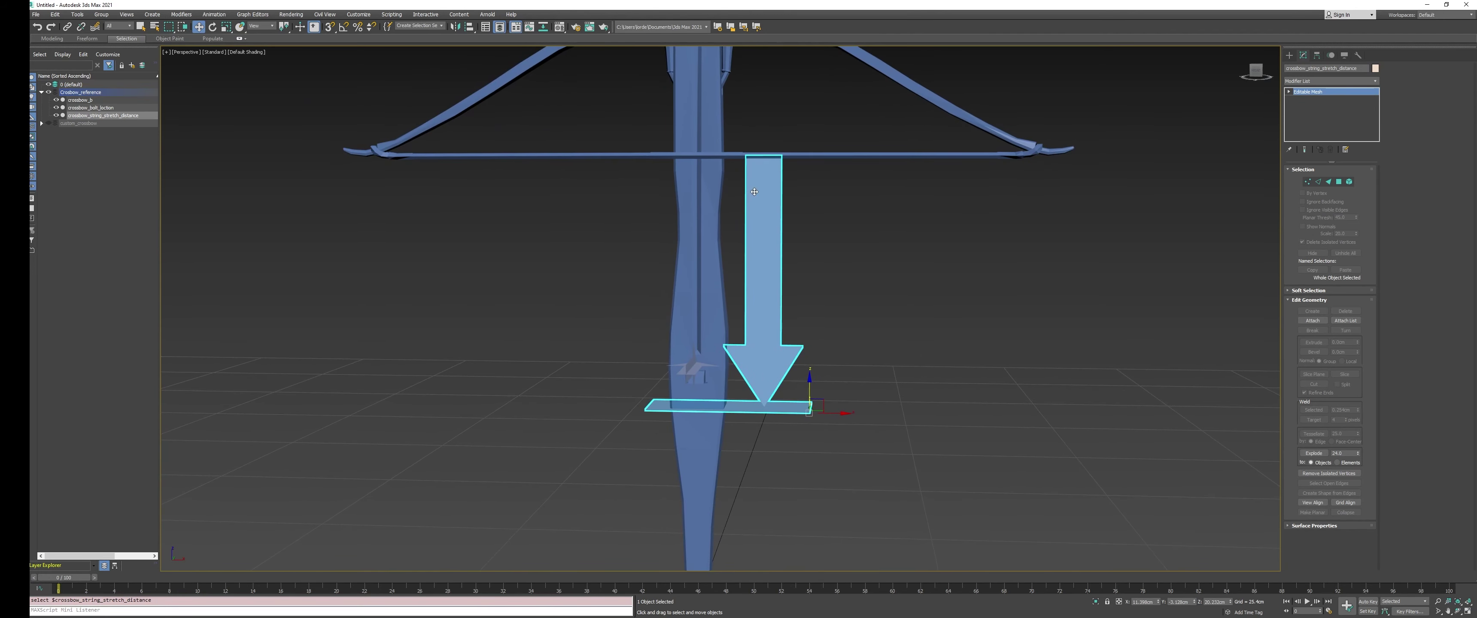
pyautogui.moveTo(752, 188); pyautogui.dragTo(756, 198, button='middle')
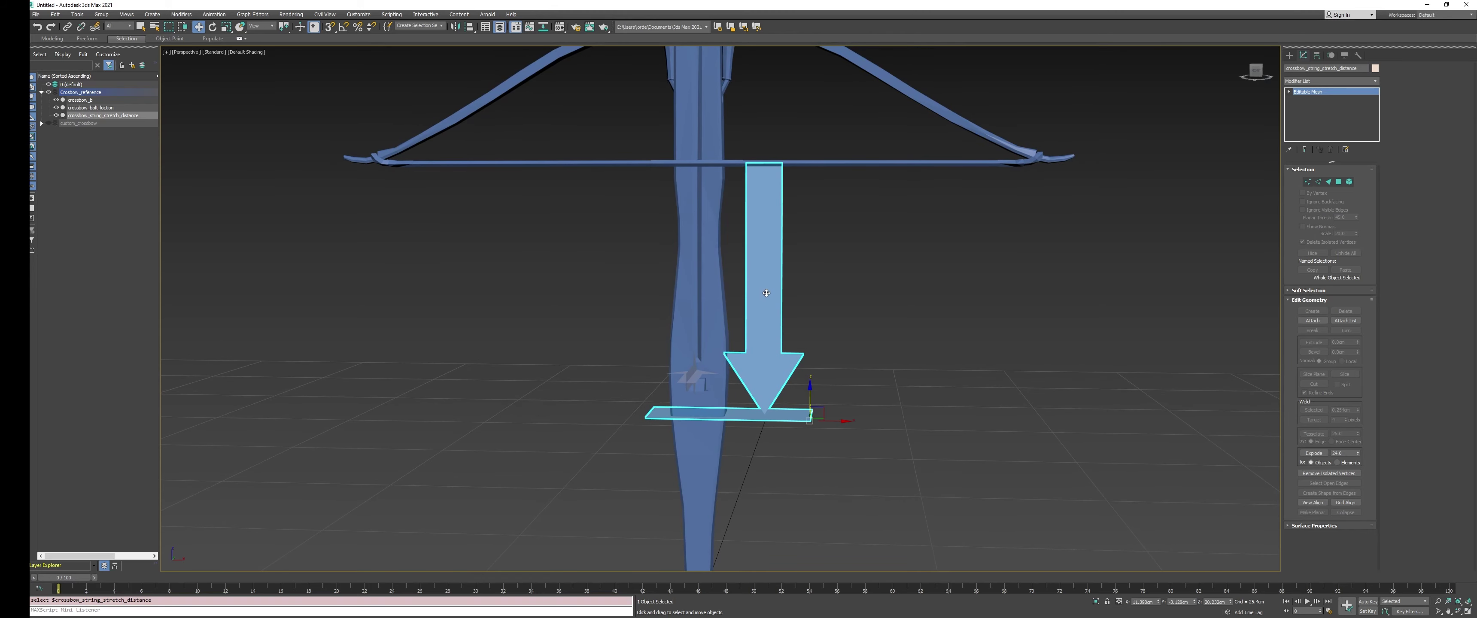
pyautogui.moveTo(766, 294); pyautogui.dragTo(773, 279, button='middle')
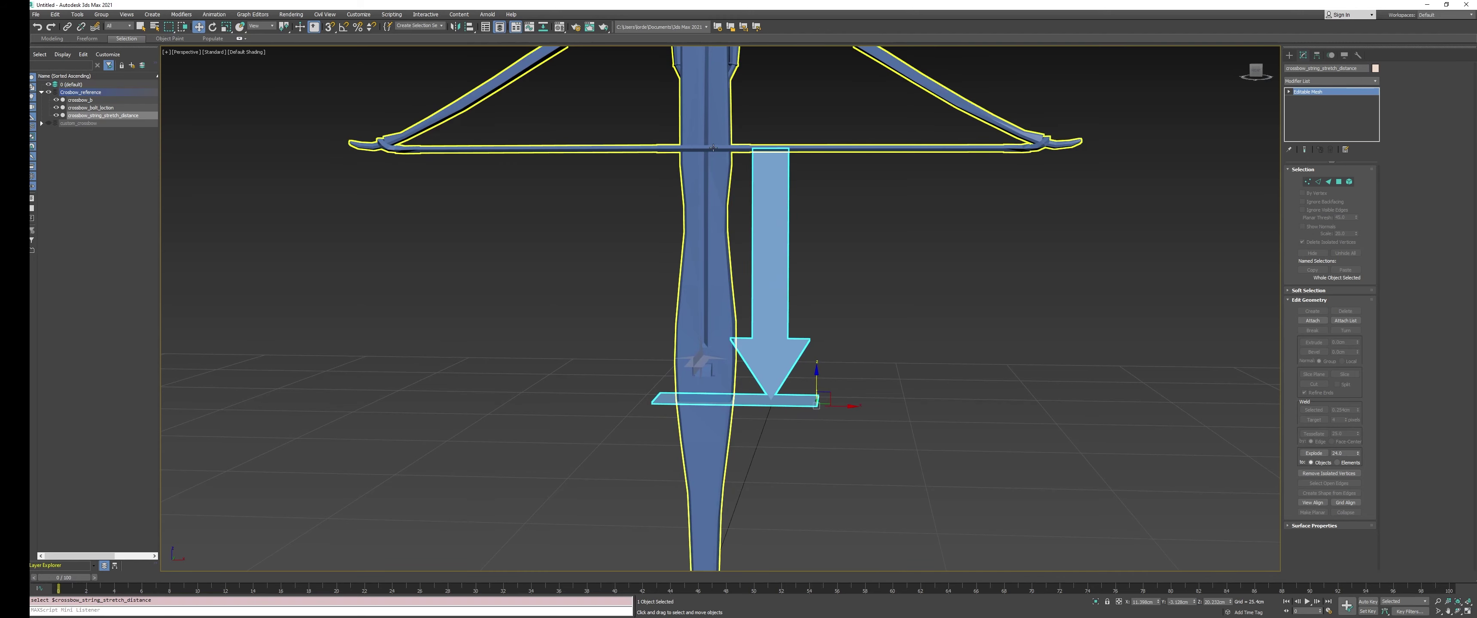
# Select the reference crossbow mesh and inspect its string, briefly displaying the mesh vertices
pyautogui.click(942, 201)
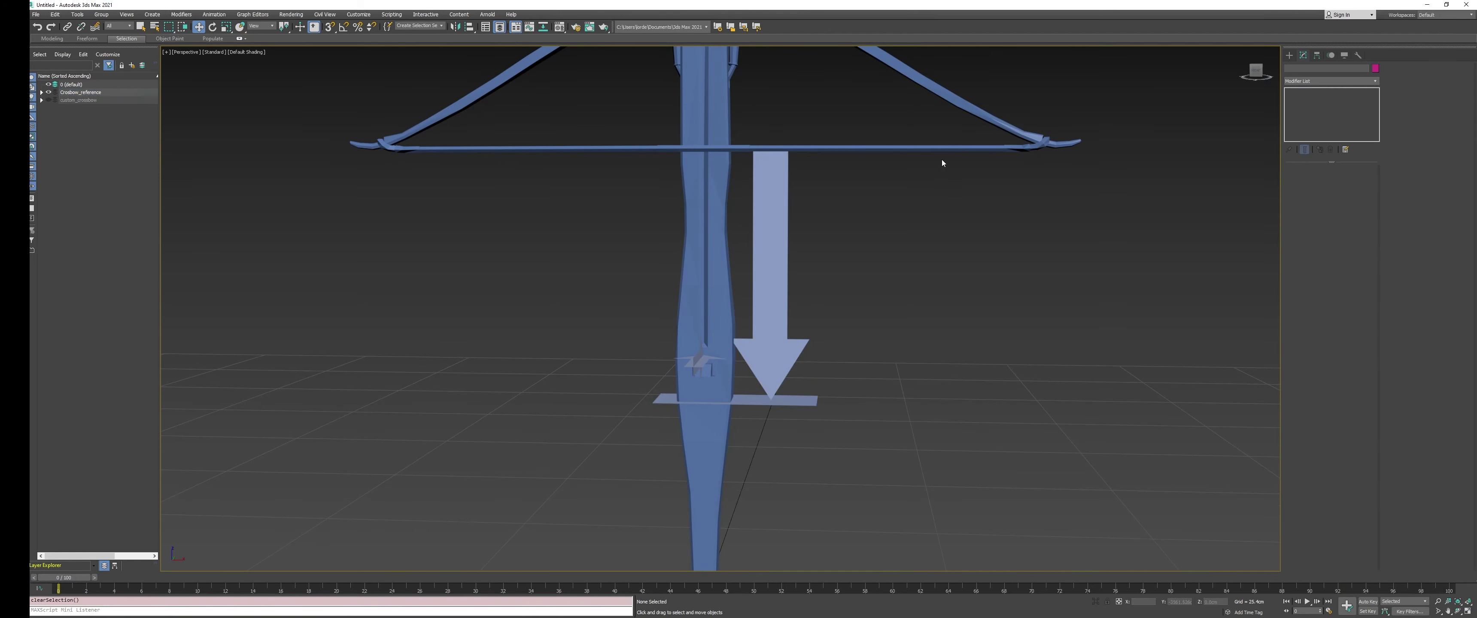
pyautogui.moveTo(970, 148); pyautogui.dragTo(973, 168, button='middle')
pyautogui.click(973, 168)
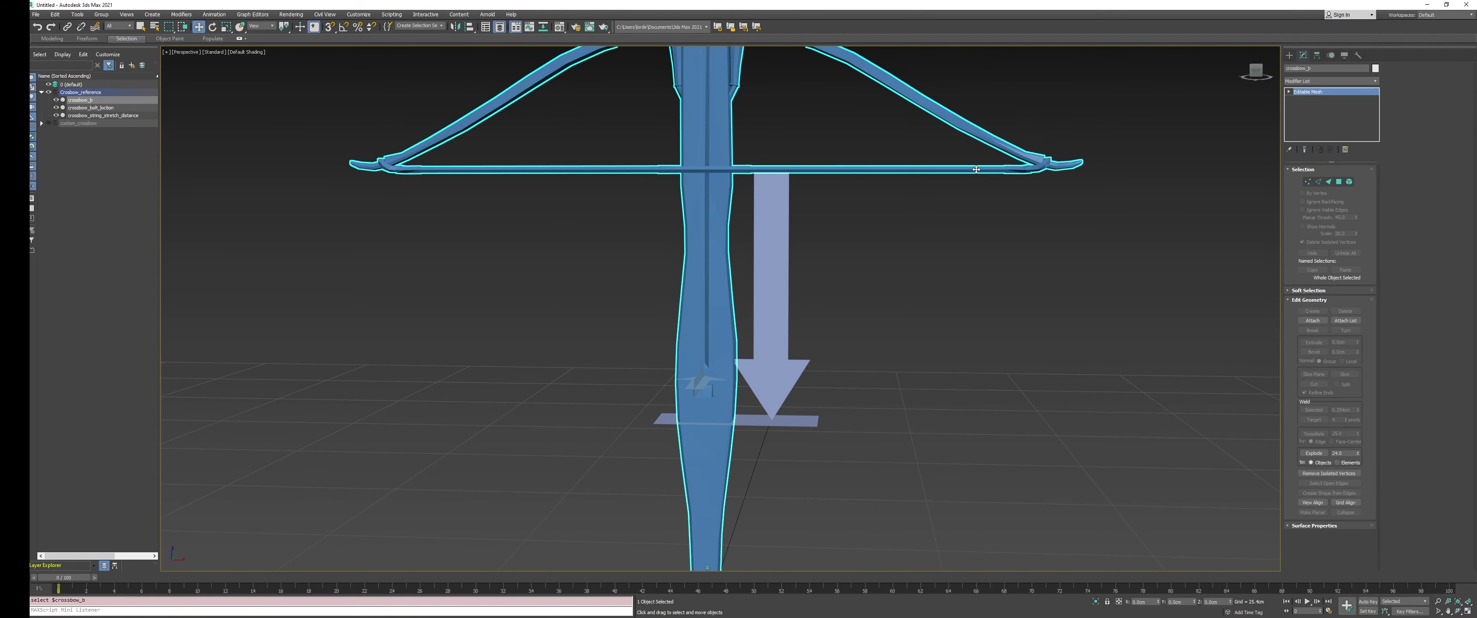
pyautogui.moveTo(815, 165); pyautogui.dragTo(832, 188, button='middle')
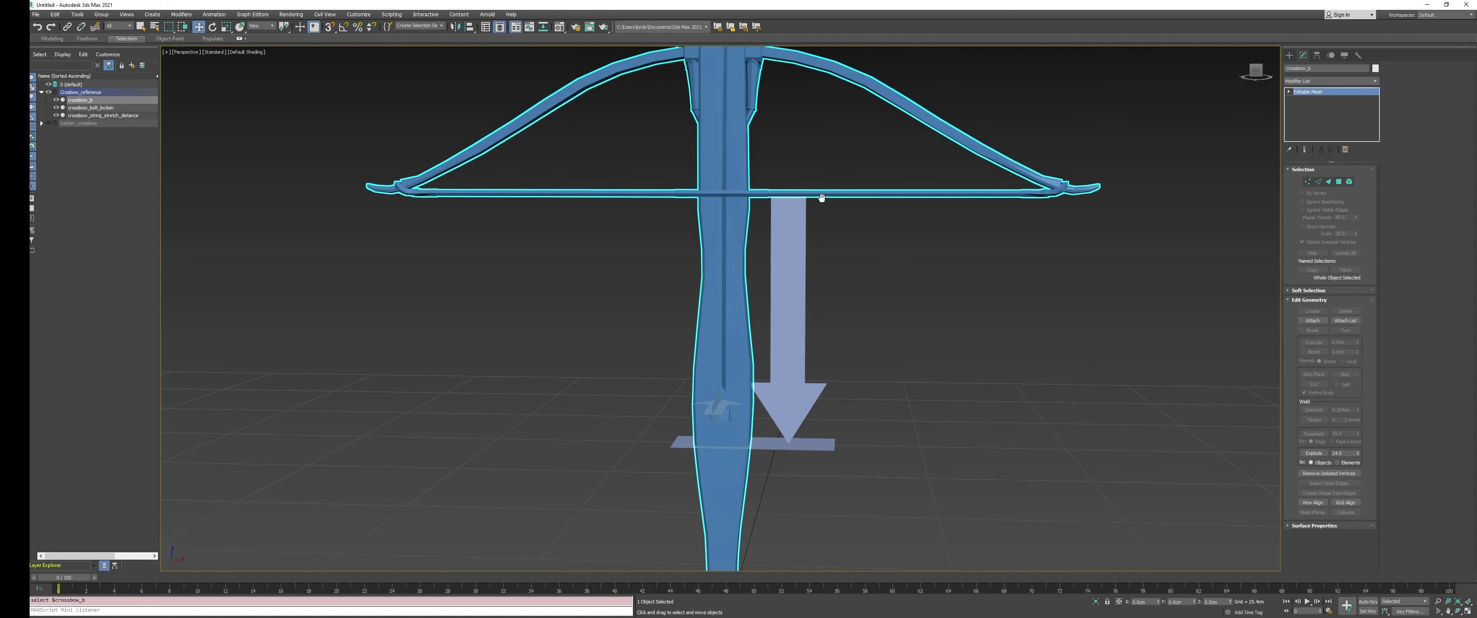
pyautogui.moveTo(826, 198); pyautogui.dragTo(833, 190, button='middle')
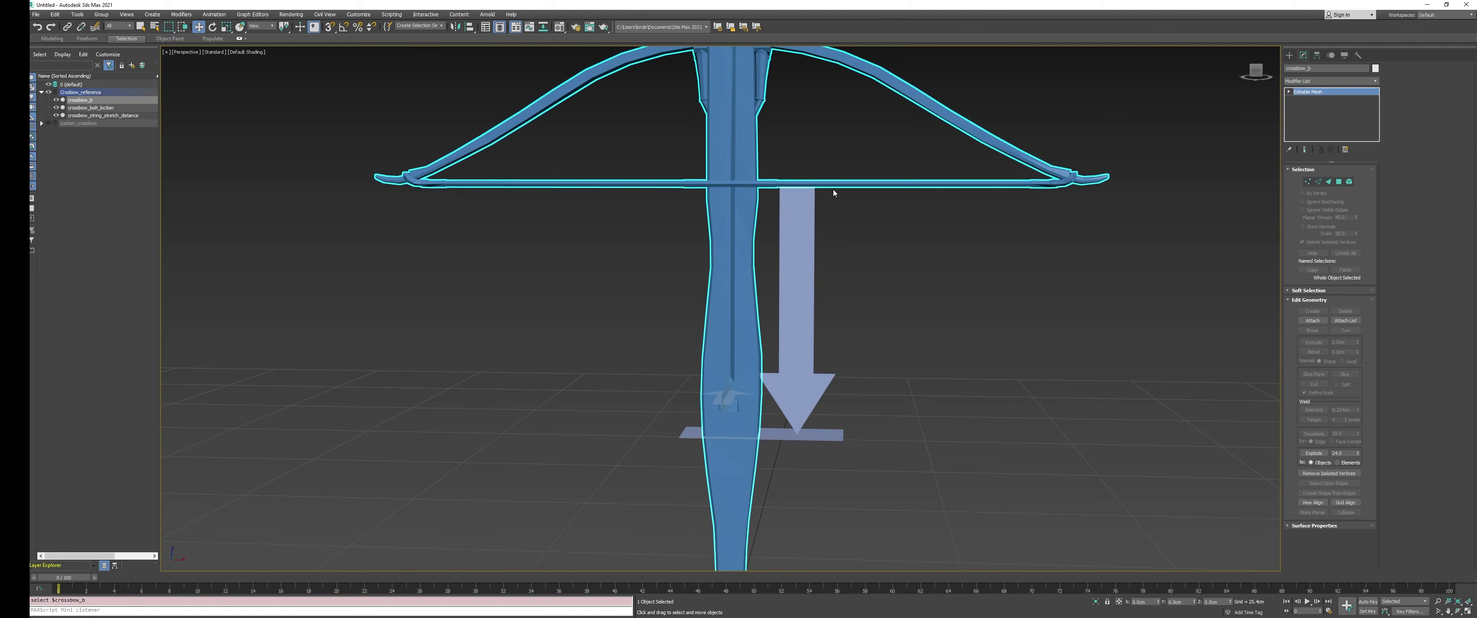
pyautogui.press('1')
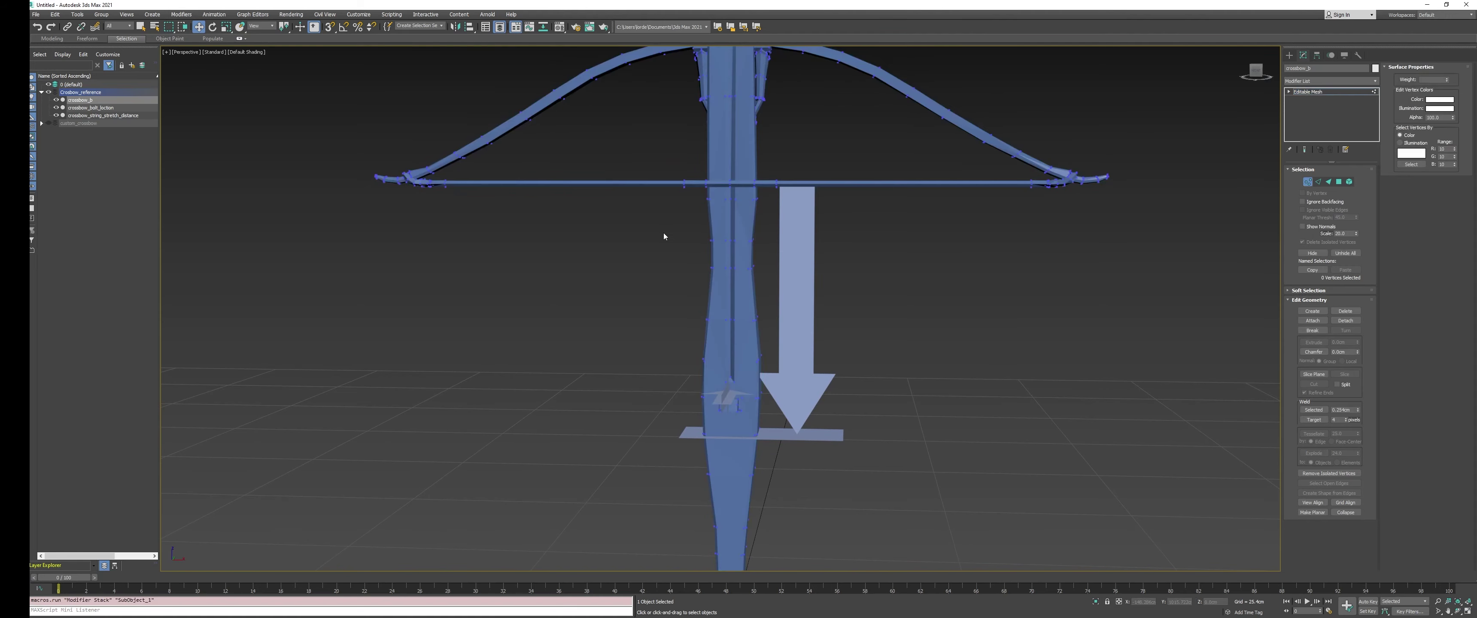
pyautogui.click(1308, 181)
# Select the string stretch distance marker and measure its dimensions with the Measure utility
pyautogui.click(906, 272)
pyautogui.click(796, 238)
pyautogui.click(1359, 56)
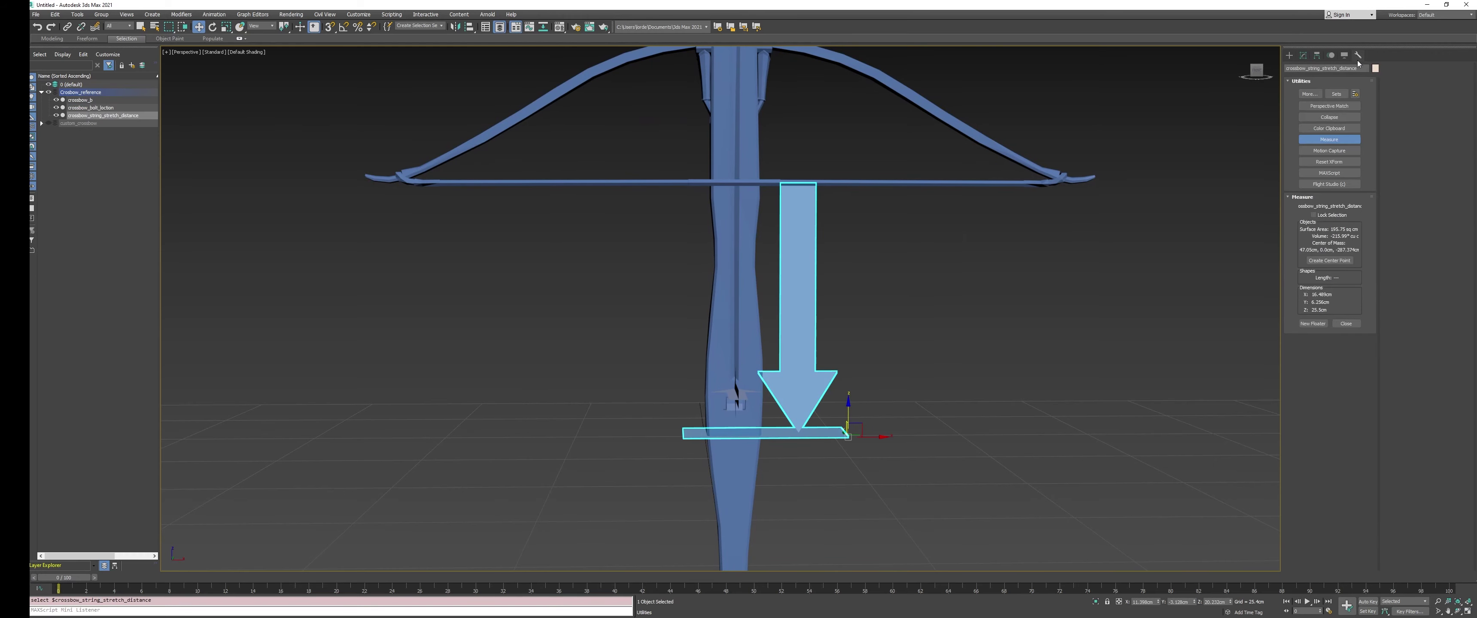
# Examine the string stretch distance marker from several angles and relate its measured Z dimension to the distance between string and end plate
pyautogui.keyDown('alt'); pyautogui.moveTo(1268, 186); pyautogui.dragTo(1243, 189, button='middle'); pyautogui.keyUp('alt')
pyautogui.keyDown('alt'); pyautogui.moveTo(1060, 233); pyautogui.dragTo(1047, 235, button='middle'); pyautogui.keyUp('alt')
pyautogui.moveTo(918, 277); pyautogui.dragTo(945, 255, button='middle')
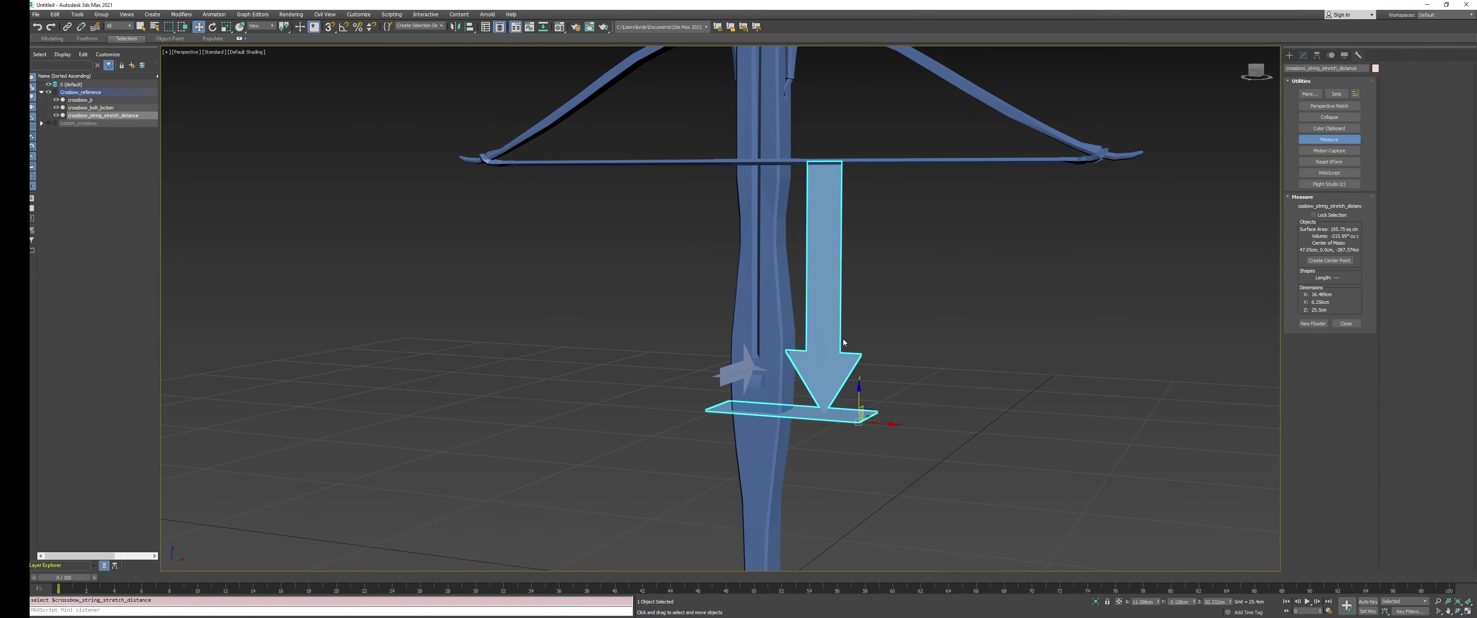
pyautogui.scroll(3, 946, 255)
pyautogui.keyDown('alt'); pyautogui.moveTo(887, 301); pyautogui.dragTo(869, 268, button='middle'); pyautogui.keyUp('alt')
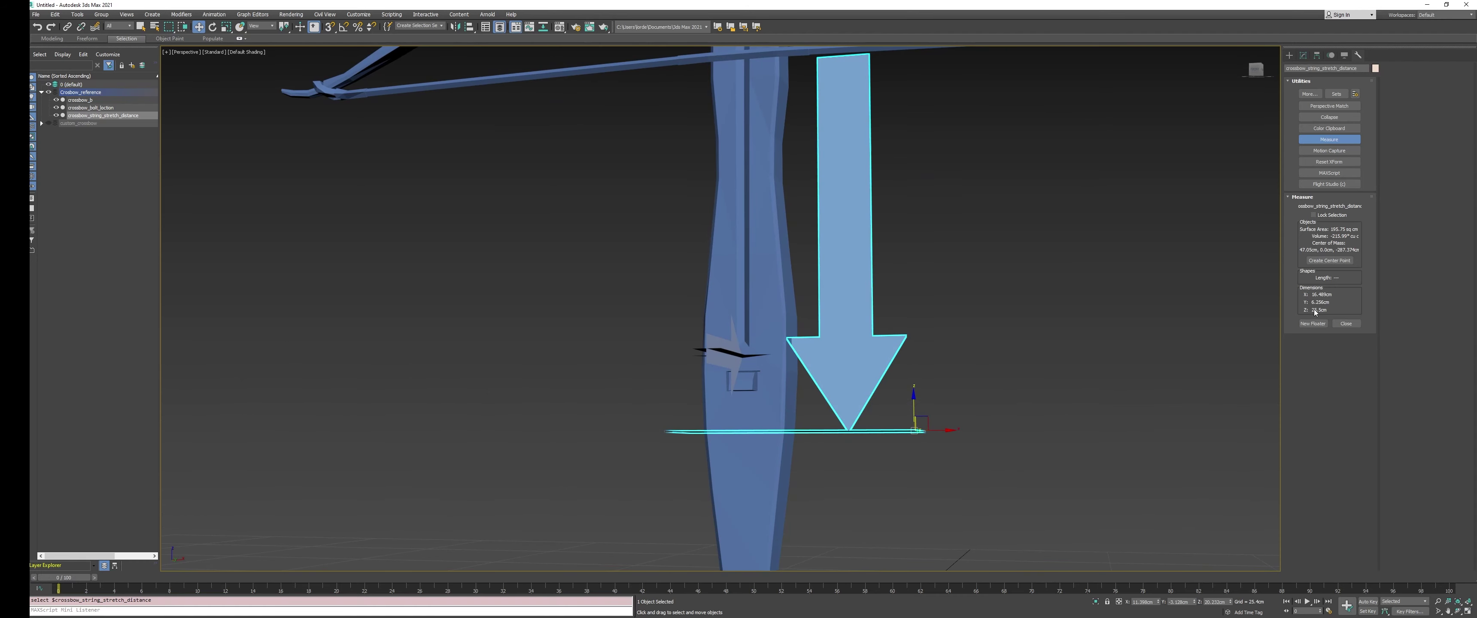
pyautogui.keyDown('alt'); pyautogui.moveTo(1147, 317); pyautogui.dragTo(1164, 334, button='middle'); pyautogui.keyUp('alt')
pyautogui.keyDown('alt'); pyautogui.moveTo(1009, 274); pyautogui.dragTo(870, 223, button='middle'); pyautogui.keyUp('alt')
# Select the central string vertices of the reference crossbow and move them down about 25.46 cm to the stretch marker's end plate
pyautogui.click(786, 140)
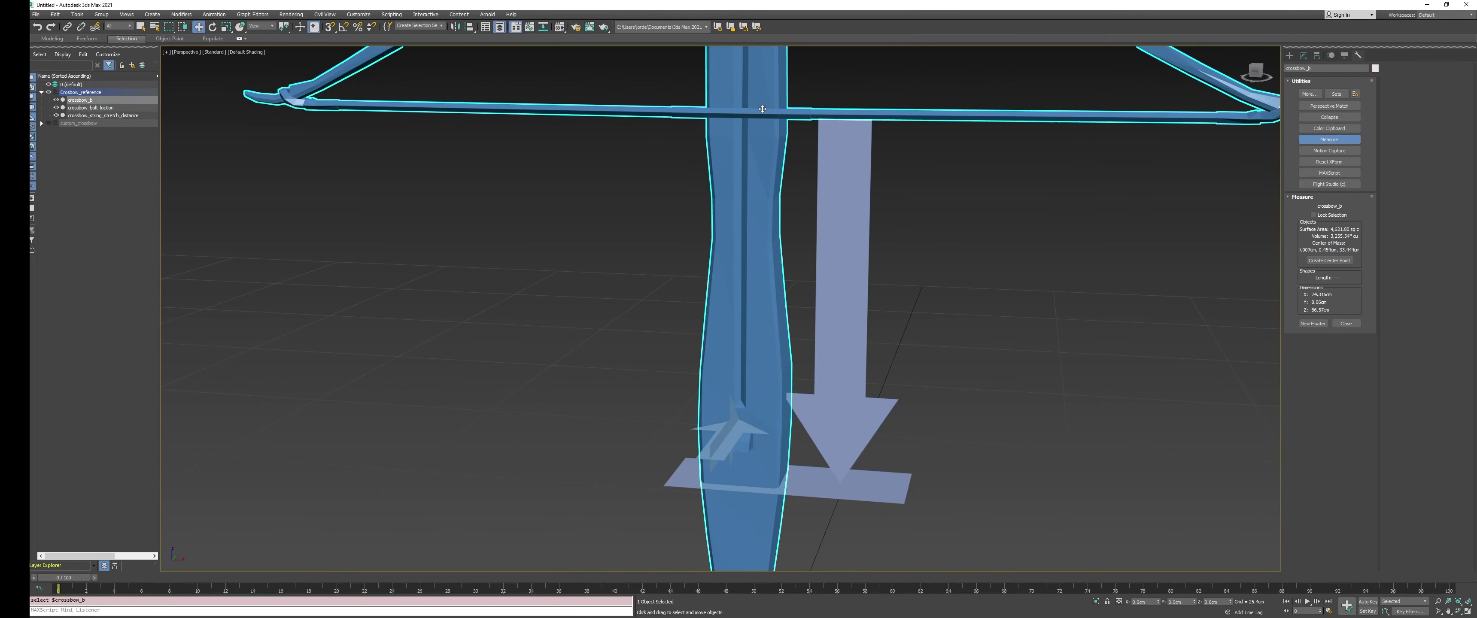
pyautogui.click(1304, 55)
pyautogui.click(1308, 182)
pyautogui.keyDown('alt'); pyautogui.moveTo(768, 172); pyautogui.dragTo(659, 126, button='middle'); pyautogui.keyUp('alt')
pyautogui.press('F3')
pyautogui.moveTo(811, 149); pyautogui.dragTo(812, 149)
pyautogui.press('F3')
pyautogui.moveTo(735, 114); pyautogui.dragTo(756, 64, button='middle')
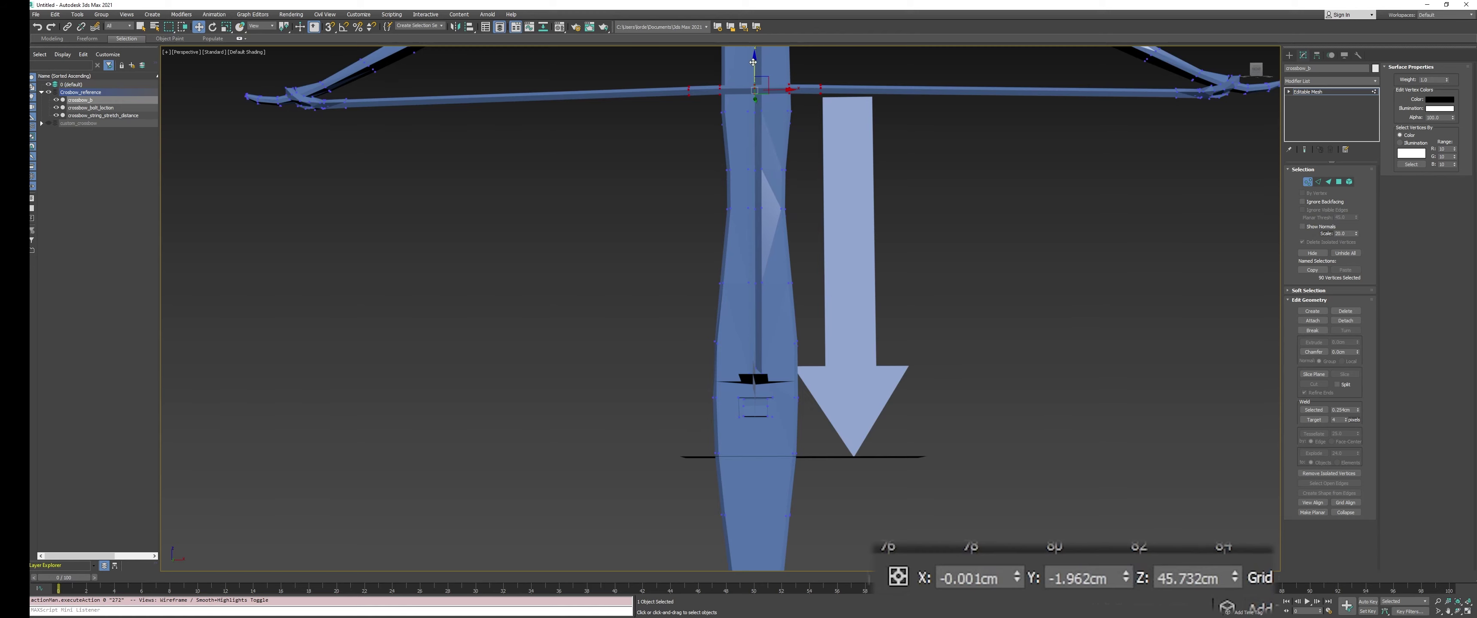
pyautogui.moveTo(755, 66); pyautogui.dragTo(776, 428)
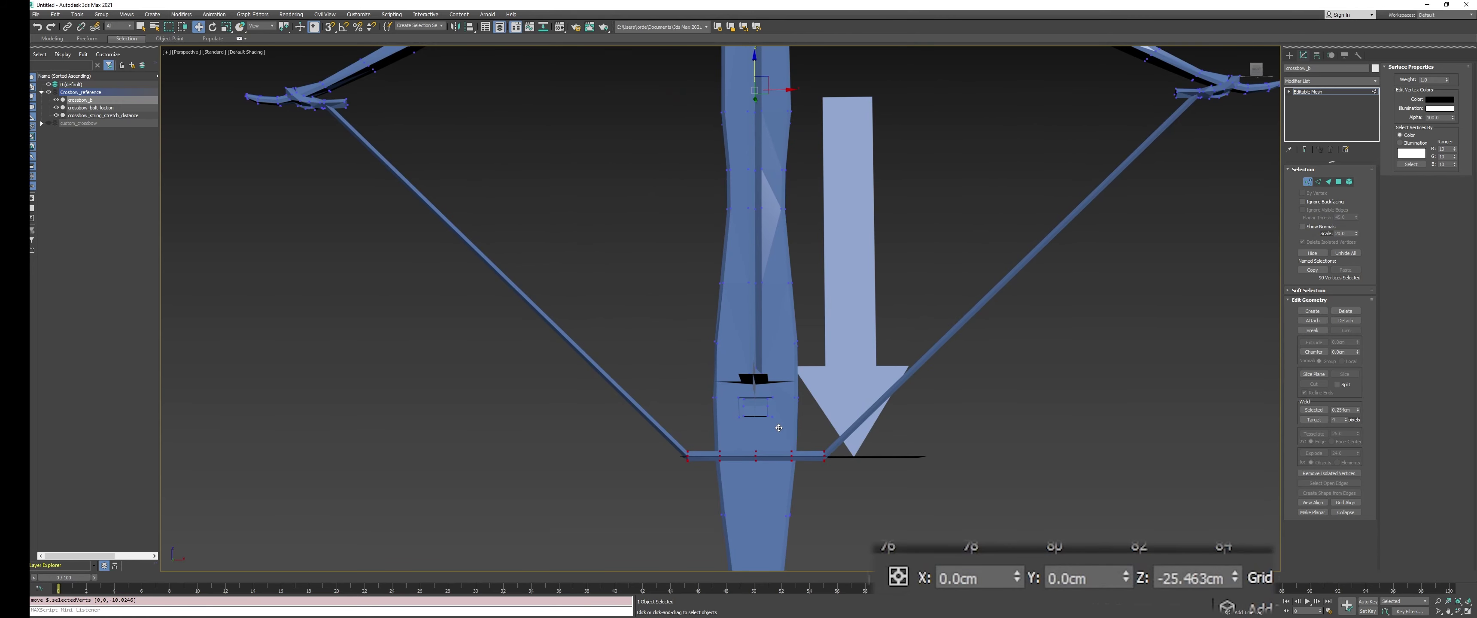
pyautogui.moveTo(778, 428); pyautogui.dragTo(779, 428)
pyautogui.scroll(-5, 794, 359)
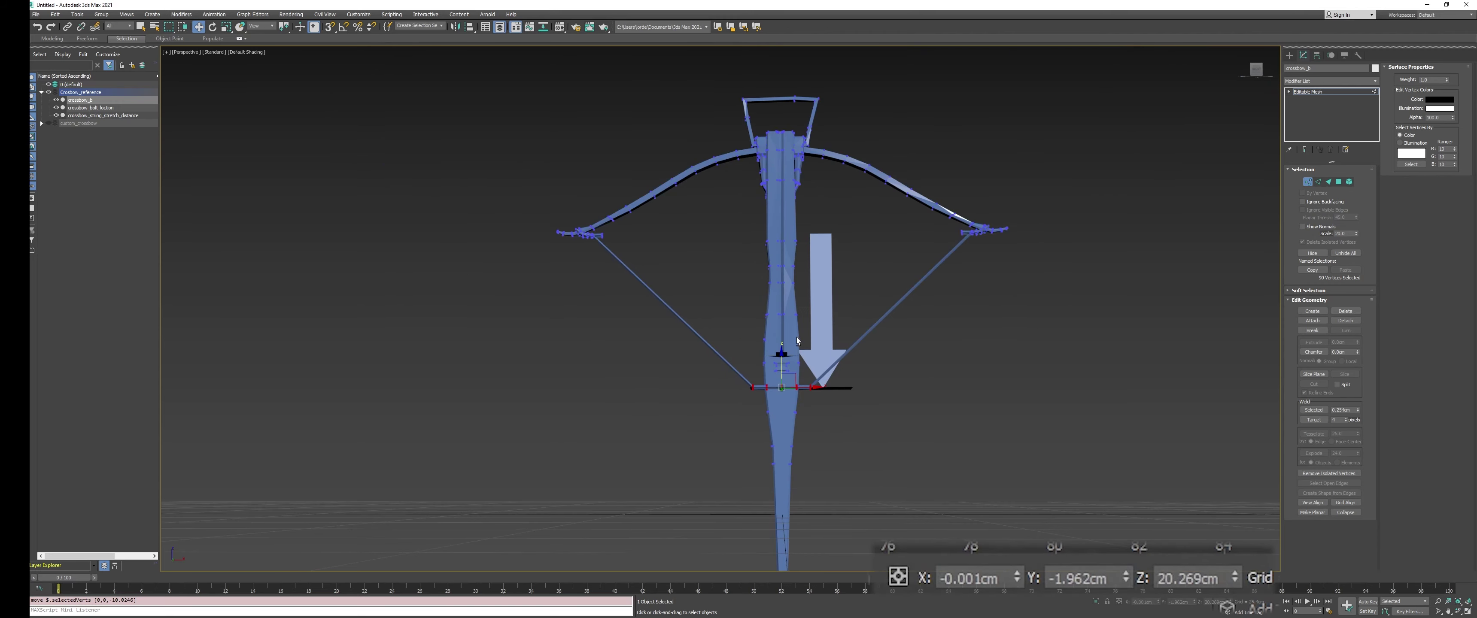
# Inspect the drawn string, undo the string vertex move, and leave vertex editing on the reference crossbow
pyautogui.scroll(5, 751, 402)
pyautogui.moveTo(746, 394); pyautogui.dragTo(835, 324)
pyautogui.keyDown('alt'); pyautogui.moveTo(835, 325); pyautogui.dragTo(821, 343, button='middle'); pyautogui.keyUp('alt')
pyautogui.keyDown('alt'); pyautogui.moveTo(715, 373); pyautogui.dragTo(680, 379, button='middle'); pyautogui.keyUp('alt')
pyautogui.hotkey('ctrl', 'z')
pyautogui.hotkey('ctrl', 'z')
pyautogui.hotkey('ctrl', 'z')
pyautogui.hotkey('ctrl', 'z')
pyautogui.moveTo(774, 184); pyautogui.dragTo(807, 338, button='middle')
pyautogui.scroll(-6, 754, 305)
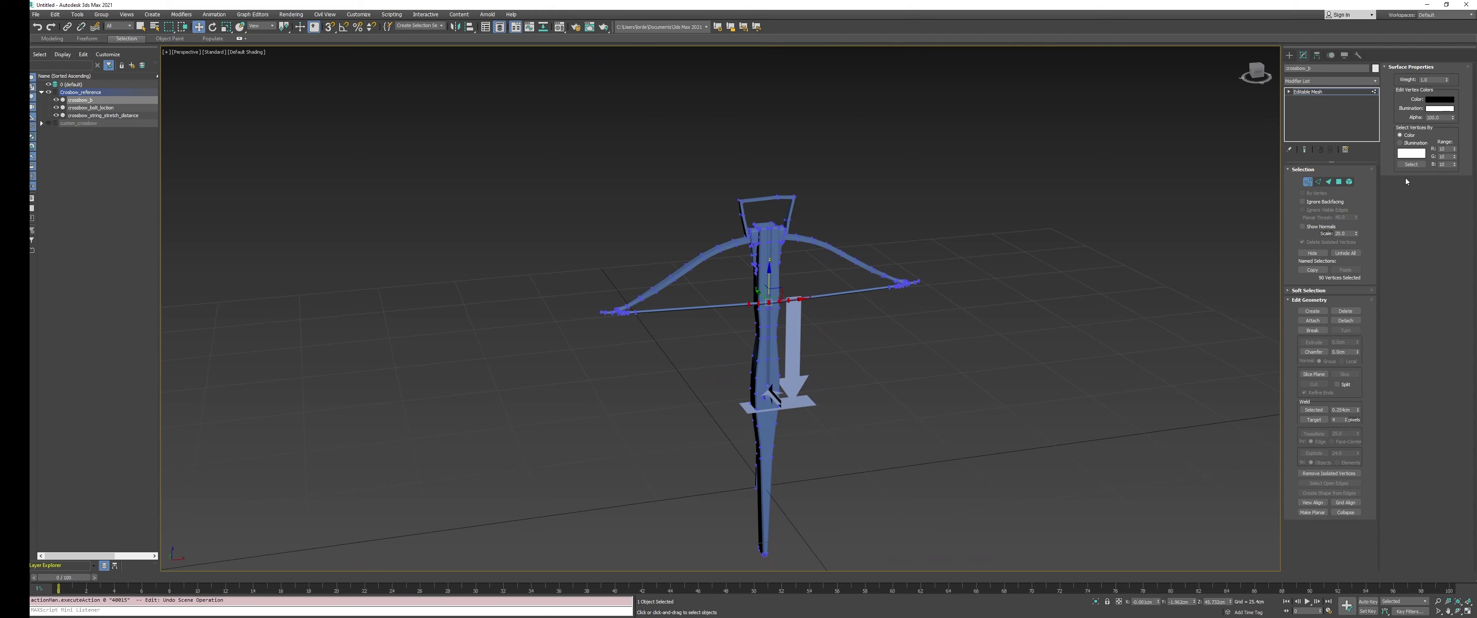
pyautogui.click(1308, 181)
pyautogui.keyDown('alt'); pyautogui.moveTo(809, 356); pyautogui.dragTo(876, 316, button='middle'); pyautogui.keyUp('alt')
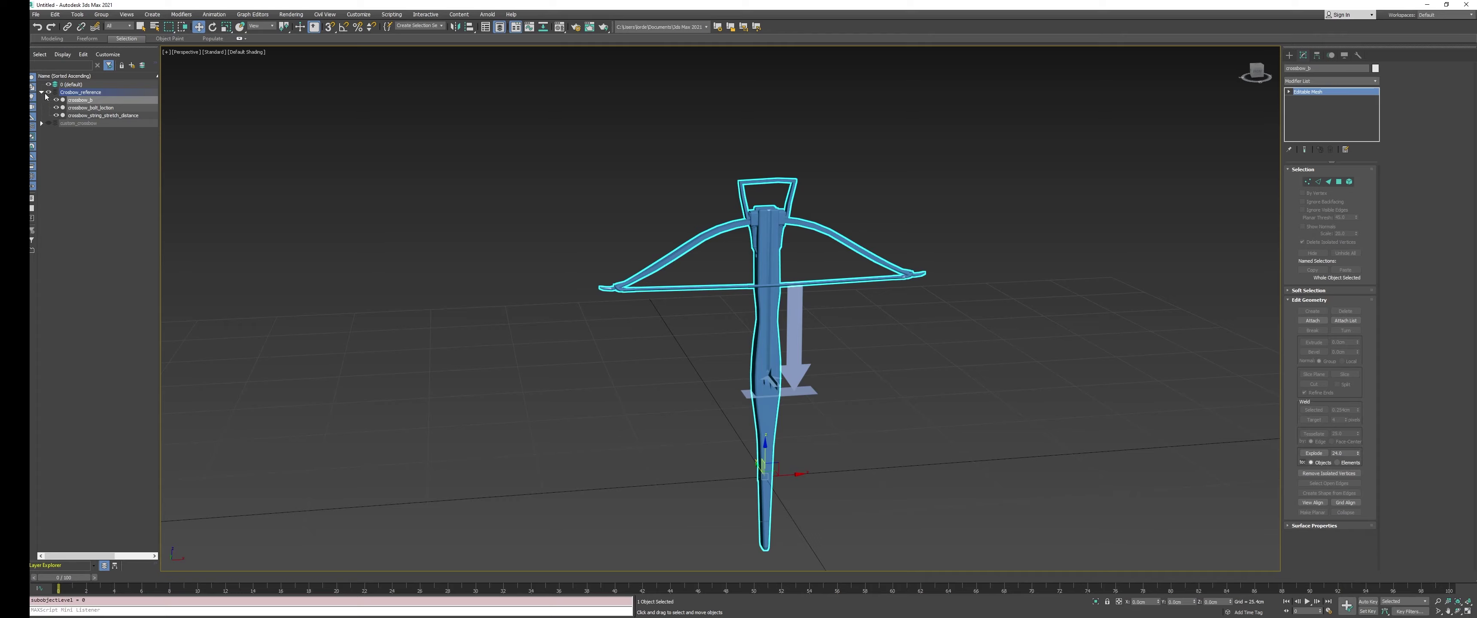
# Unhide the custom_crossbow group and select the custom crossbow mesh
pyautogui.click(49, 124)
pyautogui.scroll(5, 776, 246)
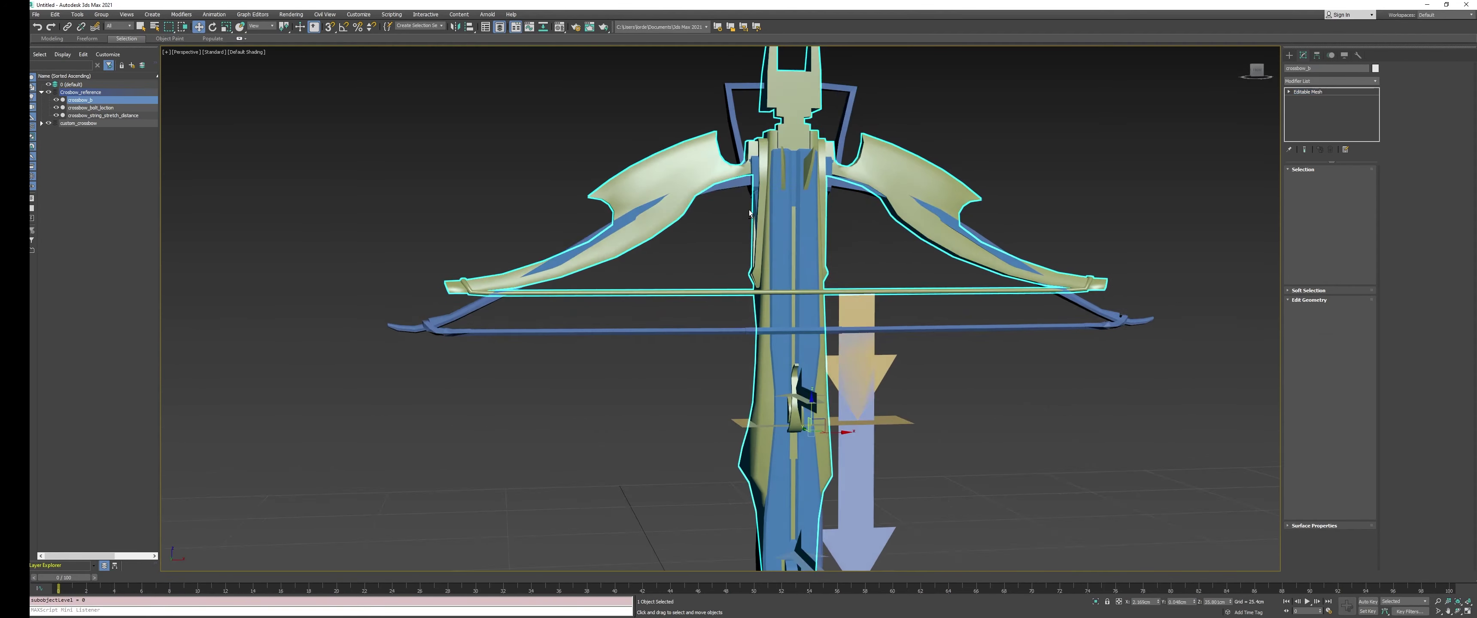
pyautogui.moveTo(749, 214); pyautogui.dragTo(843, 292, button='middle')
pyautogui.scroll(-5, 842, 292)
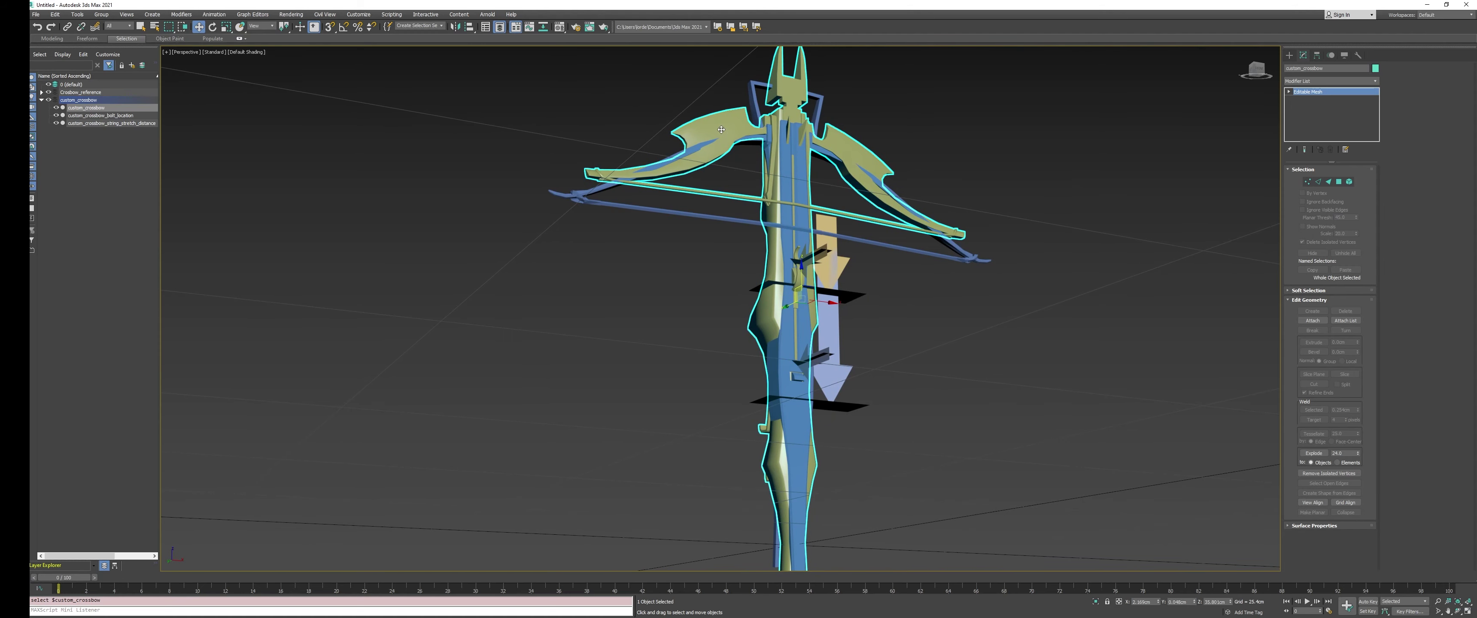
# Compare the custom crossbow's stock, limbs, string and markers with the overlapping reference crossbow from several angles
pyautogui.keyDown('alt'); pyautogui.moveTo(1019, 207); pyautogui.dragTo(810, 301, button='middle'); pyautogui.keyUp('alt')
pyautogui.scroll(2, 810, 301)
pyautogui.scroll(4, 810, 227)
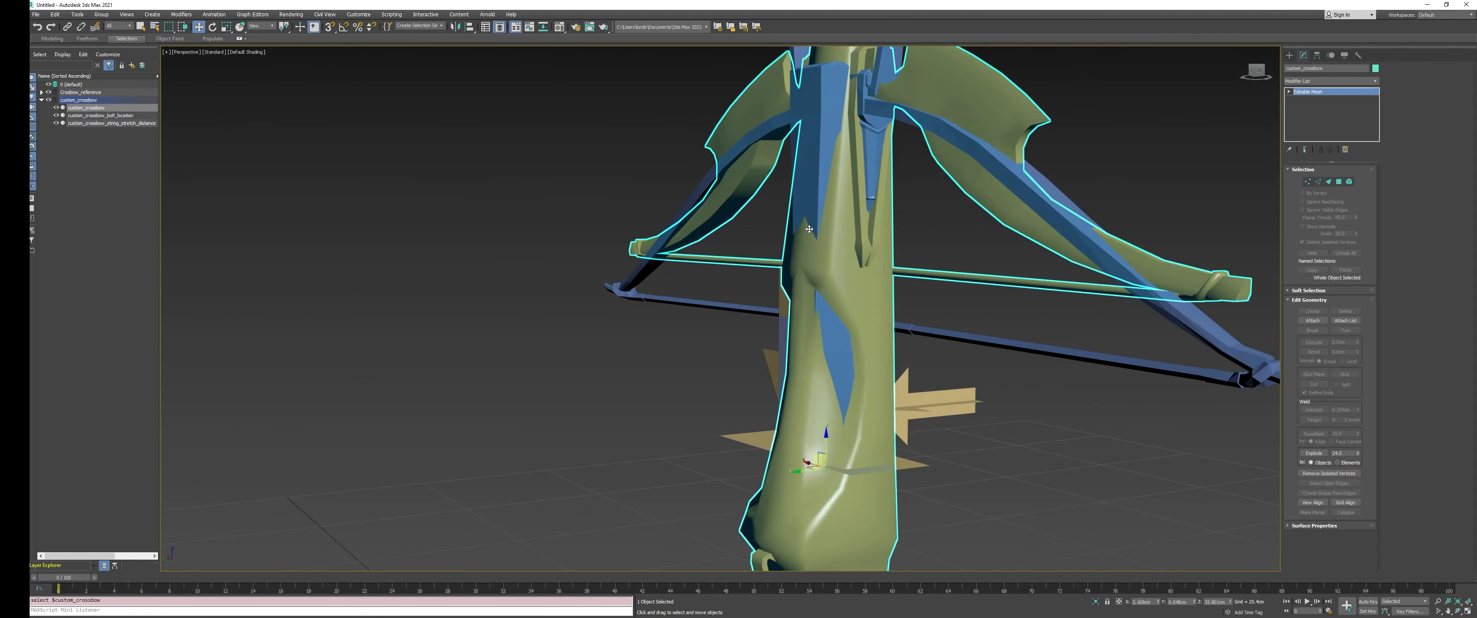
pyautogui.keyDown('alt'); pyautogui.moveTo(737, 248); pyautogui.dragTo(676, 235, button='middle'); pyautogui.keyUp('alt')
pyautogui.moveTo(785, 272); pyautogui.dragTo(702, 230, button='middle')
pyautogui.scroll(-5, 739, 212)
pyautogui.scroll(5, 676, 217)
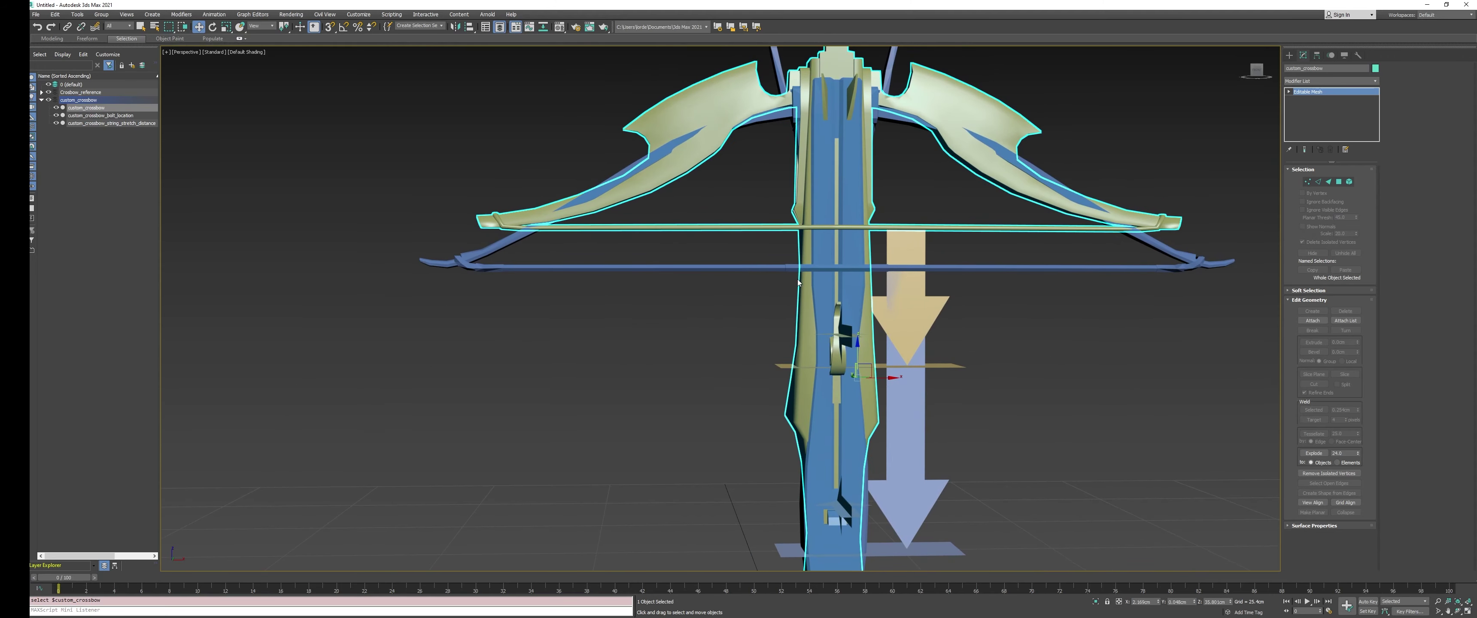
pyautogui.moveTo(799, 282)
pyautogui.keyDown('alt'); pyautogui.mouseDown(button='middle')
pyautogui.moveTo(916, 260)
pyautogui.moveTo(843, 278)
pyautogui.moveTo(814, 264)
pyautogui.moveTo(806, 291)
pyautogui.mouseUp(button='middle'); pyautogui.keyUp('alt')
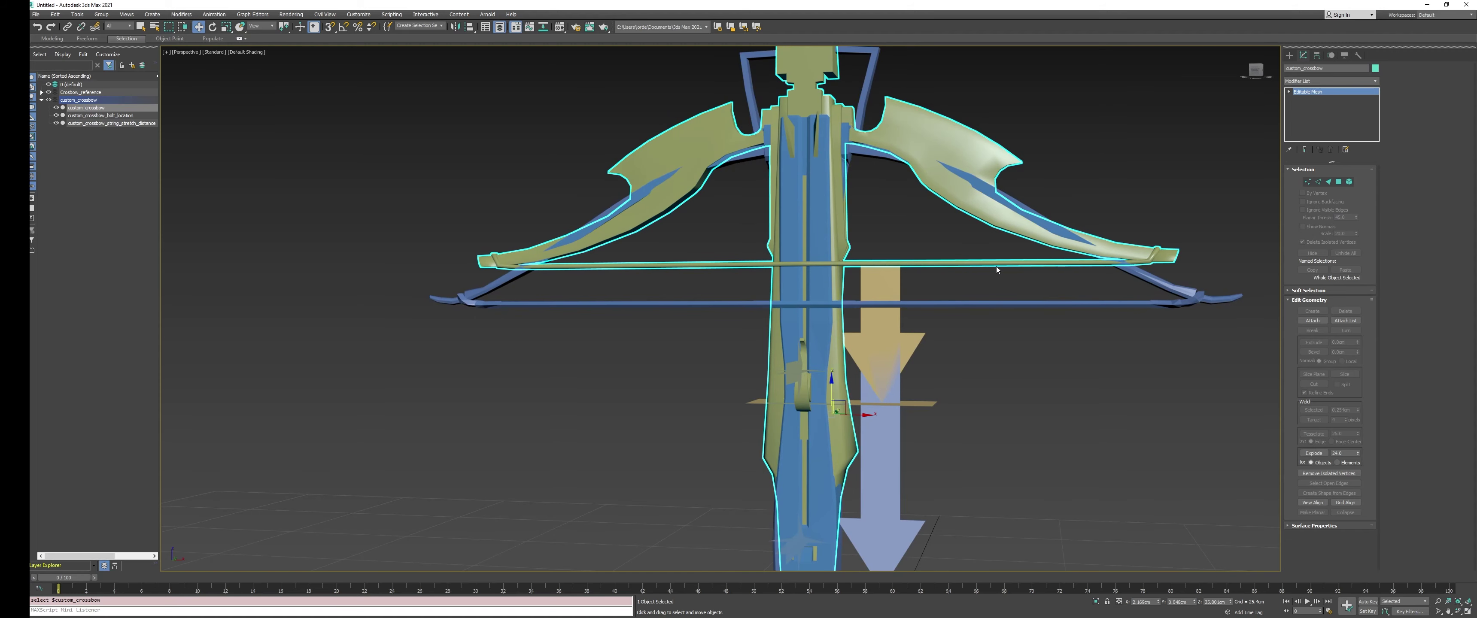
pyautogui.keyDown('alt'); pyautogui.moveTo(854, 256); pyautogui.dragTo(906, 303, button='middle'); pyautogui.keyUp('alt')
pyautogui.keyDown('alt'); pyautogui.moveTo(569, 299); pyautogui.dragTo(887, 269, button='middle'); pyautogui.keyUp('alt')
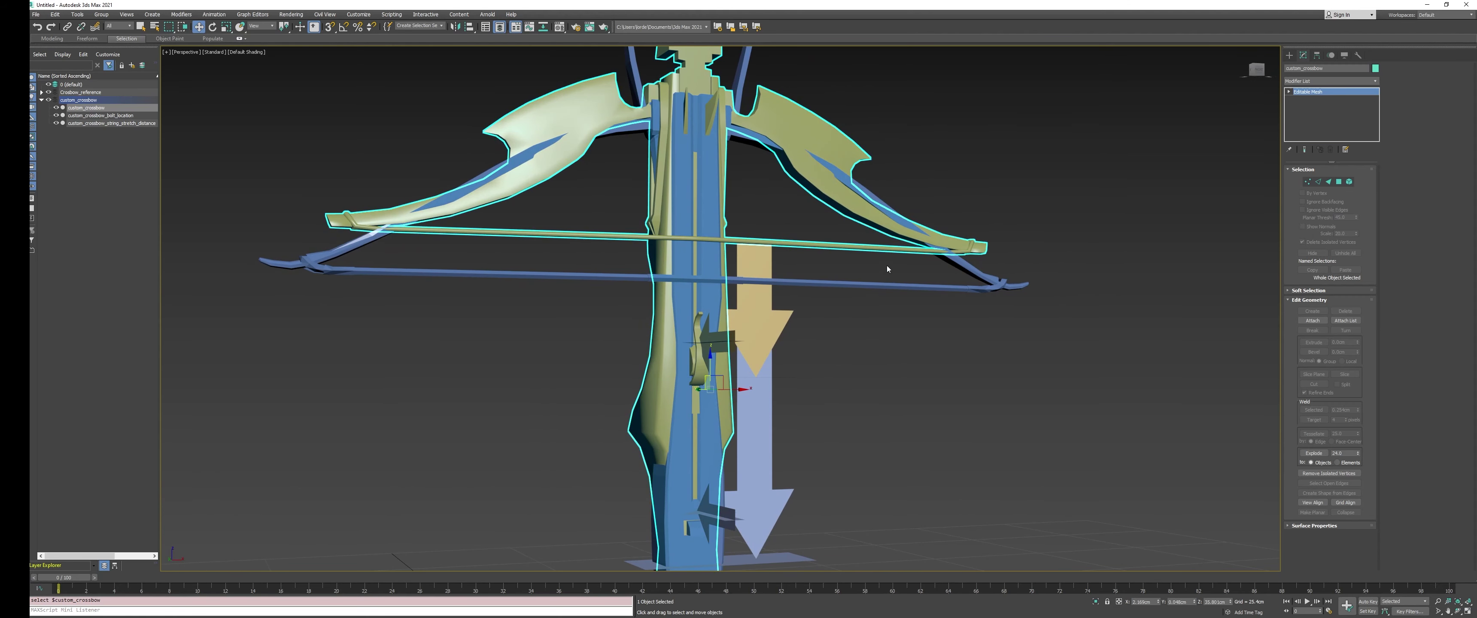
# Hide the reference crossbow group, leaving the custom crossbow with its markers on display
pyautogui.click(49, 93)
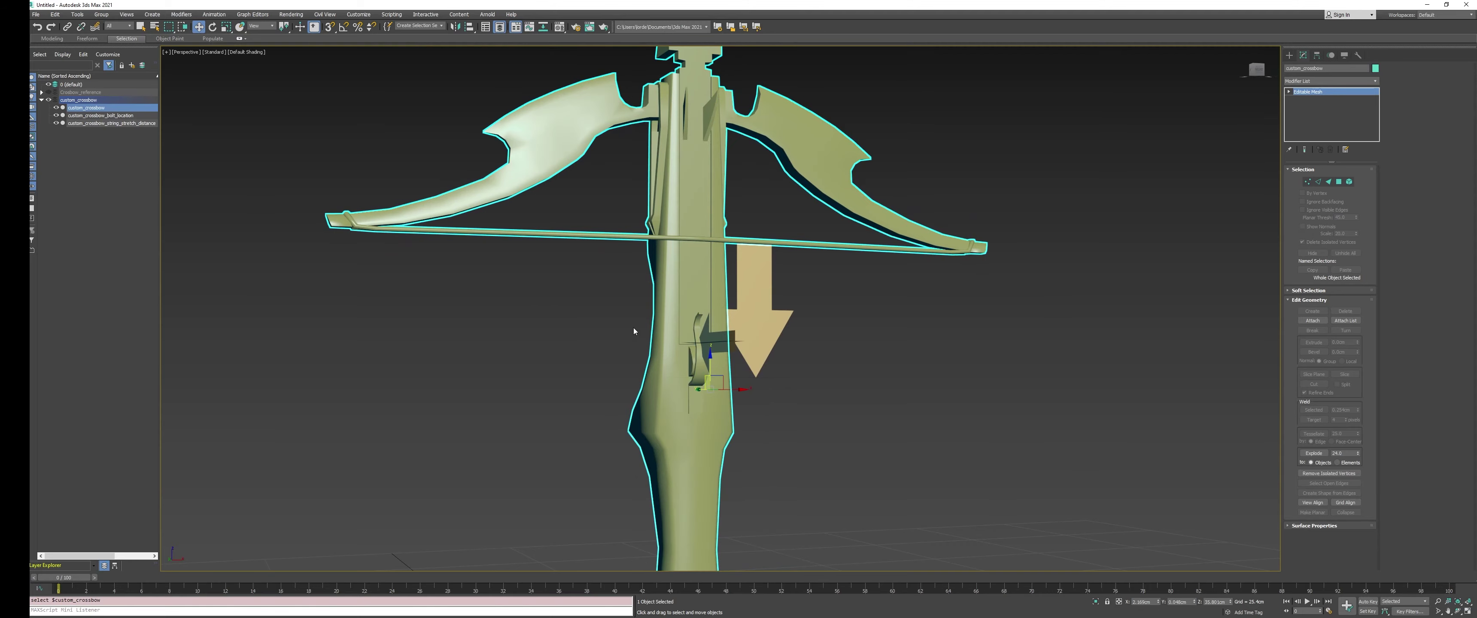
pyautogui.moveTo(909, 356); pyautogui.dragTo(918, 299, button='middle')
pyautogui.keyDown('alt'); pyautogui.moveTo(918, 298); pyautogui.dragTo(944, 386, button='middle'); pyautogui.keyUp('alt')
pyautogui.click(941, 388)
# Select the custom crossbow's bolt location marker and check its pivot placement and Y coordinate against the stock's surface
pyautogui.click(743, 283)
pyautogui.scroll(4, 740, 282)
pyautogui.keyDown('alt'); pyautogui.moveTo(739, 281); pyautogui.dragTo(877, 273, button='middle'); pyautogui.keyUp('alt')
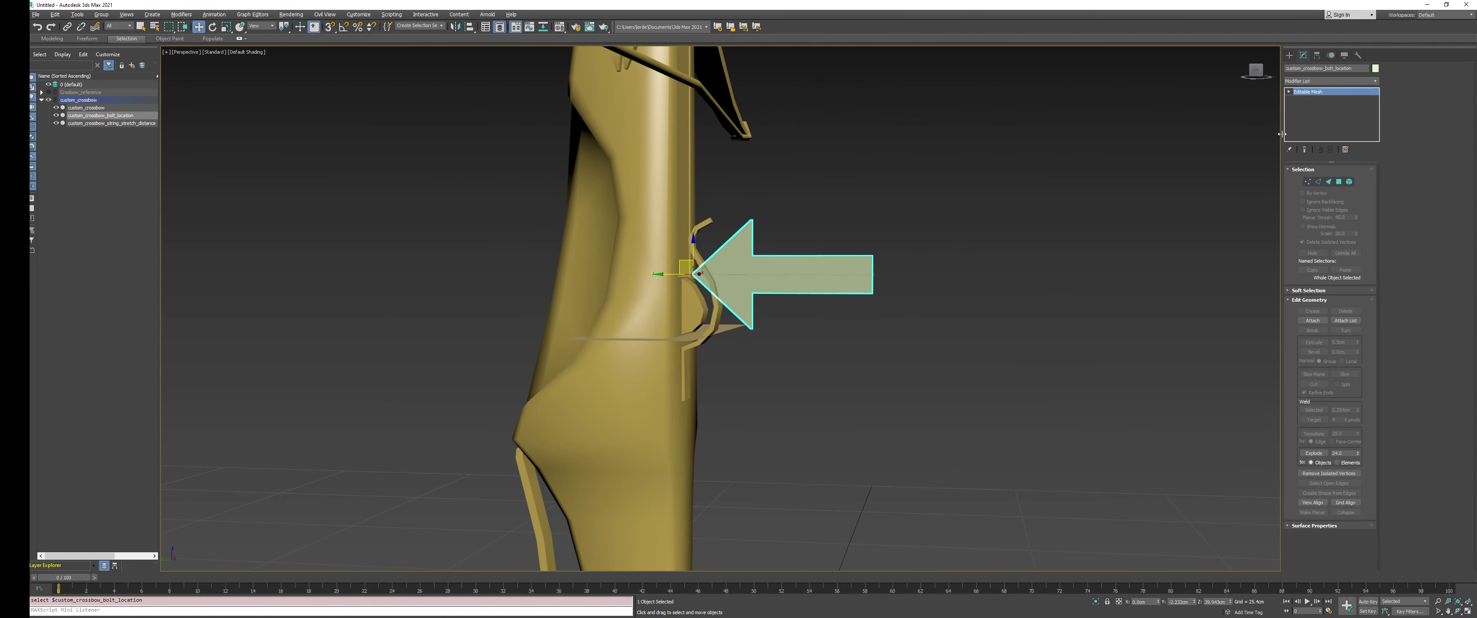
pyautogui.keyDown('alt'); pyautogui.moveTo(682, 344); pyautogui.dragTo(692, 338, button='middle'); pyautogui.keyUp('alt')
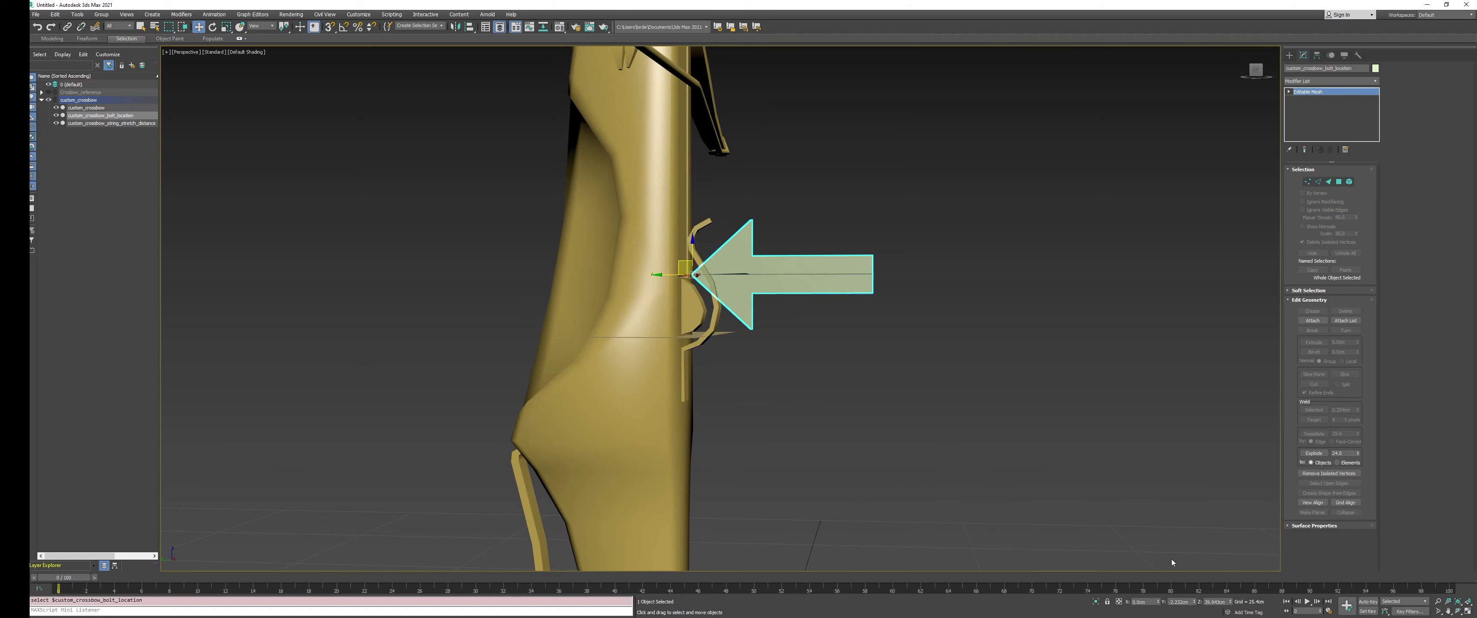
pyautogui.click(1176, 603)
# Select the custom crossbow's string stretch distance marker and check its start edge against the string in the wireframe front view
pyautogui.keyDown('alt'); pyautogui.moveTo(977, 380); pyautogui.dragTo(445, 152, button='middle'); pyautogui.keyUp('alt')
pyautogui.keyDown('alt'); pyautogui.moveTo(607, 300); pyautogui.dragTo(736, 285, button='middle'); pyautogui.keyUp('alt')
pyautogui.click(839, 310)
pyautogui.keyDown('alt'); pyautogui.moveTo(797, 277); pyautogui.dragTo(661, 247, button='middle'); pyautogui.keyUp('alt')
pyautogui.scroll(3, 818, 263)
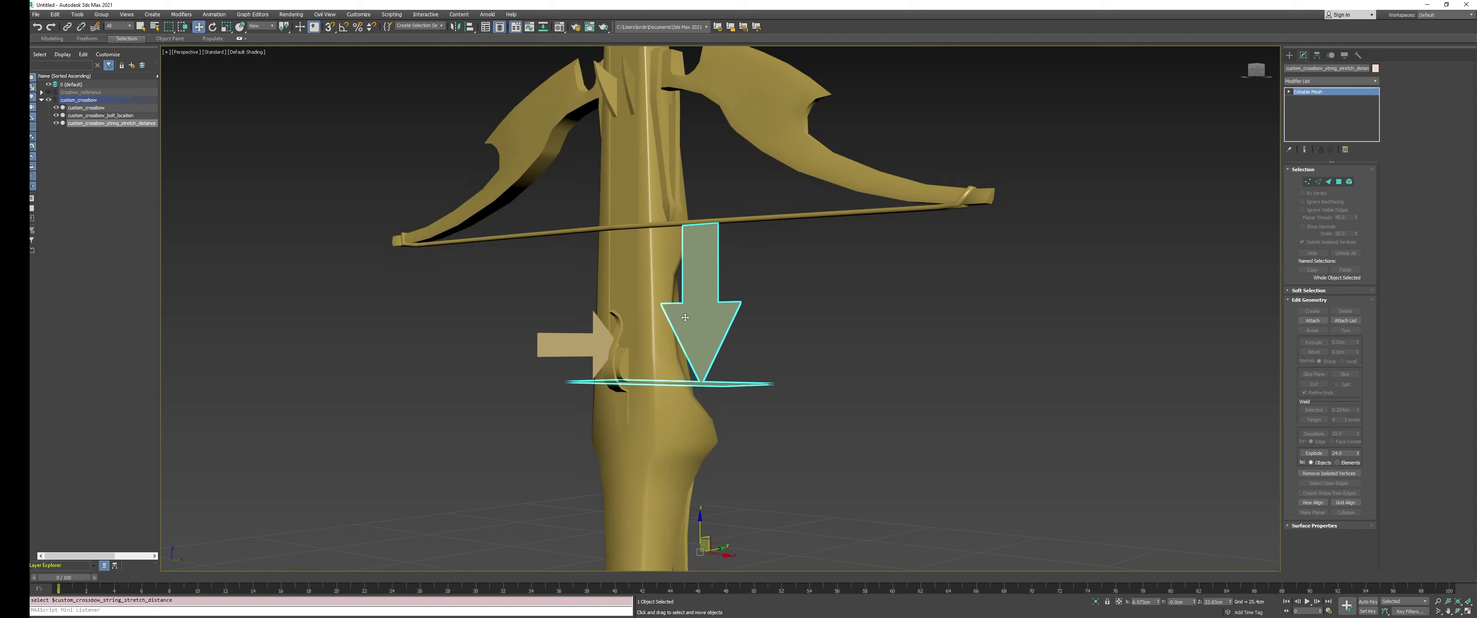
pyautogui.moveTo(578, 227); pyautogui.dragTo(586, 201, button='middle')
pyautogui.scroll(3, 586, 201)
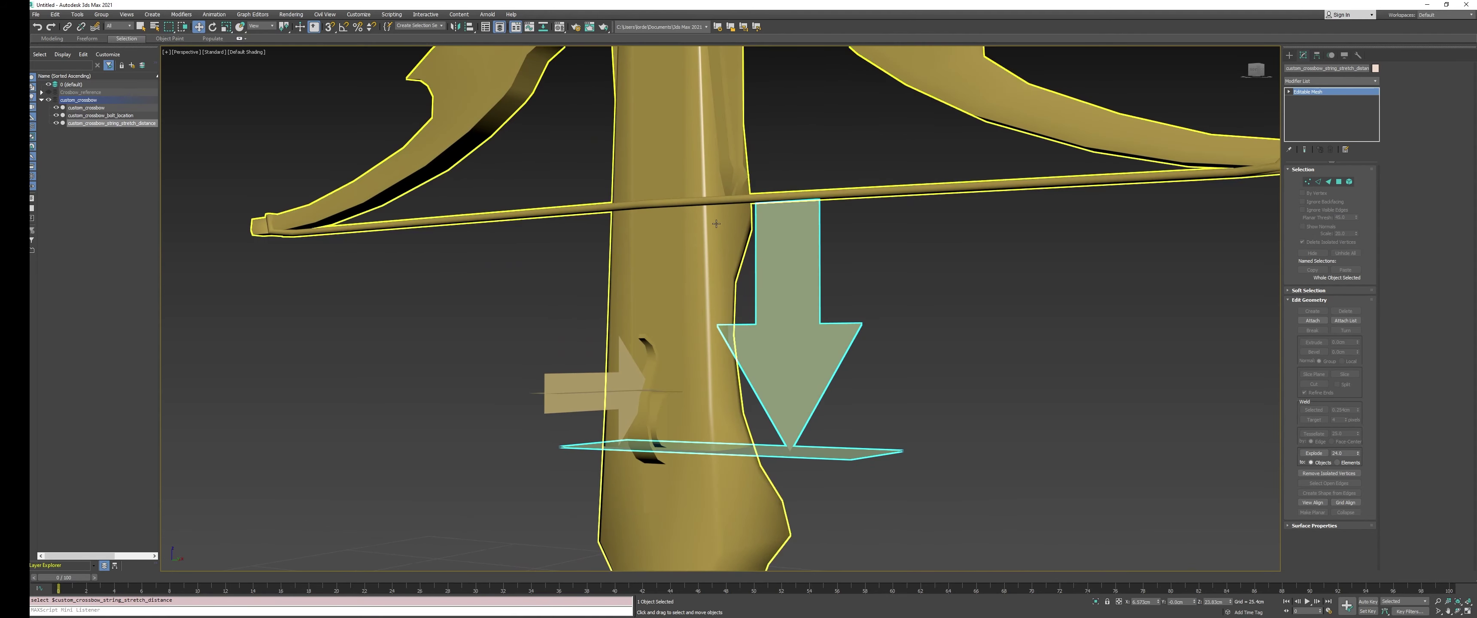
pyautogui.press('f')
pyautogui.press('F3')
pyautogui.moveTo(721, 214); pyautogui.dragTo(692, 414, button='middle')
pyautogui.scroll(7, 682, 269)
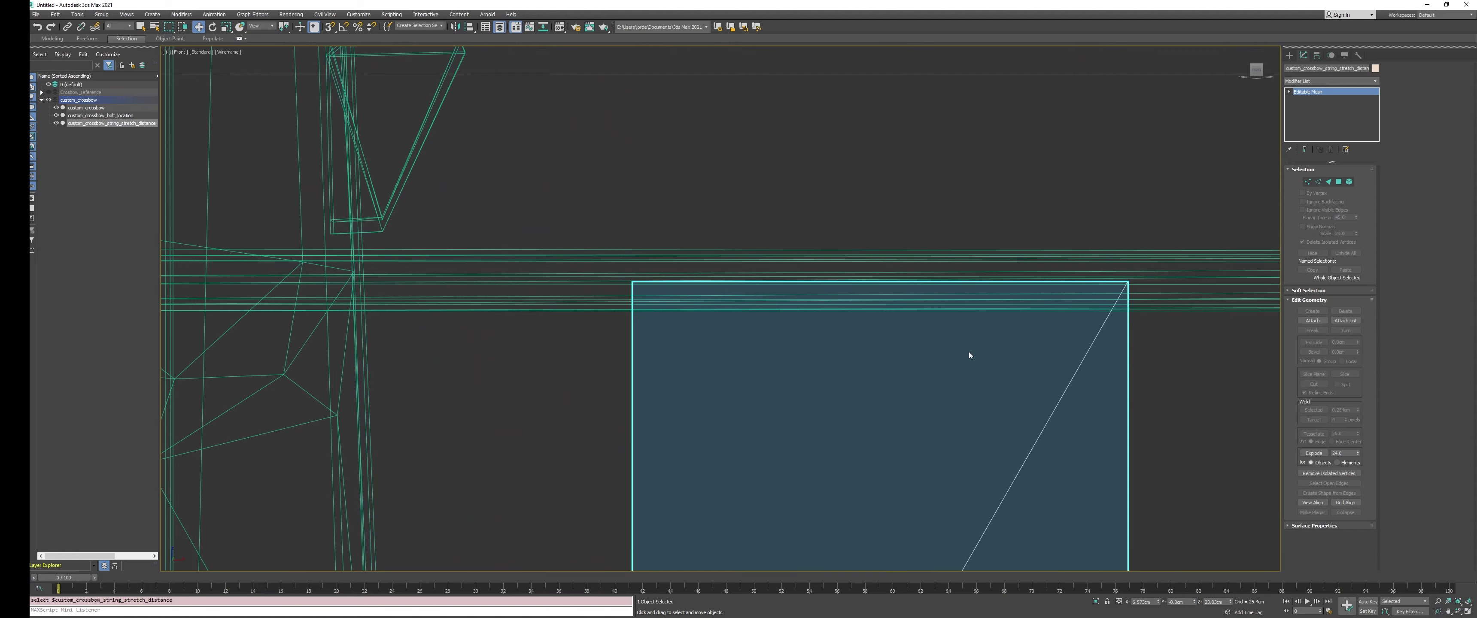
pyautogui.scroll(-5, 980, 344)
pyautogui.moveTo(917, 390); pyautogui.dragTo(798, 175, button='middle')
pyautogui.scroll(-5, 798, 175)
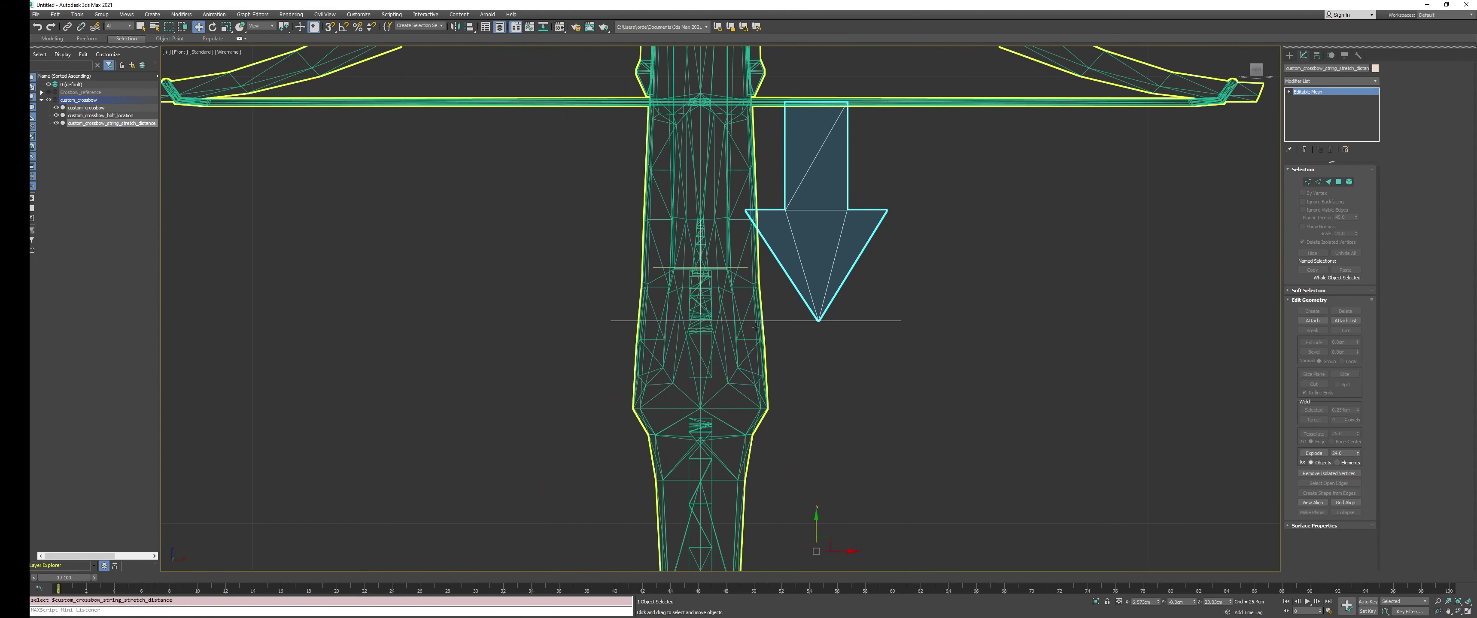
# Return to the shaded perspective view, show edged faces, and examine the stretch marker's end plate against the crossbow's string catch
pyautogui.press('p')
pyautogui.keyDown('alt'); pyautogui.moveTo(756, 379); pyautogui.dragTo(679, 431, button='middle'); pyautogui.keyUp('alt')
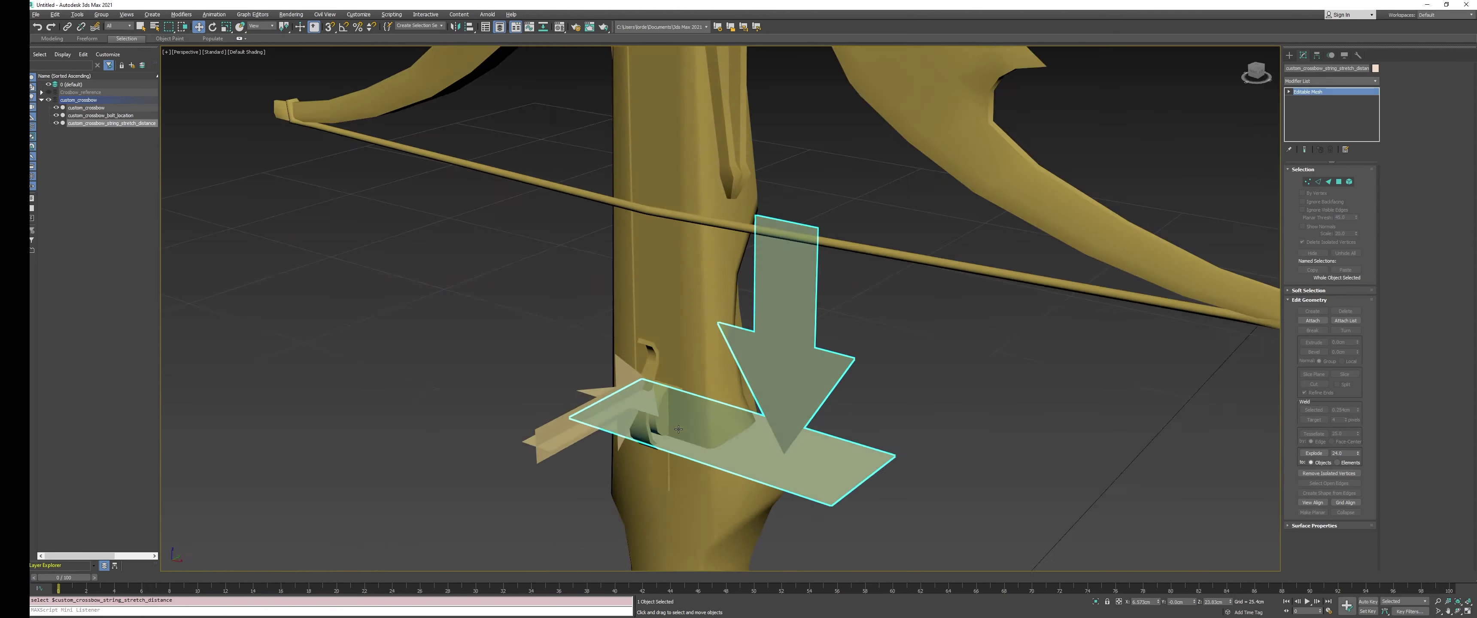
pyautogui.scroll(6, 678, 432)
pyautogui.press('F4')
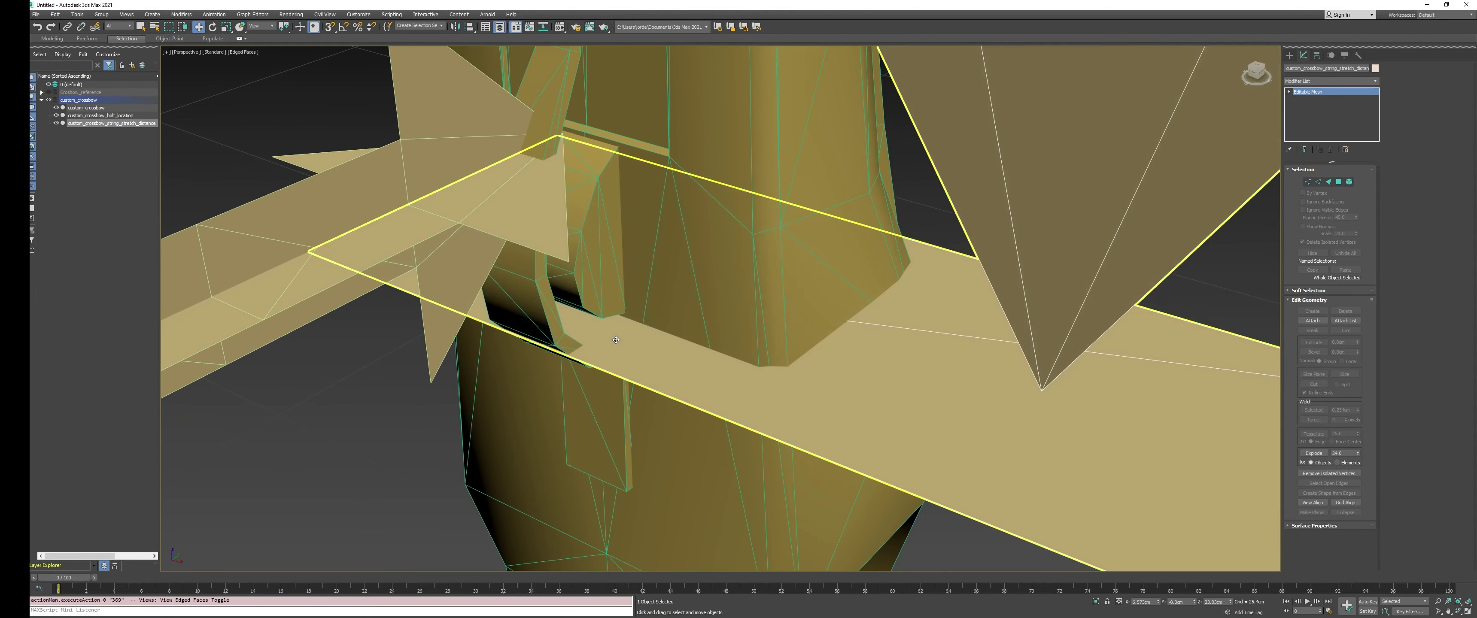
pyautogui.keyDown('alt'); pyautogui.moveTo(616, 339); pyautogui.dragTo(636, 307, button='middle'); pyautogui.keyUp('alt')
pyautogui.moveTo(609, 396); pyautogui.dragTo(593, 326, button='middle')
pyautogui.scroll(-6, 619, 357)
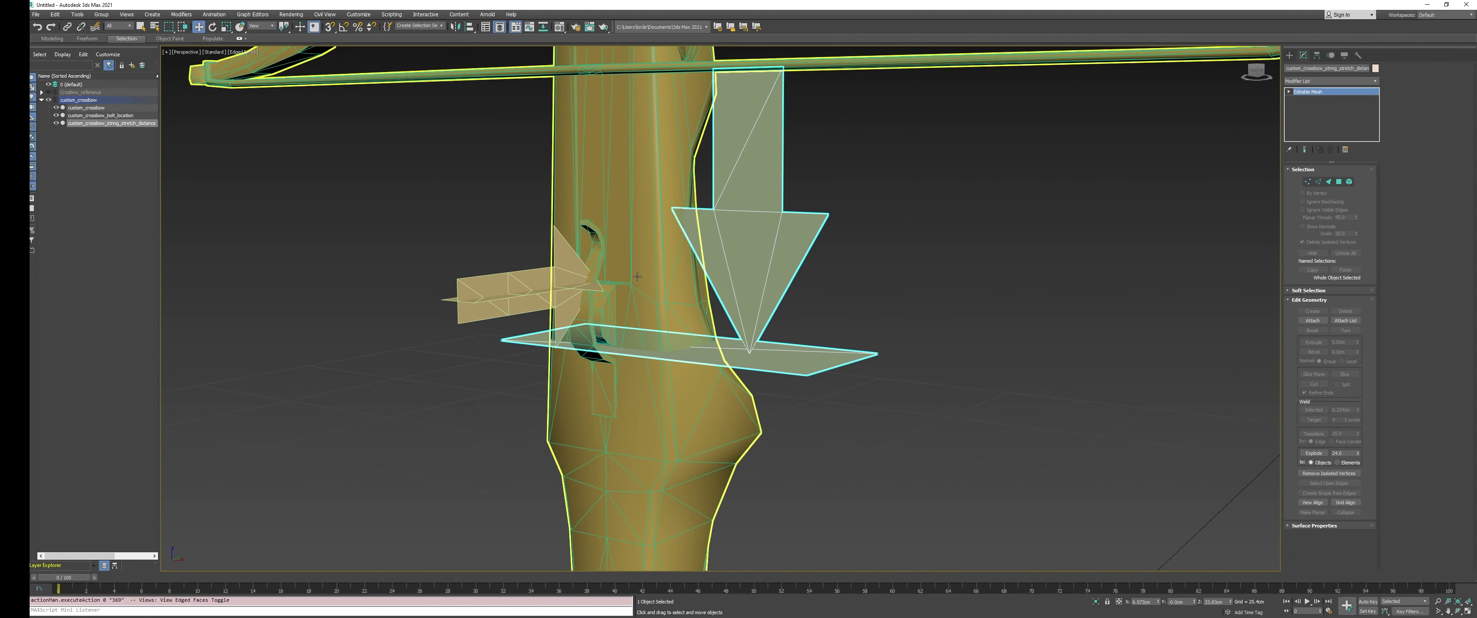
# Measure the custom string stretch distance marker's dimensions with the Measure utility
pyautogui.keyDown('alt'); pyautogui.moveTo(634, 276); pyautogui.dragTo(776, 342, button='middle'); pyautogui.keyUp('alt')
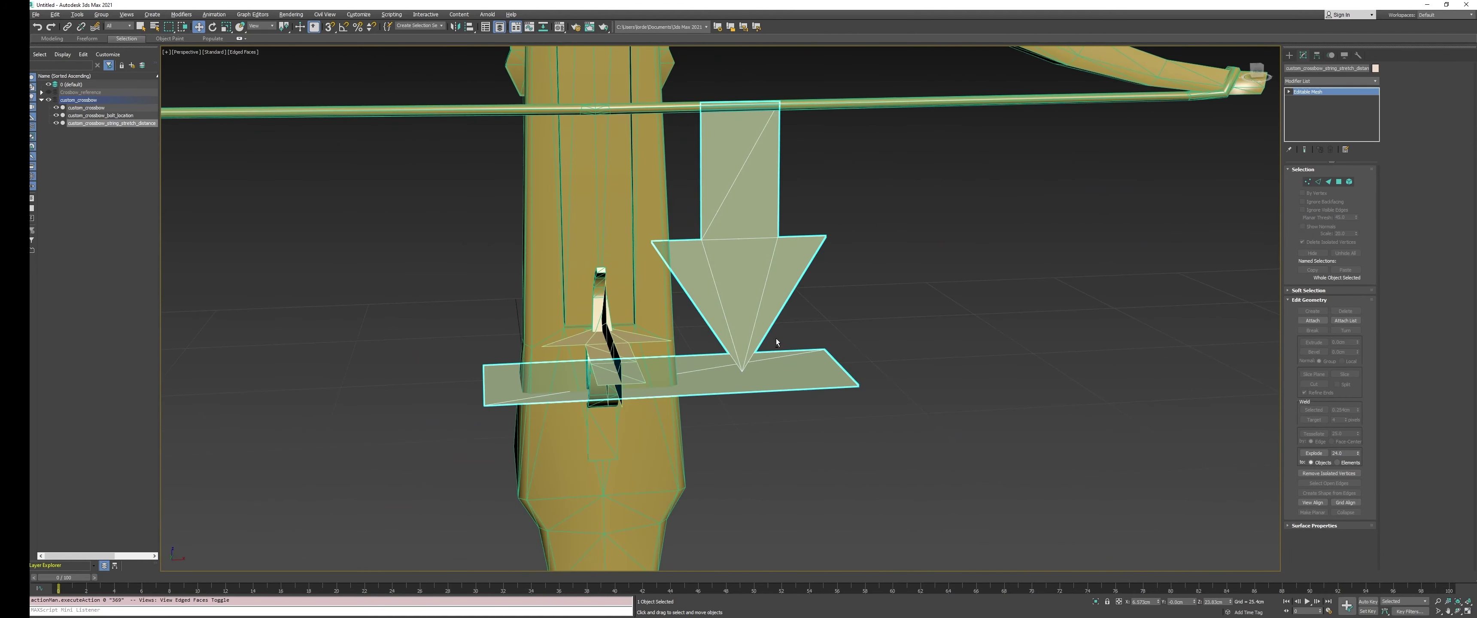
pyautogui.click(1358, 55)
pyautogui.moveTo(885, 189); pyautogui.dragTo(930, 244, button='middle')
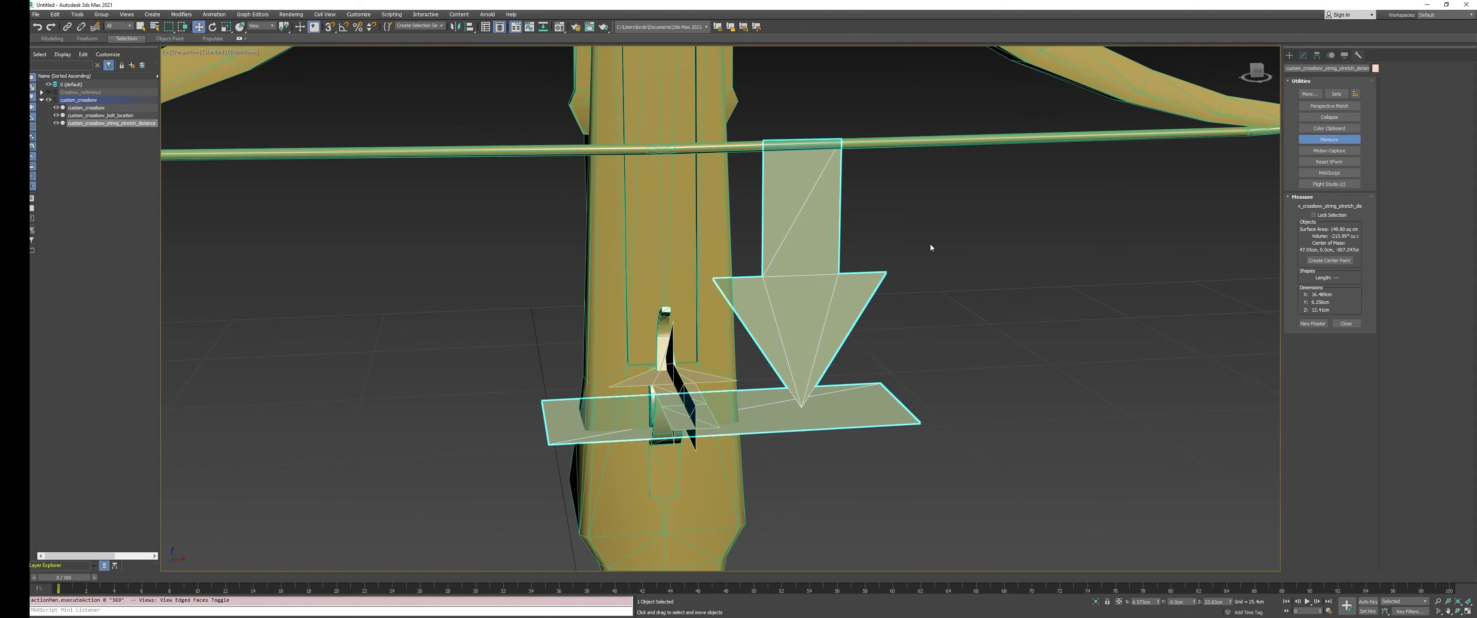
# Select the custom crossbow mesh and pick the vertices at the middle of its string, using wireframe display
pyautogui.click(945, 140)
pyautogui.click(1303, 56)
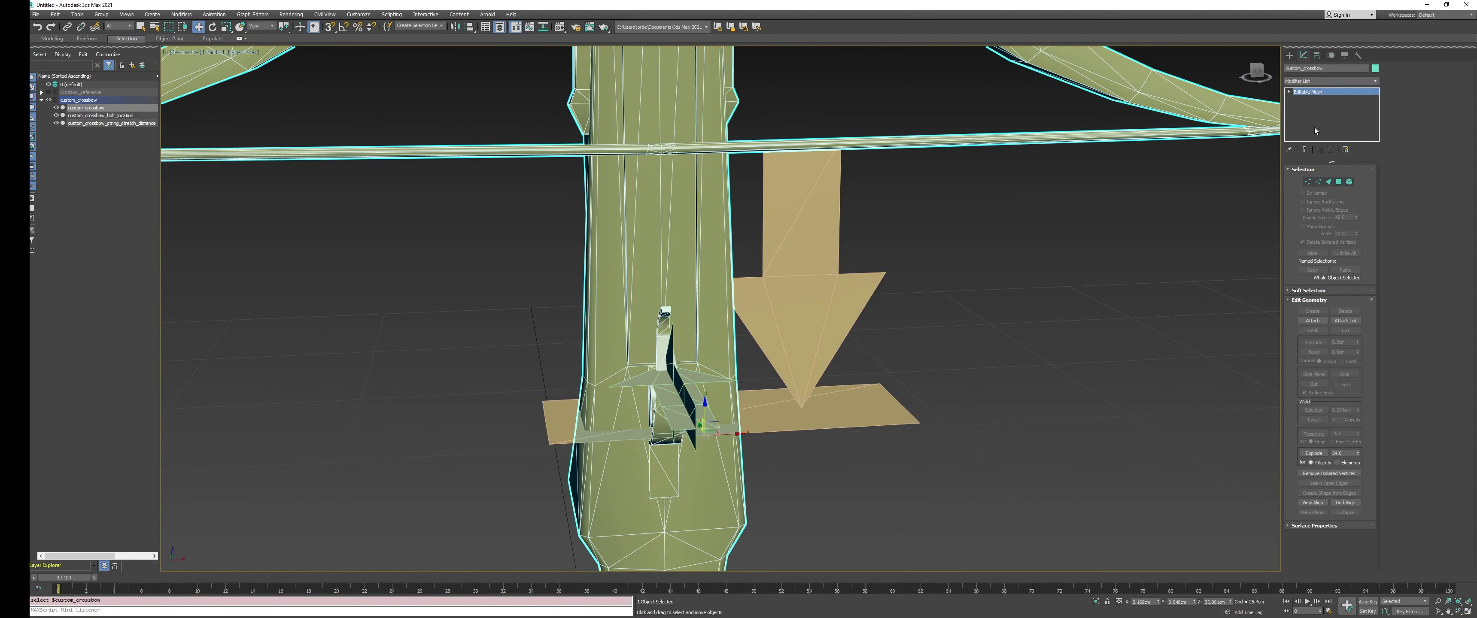
pyautogui.click(1308, 181)
pyautogui.press('F3')
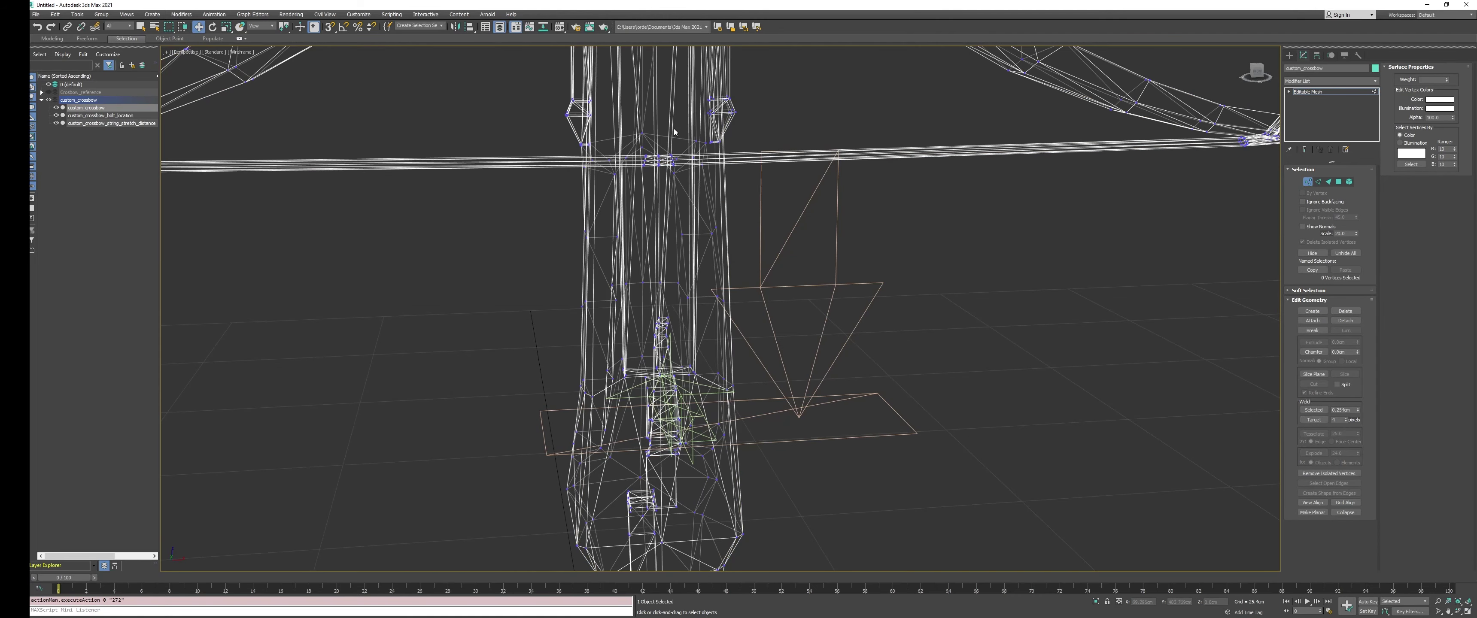
pyautogui.keyDown('alt'); pyautogui.moveTo(727, 124); pyautogui.dragTo(665, 114, button='middle'); pyautogui.keyUp('alt')
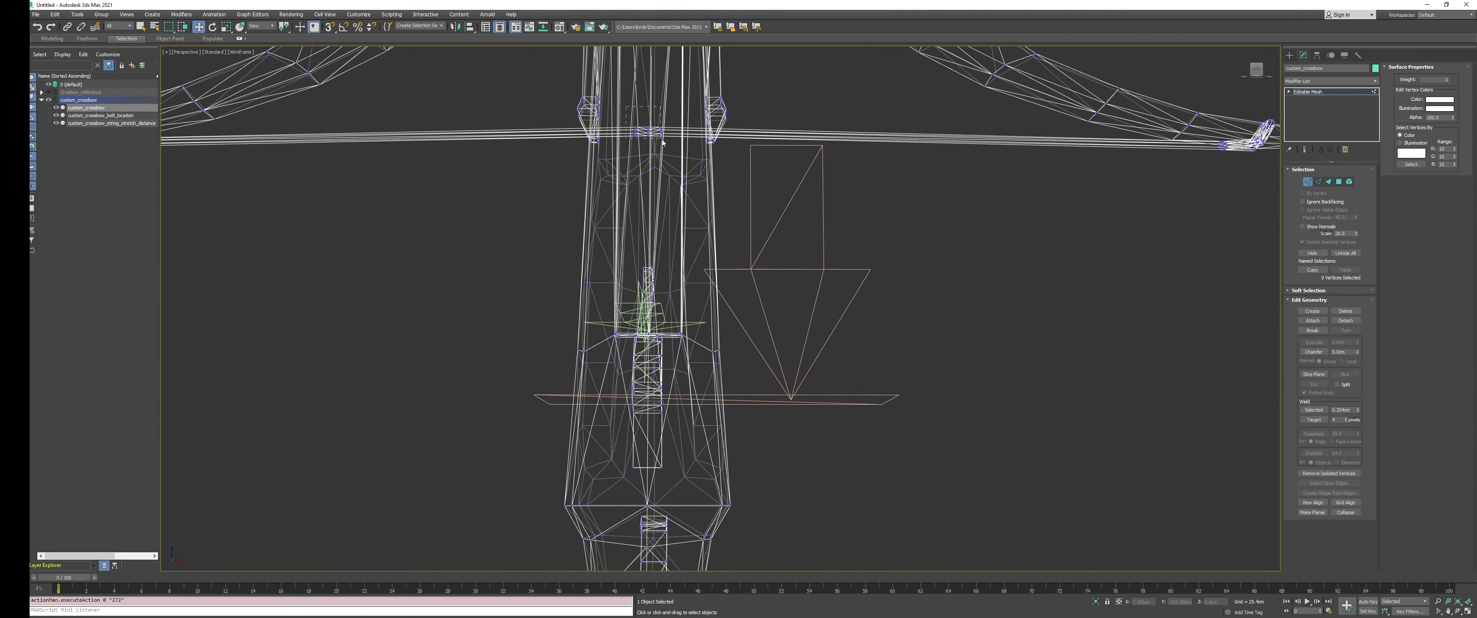
pyautogui.click(662, 143)
pyautogui.press('F3')
# Set the selected middle string vertices' colour to cyan by changing the green value, and inspect them from a nearby angle
pyautogui.click(1438, 100)
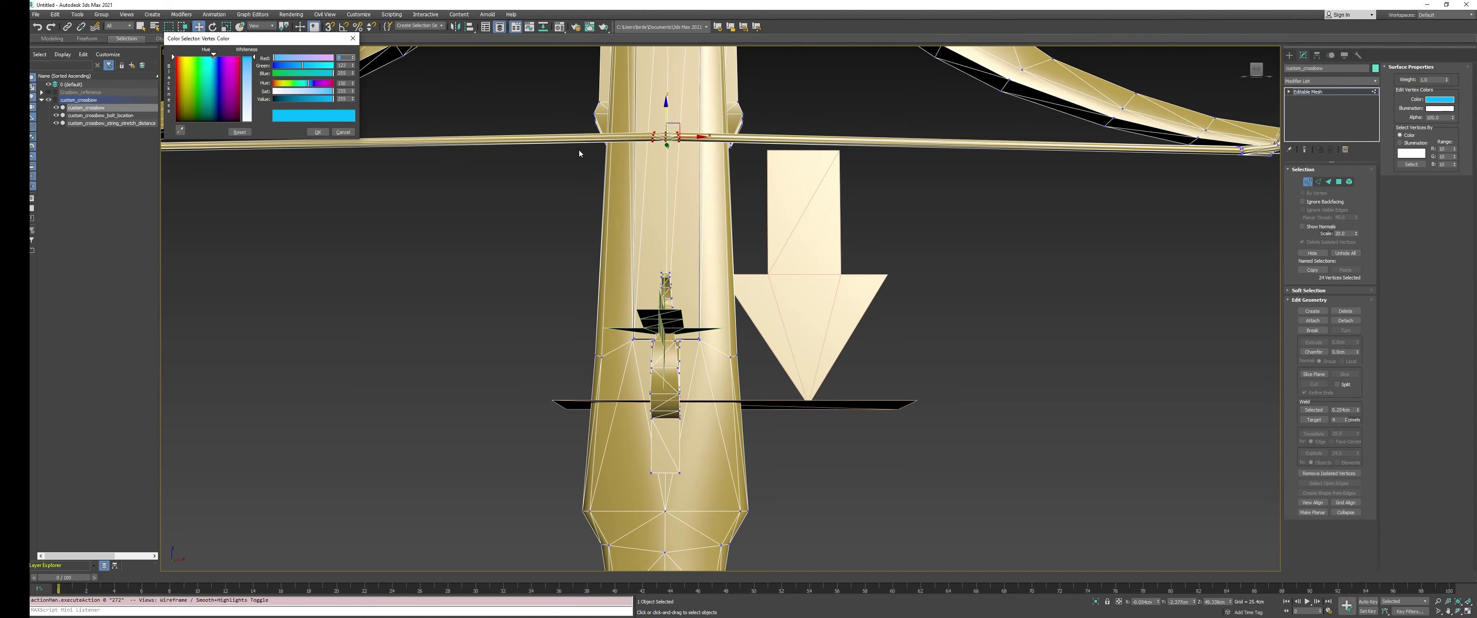
pyautogui.moveTo(605, 162); pyautogui.dragTo(657, 176, button='middle')
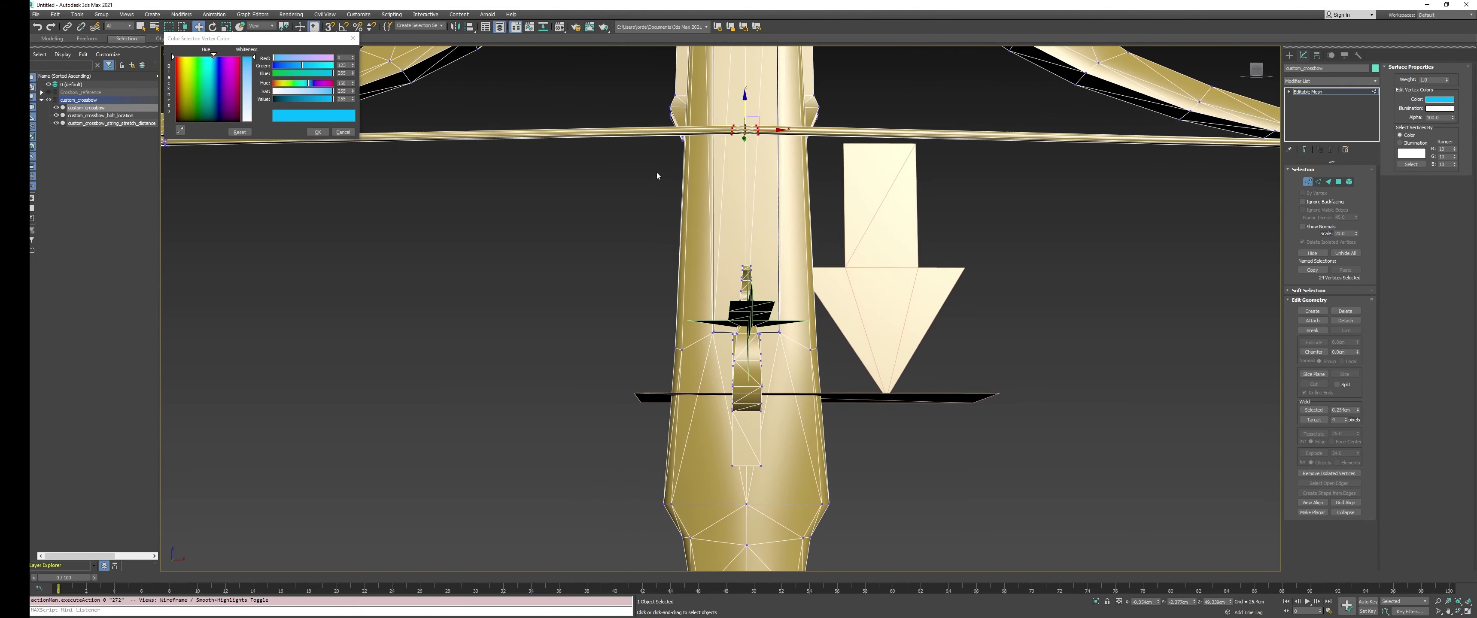
pyautogui.click(352, 63)
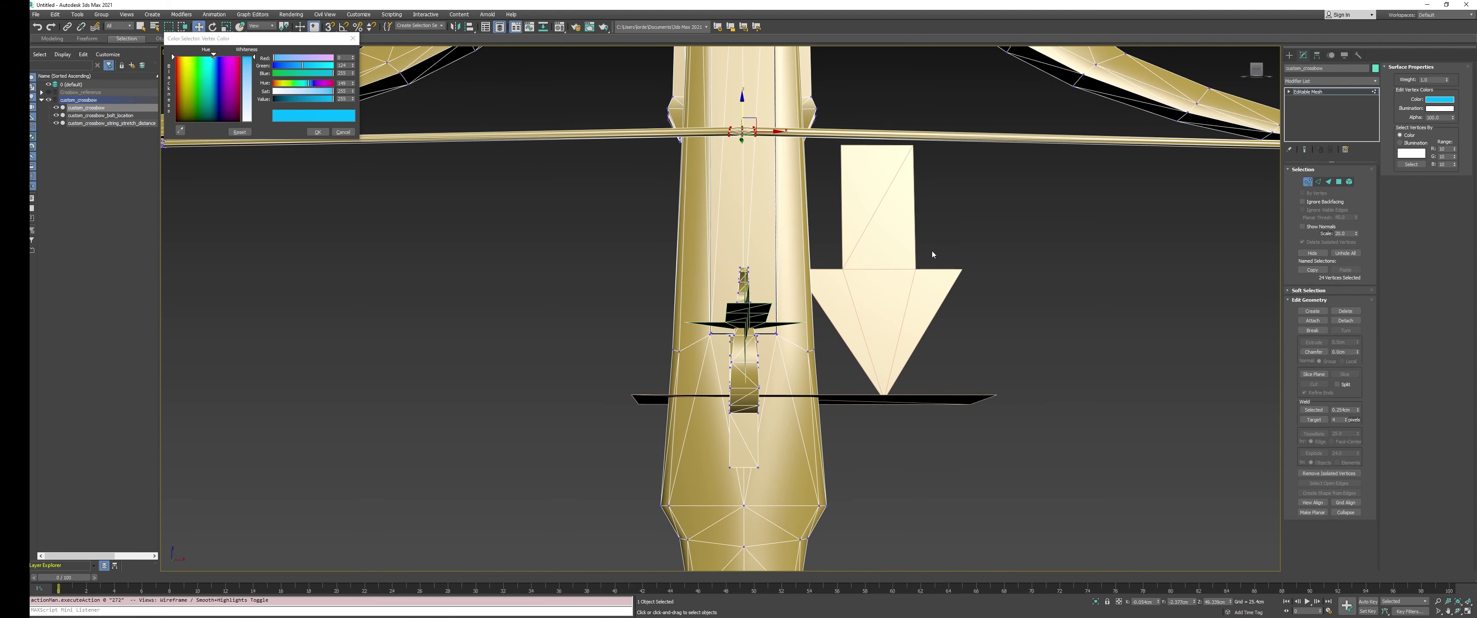
pyautogui.doubleClick(346, 65)
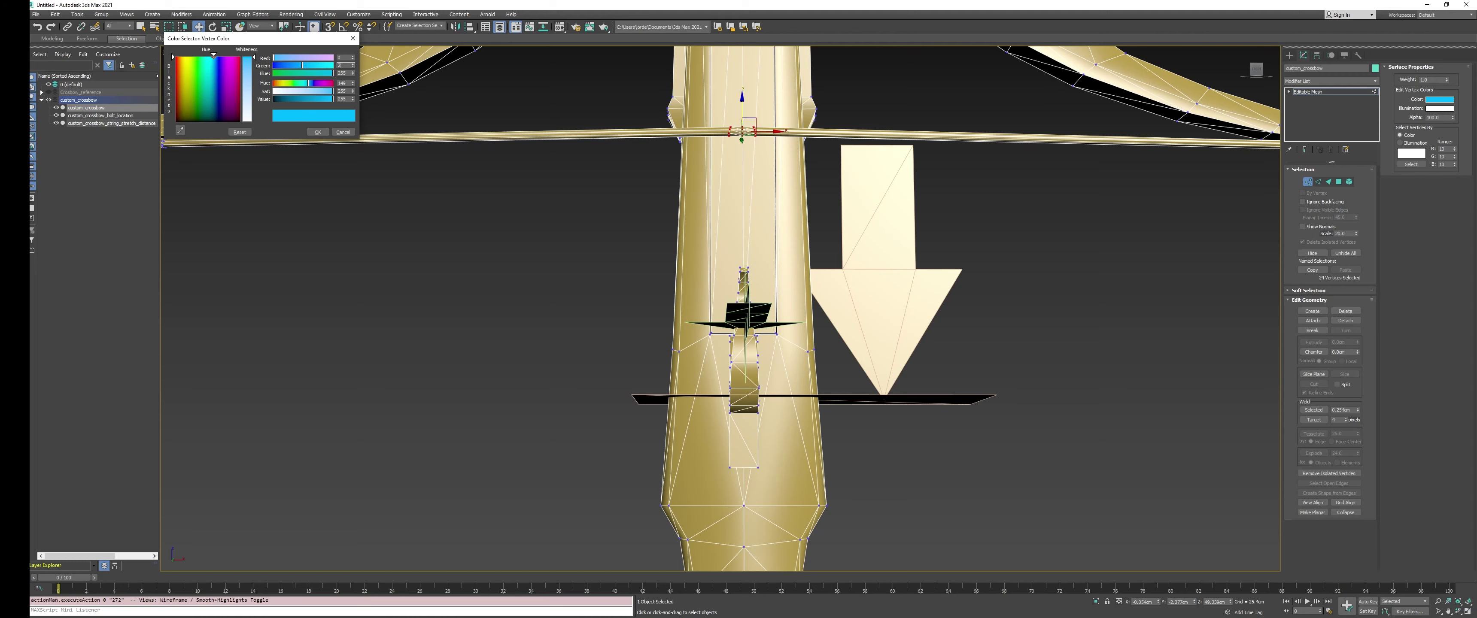
pyautogui.press('Return')
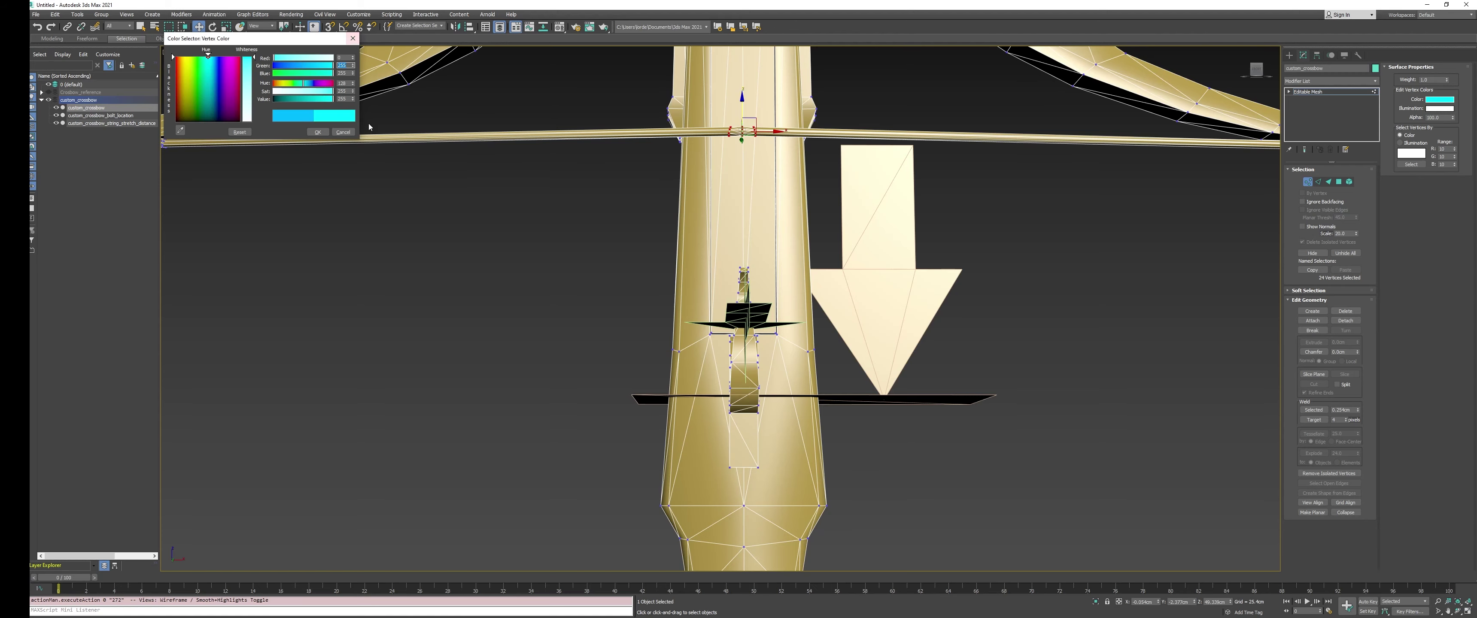
pyautogui.click(324, 135)
pyautogui.keyDown('alt'); pyautogui.moveTo(792, 253); pyautogui.dragTo(735, 236, button='middle'); pyautogui.keyUp('alt')
pyautogui.moveTo(790, 318); pyautogui.dragTo(779, 250, button='middle')
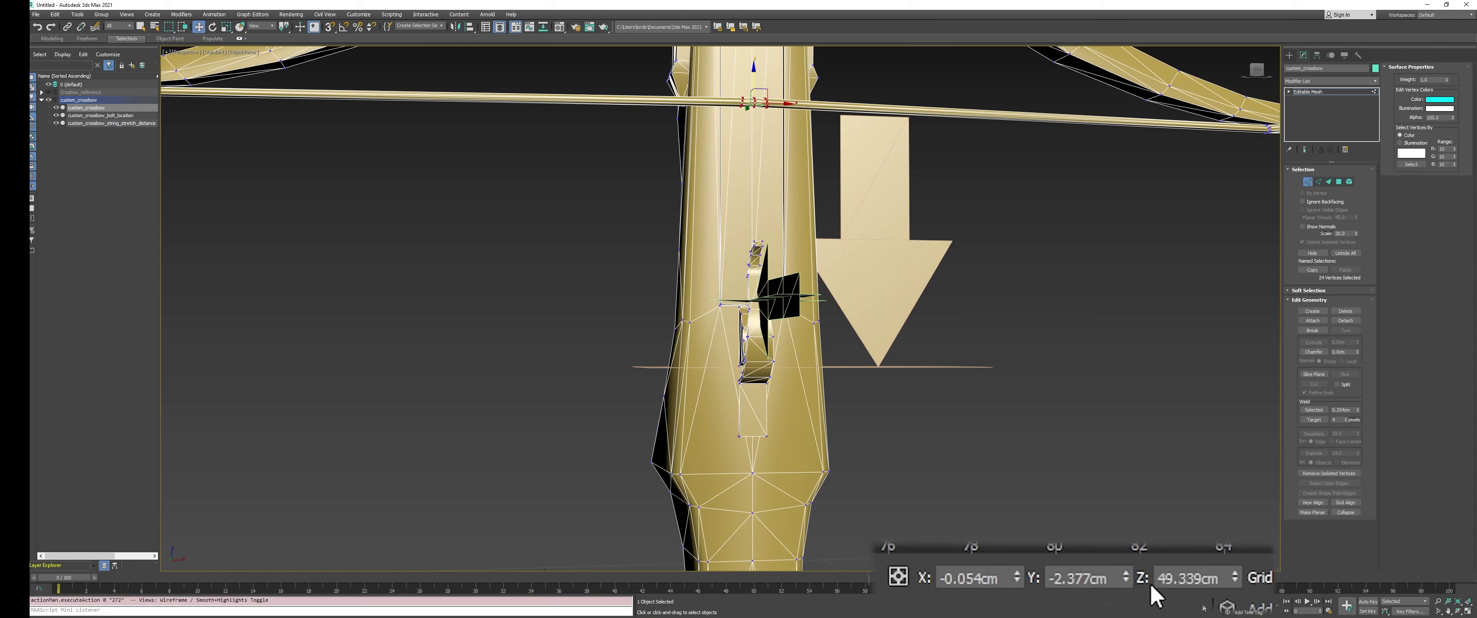
# Try pulling the selected middle string vertices about 25.5 cm down the stock, view the stretched string, and undo the move
pyautogui.scroll(-2, 766, 281)
pyautogui.moveTo(765, 281); pyautogui.dragTo(768, 229, button='middle')
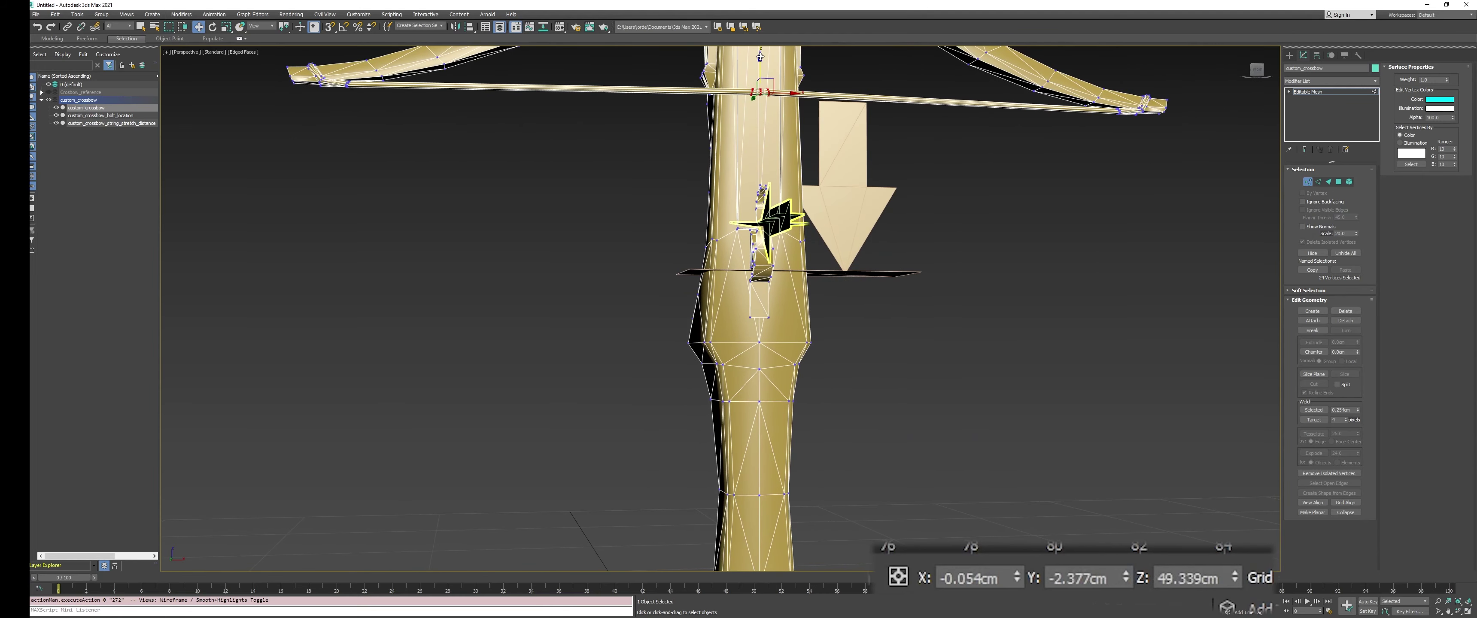
pyautogui.moveTo(760, 62); pyautogui.dragTo(776, 425)
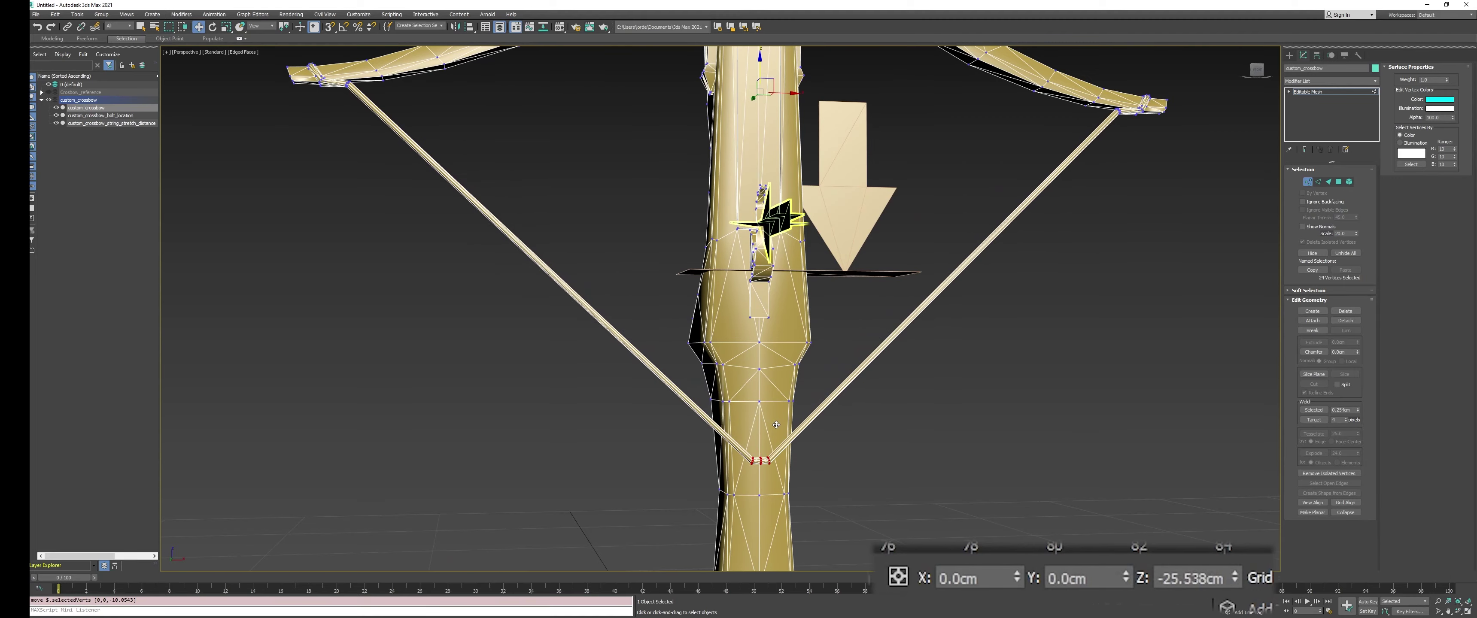
pyautogui.keyDown('alt'); pyautogui.moveTo(849, 399); pyautogui.dragTo(964, 321, button='middle'); pyautogui.keyUp('alt')
pyautogui.scroll(-5, 771, 408)
pyautogui.hotkey('ctrl', 'z')
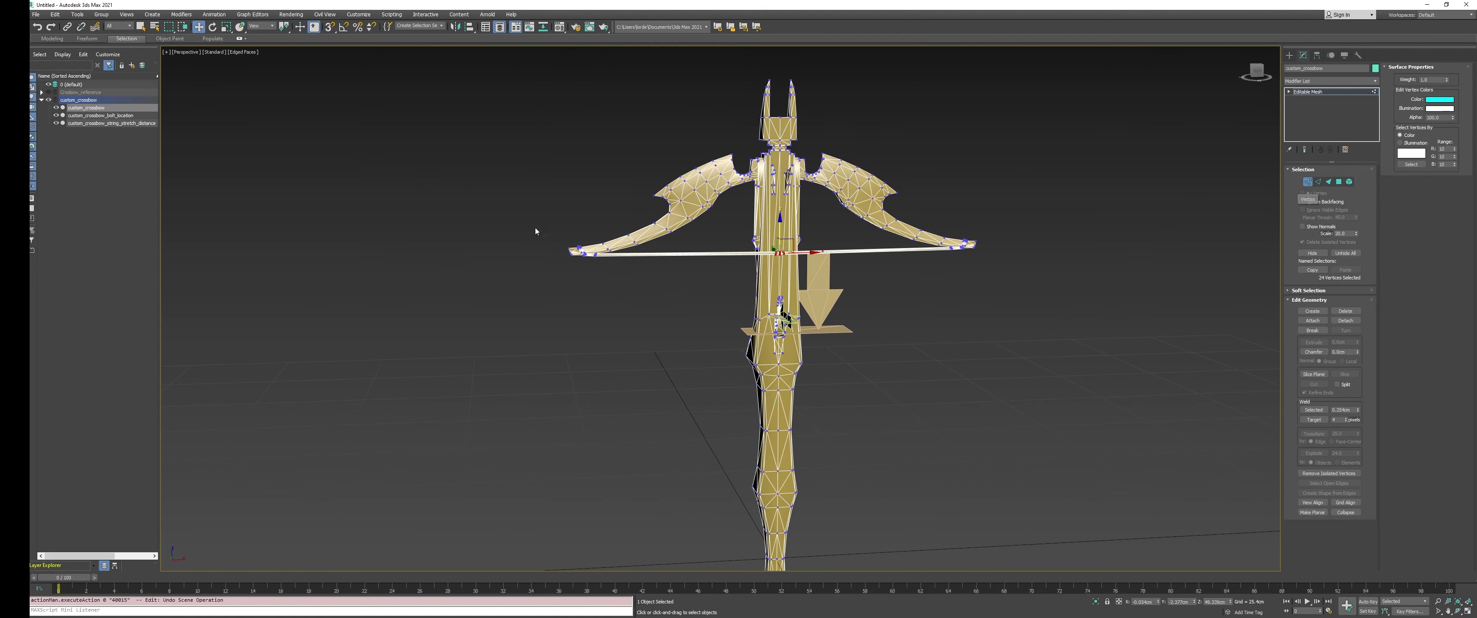
# Open the vertex colour selector for the selected middle string vertices and view the whole string
pyautogui.scroll(5, 651, 265)
pyautogui.moveTo(646, 238); pyautogui.dragTo(662, 292, button='middle')
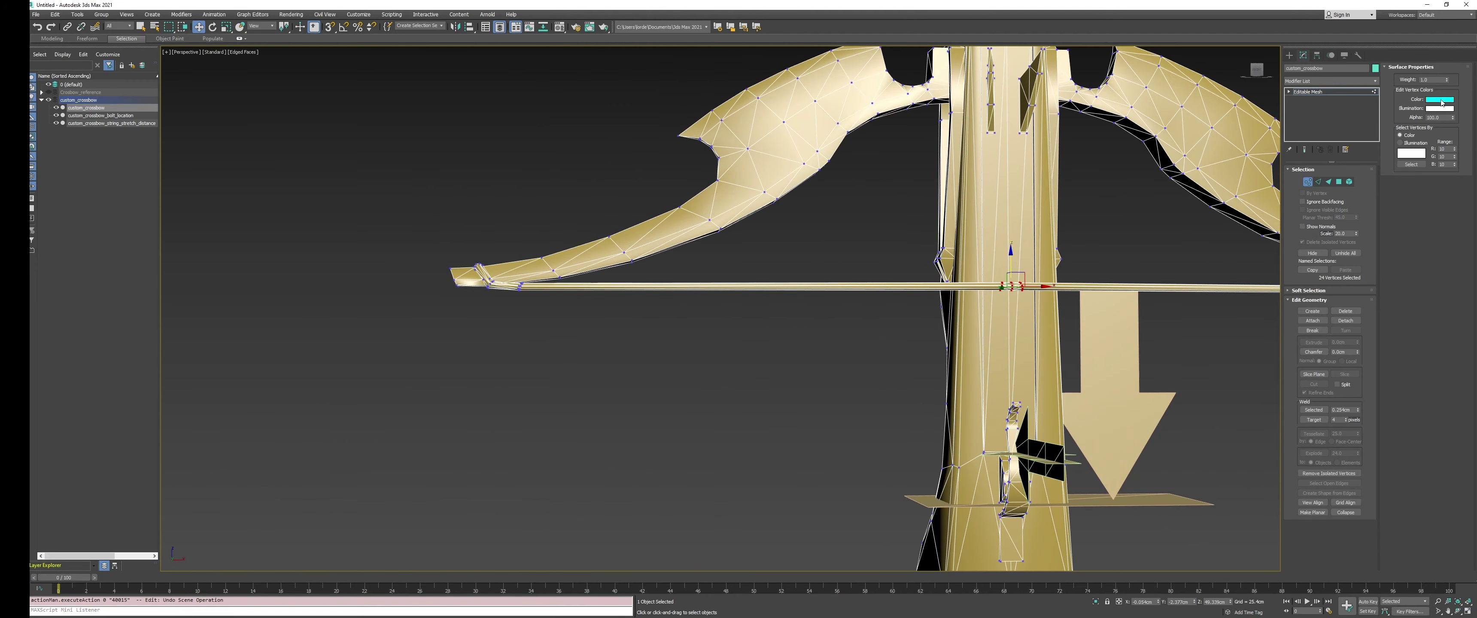
pyautogui.click(1442, 103)
pyautogui.scroll(-4, 822, 238)
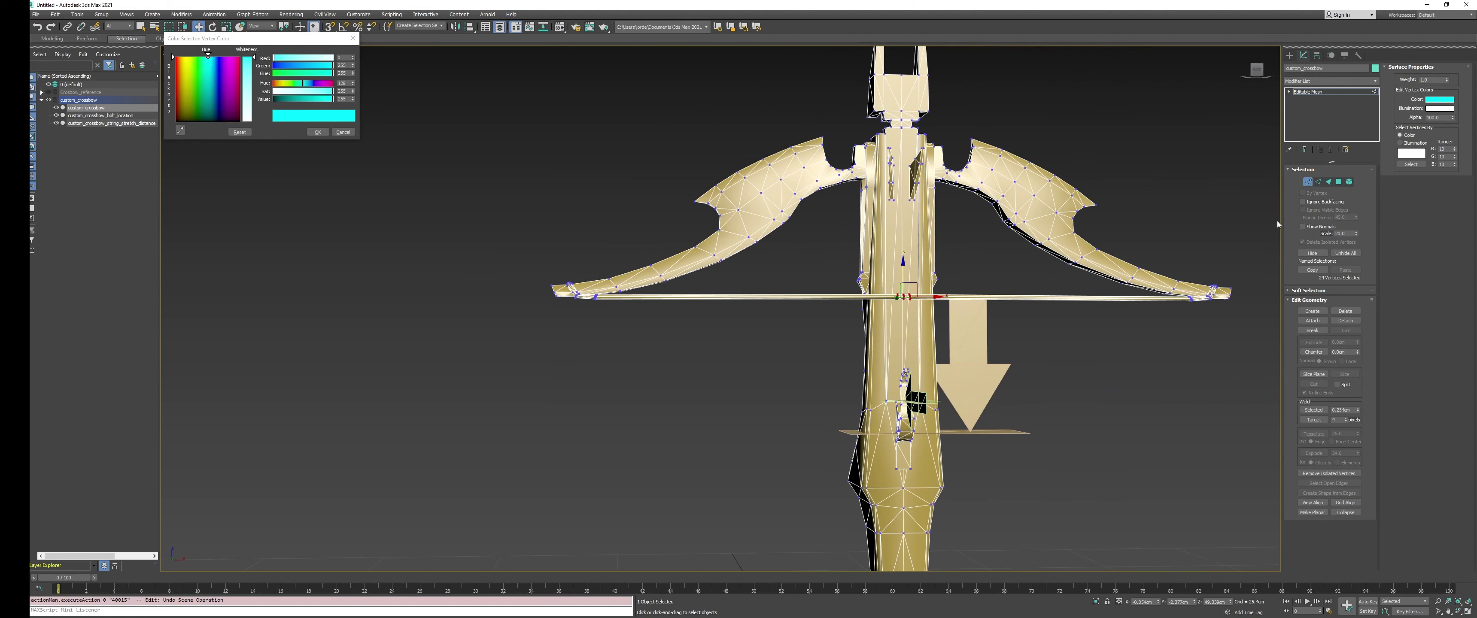
# Leave vertex editing and turn on vertex channel display in the custom crossbow's object properties, using by-object display settings
pyautogui.click(1309, 182)
pyautogui.rightClick(787, 270)
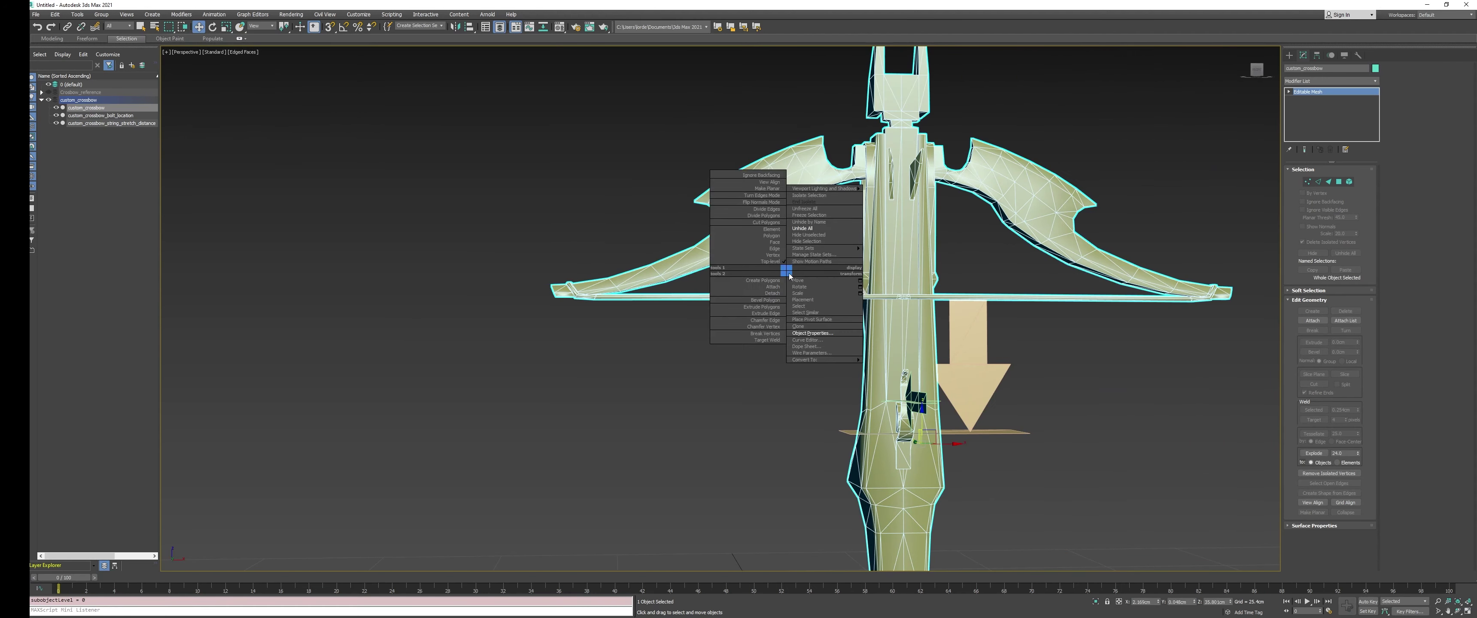
pyautogui.click(822, 337)
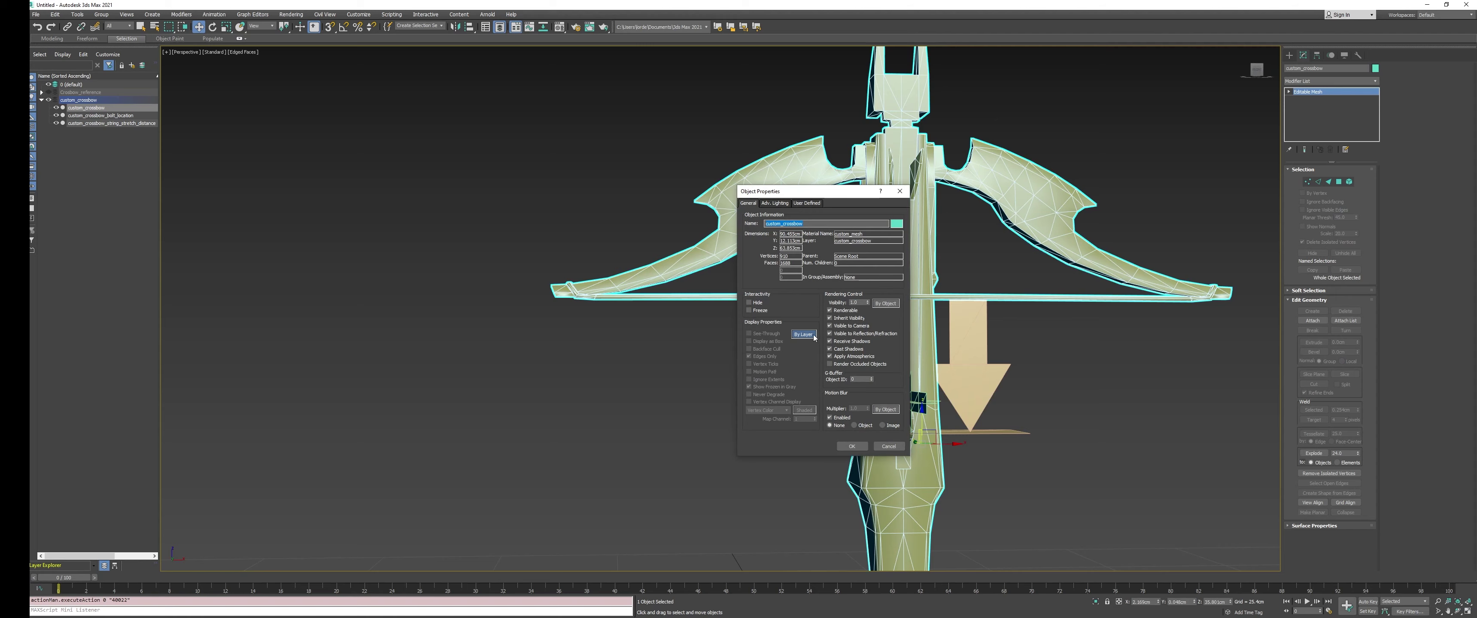
pyautogui.click(812, 335)
pyautogui.click(766, 402)
pyautogui.click(850, 445)
pyautogui.click(773, 306)
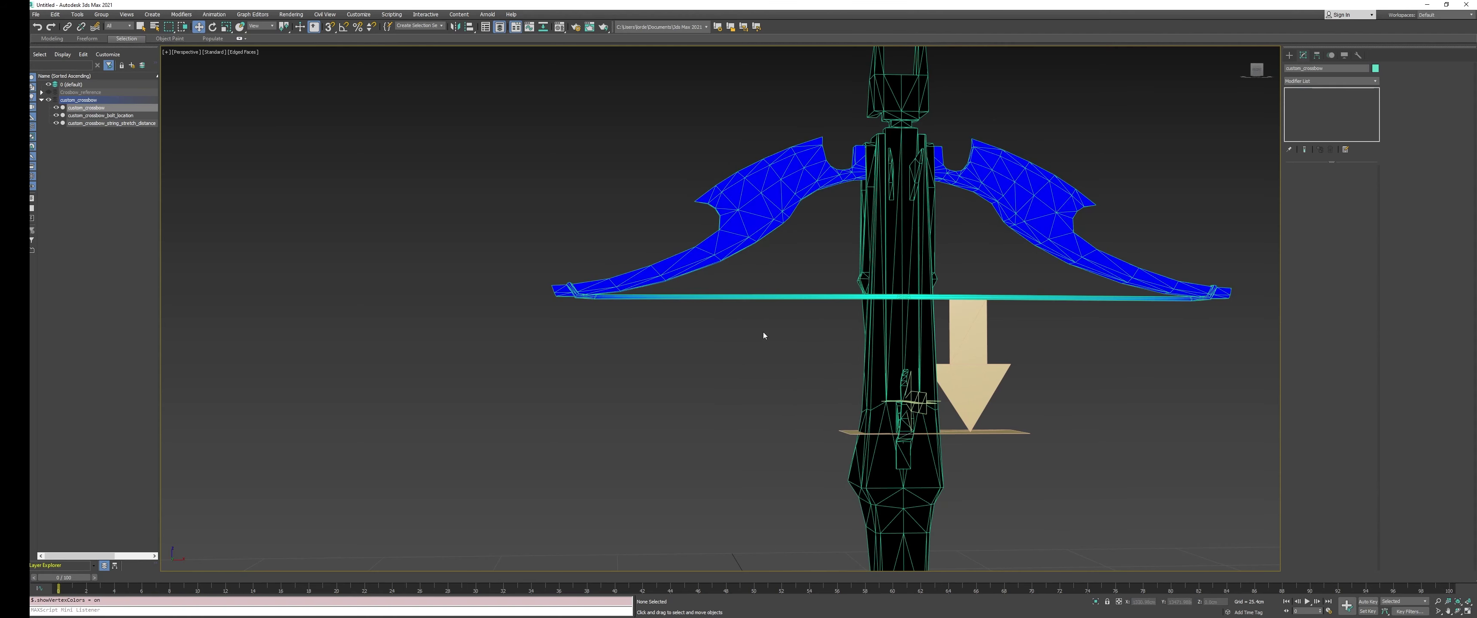
# Turn off edged faces and select one blue limb of the custom crossbow as an element
pyautogui.keyDown('alt'); pyautogui.moveTo(773, 308); pyautogui.dragTo(797, 304, button='middle'); pyautogui.keyUp('alt')
pyautogui.press('F4')
pyautogui.click(1054, 169)
pyautogui.keyDown('alt'); pyautogui.moveTo(1054, 169); pyautogui.dragTo(1054, 192, button='middle'); pyautogui.keyUp('alt')
pyautogui.moveTo(1054, 191); pyautogui.dragTo(843, 202, button='middle')
pyautogui.click(1349, 182)
pyautogui.click(923, 180)
# Clear the limb selection and examine the vertex colours across the crossbow's limbs, string and stock
pyautogui.scroll(5, 667, 163)
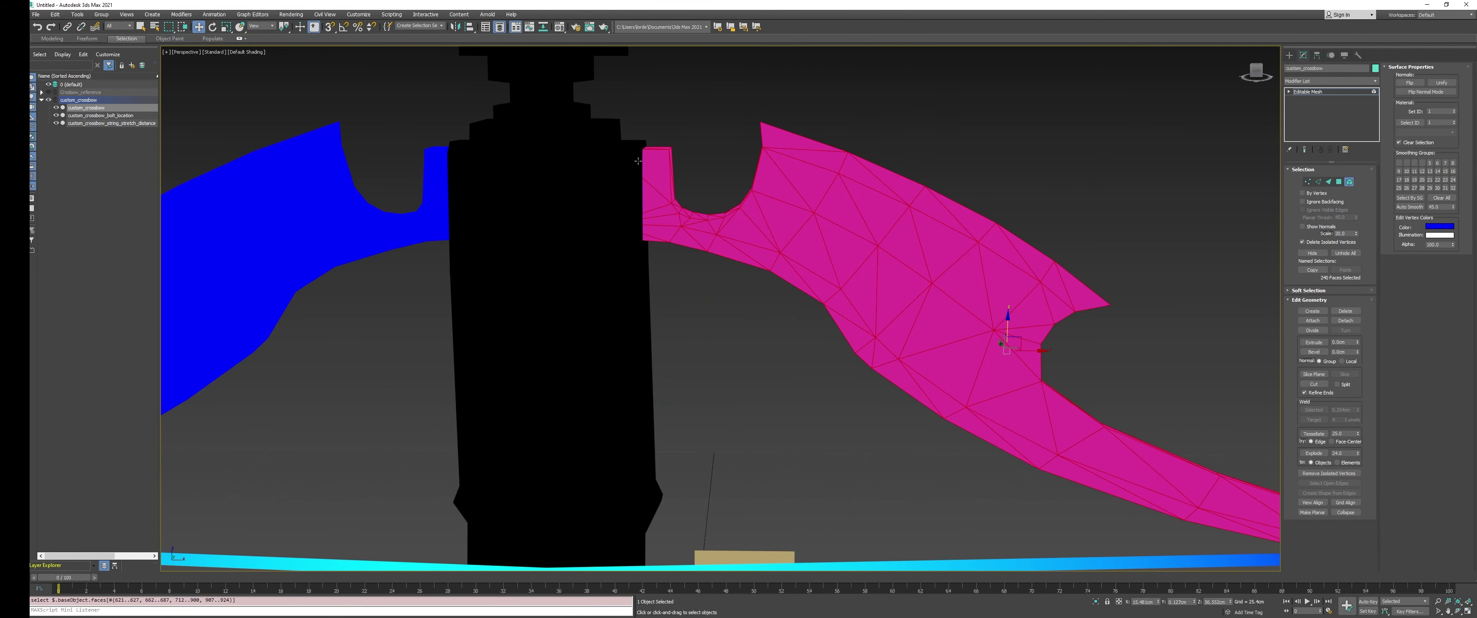
pyautogui.click(664, 147)
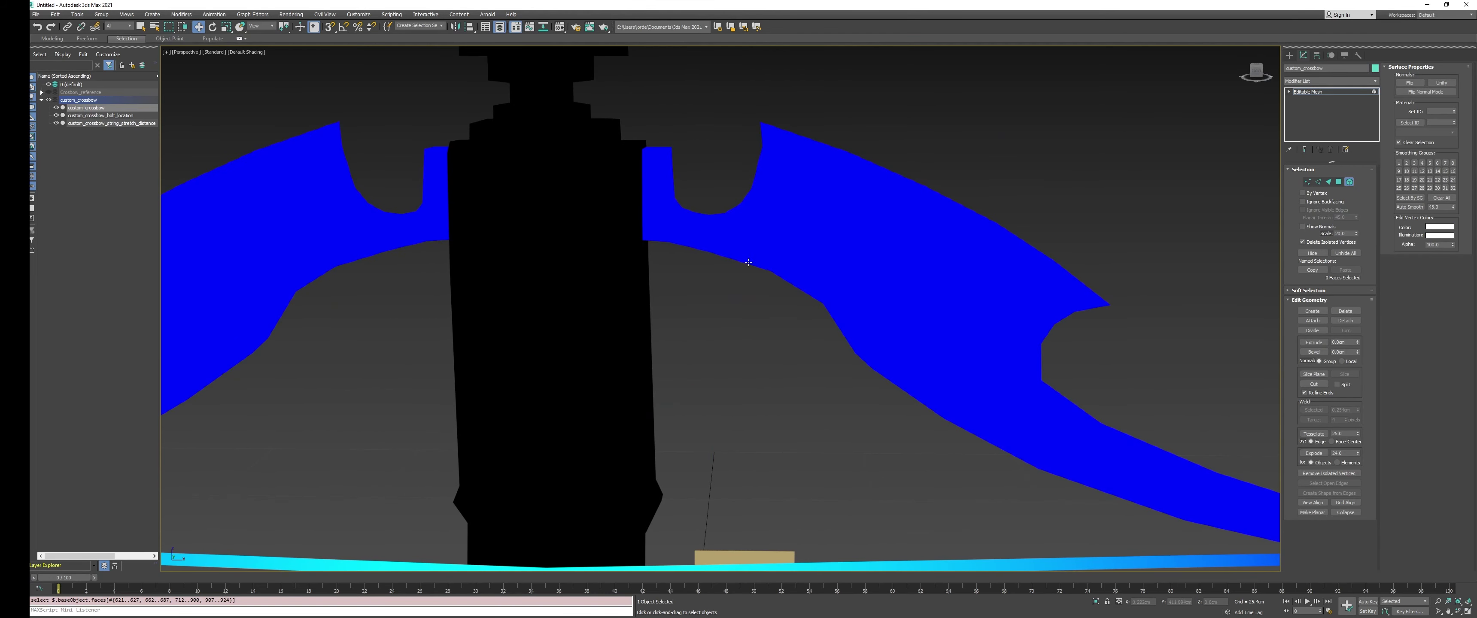
pyautogui.moveTo(1092, 413); pyautogui.dragTo(454, 100, button='middle')
pyautogui.scroll(-10, 1097, 398)
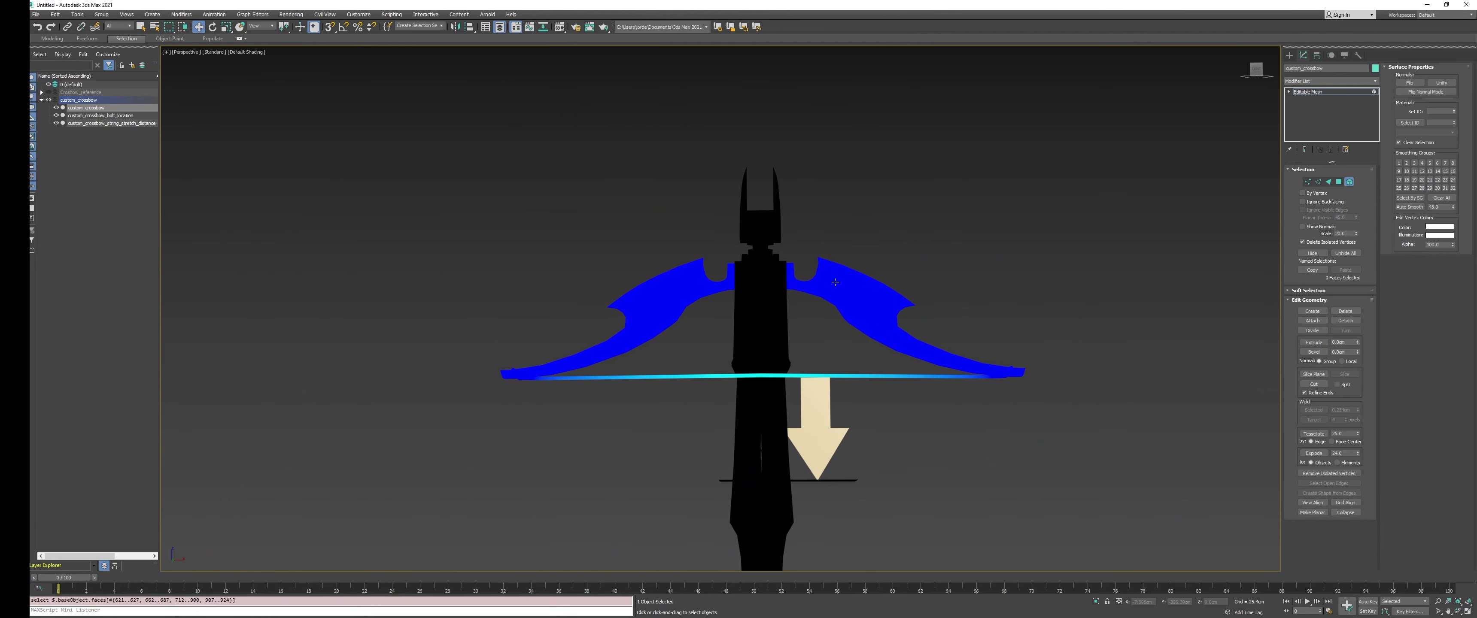
pyautogui.moveTo(805, 271); pyautogui.dragTo(785, 249, button='middle')
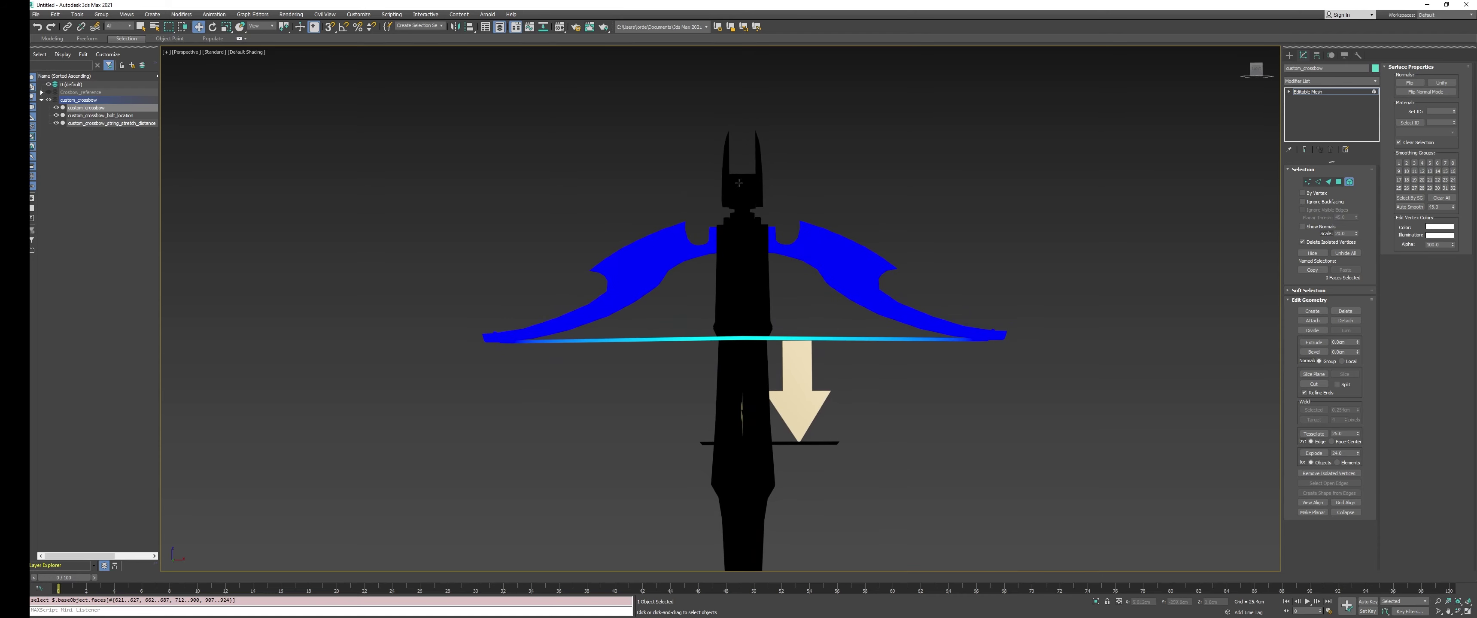
pyautogui.moveTo(741, 516); pyautogui.dragTo(739, 492, button='middle')
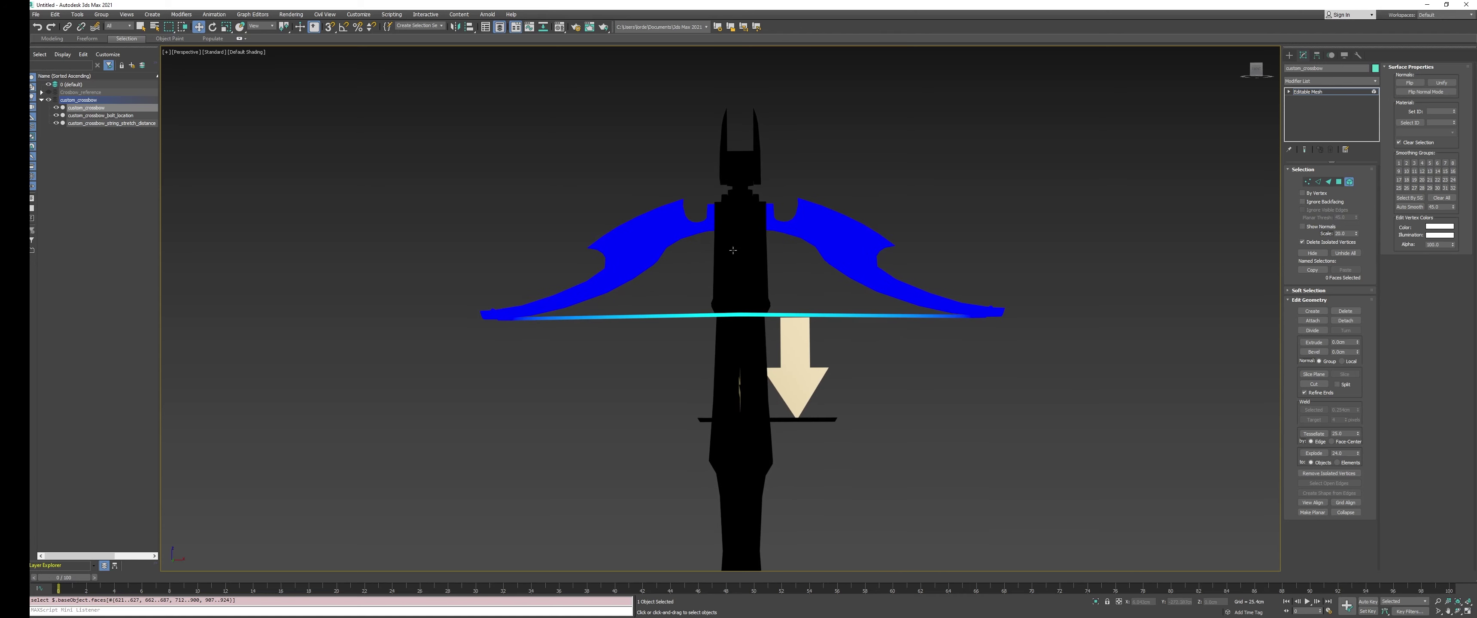
pyautogui.scroll(5, 733, 250)
# Select the limb vertices beside the stock at vertex level, and undo a slight move of them
pyautogui.click(691, 168)
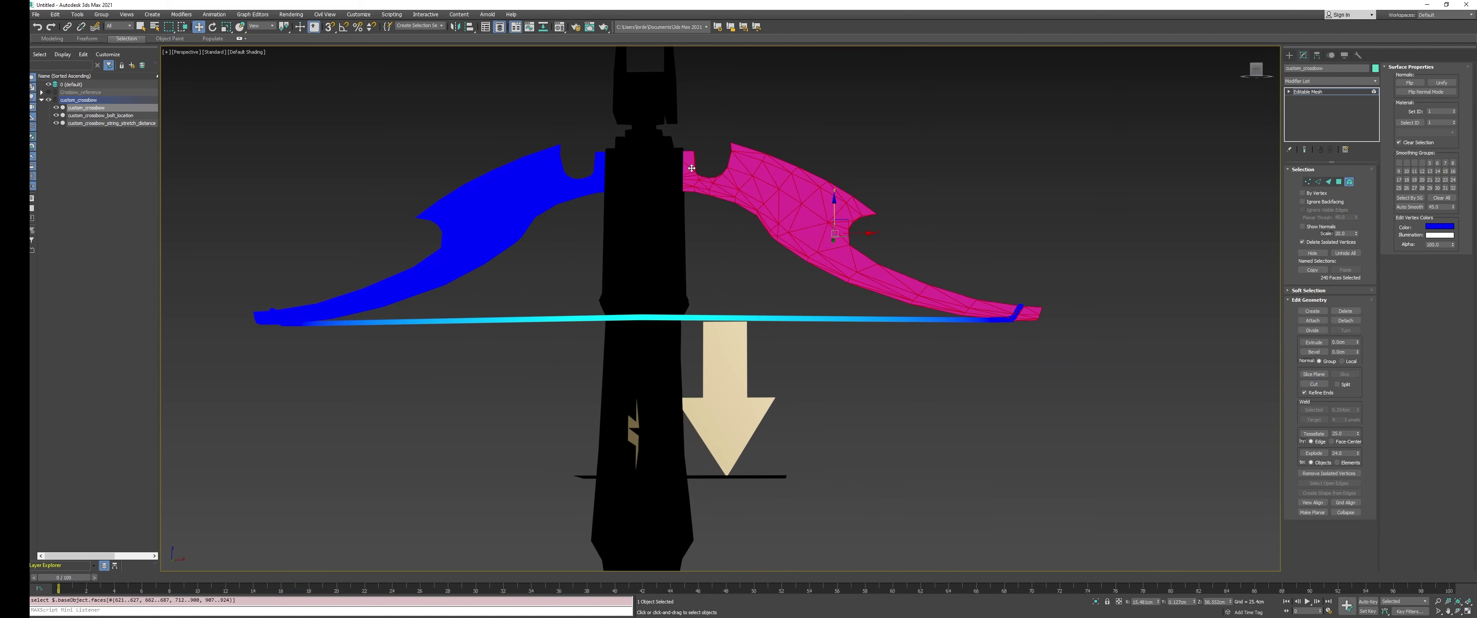
pyautogui.click(1308, 182)
pyautogui.scroll(3, 753, 166)
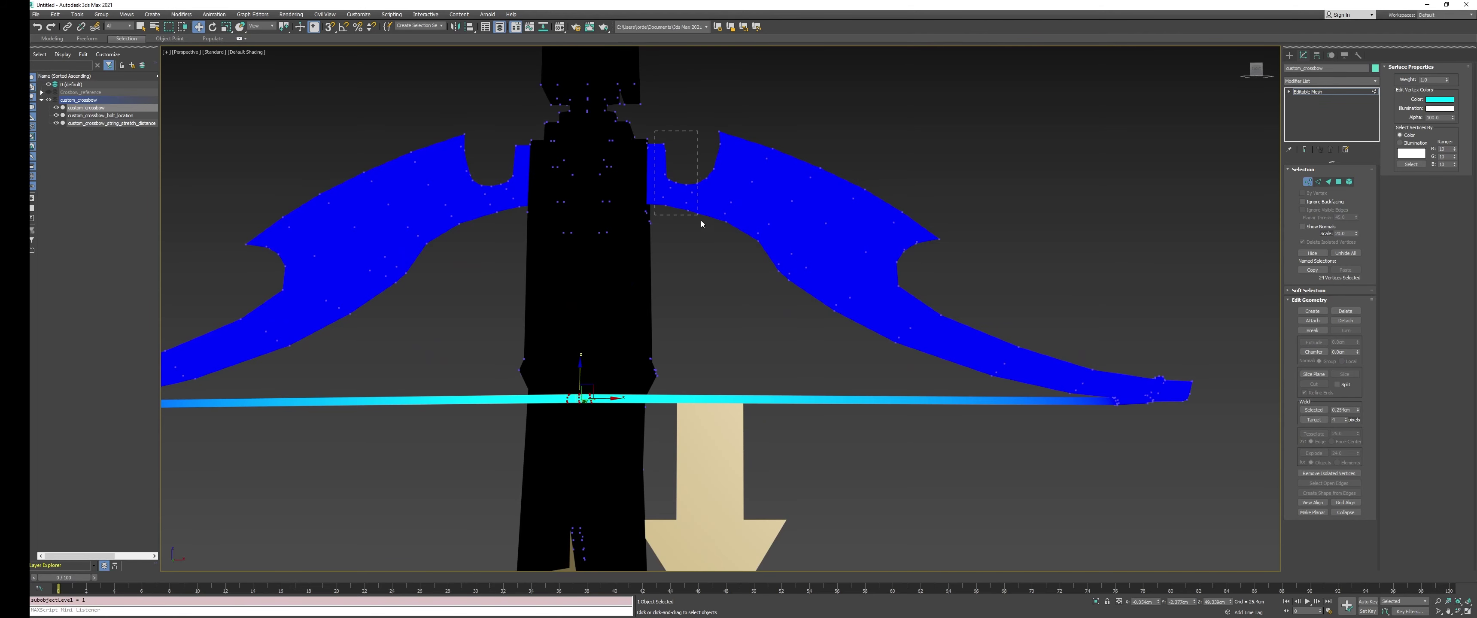
pyautogui.moveTo(703, 225); pyautogui.dragTo(703, 233)
pyautogui.moveTo(719, 205); pyautogui.dragTo(713, 207, button='middle')
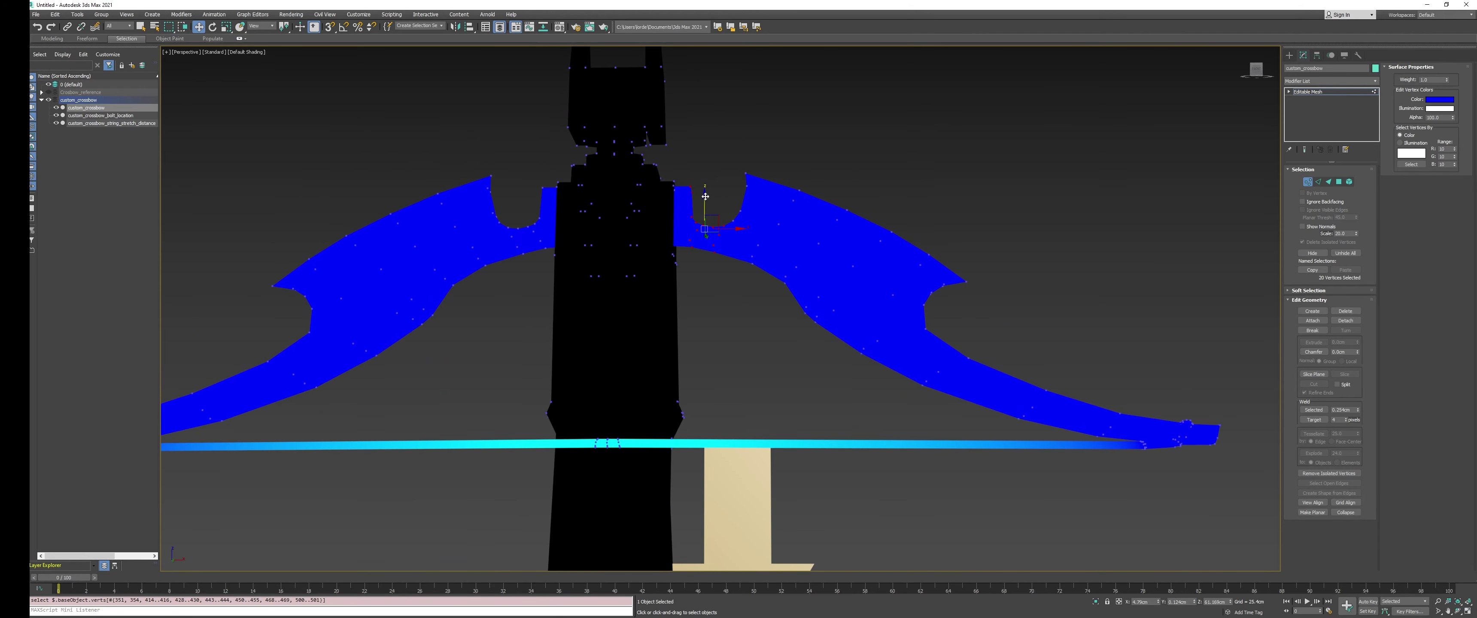
pyautogui.moveTo(706, 196); pyautogui.dragTo(706, 198)
pyautogui.hotkey('ctrl', 'z')
# Select the blue vertices of the outer limb through to its tip and inspect them
pyautogui.moveTo(1013, 378); pyautogui.dragTo(1012, 298, button='middle')
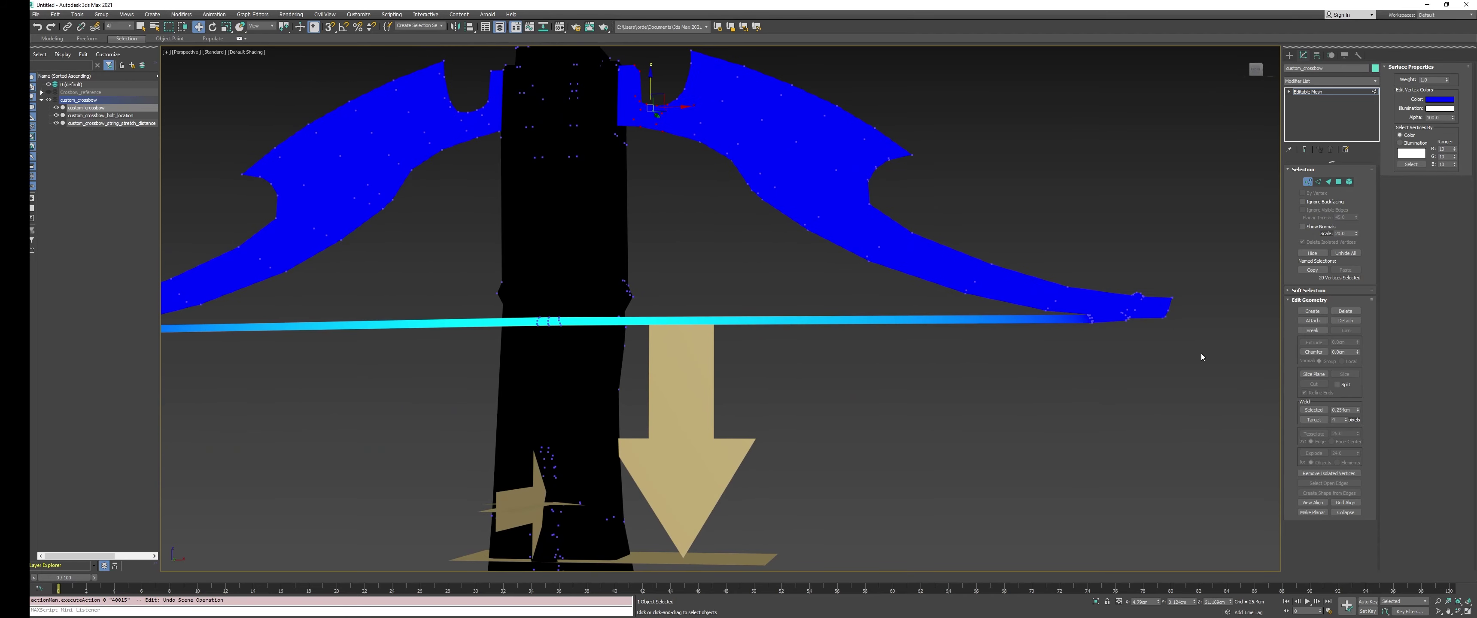
pyautogui.moveTo(787, 95); pyautogui.dragTo(778, 91)
pyautogui.moveTo(865, 84); pyautogui.dragTo(870, 160, button='middle')
pyautogui.moveTo(1146, 277); pyautogui.dragTo(1150, 243, button='middle')
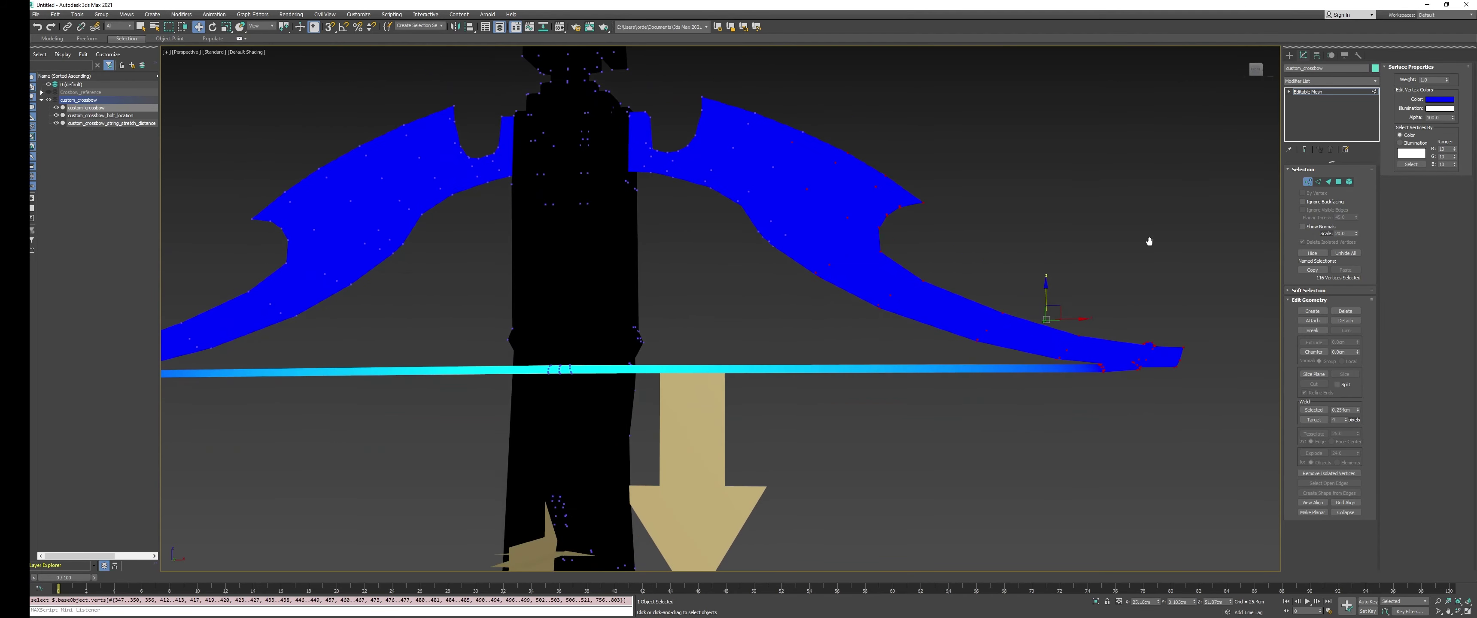
pyautogui.moveTo(995, 272); pyautogui.dragTo(894, 221, button='middle')
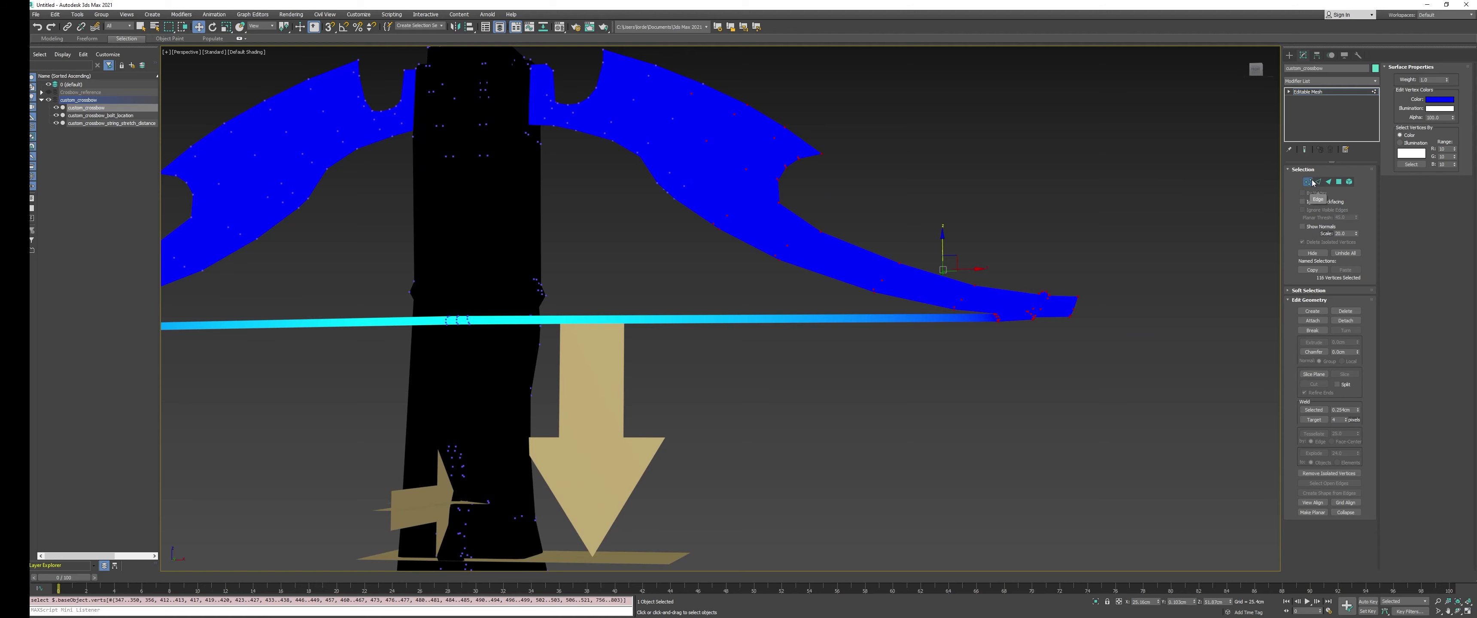
pyautogui.moveTo(964, 292); pyautogui.dragTo(1020, 280, button='middle')
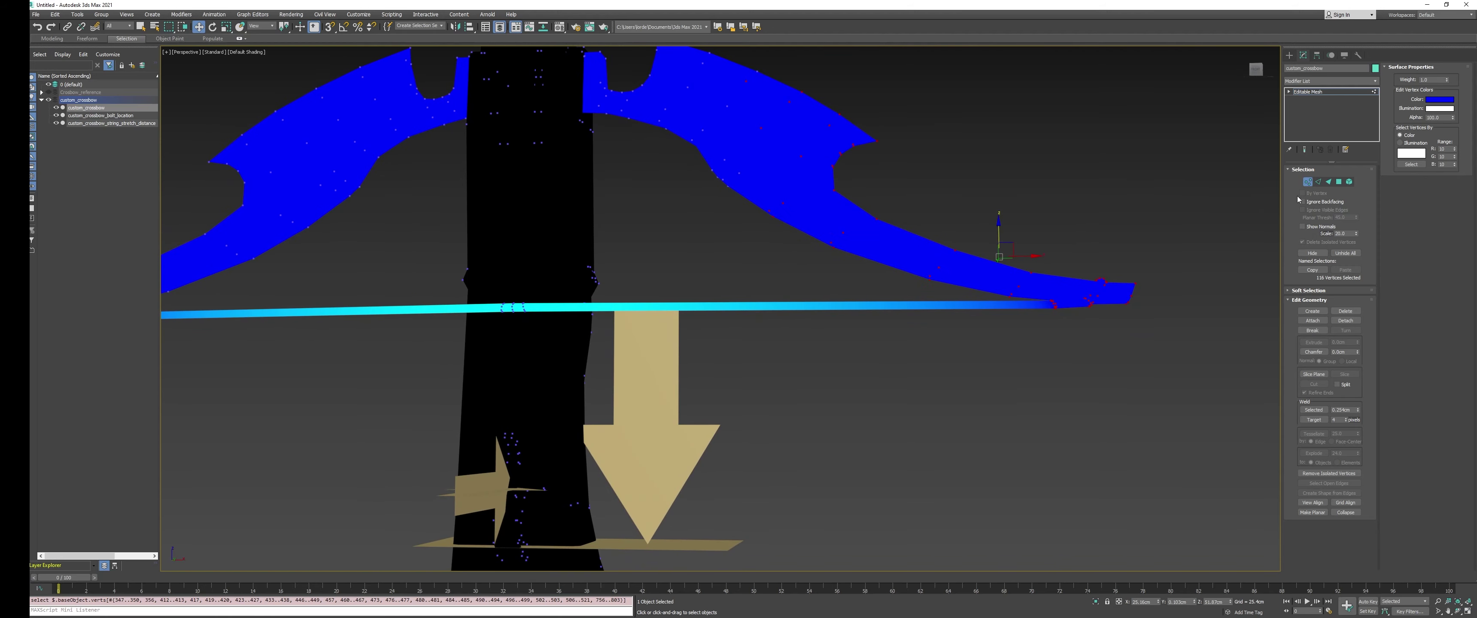
# Reselect the vertices at the middle of the crossbow string using wireframe display, and return to shaded display
pyautogui.keyDown('alt'); pyautogui.moveTo(436, 278); pyautogui.dragTo(584, 287, button='middle'); pyautogui.keyUp('alt')
pyautogui.scroll(2, 583, 288)
pyautogui.press('F3')
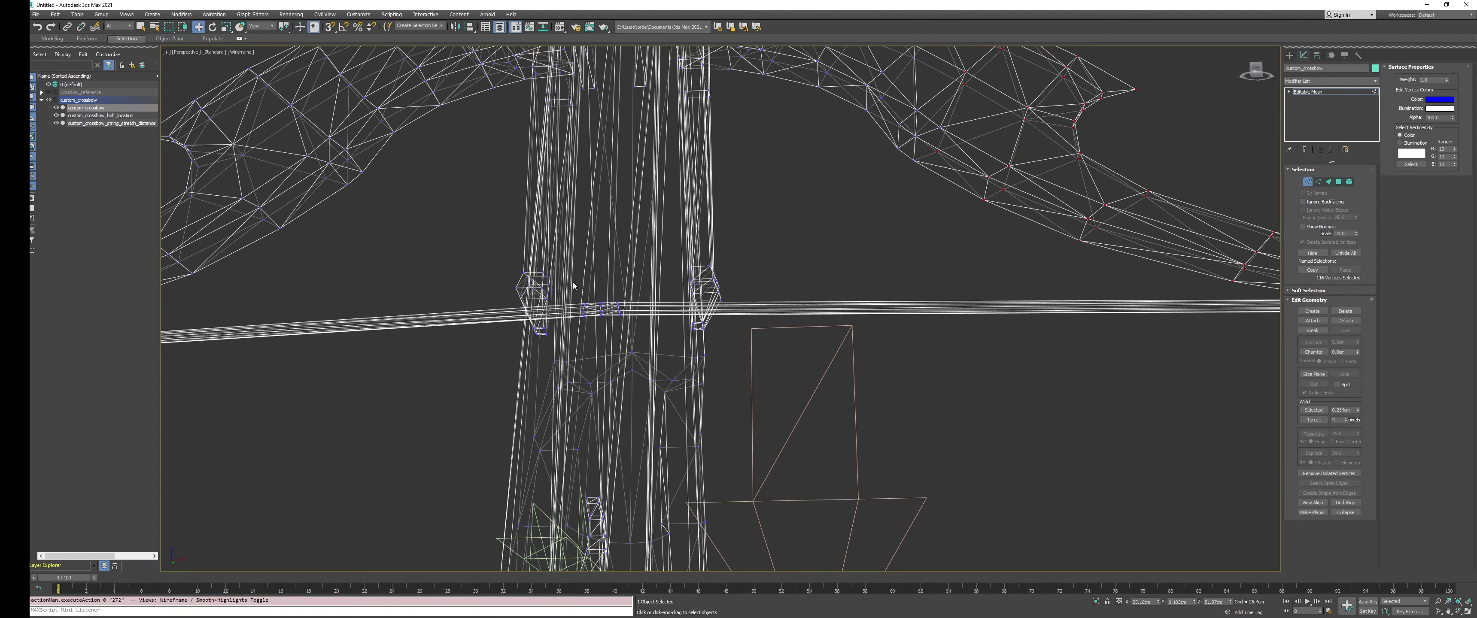
pyautogui.moveTo(629, 334); pyautogui.dragTo(630, 335)
pyautogui.press('F3')
pyautogui.moveTo(595, 304)
pyautogui.mouseDown(button='middle')
pyautogui.moveTo(623, 245)
pyautogui.moveTo(805, 290)
pyautogui.moveTo(695, 281)
pyautogui.moveTo(812, 285)
pyautogui.mouseUp(button='middle')
pyautogui.scroll(-4, 624, 244)
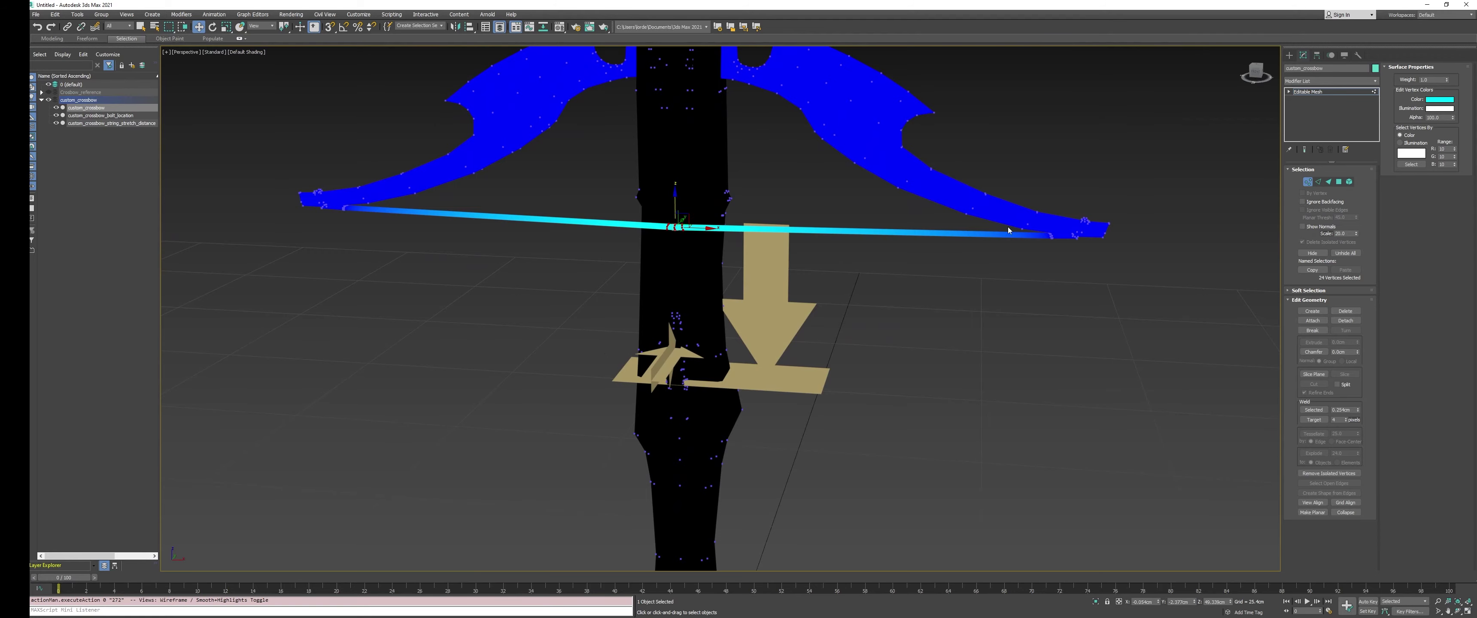
# Leave vertex editing and turn off vertex channel display in the custom crossbow's object properties
pyautogui.click(1308, 181)
pyautogui.keyDown('alt'); pyautogui.moveTo(928, 285); pyautogui.dragTo(796, 333, button='middle'); pyautogui.keyUp('alt')
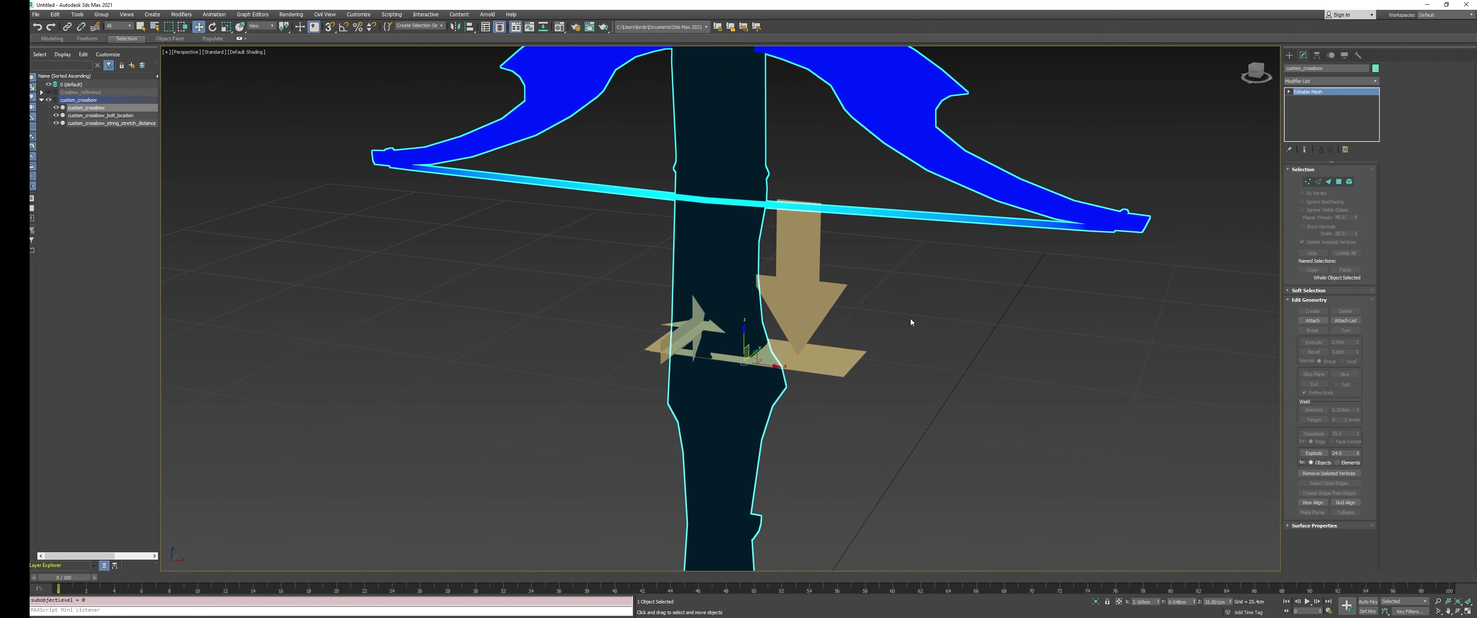
pyautogui.rightClick(911, 322)
pyautogui.click(935, 380)
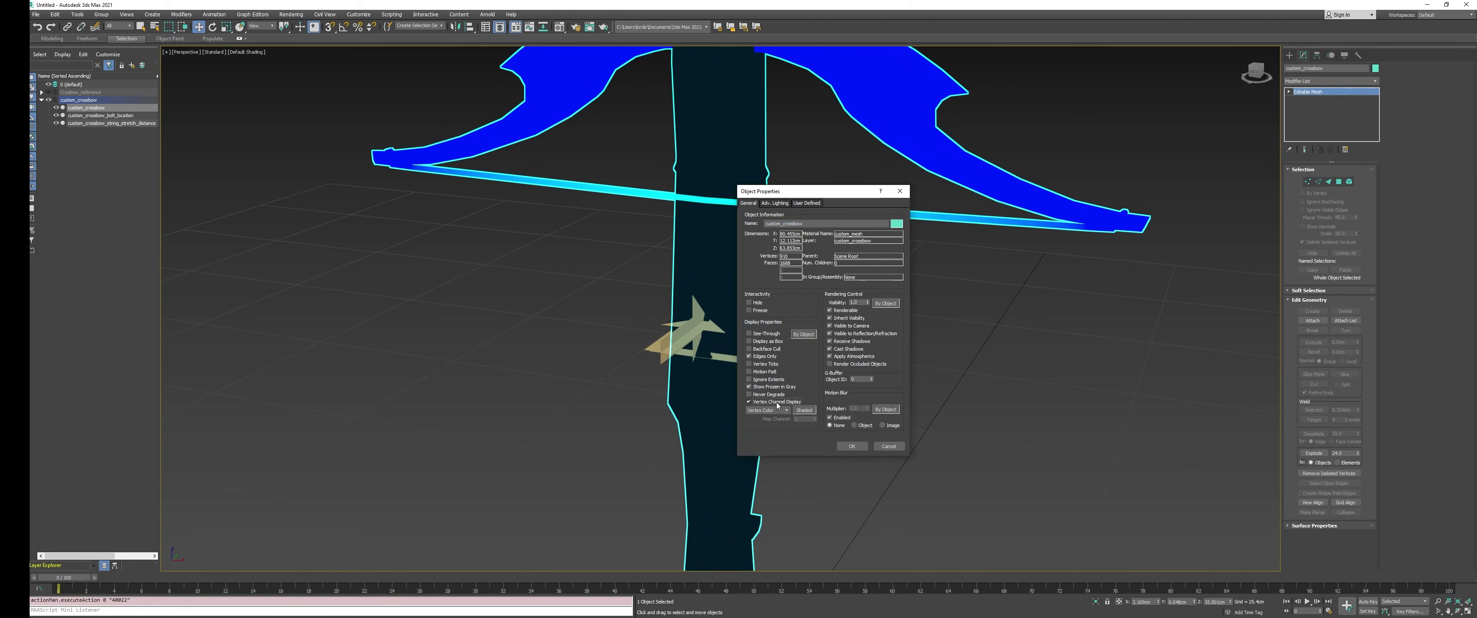
pyautogui.click(779, 404)
pyautogui.click(852, 446)
# Hide the custom crossbow's bolt location and string stretch distance markers, and select the crossbow mesh
pyautogui.keyDown('alt'); pyautogui.moveTo(651, 320); pyautogui.dragTo(783, 326, button='middle'); pyautogui.keyUp('alt')
pyautogui.click(814, 360)
pyautogui.keyDown('ctrl'); pyautogui.click(823, 323); pyautogui.keyUp('ctrl')
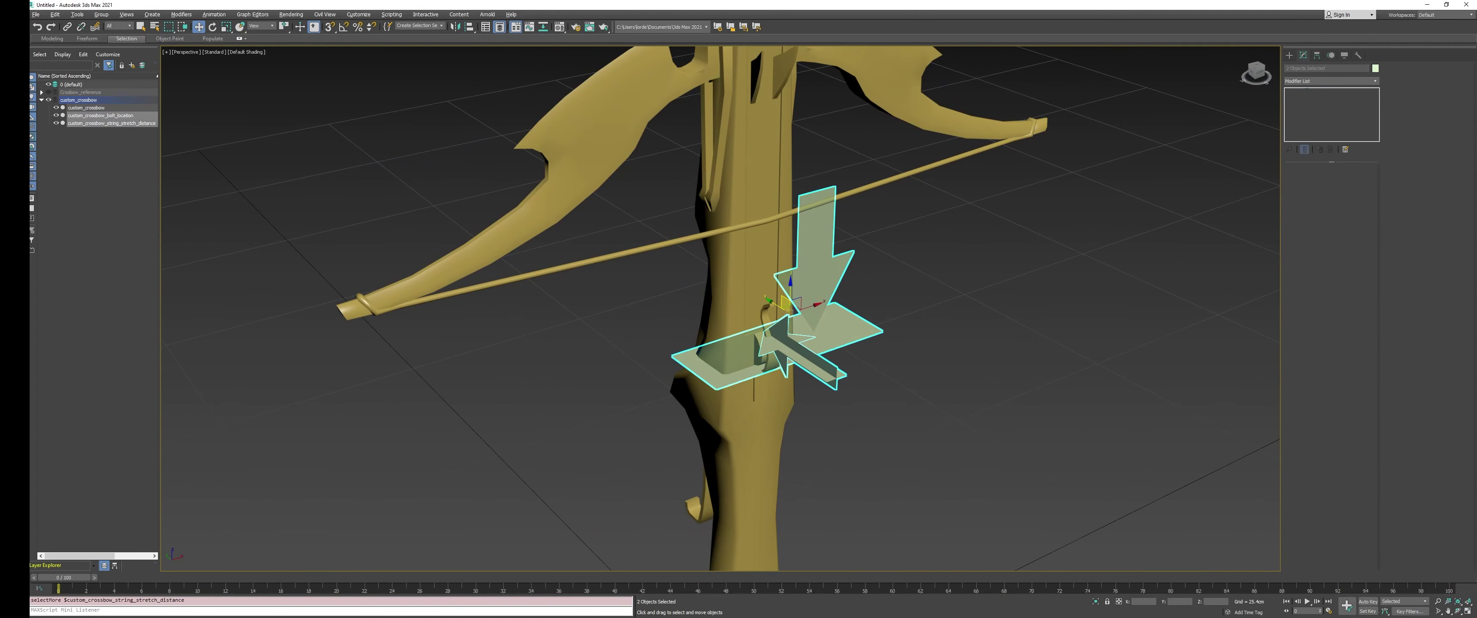
pyautogui.click(55, 116)
pyautogui.moveTo(751, 233); pyautogui.dragTo(794, 299, button='middle')
pyautogui.click(742, 277)
pyautogui.click(742, 277)
pyautogui.scroll(-5, 827, 350)
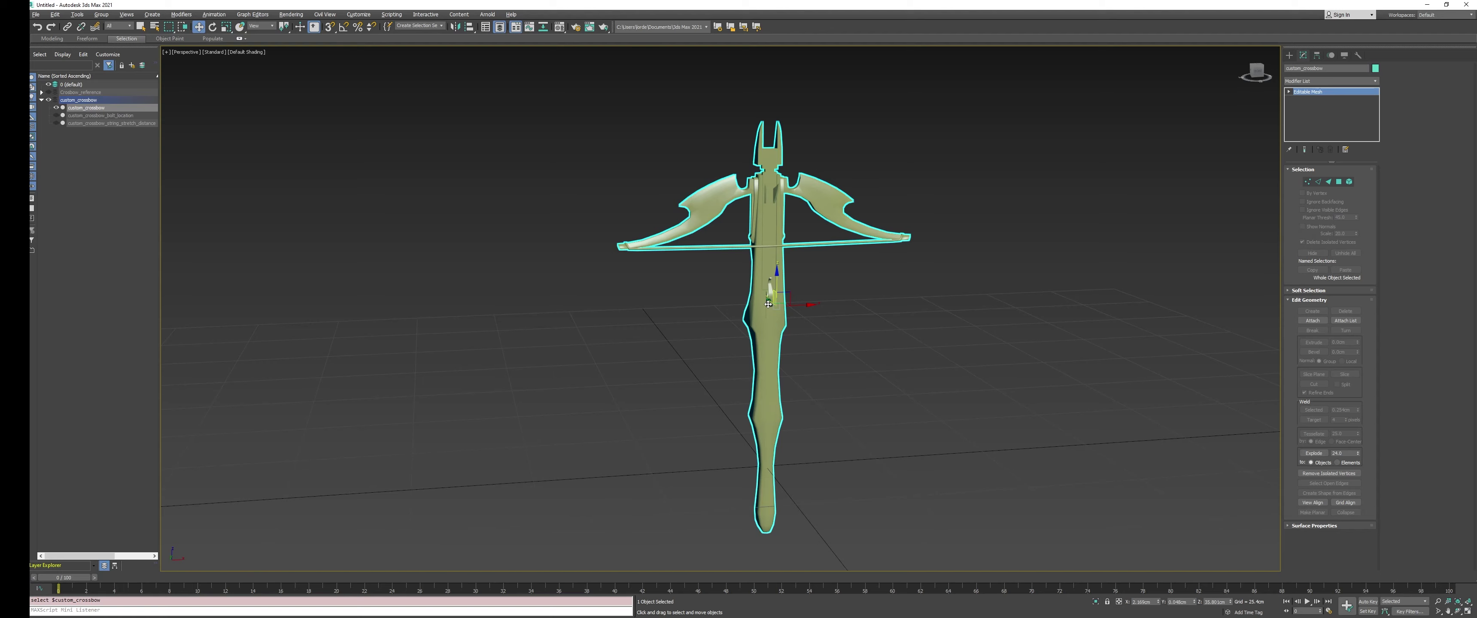
pyautogui.keyDown('alt'); pyautogui.moveTo(768, 304); pyautogui.dragTo(780, 312, button='middle'); pyautogui.keyUp('alt')
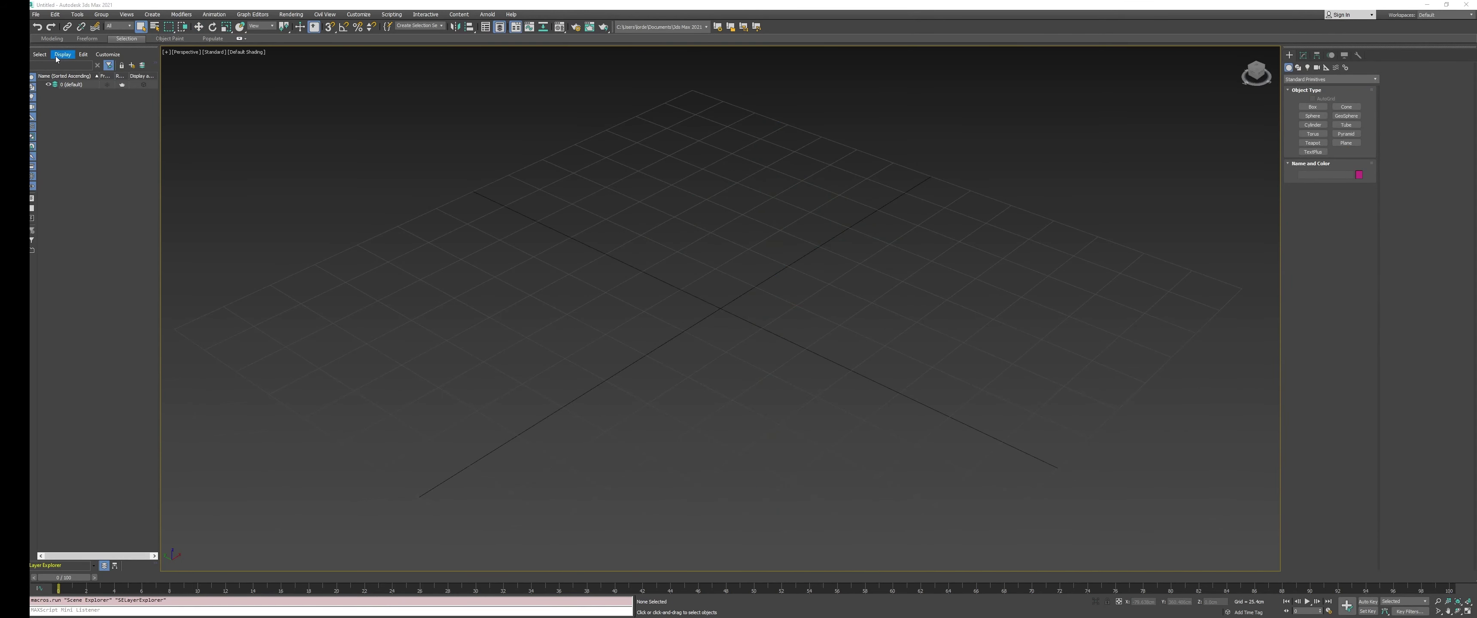
# Import the file with the custom bow and the longbow and shortbow references into the empty scene
pyautogui.click(35, 14)
pyautogui.moveTo(73, 134)
pyautogui.click(147, 131)
pyautogui.doubleClick(325, 229)
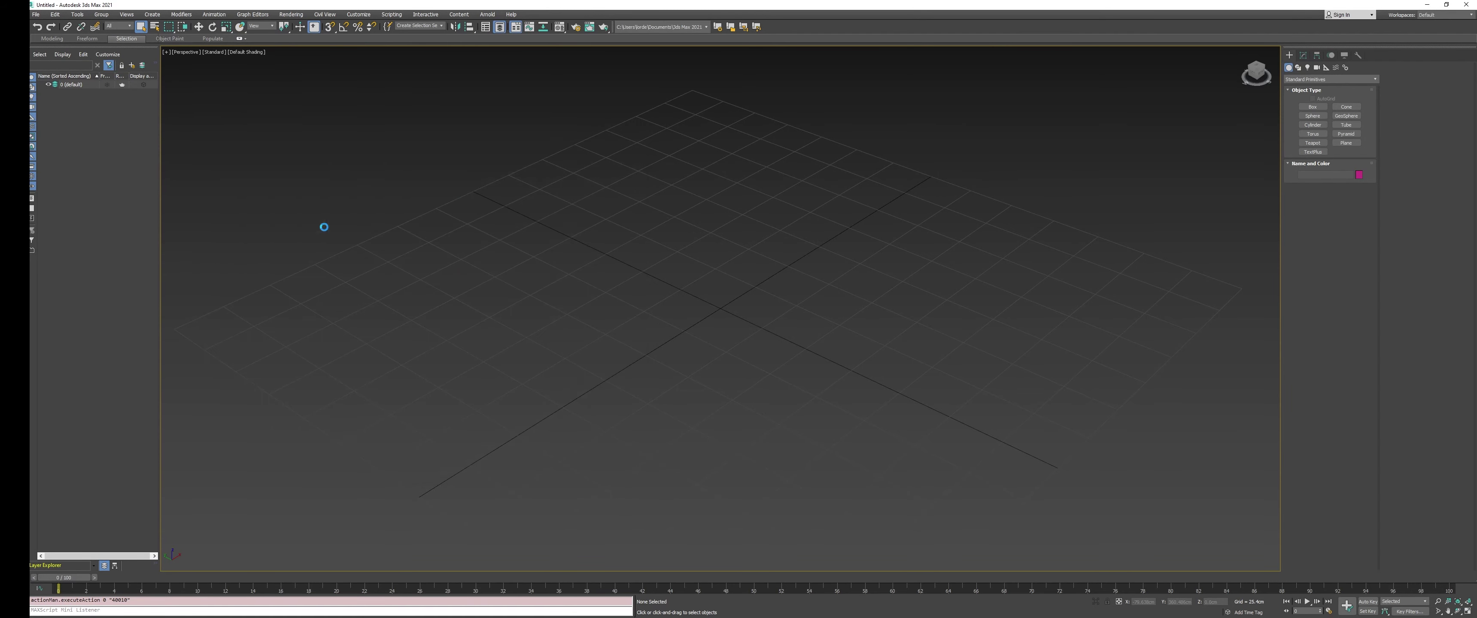
pyautogui.click(762, 397)
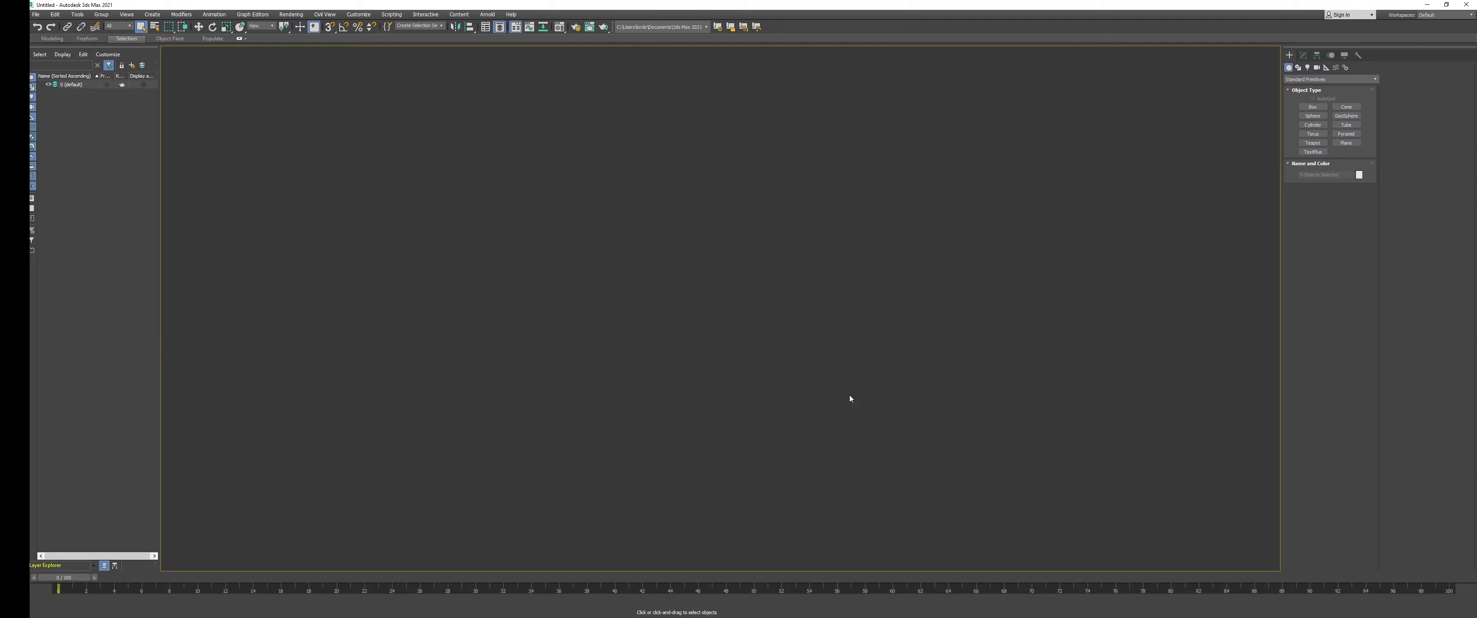
# Clear the selection and hide the custom bow mesh in the default layer
pyautogui.keyDown('alt'); pyautogui.moveTo(688, 314); pyautogui.dragTo(657, 298, button='middle'); pyautogui.keyUp('alt')
pyautogui.click(376, 229)
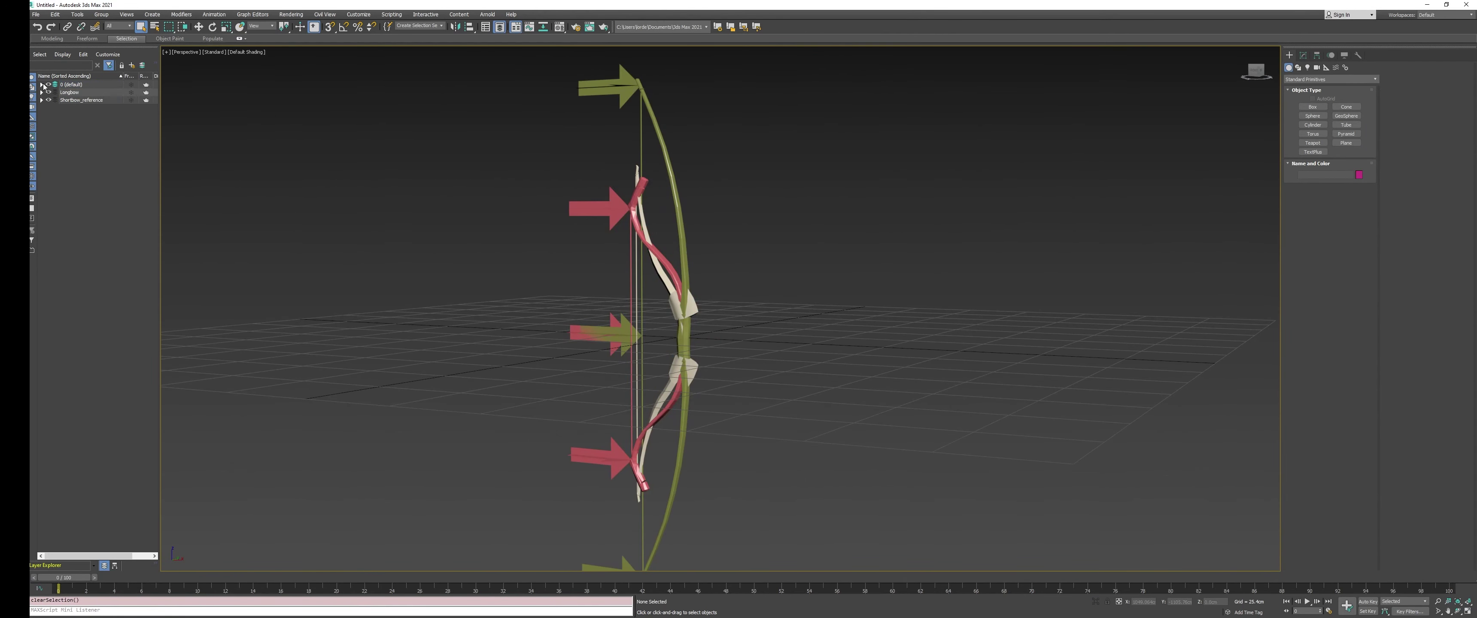
pyautogui.click(42, 85)
pyautogui.click(56, 92)
# Examine the longbow and shortbow references and their arrow markers from the side
pyautogui.keyDown('alt'); pyautogui.moveTo(612, 302); pyautogui.dragTo(626, 283, button='middle'); pyautogui.keyUp('alt')
pyautogui.moveTo(627, 283); pyautogui.dragTo(553, 219, button='middle')
pyautogui.keyDown('alt'); pyautogui.moveTo(697, 289); pyautogui.dragTo(600, 297, button='middle'); pyautogui.keyUp('alt')
pyautogui.moveTo(600, 297); pyautogui.dragTo(609, 328, button='middle')
pyautogui.moveTo(608, 244); pyautogui.dragTo(671, 209, button='middle')
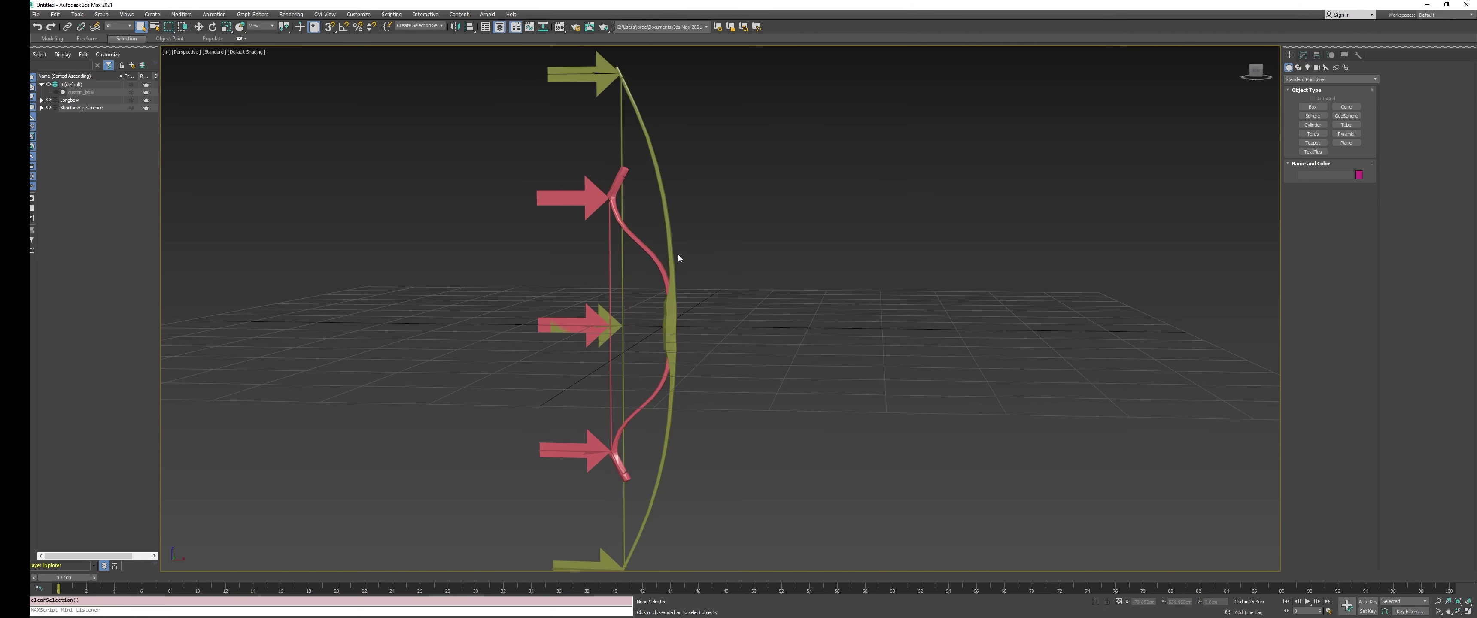
pyautogui.moveTo(679, 259); pyautogui.dragTo(697, 255, button='middle')
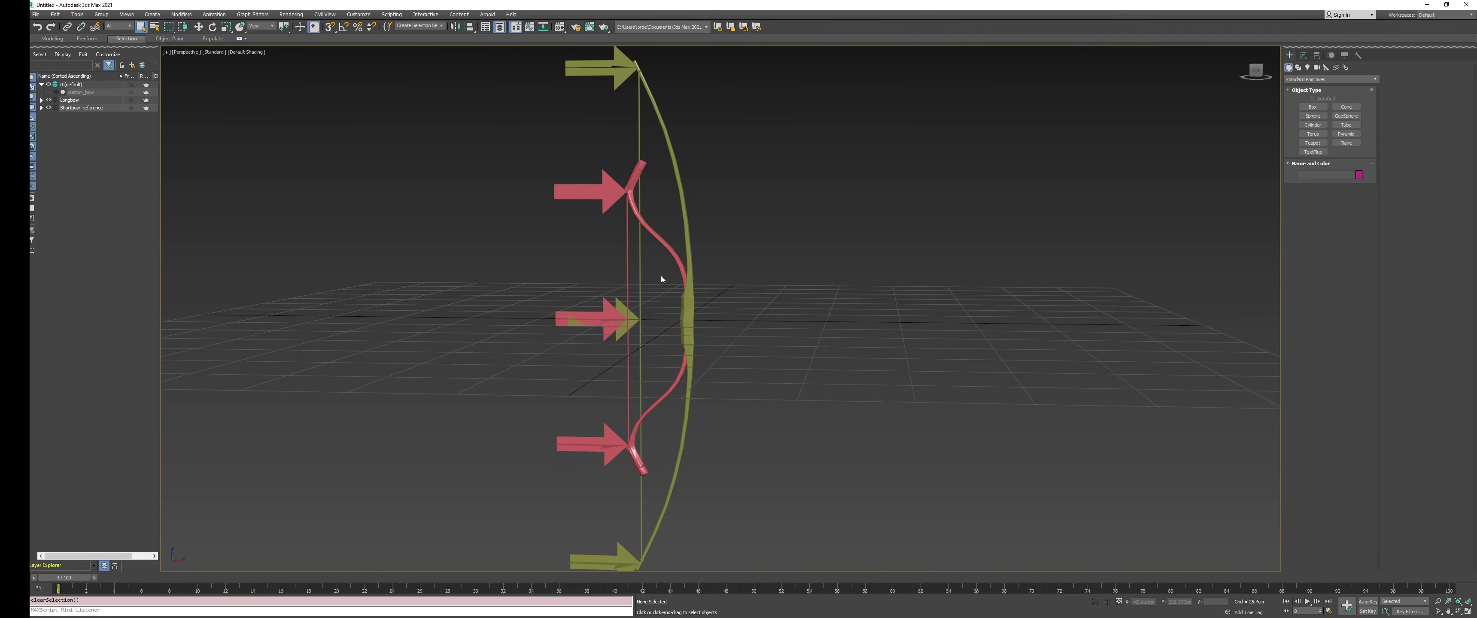
# Select the shortbow reference mesh and then the longbow mesh to compare their shapes and bend limit markers
pyautogui.click(628, 175)
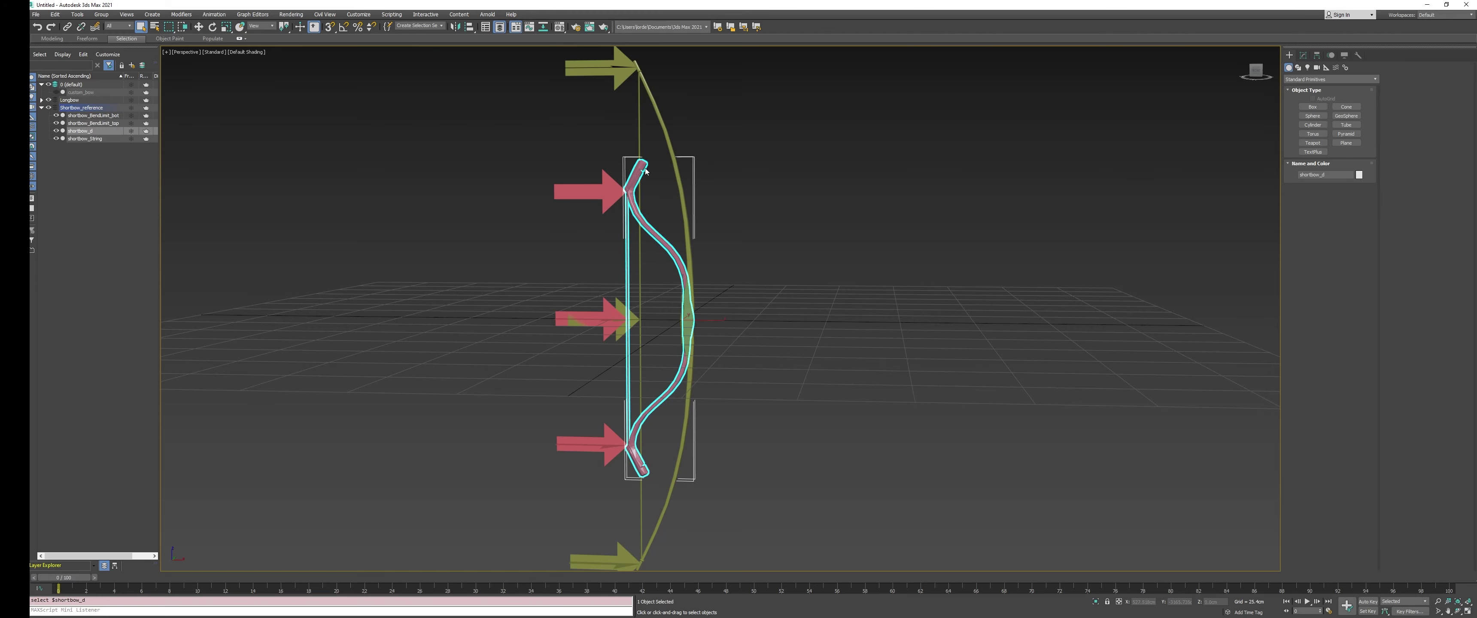
pyautogui.moveTo(646, 171); pyautogui.dragTo(655, 220, button='middle')
pyautogui.click(651, 131)
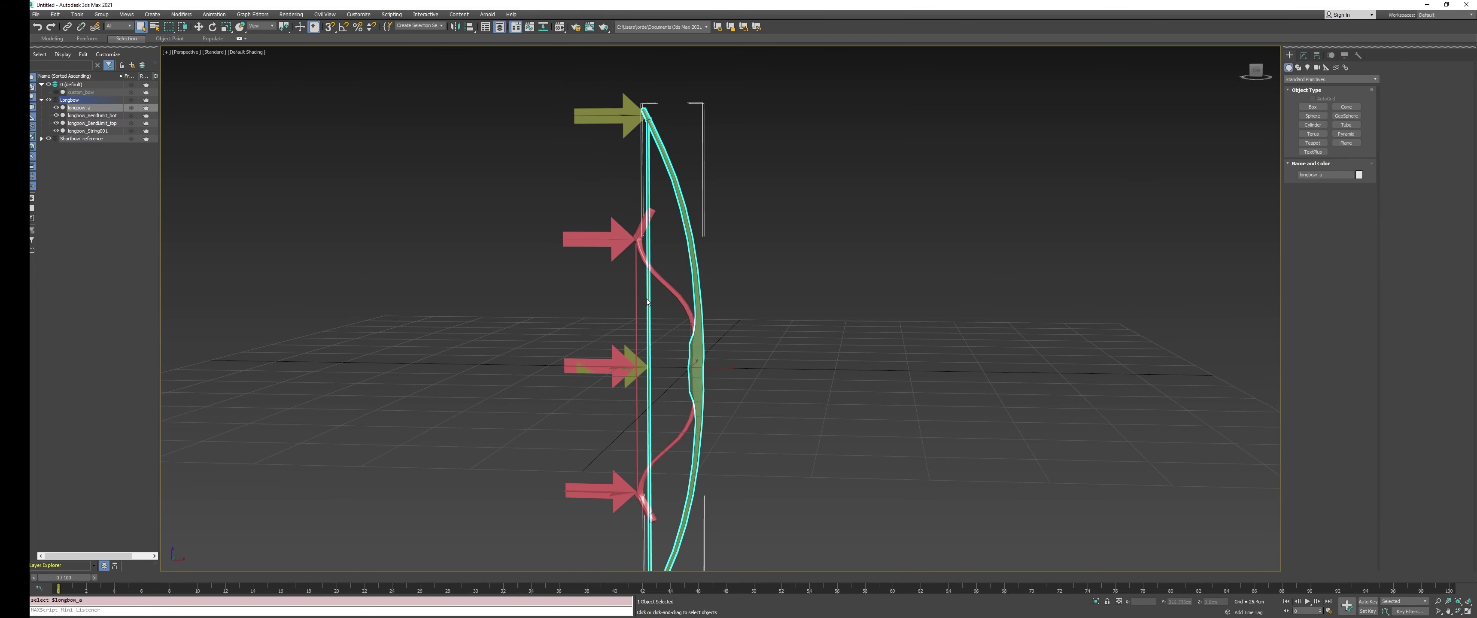
pyautogui.moveTo(648, 305); pyautogui.dragTo(674, 292, button='middle')
pyautogui.moveTo(715, 133)
pyautogui.mouseDown(button='middle')
pyautogui.moveTo(708, 155)
pyautogui.moveTo(718, 130)
pyautogui.mouseUp(button='middle')
pyautogui.moveTo(671, 235); pyautogui.dragTo(719, 209, button='middle')
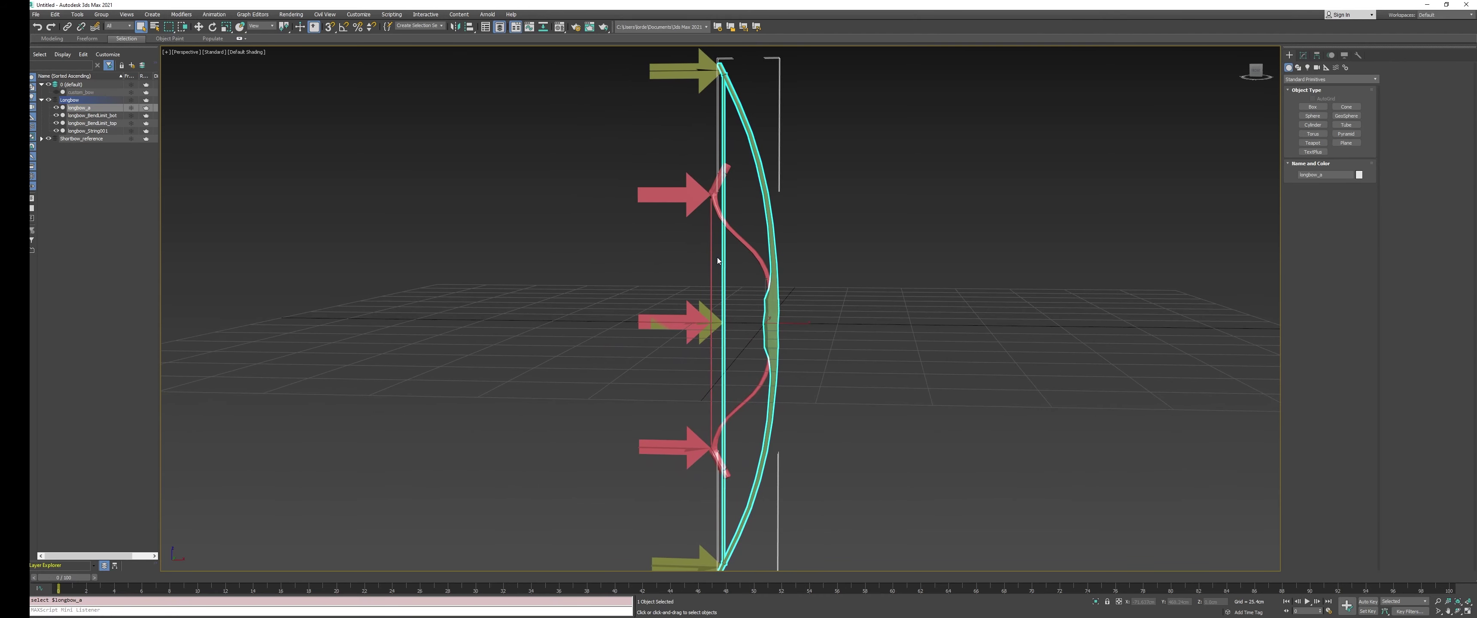
# Select the shortbow's top and bottom bend limit arrows and examine where they meet the bow
pyautogui.moveTo(719, 261); pyautogui.dragTo(623, 210, button='middle')
pyautogui.click(646, 213)
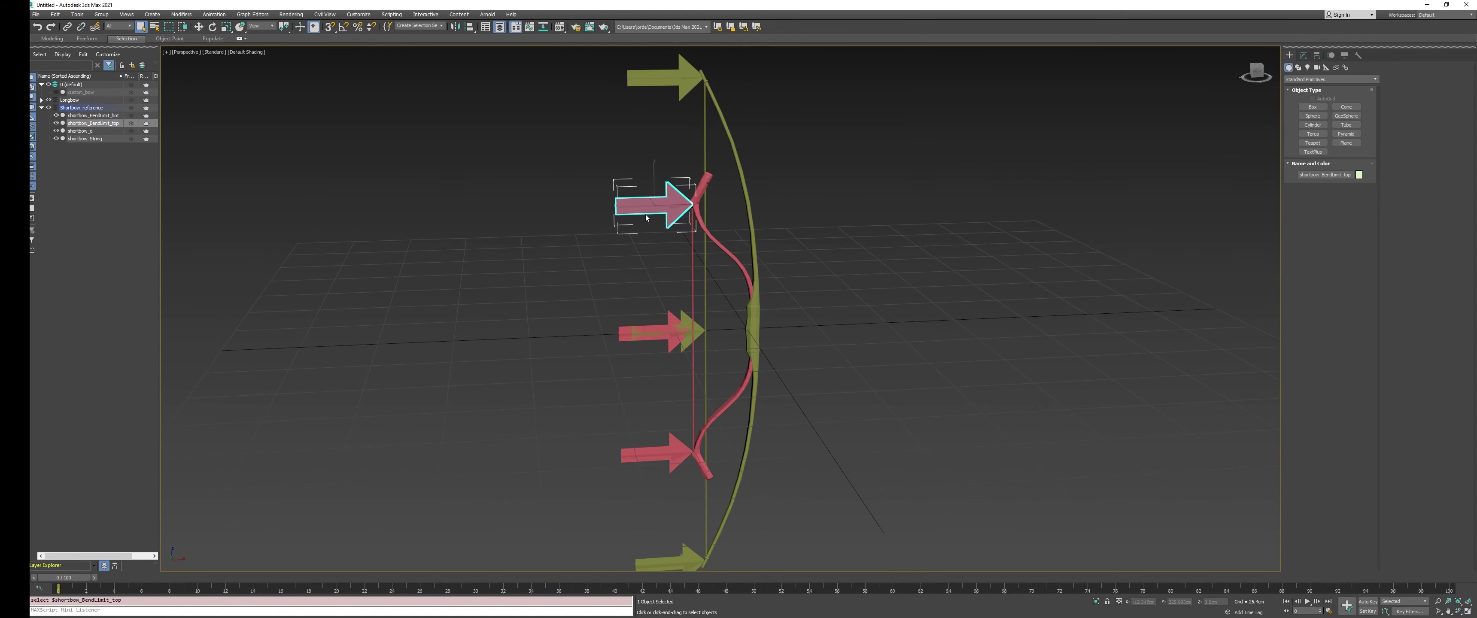
pyautogui.moveTo(797, 183); pyautogui.dragTo(794, 188, button='middle')
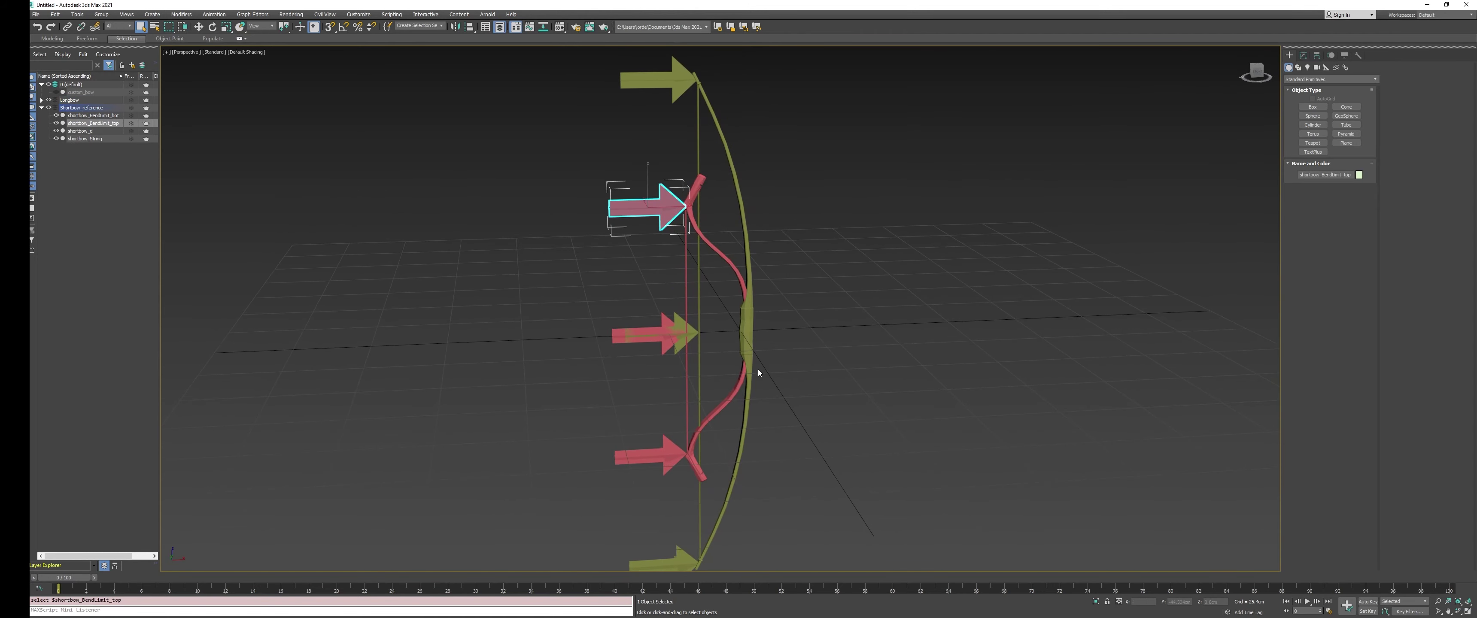
pyautogui.moveTo(758, 372); pyautogui.dragTo(775, 260, button='middle')
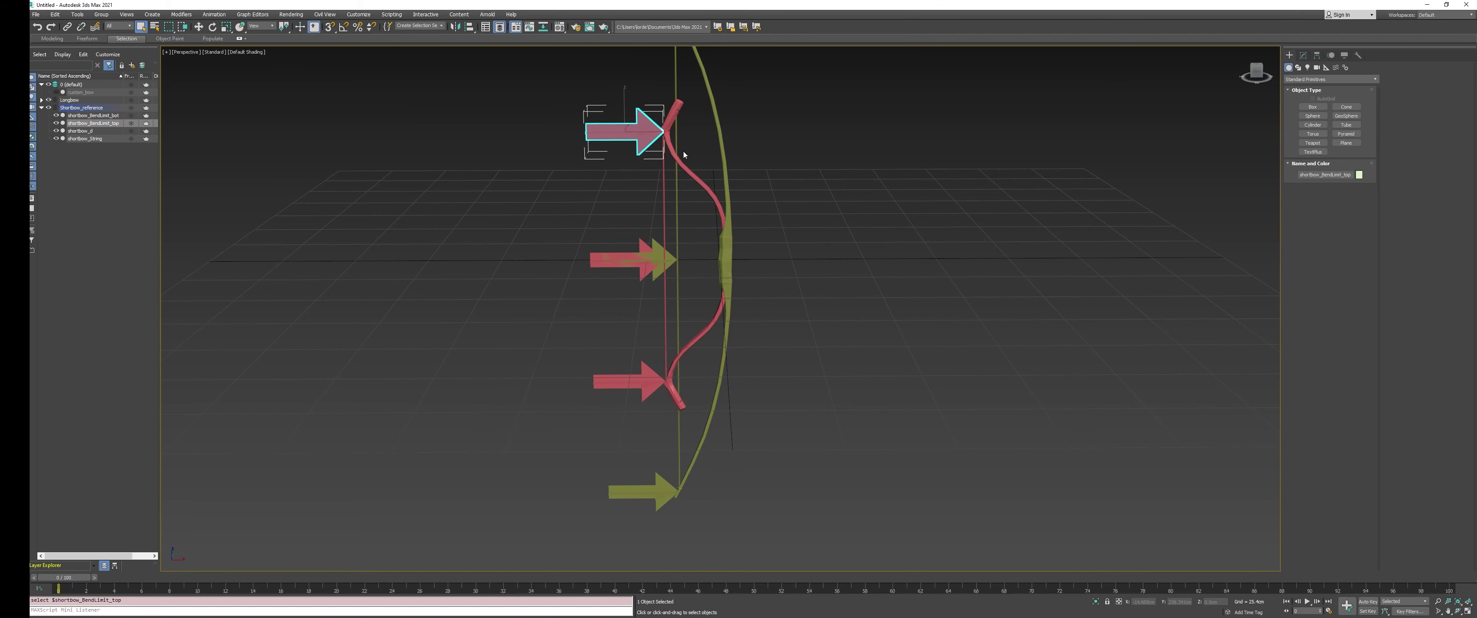
pyautogui.keyDown('ctrl'); pyautogui.click(87, 116); pyautogui.keyUp('ctrl')
pyautogui.keyDown('alt'); pyautogui.moveTo(524, 144); pyautogui.dragTo(527, 171, button='middle'); pyautogui.keyUp('alt')
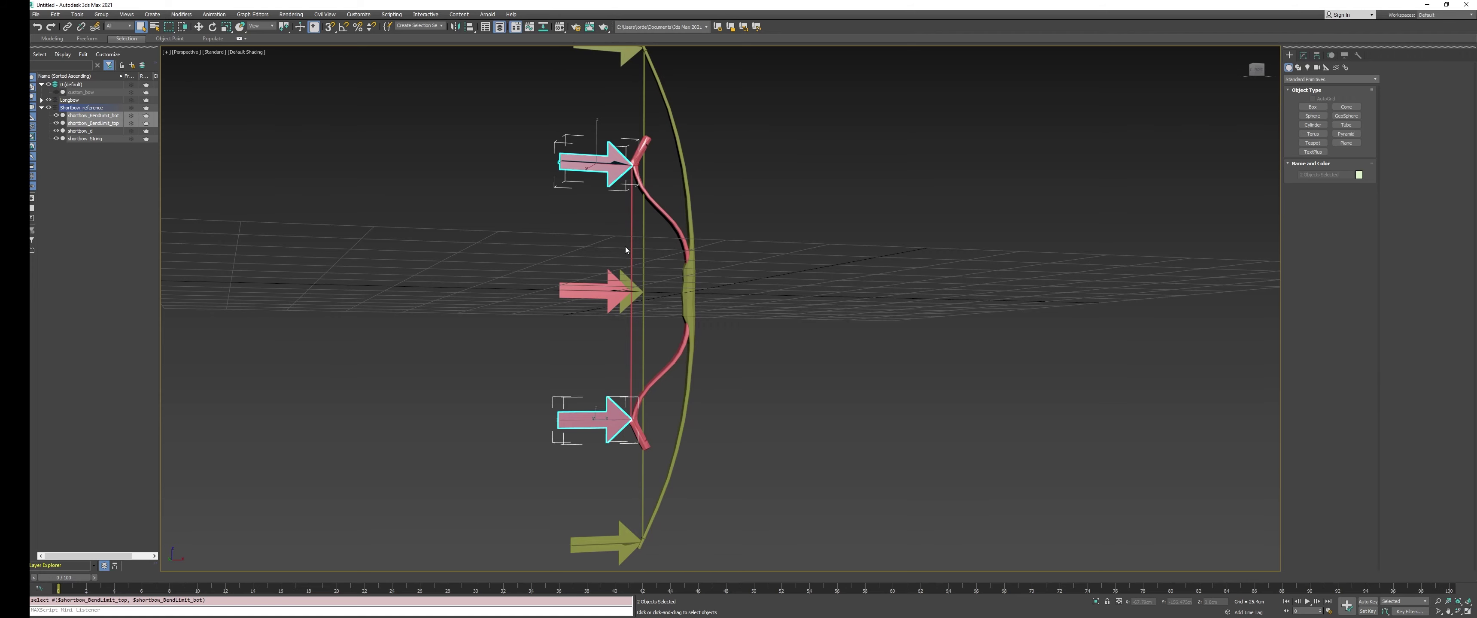
pyautogui.keyDown('alt'); pyautogui.moveTo(661, 238); pyautogui.dragTo(655, 308, button='middle'); pyautogui.keyUp('alt')
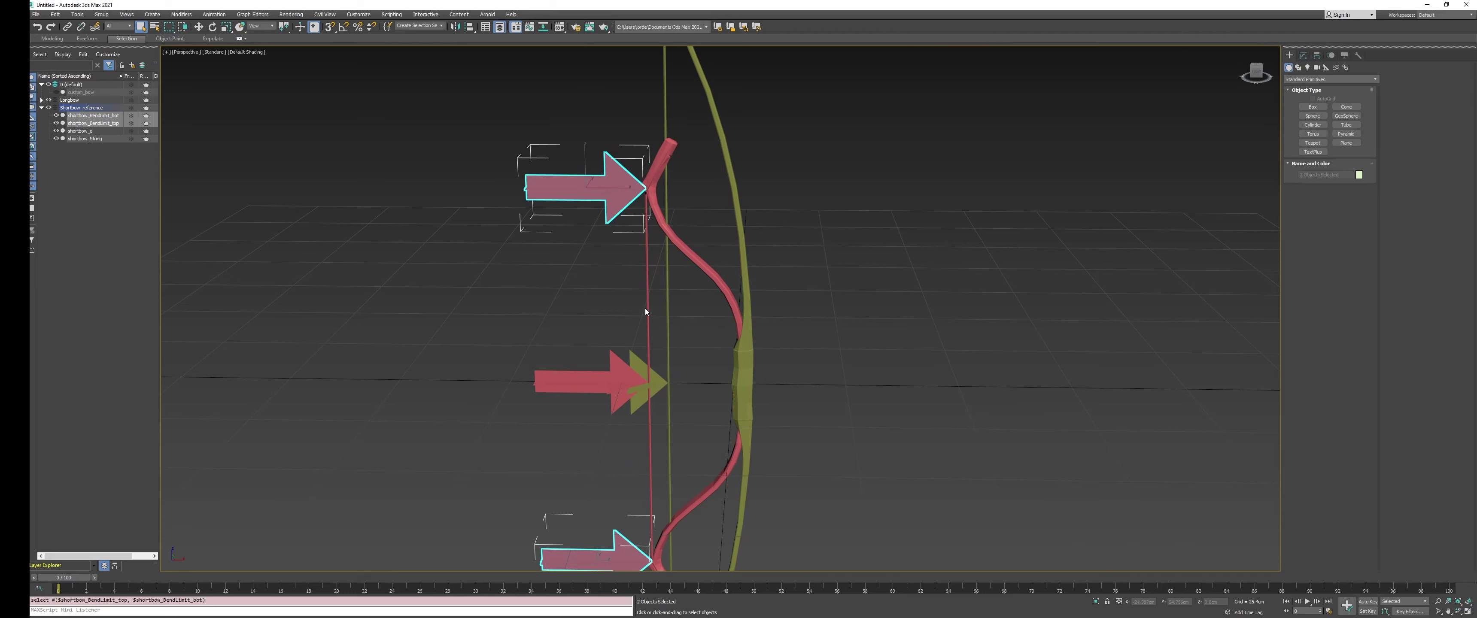
# Reselect both shortbow bend limit arrows, inspect their tips up close at the string ends, and clear the selection
pyautogui.click(590, 275)
pyautogui.click(599, 207)
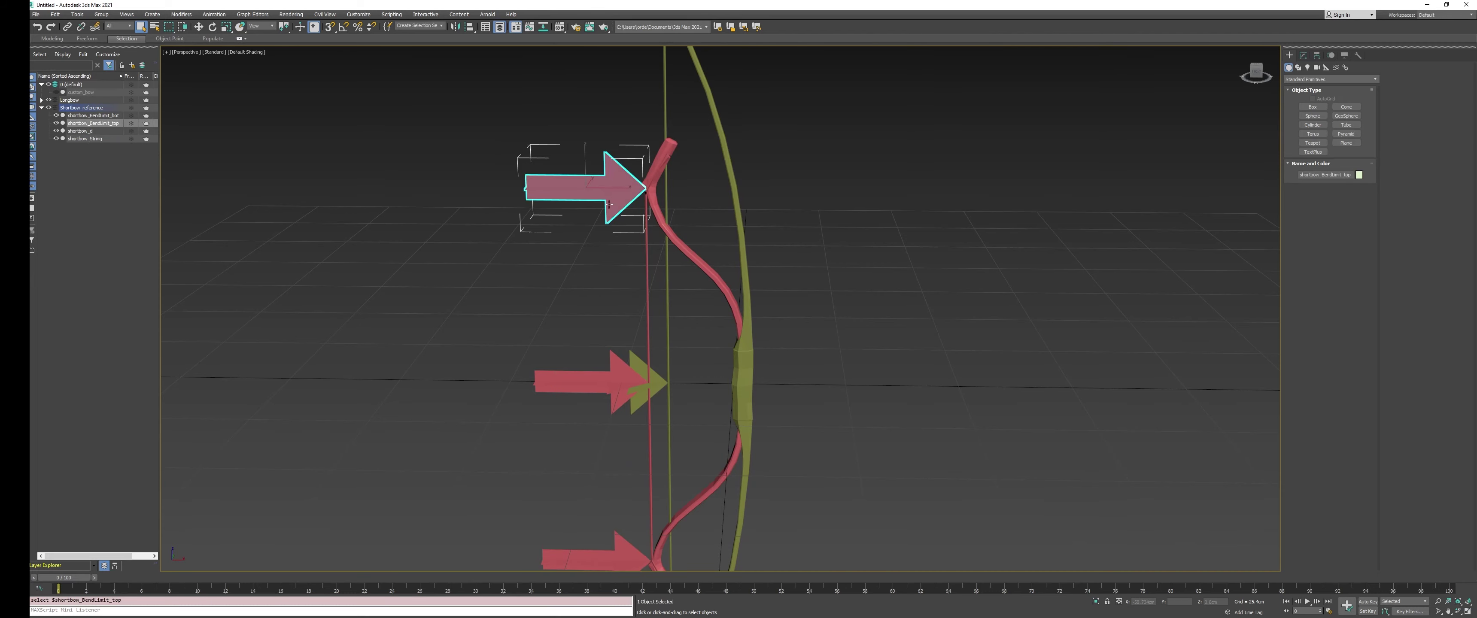
pyautogui.keyDown('alt'); pyautogui.moveTo(660, 401); pyautogui.dragTo(643, 433, button='middle'); pyautogui.keyUp('alt')
pyautogui.keyDown('ctrl'); pyautogui.click(639, 439); pyautogui.keyUp('ctrl')
pyautogui.press('z')
pyautogui.scroll(3, 628, 195)
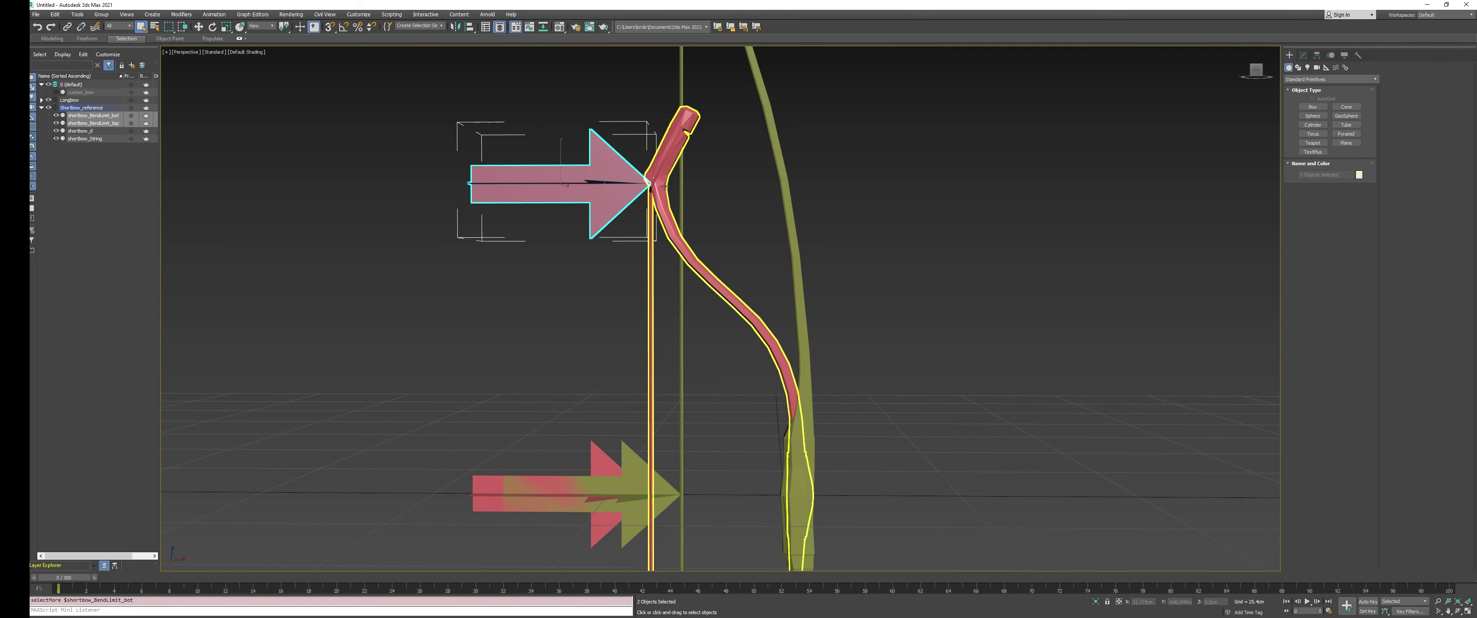
pyautogui.moveTo(622, 161); pyautogui.dragTo(613, 196, button='middle')
pyautogui.press('z')
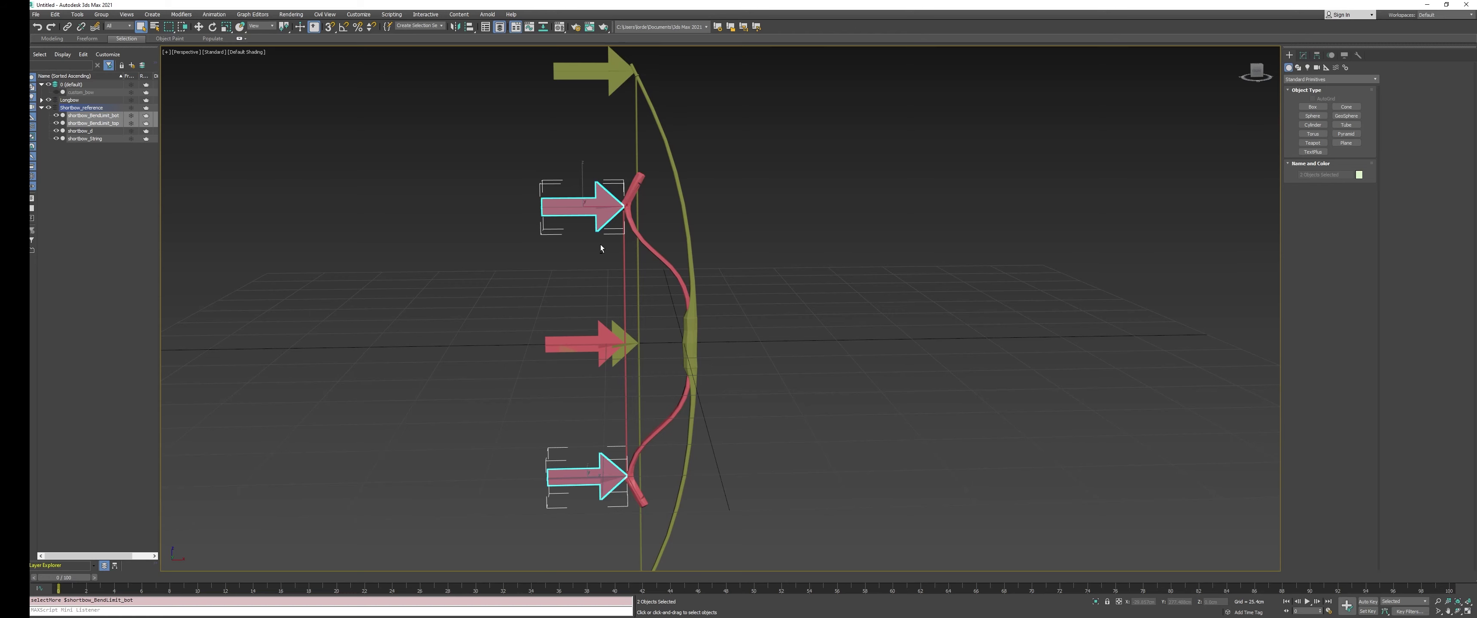
pyautogui.click(597, 258)
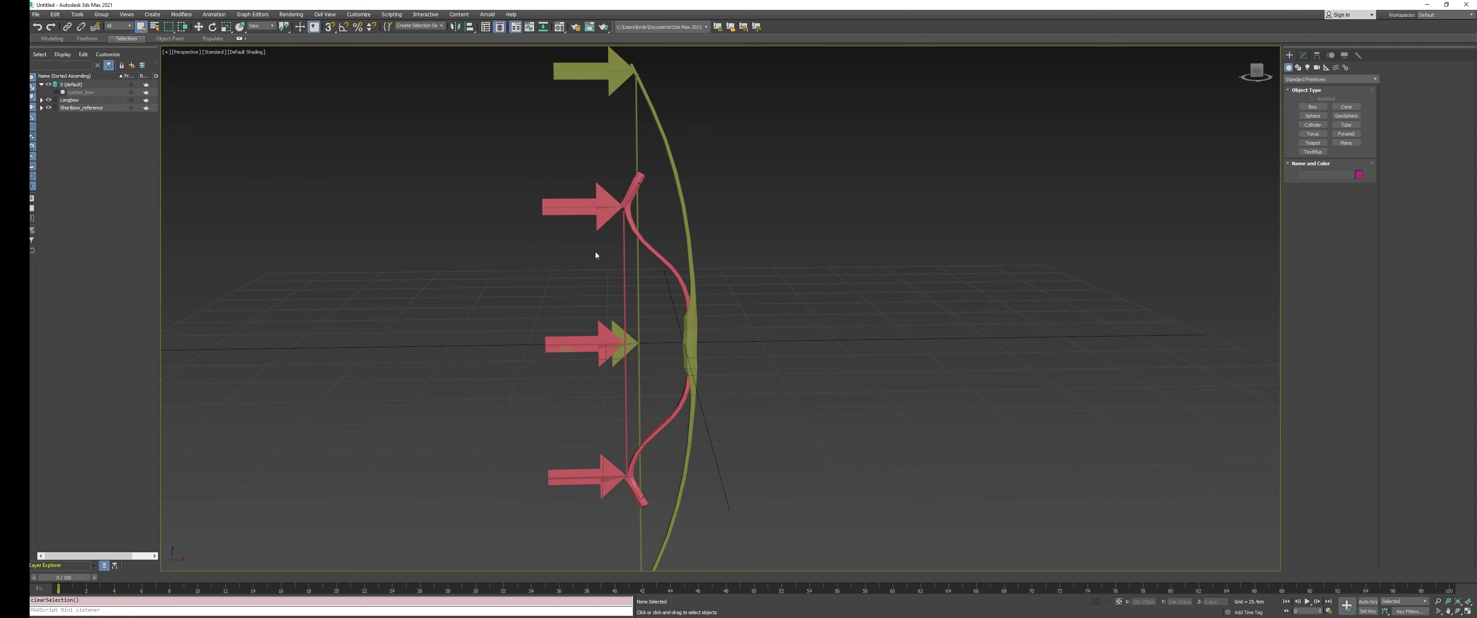
# Pick out the shortbow's bottom and top bend limit markers together with the Move tool active
pyautogui.moveTo(813, 340); pyautogui.dragTo(762, 353, button='middle')
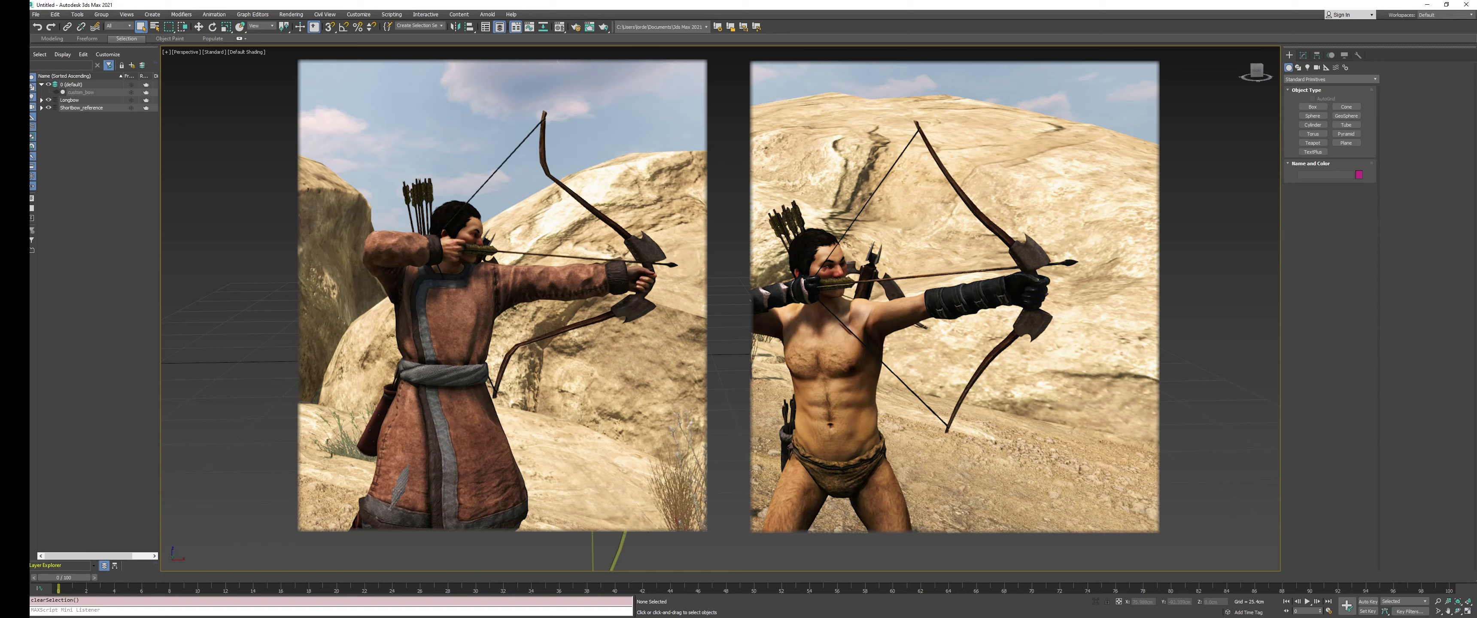
pyautogui.keyDown('alt'); pyautogui.moveTo(619, 344); pyautogui.dragTo(606, 332, button='middle'); pyautogui.keyUp('alt')
pyautogui.scroll(2, 607, 332)
pyautogui.moveTo(591, 212)
pyautogui.mouseDown(button='middle')
pyautogui.moveTo(596, 293)
pyautogui.moveTo(603, 270)
pyautogui.moveTo(640, 311)
pyautogui.moveTo(738, 307)
pyautogui.moveTo(709, 308)
pyautogui.moveTo(660, 206)
pyautogui.mouseUp(button='middle')
pyautogui.click(630, 247)
pyautogui.press('w')
pyautogui.keyDown('ctrl'); pyautogui.click(625, 545); pyautogui.keyUp('ctrl')
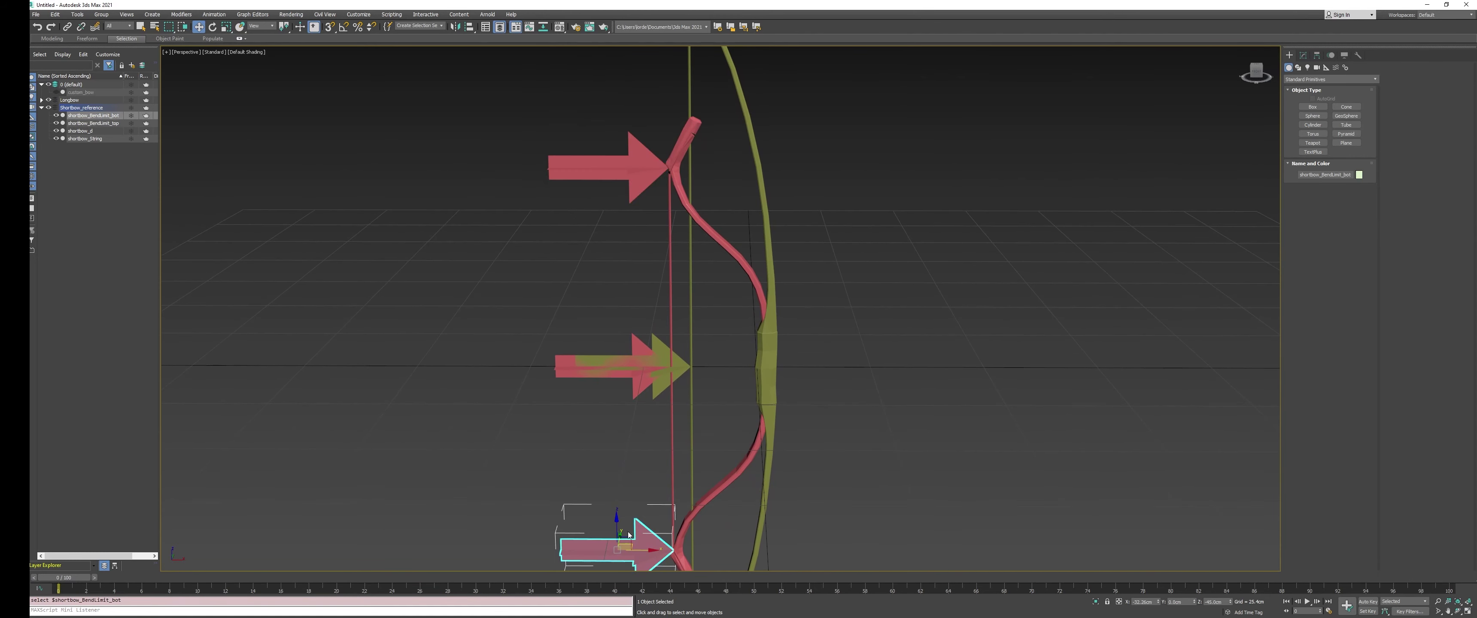
pyautogui.moveTo(676, 115); pyautogui.dragTo(695, 290, button='middle')
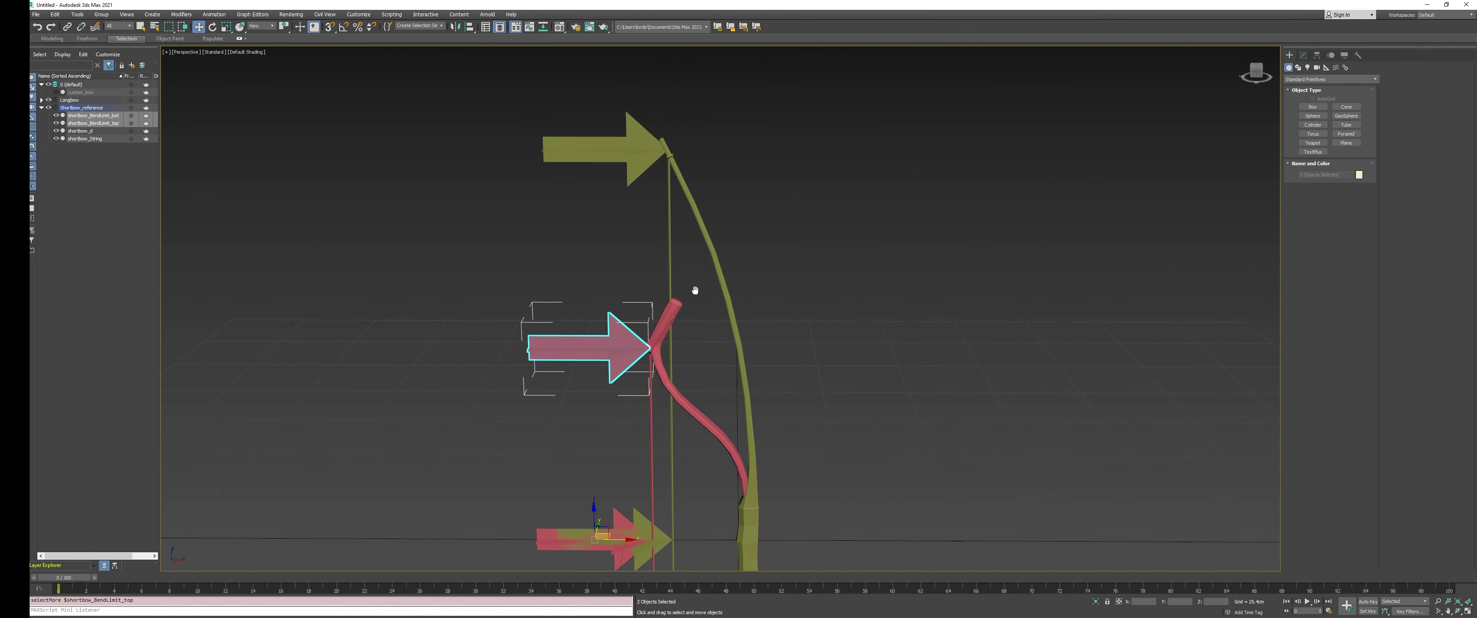
# Select the longbow's top and bottom bend limit arrows, compare them with the shortbow's, and deselect them
pyautogui.click(621, 152)
pyautogui.moveTo(554, 429); pyautogui.dragTo(591, 133, button='middle')
pyautogui.moveTo(646, 421); pyautogui.dragTo(655, 295, button='middle')
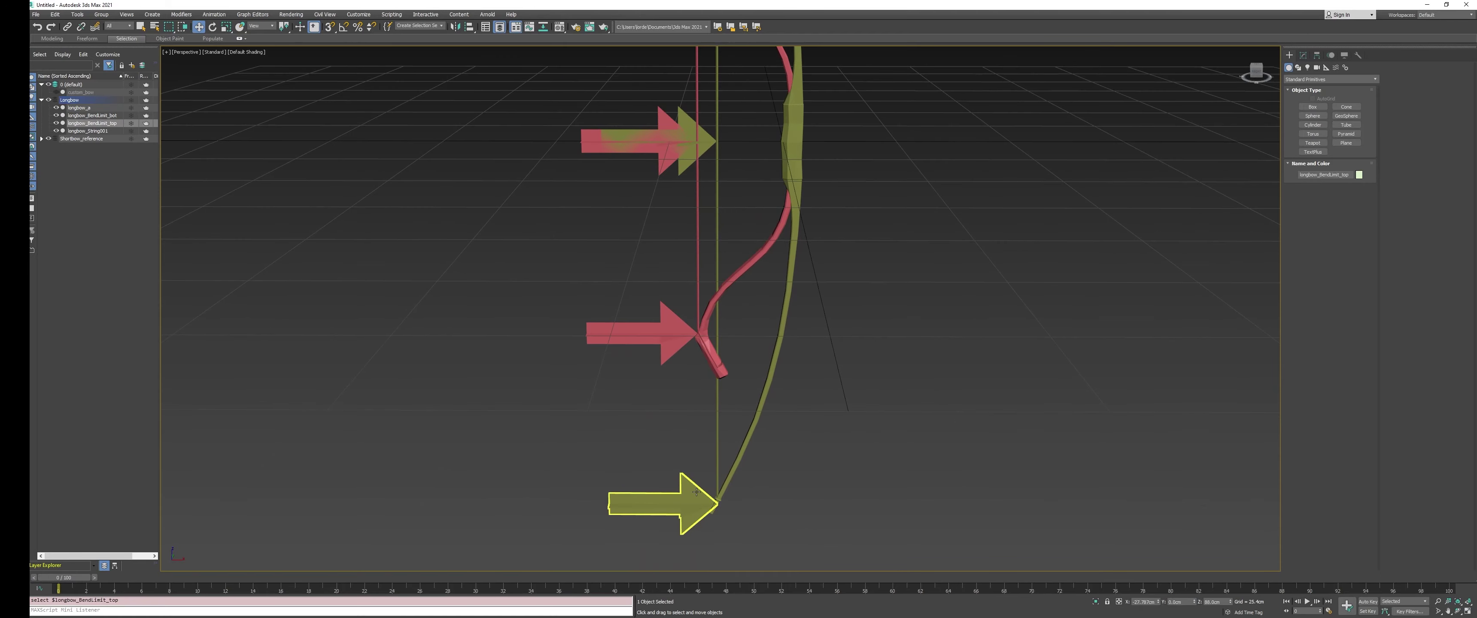
pyautogui.keyDown('ctrl'); pyautogui.click(631, 503); pyautogui.keyUp('ctrl')
pyautogui.scroll(-5, 748, 344)
pyautogui.scroll(3, 744, 366)
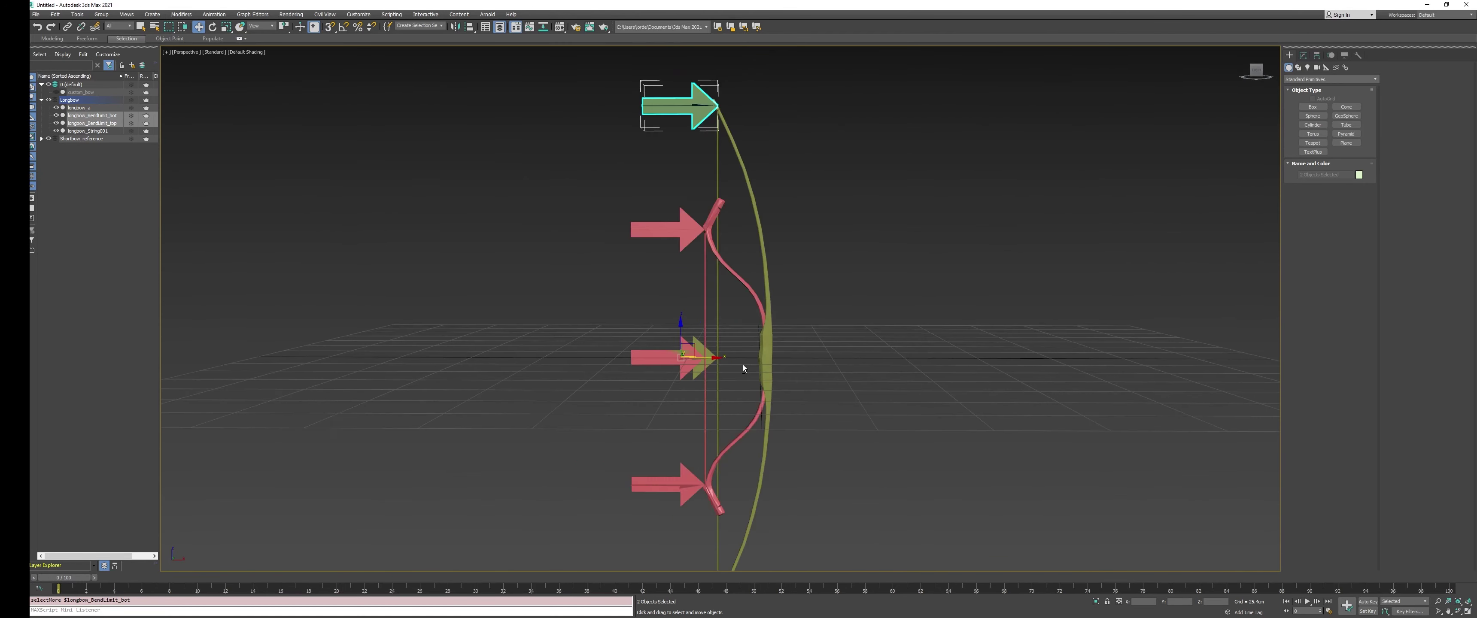
pyautogui.keyDown('alt'); pyautogui.moveTo(744, 366); pyautogui.dragTo(756, 354, button='middle'); pyautogui.keyUp('alt')
pyautogui.moveTo(704, 86); pyautogui.dragTo(700, 143, button='middle')
pyautogui.keyDown('alt'); pyautogui.moveTo(711, 229); pyautogui.dragTo(765, 124, button='middle'); pyautogui.keyUp('alt')
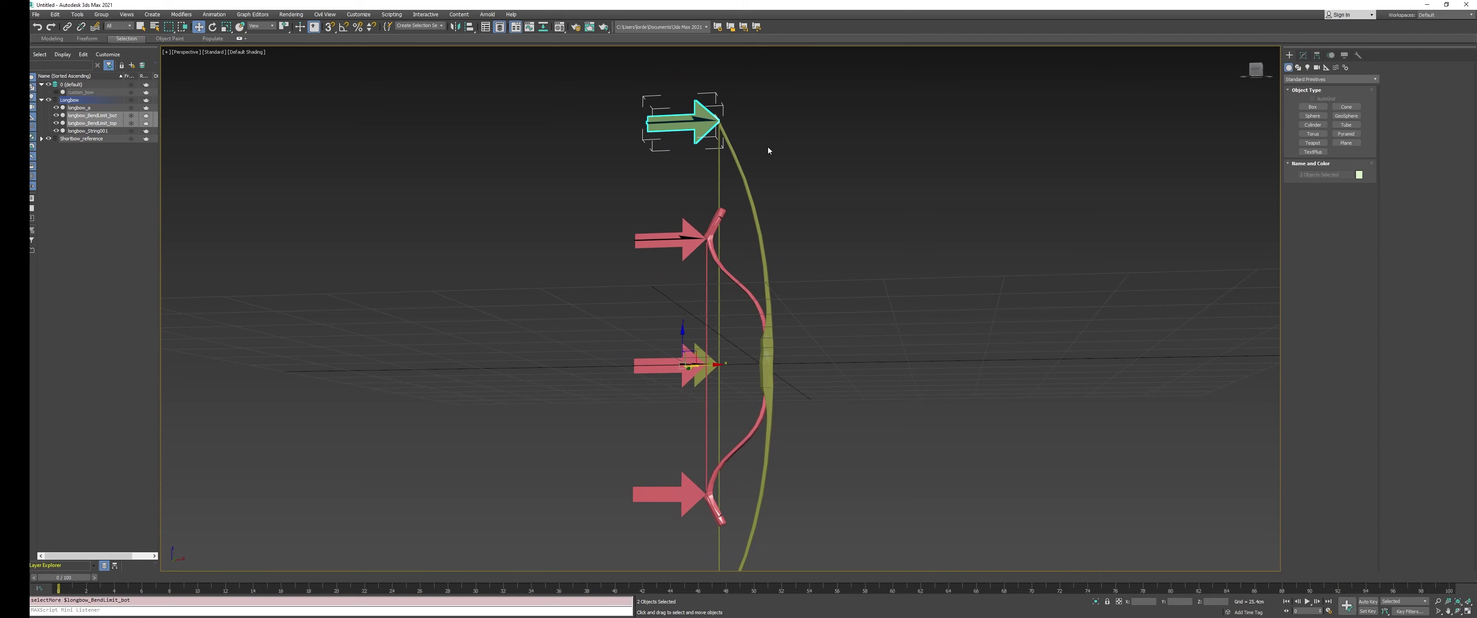
pyautogui.moveTo(790, 231)
pyautogui.keyDown('alt'); pyautogui.mouseDown(button='middle')
pyautogui.moveTo(801, 221)
pyautogui.moveTo(808, 244)
pyautogui.mouseUp(button='middle'); pyautogui.keyUp('alt')
pyautogui.click(737, 122)
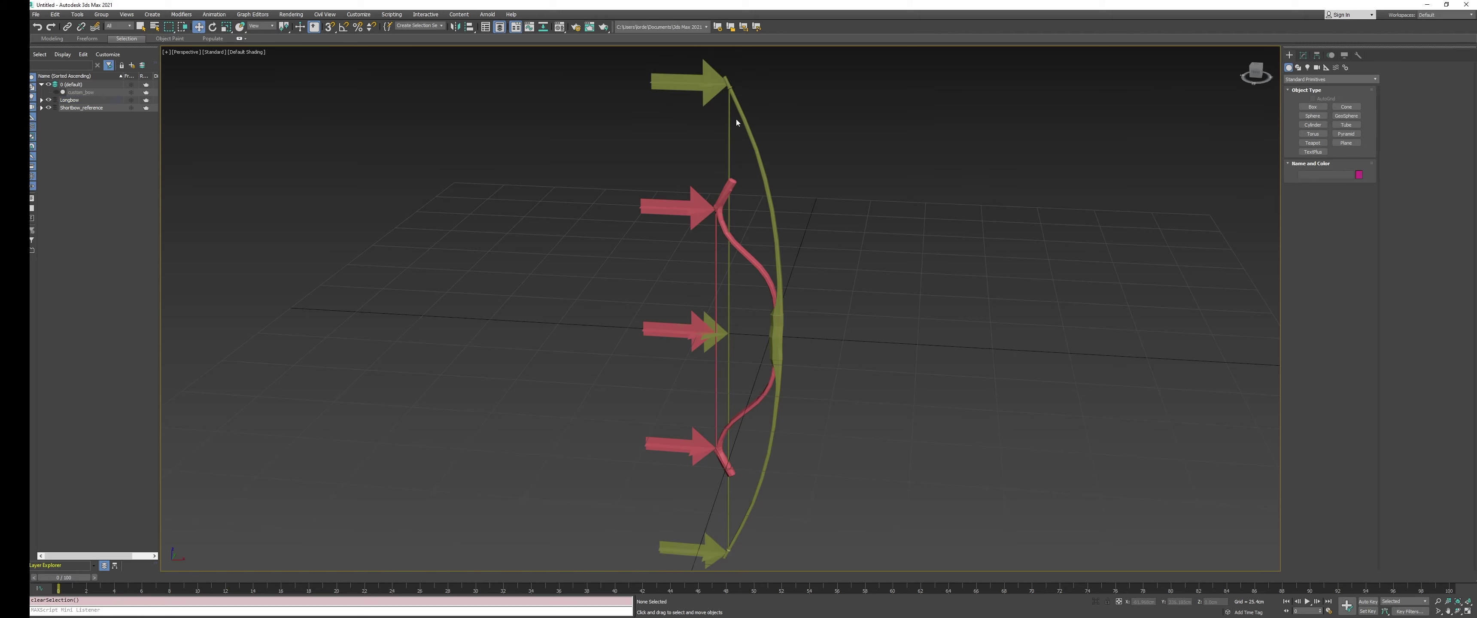
# Measure the longbow reference mesh's dimensions with the Measure utility
pyautogui.click(729, 90)
pyautogui.click(1358, 55)
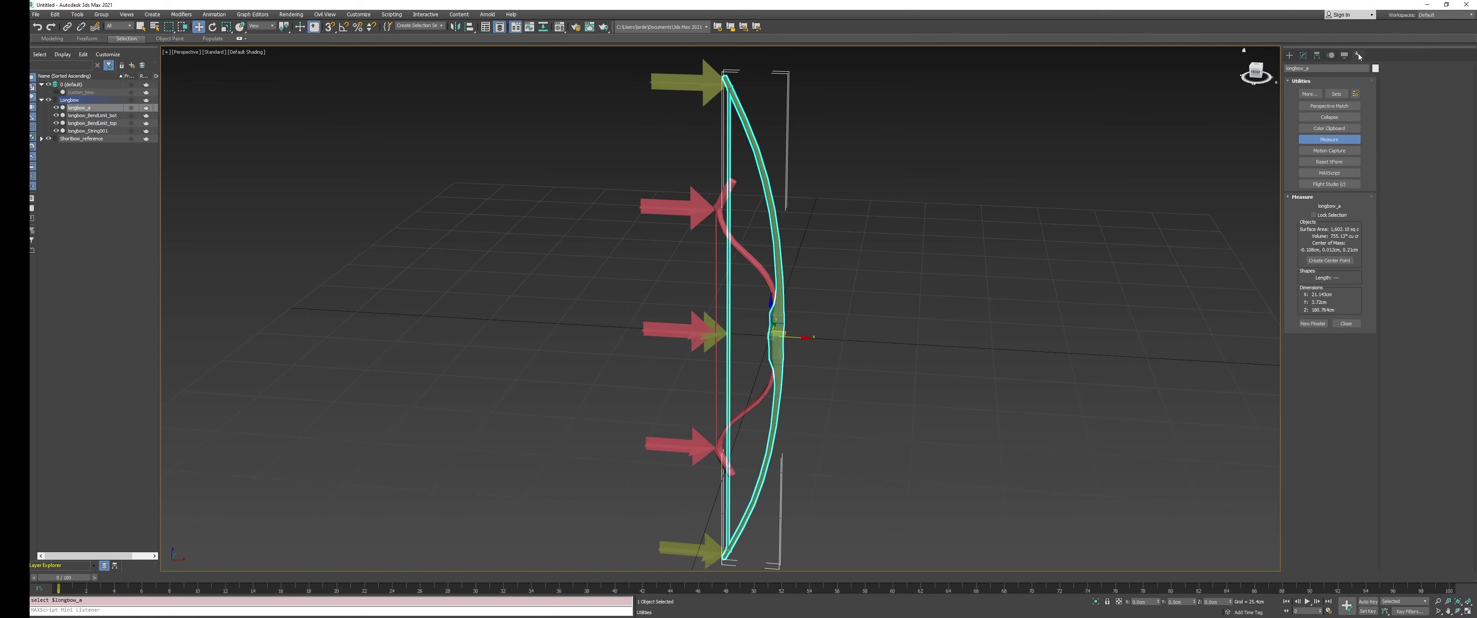
pyautogui.moveTo(968, 183); pyautogui.dragTo(981, 222, button='middle')
pyautogui.moveTo(910, 397); pyautogui.dragTo(927, 312, button='middle')
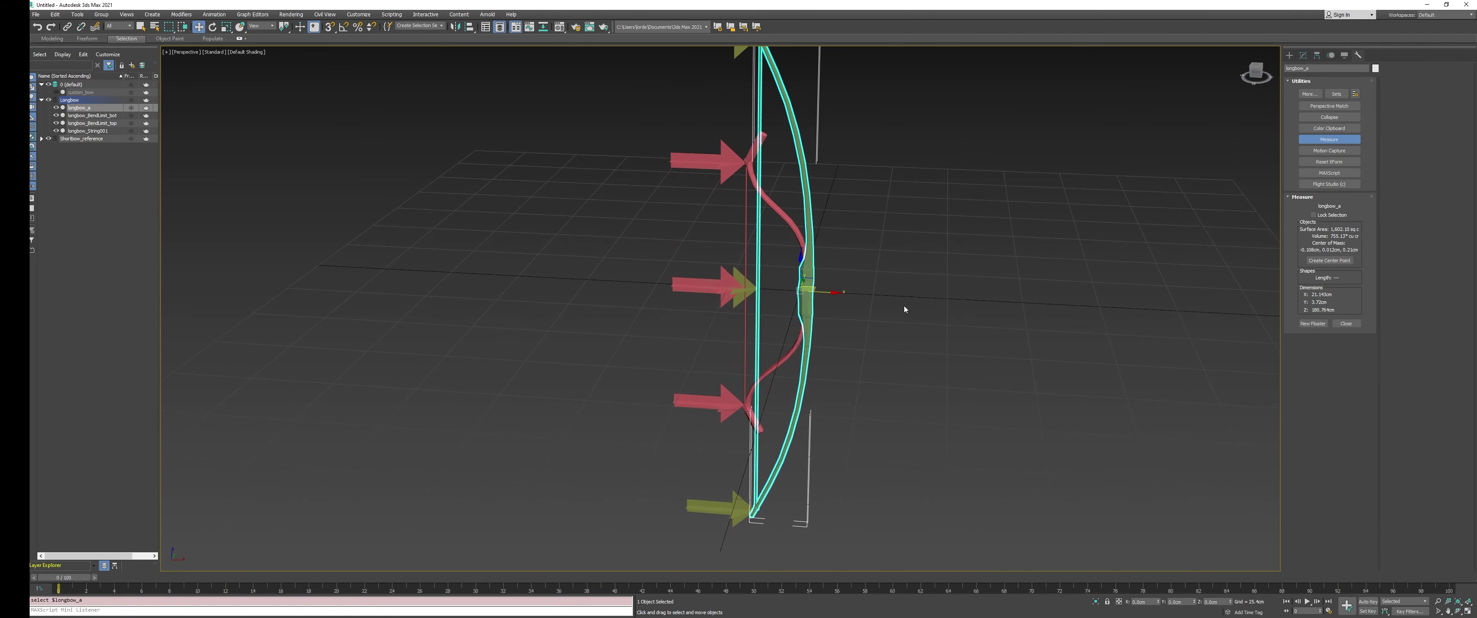
pyautogui.moveTo(1037, 269); pyautogui.dragTo(964, 328, button='middle')
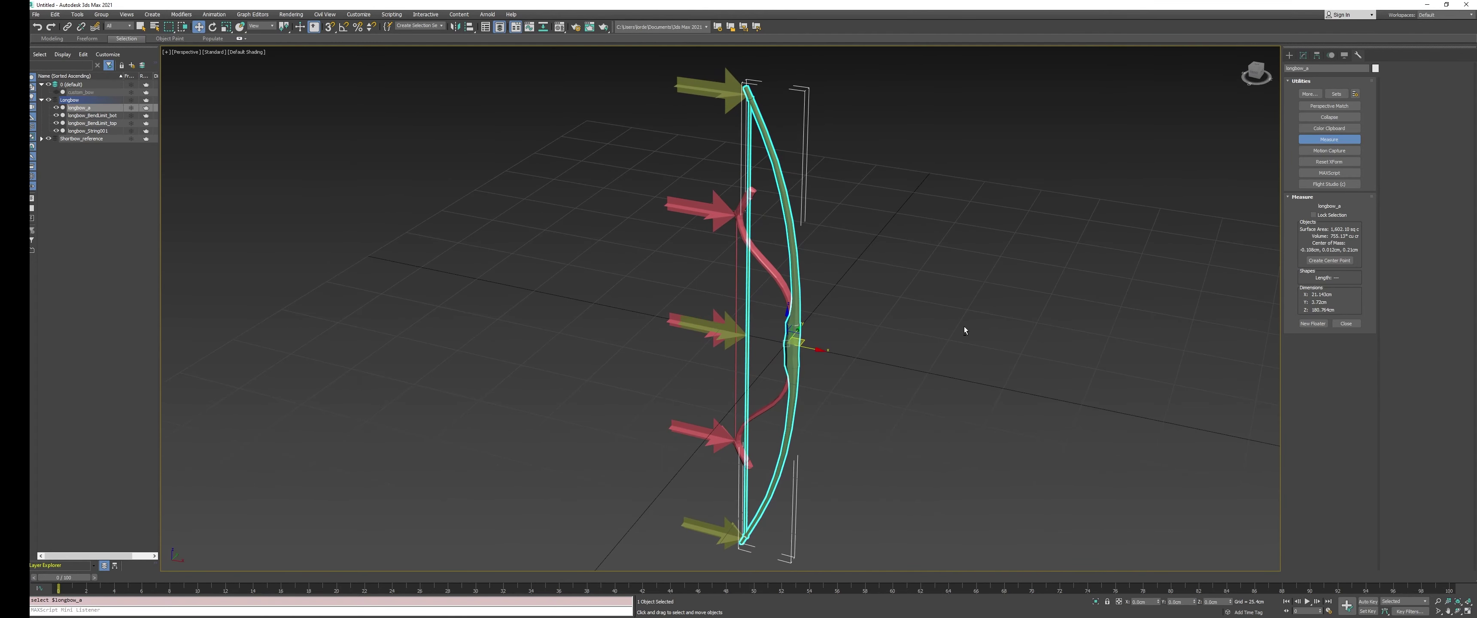
pyautogui.click(1322, 140)
pyautogui.click(1303, 55)
# Select the shortbow and longbow string marker arrows, inspect their tips against the bowstrings, and clear the selection
pyautogui.keyDown('alt'); pyautogui.moveTo(929, 240); pyautogui.dragTo(880, 274, button='middle'); pyautogui.keyUp('alt')
pyautogui.scroll(5, 867, 301)
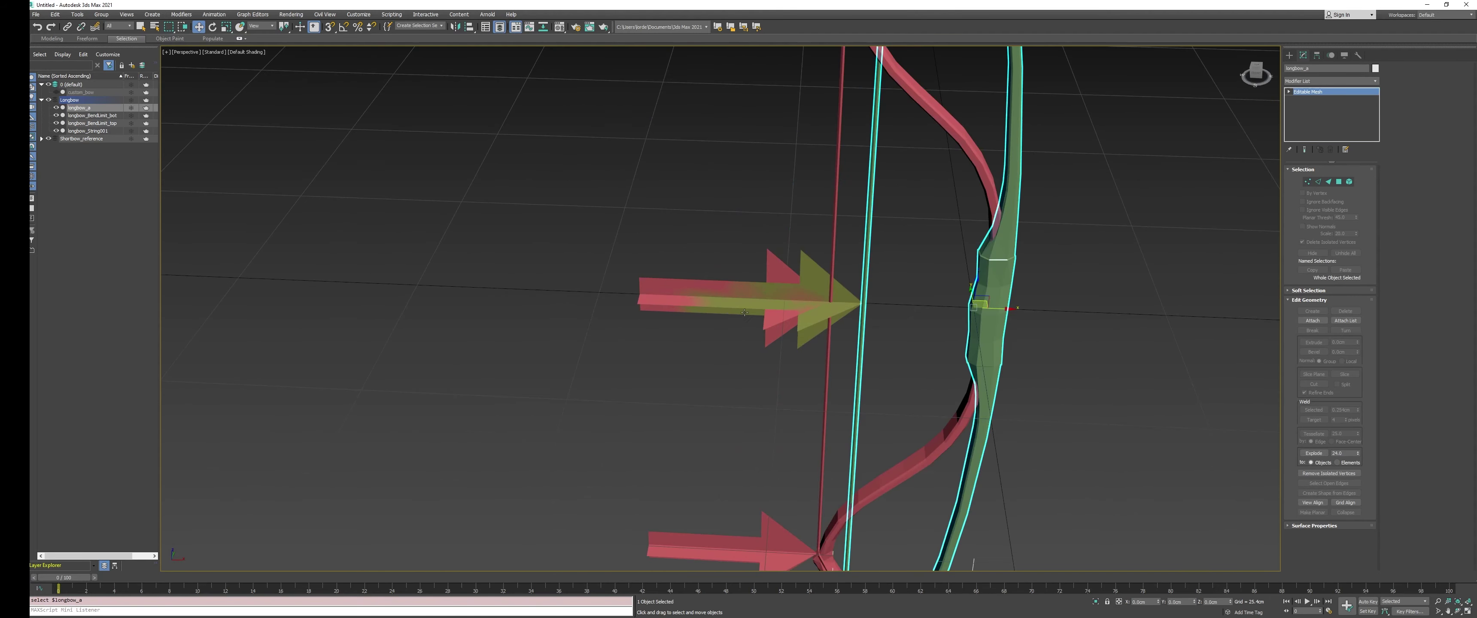
pyautogui.keyDown('alt'); pyautogui.moveTo(773, 323); pyautogui.dragTo(805, 307, button='middle'); pyautogui.keyUp('alt')
pyautogui.click(768, 321)
pyautogui.keyDown('ctrl'); pyautogui.click(836, 315); pyautogui.keyUp('ctrl')
pyautogui.scroll(6, 797, 321)
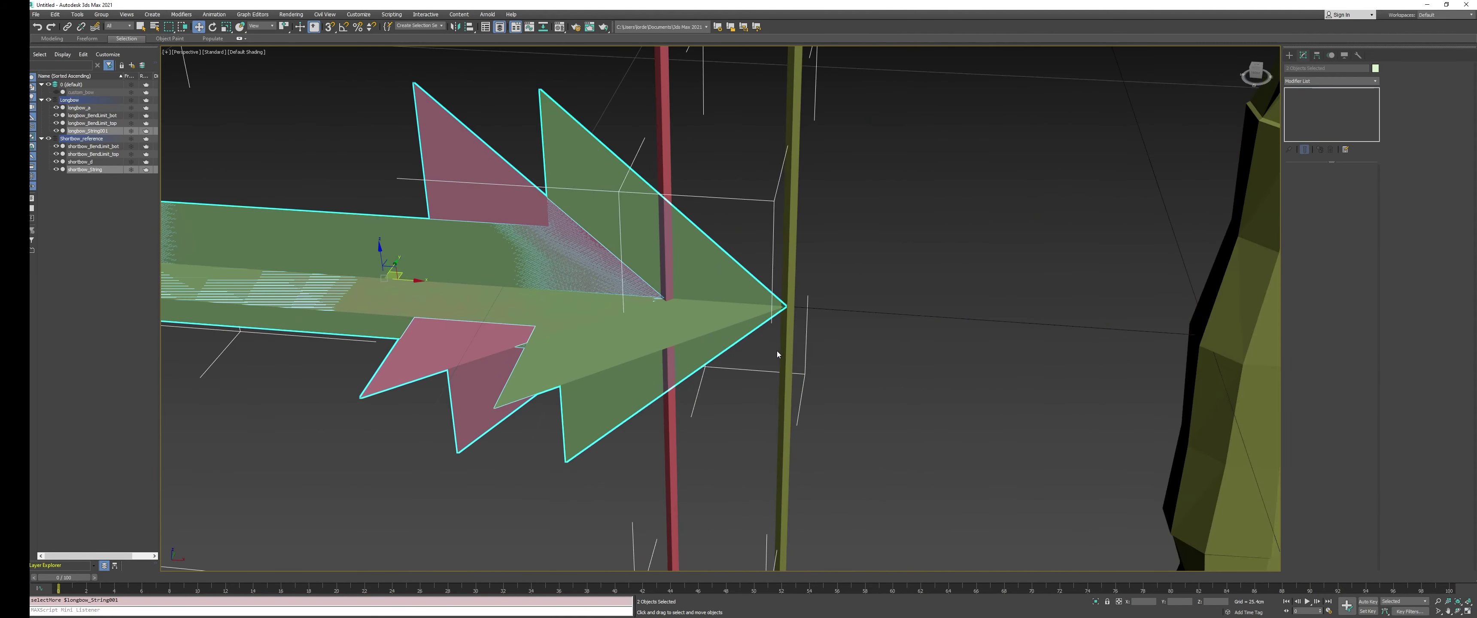
pyautogui.scroll(-3, 960, 327)
pyautogui.click(960, 327)
pyautogui.scroll(-6, 817, 320)
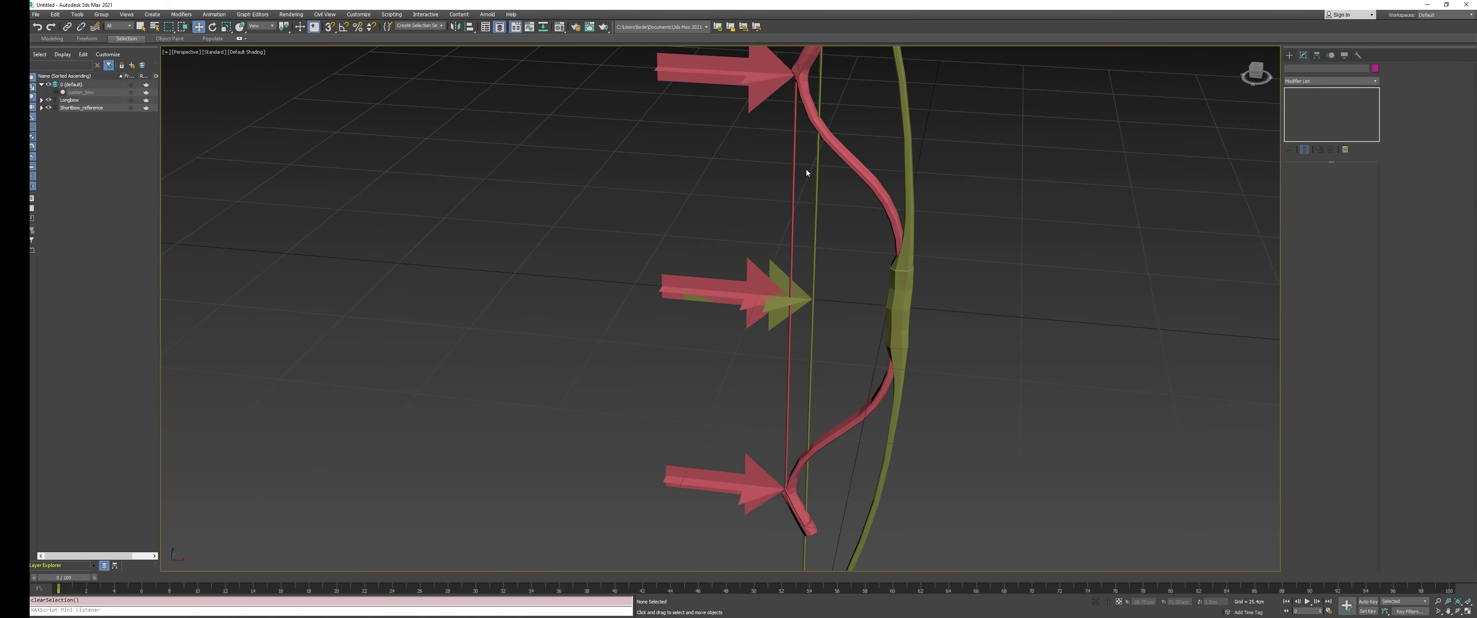
# Select the shortbow mesh and the longbow mesh in turn to compare their string positions at the central arrows, ending with nothing selected
pyautogui.click(829, 147)
pyautogui.scroll(5, 694, 270)
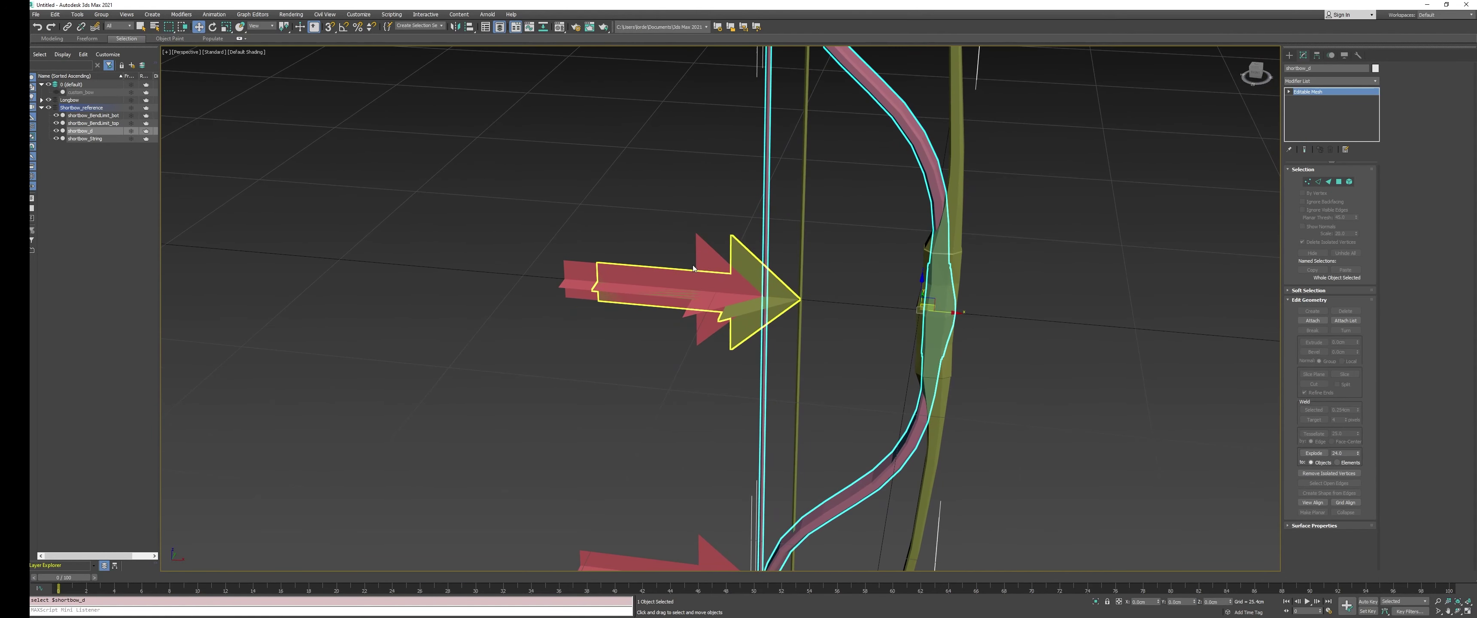
pyautogui.click(801, 312)
pyautogui.moveTo(802, 311); pyautogui.dragTo(802, 296, button='middle')
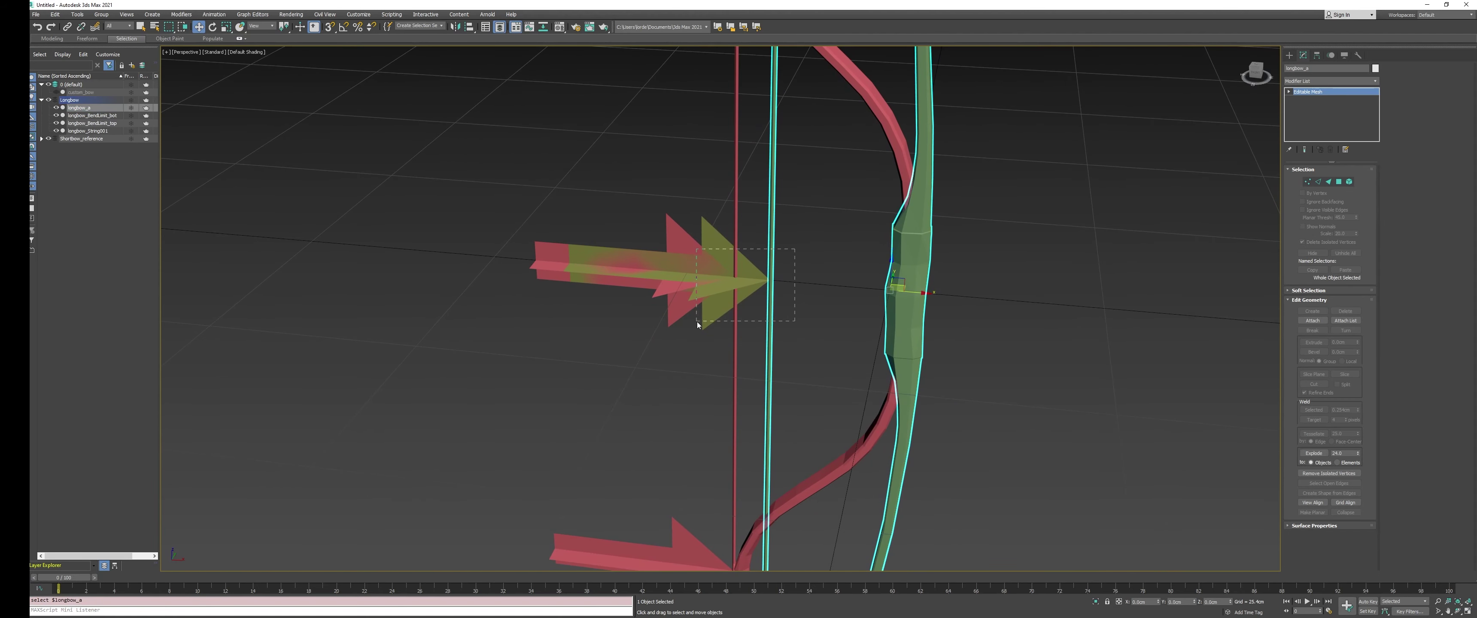
pyautogui.keyDown('ctrl'); pyautogui.moveTo(697, 322); pyautogui.dragTo(780, 292); pyautogui.keyUp('ctrl')
pyautogui.click(810, 235)
pyautogui.moveTo(811, 231); pyautogui.dragTo(695, 300)
pyautogui.click(808, 258)
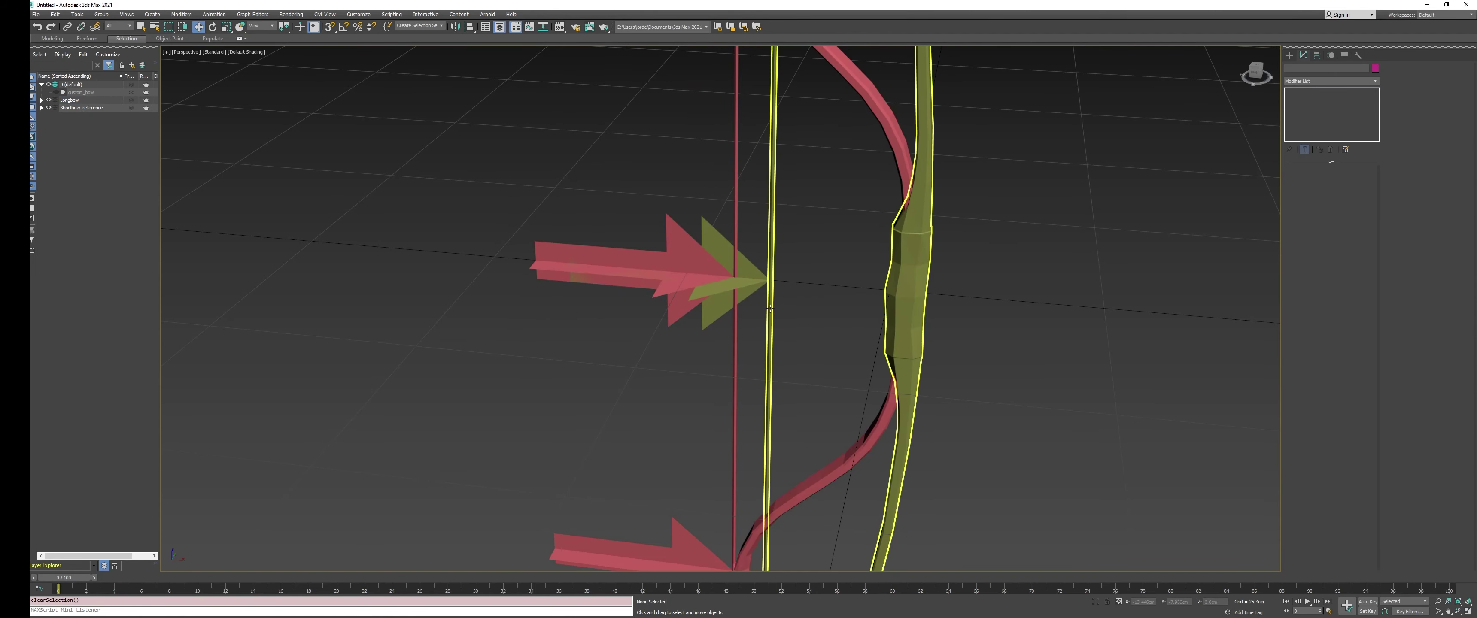
# Turn on Vertex Channel Display with Vertex Color in the longbow mesh's object properties
pyautogui.moveTo(783, 252); pyautogui.dragTo(775, 239, button='middle')
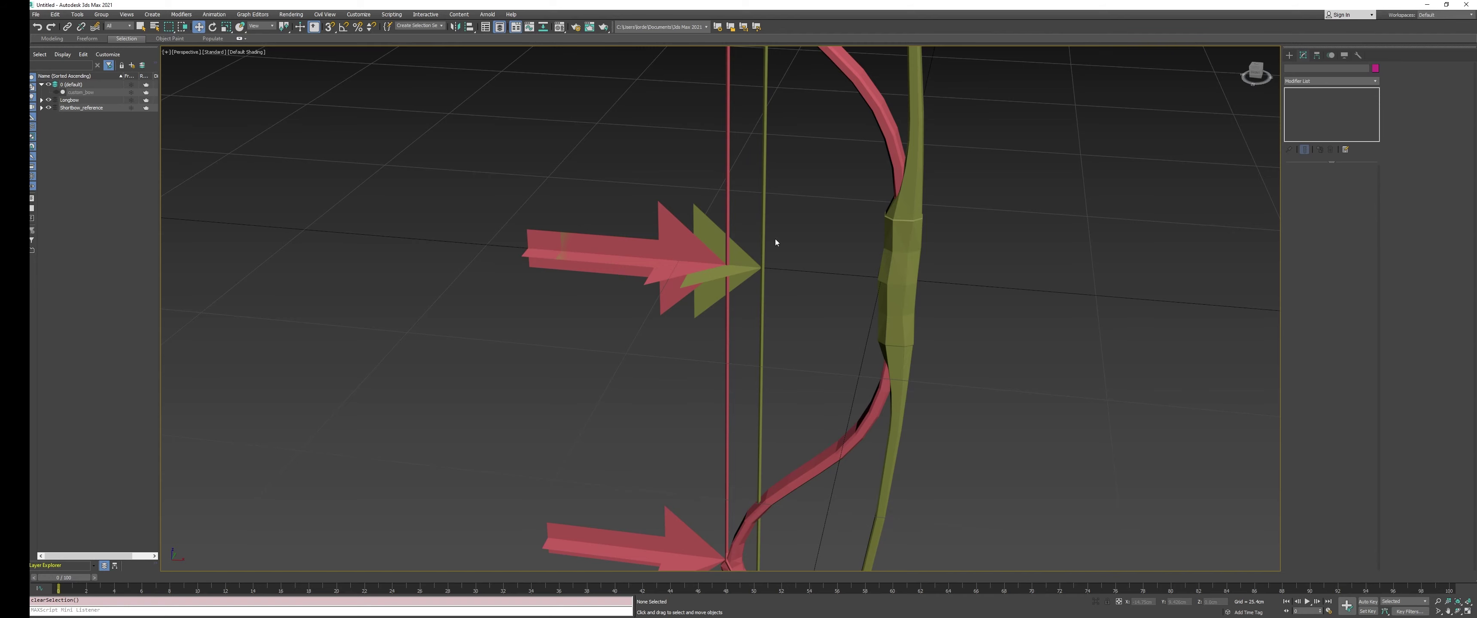
pyautogui.moveTo(774, 240); pyautogui.dragTo(803, 306, button='middle')
pyautogui.scroll(-3, 776, 293)
pyautogui.scroll(3, 810, 309)
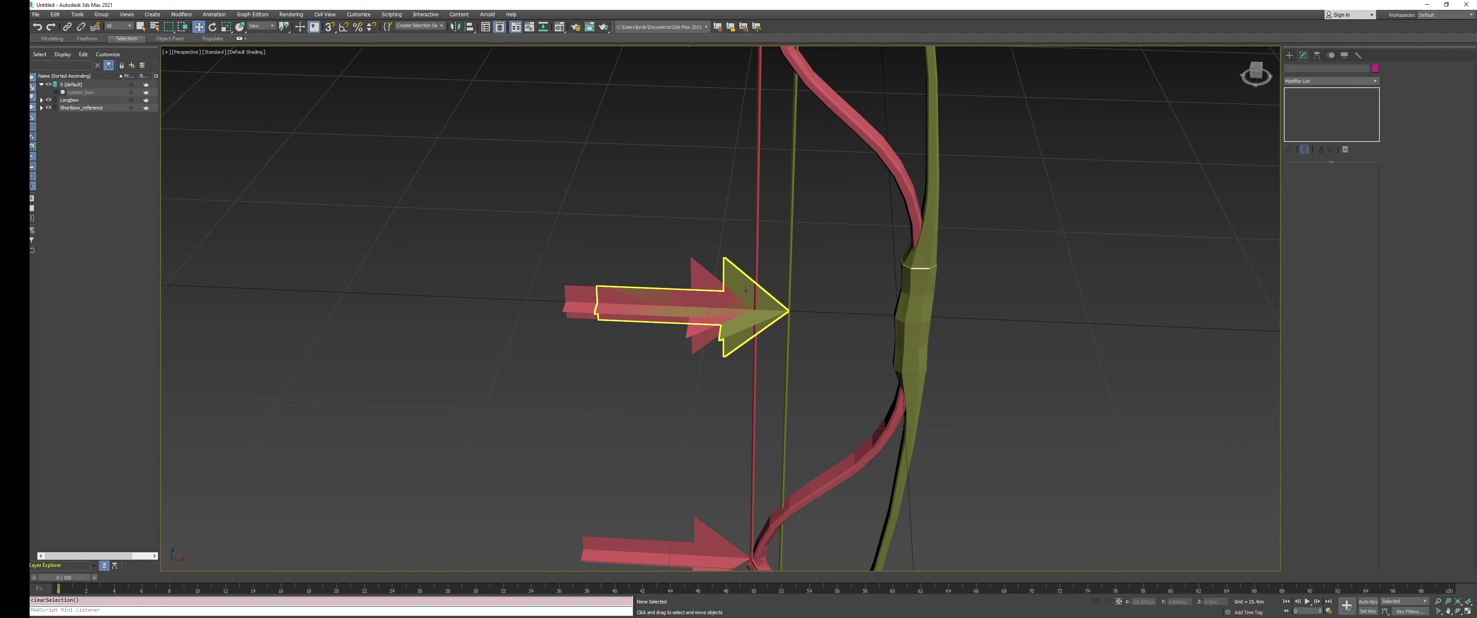
pyautogui.scroll(-3, 904, 337)
pyautogui.keyDown('alt'); pyautogui.moveTo(904, 337); pyautogui.dragTo(912, 283, button='middle'); pyautogui.keyUp('alt')
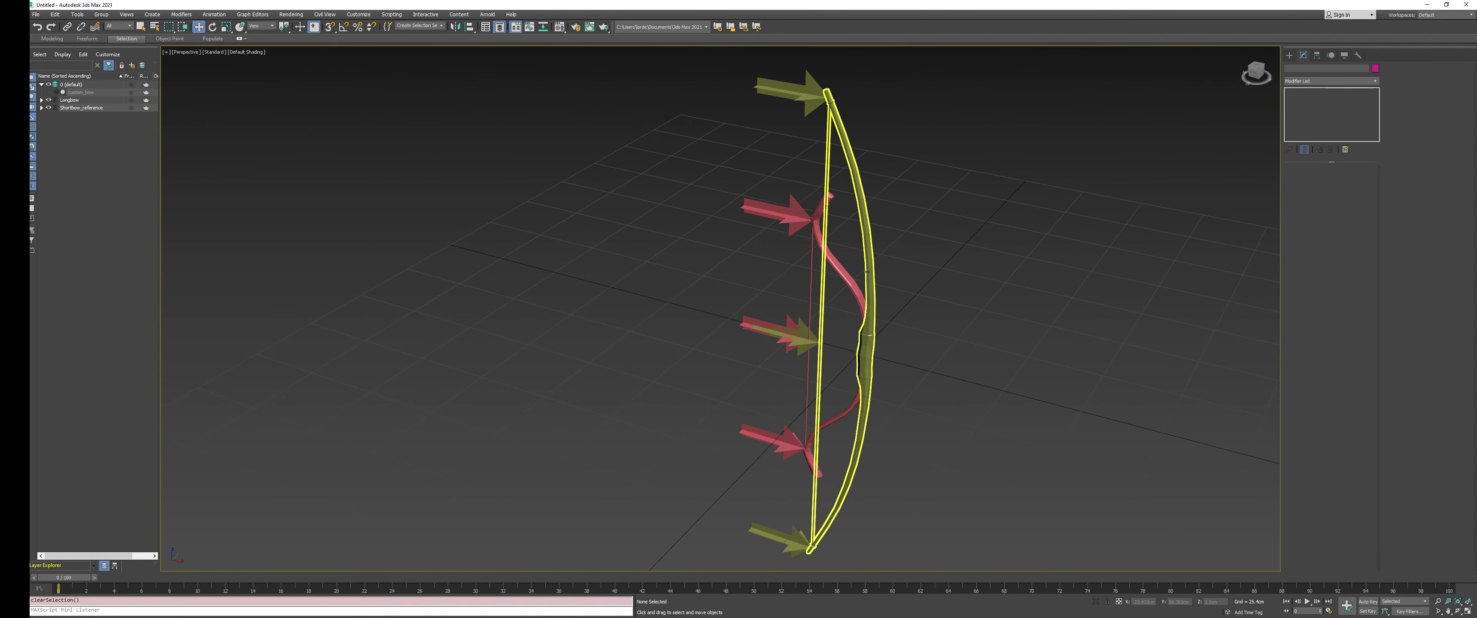
pyautogui.click(867, 271)
pyautogui.rightClick(908, 289)
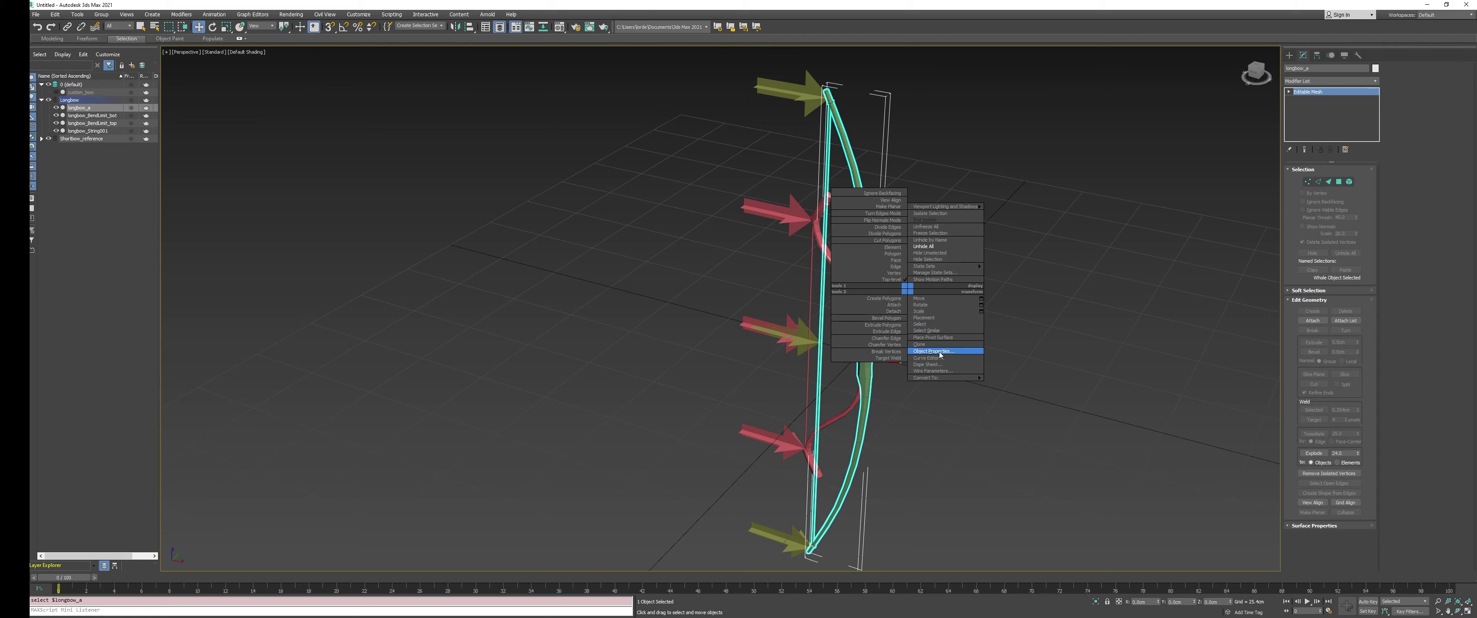
pyautogui.click(935, 351)
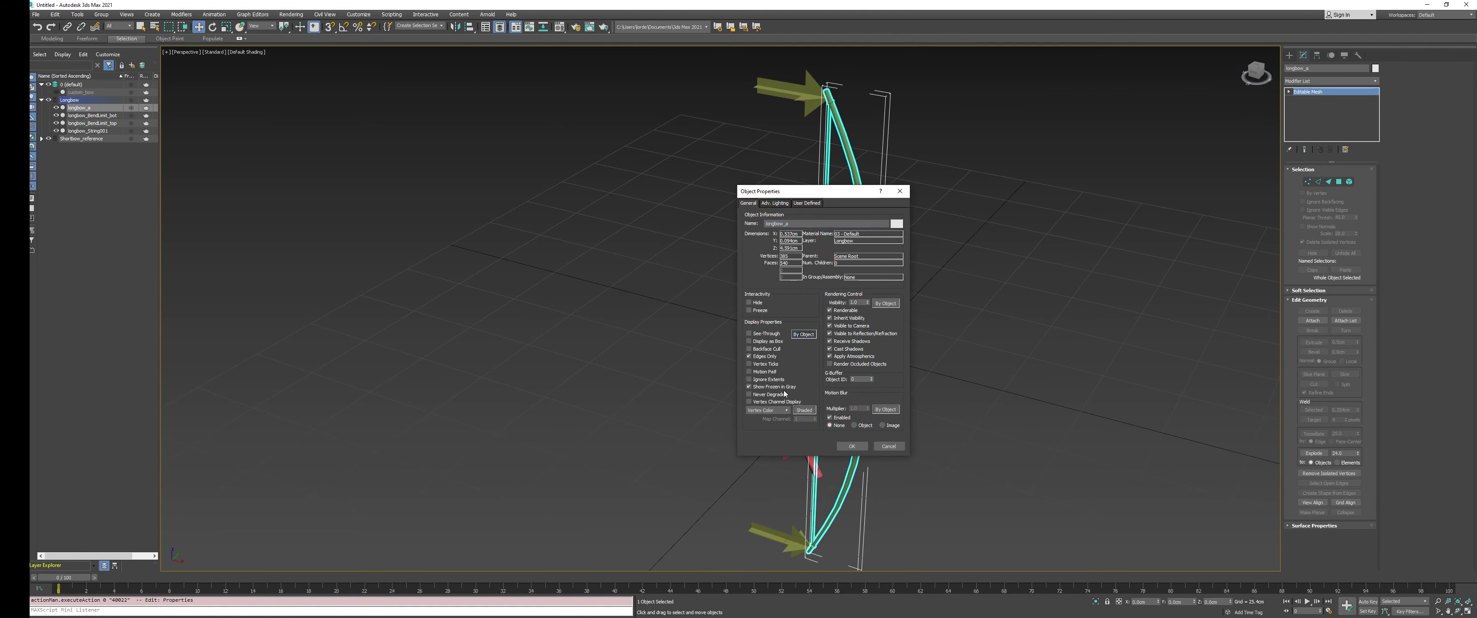
pyautogui.click(749, 402)
pyautogui.click(852, 446)
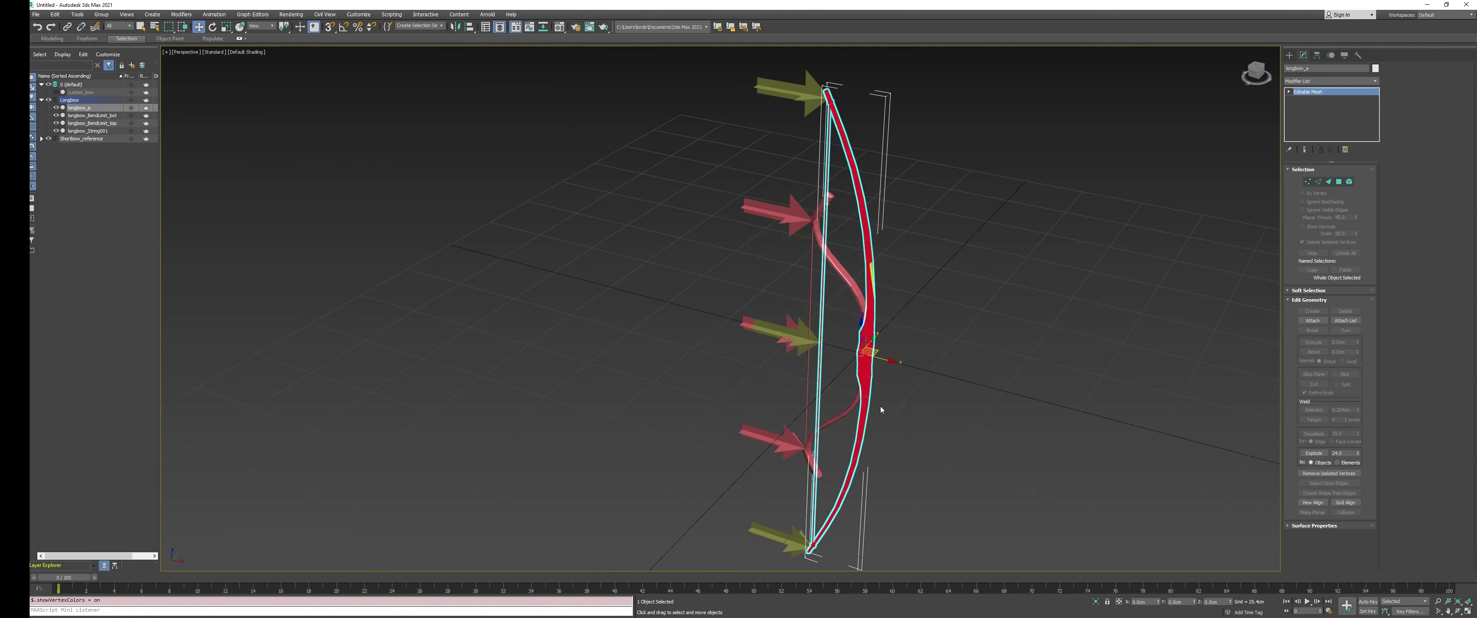
# Isolate the longbow mesh, examine its vertex colors near the grip up close, and exit isolation
pyautogui.hotkey('alt', 'q')
pyautogui.moveTo(881, 406); pyautogui.dragTo(647, 297, button='middle')
pyautogui.click(661, 239)
pyautogui.scroll(4, 662, 238)
pyautogui.moveTo(663, 232); pyautogui.dragTo(667, 242, button='middle')
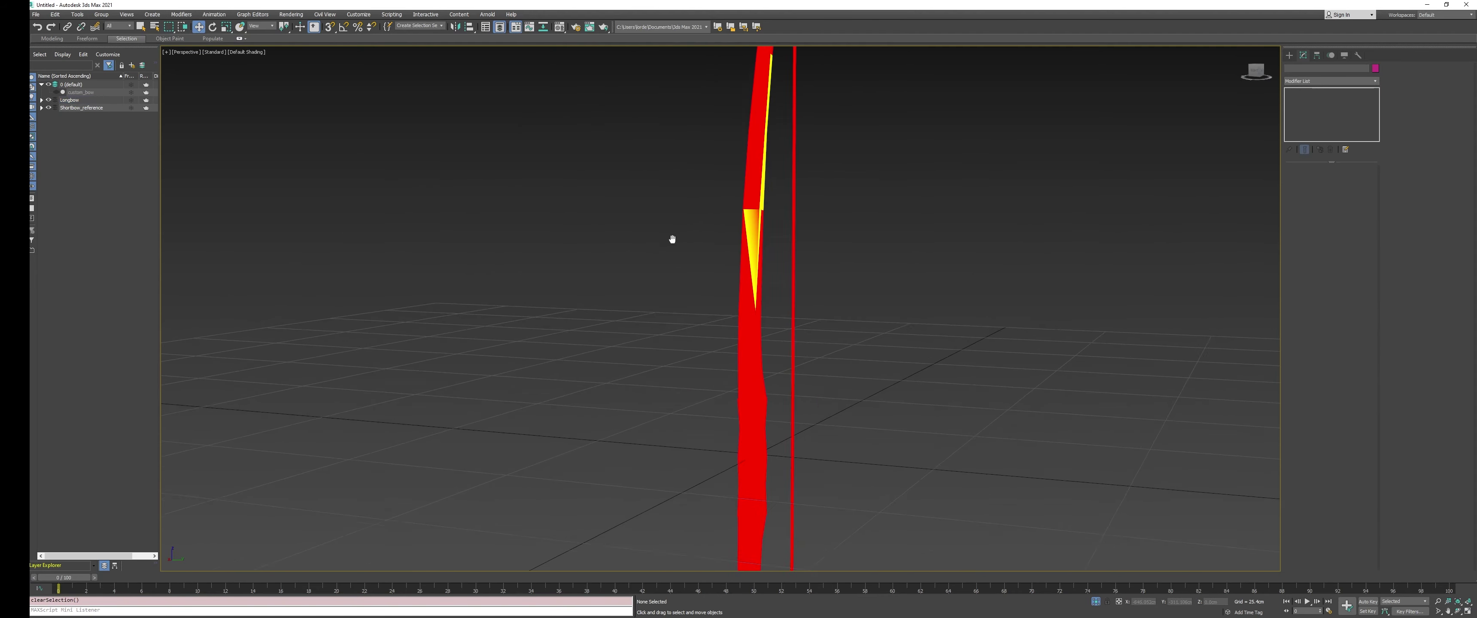
pyautogui.moveTo(904, 271); pyautogui.dragTo(793, 280, button='middle')
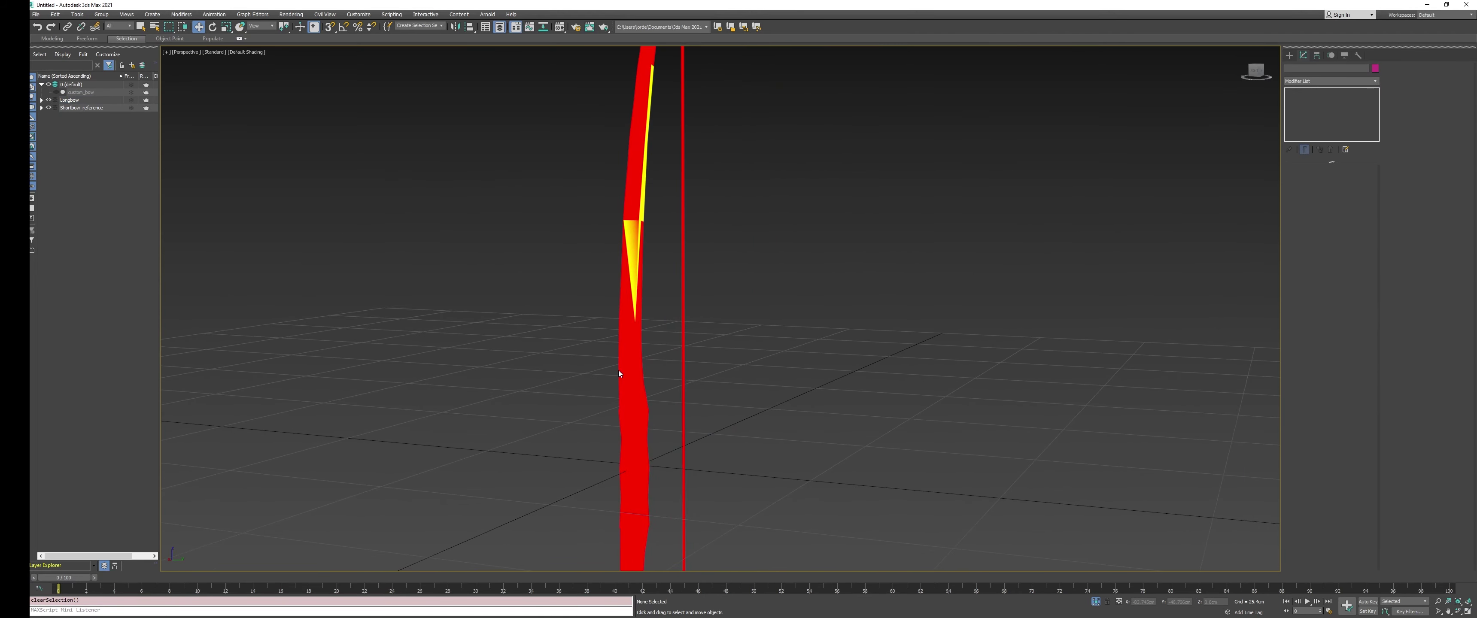
pyautogui.keyDown('alt'); pyautogui.moveTo(665, 259); pyautogui.dragTo(626, 282, button='middle'); pyautogui.keyUp('alt')
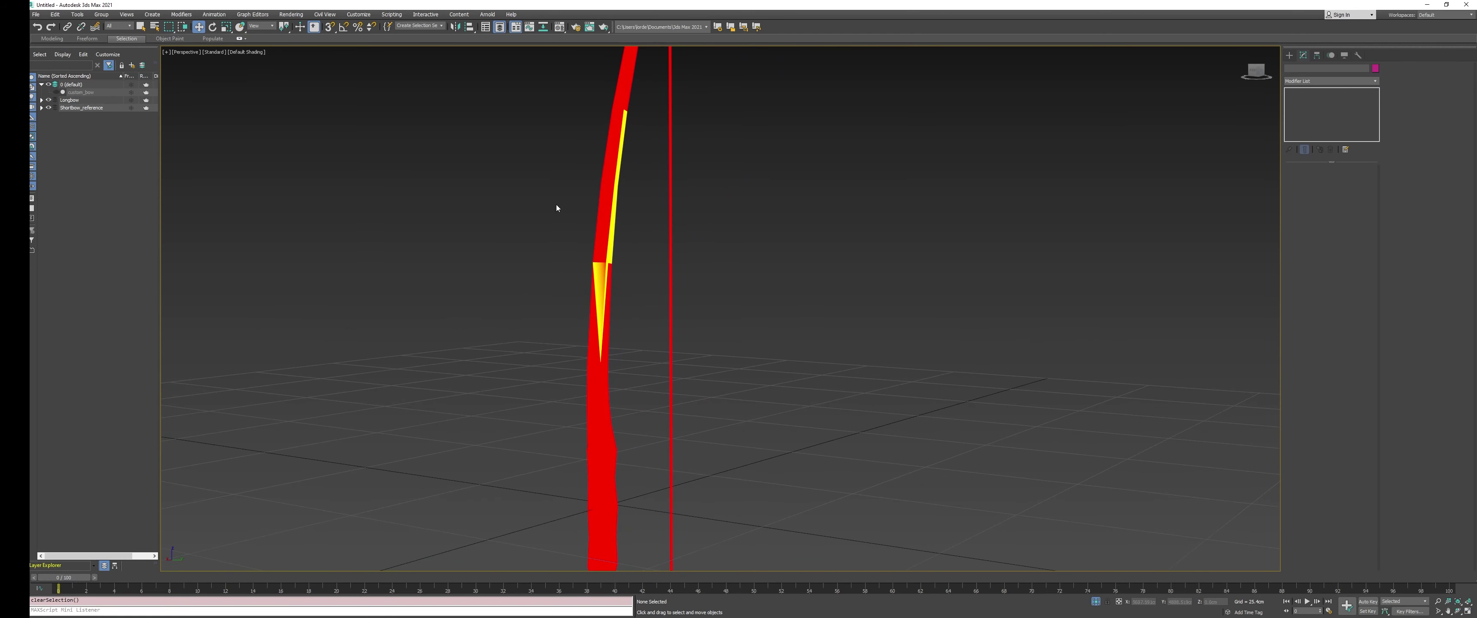
pyautogui.click(1096, 604)
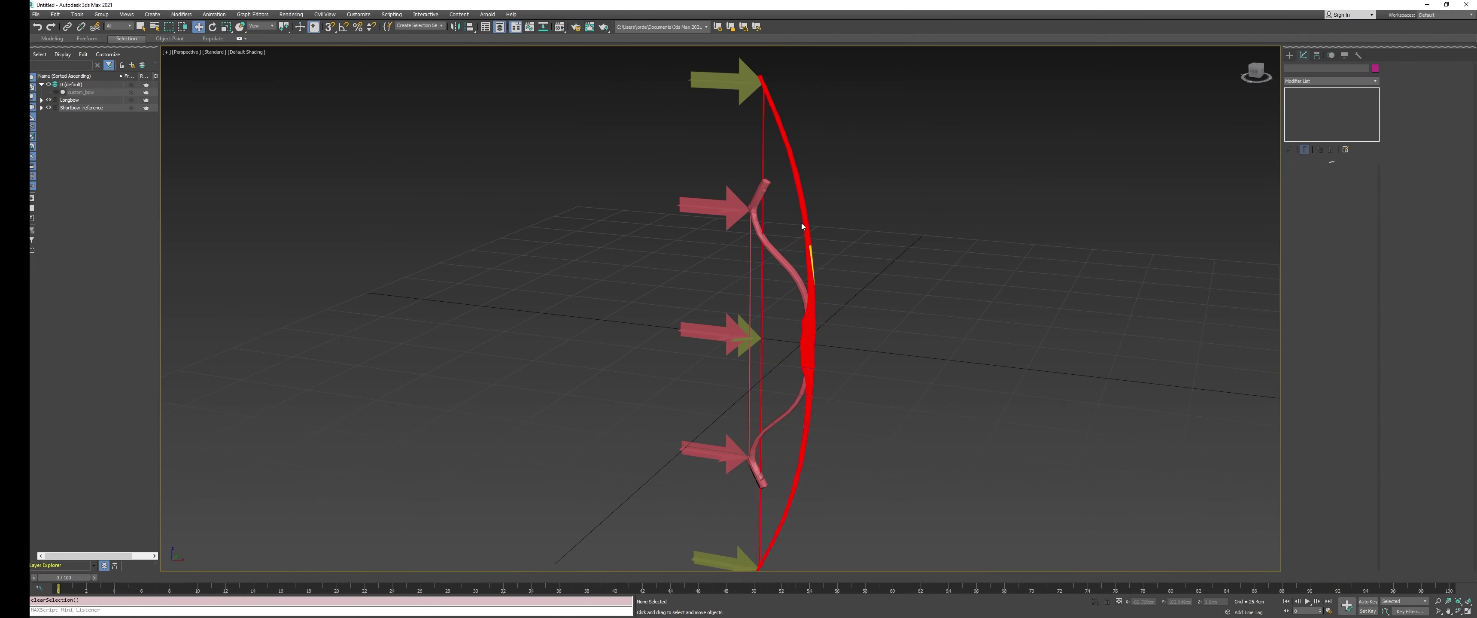
# Turn off Vertex Channel Display in the longbow mesh's object properties and clear the selection
pyautogui.click(801, 227)
pyautogui.rightClick(802, 219)
pyautogui.click(829, 282)
pyautogui.click(768, 402)
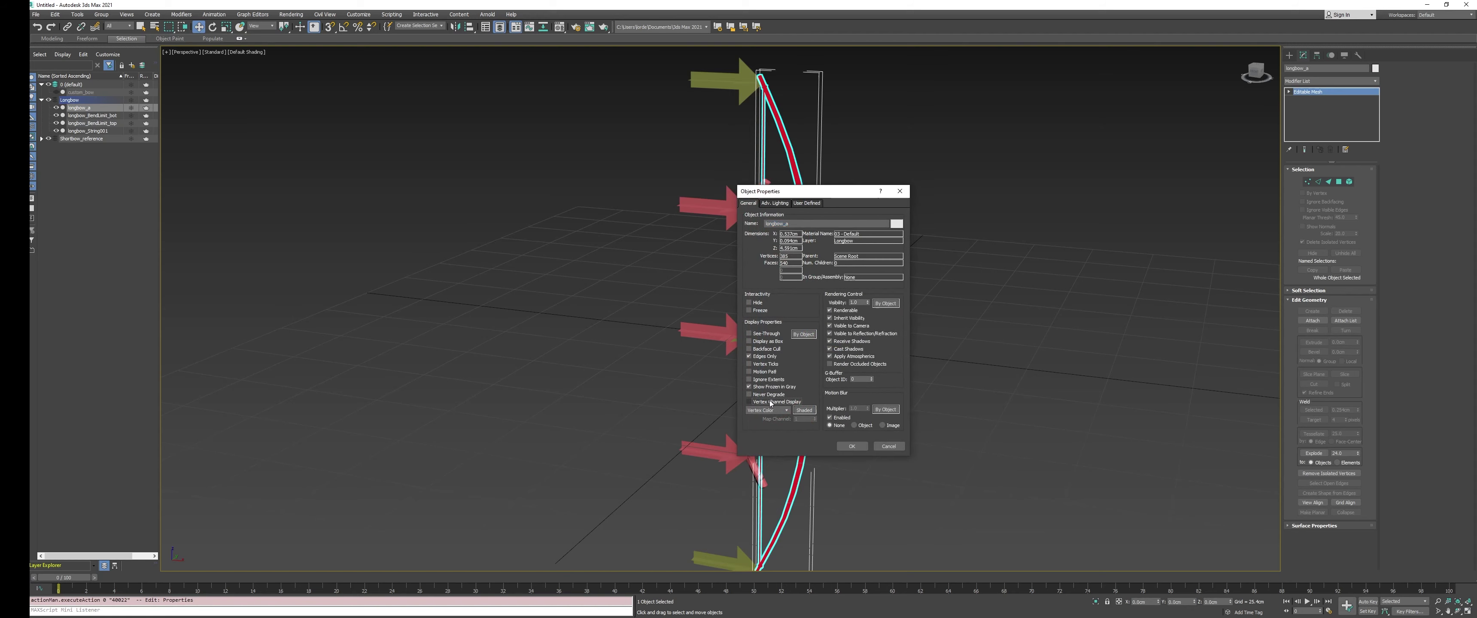
pyautogui.click(852, 446)
pyautogui.moveTo(841, 363); pyautogui.dragTo(821, 360, button='middle')
pyautogui.click(826, 346)
# Unhide the custom_bow object beside the reference bows and expand the longbow layer's contents
pyautogui.keyDown('alt'); pyautogui.moveTo(810, 250); pyautogui.dragTo(817, 250, button='middle'); pyautogui.keyUp('alt')
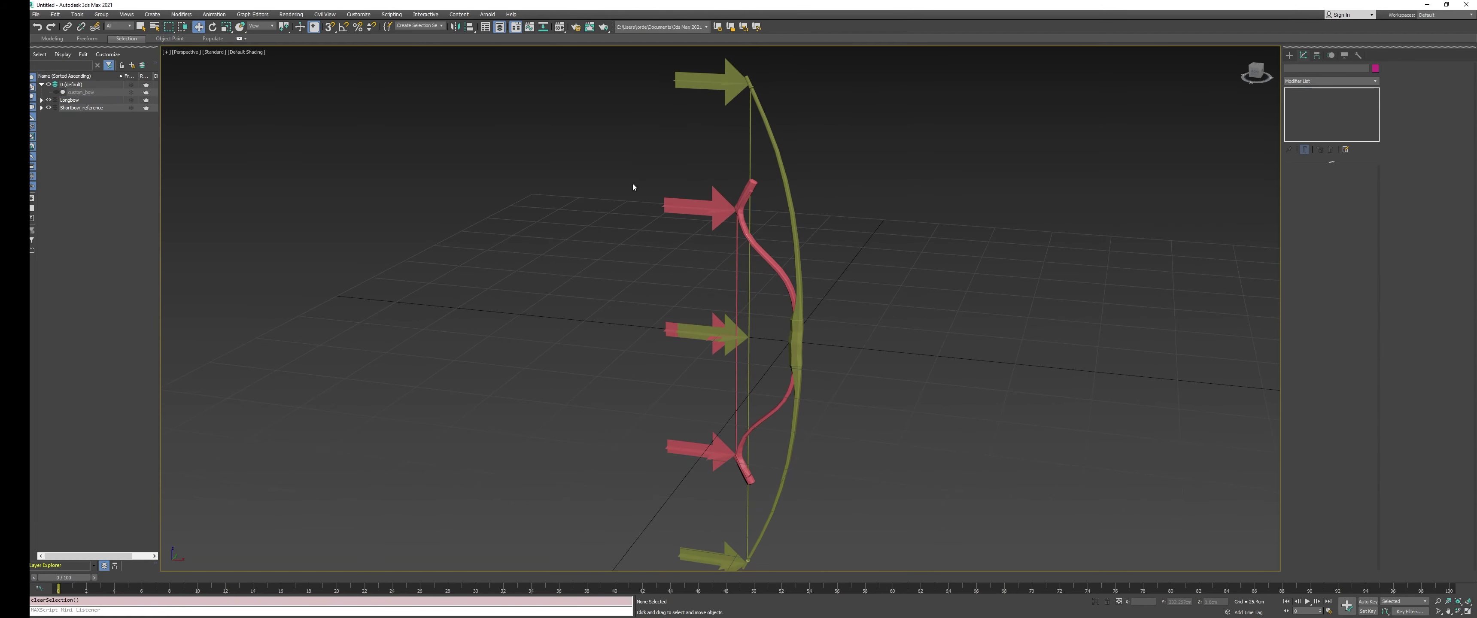
pyautogui.keyDown('alt'); pyautogui.moveTo(761, 401); pyautogui.dragTo(869, 399, button='middle'); pyautogui.keyUp('alt')
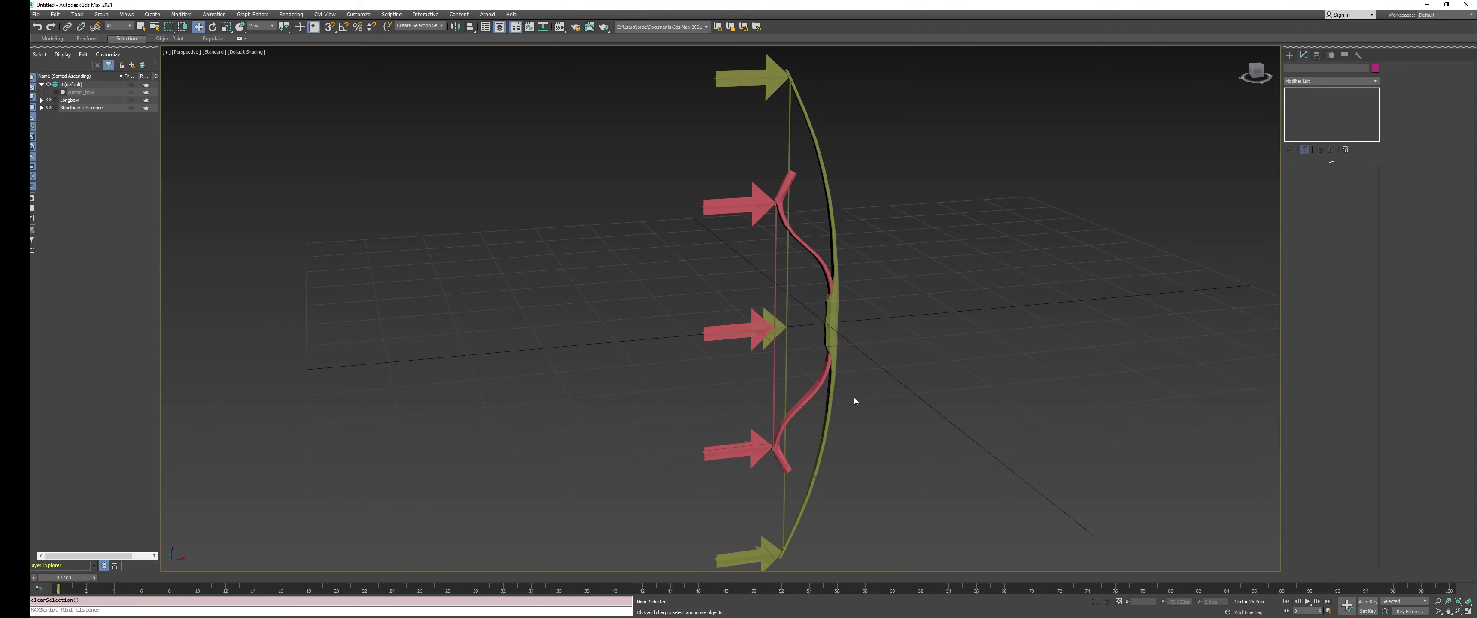
pyautogui.keyDown('alt'); pyautogui.moveTo(746, 144); pyautogui.dragTo(632, 273, button='middle'); pyautogui.keyUp('alt')
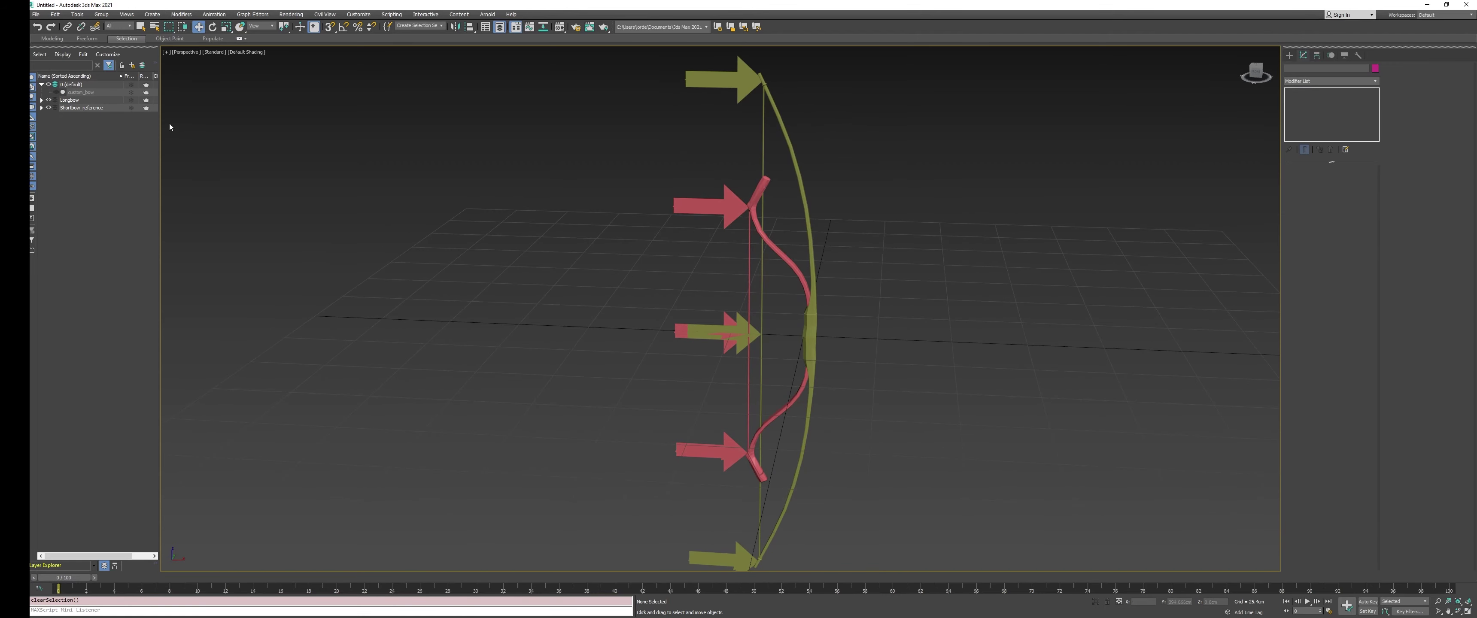
pyautogui.click(56, 92)
pyautogui.scroll(3, 782, 260)
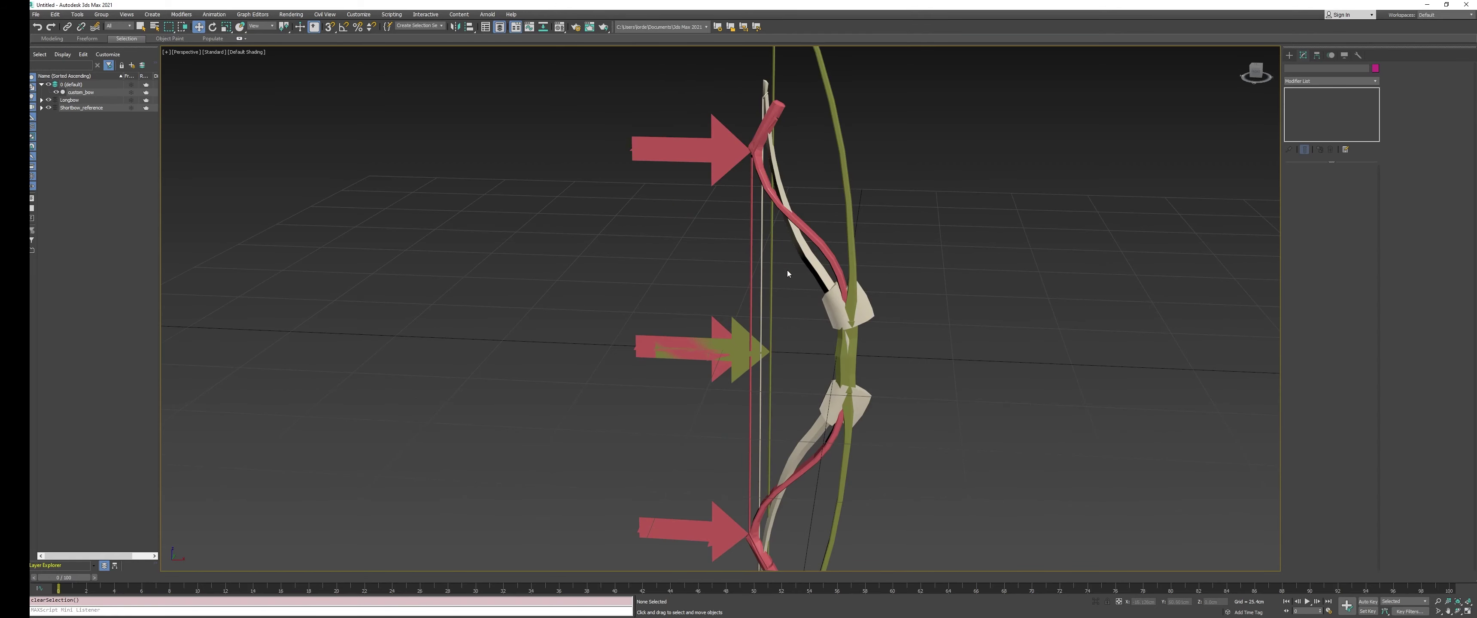
pyautogui.click(42, 100)
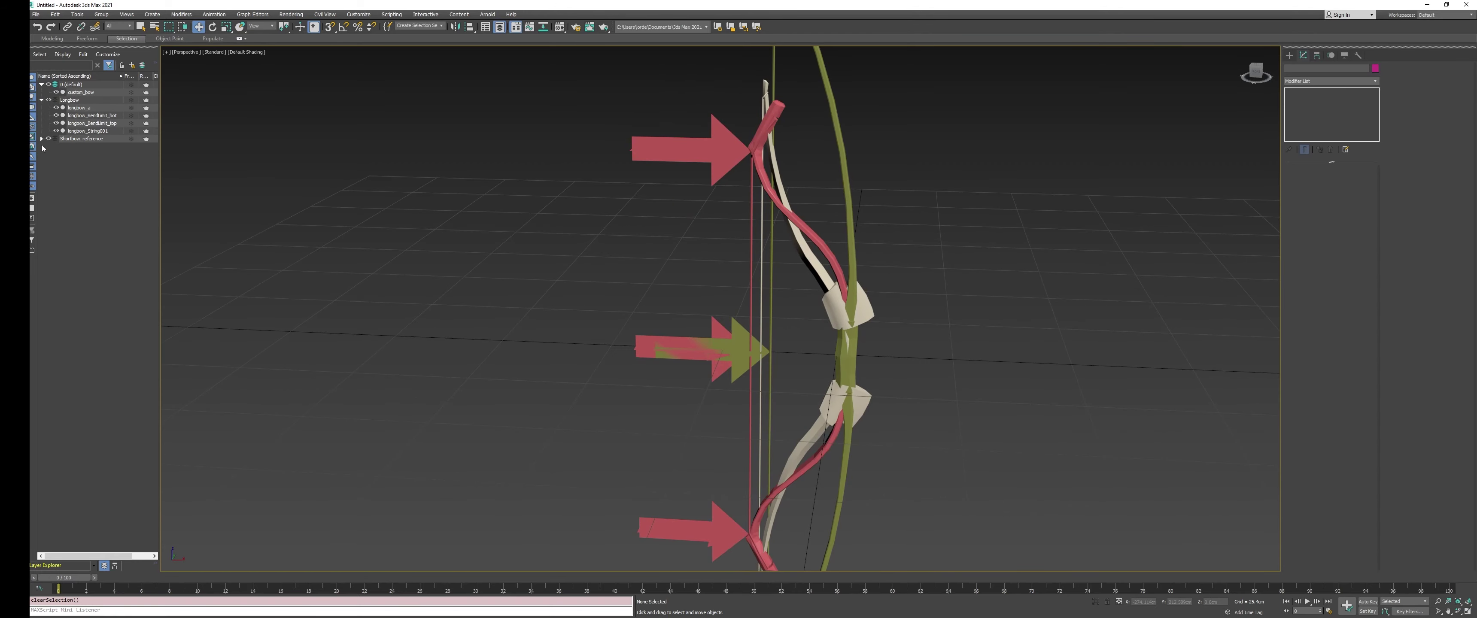
# Select the custom_bow mesh and compare its string and limbs from the side with the reference bows and marker arrows
pyautogui.moveTo(867, 242); pyautogui.dragTo(829, 305, button='middle')
pyautogui.scroll(2, 830, 305)
pyautogui.keyDown('alt'); pyautogui.moveTo(709, 226); pyautogui.dragTo(694, 190, button='middle'); pyautogui.keyUp('alt')
pyautogui.click(693, 169)
pyautogui.scroll(-2, 694, 144)
pyautogui.keyDown('alt'); pyautogui.moveTo(676, 107); pyautogui.dragTo(685, 152, button='middle'); pyautogui.keyUp('alt')
pyautogui.moveTo(666, 307); pyautogui.dragTo(667, 169, button='middle')
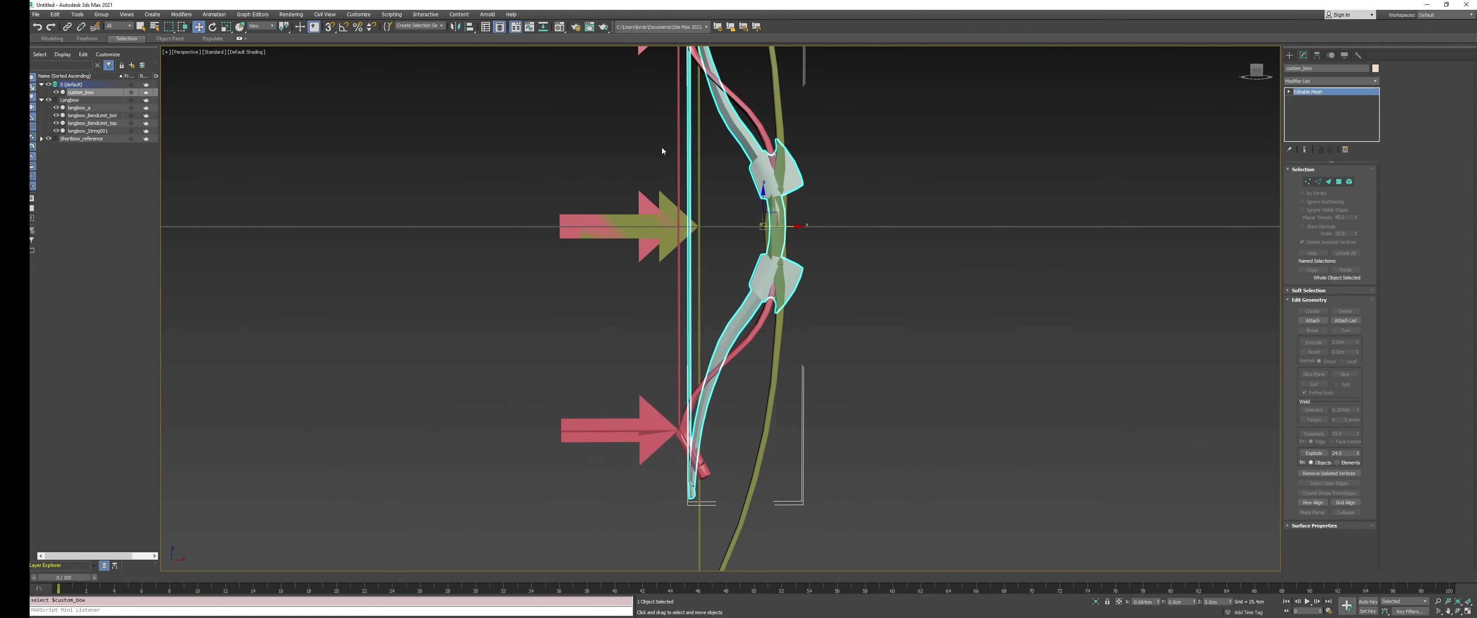
# Select the shortbow_d reference and switch shortbow_String off and on to compare it with the custom bow
pyautogui.keyDown('ctrl'); pyautogui.click(655, 418); pyautogui.keyUp('ctrl')
pyautogui.keyDown('alt'); pyautogui.moveTo(669, 336); pyautogui.dragTo(585, 330, button='middle'); pyautogui.keyUp('alt')
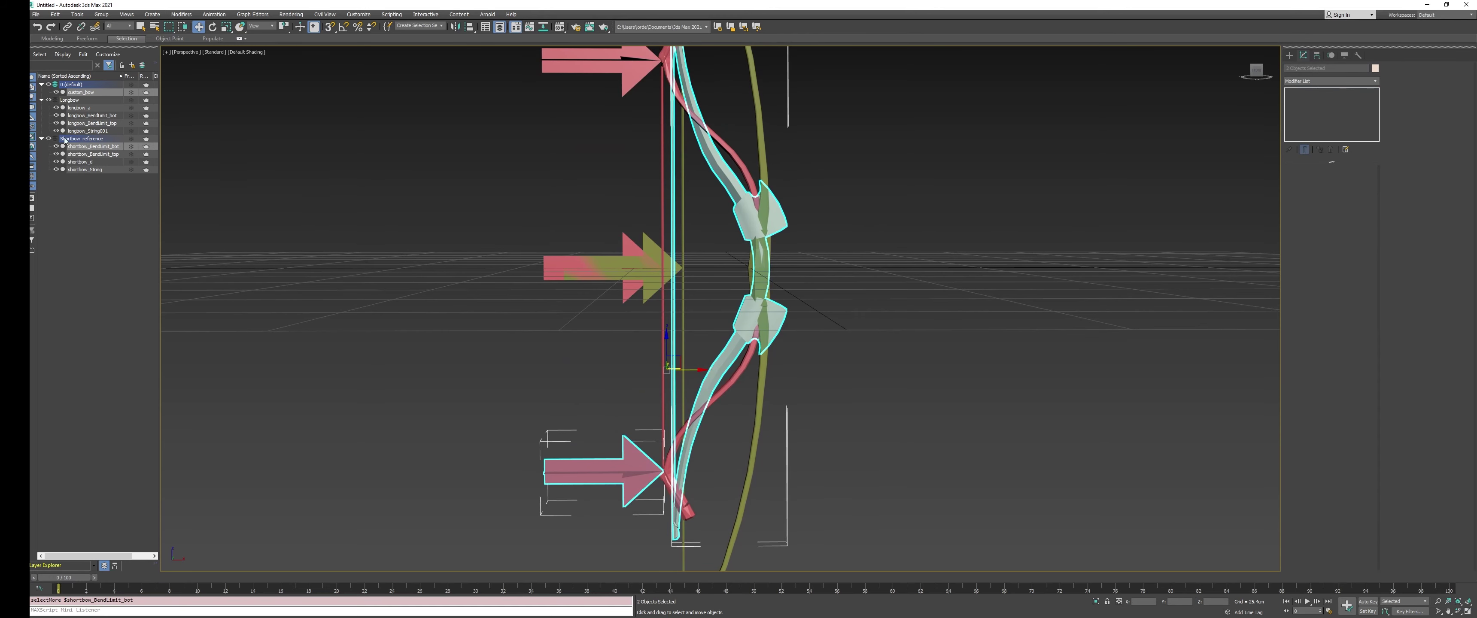
pyautogui.click(80, 162)
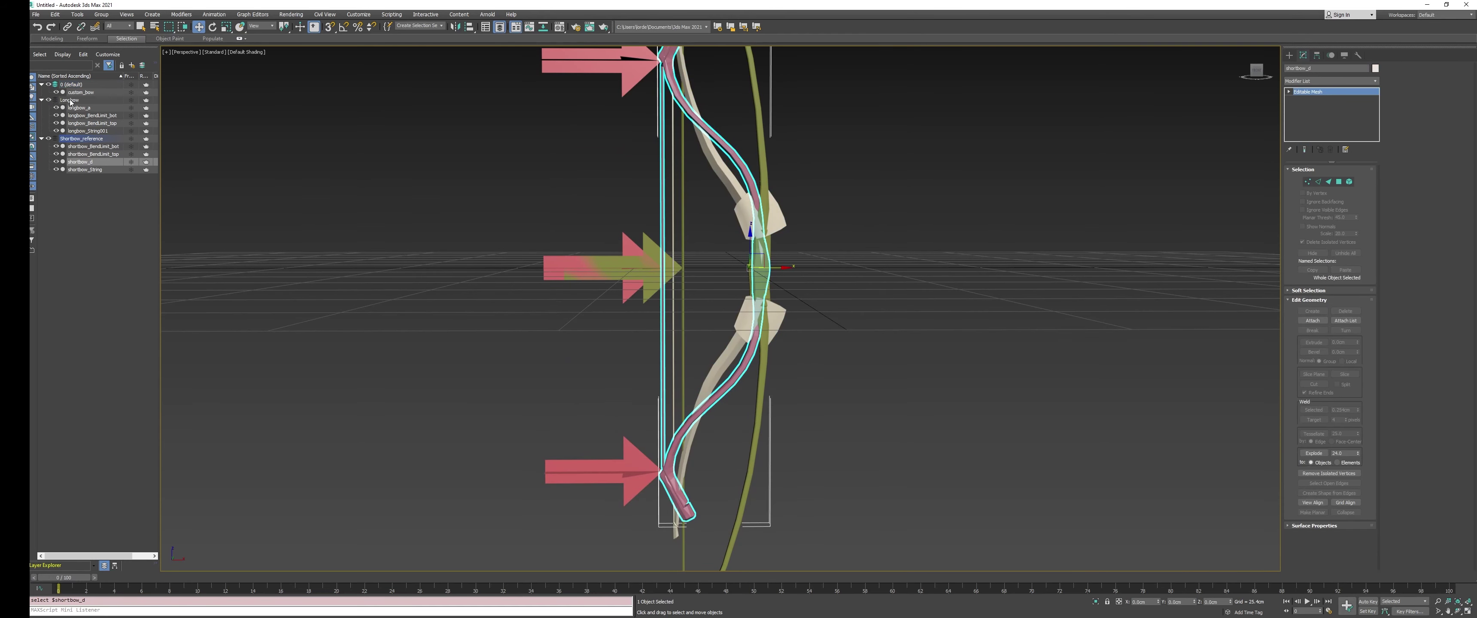
pyautogui.click(57, 169)
pyautogui.keyDown('alt'); pyautogui.moveTo(716, 208); pyautogui.dragTo(677, 227, button='middle'); pyautogui.keyUp('alt')
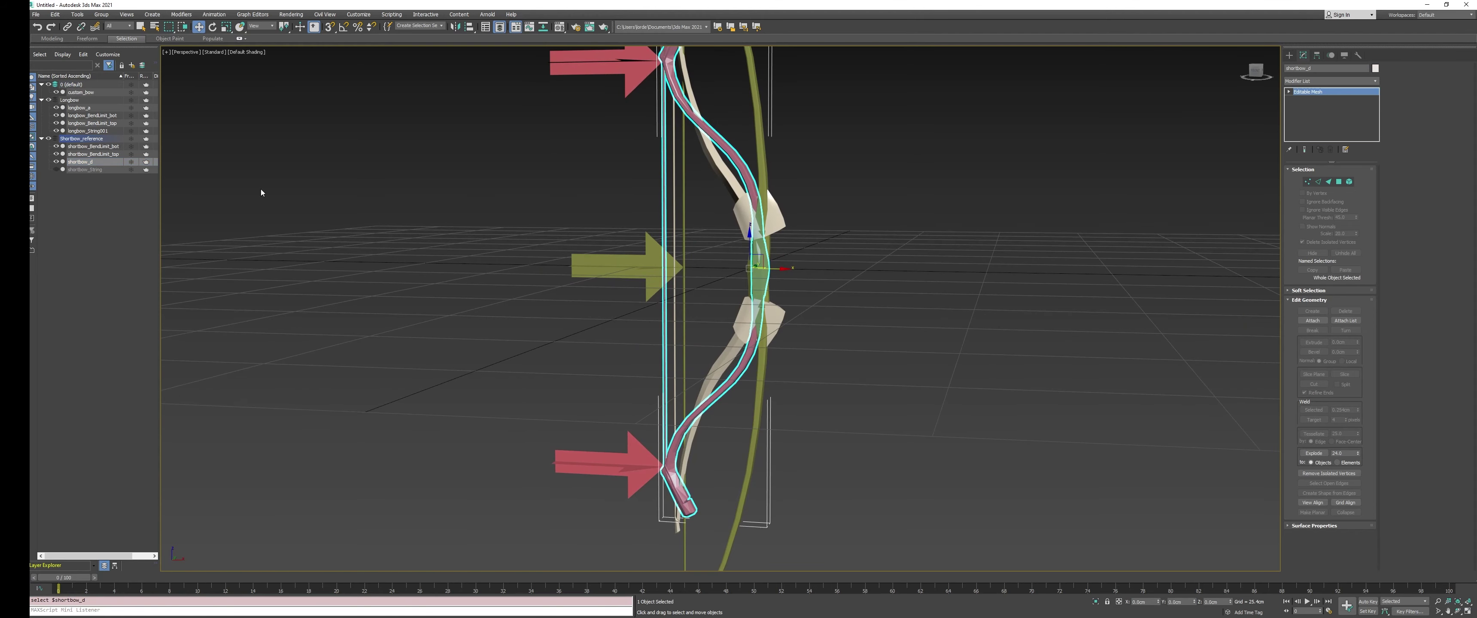
pyautogui.click(56, 169)
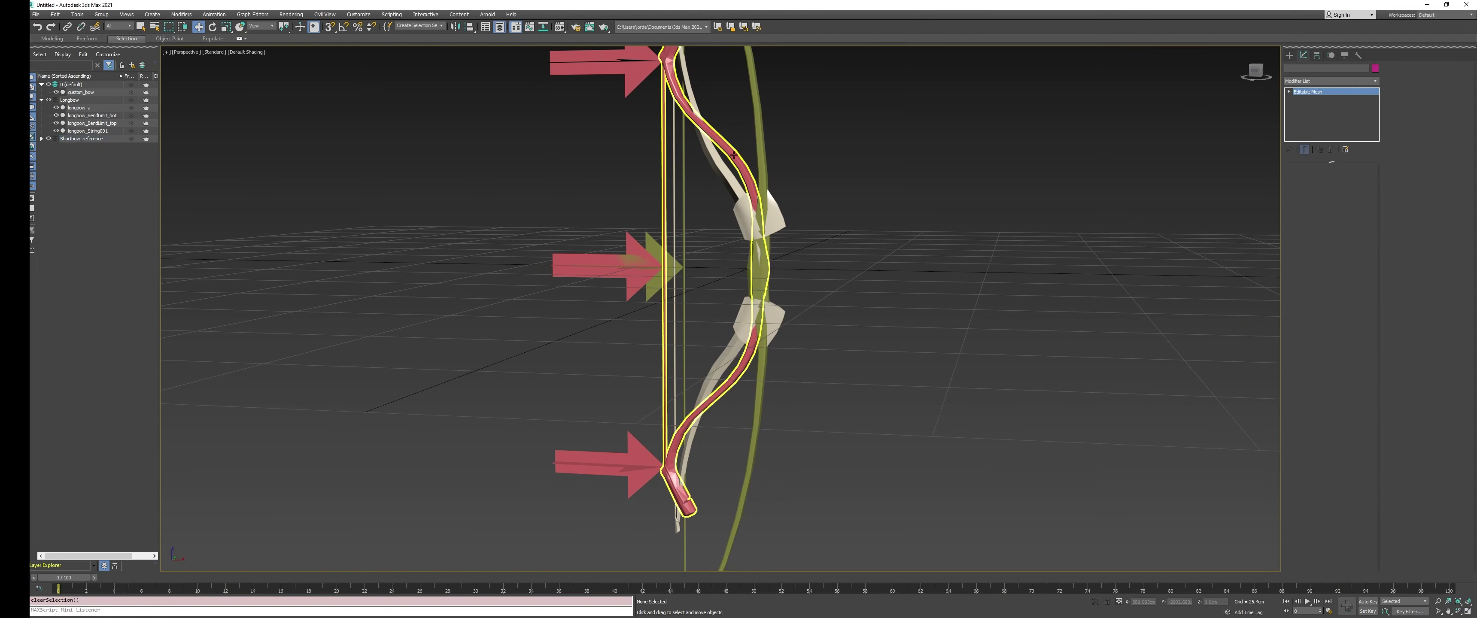
# Examine where the bow strings lie relative to the central arrow guides
pyautogui.click(56, 163)
pyautogui.moveTo(644, 149); pyautogui.dragTo(663, 276, button='middle')
pyautogui.hotkey('ctrl', 'z')
pyautogui.scroll(3, 705, 372)
pyautogui.scroll(5, 669, 389)
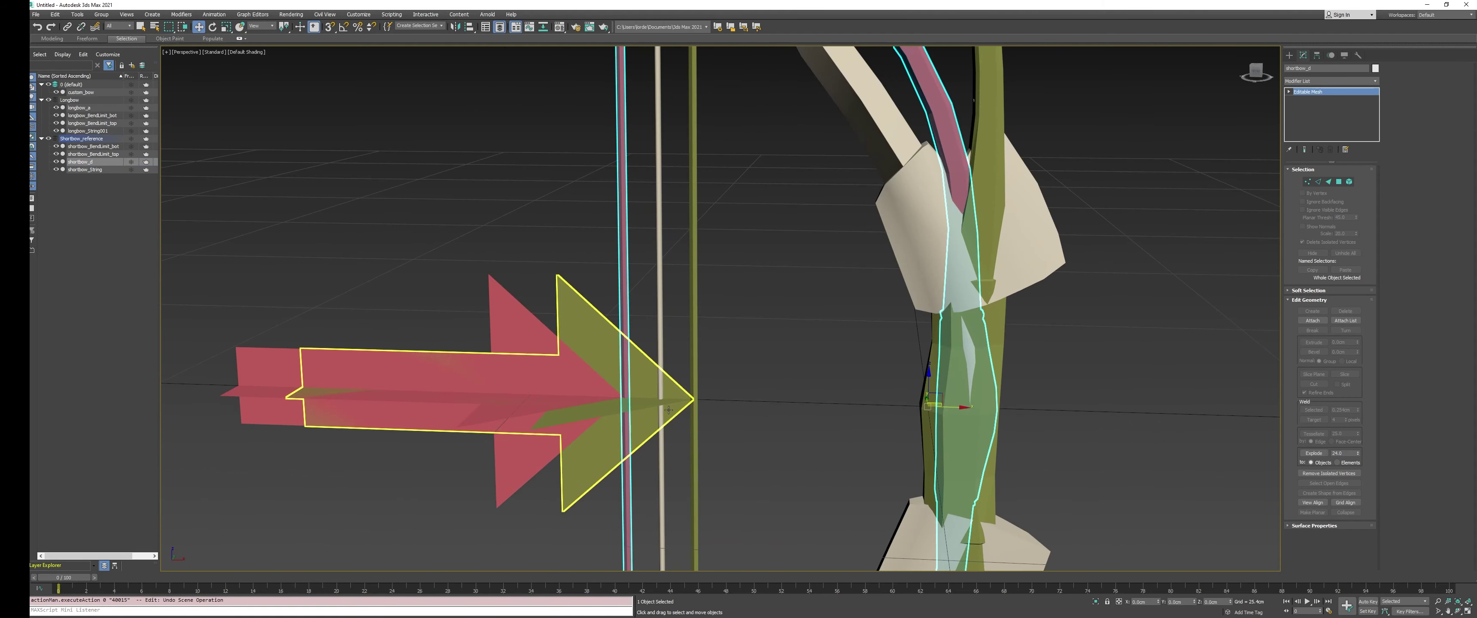
pyautogui.scroll(-7, 758, 393)
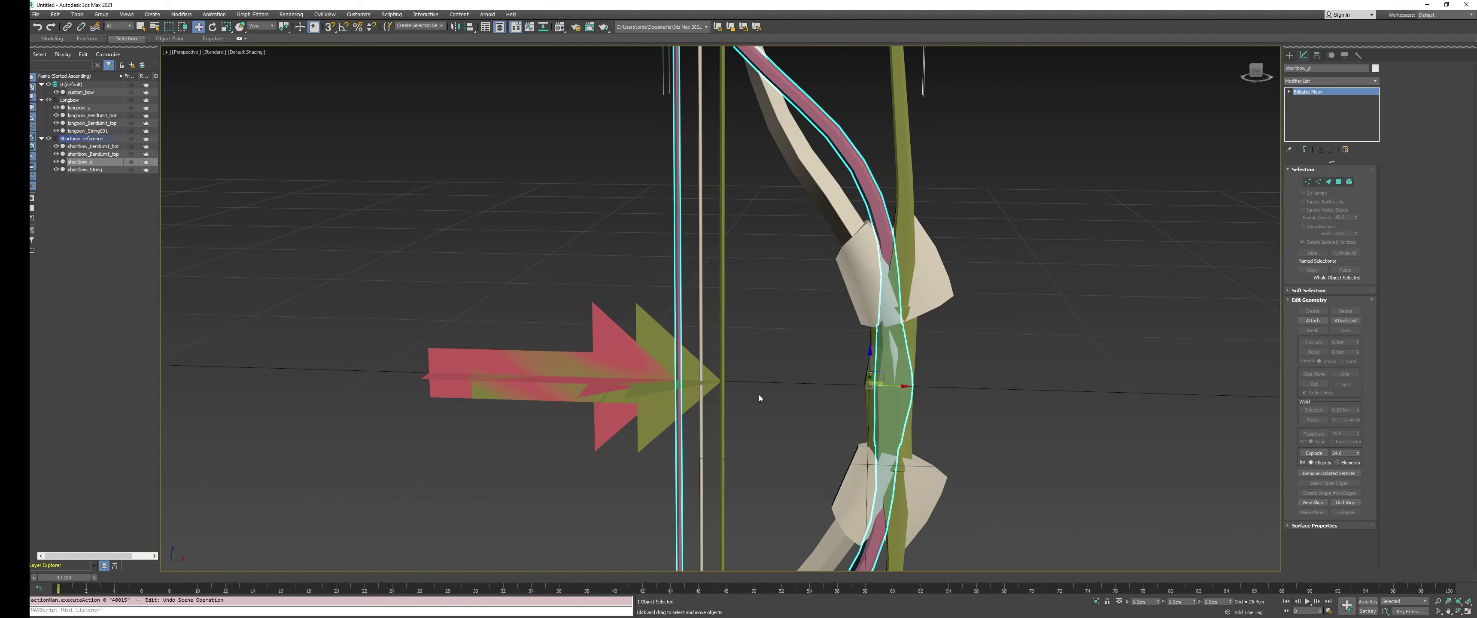
# Isolate custom_bow and enable Vertex Channel Display with Vertex Color in its object properties
pyautogui.click(767, 287)
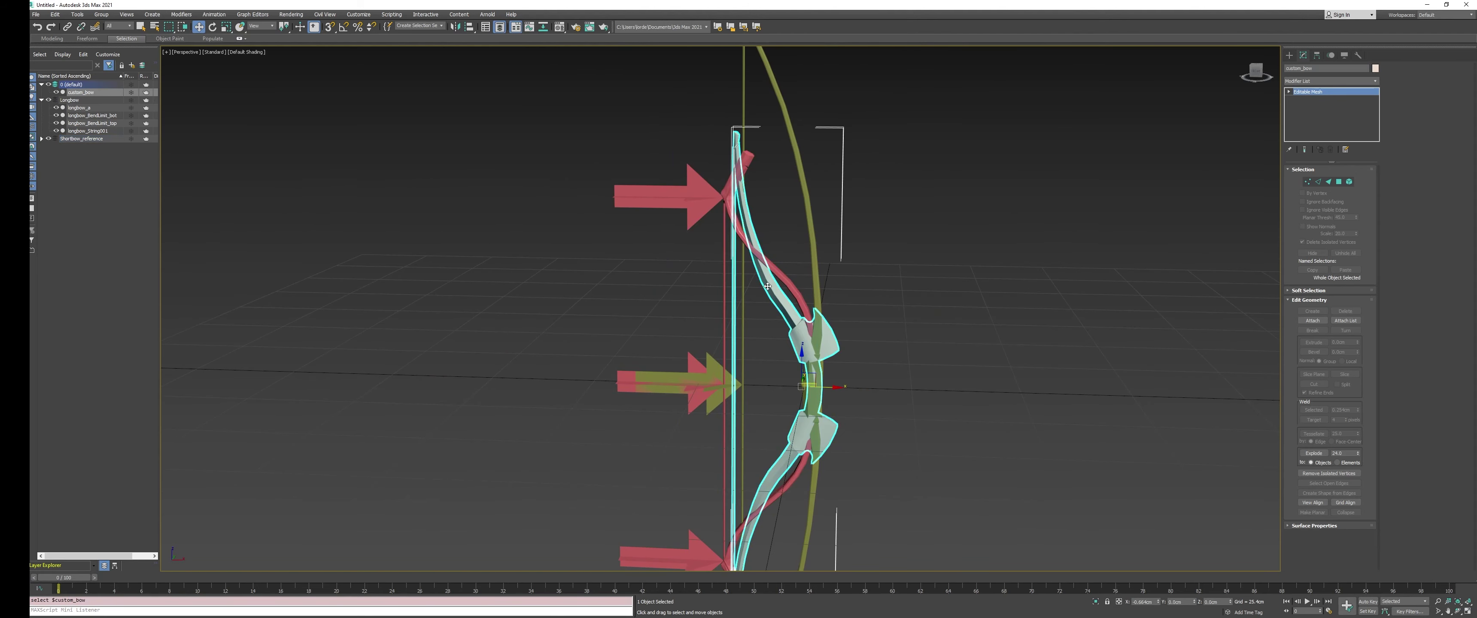
pyautogui.hotkey('alt', 'q')
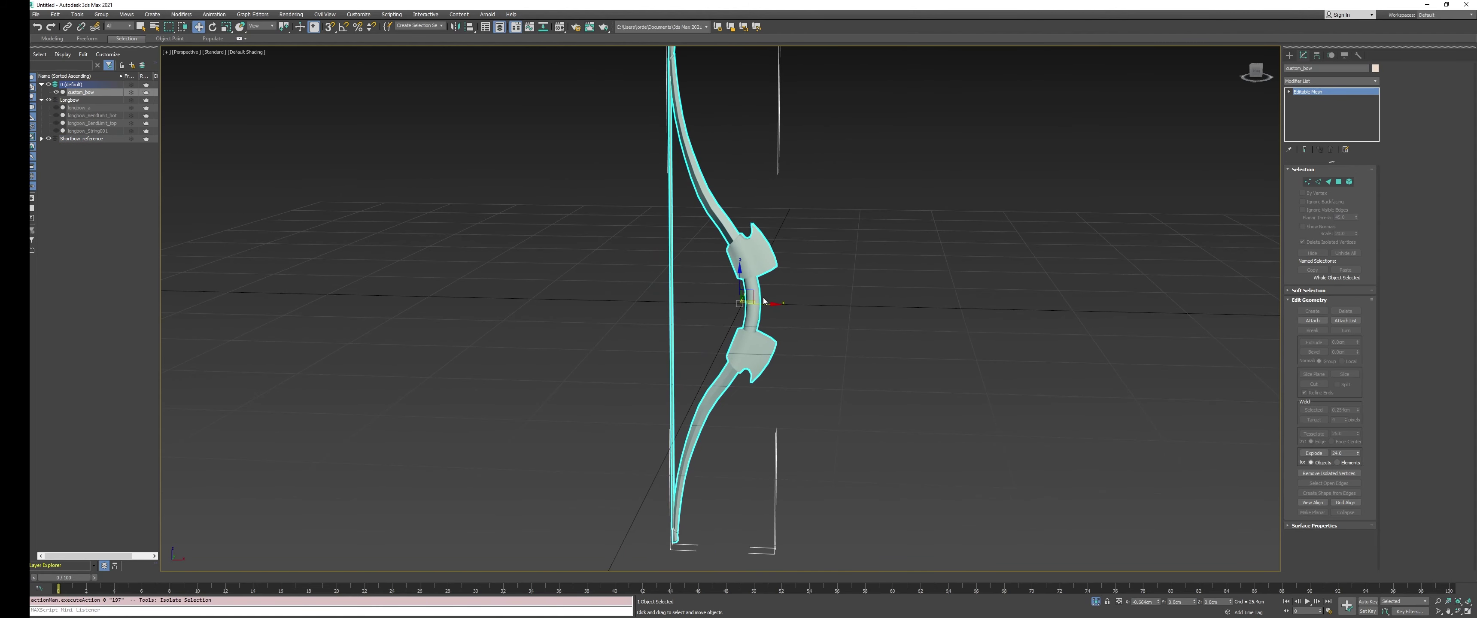
pyautogui.keyDown('alt'); pyautogui.moveTo(830, 271); pyautogui.dragTo(833, 289, button='middle'); pyautogui.keyUp('alt')
pyautogui.rightClick(829, 288)
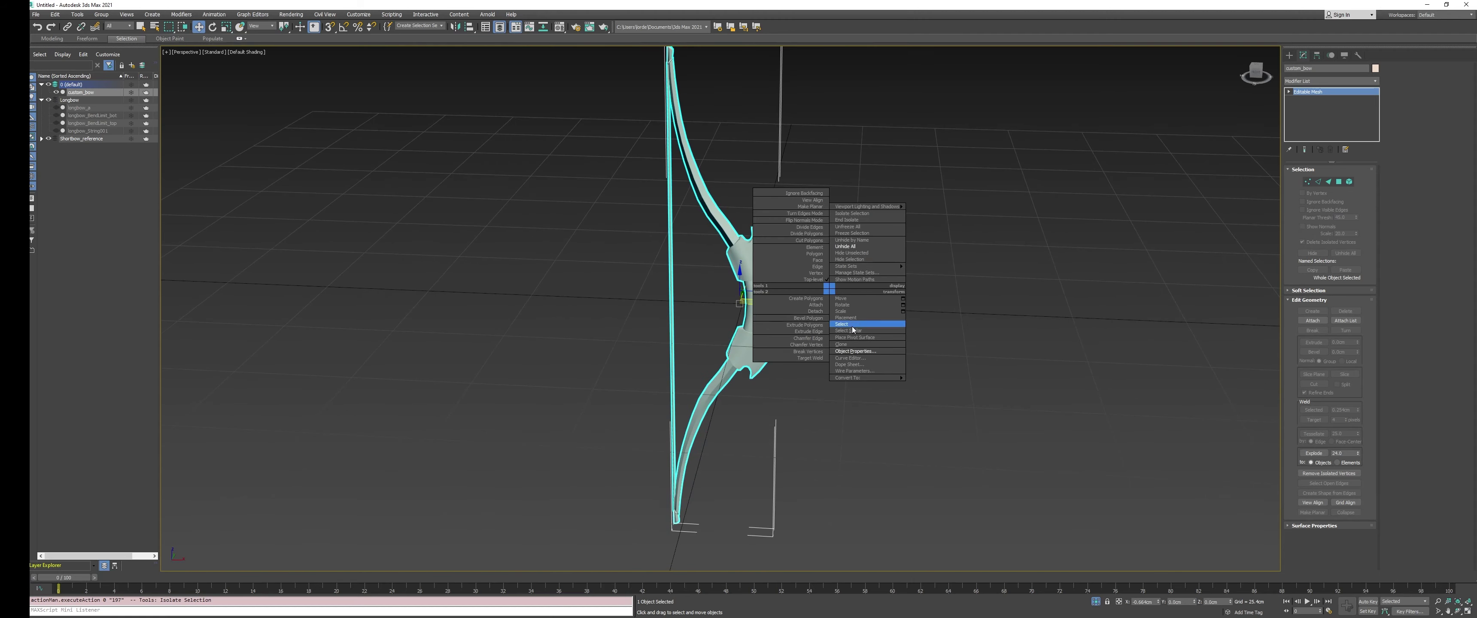
pyautogui.click(850, 352)
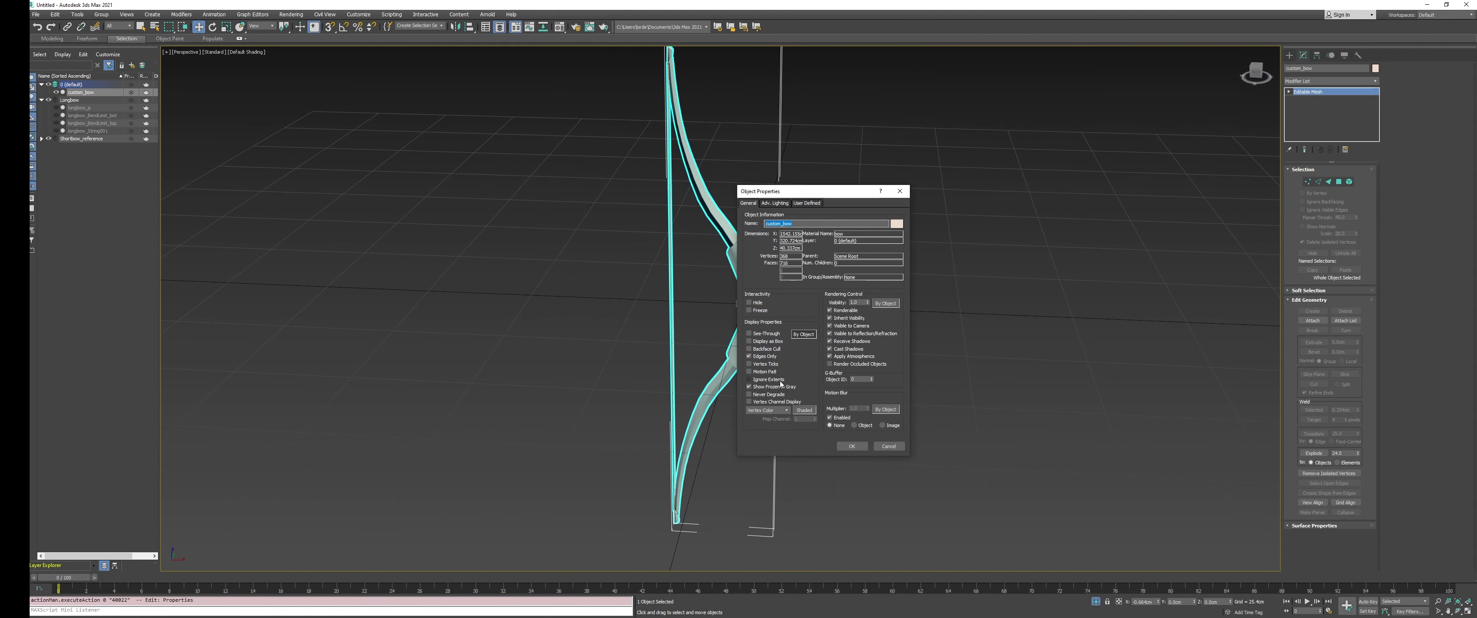
pyautogui.click(786, 403)
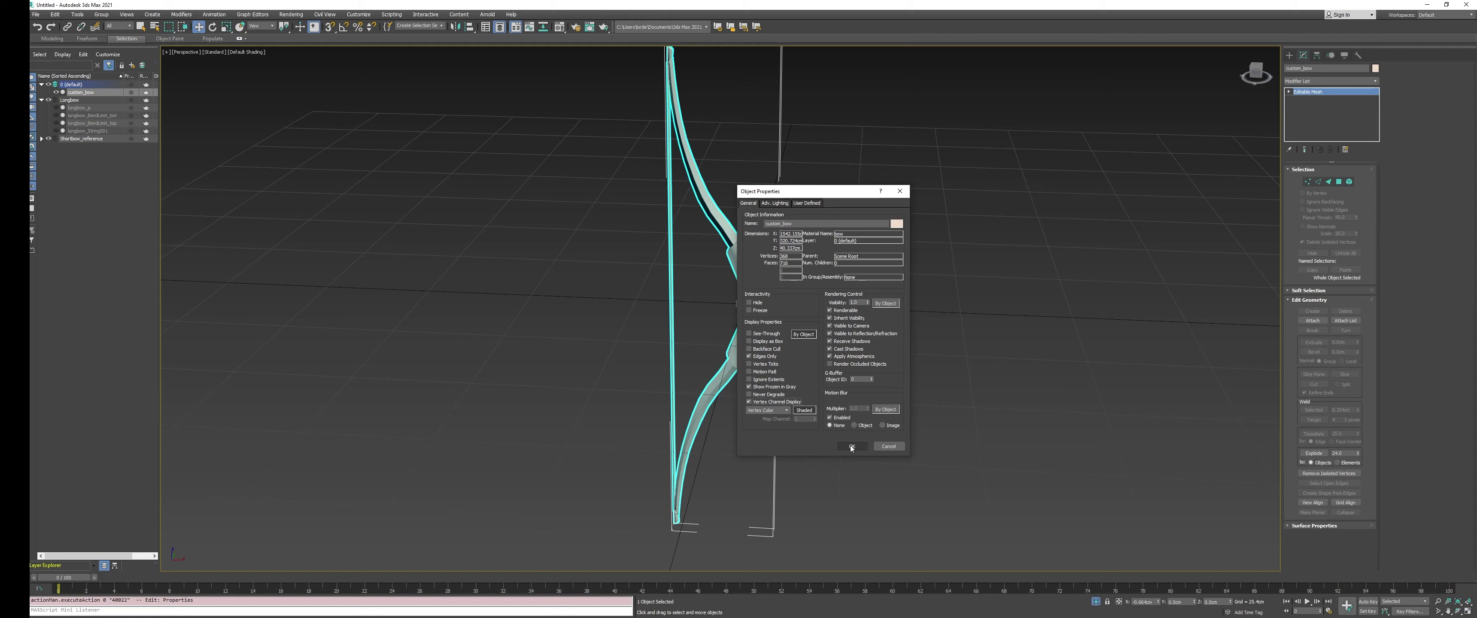
pyautogui.click(851, 447)
pyautogui.click(860, 347)
# Examine the vertex colors along the custom bow's string, limbs, grip and lower tip
pyautogui.scroll(4, 790, 294)
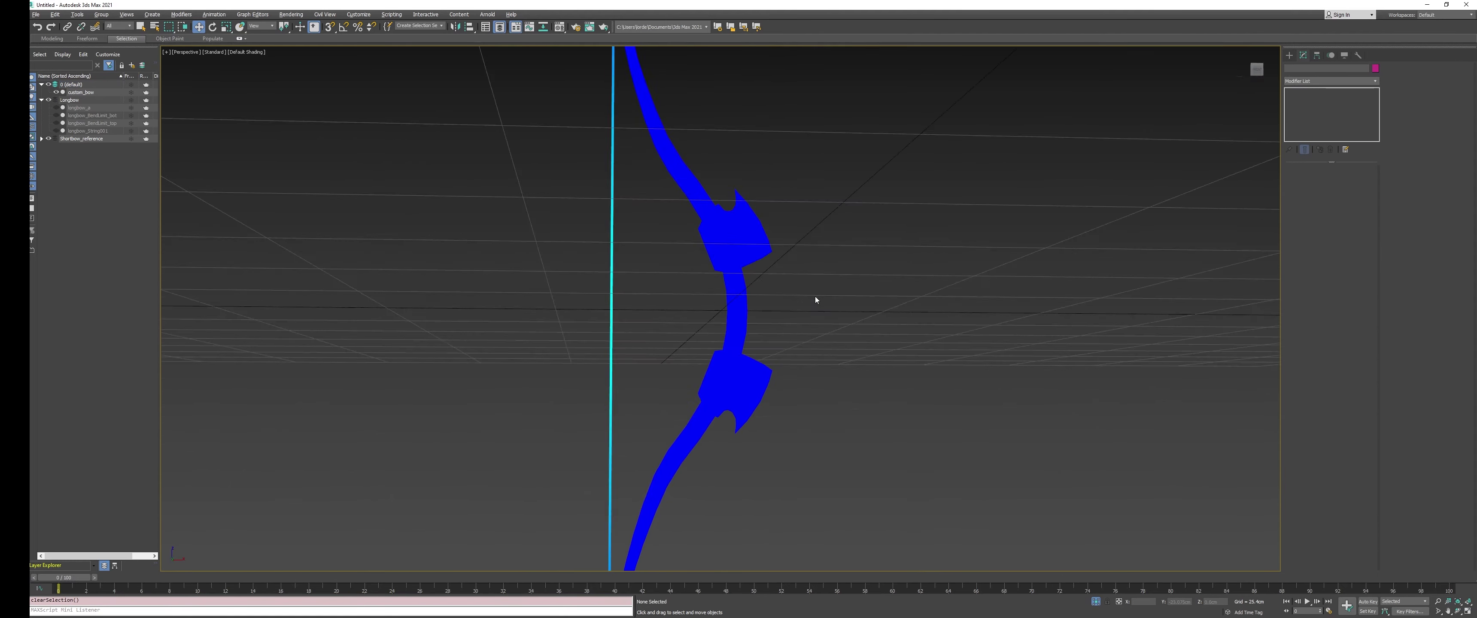
pyautogui.moveTo(663, 428); pyautogui.dragTo(706, 272, button='middle')
pyautogui.keyDown('alt'); pyautogui.moveTo(706, 272); pyautogui.dragTo(708, 261, button='middle'); pyautogui.keyUp('alt')
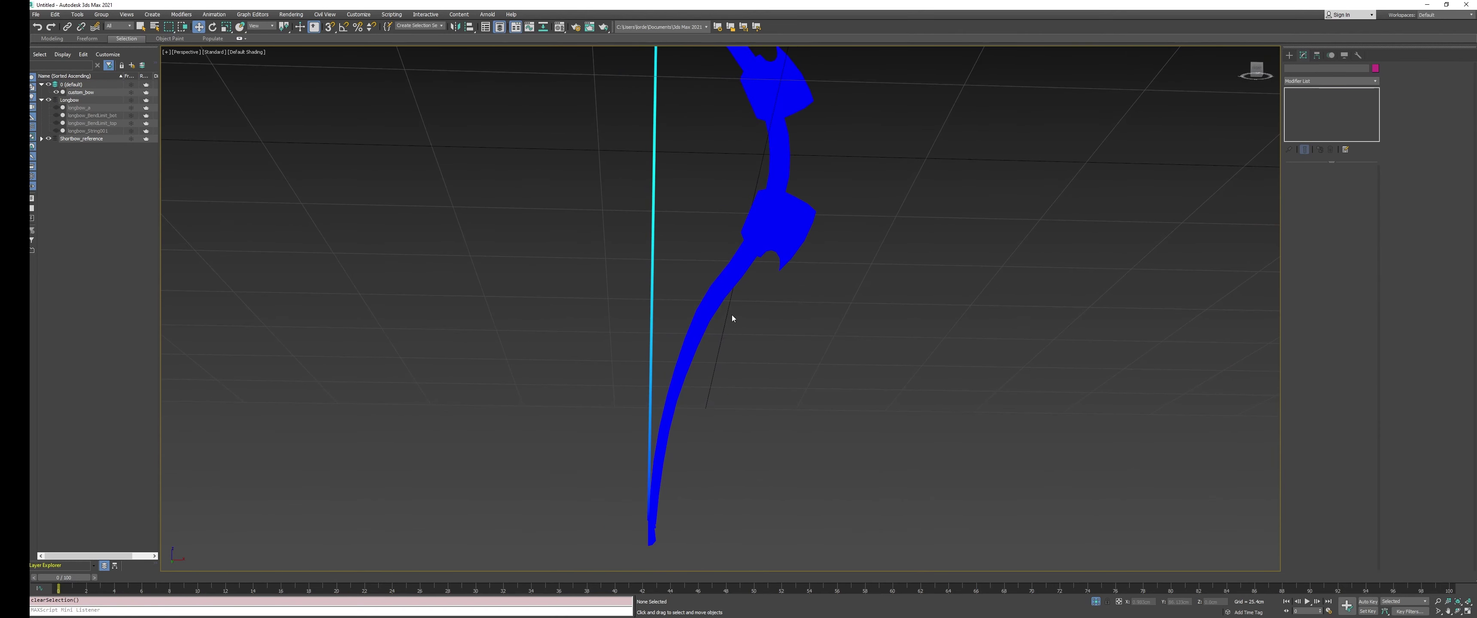
pyautogui.keyDown('alt'); pyautogui.moveTo(732, 318); pyautogui.dragTo(736, 346, button='middle'); pyautogui.keyUp('alt')
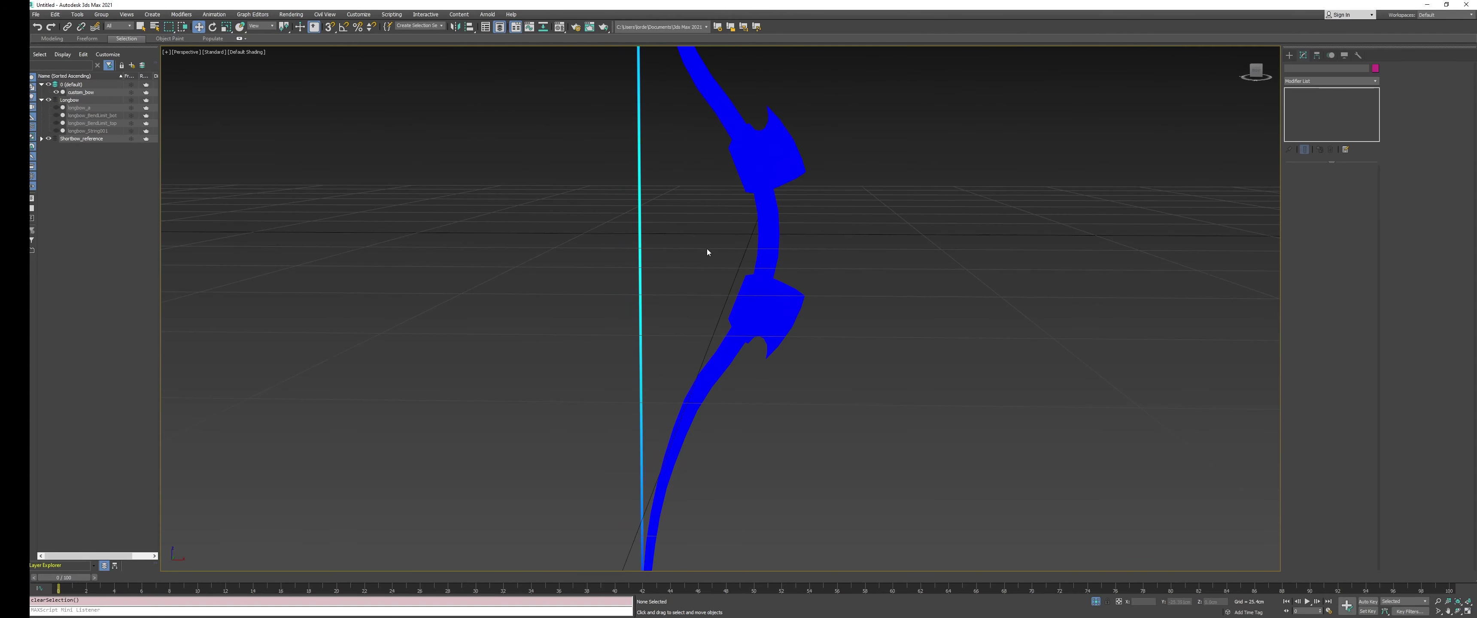
pyautogui.keyDown('alt'); pyautogui.moveTo(704, 252); pyautogui.dragTo(843, 307, button='middle'); pyautogui.keyUp('alt')
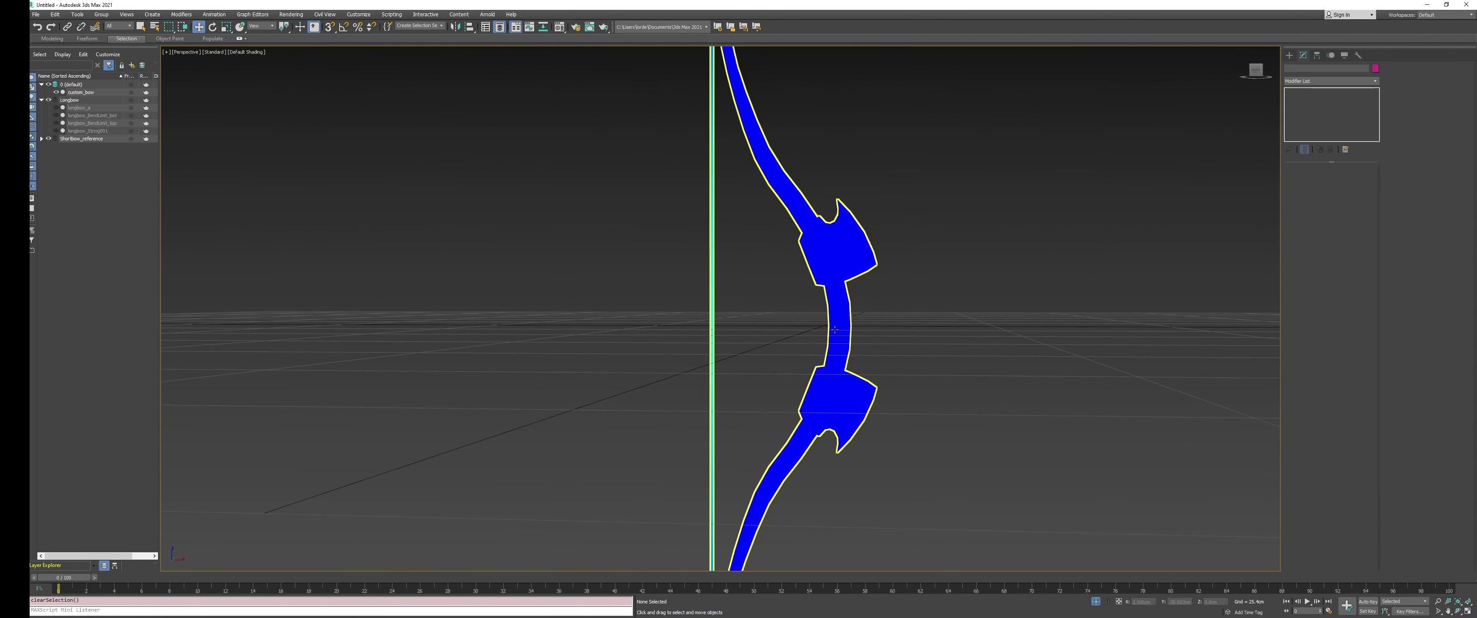
pyautogui.keyDown('alt'); pyautogui.moveTo(749, 89); pyautogui.dragTo(820, 329, button='middle'); pyautogui.keyUp('alt')
pyautogui.moveTo(747, 164); pyautogui.dragTo(737, 207, button='middle')
pyautogui.keyDown('alt'); pyautogui.moveTo(881, 419); pyautogui.dragTo(876, 396, button='middle'); pyautogui.keyUp('alt')
pyautogui.keyDown('alt'); pyautogui.moveTo(770, 285); pyautogui.dragTo(747, 250, button='middle'); pyautogui.keyUp('alt')
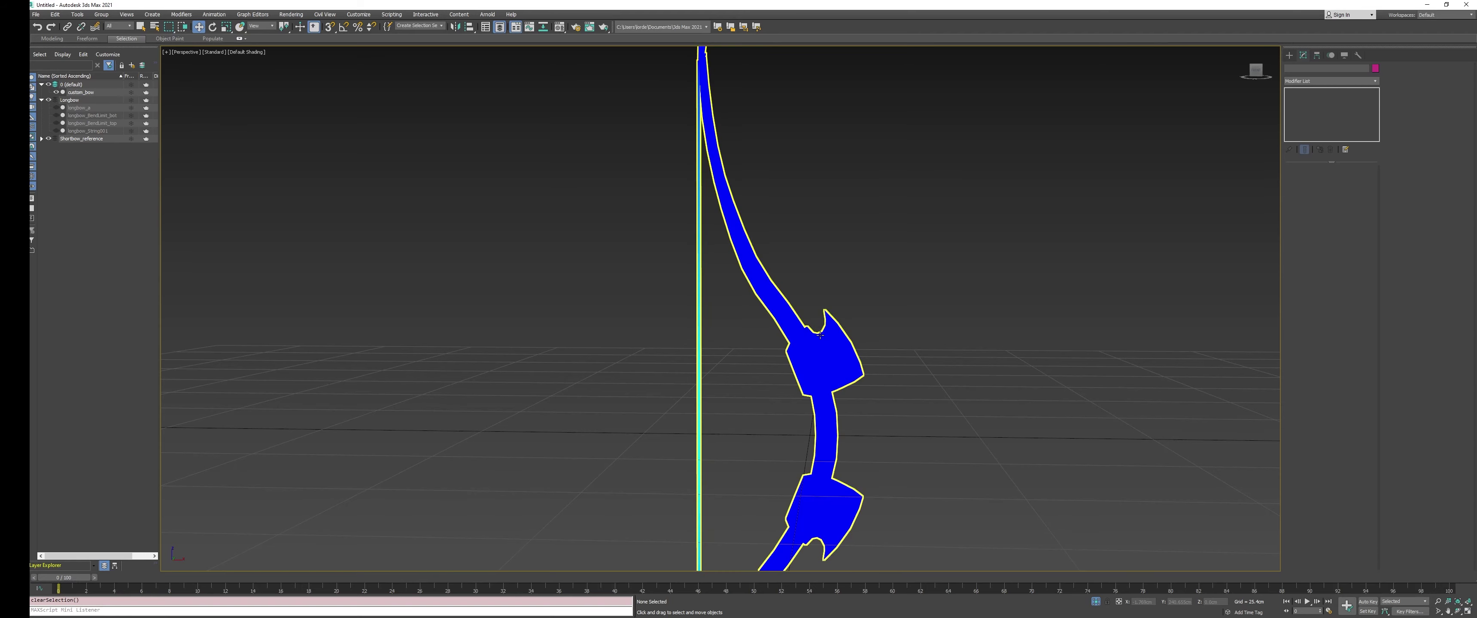
pyautogui.moveTo(830, 436); pyautogui.dragTo(793, 342, button='middle')
pyautogui.moveTo(823, 486); pyautogui.dragTo(826, 447, button='middle')
pyautogui.scroll(-3, 823, 469)
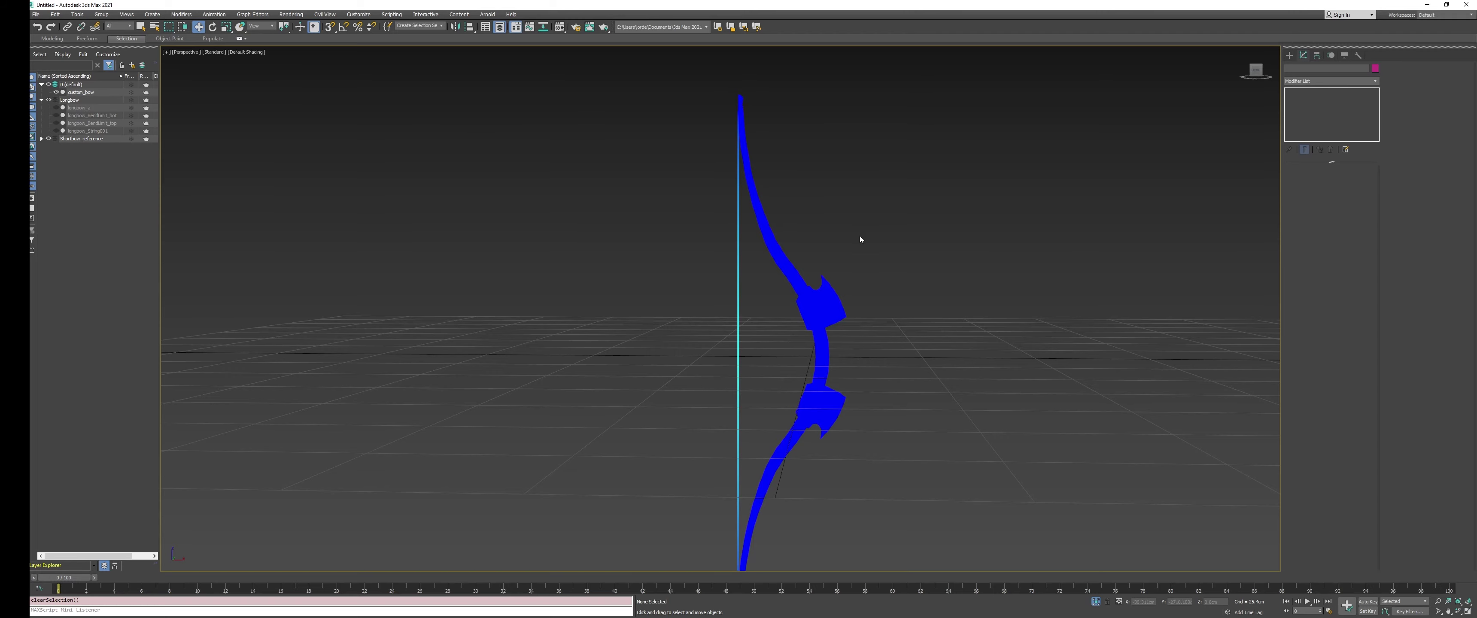
# Select the middle vertices of custom_bow's string and check their assigned vertex color
pyautogui.click(833, 388)
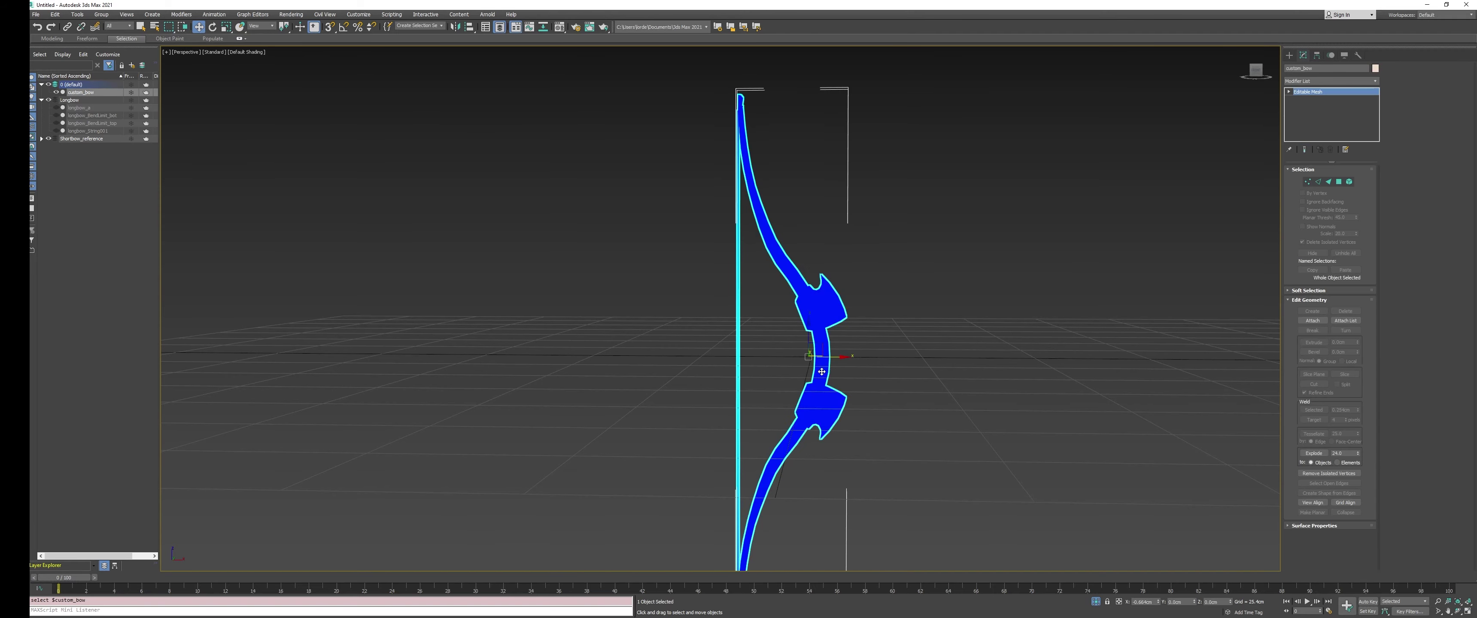
pyautogui.moveTo(857, 267); pyautogui.dragTo(857, 246, button='middle')
pyautogui.scroll(2, 857, 246)
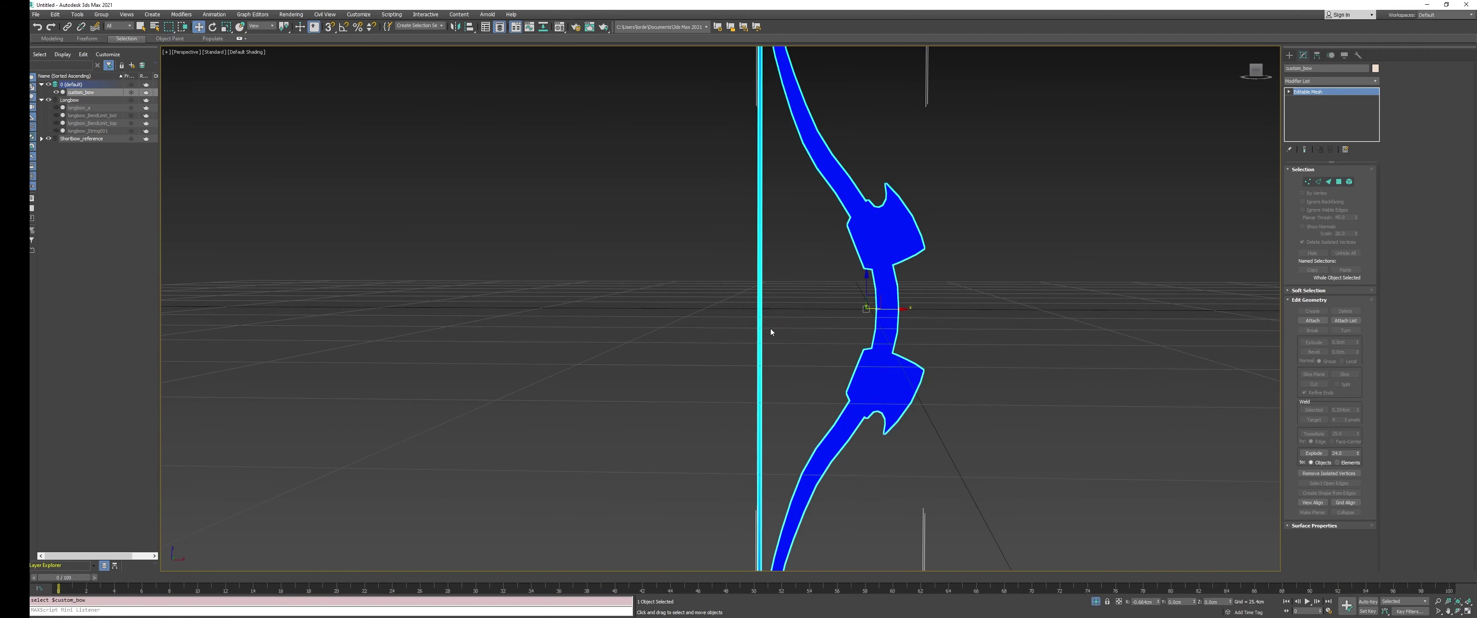
pyautogui.click(1308, 181)
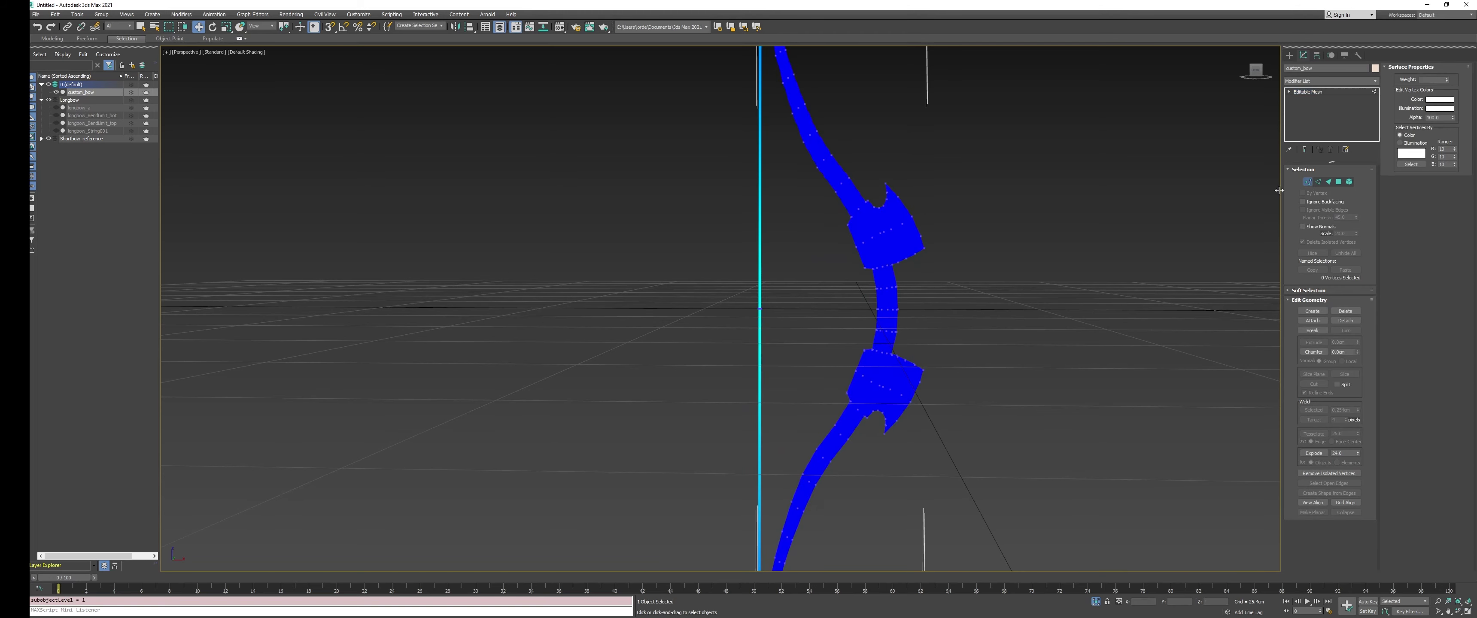
pyautogui.moveTo(687, 267); pyautogui.dragTo(799, 349)
pyautogui.scroll(2, 799, 348)
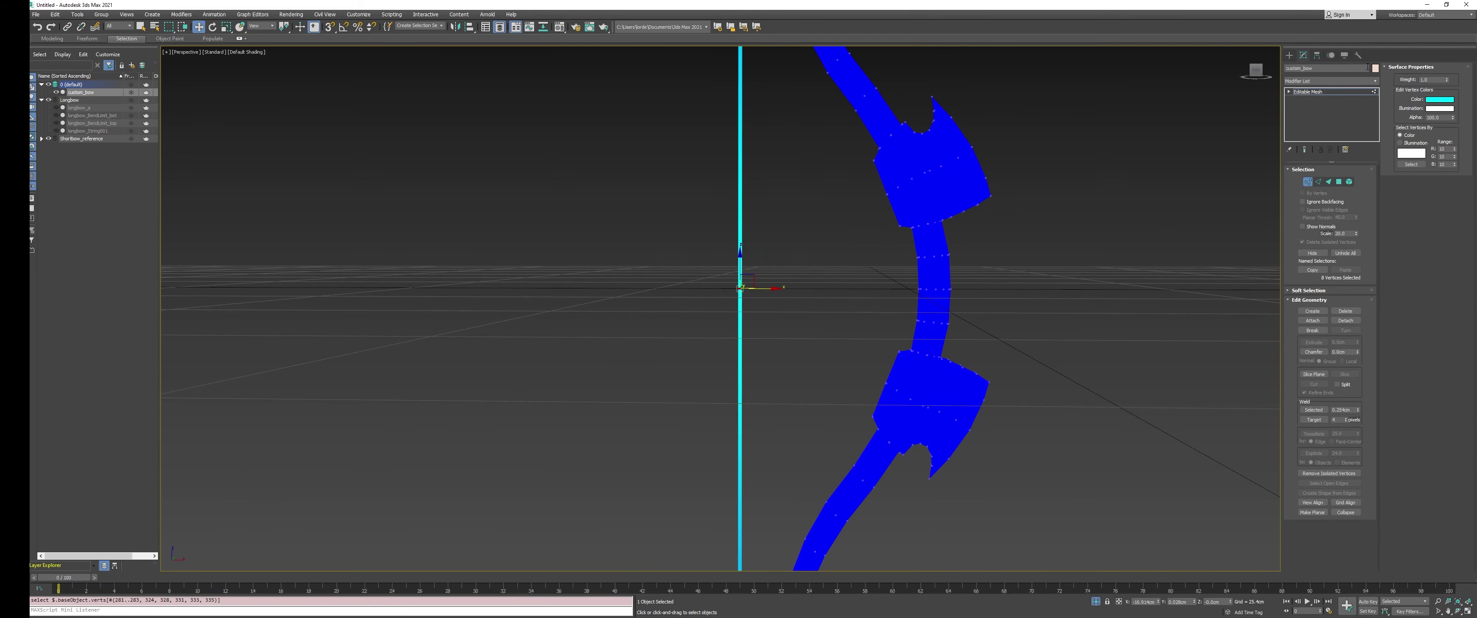
pyautogui.click(1450, 99)
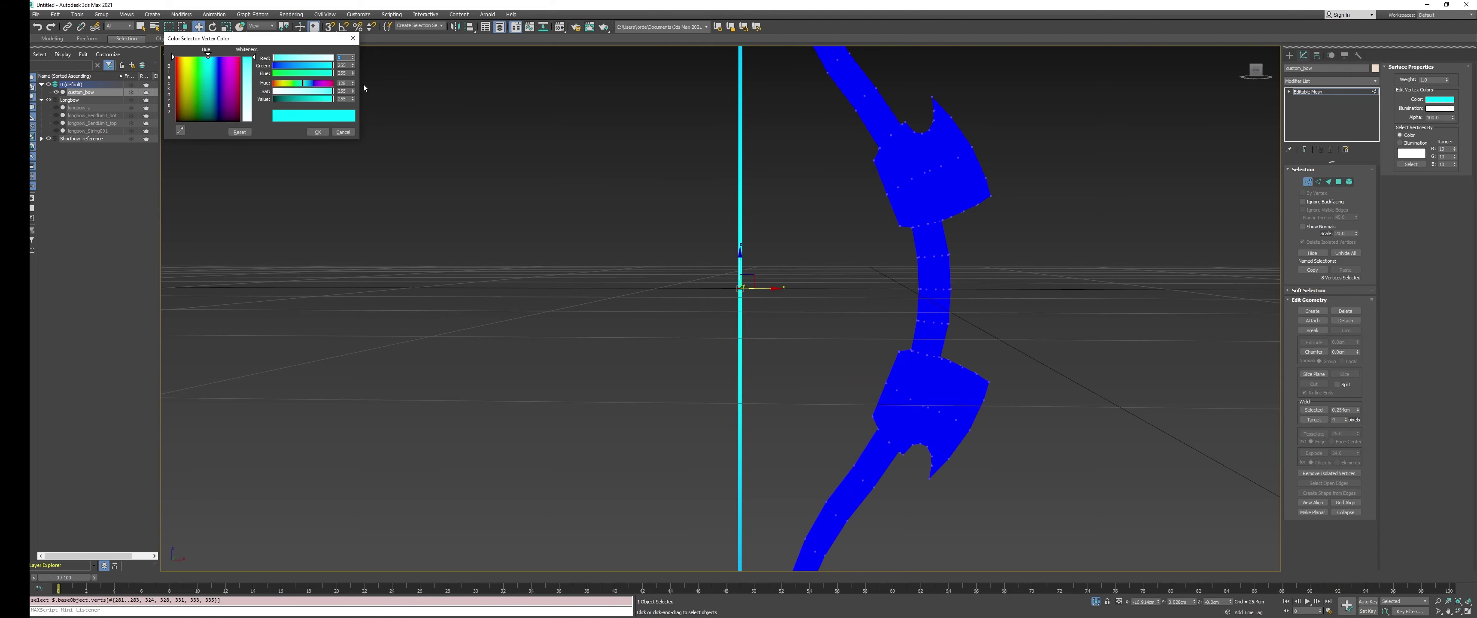
pyautogui.click(313, 133)
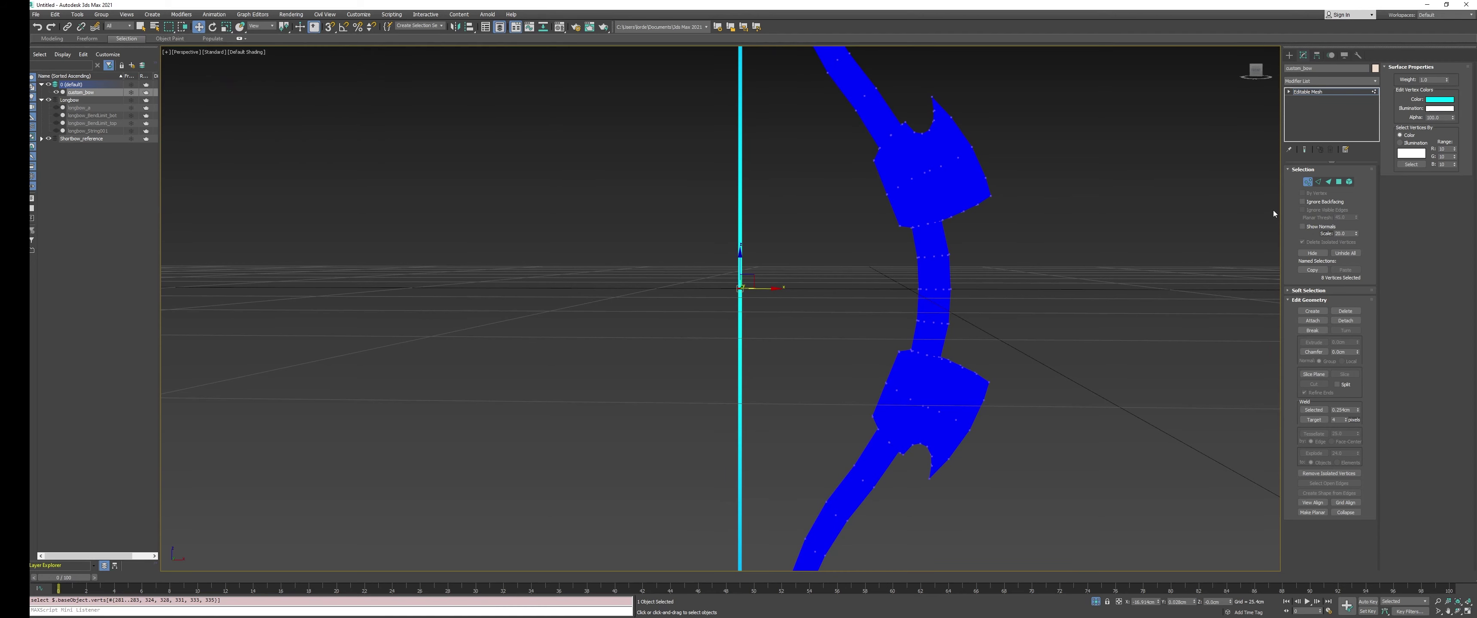
pyautogui.click(1308, 183)
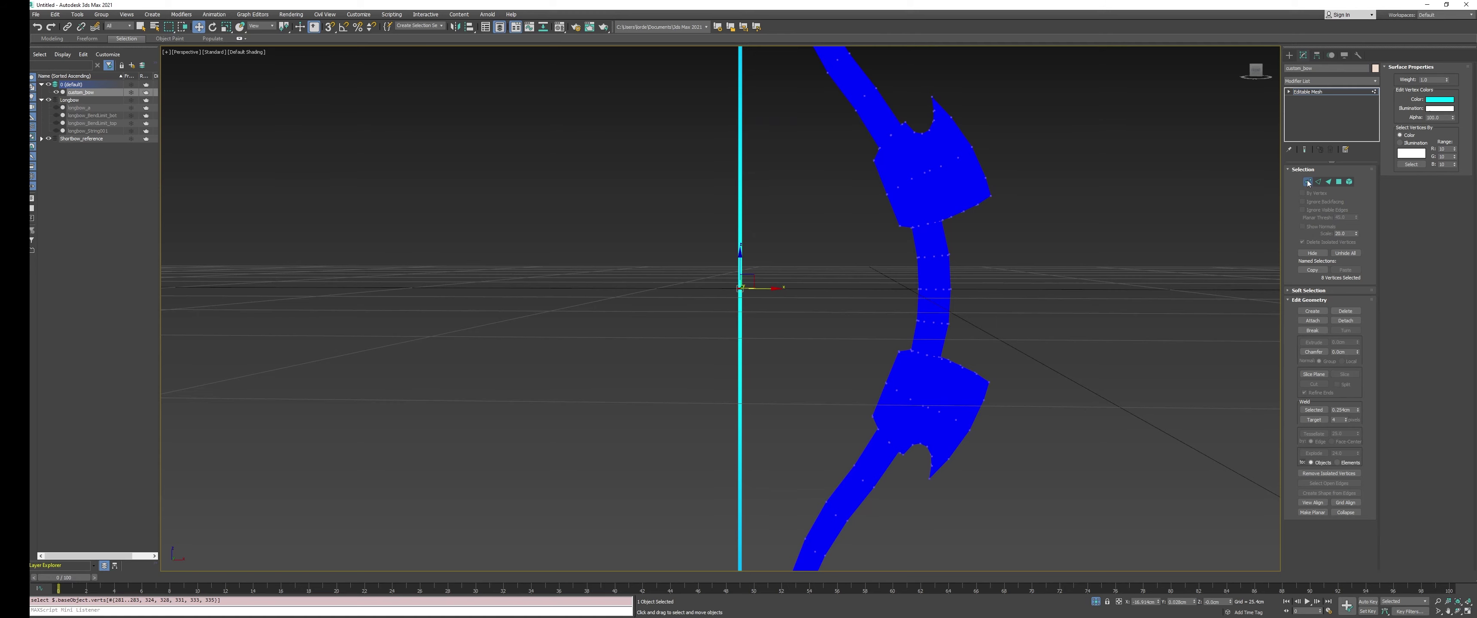
pyautogui.click(1133, 236)
# Exit isolation to show the reference bows again and select custom_bow
pyautogui.moveTo(930, 243); pyautogui.dragTo(951, 292, button='middle')
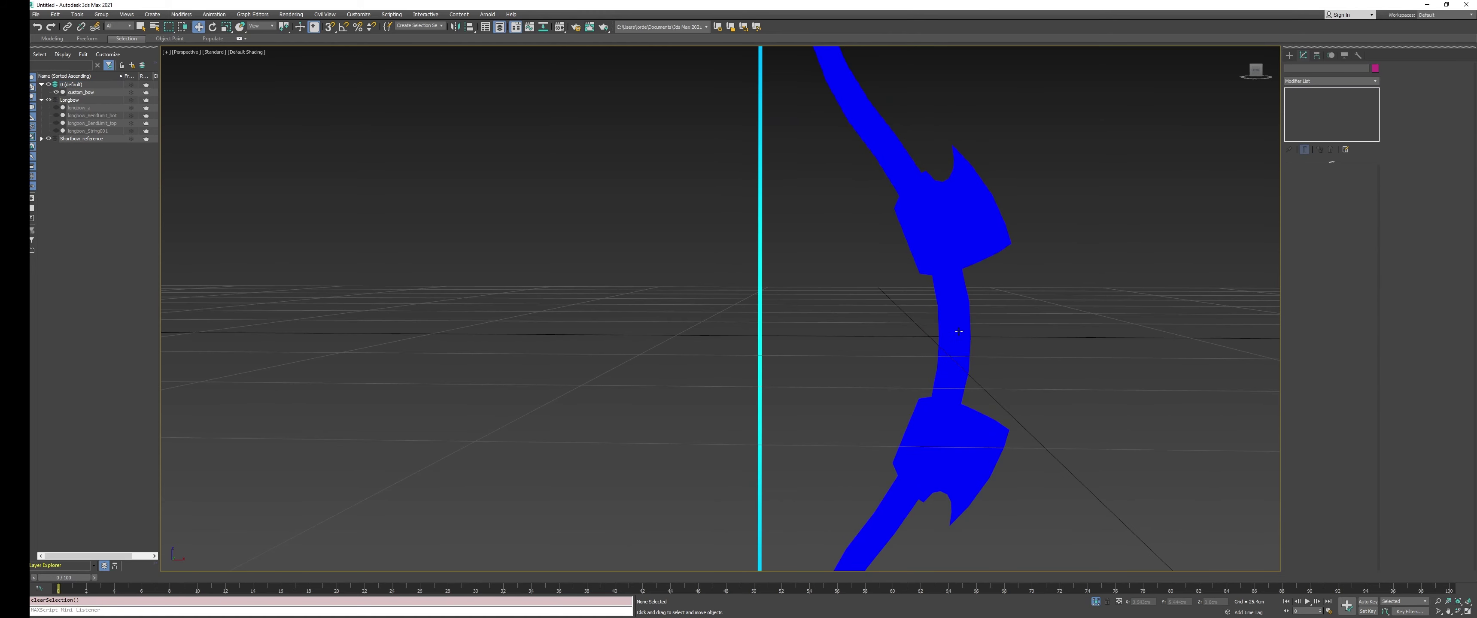
pyautogui.scroll(-5, 952, 340)
pyautogui.moveTo(1009, 350); pyautogui.dragTo(955, 337, button='middle')
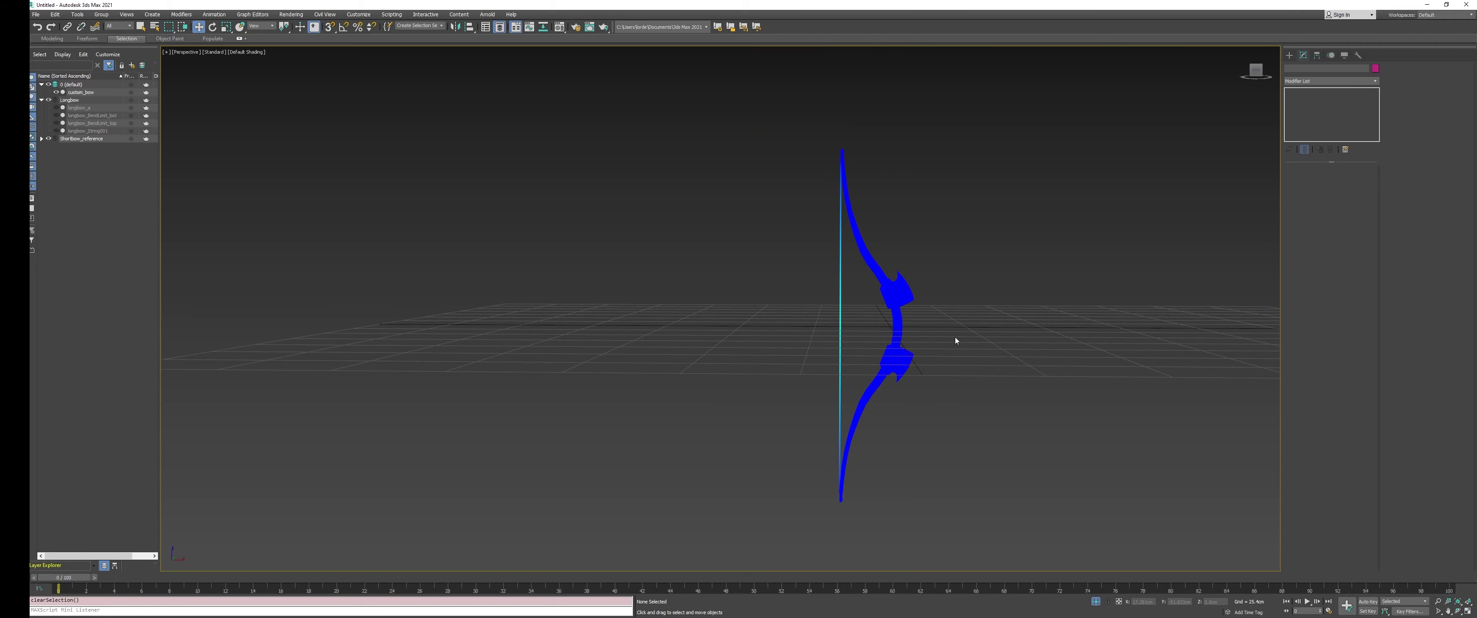
pyautogui.click(1096, 602)
pyautogui.moveTo(781, 325); pyautogui.dragTo(805, 292, button='middle')
pyautogui.click(810, 294)
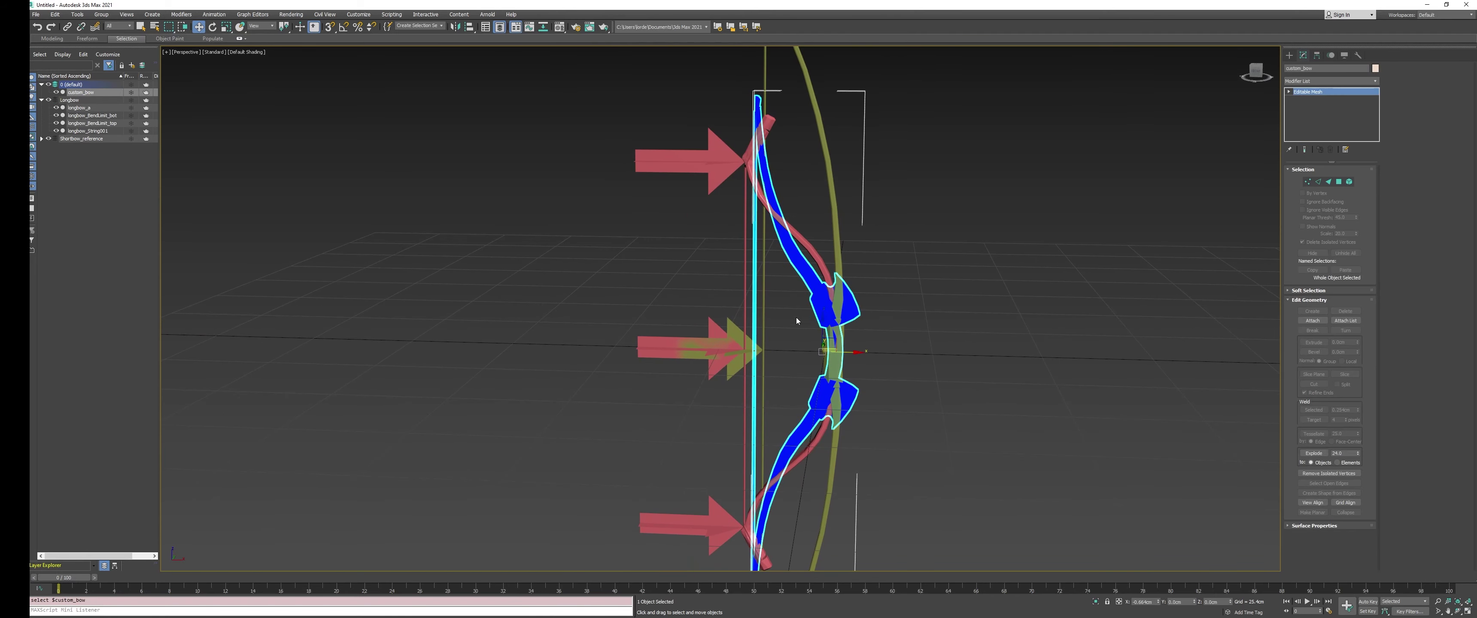
# Try stretching custom_bow along the X axis against the reference bows, and undo the scaling
pyautogui.scroll(4, 732, 330)
pyautogui.moveTo(732, 333); pyautogui.dragTo(778, 267, button='middle')
pyautogui.scroll(-3, 768, 248)
pyautogui.press('r')
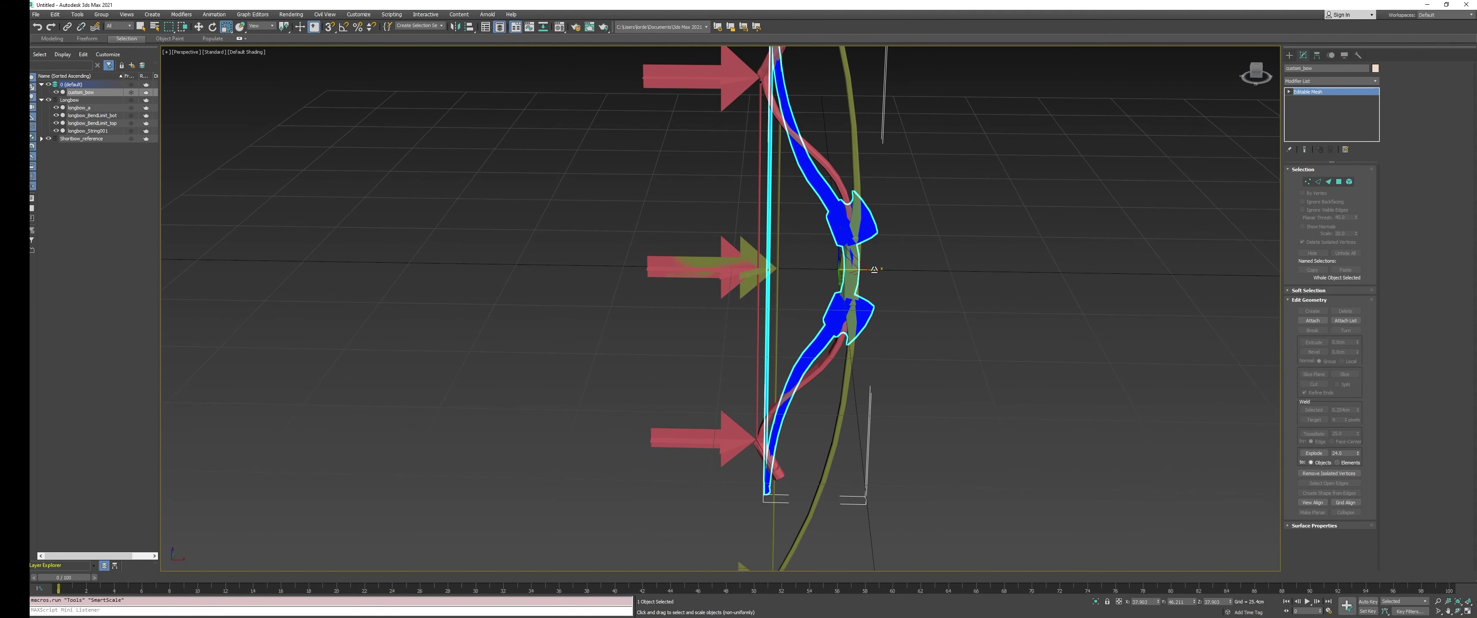
pyautogui.moveTo(869, 270); pyautogui.dragTo(911, 272)
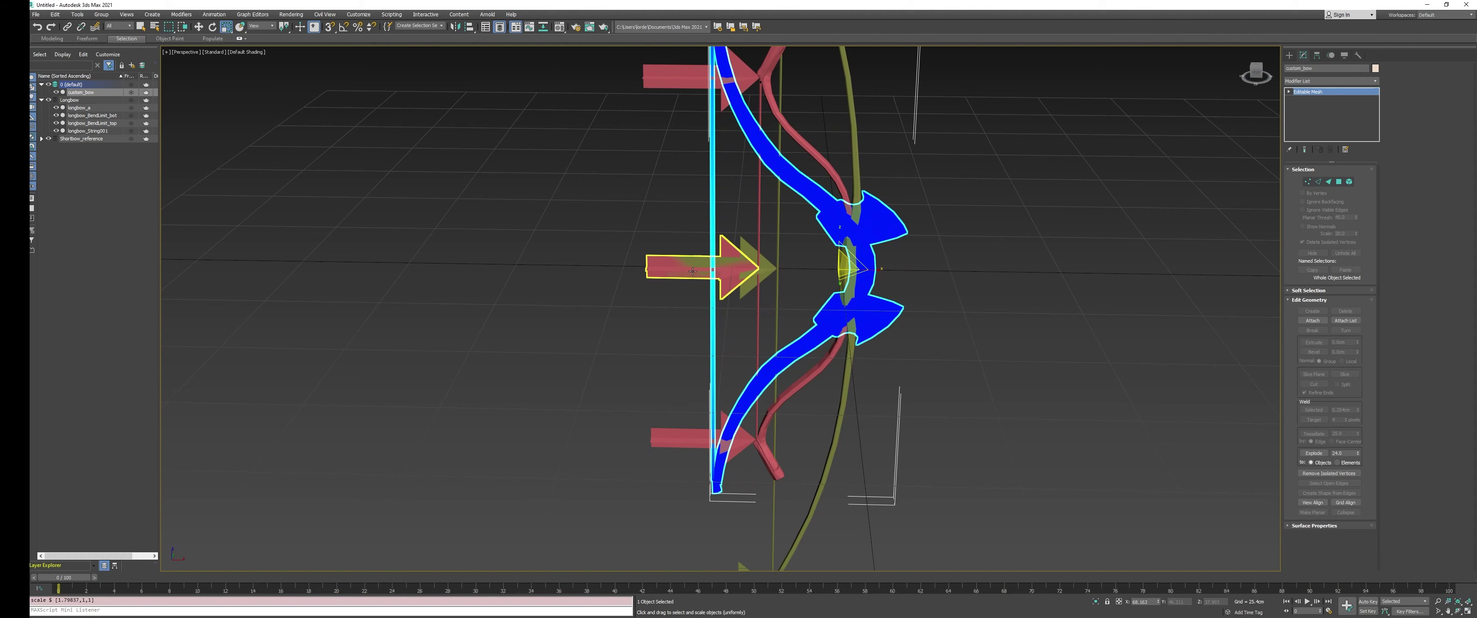
pyautogui.scroll(3, 721, 270)
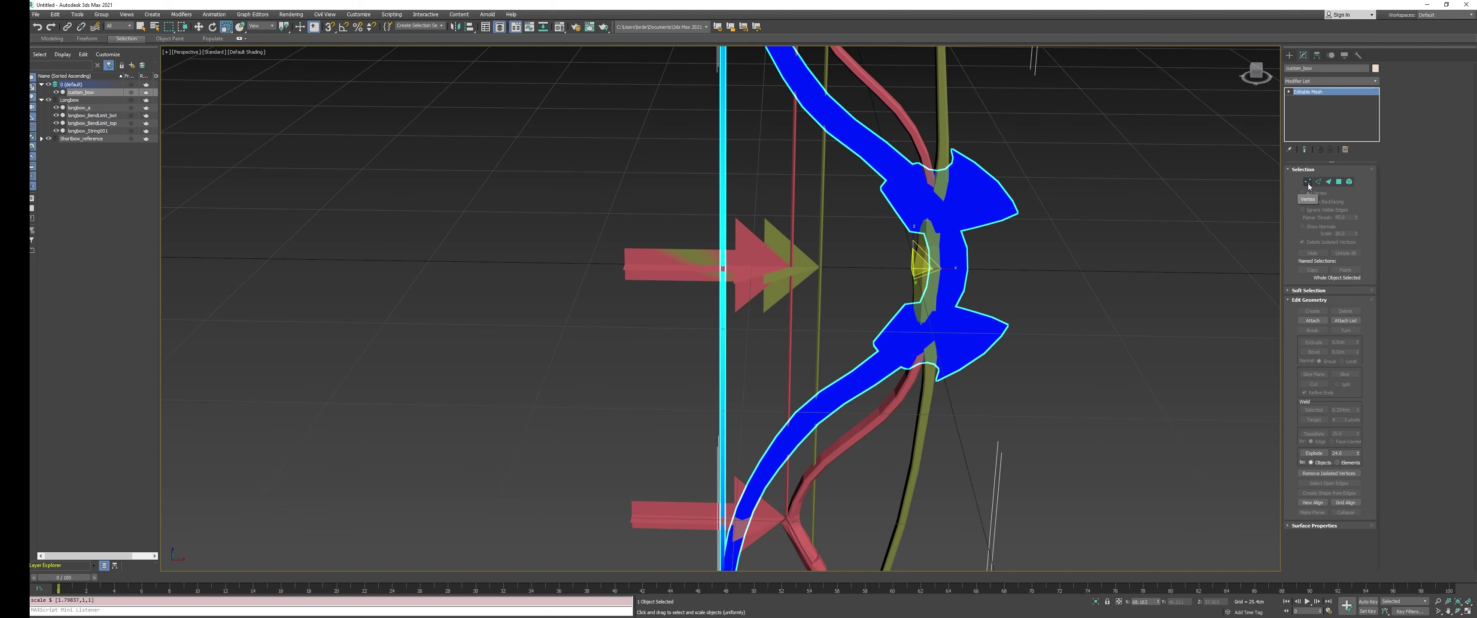
pyautogui.moveTo(1034, 263); pyautogui.dragTo(1042, 255, button='middle')
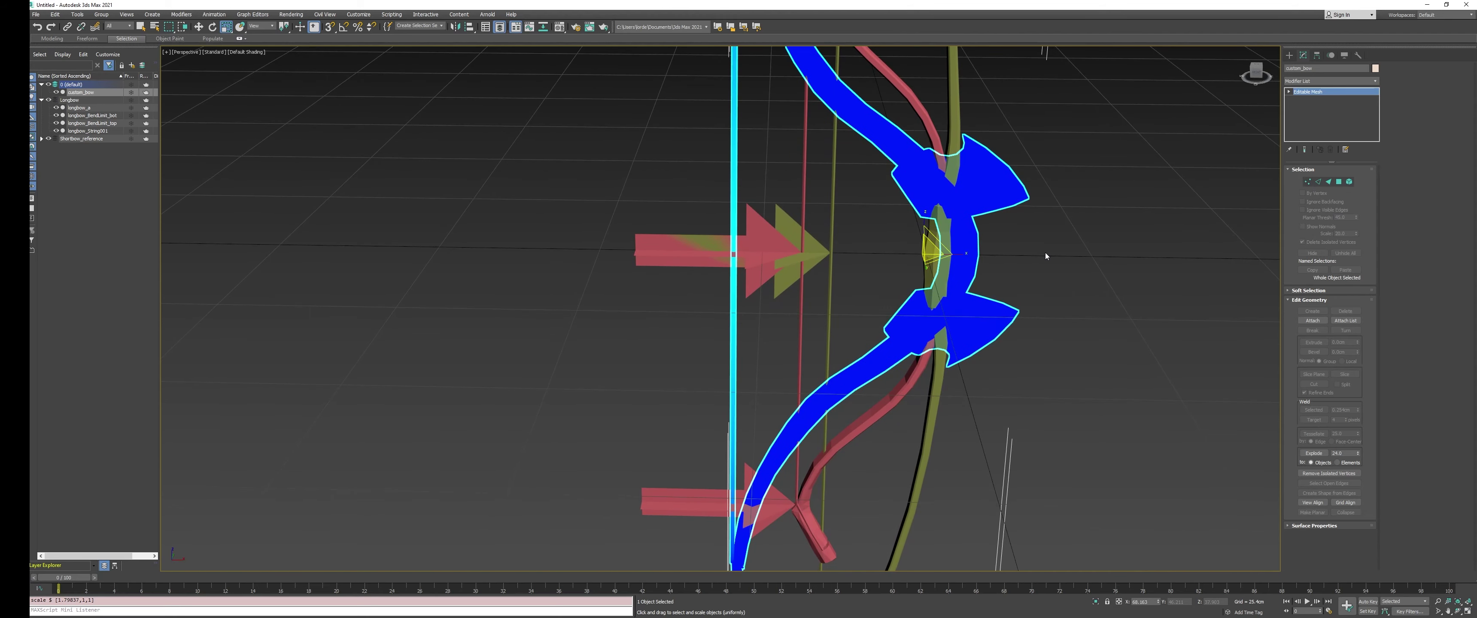
pyautogui.hotkey('ctrl', 'z')
pyautogui.moveTo(954, 143); pyautogui.dragTo(903, 204, button='middle')
pyautogui.moveTo(845, 426); pyautogui.dragTo(870, 357, button='middle')
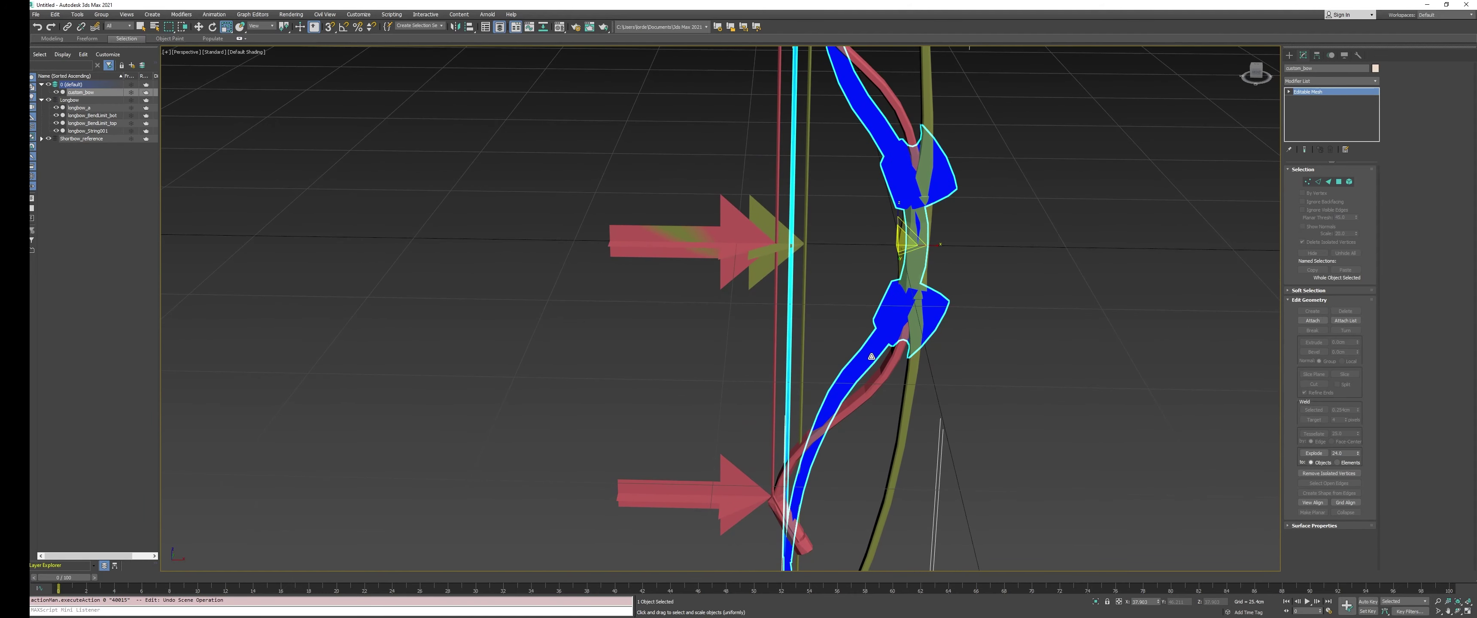
# Isolate custom_bow for a last view, and delete the bow, the reference objects and their layers from the scene
pyautogui.hotkey('alt', 'q')
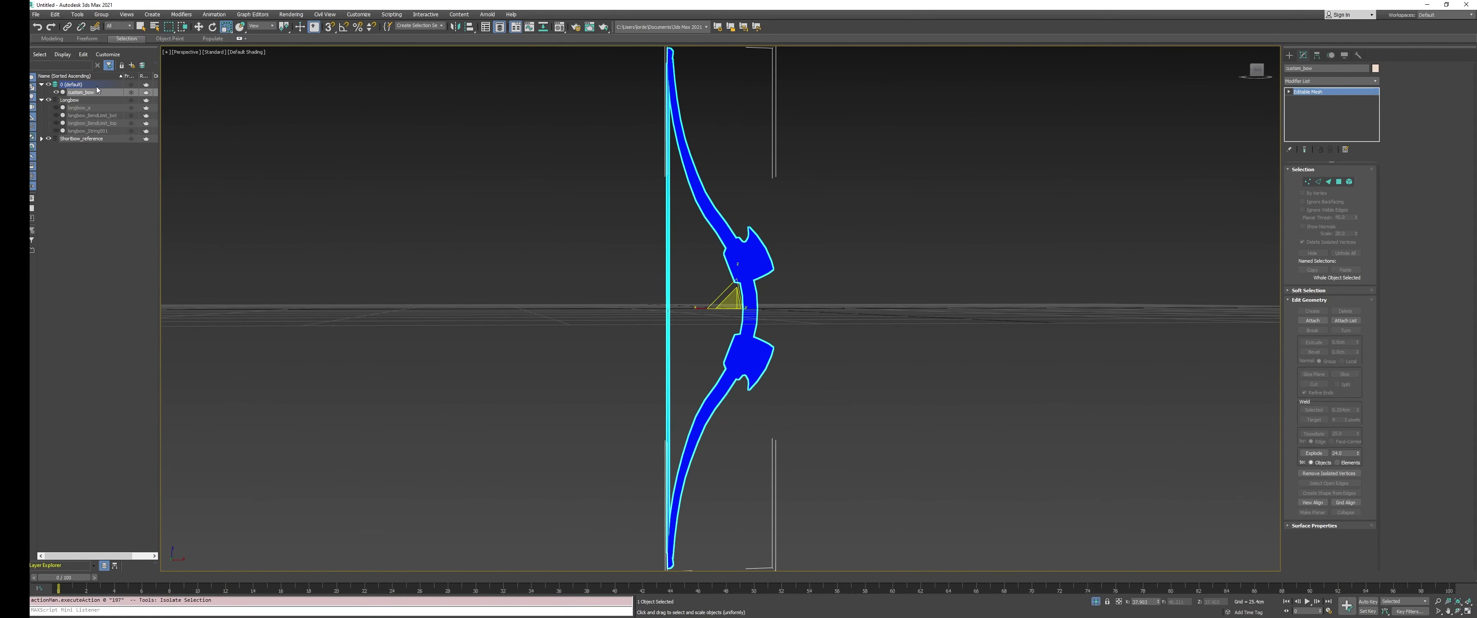
pyautogui.moveTo(1076, 343); pyautogui.dragTo(1068, 359, button='middle')
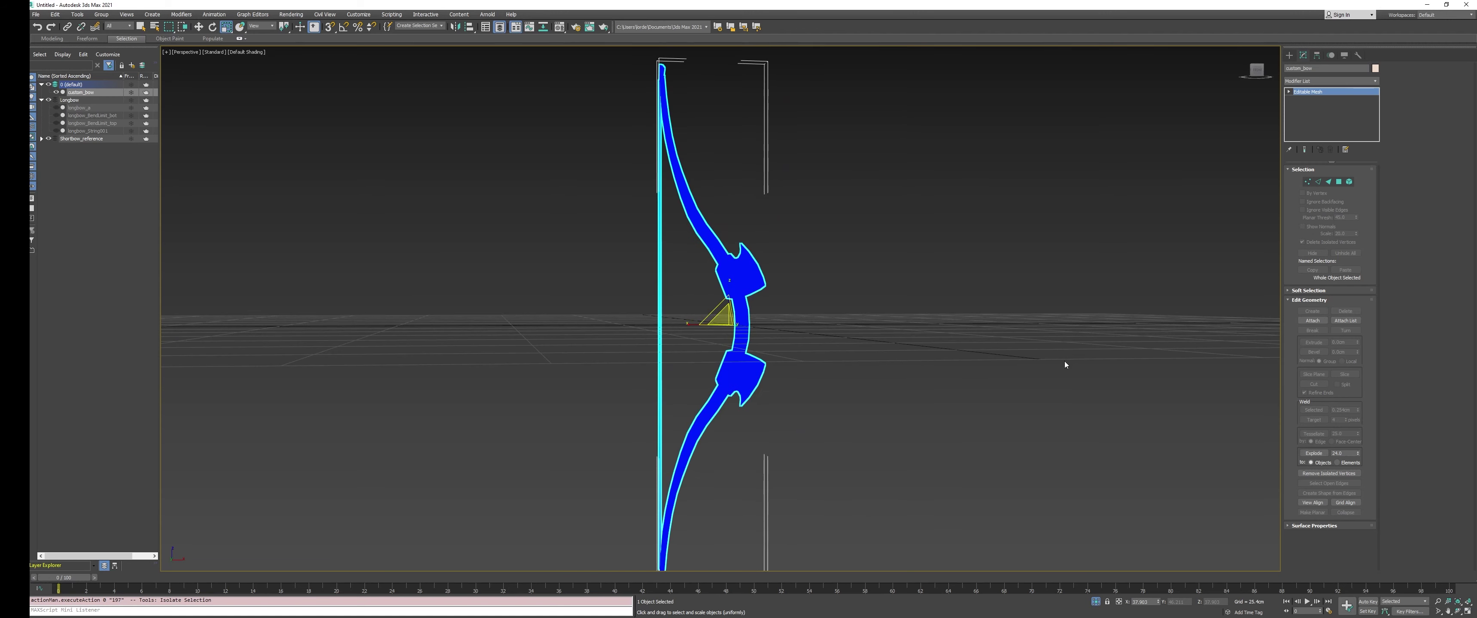
pyautogui.press('Delete')
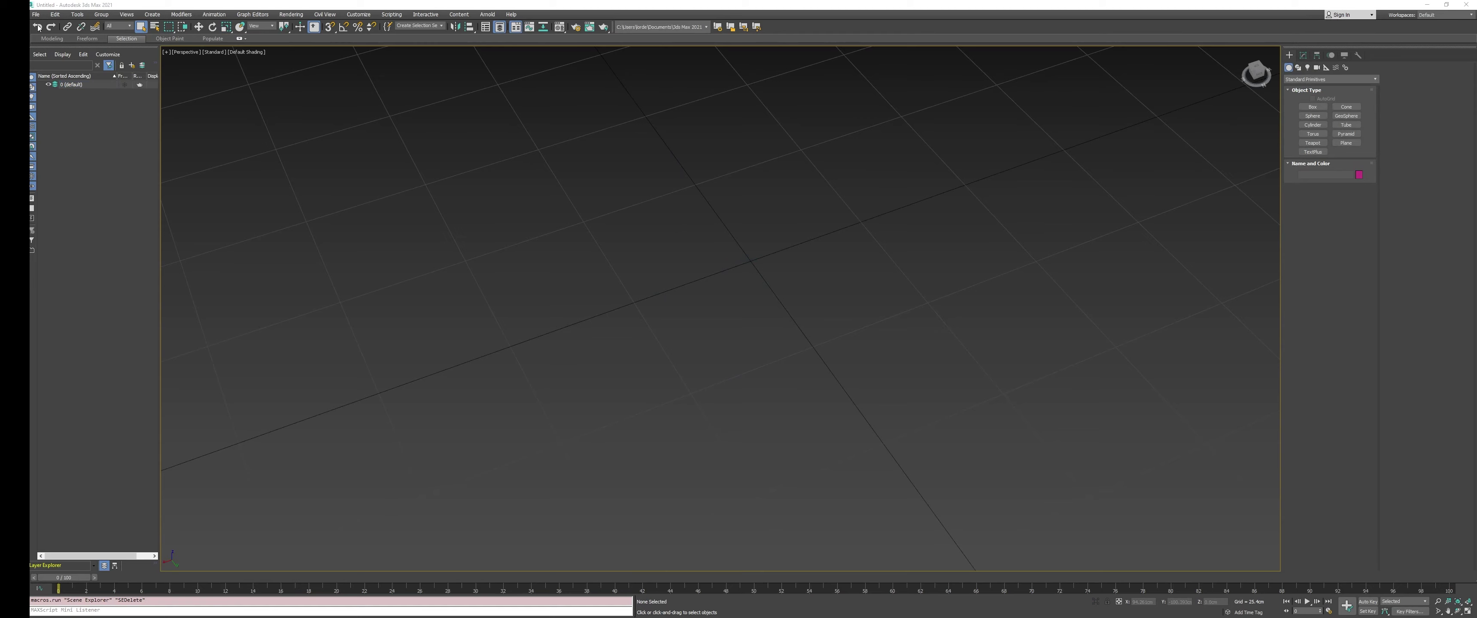
# Import the quiver FBX file with its placement and vanilla reference objects, and clear the selection
pyautogui.click(36, 14)
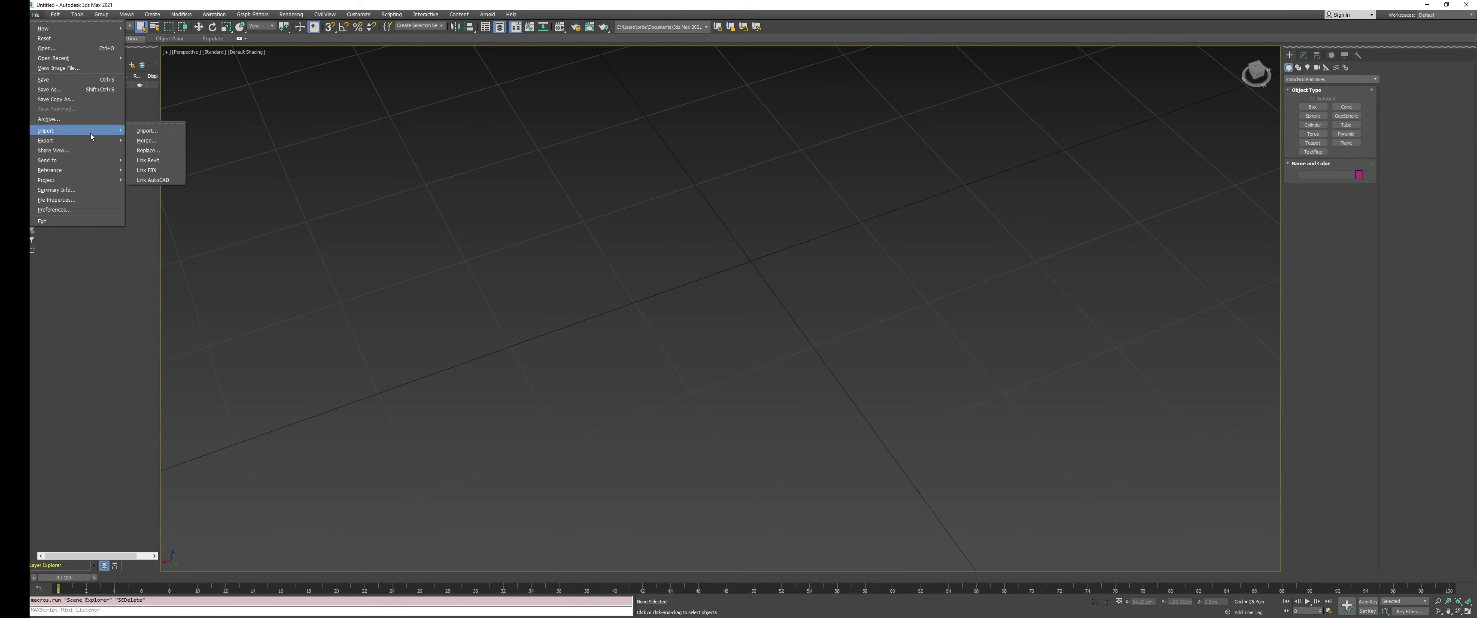
pyautogui.click(135, 134)
pyautogui.doubleClick(398, 211)
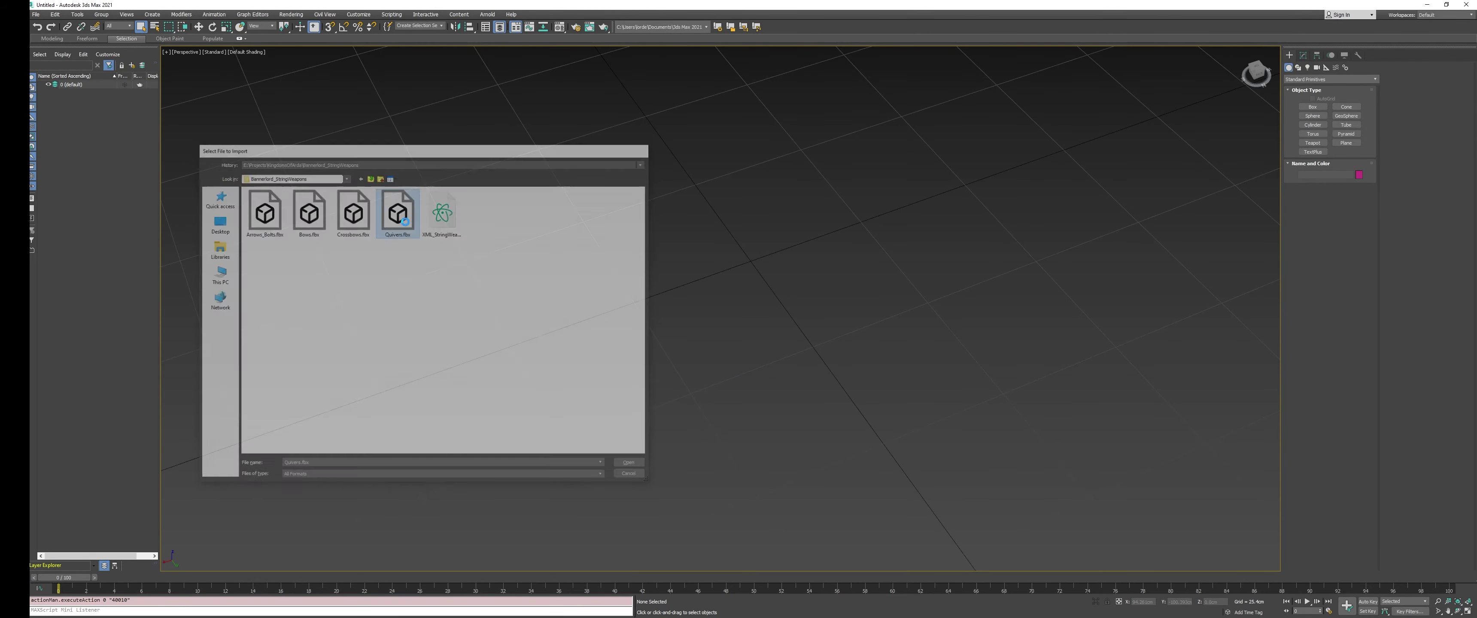
pyautogui.click(771, 396)
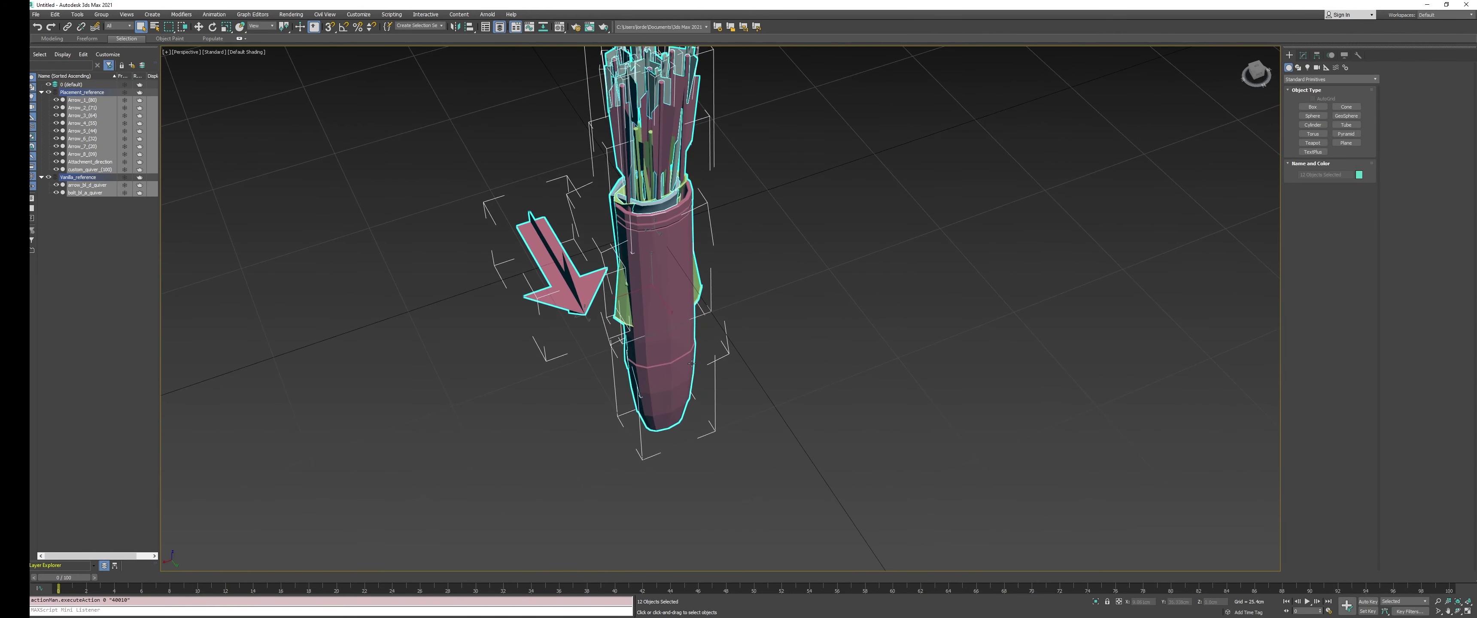
pyautogui.keyDown('alt'); pyautogui.moveTo(691, 365); pyautogui.dragTo(743, 370, button='middle'); pyautogui.keyUp('alt')
pyautogui.click(753, 362)
# Hide the Placement_reference layer and compare the bolt quiver's shape and position with the arrow quiver from several sides
pyautogui.click(49, 93)
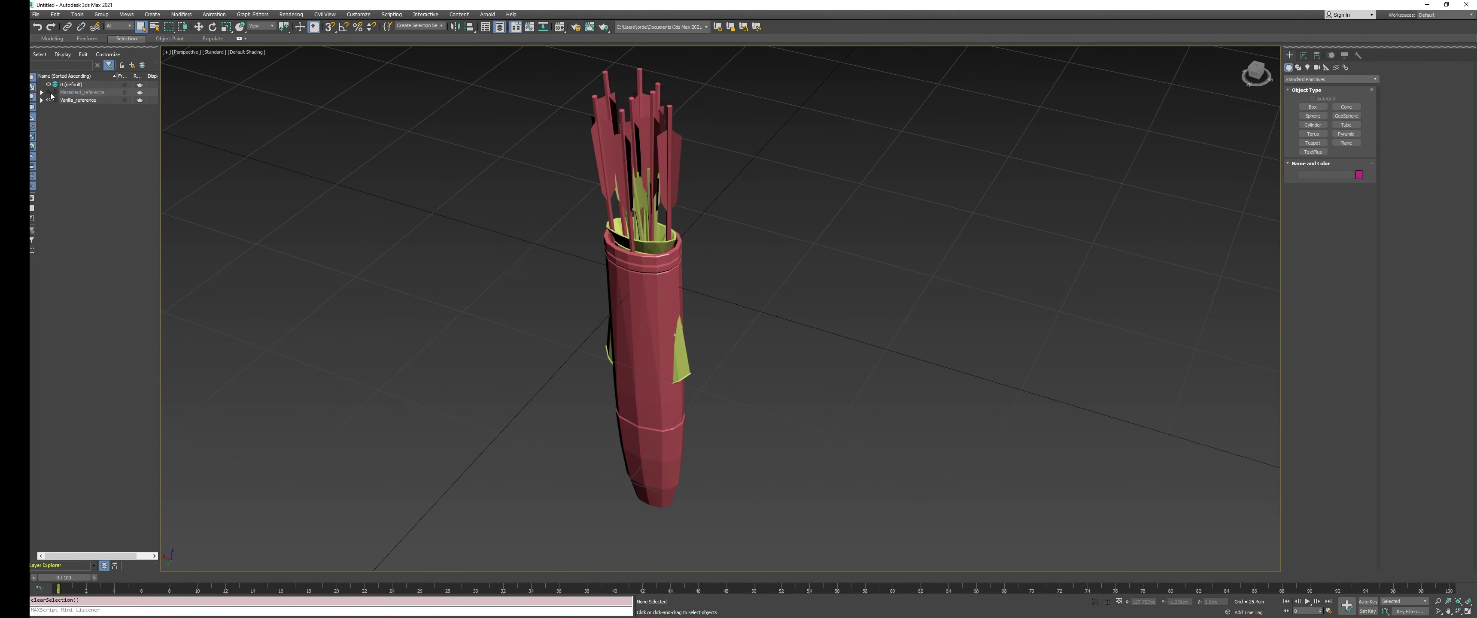
pyautogui.scroll(3, 682, 276)
pyautogui.click(661, 196)
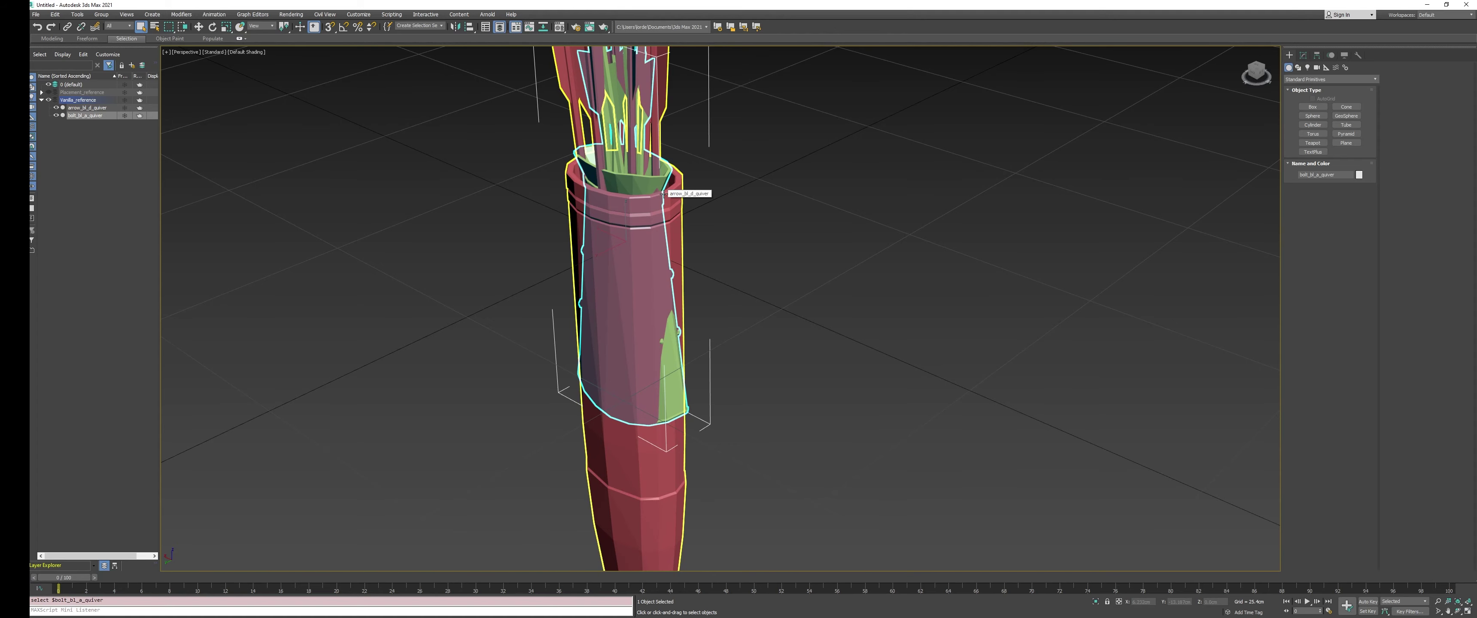
pyautogui.keyDown('alt'); pyautogui.moveTo(662, 195); pyautogui.dragTo(679, 274, button='middle'); pyautogui.keyUp('alt')
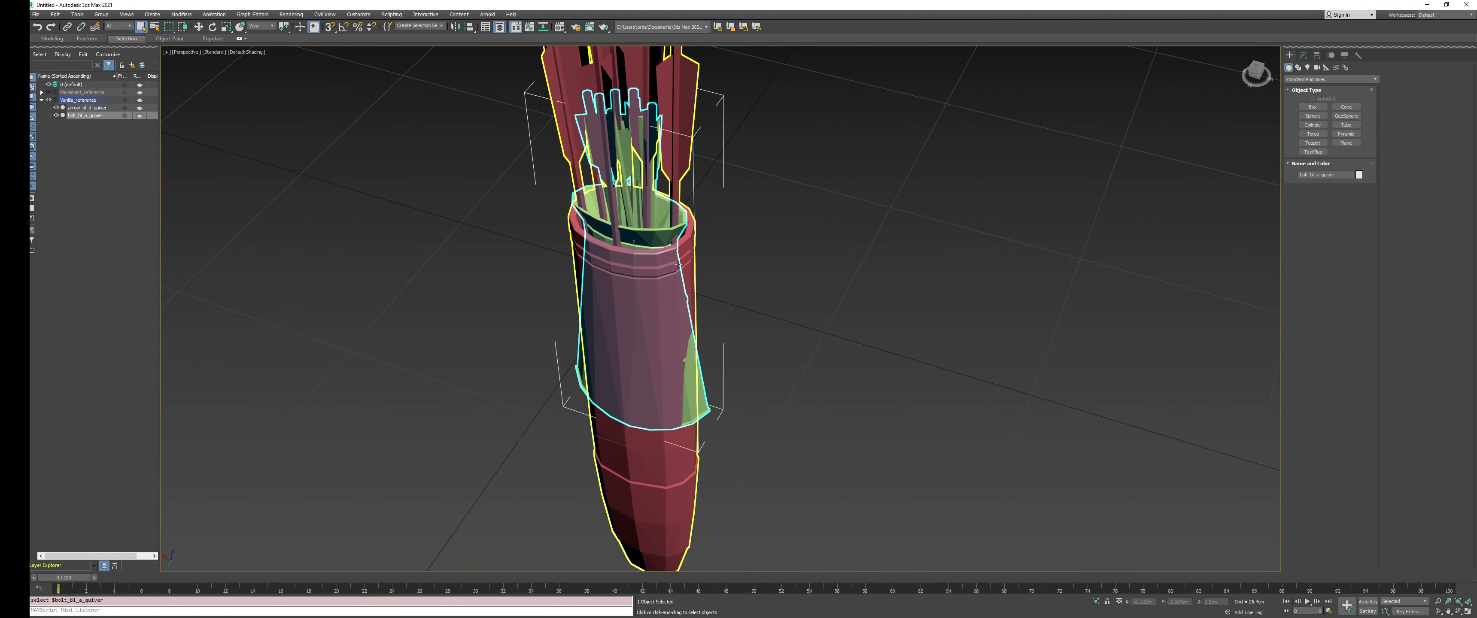
pyautogui.scroll(-4, 694, 273)
pyautogui.press('w')
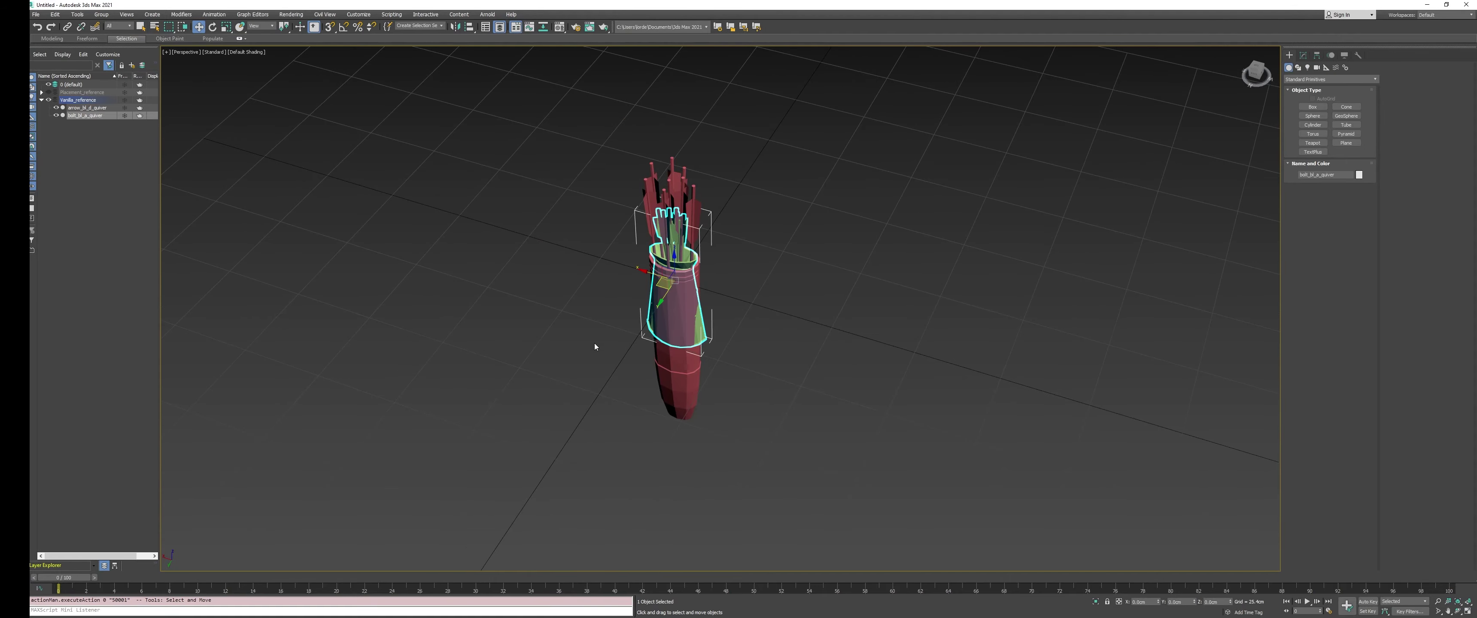
pyautogui.keyDown('alt'); pyautogui.moveTo(594, 347); pyautogui.dragTo(755, 234, button='middle'); pyautogui.keyUp('alt')
pyautogui.scroll(4, 585, 299)
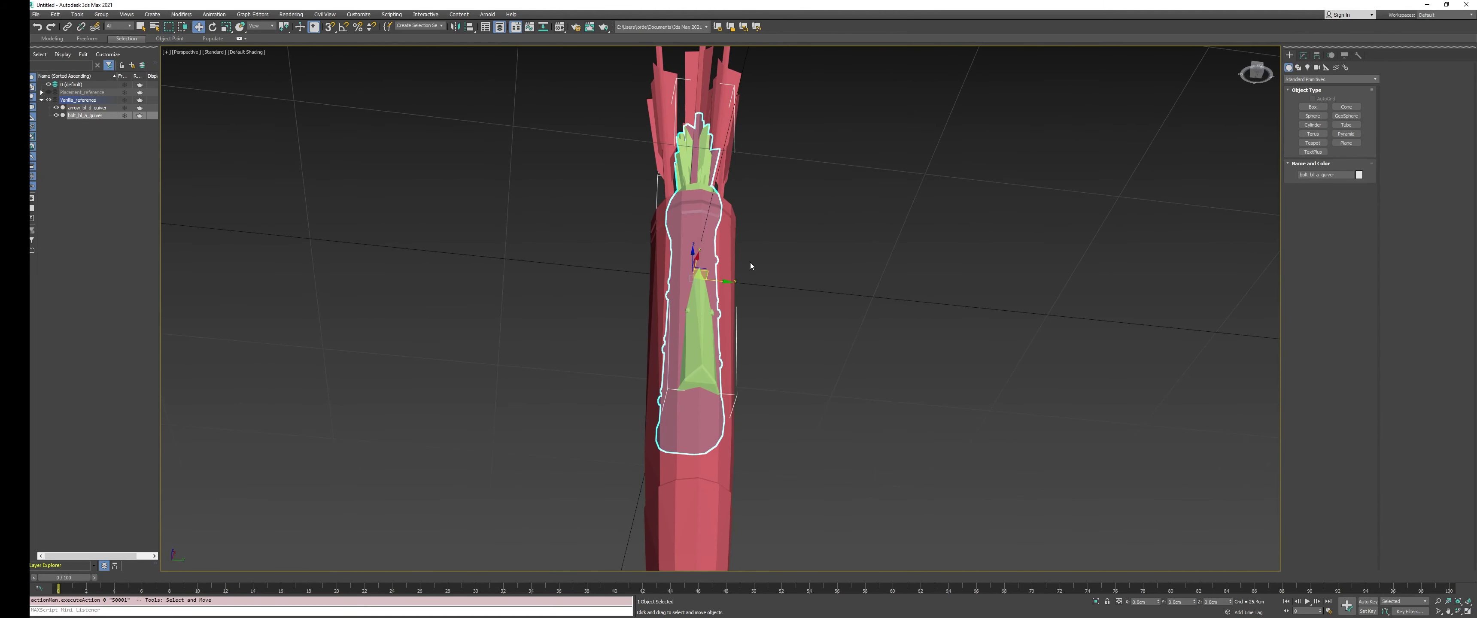
pyautogui.moveTo(744, 325); pyautogui.dragTo(725, 287, button='middle')
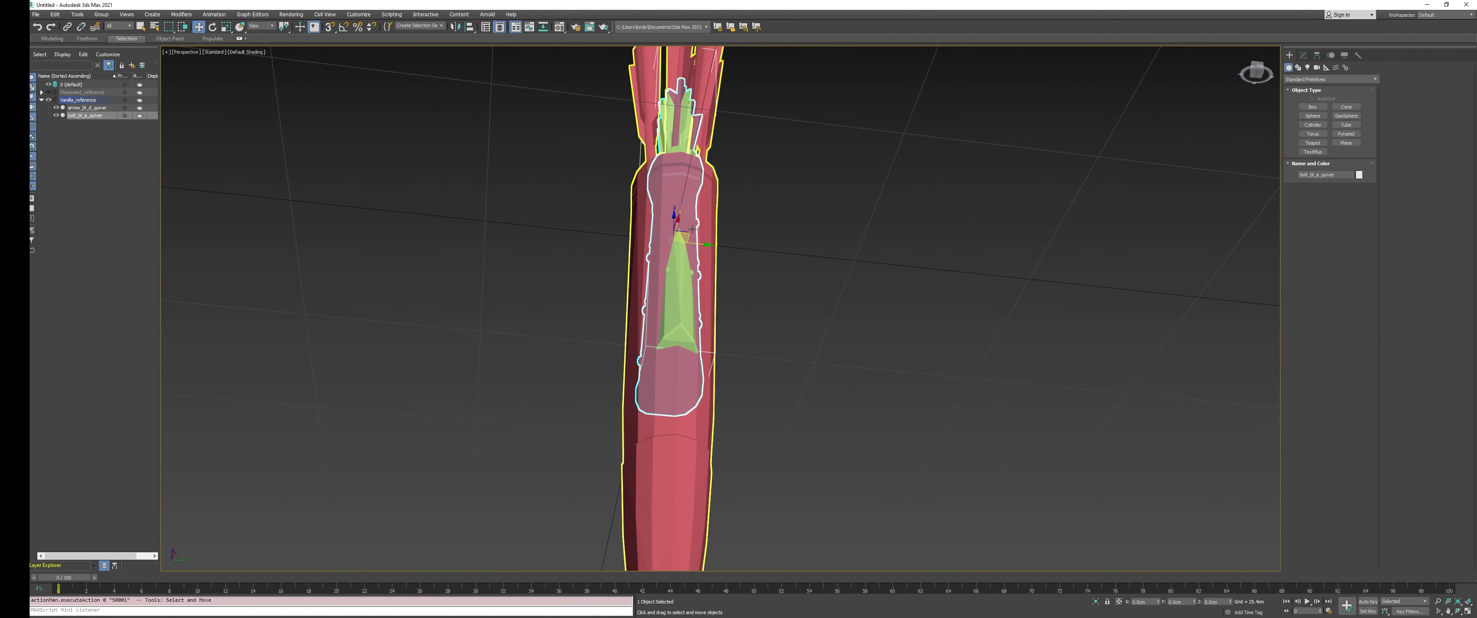
pyautogui.keyDown('alt'); pyautogui.moveTo(693, 229); pyautogui.dragTo(659, 277, button='middle'); pyautogui.keyUp('alt')
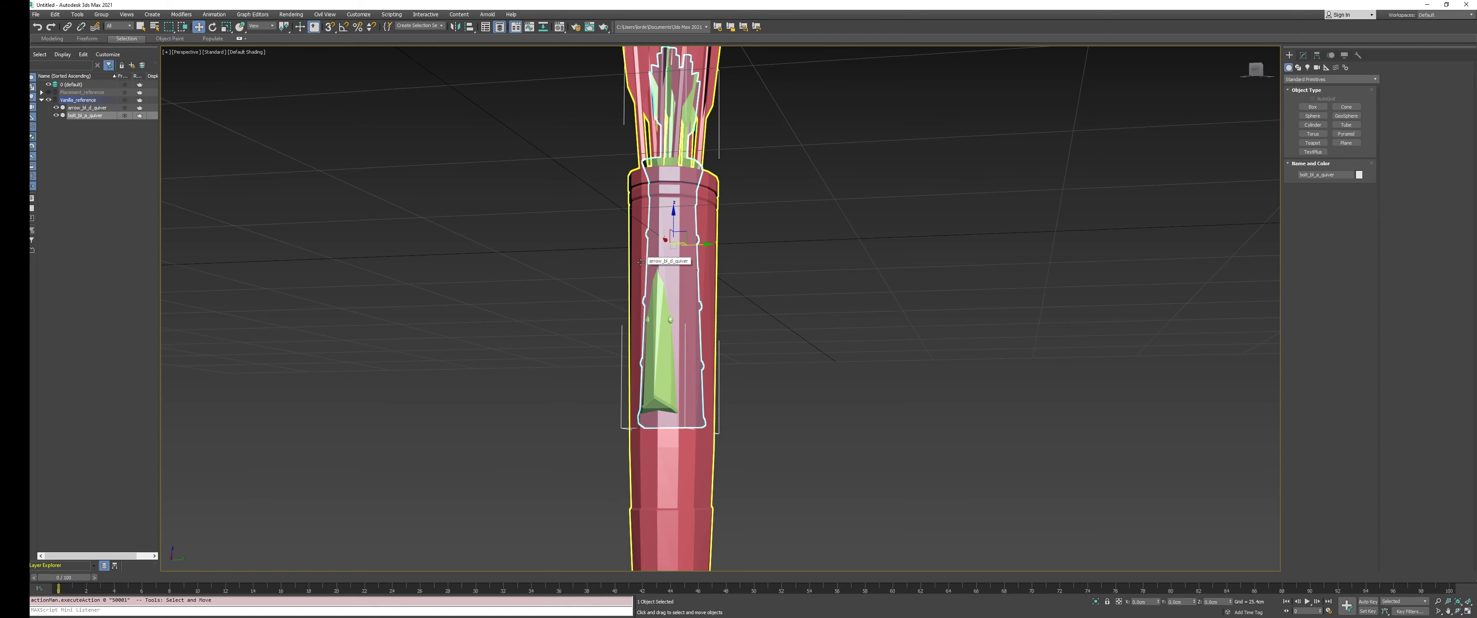
pyautogui.keyDown('alt'); pyautogui.moveTo(640, 262); pyautogui.dragTo(850, 444, button='middle'); pyautogui.keyUp('alt')
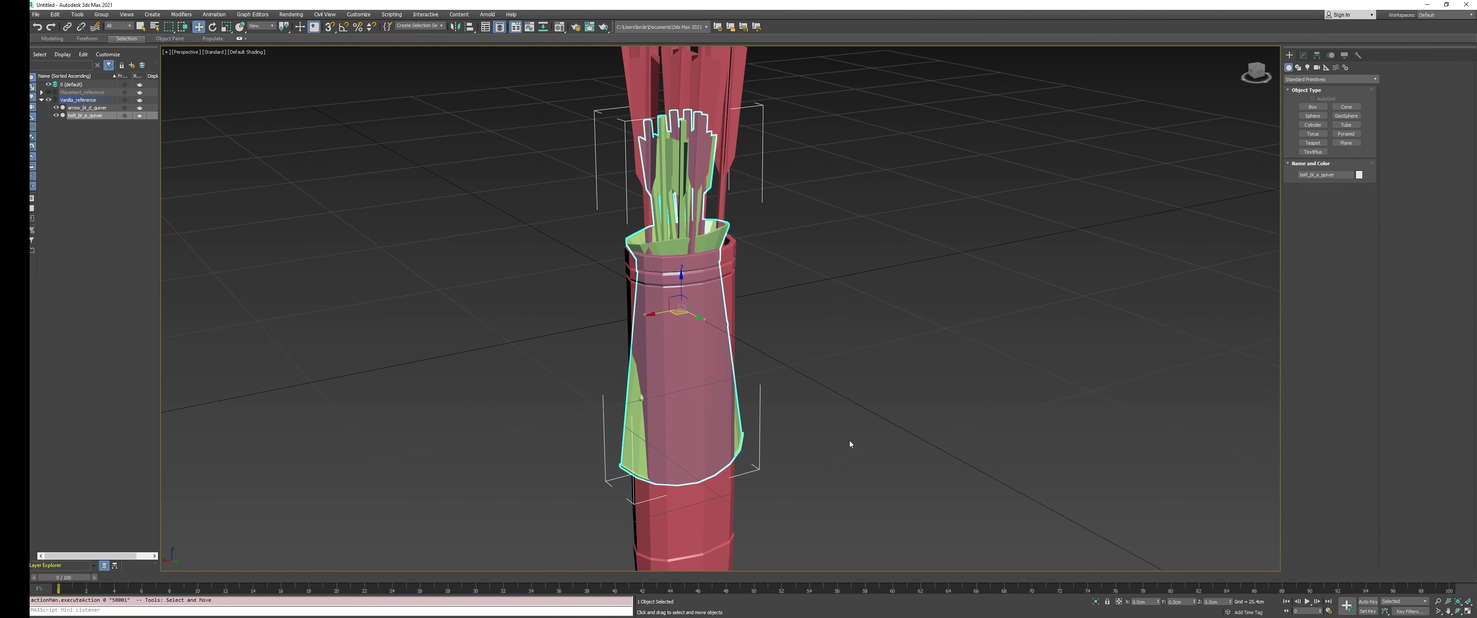
# Hide the vanilla reference layer, show the Placement_reference layer and select custom_quiver
pyautogui.click(50, 101)
pyautogui.click(49, 92)
pyautogui.scroll(-5, 668, 299)
pyautogui.keyDown('alt'); pyautogui.moveTo(670, 292); pyautogui.dragTo(623, 325, button='middle'); pyautogui.keyUp('alt')
pyautogui.click(667, 306)
pyautogui.scroll(5, 667, 310)
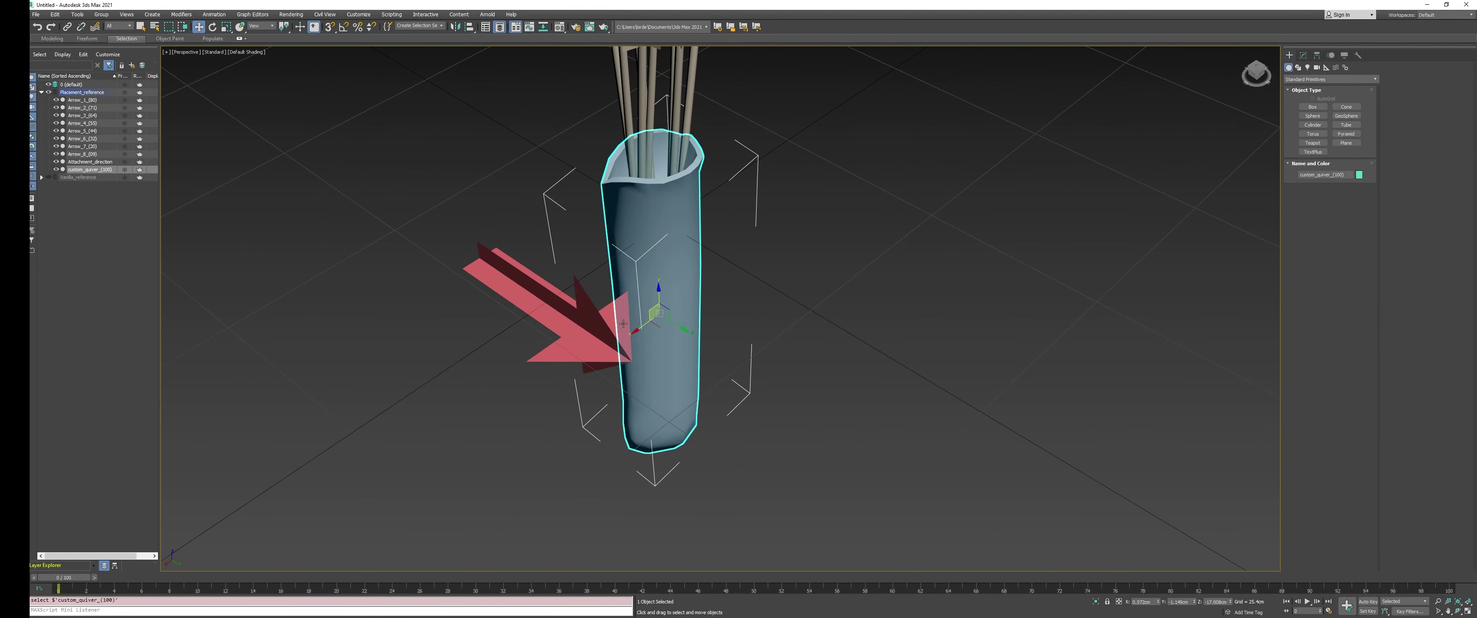
# Examine the direction of the Attachment_direction arrow relative to custom_quiver from several sides
pyautogui.click(574, 335)
pyautogui.keyDown('alt'); pyautogui.moveTo(575, 336); pyautogui.dragTo(632, 307, button='middle'); pyautogui.keyUp('alt')
pyautogui.scroll(-5, 645, 287)
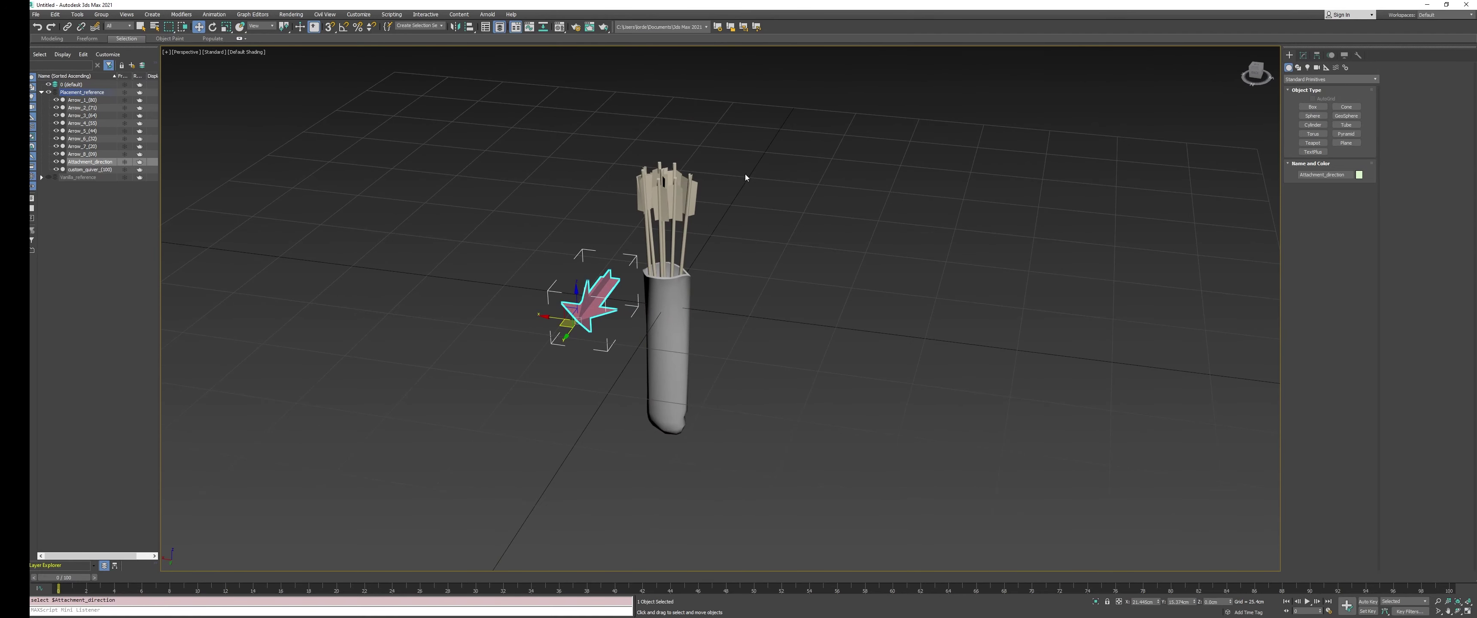
pyautogui.scroll(-3, 617, 290)
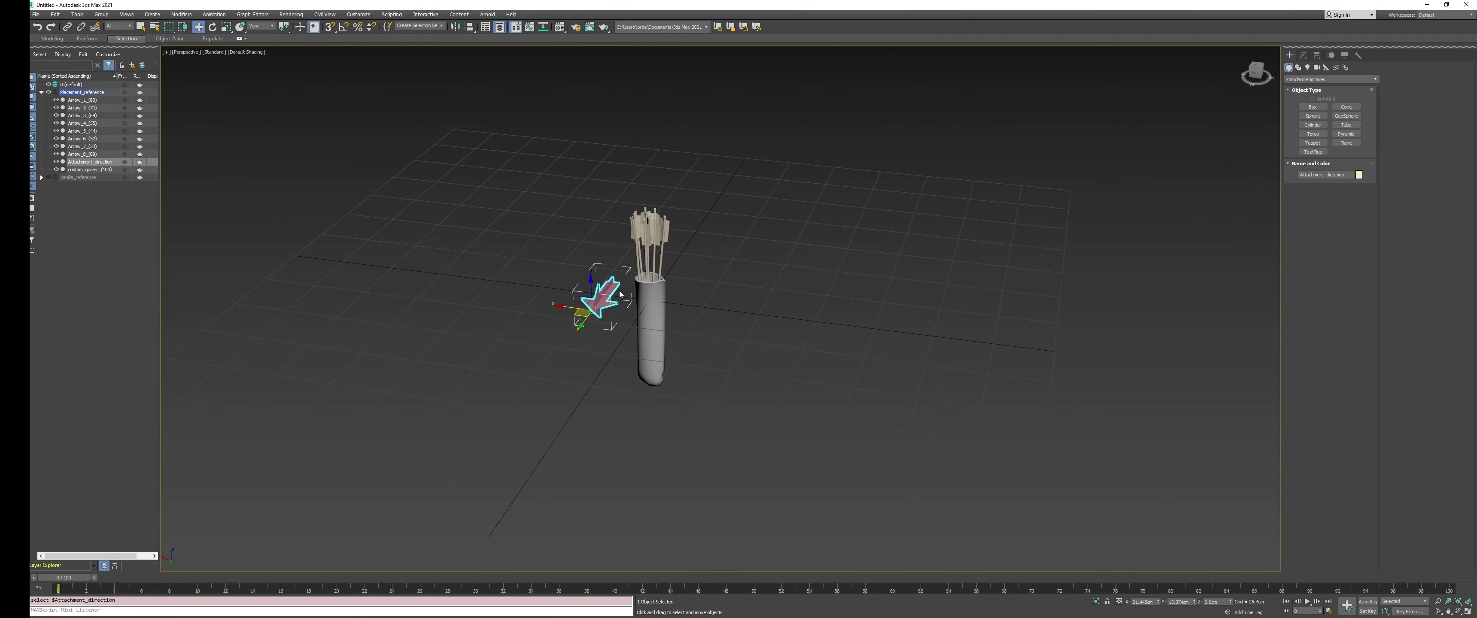
pyautogui.keyDown('alt'); pyautogui.moveTo(618, 290); pyautogui.dragTo(697, 333, button='middle'); pyautogui.keyUp('alt')
pyautogui.scroll(5, 620, 280)
pyautogui.click(660, 338)
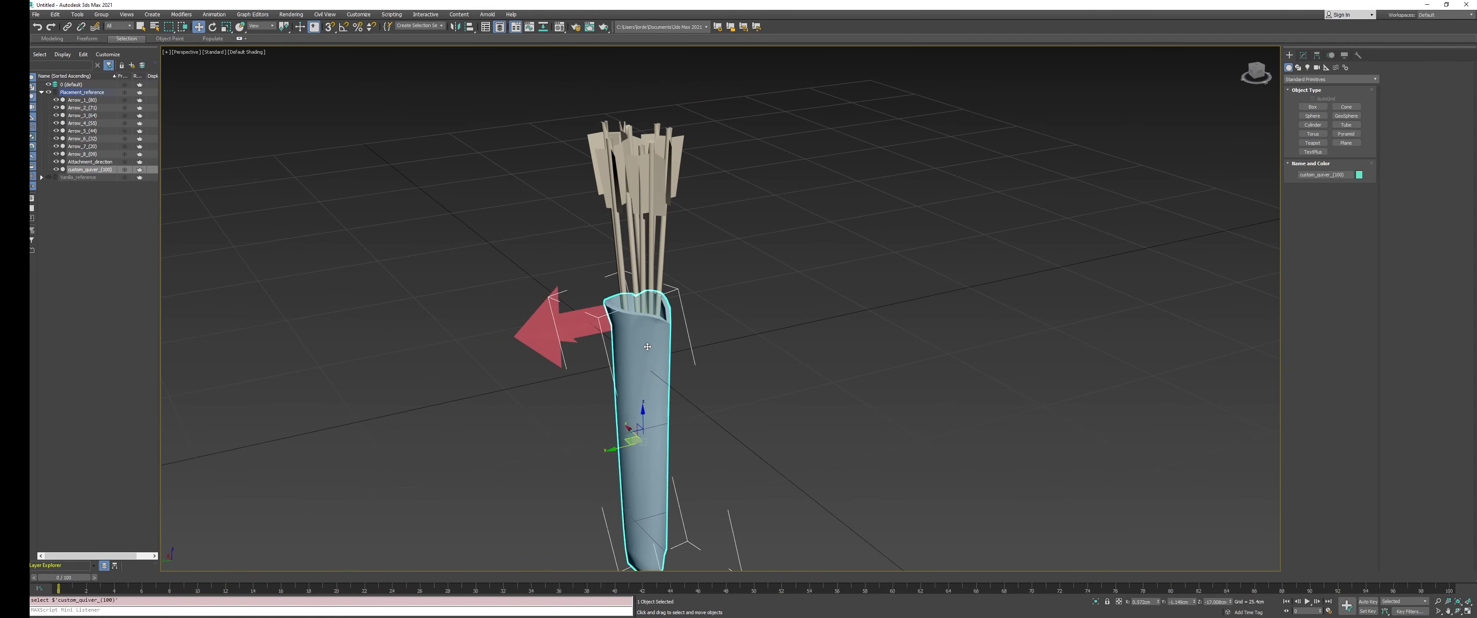
pyautogui.scroll(2, 672, 316)
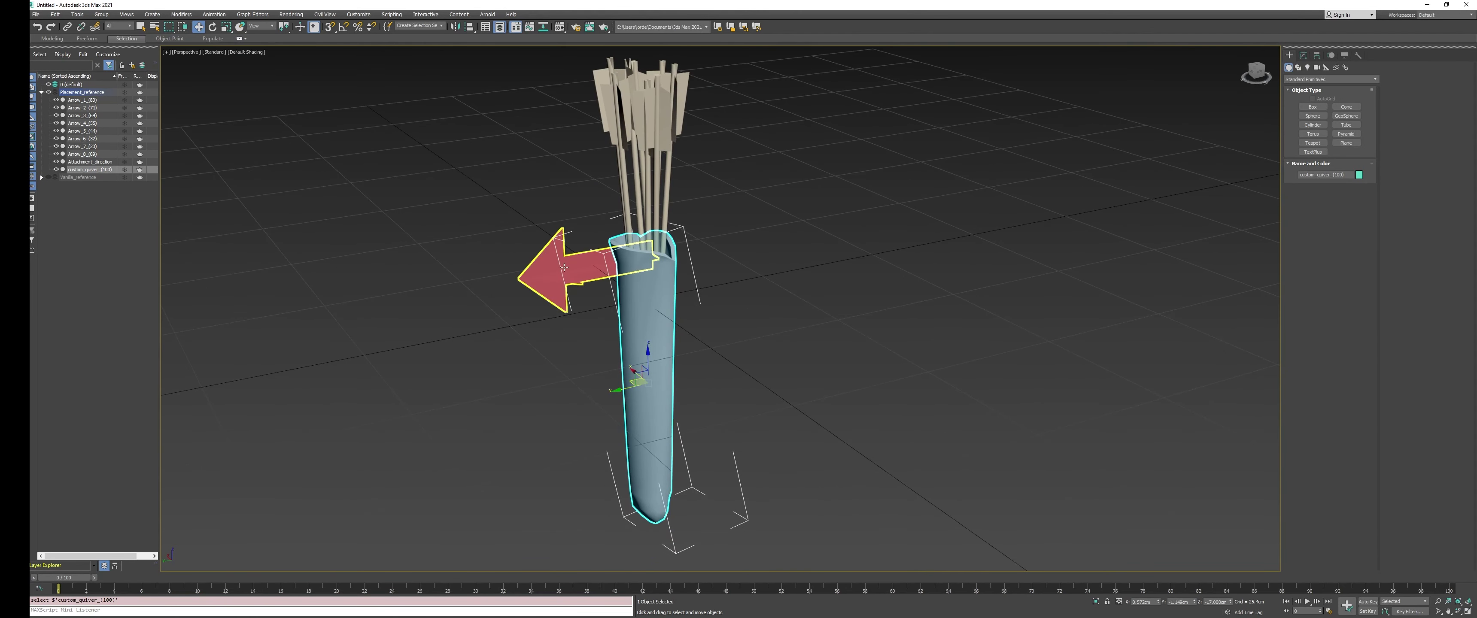
pyautogui.click(550, 275)
pyautogui.keyDown('alt'); pyautogui.moveTo(550, 276); pyautogui.dragTo(777, 211, button='middle'); pyautogui.keyUp('alt')
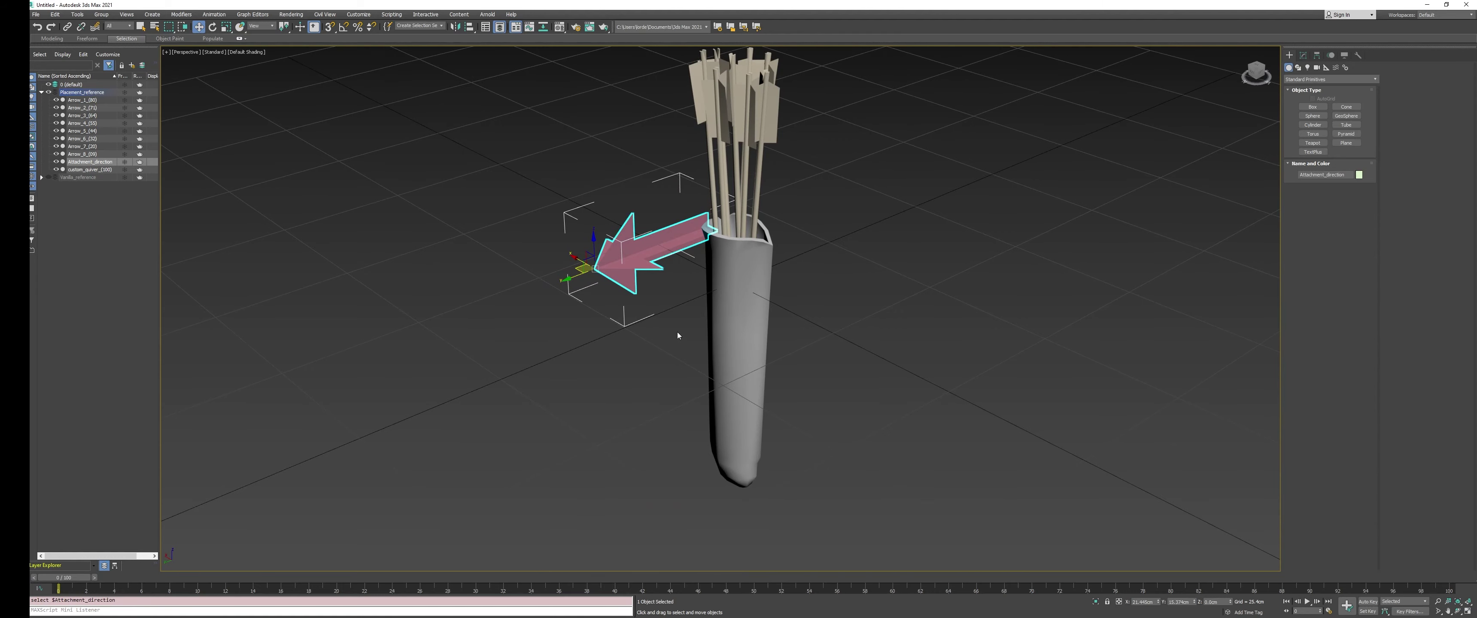
pyautogui.click(716, 300)
pyautogui.keyDown('alt'); pyautogui.moveTo(717, 299); pyautogui.dragTo(723, 422, button='middle'); pyautogui.keyUp('alt')
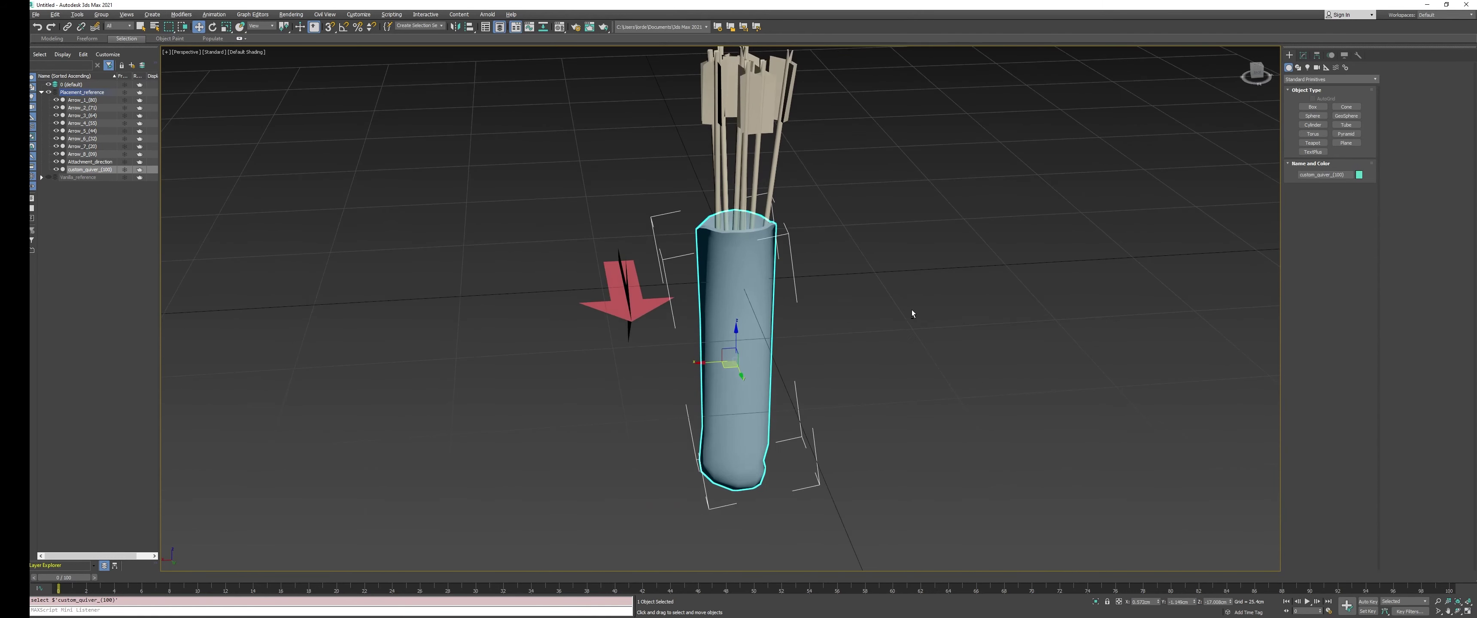
pyautogui.moveTo(908, 307); pyautogui.dragTo(734, 328, button='middle')
pyautogui.keyDown('alt'); pyautogui.moveTo(734, 328); pyautogui.dragTo(721, 298, button='middle'); pyautogui.keyUp('alt')
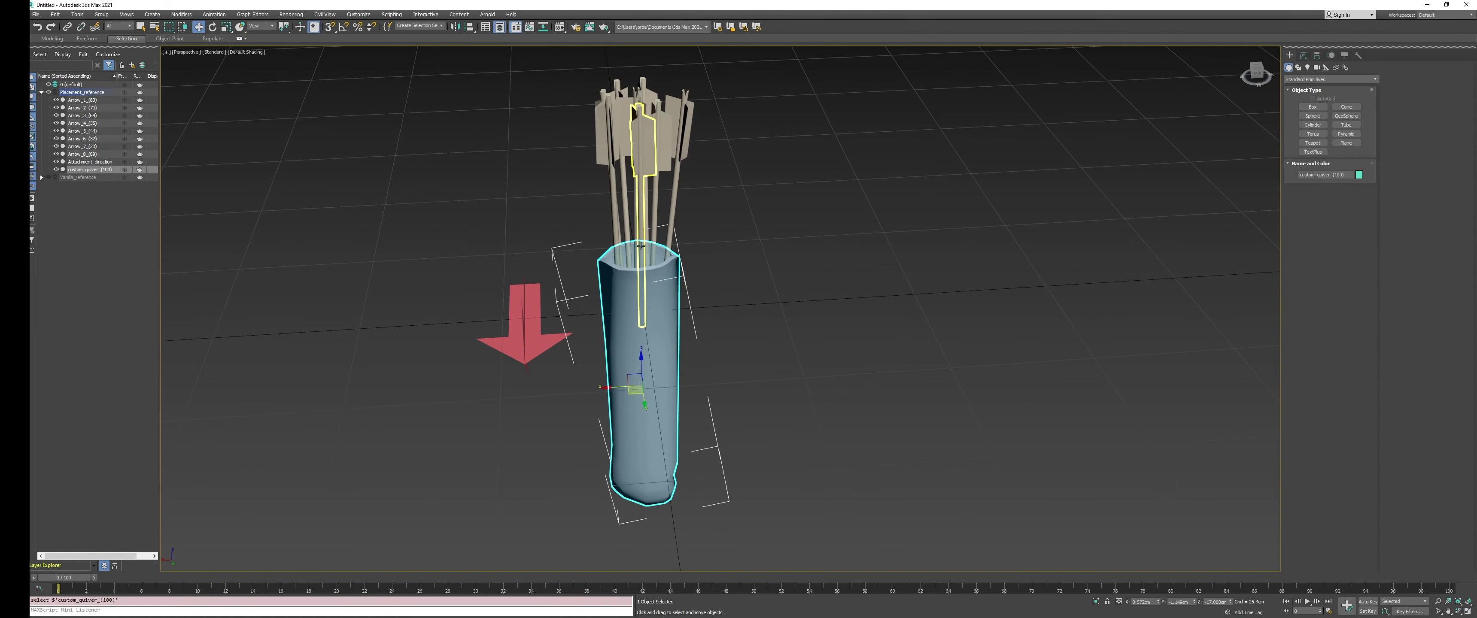
# Hide the Attachment_direction arrow and select Arrow_4 to check how it sits inside the quiver
pyautogui.click(56, 161)
pyautogui.scroll(3, 763, 192)
pyautogui.moveTo(763, 191); pyautogui.dragTo(759, 324, button='middle')
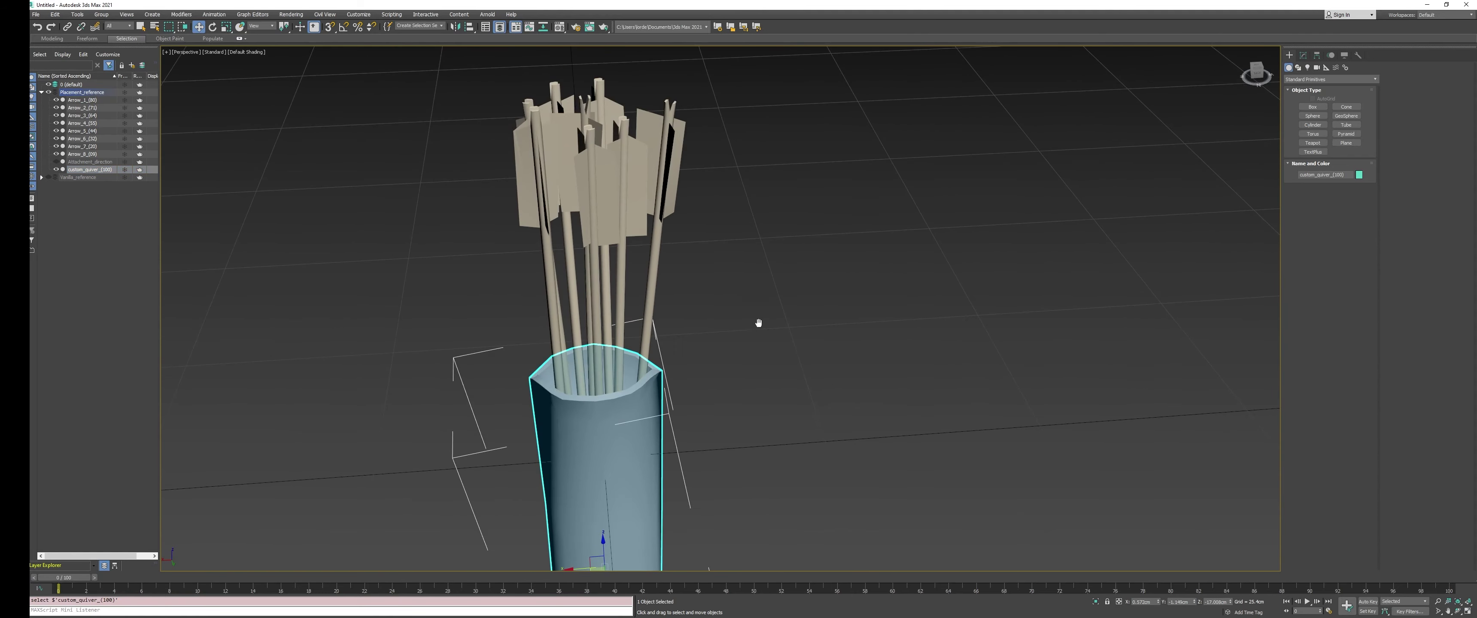
pyautogui.click(657, 327)
pyautogui.scroll(-4, 674, 379)
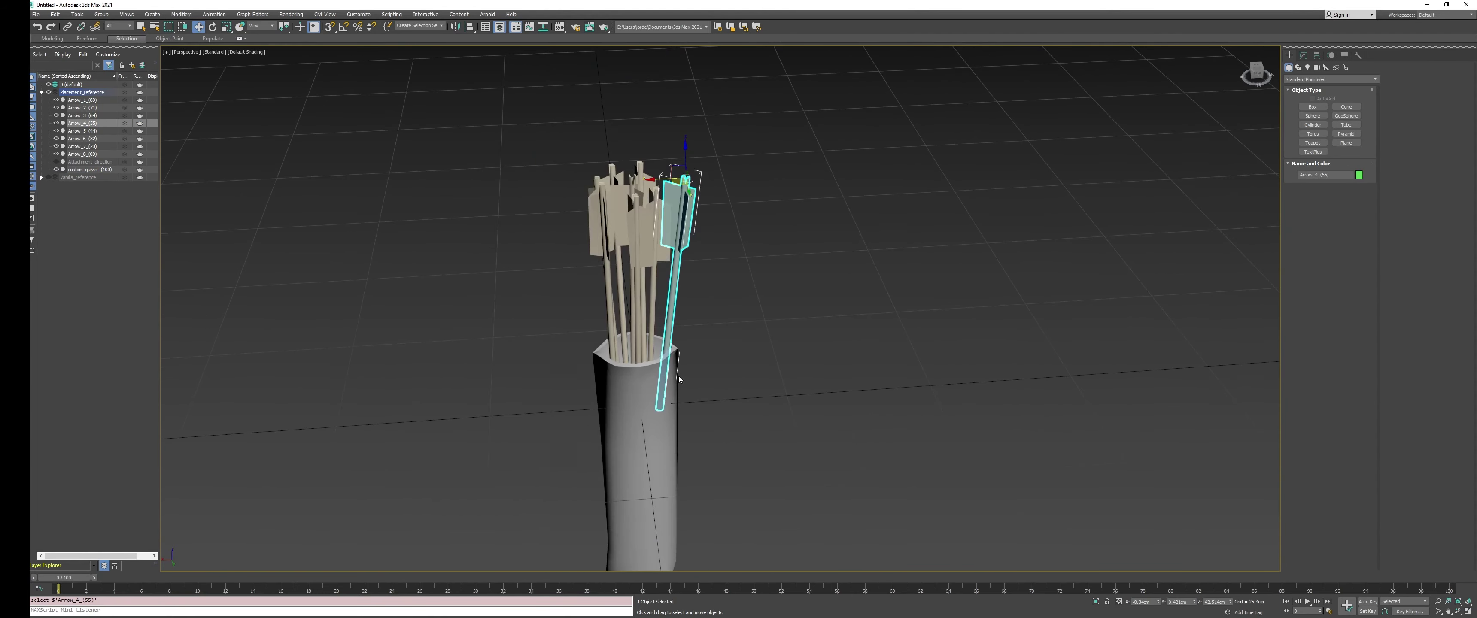
pyautogui.scroll(-2, 679, 376)
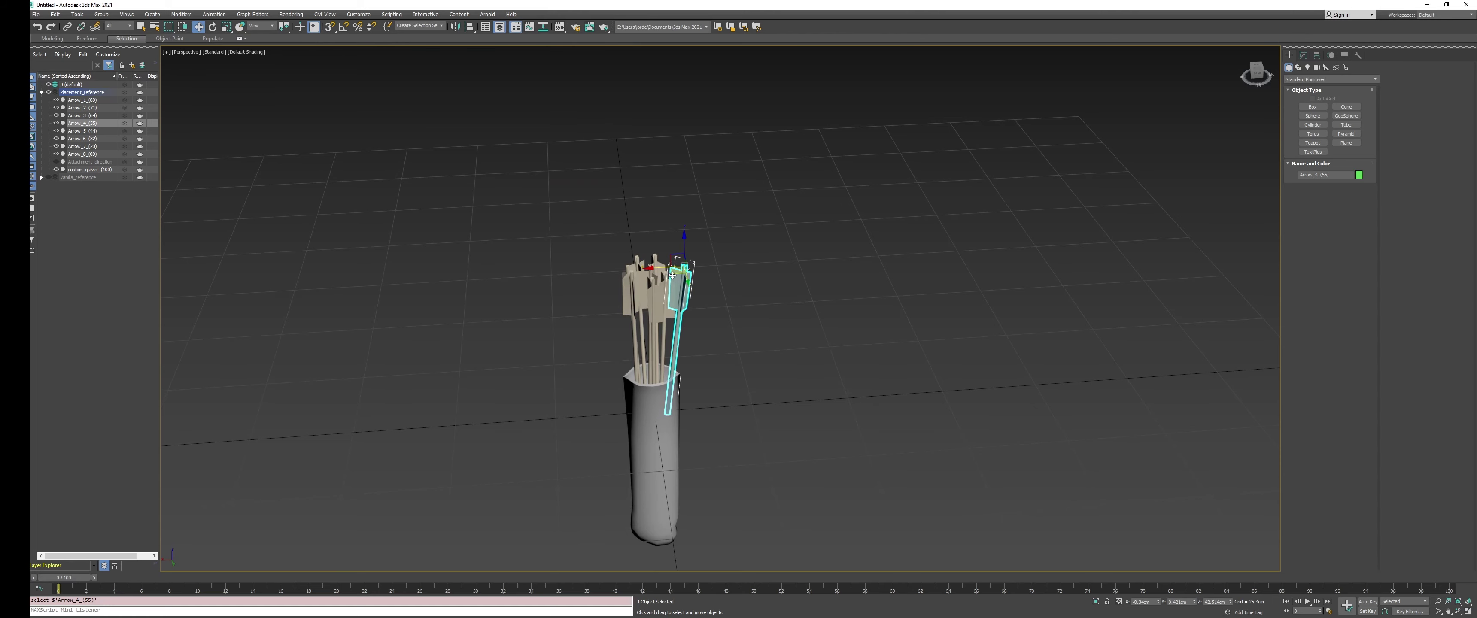
# Select custom_quiver and examine its opening and overall shape together with the arrows
pyautogui.click(657, 447)
pyautogui.scroll(5, 657, 447)
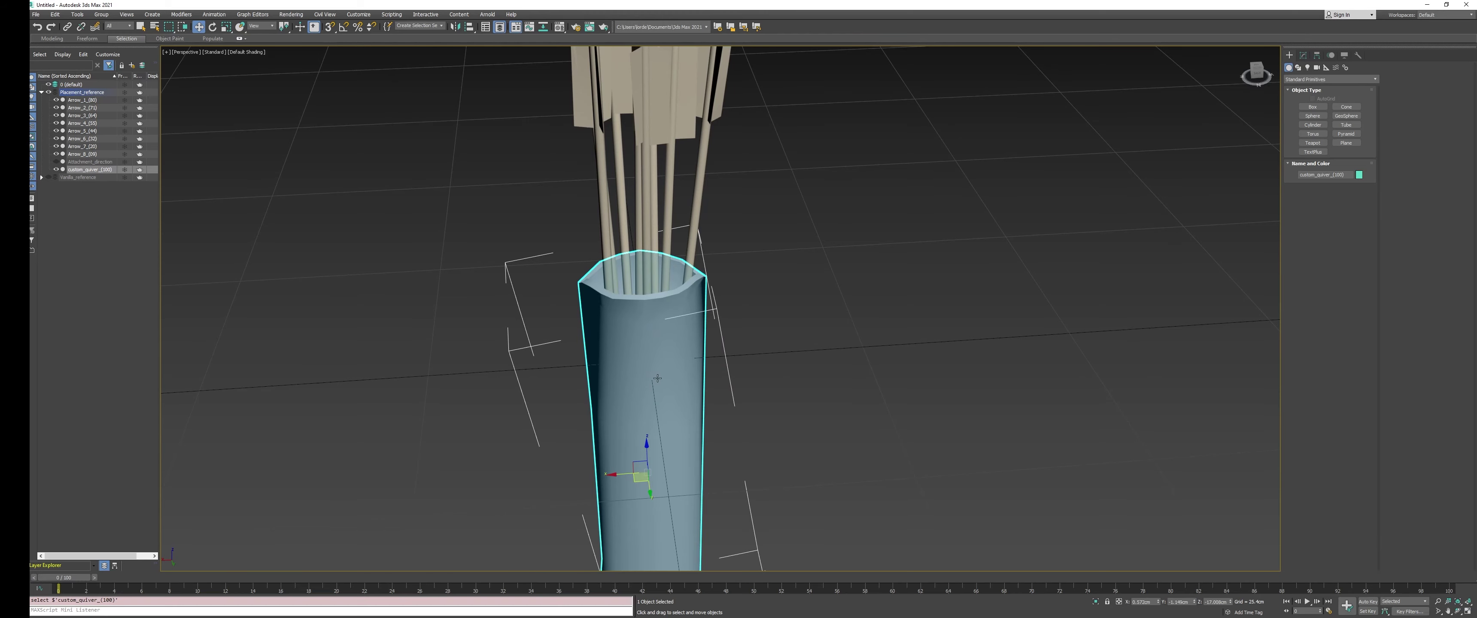
pyautogui.keyDown('alt'); pyautogui.moveTo(651, 395); pyautogui.dragTo(698, 295, button='middle'); pyautogui.keyUp('alt')
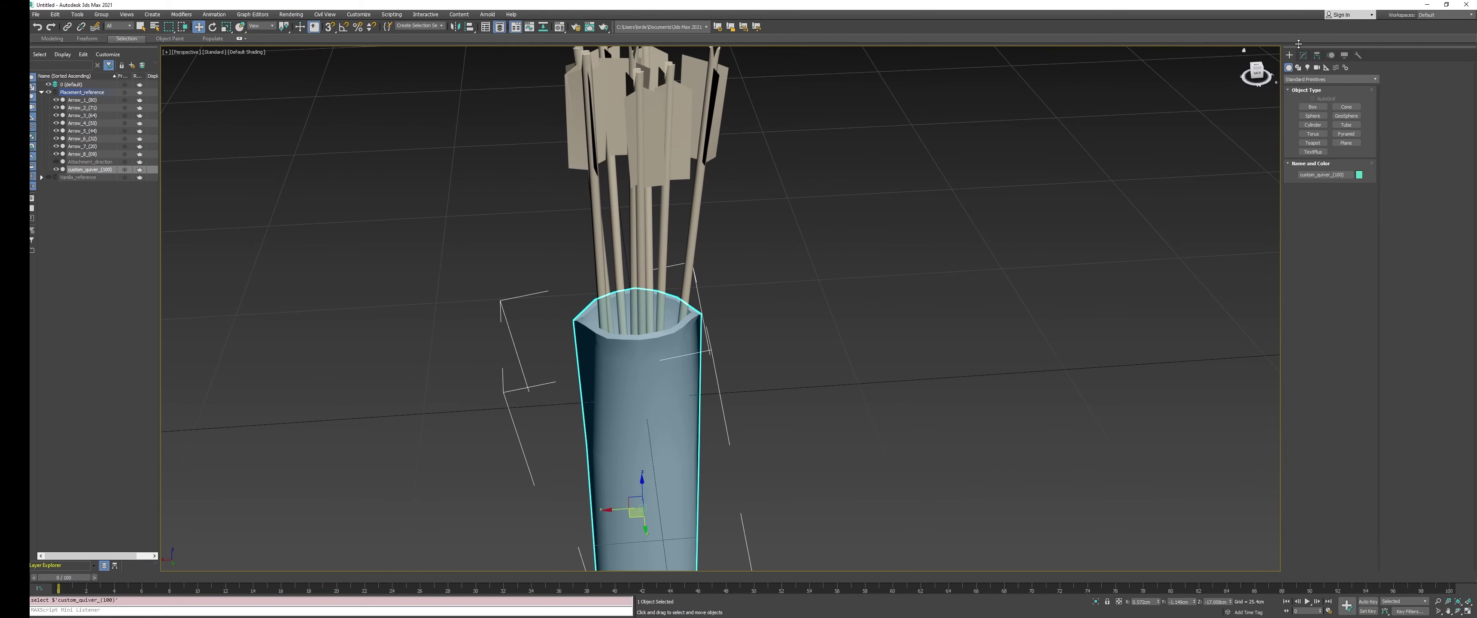
pyautogui.scroll(-3, 898, 238)
pyautogui.moveTo(898, 250); pyautogui.dragTo(873, 258, button='middle')
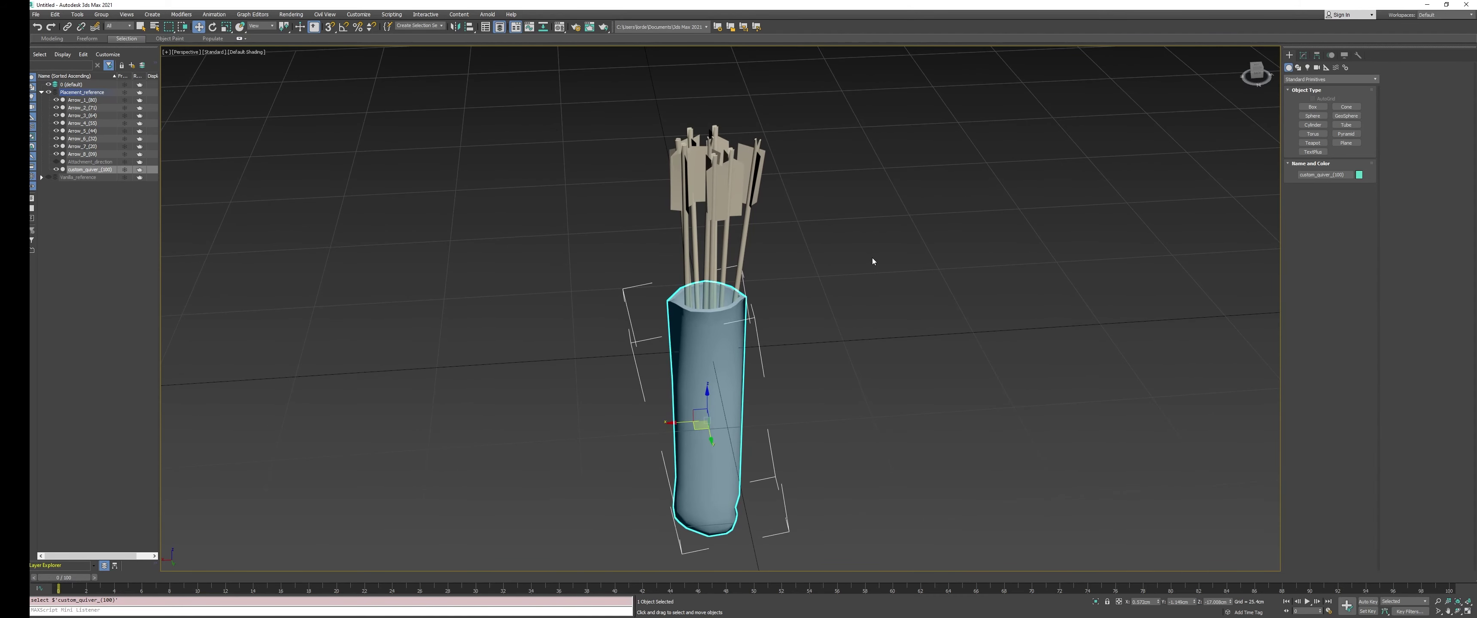
pyautogui.moveTo(872, 258); pyautogui.dragTo(829, 288, button='middle')
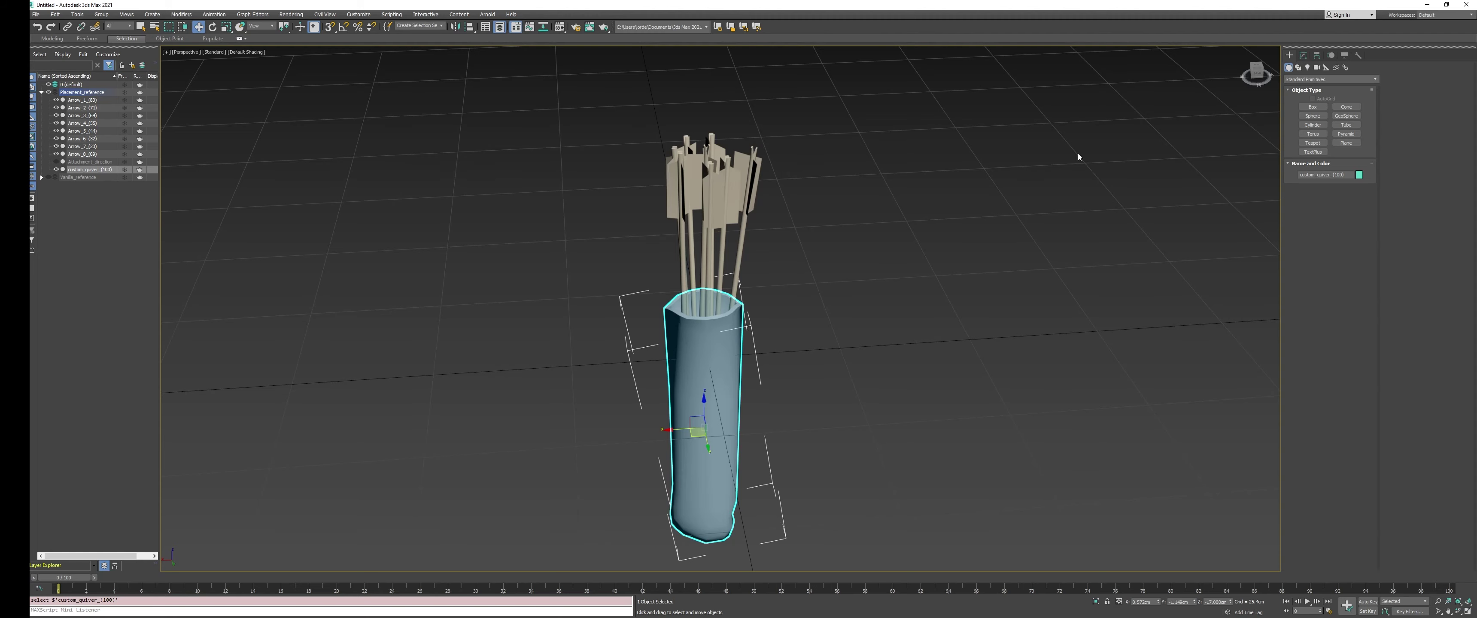
# Select all vertices of custom_quiver and check their vertex color and alpha properties
pyautogui.click(1303, 55)
pyautogui.click(1307, 182)
pyautogui.moveTo(942, 372); pyautogui.dragTo(943, 259, button='middle')
pyautogui.moveTo(888, 133); pyautogui.dragTo(888, 134)
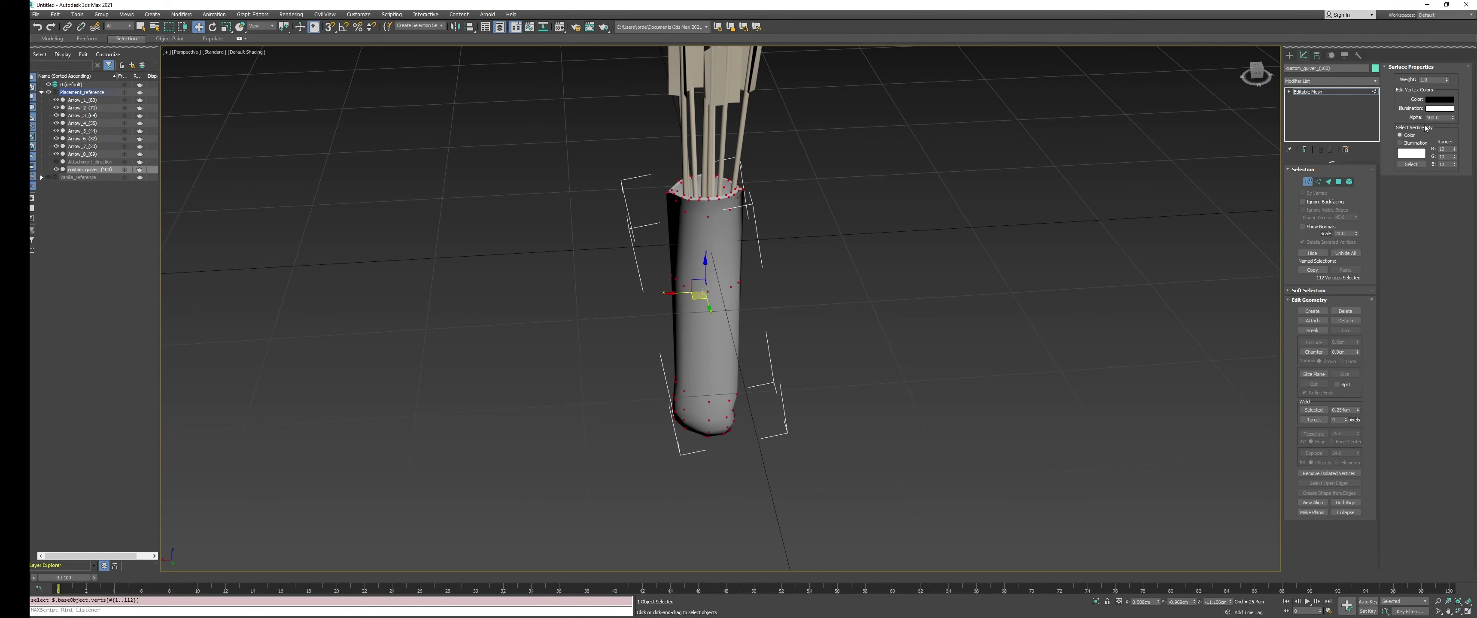
pyautogui.moveTo(970, 188); pyautogui.dragTo(913, 243, button='middle')
pyautogui.doubleClick(1439, 117)
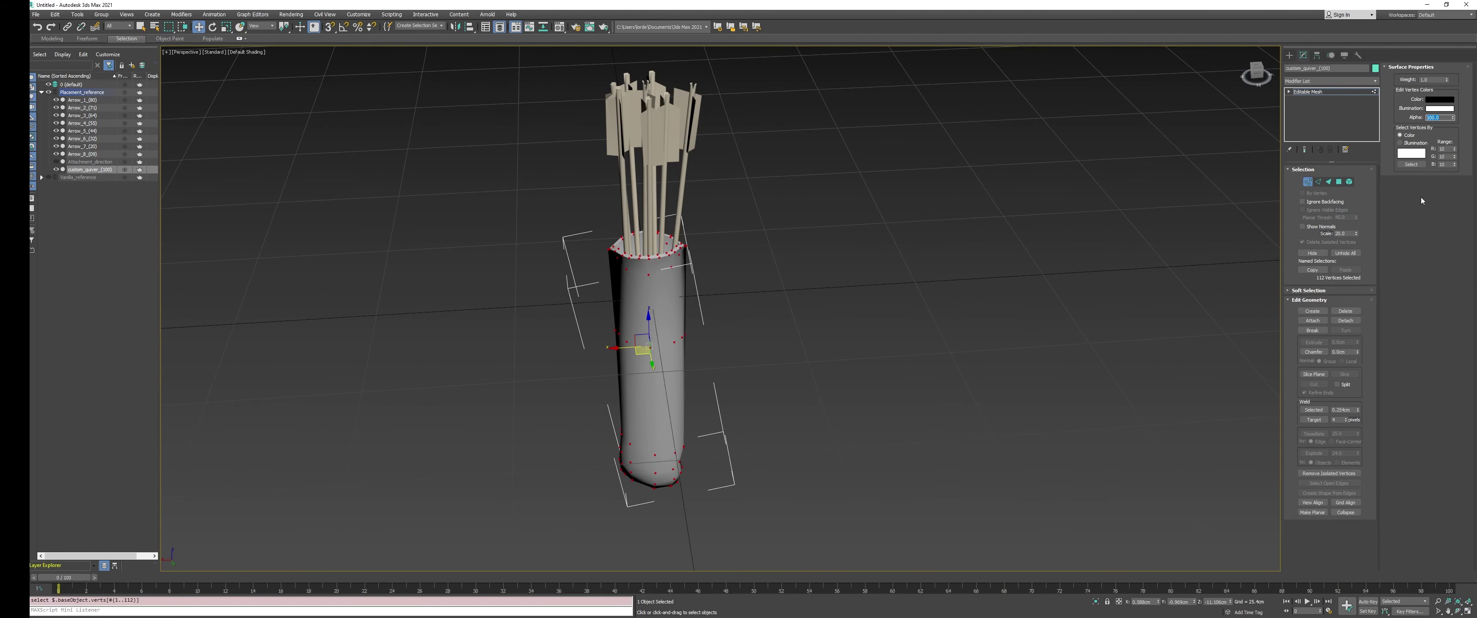
# Select a single vertex inside the quiver's opening, check its assigned vertex color and examine the arrow ends around it
pyautogui.scroll(6, 757, 283)
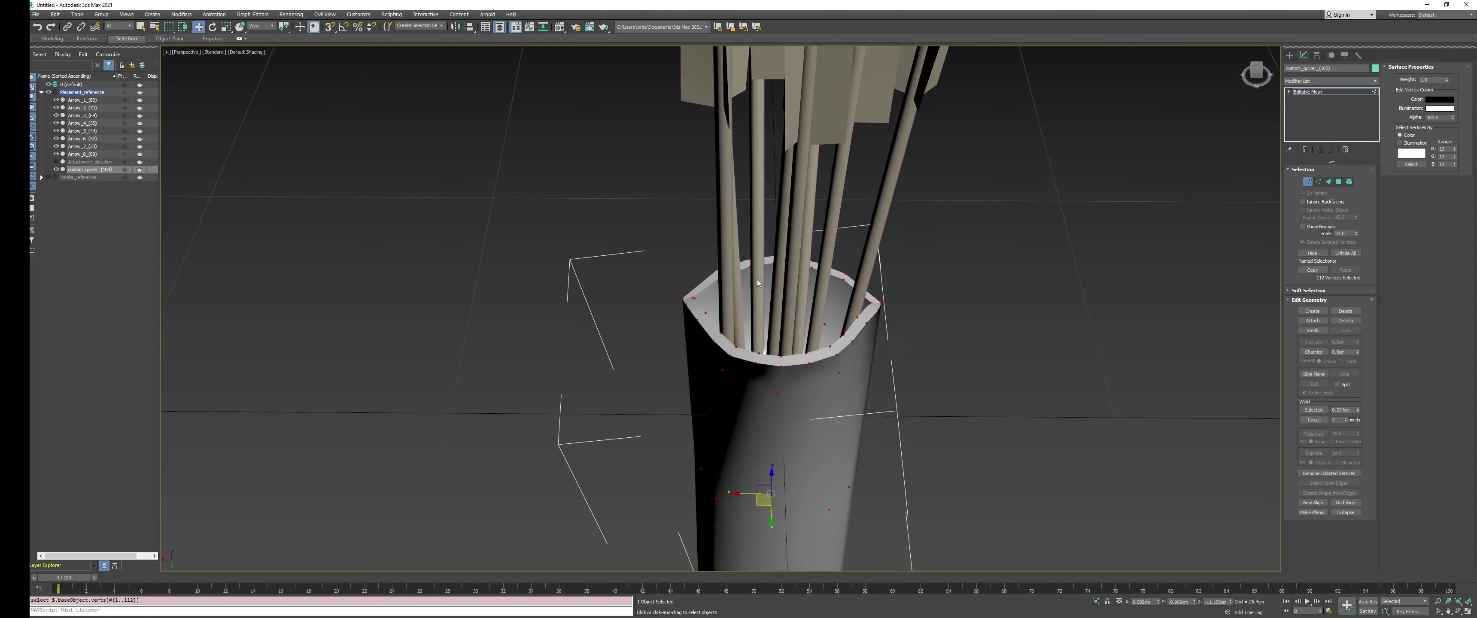
pyautogui.keyDown('alt'); pyautogui.moveTo(757, 283); pyautogui.dragTo(761, 293, button='middle'); pyautogui.keyUp('alt')
pyautogui.click(970, 403)
pyautogui.keyDown('alt'); pyautogui.moveTo(877, 333); pyautogui.dragTo(772, 394, button='middle'); pyautogui.keyUp('alt')
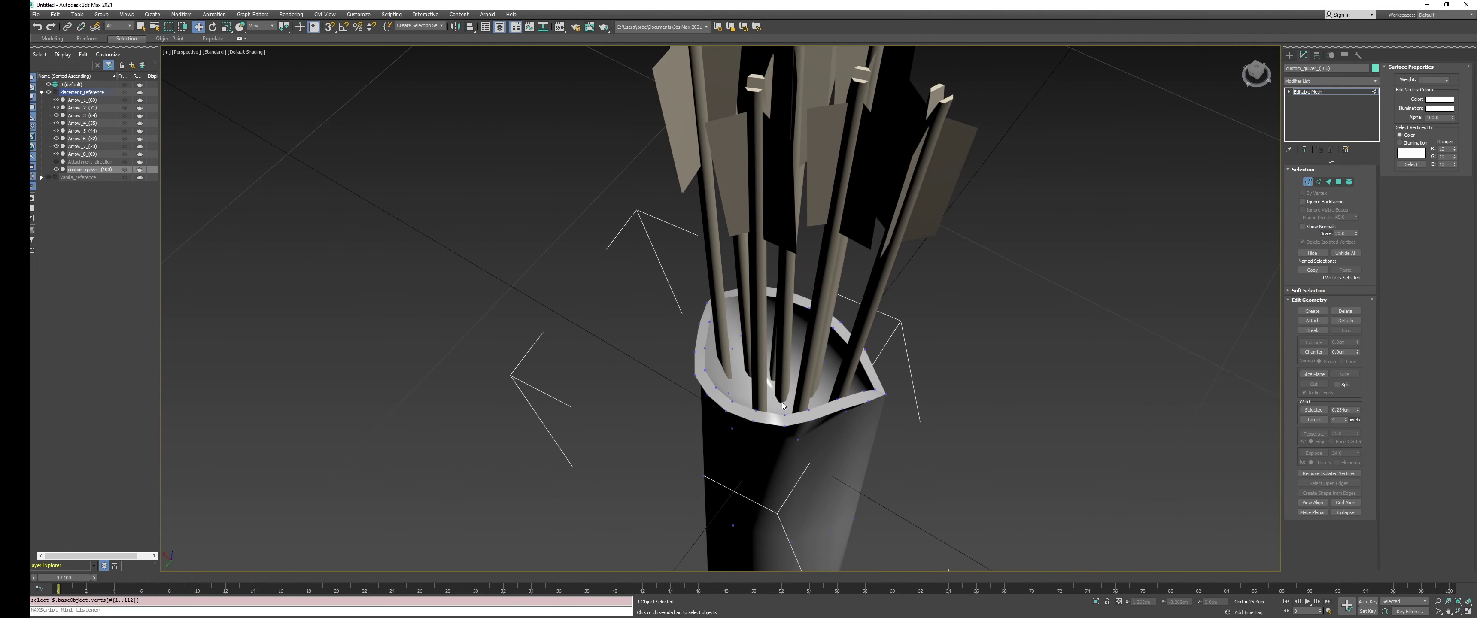
pyautogui.click(784, 404)
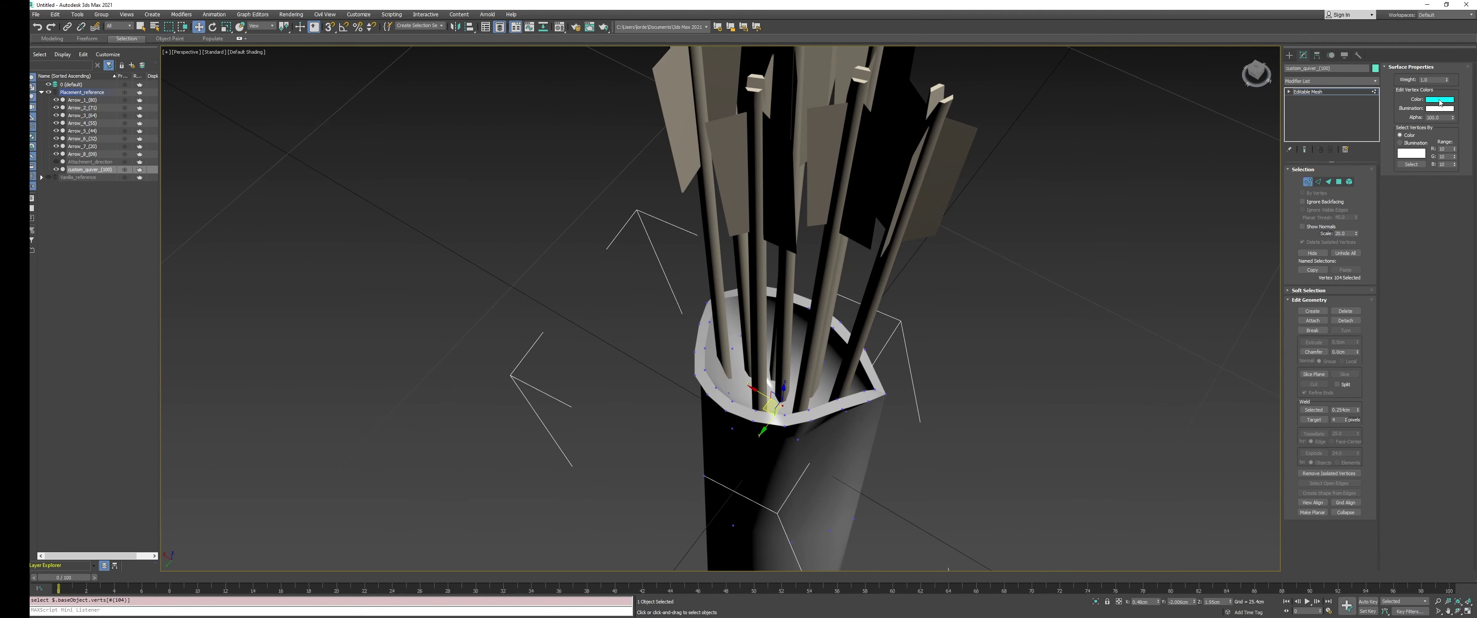
pyautogui.click(1440, 101)
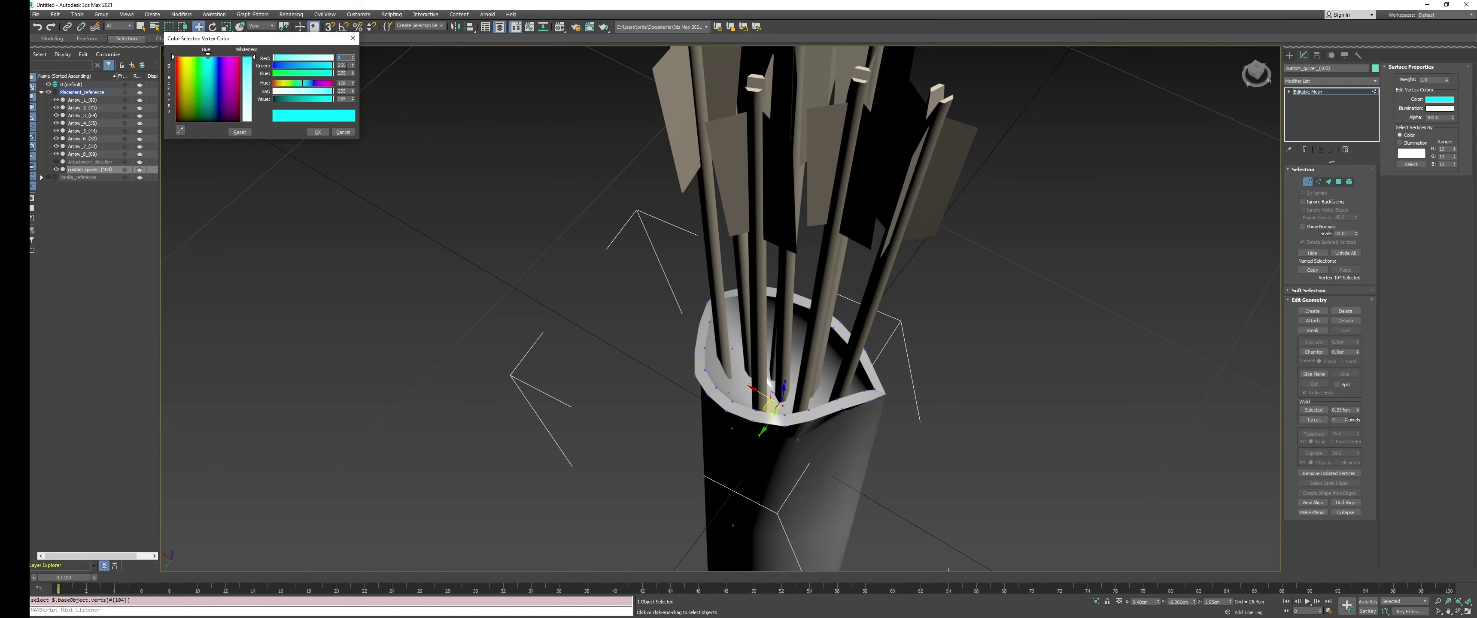
pyautogui.click(318, 133)
pyautogui.scroll(5, 761, 397)
pyautogui.keyDown('alt'); pyautogui.moveTo(762, 398); pyautogui.dragTo(838, 380, button='middle'); pyautogui.keyUp('alt')
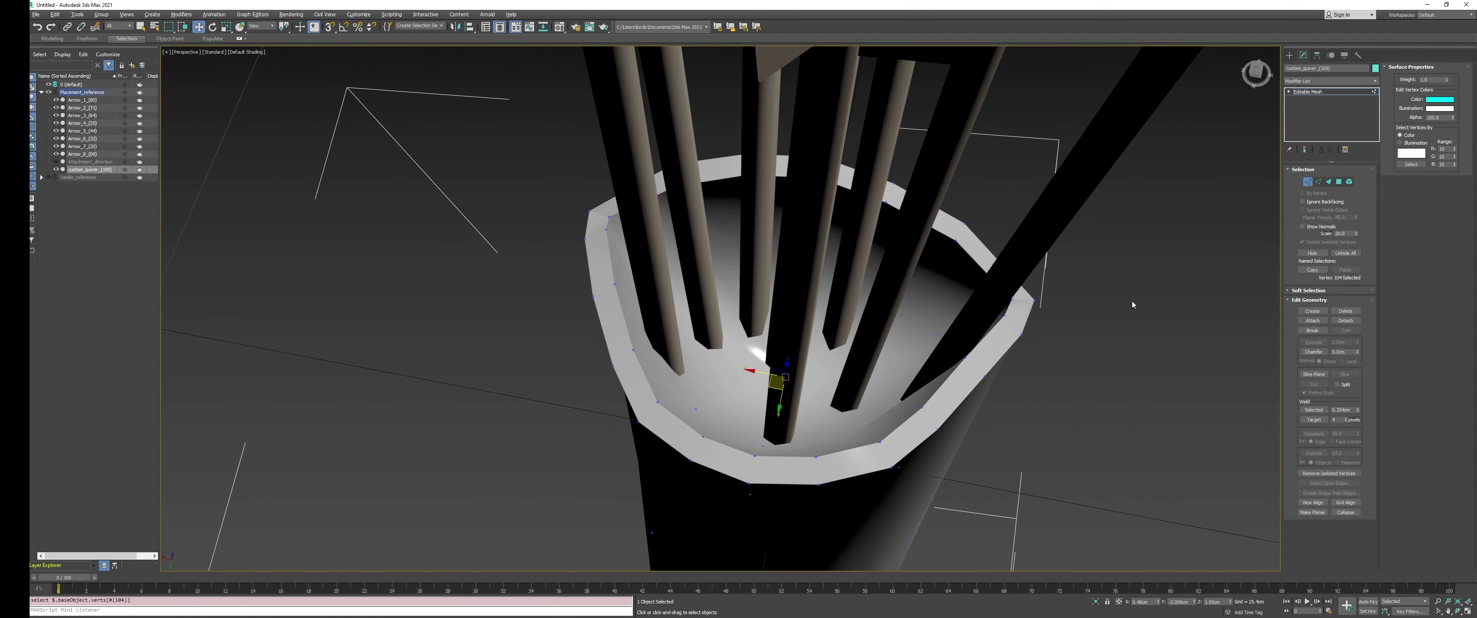
# Leave vertex editing and bring the whole custom_quiver with its arrows back into view
pyautogui.click(1308, 181)
pyautogui.press('z')
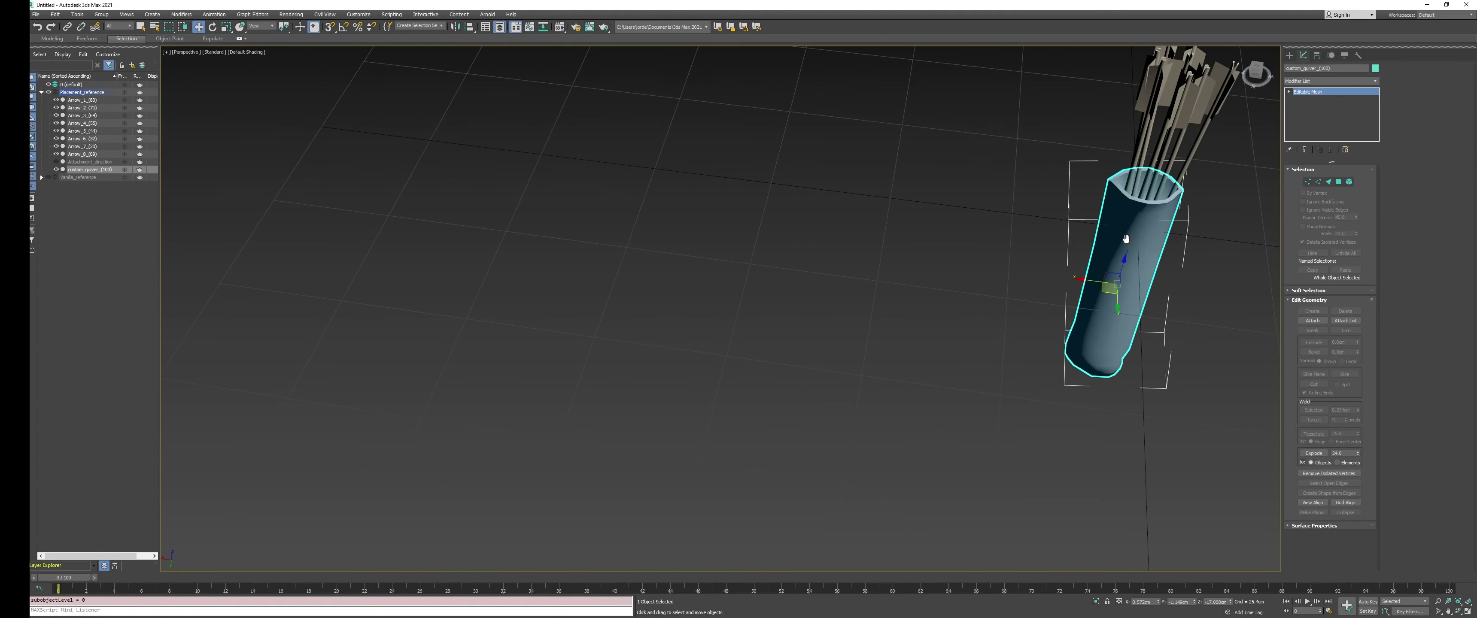
pyautogui.moveTo(892, 316); pyautogui.dragTo(788, 379, button='middle')
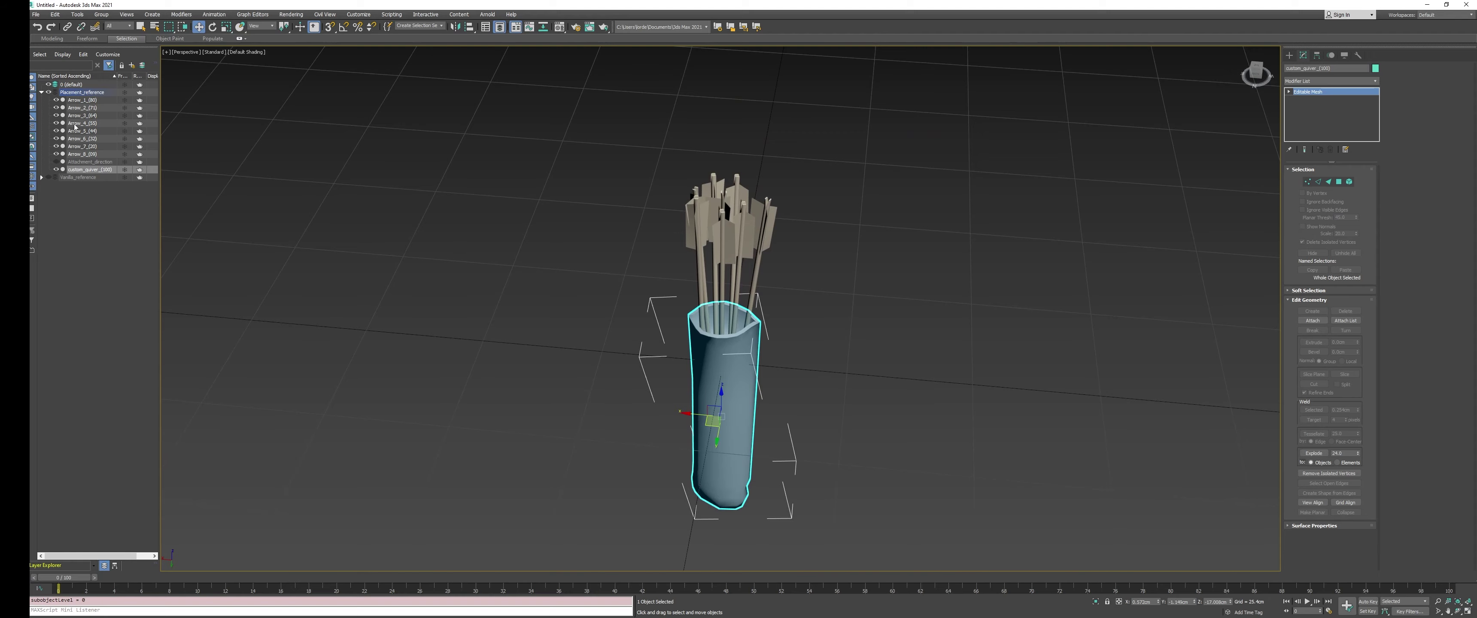
# Select all eight arrows, Arrow_1 to Arrow_8, and examine their arrangement in the quiver up close
pyautogui.click(97, 101)
pyautogui.keyDown('shift'); pyautogui.click(86, 153); pyautogui.keyUp('shift')
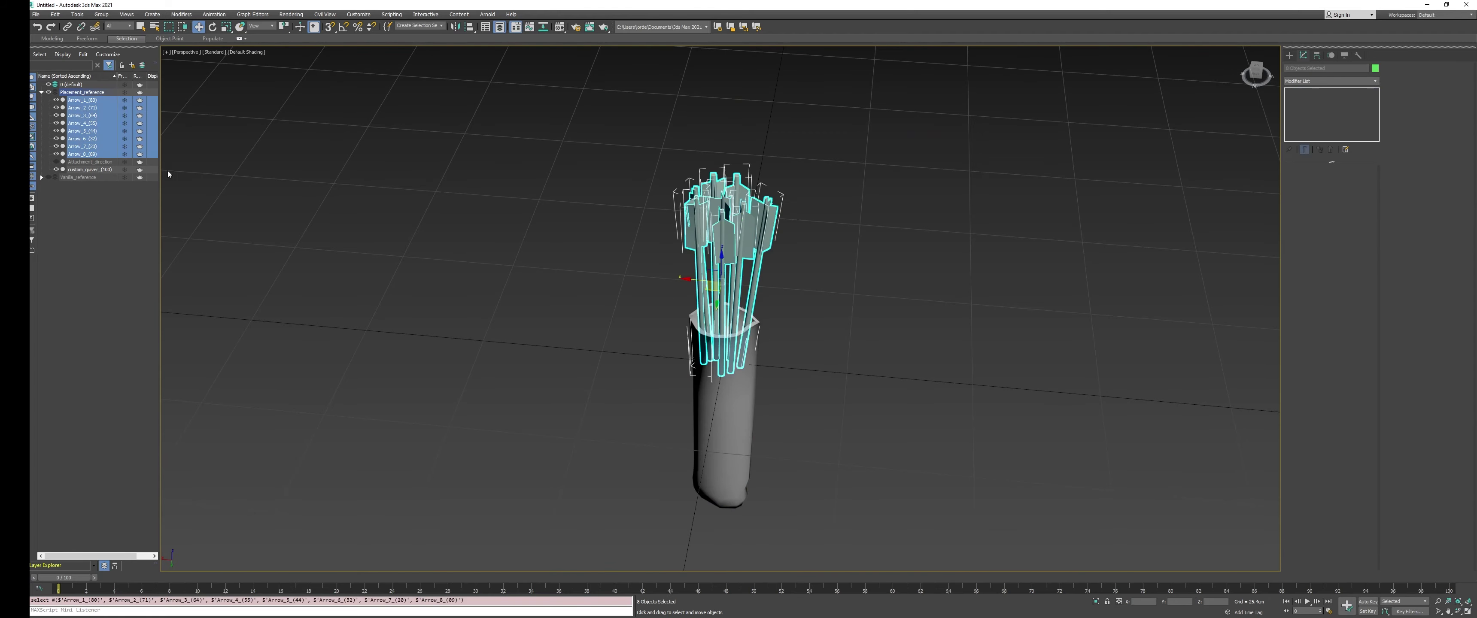
pyautogui.press('z')
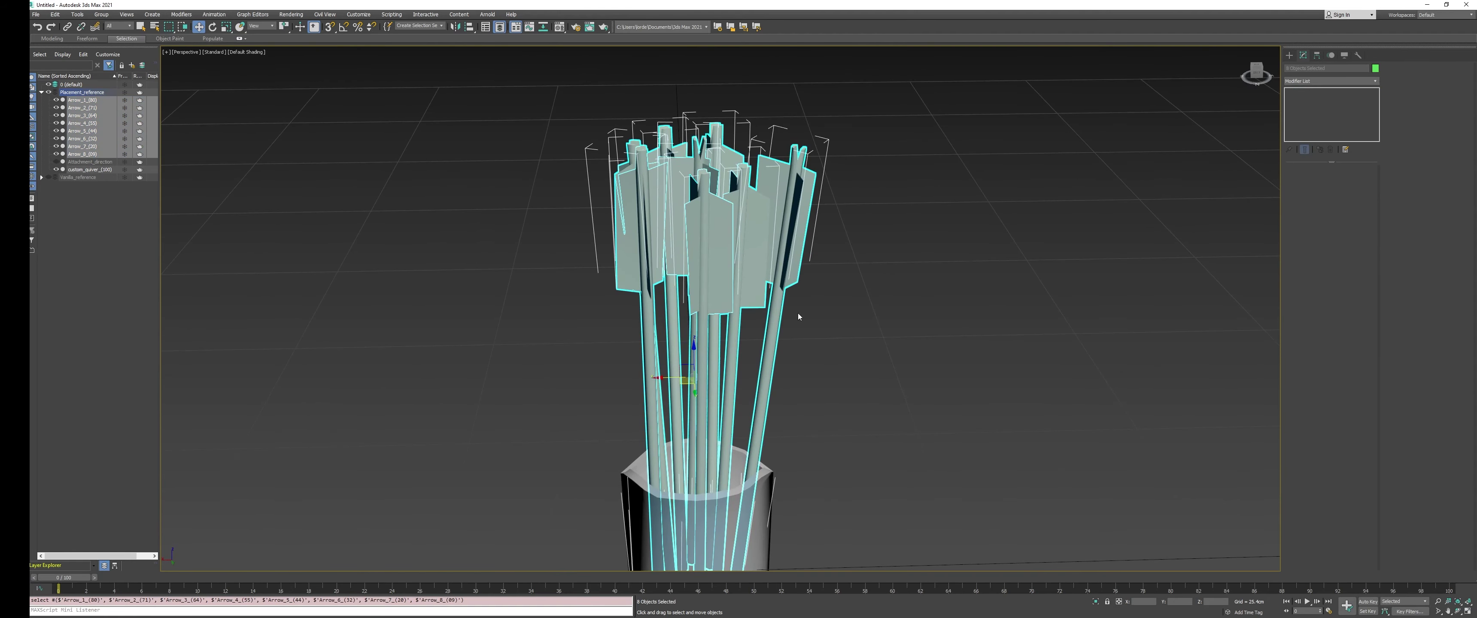
pyautogui.scroll(1, 660, 262)
pyautogui.moveTo(660, 262); pyautogui.dragTo(646, 262, button='middle')
pyautogui.moveTo(839, 324)
pyautogui.mouseDown(button='middle')
pyautogui.moveTo(822, 285)
pyautogui.moveTo(843, 336)
pyautogui.mouseUp(button='middle')
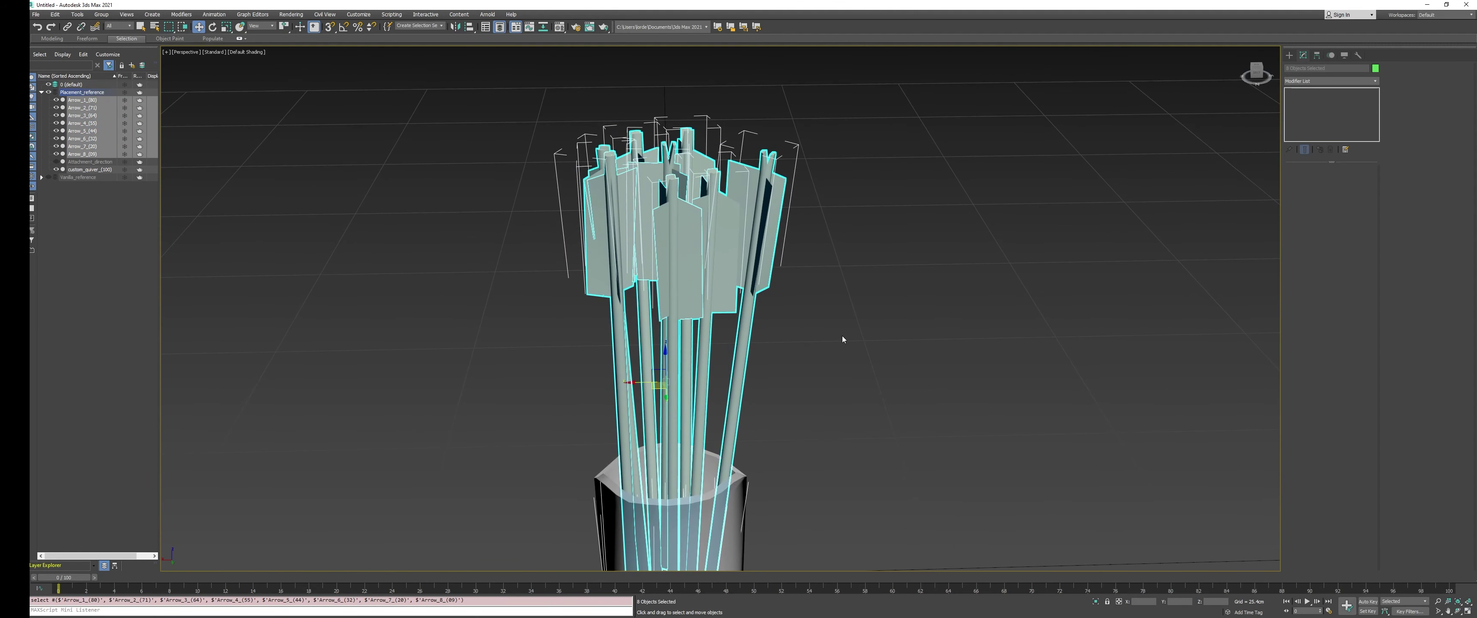
# Select arrows individually, including Arrow_4, Arrow_8 and Arrow_6, and check which name belongs to which arrow
pyautogui.click(879, 298)
pyautogui.click(761, 236)
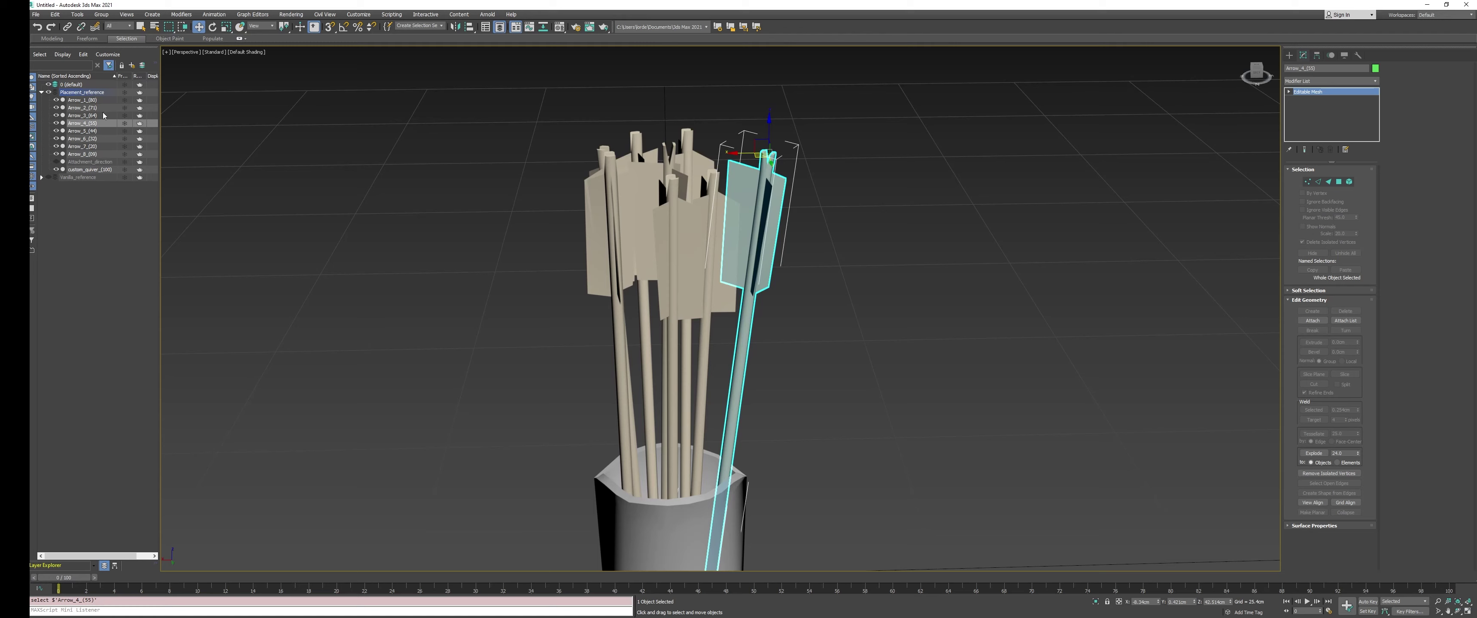
pyautogui.click(99, 155)
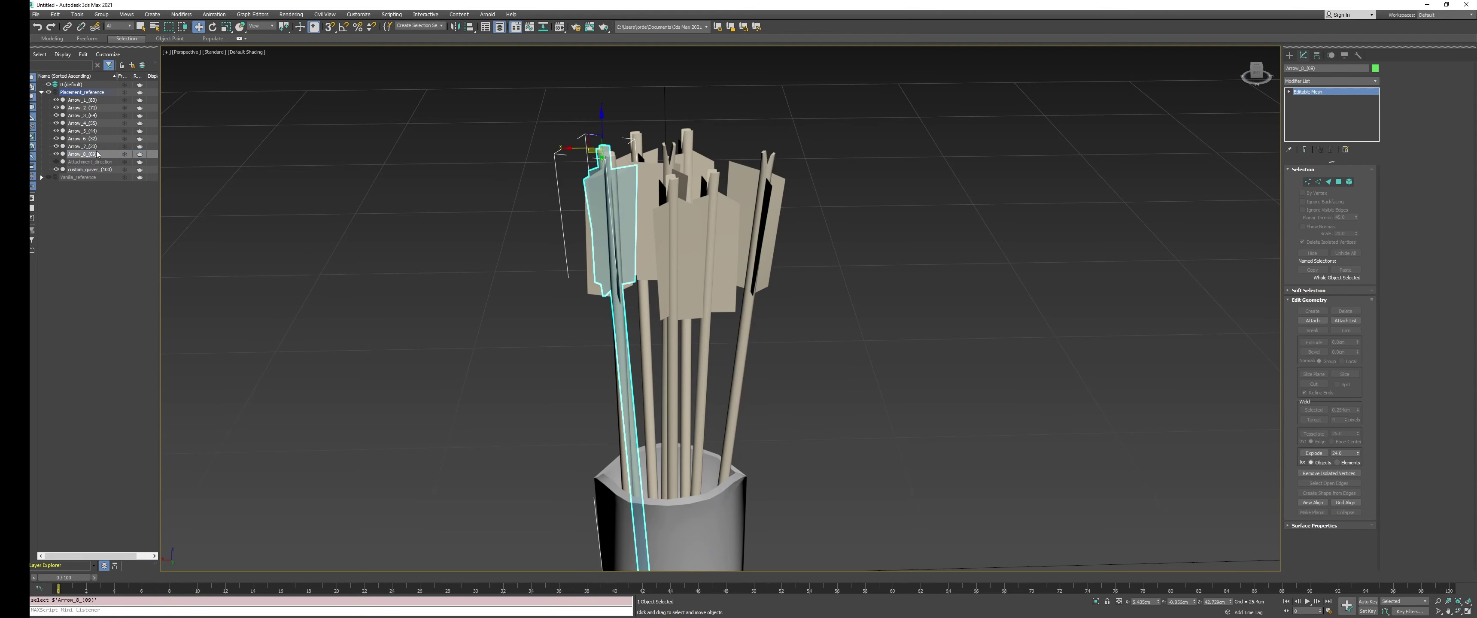
pyautogui.click(97, 146)
pyautogui.click(98, 140)
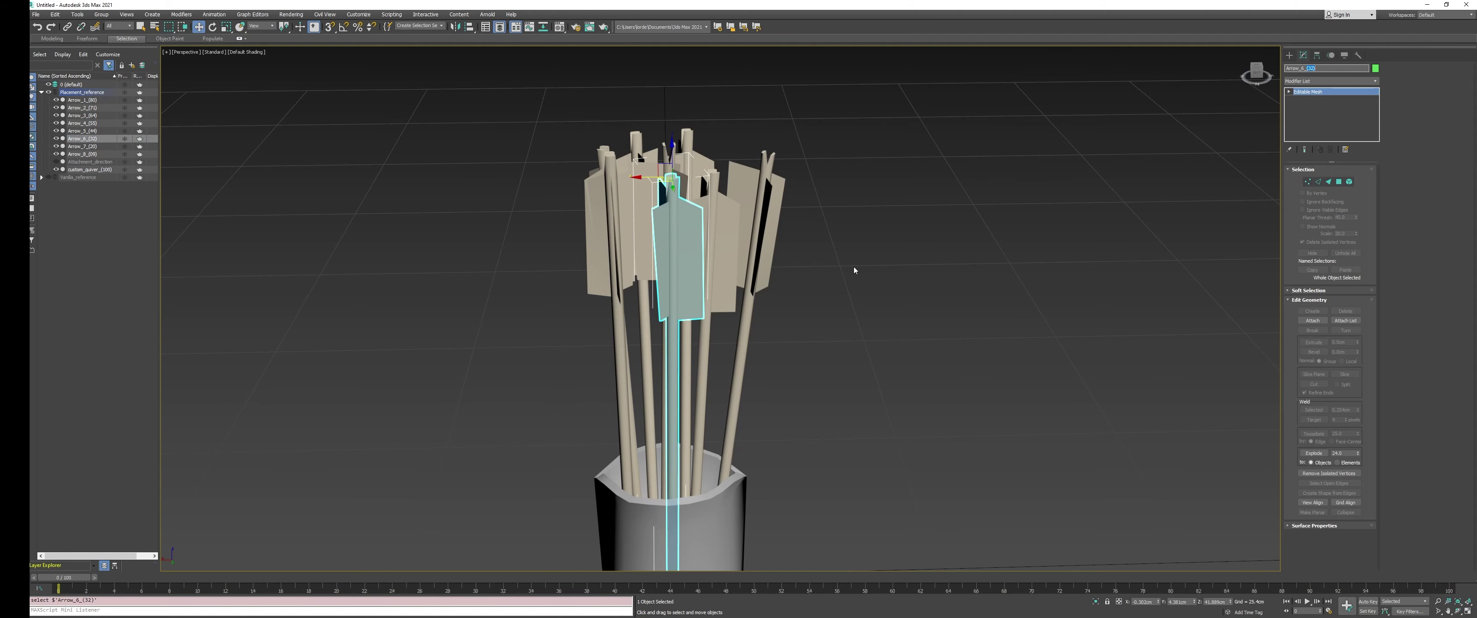
# Set the move reference coordinate system to Local and check the pivot orientation of Arrow_6 from several angles
pyautogui.moveTo(776, 291); pyautogui.dragTo(775, 232, button='middle')
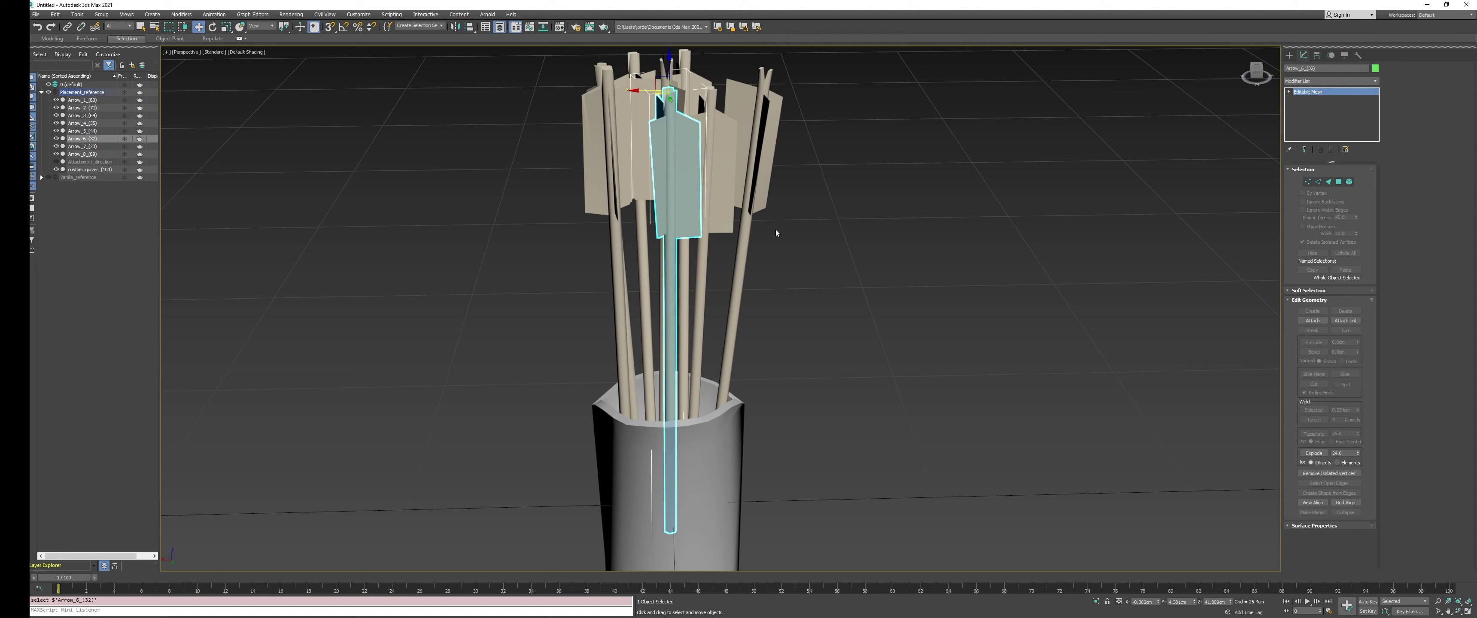
pyautogui.keyDown('alt'); pyautogui.moveTo(775, 233); pyautogui.dragTo(781, 221, button='middle'); pyautogui.keyUp('alt')
pyautogui.scroll(4, 659, 119)
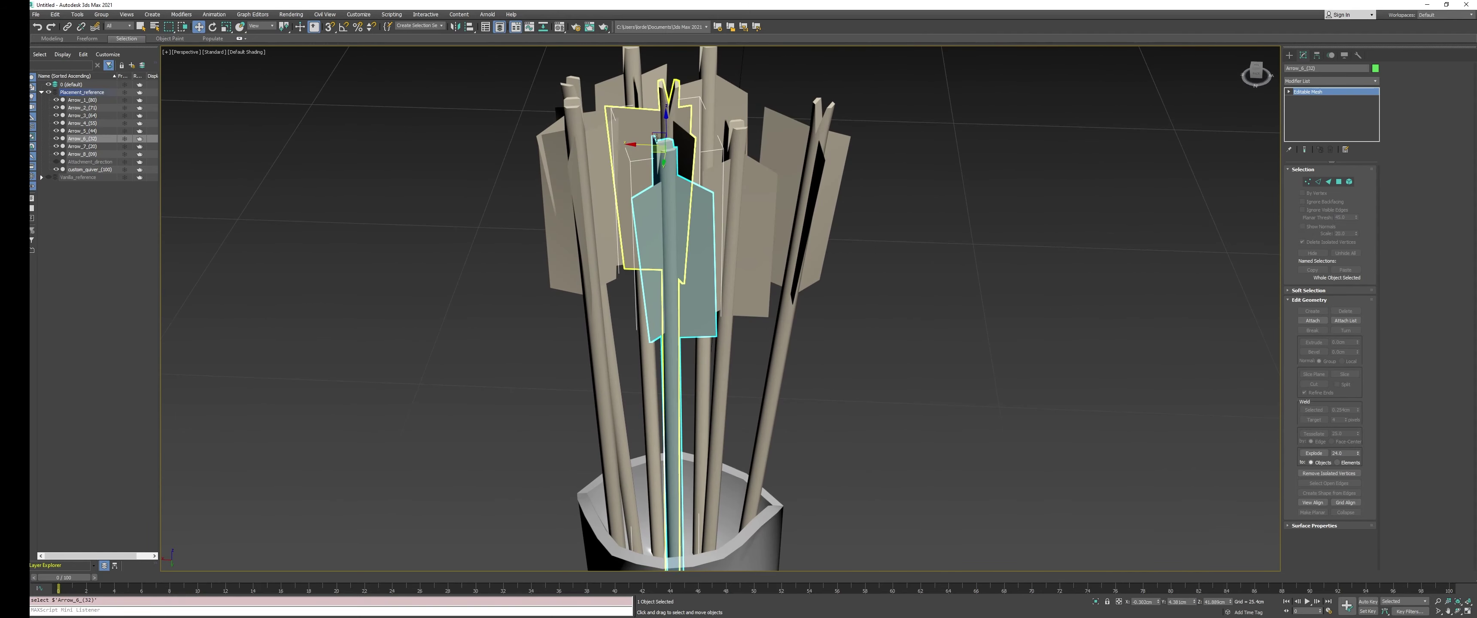
pyautogui.click(265, 26)
pyautogui.click(262, 60)
pyautogui.keyDown('alt'); pyautogui.moveTo(666, 163); pyautogui.dragTo(651, 138, button='middle'); pyautogui.keyUp('alt')
pyautogui.scroll(-5, 658, 121)
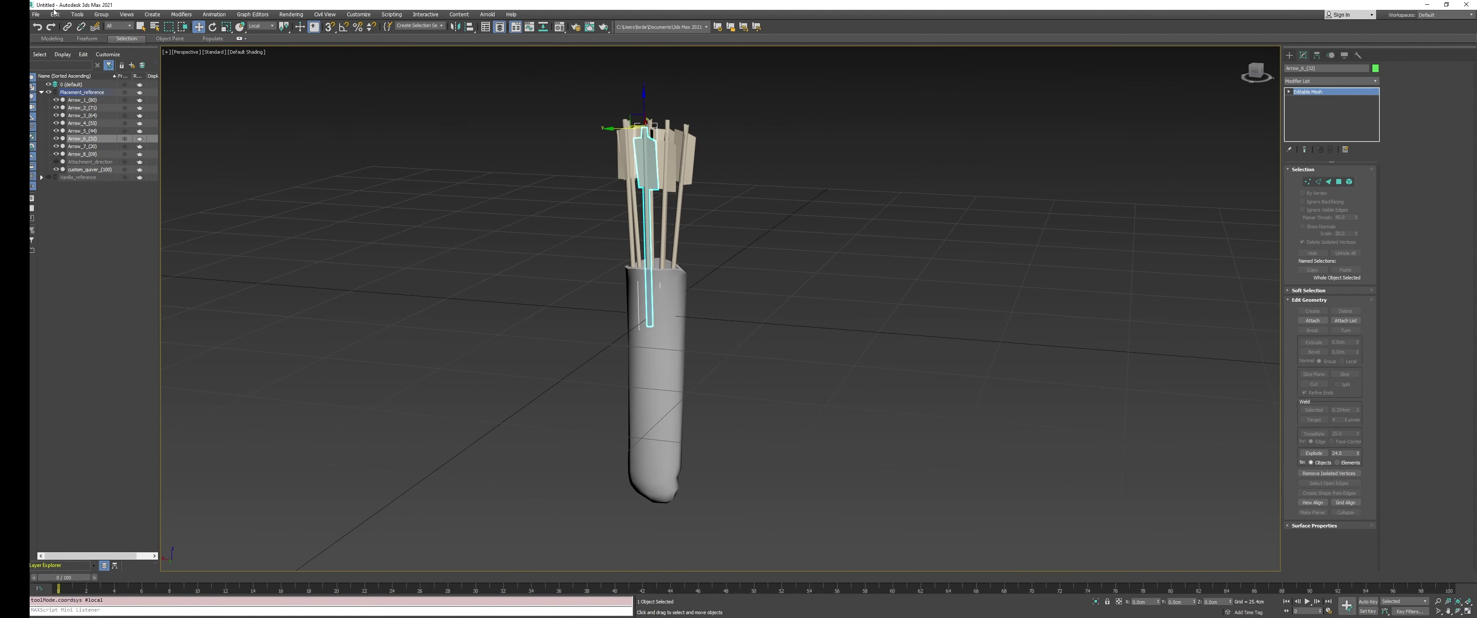
# Import the sample arrow model from a recent project folder and move it aside, clear of the quiver
pyautogui.click(36, 15)
pyautogui.moveTo(73, 130)
pyautogui.click(152, 131)
pyautogui.click(364, 164)
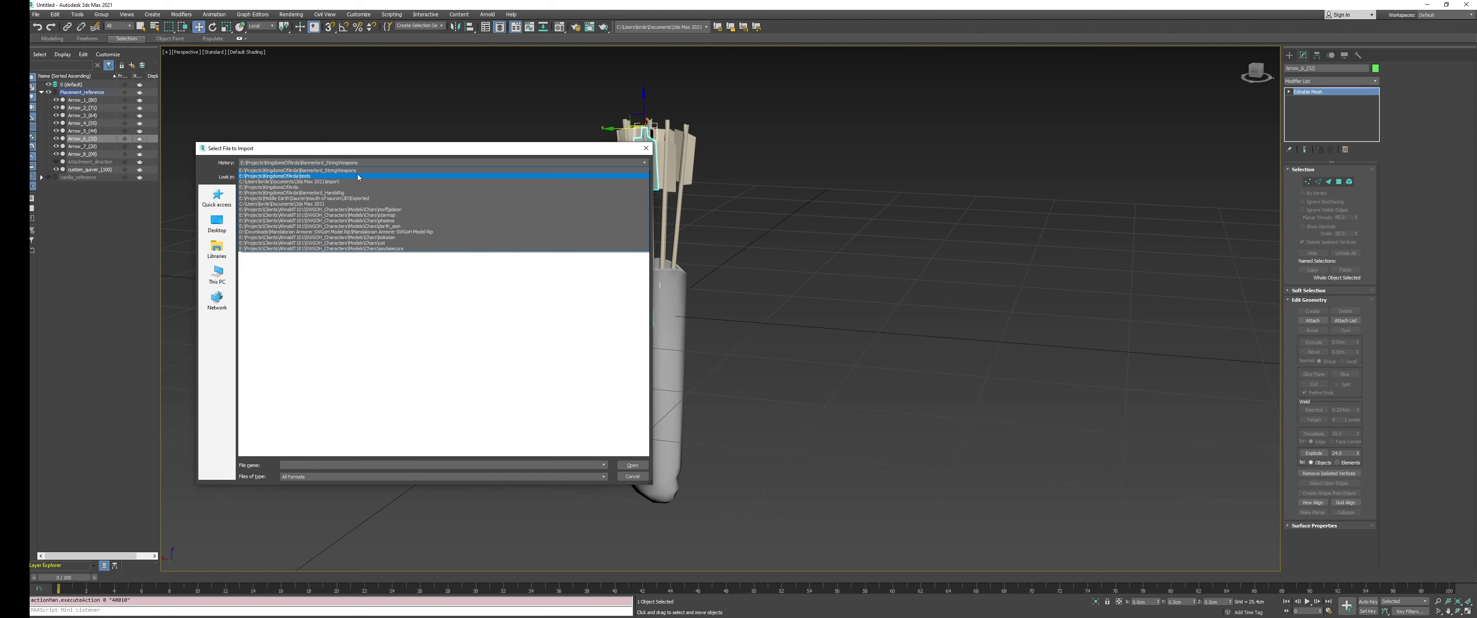
pyautogui.click(358, 175)
pyautogui.click(256, 220)
pyautogui.doubleClick(256, 220)
pyautogui.click(782, 398)
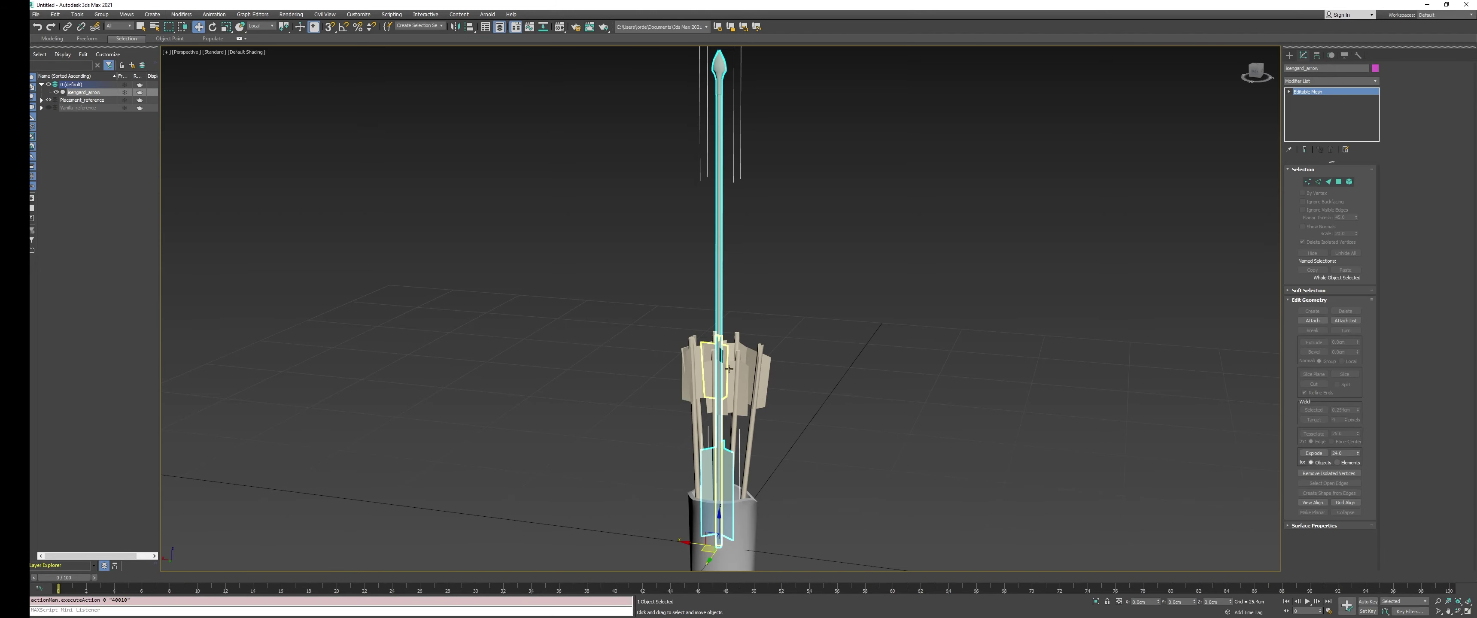
pyautogui.moveTo(711, 410); pyautogui.dragTo(693, 436, button='middle')
pyautogui.moveTo(680, 435); pyautogui.dragTo(864, 396)
# Align the imported arrow with Arrow_4 by centre position and orientation on the X, Y and Z axes
pyautogui.click(479, 30)
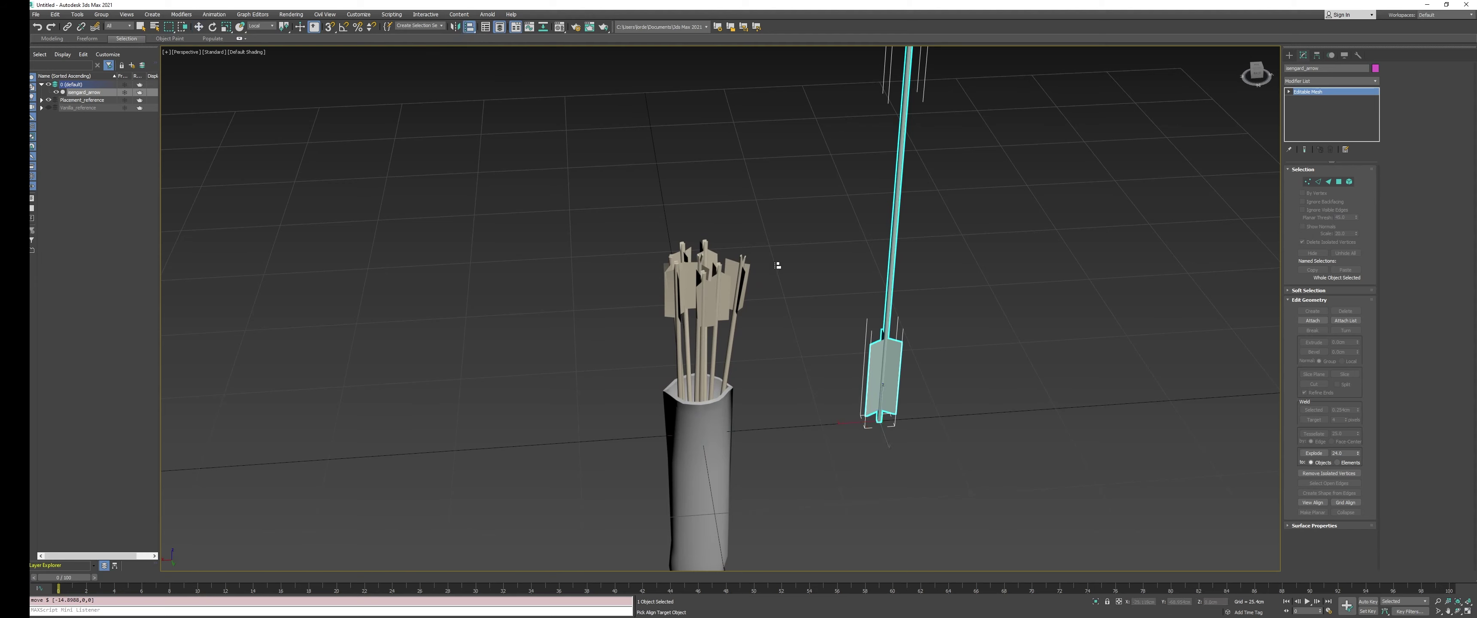
pyautogui.click(743, 268)
pyautogui.click(712, 257)
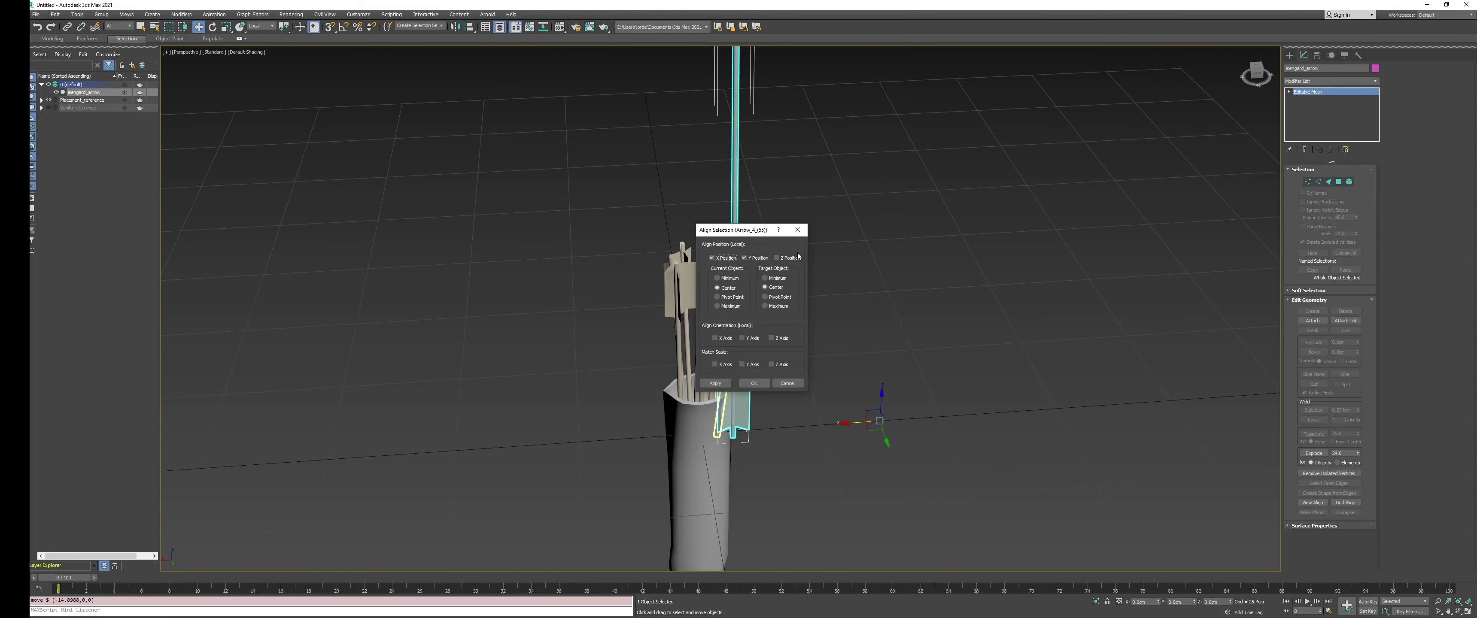
pyautogui.click(776, 257)
pyautogui.click(727, 339)
pyautogui.click(742, 338)
pyautogui.click(772, 338)
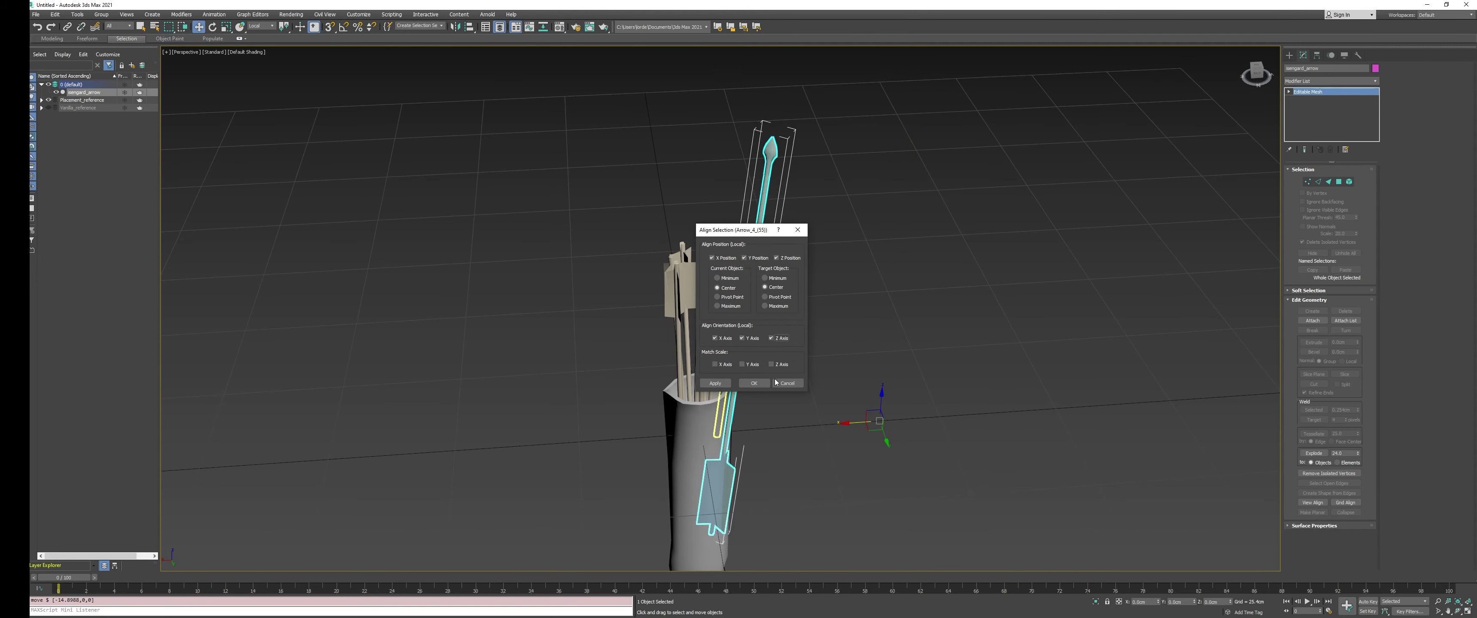
pyautogui.click(717, 365)
pyautogui.click(754, 383)
pyautogui.scroll(5, 764, 349)
pyautogui.scroll(-7, 747, 403)
pyautogui.scroll(5, 747, 405)
# Align the imported arrow's pivot point to Arrow_4's pivot point on all three position and orientation axes
pyautogui.hotkey('alt', 'a')
pyautogui.click(789, 357)
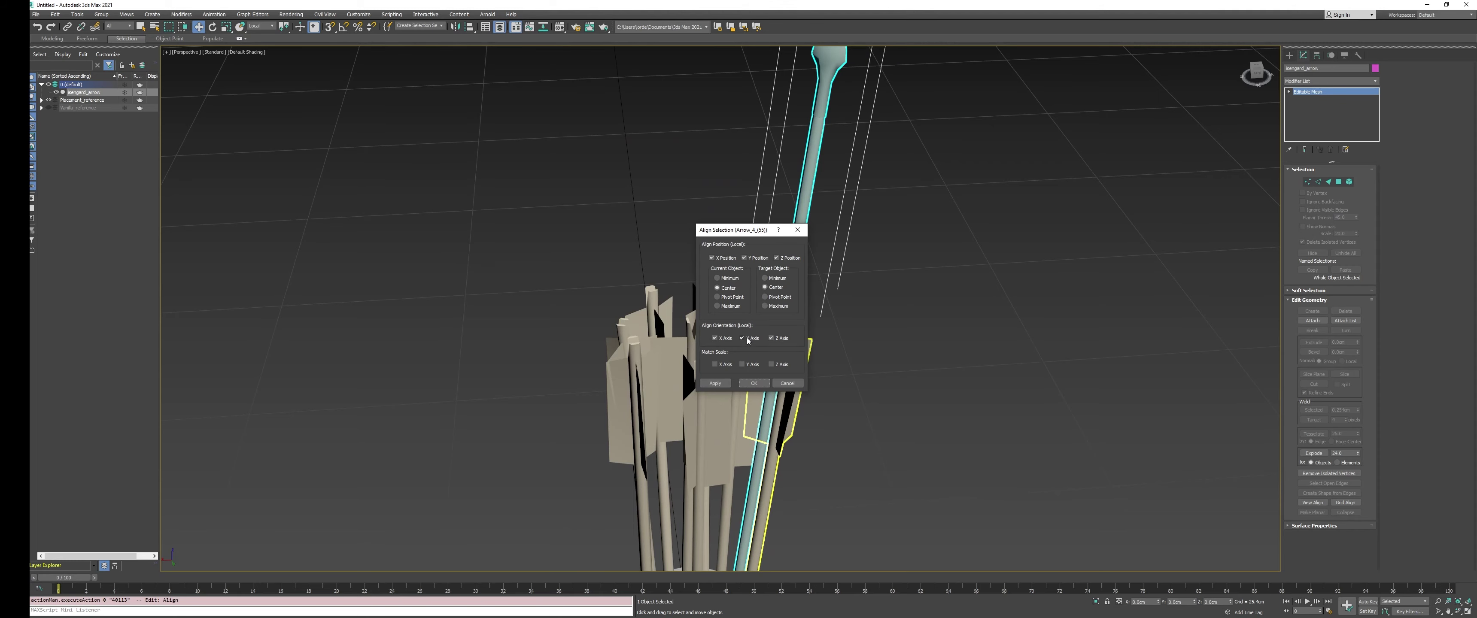
pyautogui.click(729, 297)
pyautogui.click(777, 297)
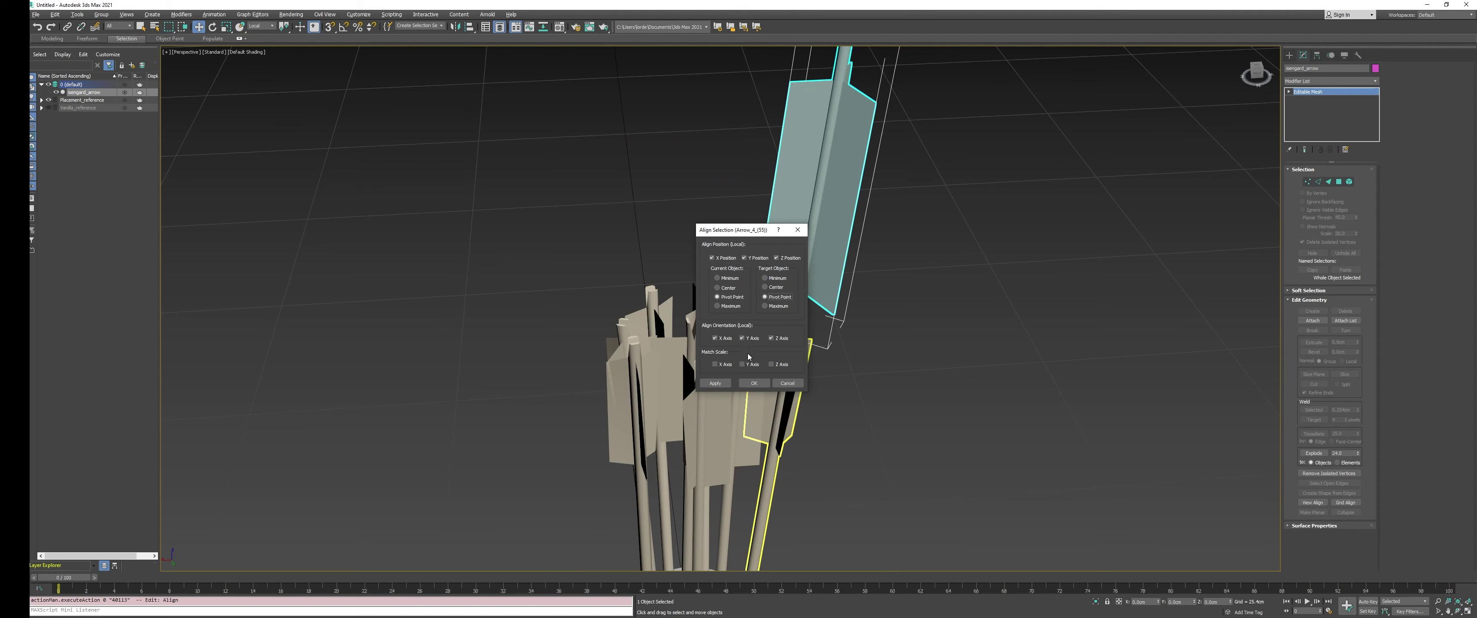
pyautogui.click(761, 386)
pyautogui.moveTo(764, 370); pyautogui.dragTo(757, 299, button='middle')
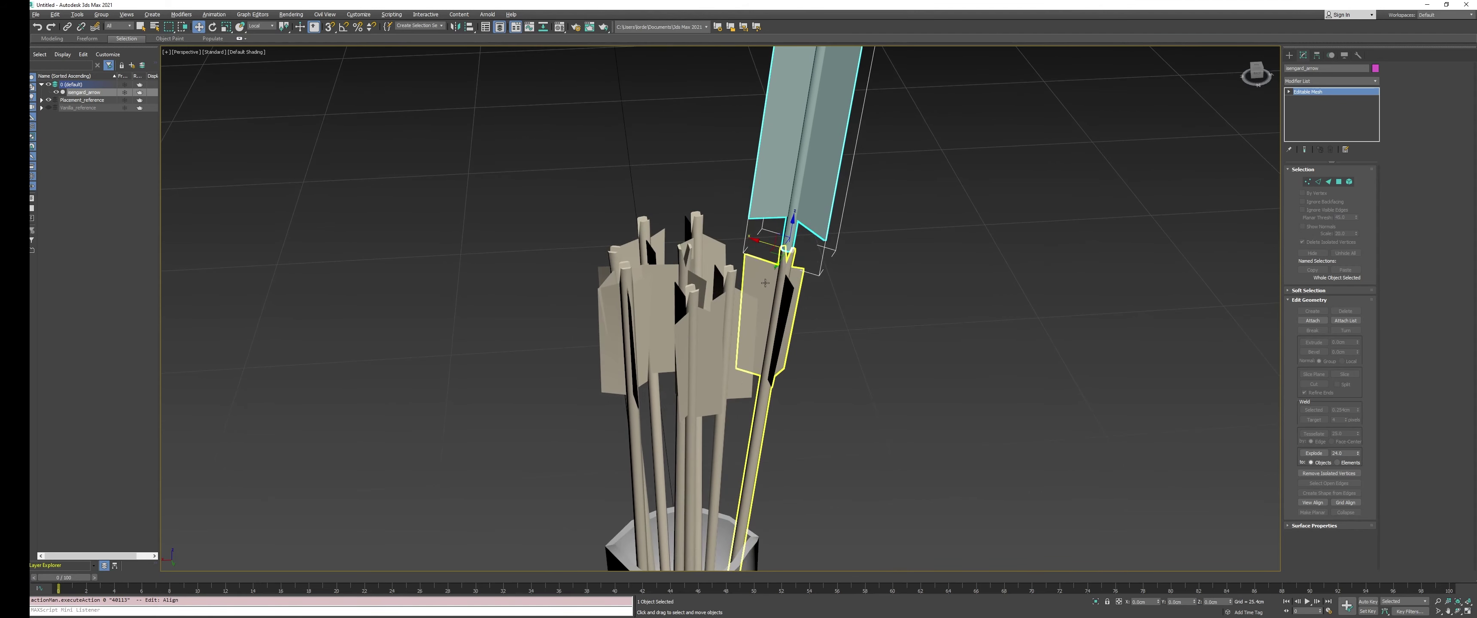
# Rotate the imported arrow in local coordinates so its head points down into the quiver, and adjust its scale slightly
pyautogui.press('e')
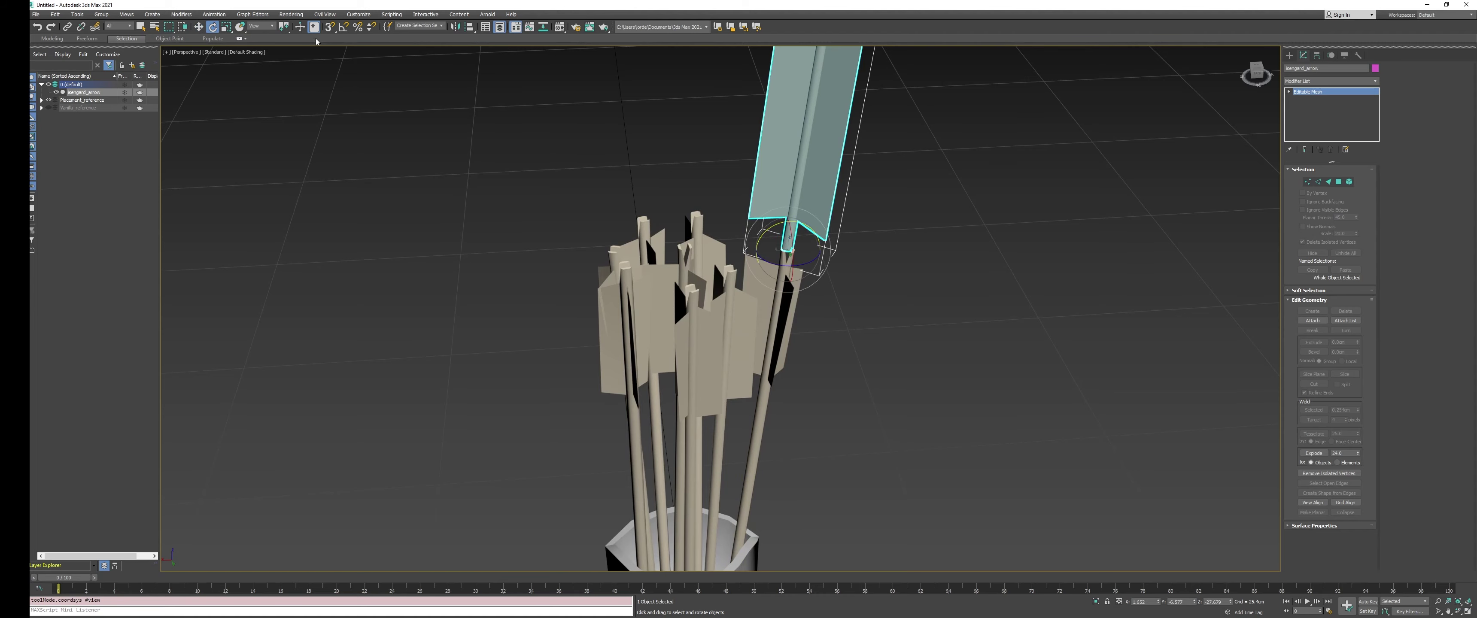
pyautogui.click(265, 26)
pyautogui.click(256, 56)
pyautogui.moveTo(766, 225); pyautogui.dragTo(1027, 344)
pyautogui.moveTo(838, 422); pyautogui.dragTo(765, 188, button='middle')
pyautogui.scroll(-5, 765, 189)
pyautogui.keyDown('alt'); pyautogui.moveTo(766, 322); pyautogui.dragTo(767, 277, button='middle'); pyautogui.keyUp('alt')
pyautogui.press('w')
pyautogui.press('r')
pyautogui.moveTo(743, 108); pyautogui.dragTo(744, 120)
pyautogui.press('w')
# Select the imported arrow's head vertices in wireframe display and compare the arrow's length with the quiver and reference arrows
pyautogui.scroll(4, 758, 277)
pyautogui.press('1')
pyautogui.press('F3')
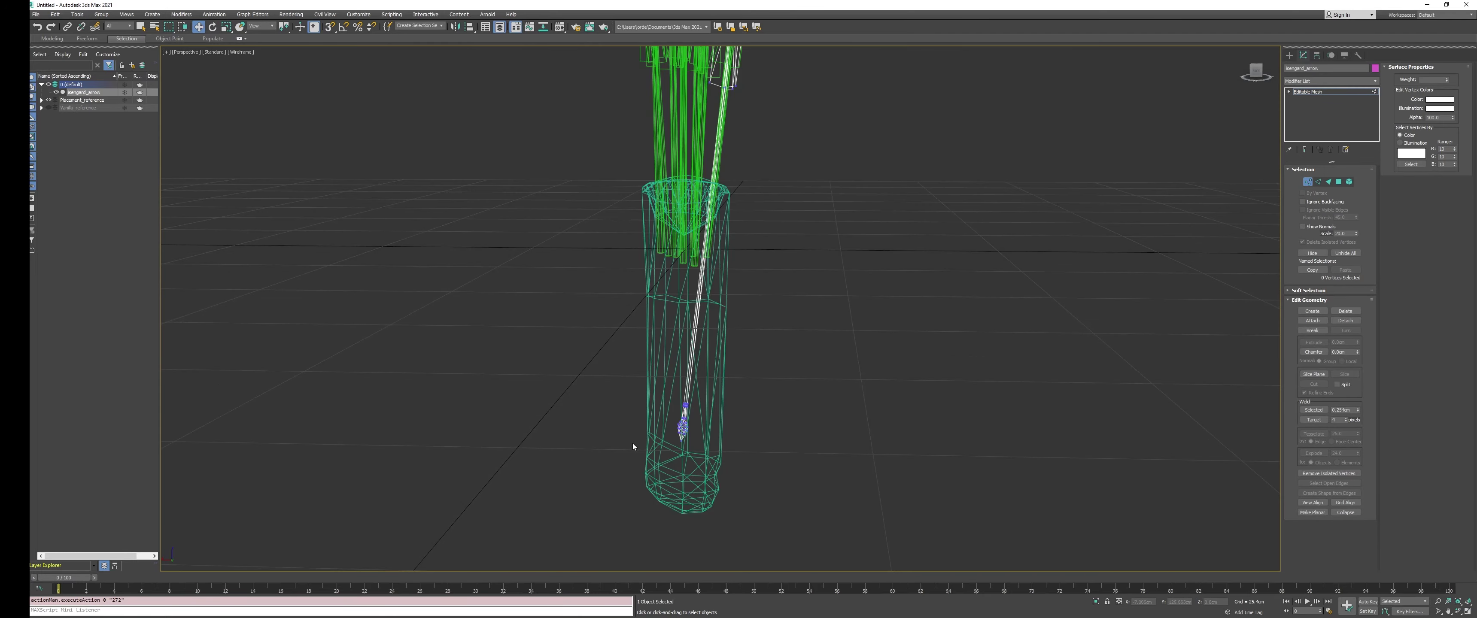
pyautogui.moveTo(578, 502); pyautogui.dragTo(727, 358)
pyautogui.keyDown('alt'); pyautogui.moveTo(727, 358); pyautogui.dragTo(746, 272, button='middle'); pyautogui.keyUp('alt')
pyautogui.moveTo(760, 225)
pyautogui.mouseDown(button='middle')
pyautogui.moveTo(745, 284)
pyautogui.moveTo(782, 307)
pyautogui.mouseUp(button='middle')
pyautogui.press('F3')
pyautogui.moveTo(975, 316); pyautogui.dragTo(902, 194, button='middle')
pyautogui.press('F3')
pyautogui.press('F3')
# Leave vertex editing and delete the imported arrow from the scene
pyautogui.click(1308, 181)
pyautogui.moveTo(717, 119); pyautogui.dragTo(720, 234, button='middle')
pyautogui.scroll(5, 670, 97)
pyautogui.scroll(-3, 670, 100)
pyautogui.press('Delete')
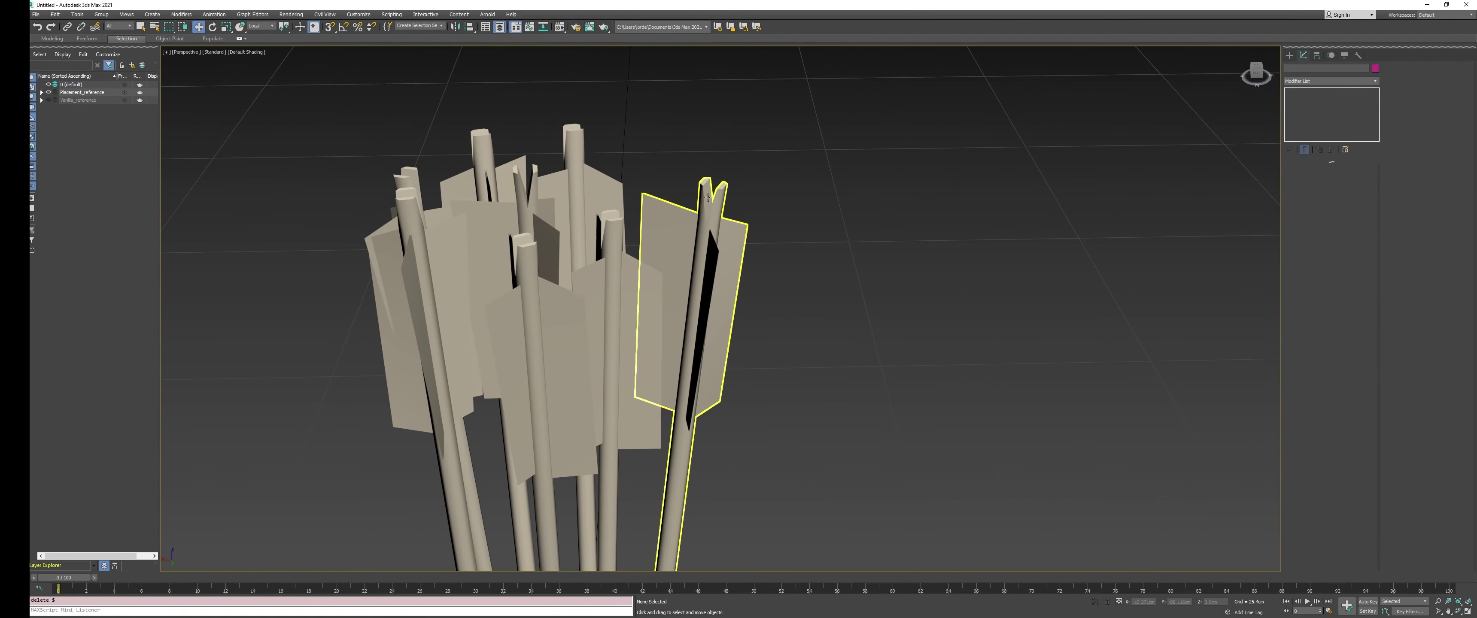
# Select Arrow_4 and compare the number in its name with the alpha value of its vertices
pyautogui.click(715, 217)
pyautogui.keyDown('alt'); pyautogui.moveTo(715, 217); pyautogui.dragTo(723, 129, button='middle'); pyautogui.keyUp('alt')
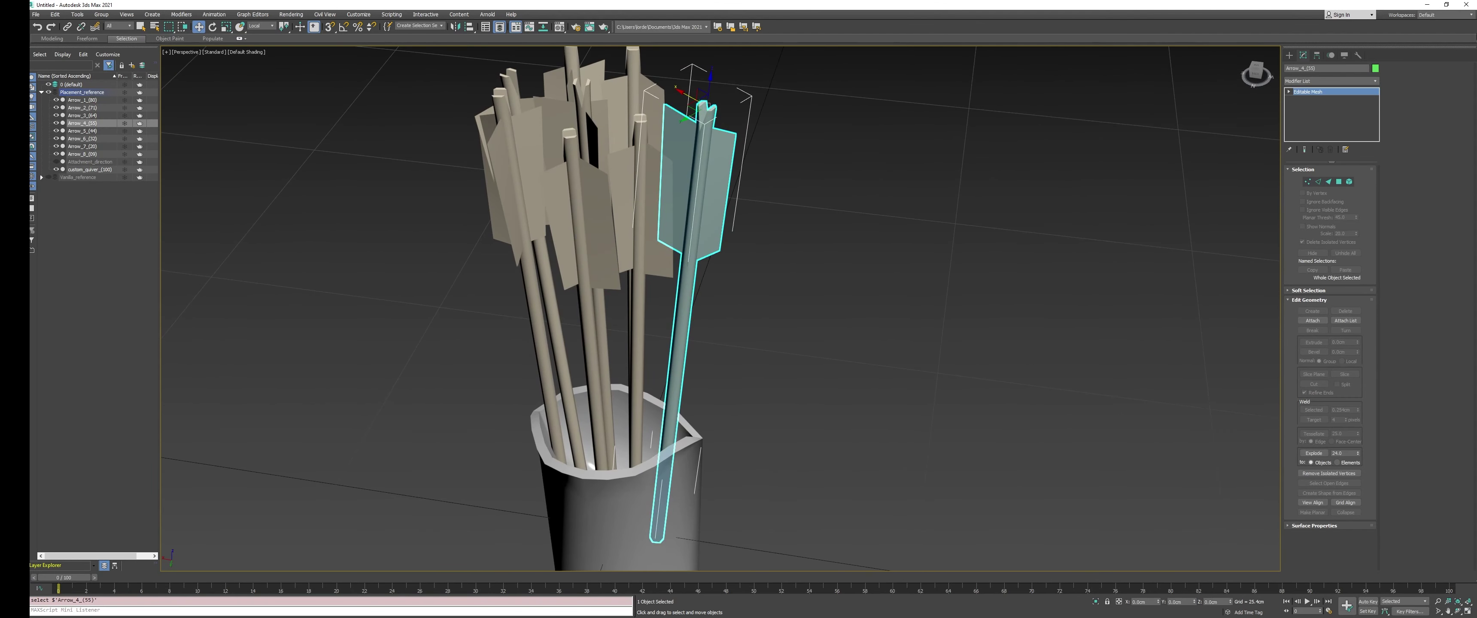
pyautogui.moveTo(1306, 68); pyautogui.dragTo(1314, 68)
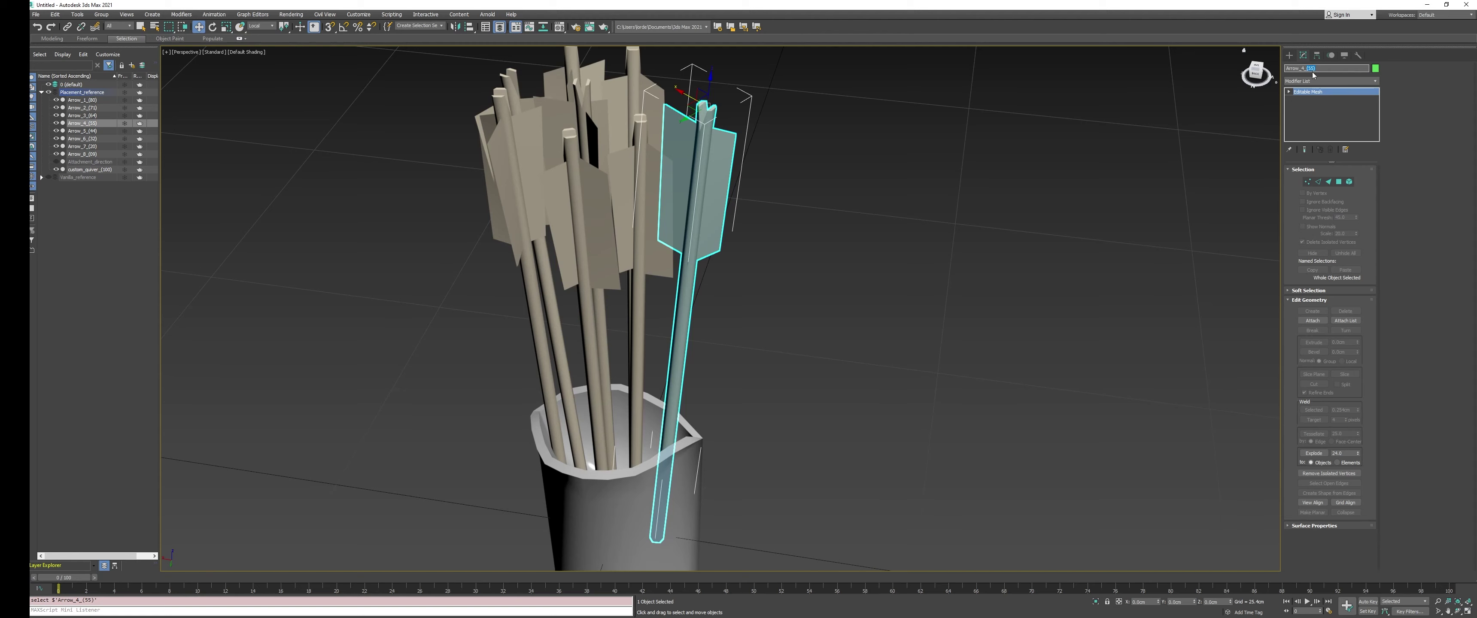
pyautogui.click(1308, 181)
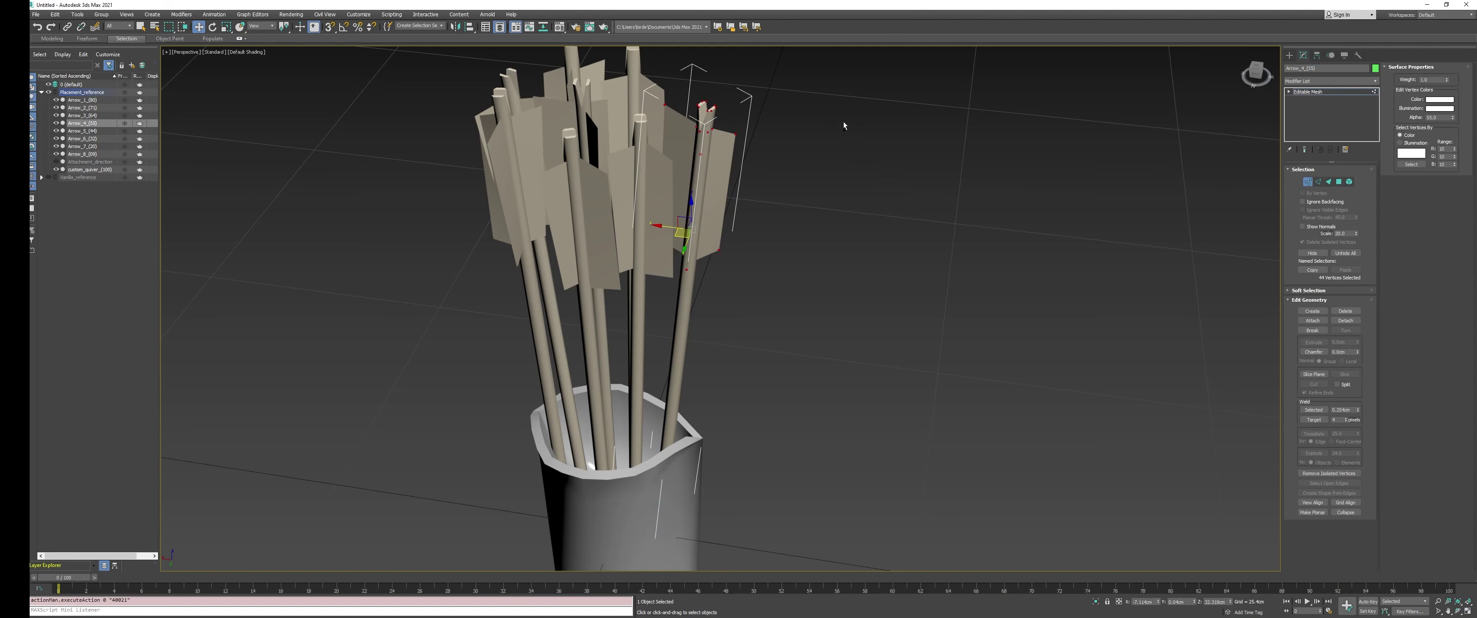
pyautogui.doubleClick(1439, 117)
pyautogui.doubleClick(1311, 67)
pyautogui.doubleClick(1435, 118)
pyautogui.moveTo(1014, 172); pyautogui.dragTo(1035, 243, button='middle')
pyautogui.click(1308, 182)
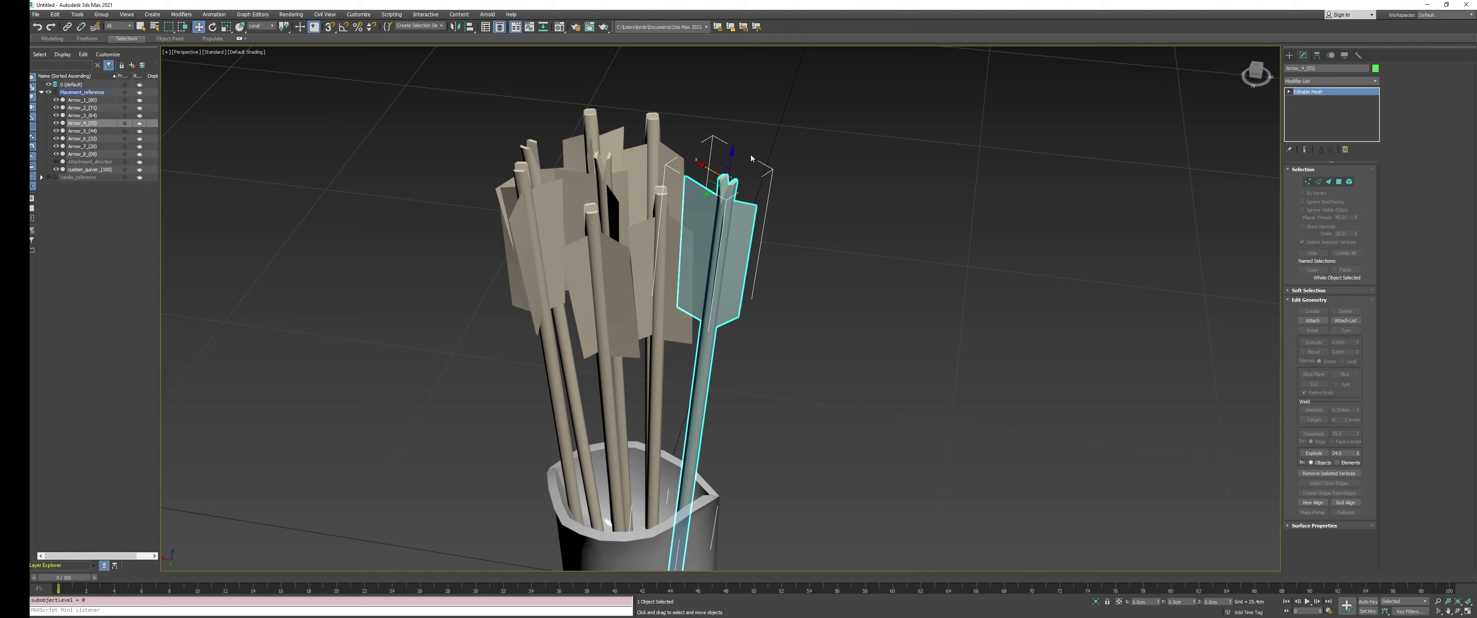
# Select custom_quiver and convert it to an Editable Poly
pyautogui.moveTo(400, 321); pyautogui.dragTo(400, 321)
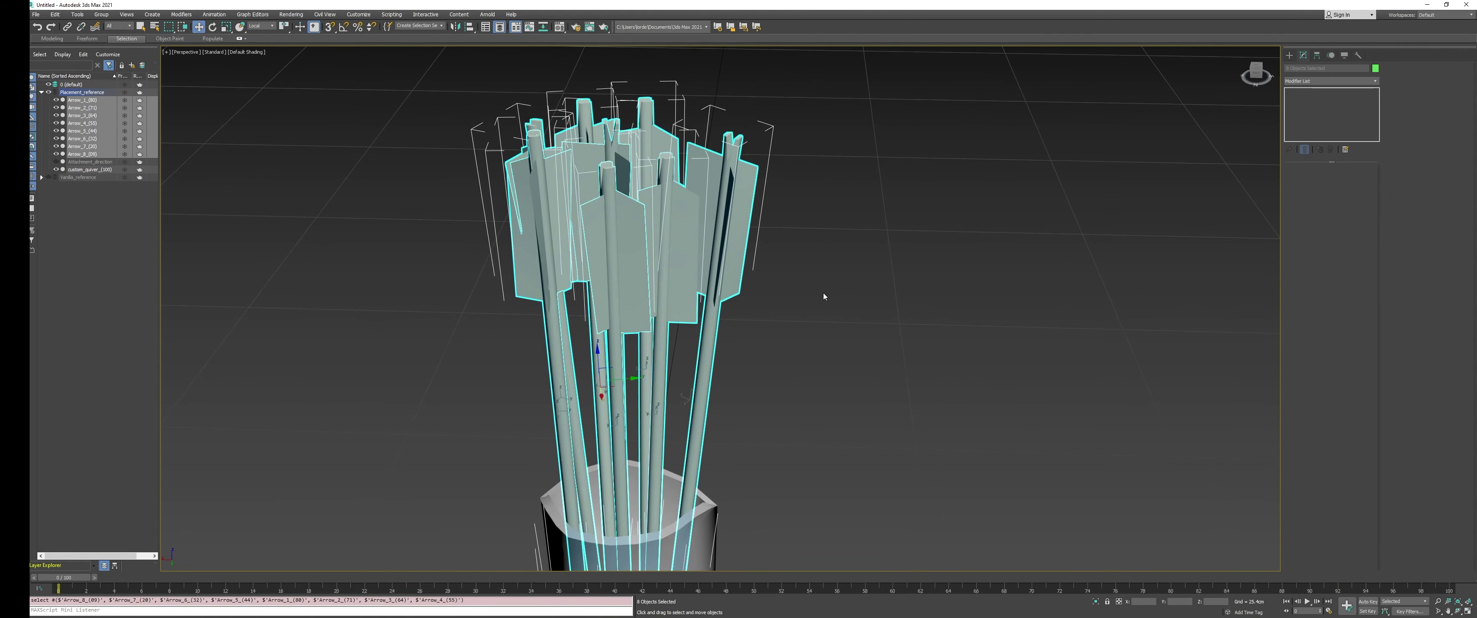
pyautogui.press('z')
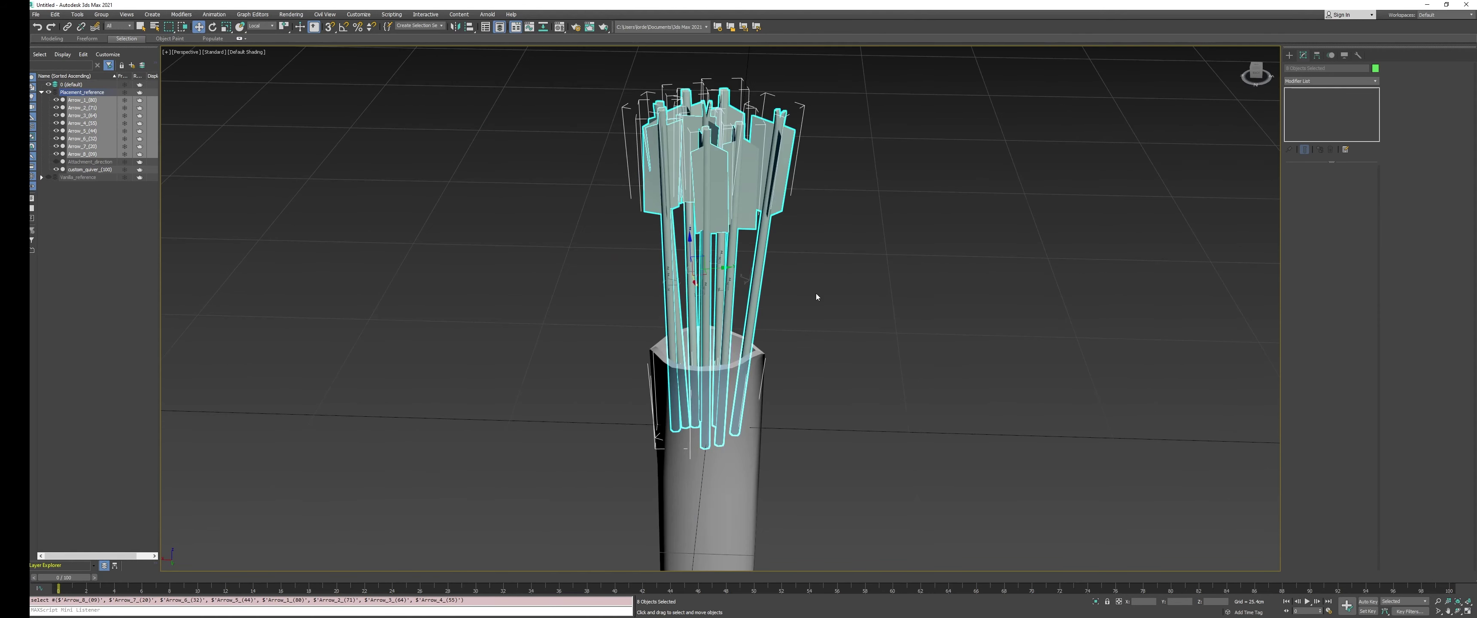
pyautogui.click(758, 406)
pyautogui.press('z')
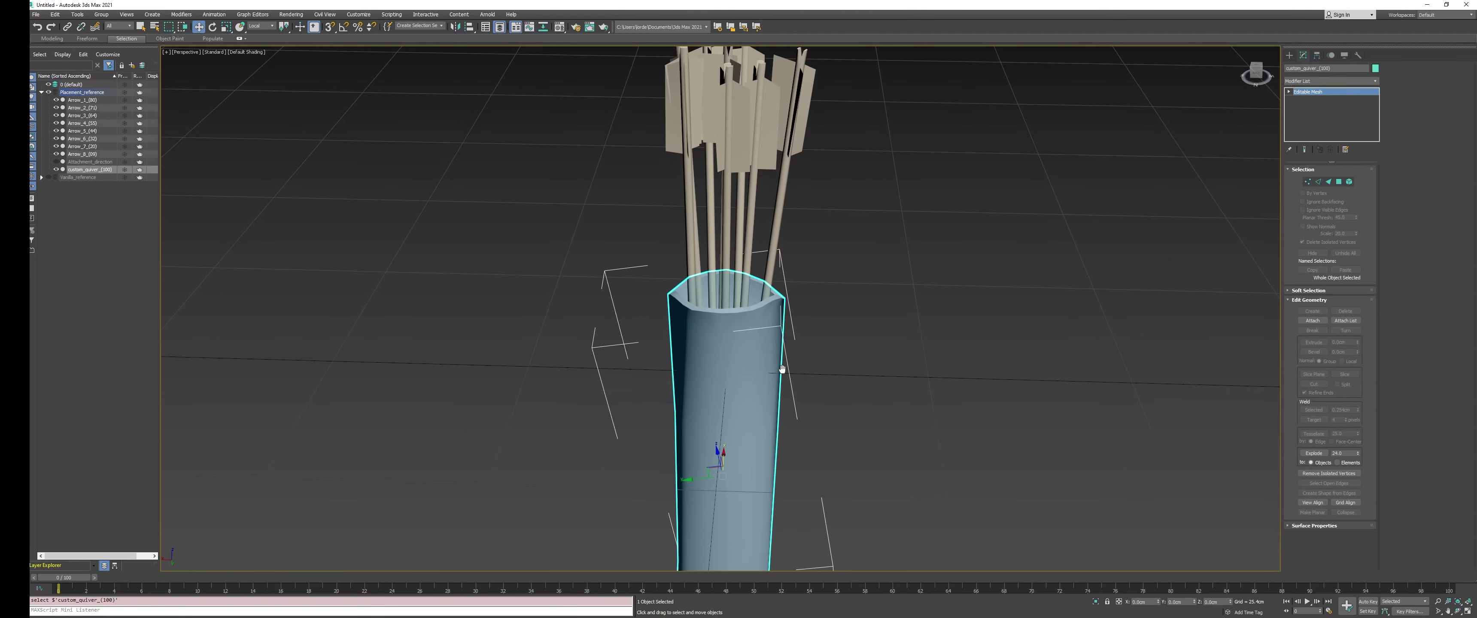
pyautogui.rightClick(898, 260)
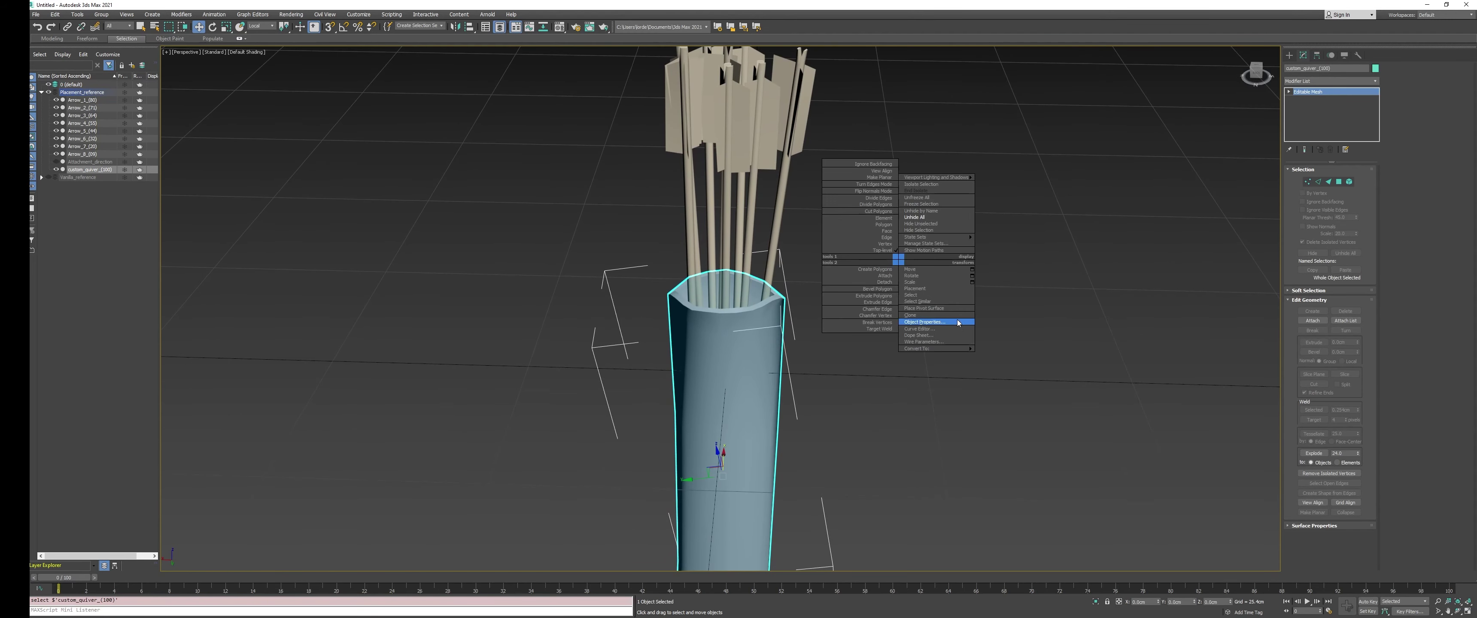
pyautogui.click(1005, 355)
pyautogui.moveTo(984, 343); pyautogui.dragTo(975, 388, button='middle')
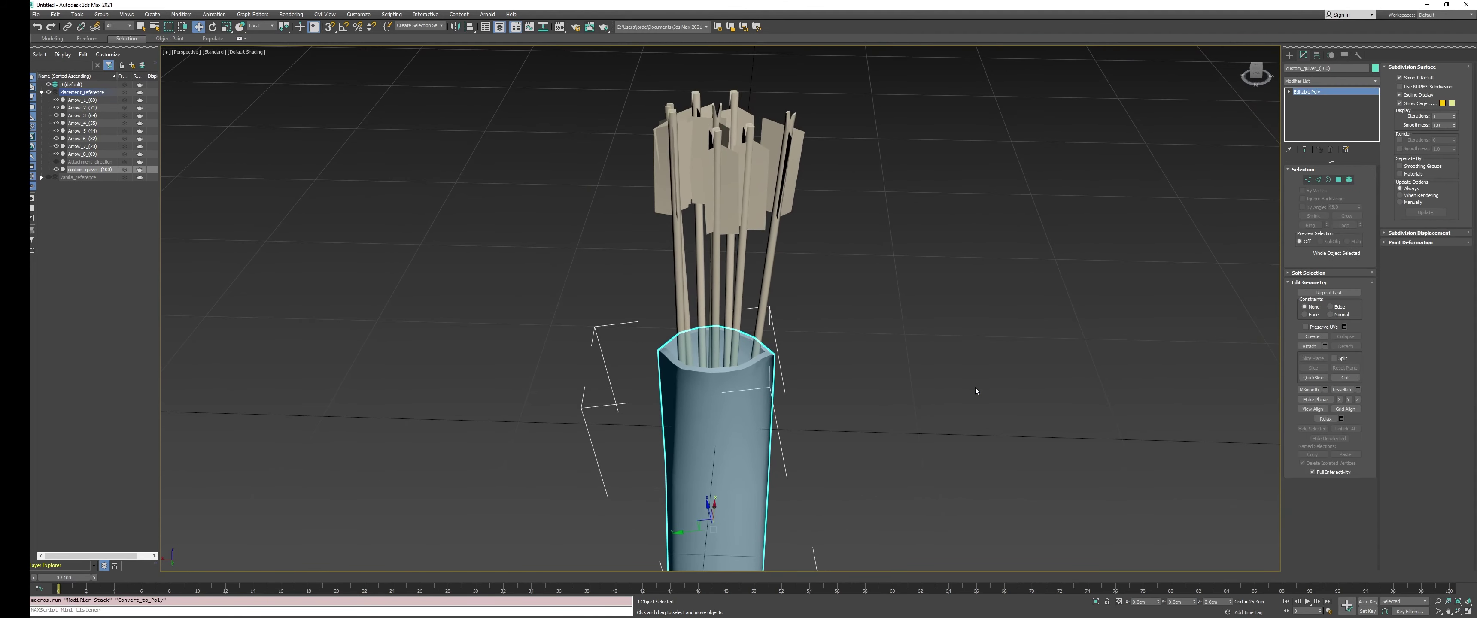
# Attach Arrow_1 through Arrow_8 to custom_quiver, using Match Material IDs to Material, and examine the combined mesh
pyautogui.click(1325, 347)
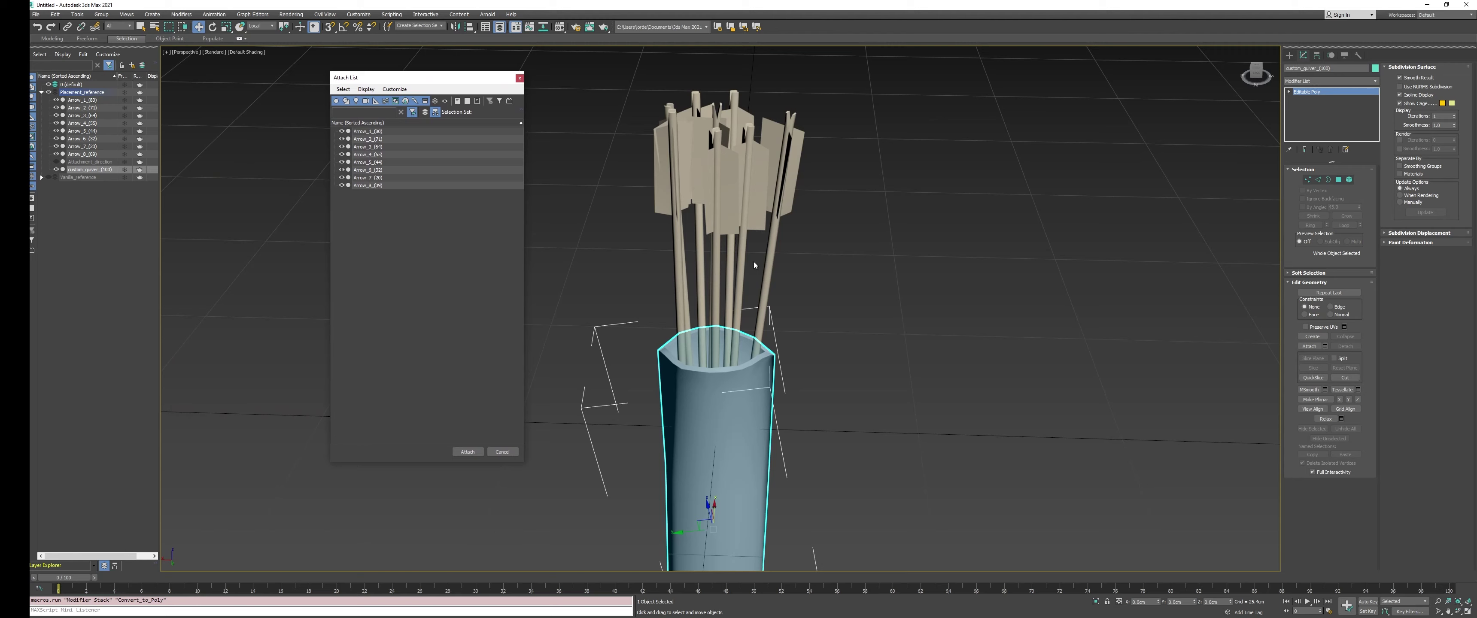
pyautogui.click(371, 133)
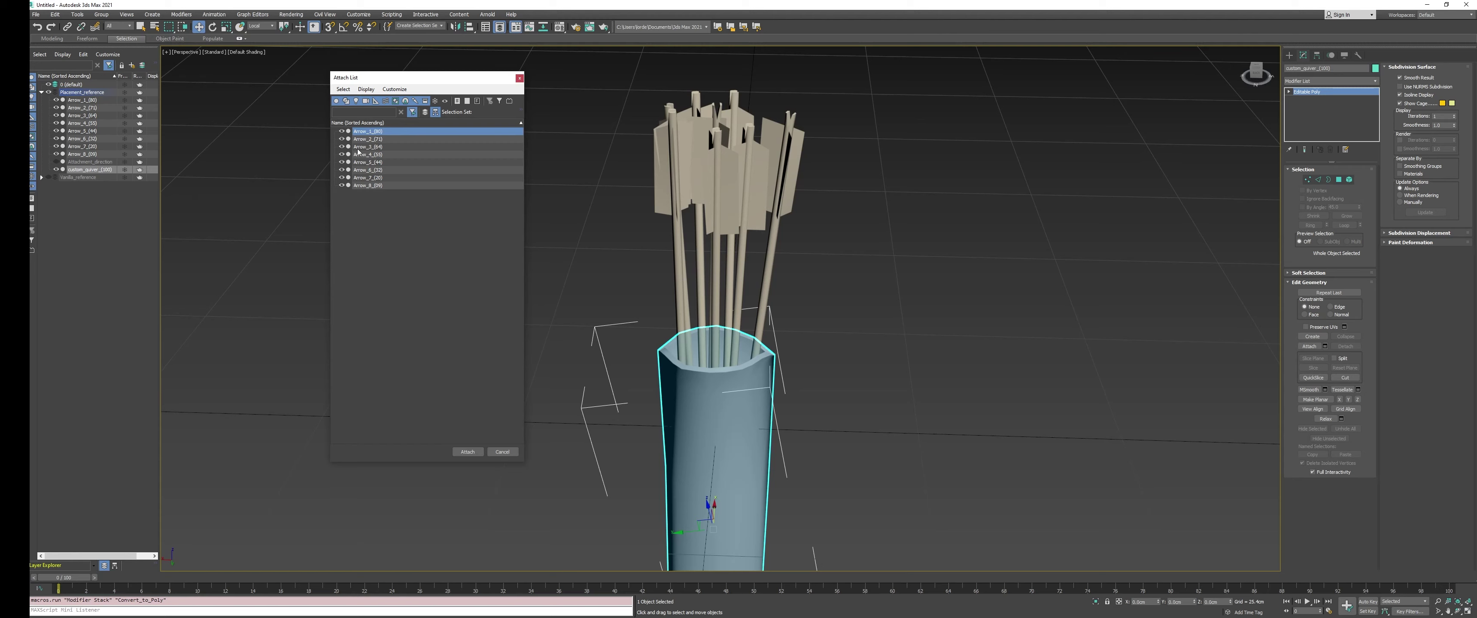
pyautogui.keyDown('shift'); pyautogui.click(375, 187); pyautogui.keyUp('shift')
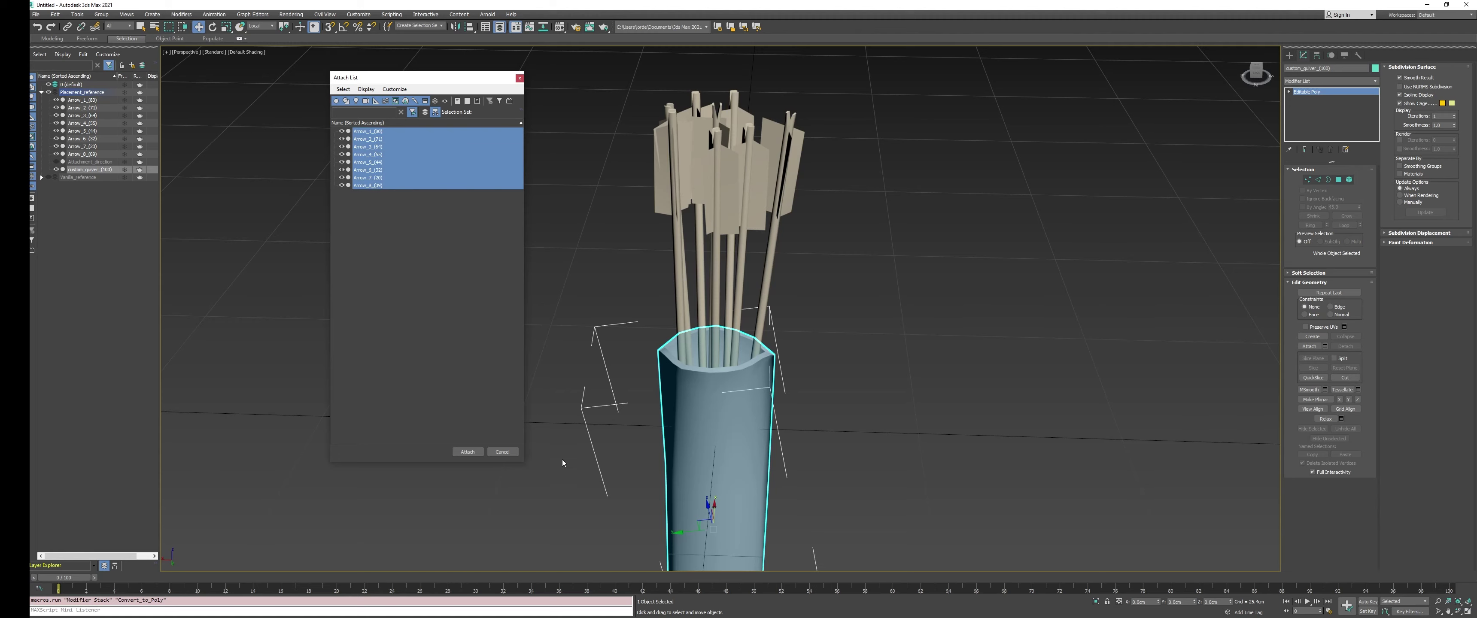
pyautogui.click(468, 452)
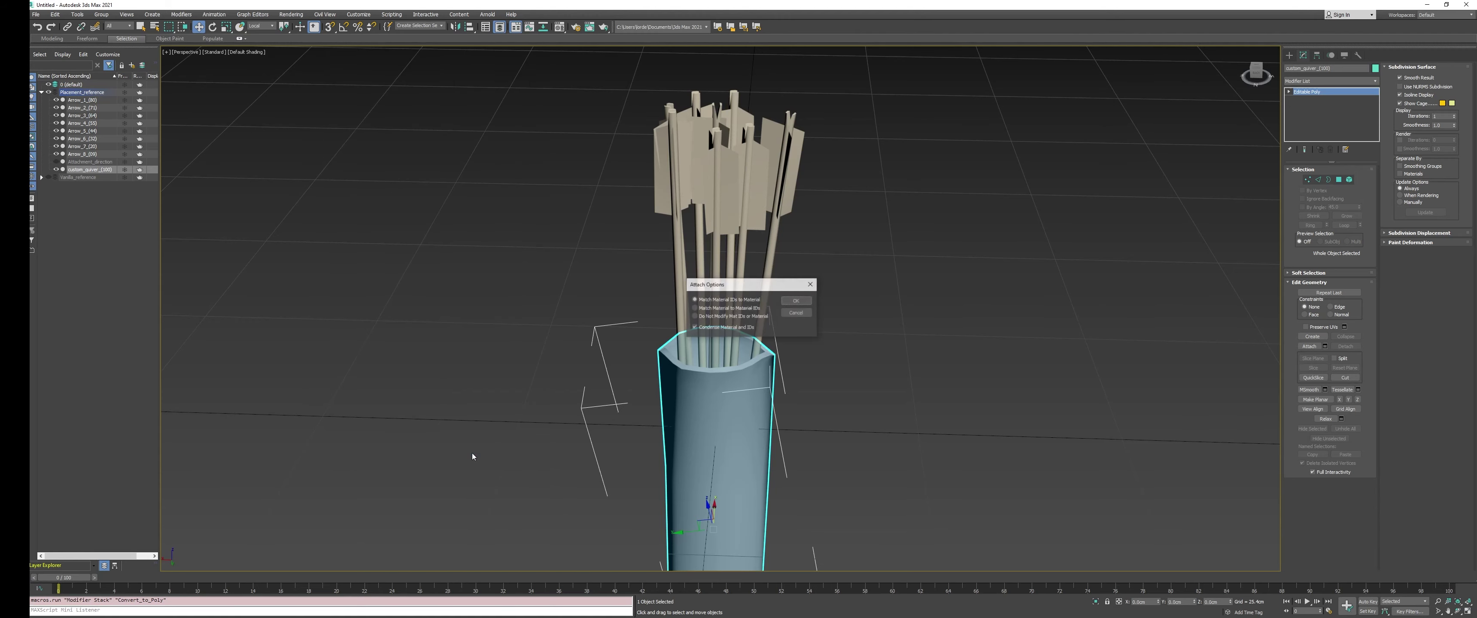
pyautogui.click(795, 301)
pyautogui.keyDown('alt'); pyautogui.moveTo(830, 324); pyautogui.dragTo(979, 243, button='middle'); pyautogui.keyUp('alt')
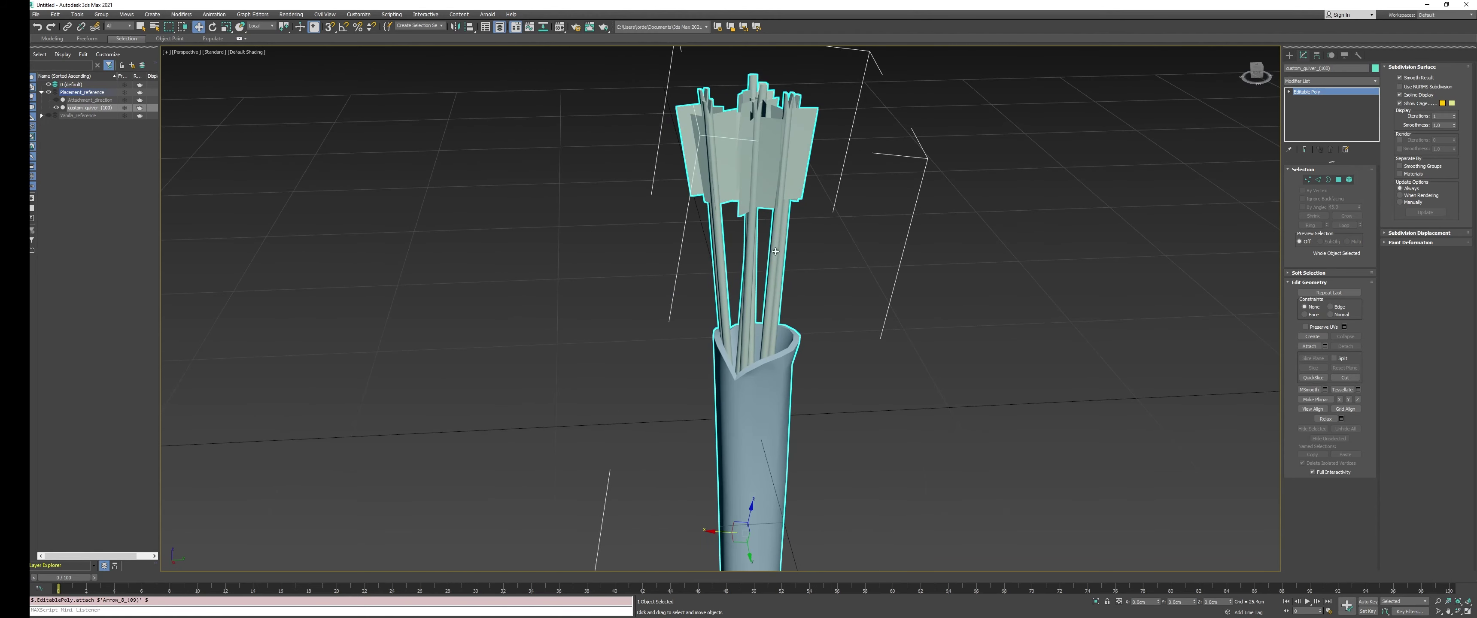
pyautogui.keyDown('alt'); pyautogui.moveTo(781, 249); pyautogui.dragTo(698, 291, button='middle'); pyautogui.keyUp('alt')
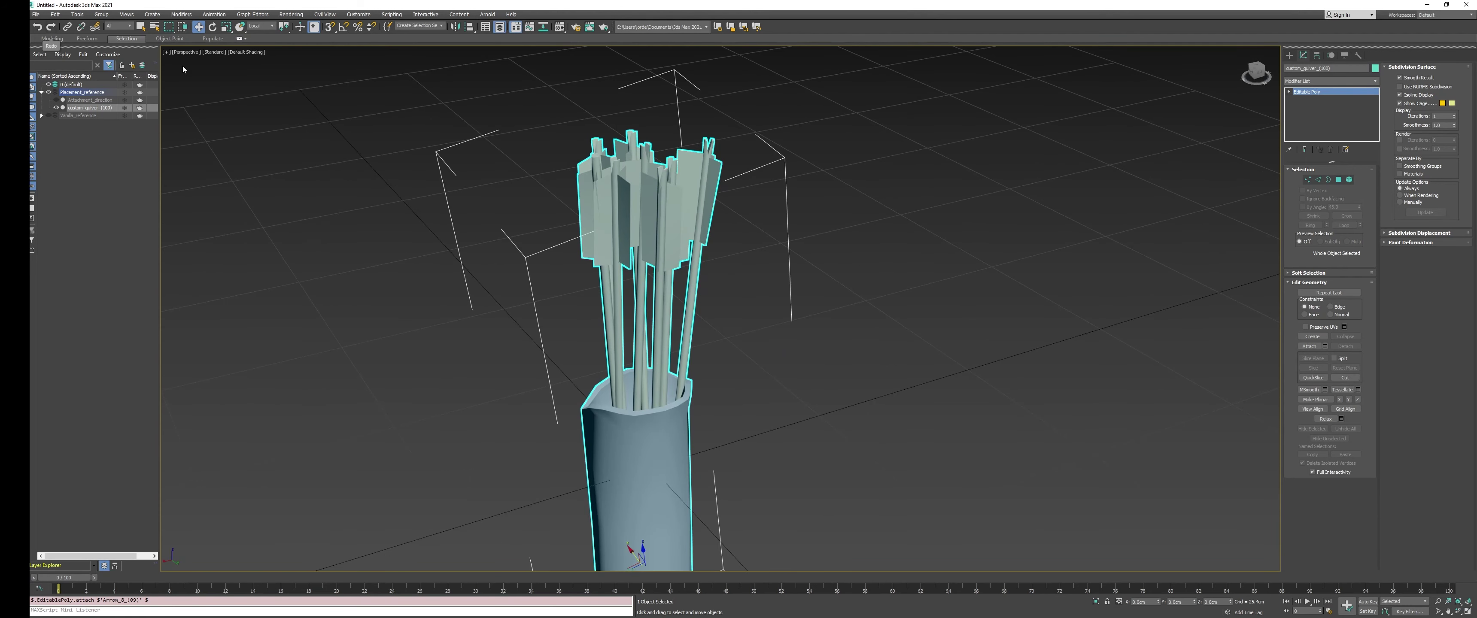
pyautogui.moveTo(821, 285); pyautogui.dragTo(761, 287, button='middle')
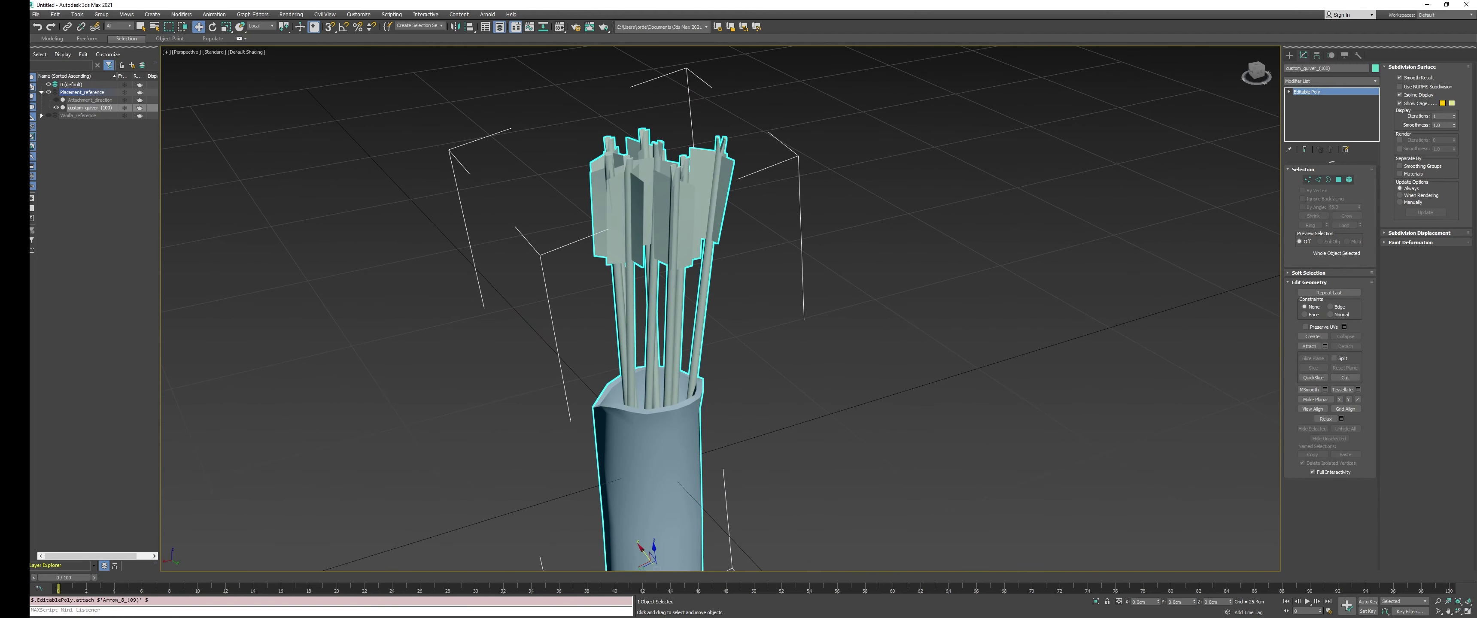
pyautogui.moveTo(446, 406); pyautogui.dragTo(445, 352, button='middle')
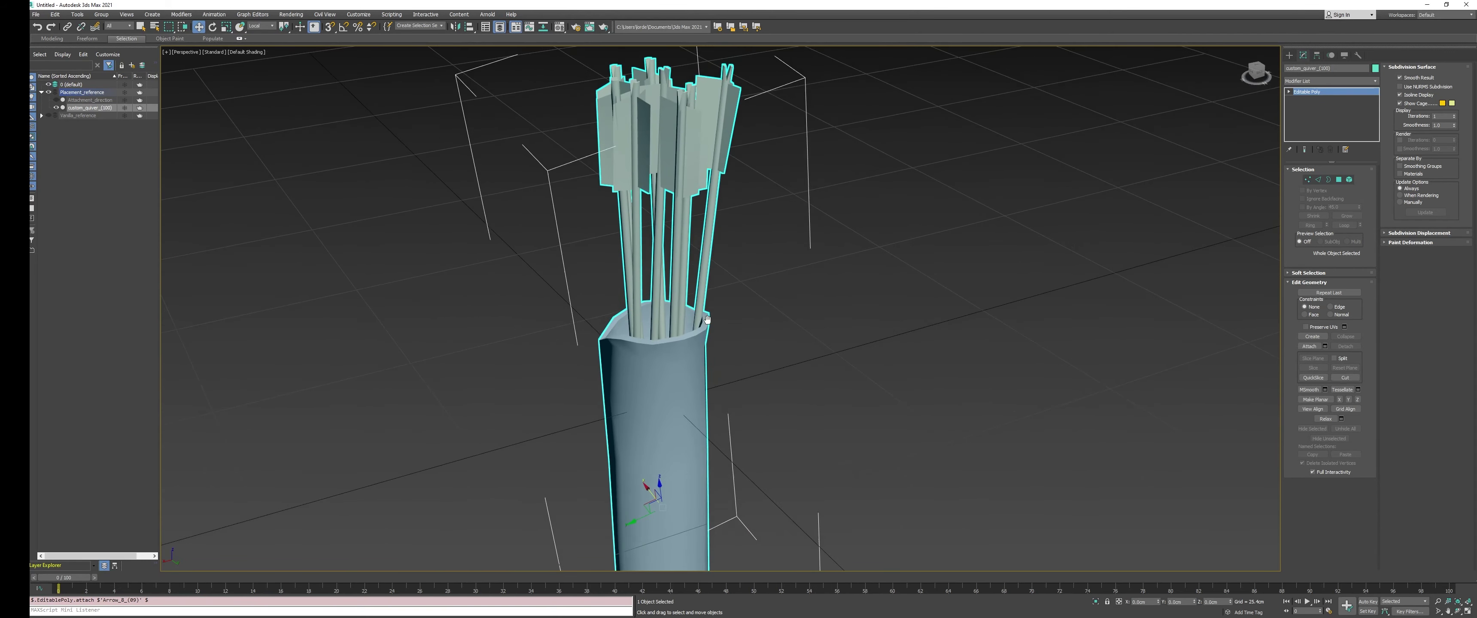
pyautogui.scroll(-3, 983, 320)
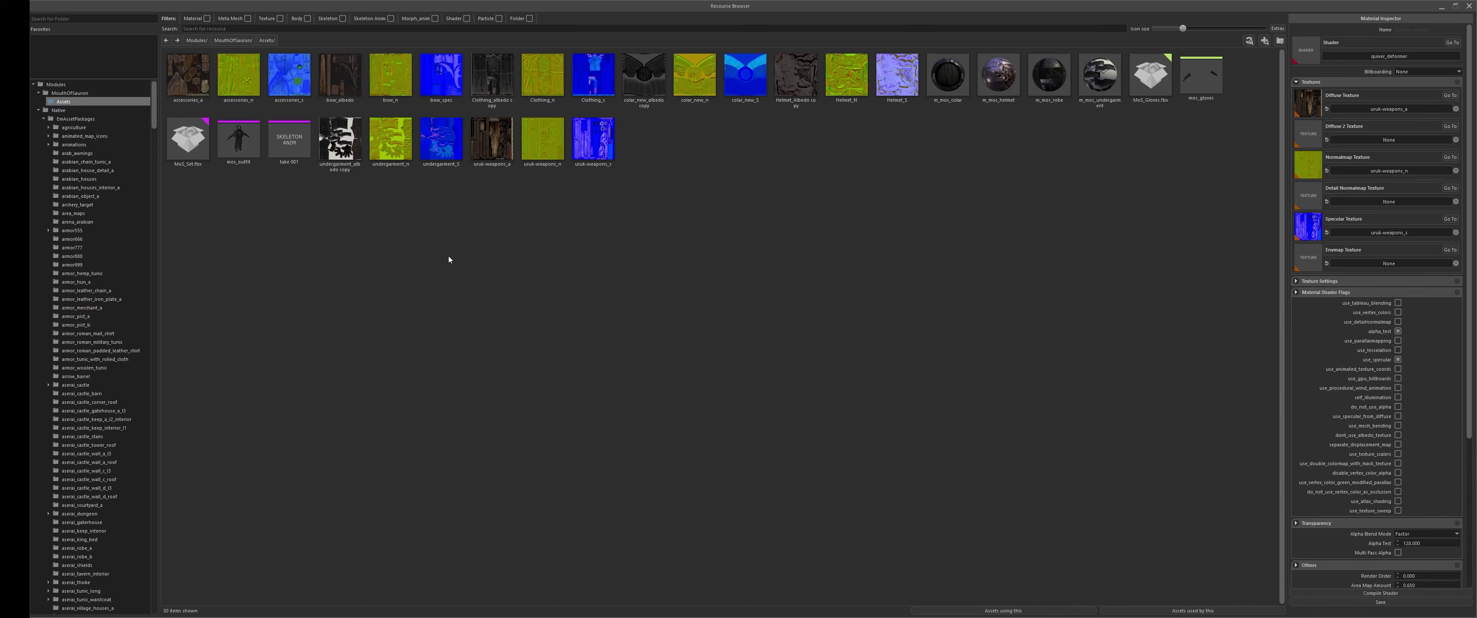
# Switch to the Resource Browser and import crossbowTest.fbx into the module's Assets folder
pyautogui.rightClick(449, 260)
pyautogui.click(496, 305)
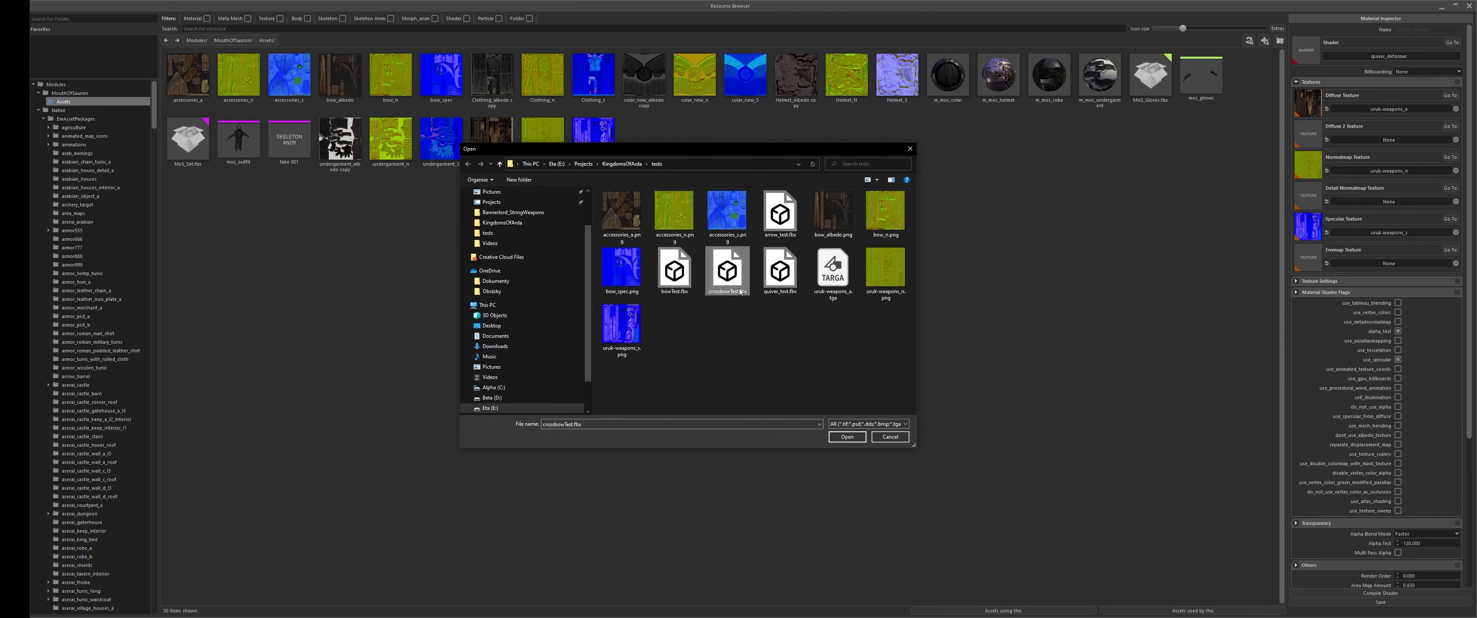
pyautogui.doubleClick(740, 291)
pyautogui.click(817, 390)
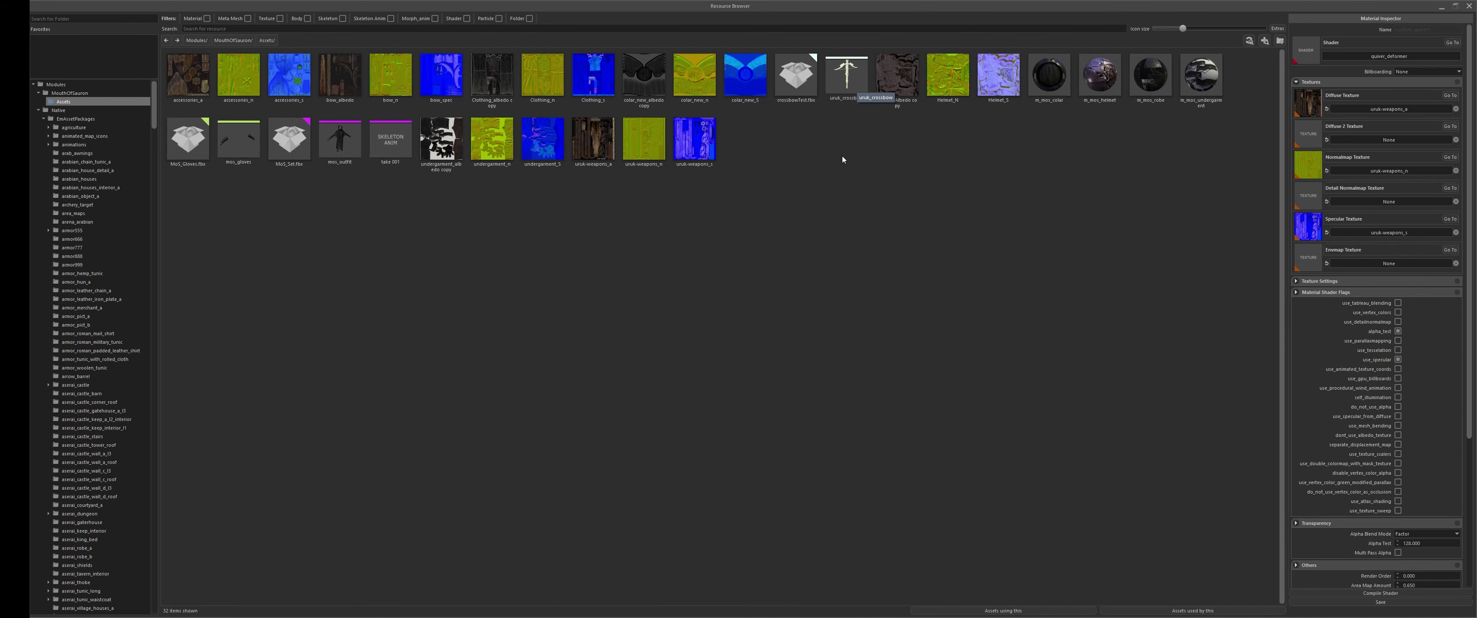
# Create an override material based on crossbow_d_mat and rename it custom_crossbow
pyautogui.rightClick(706, 249)
pyautogui.moveTo(735, 285)
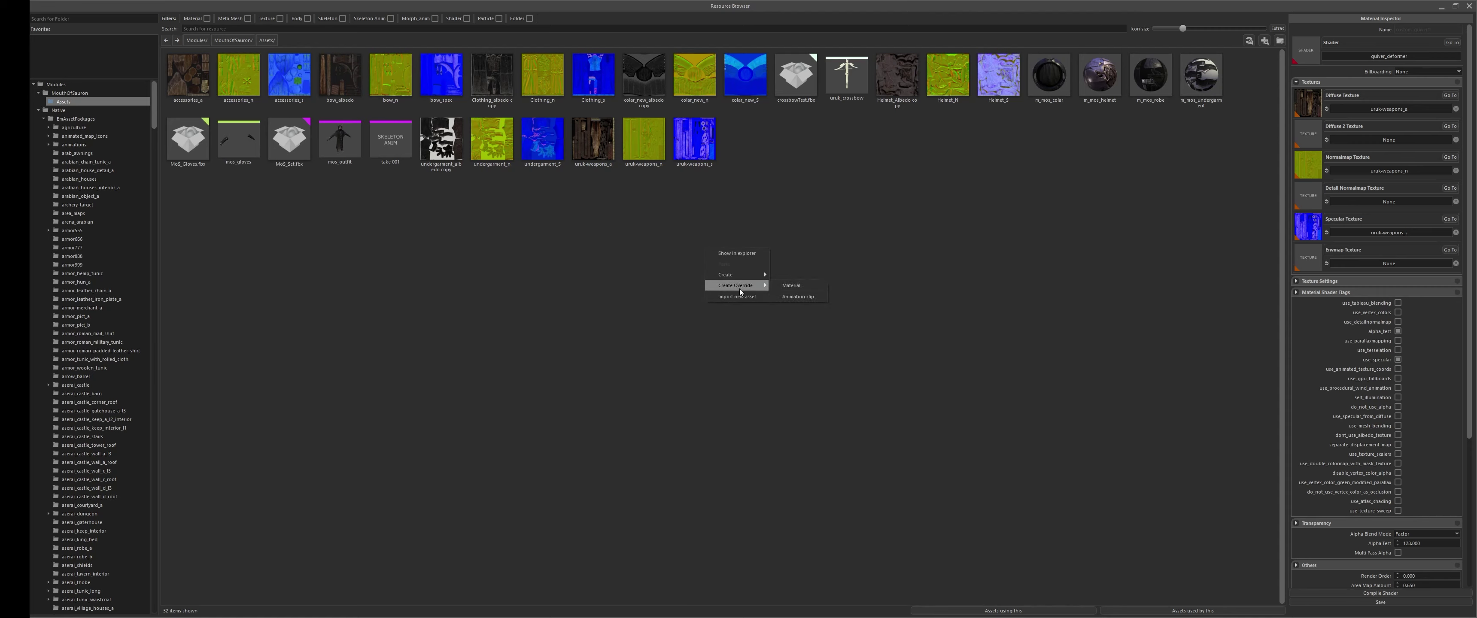
pyautogui.click(792, 285)
pyautogui.click(771, 309)
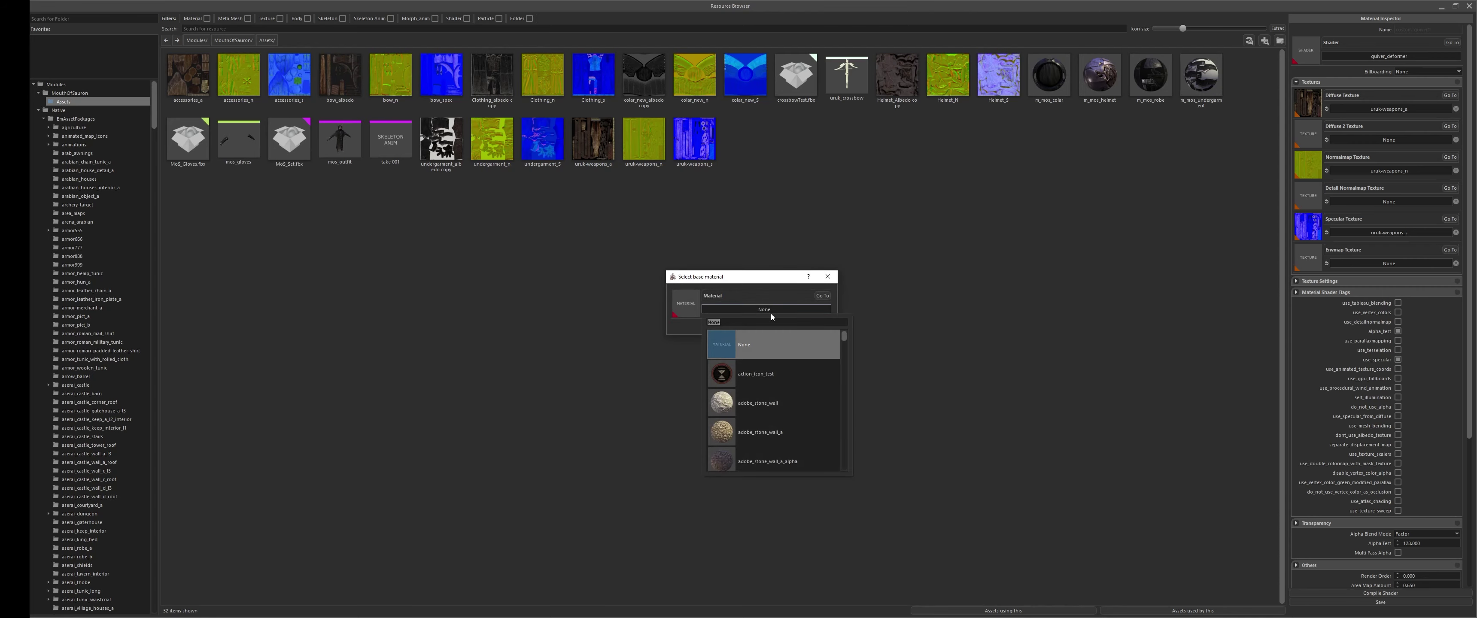
pyautogui.write('crossbow')
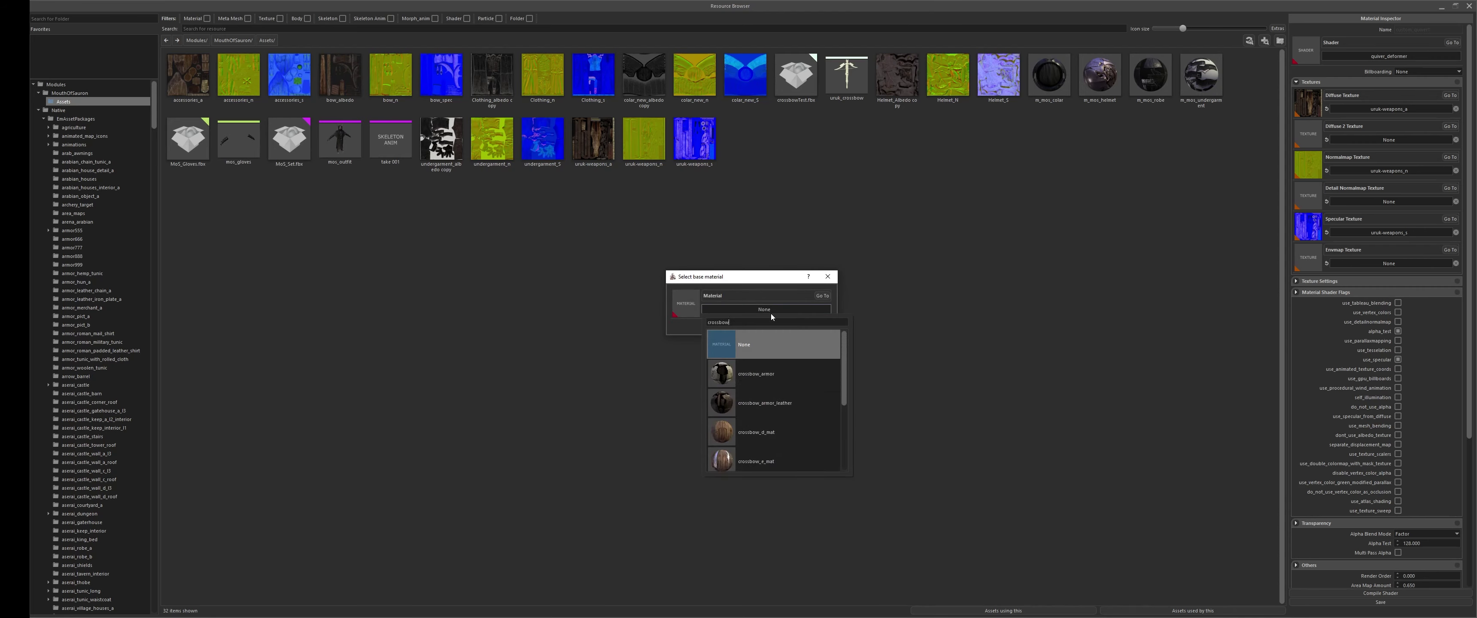
pyautogui.scroll(-1, 789, 438)
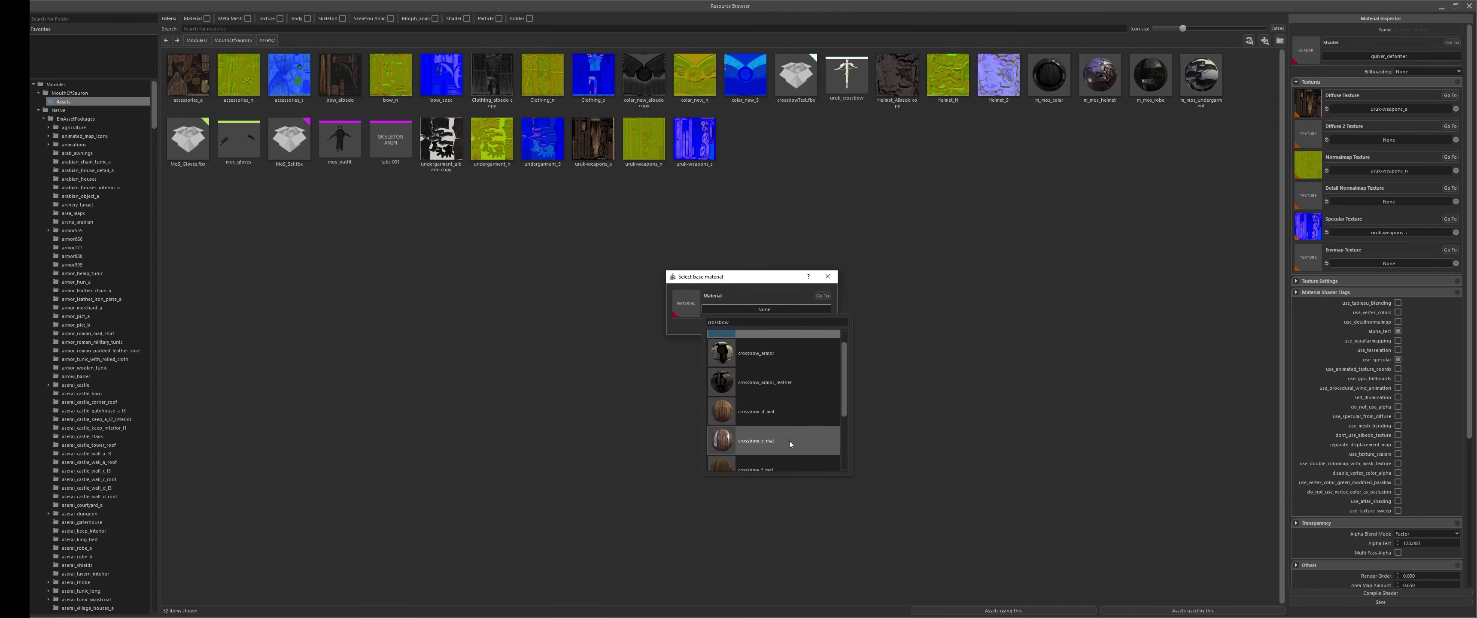
pyautogui.click(766, 423)
pyautogui.click(800, 326)
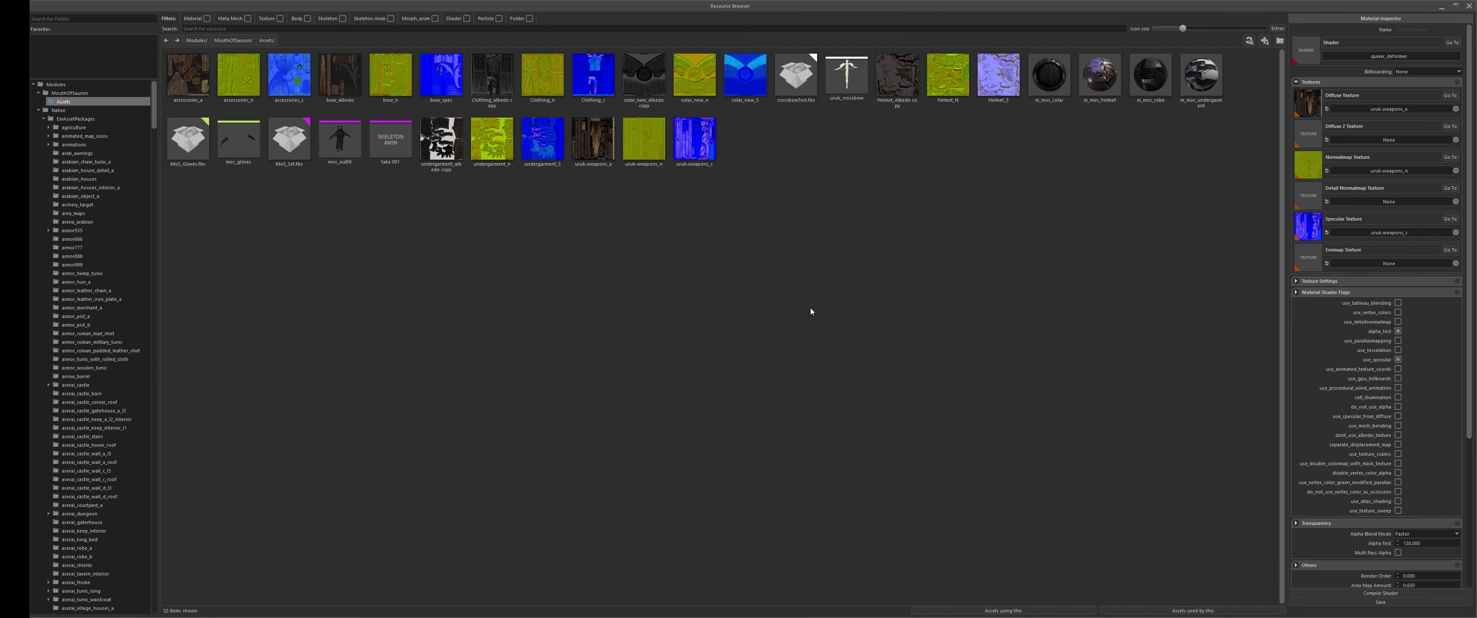
pyautogui.press('F2')
pyautogui.write('custom_c')
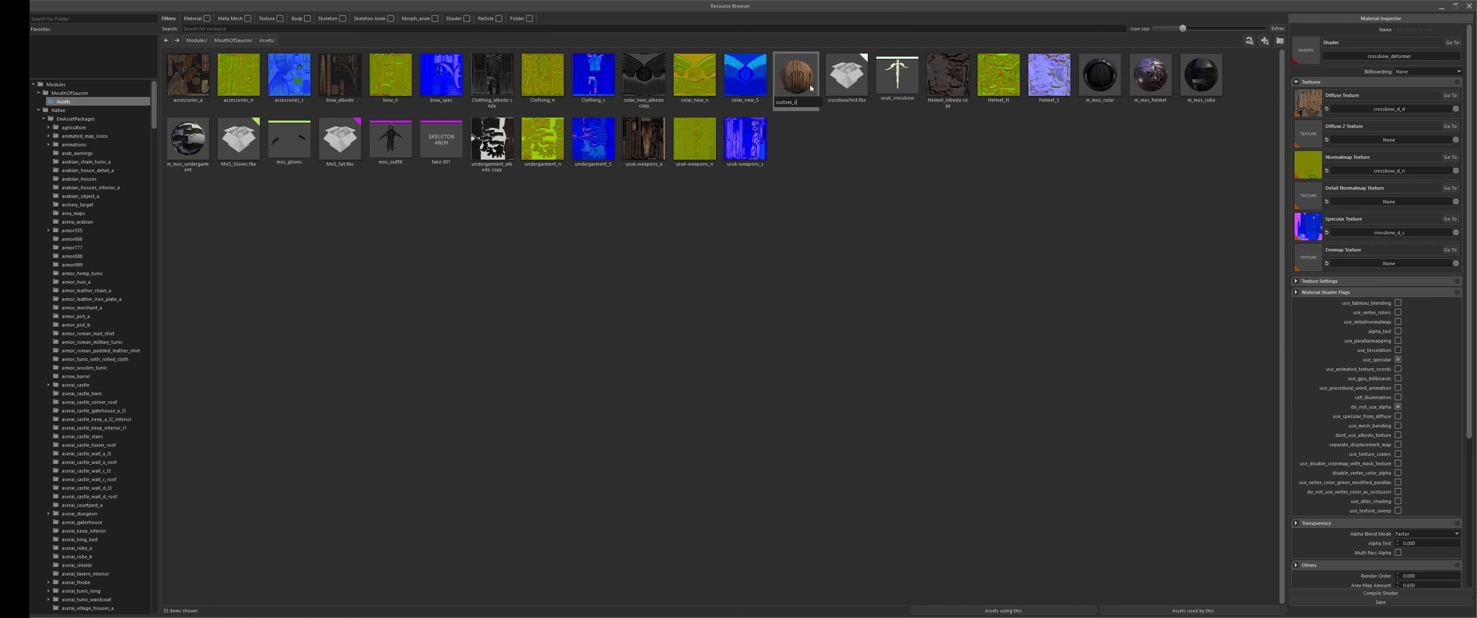
pyautogui.write('rossbow')
pyautogui.press('Return')
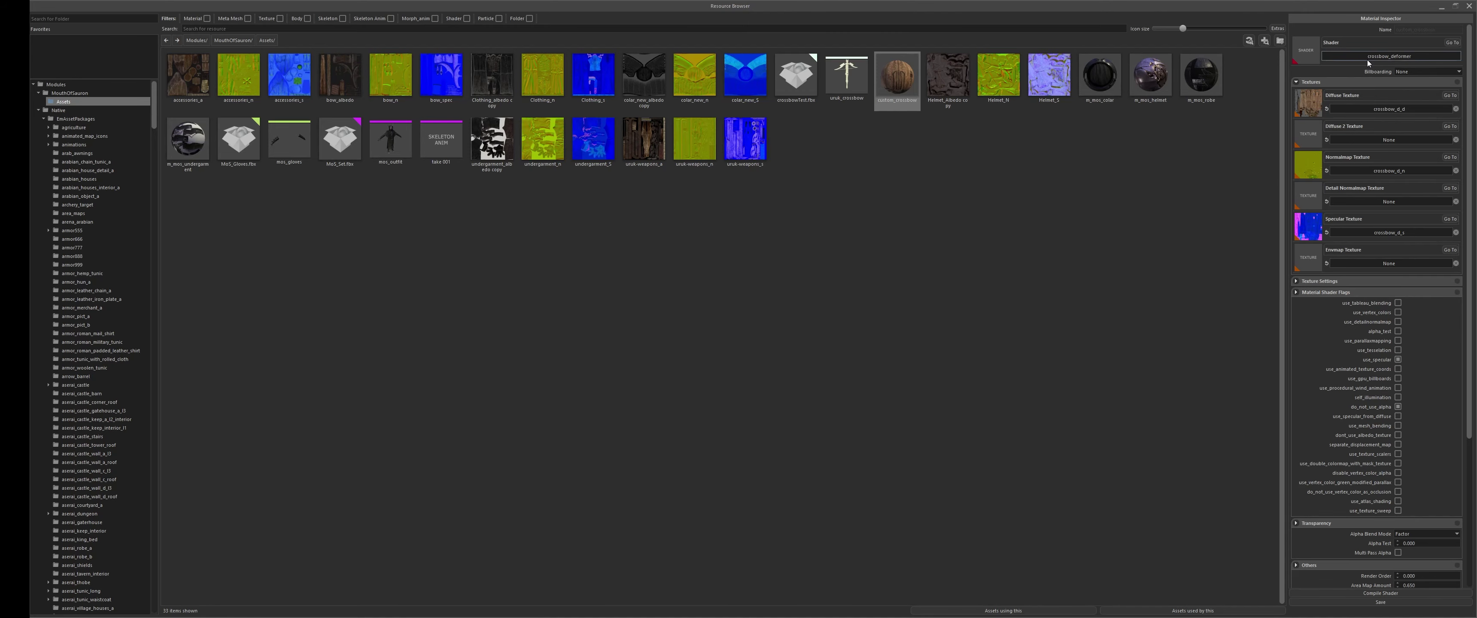
# Assign uruk-weapons_a, uruk-weapons_n and uruk-weapons_s as custom_crossbow's diffuse, normal and specular textures, and save the material
pyautogui.scroll(-3, 1365, 229)
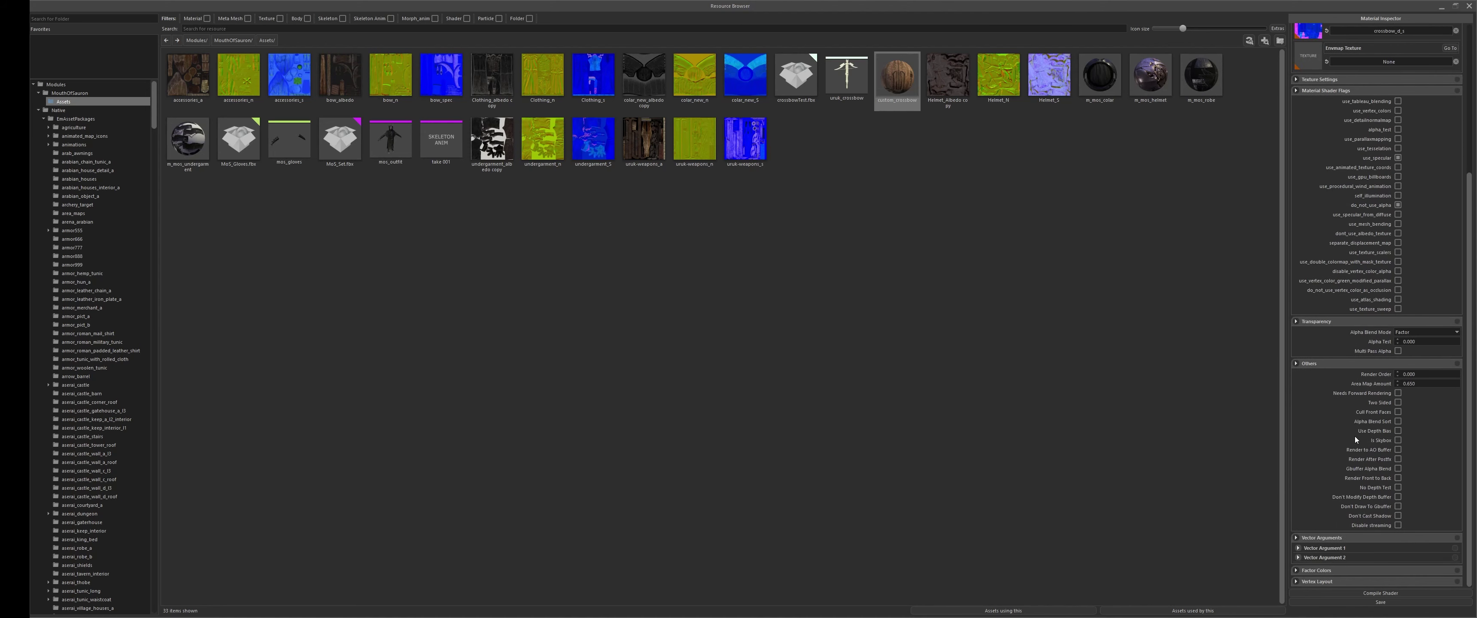
pyautogui.scroll(3, 1356, 439)
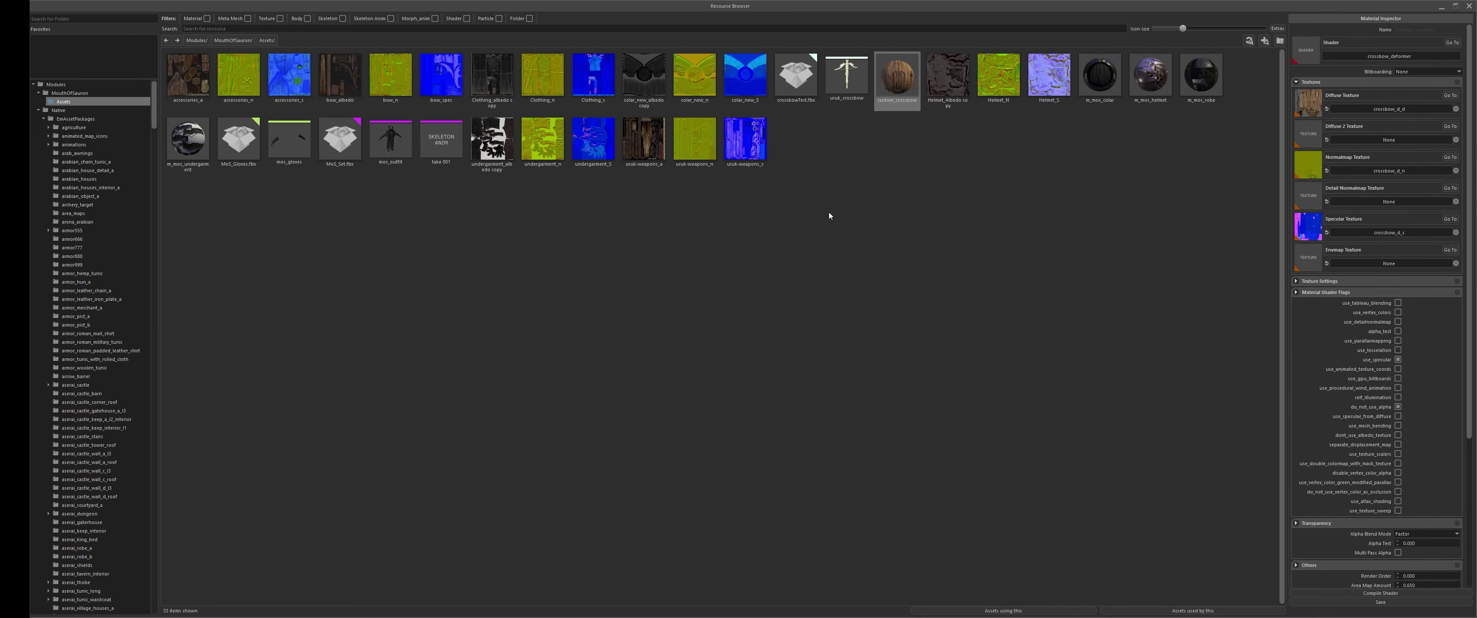
pyautogui.moveTo(643, 138); pyautogui.dragTo(1330, 172)
pyautogui.moveTo(745, 144); pyautogui.dragTo(1309, 227)
pyautogui.click(1380, 603)
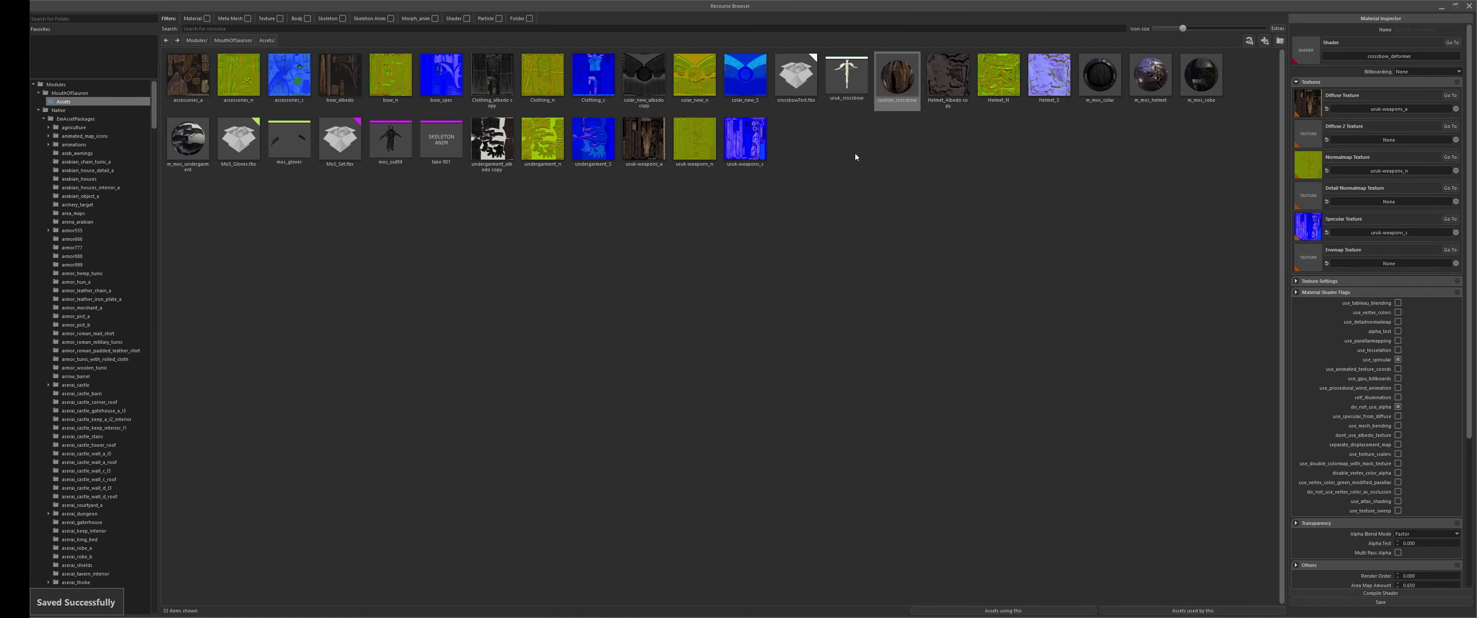
# Assign the custom_crossbow material to the uruk_crossbow mesh and preview the mesh
pyautogui.click(846, 75)
pyautogui.moveTo(897, 78); pyautogui.dragTo(1308, 99)
pyautogui.doubleClick(846, 75)
pyautogui.click(1149, 130)
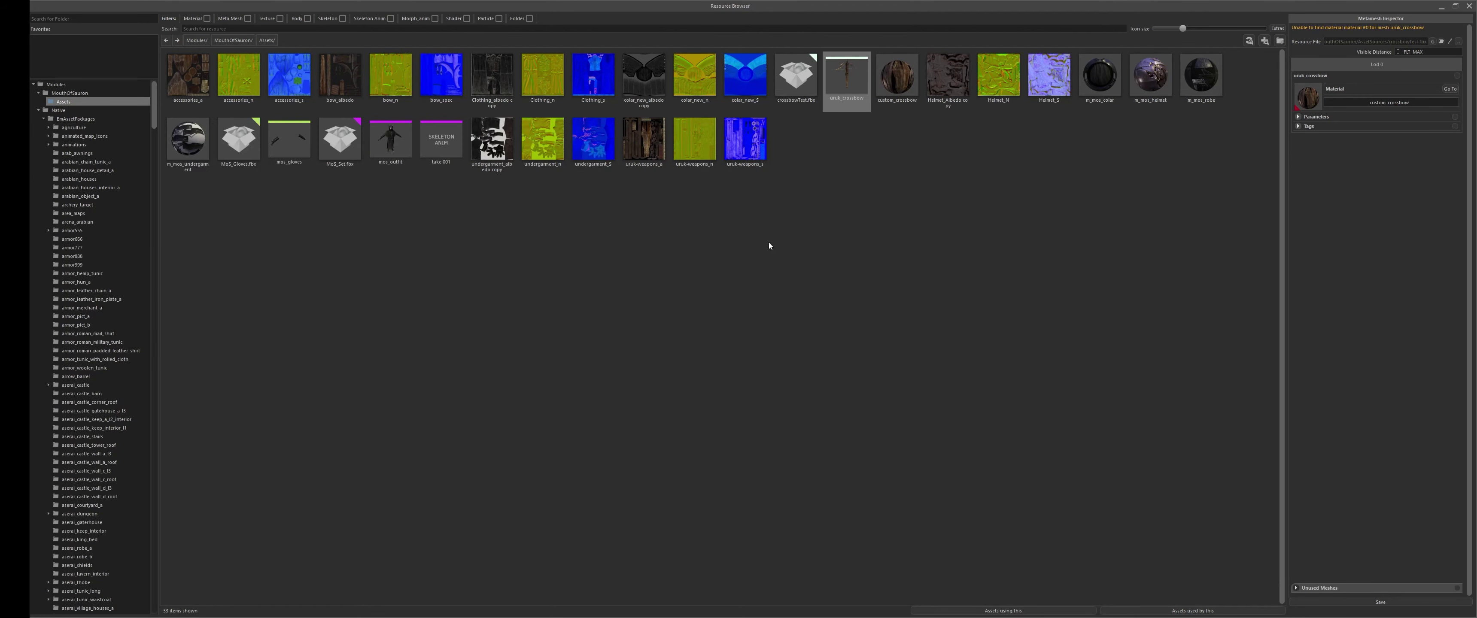
# Import bowTest.fbx into the Assets folder with the offered FBX import settings
pyautogui.rightClick(768, 243)
pyautogui.click(808, 291)
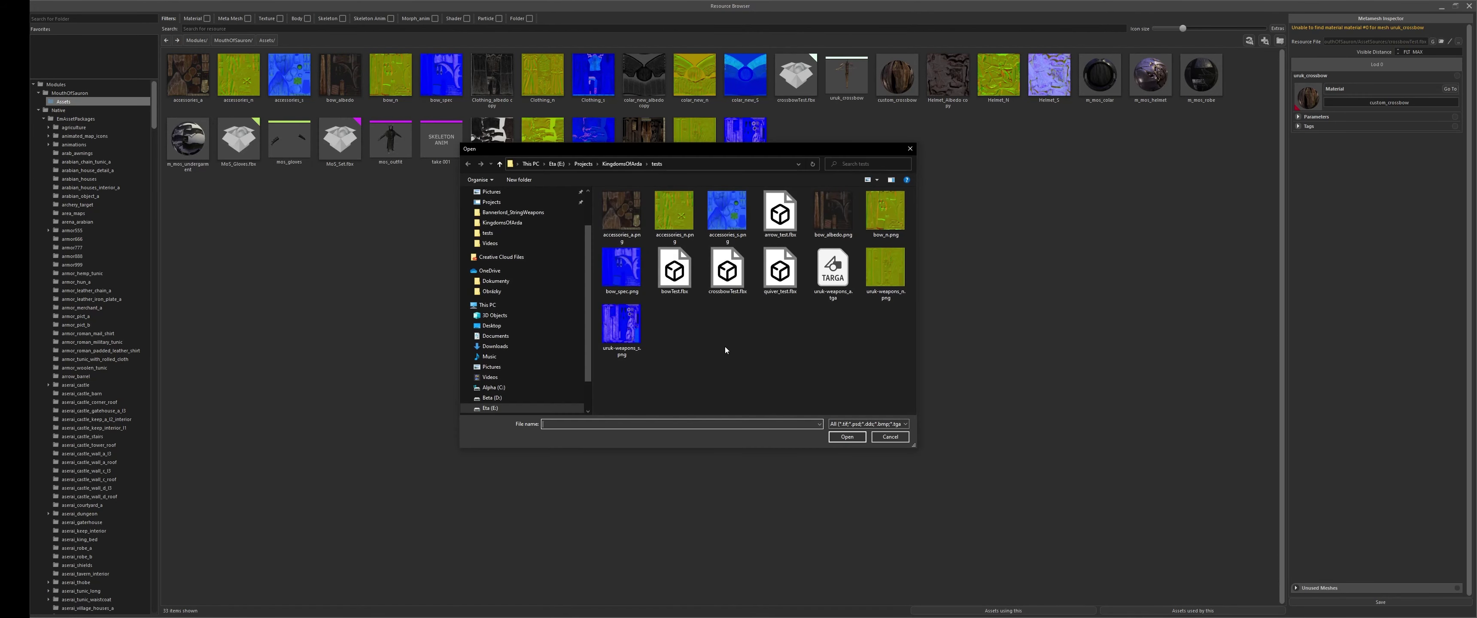
pyautogui.doubleClick(674, 272)
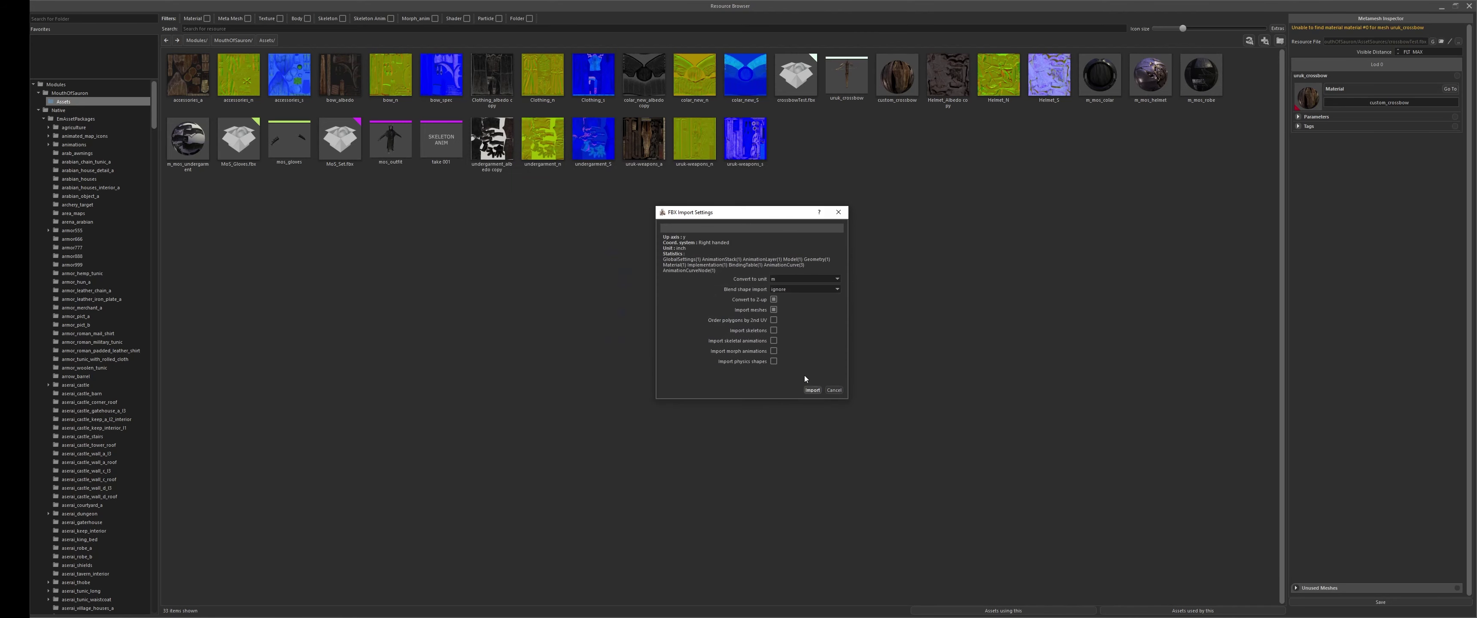
pyautogui.click(814, 393)
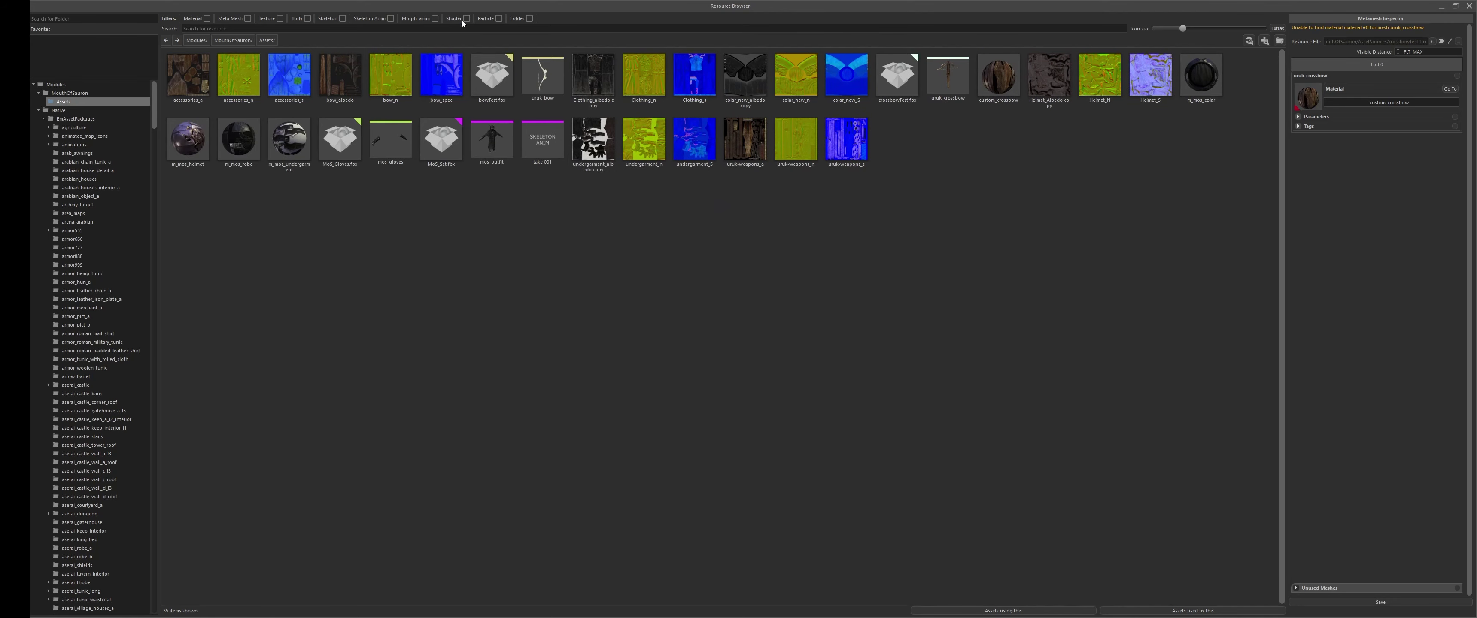
# Create an override material based on bows_a and rename it custom_bow
pyautogui.rightClick(564, 277)
pyautogui.moveTo(594, 311)
pyautogui.click(650, 307)
pyautogui.click(754, 309)
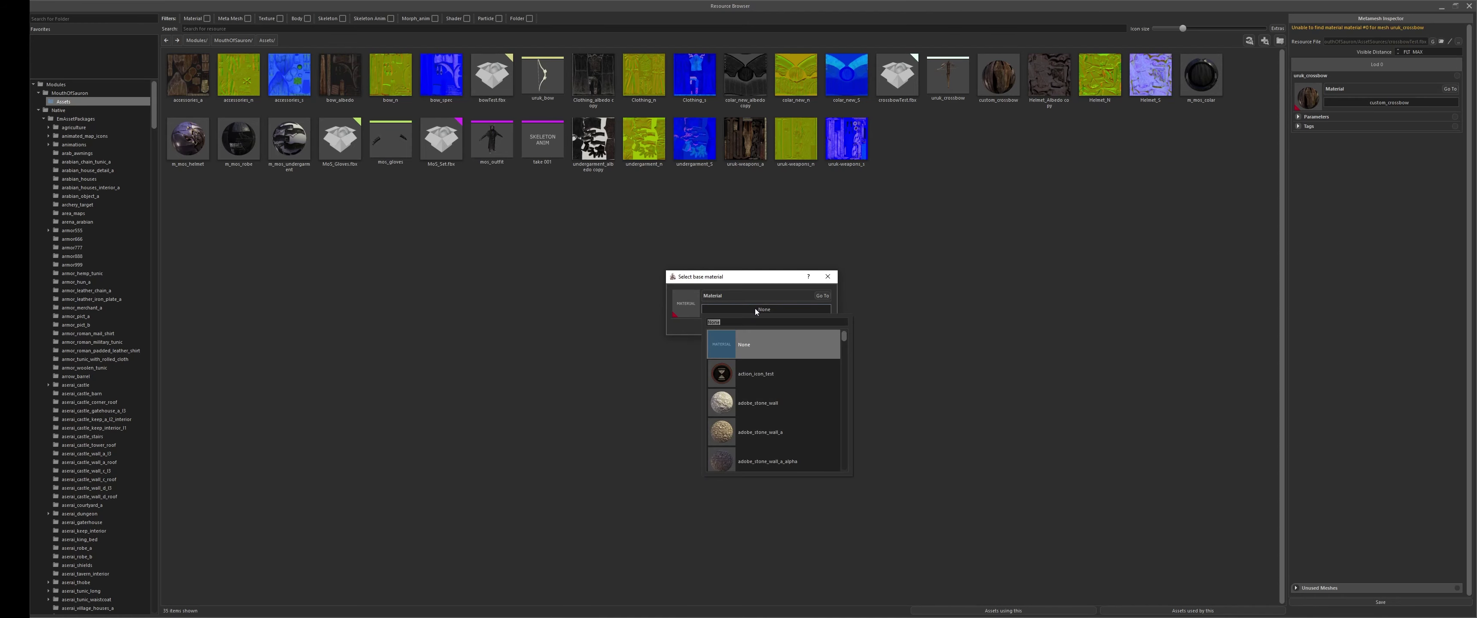
pyautogui.write('bow')
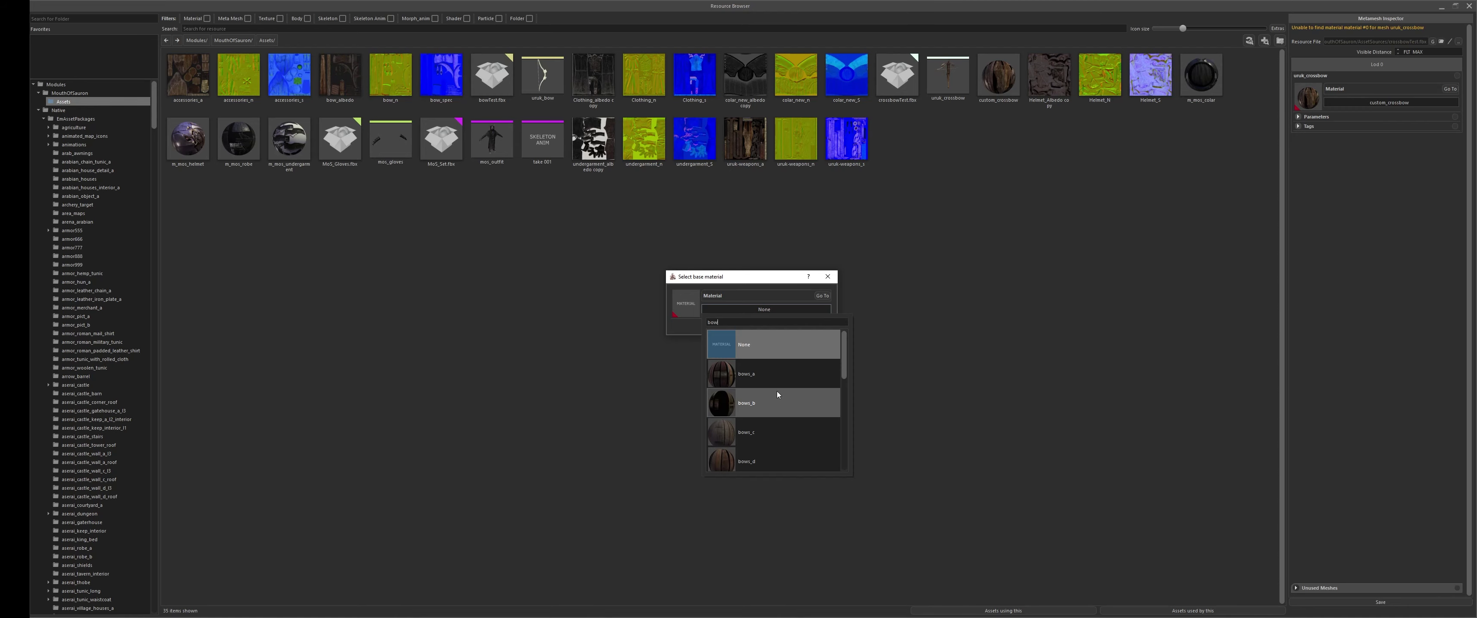
pyautogui.scroll(-1, 775, 382)
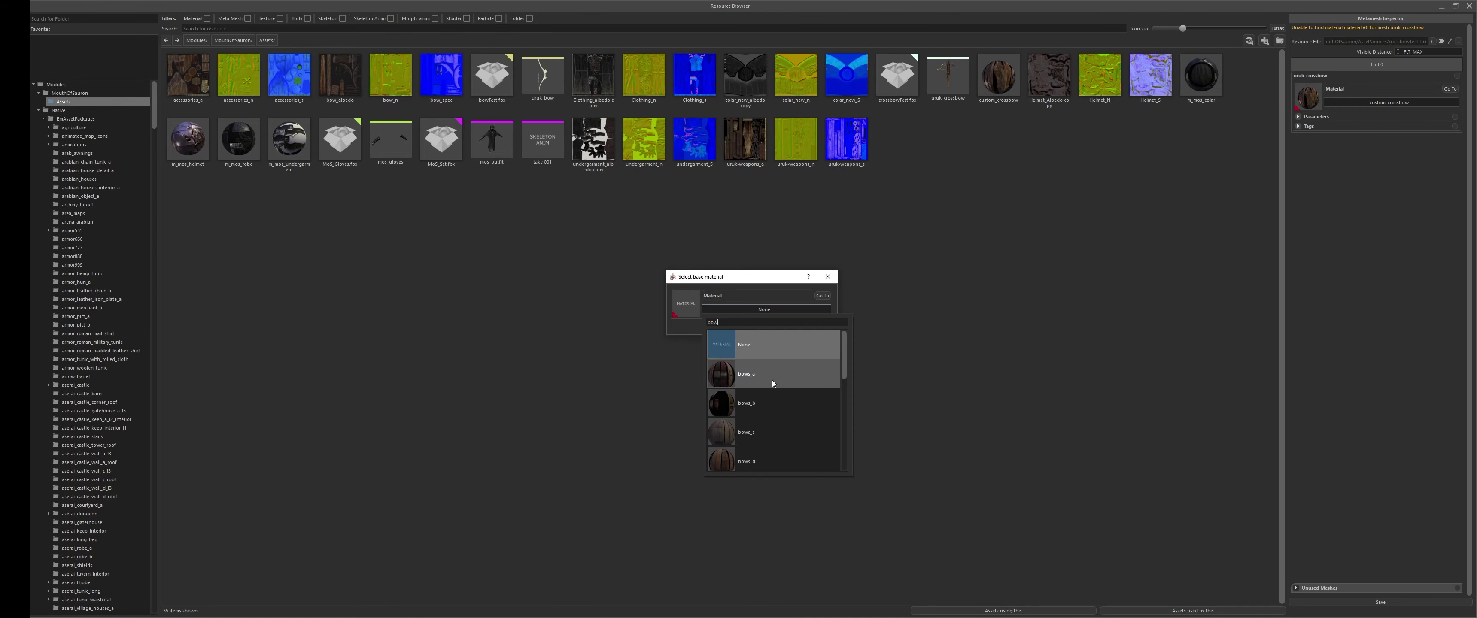
pyautogui.click(772, 379)
pyautogui.click(807, 328)
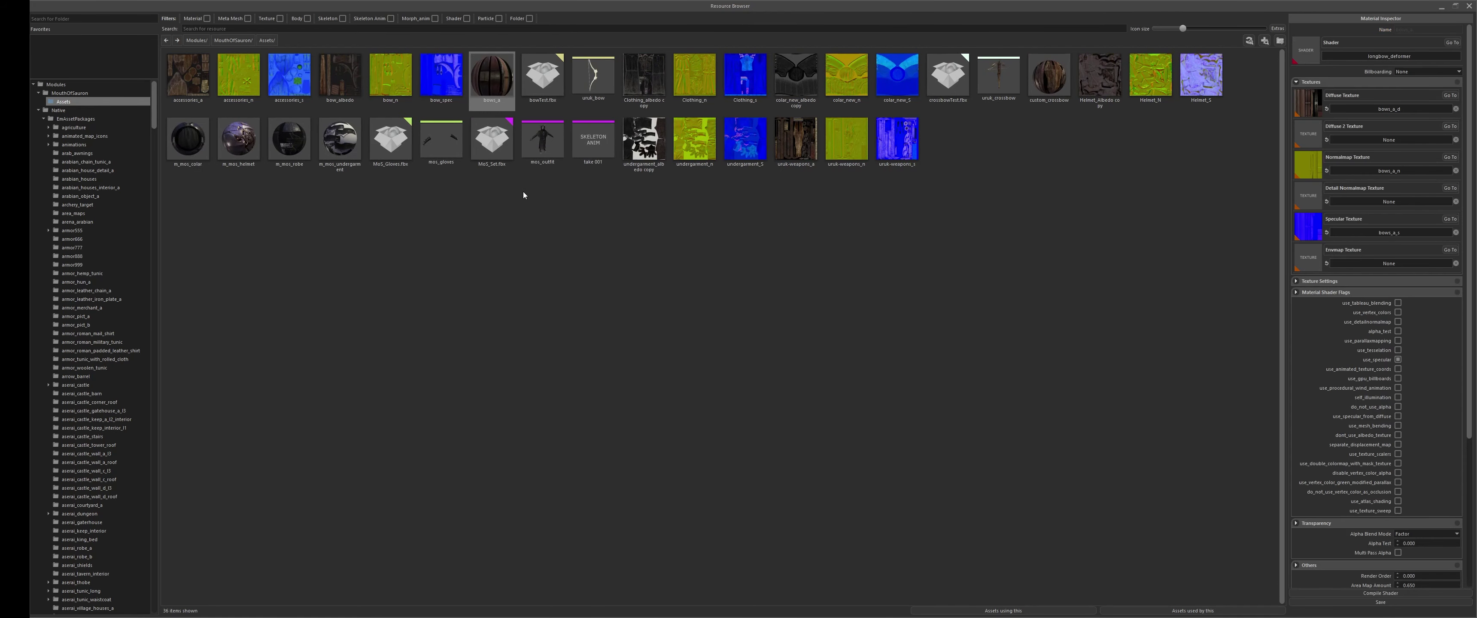
pyautogui.press('F2')
pyautogui.write('custom_')
pyautogui.press('Return')
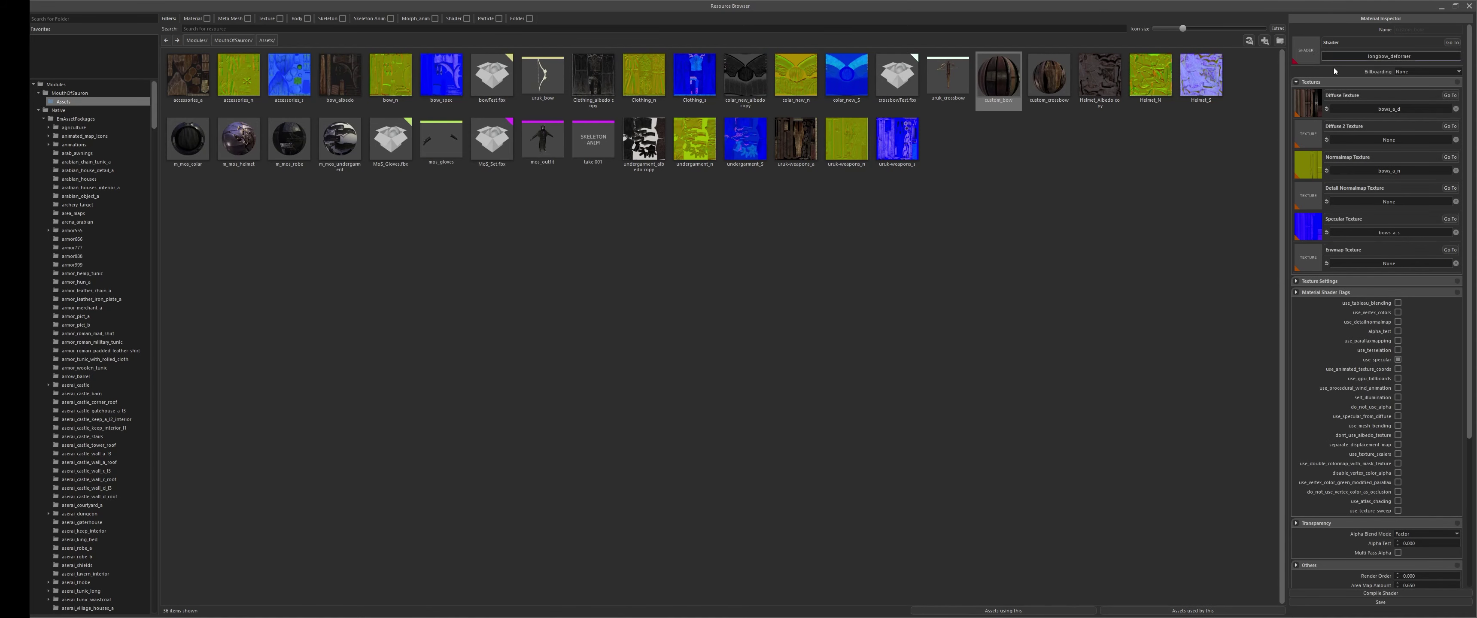
# Search the shaders available for custom_bow with "bow_" and close the list without choosing another one
pyautogui.click(1379, 56)
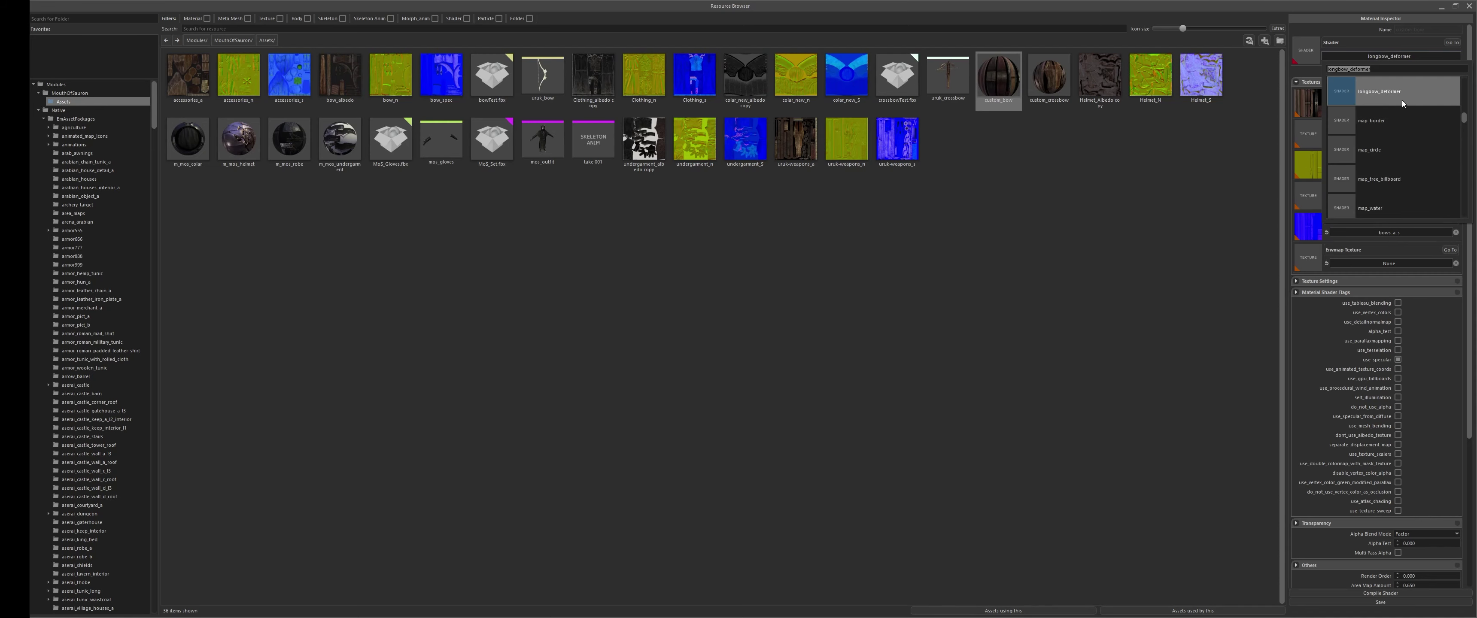
pyautogui.write('bow_')
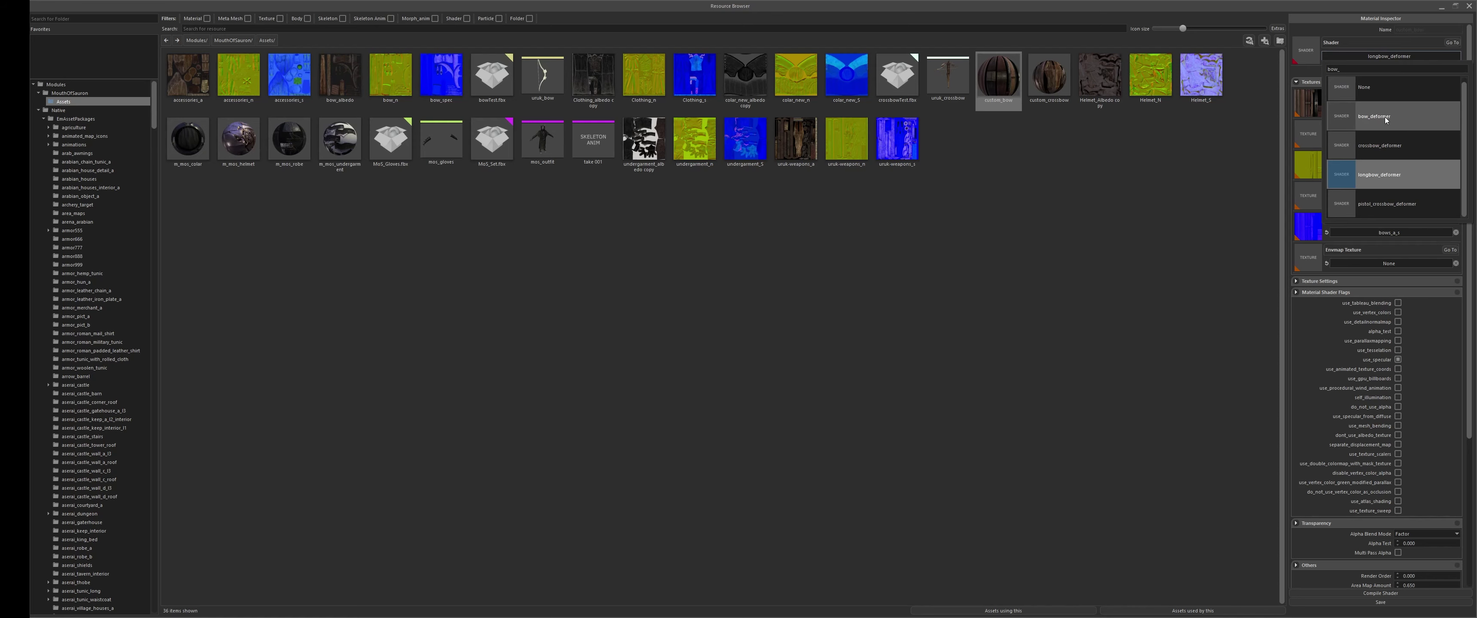
pyautogui.click(1134, 257)
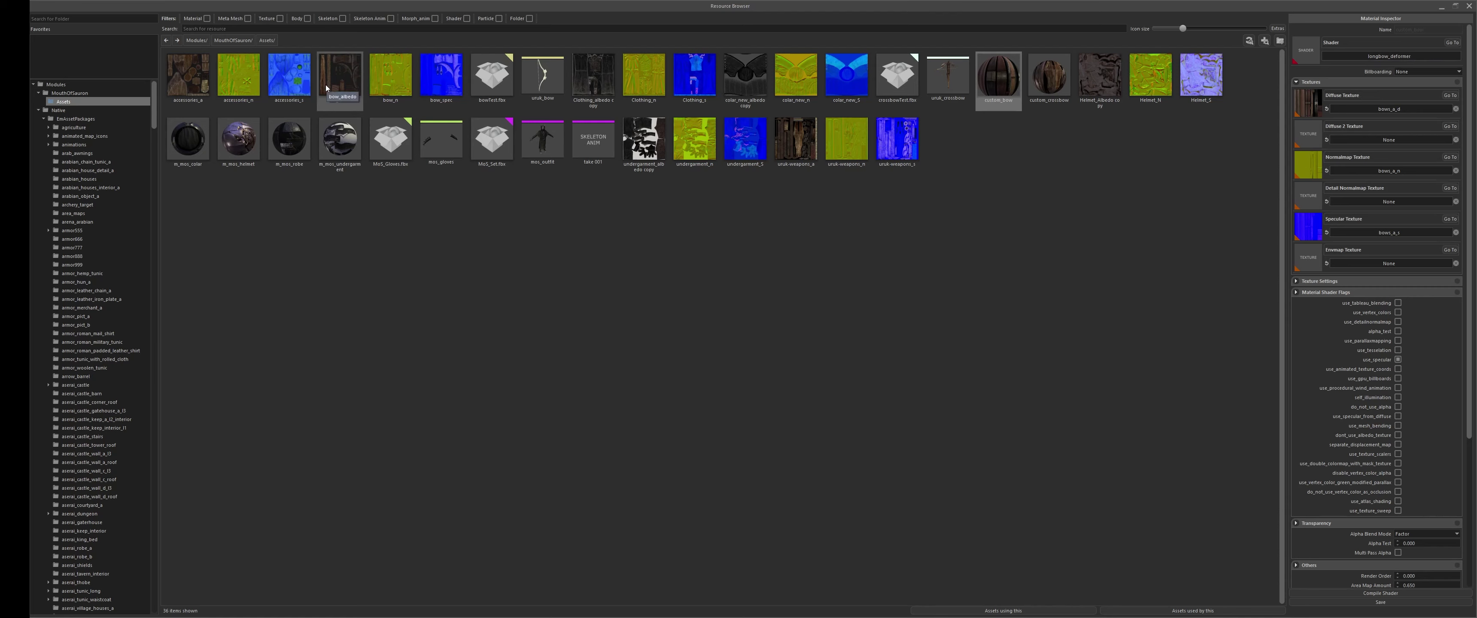
# Assign bow_albedo, bow_n and bow_spec as custom_bow's diffuse, normal and specular textures, and save the material
pyautogui.moveTo(340, 75); pyautogui.dragTo(1303, 108)
pyautogui.moveTo(390, 75); pyautogui.dragTo(1311, 166)
pyautogui.moveTo(441, 75); pyautogui.dragTo(1316, 228)
pyautogui.scroll(-5, 1383, 567)
pyautogui.click(1381, 602)
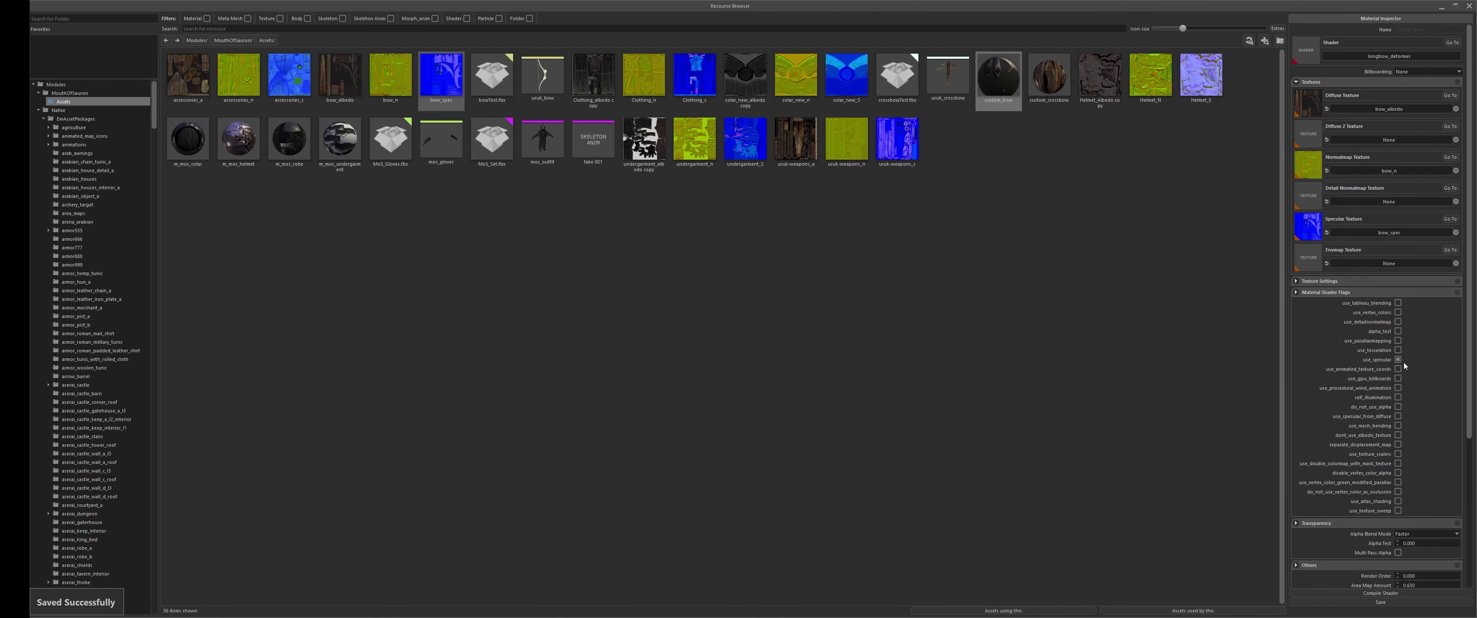
# Assign custom_bow to the uruk_bow mesh, save it and preview the textured bow
pyautogui.click(543, 75)
pyautogui.moveTo(998, 75); pyautogui.dragTo(1308, 105)
pyautogui.click(1380, 603)
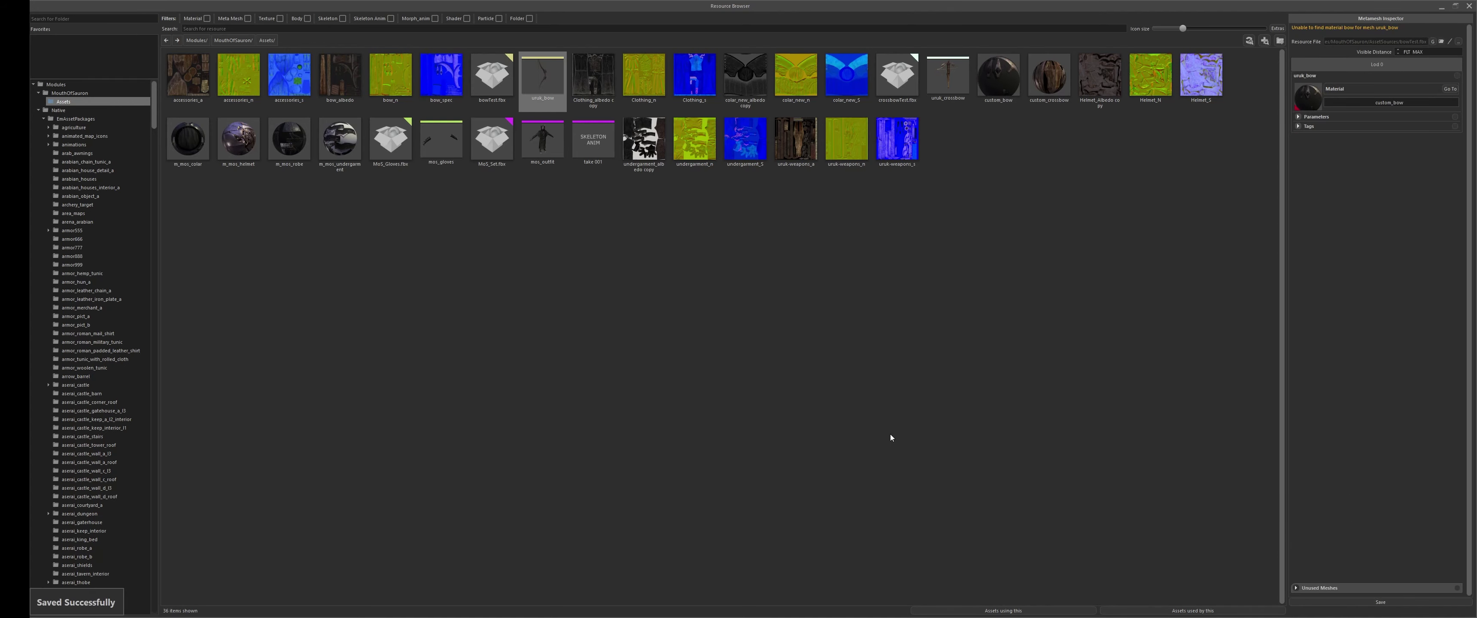
pyautogui.doubleClick(549, 89)
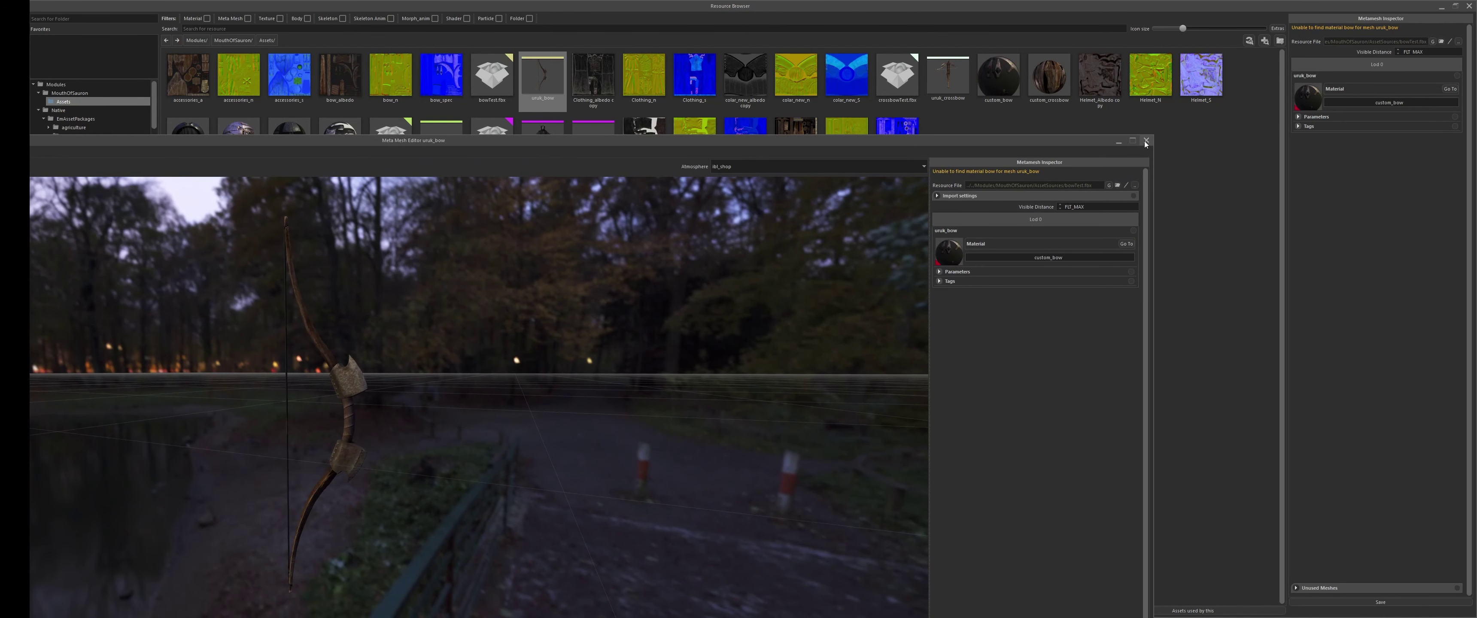
pyautogui.click(1145, 142)
# Import quiver_test.fbx into the Assets folder
pyautogui.rightClick(672, 296)
pyautogui.click(717, 345)
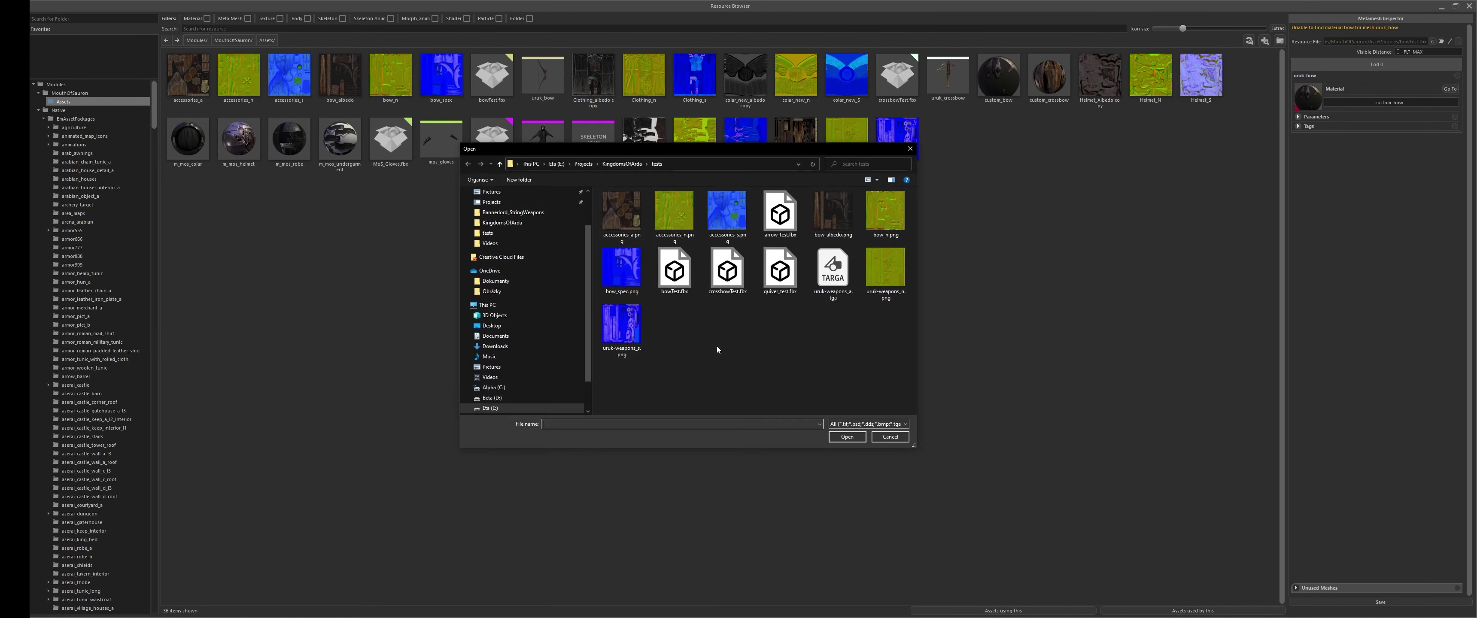
pyautogui.doubleClick(780, 273)
pyautogui.click(813, 391)
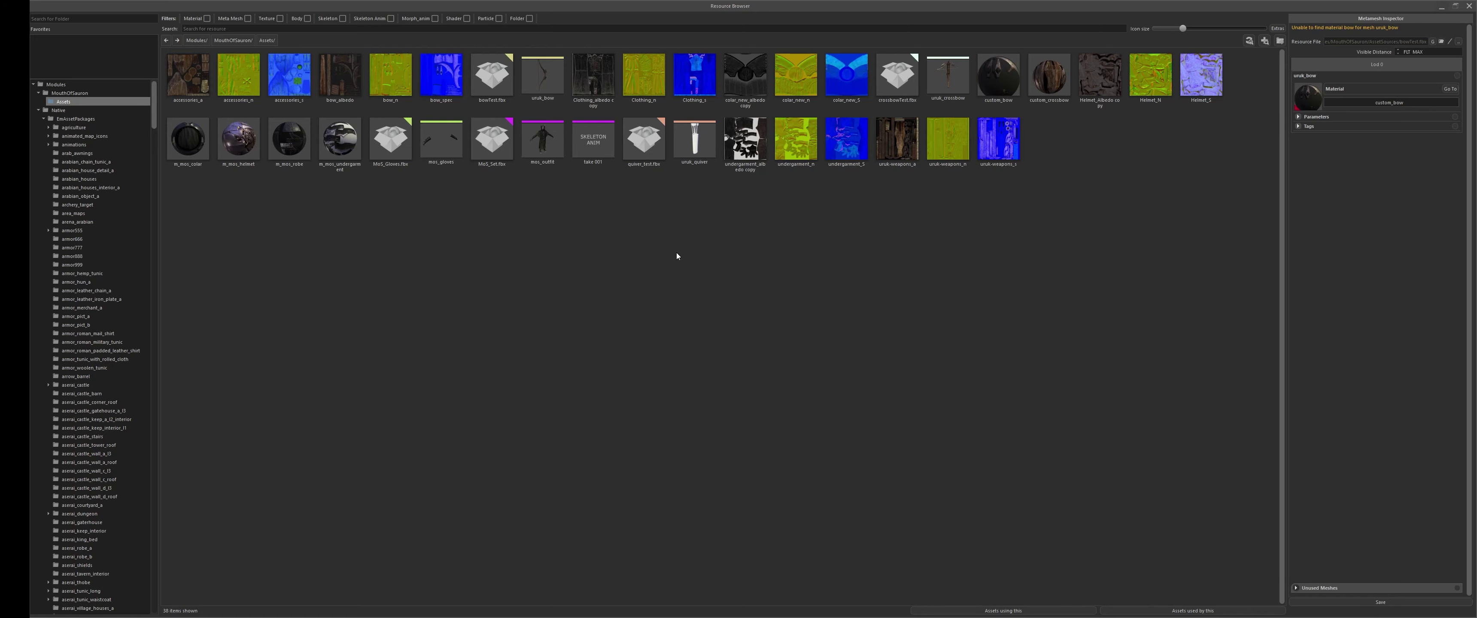
# Preview the imported uruk_quiver mesh and its material slots in the mesh editor
pyautogui.doubleClick(714, 145)
pyautogui.moveTo(598, 165); pyautogui.dragTo(737, 69)
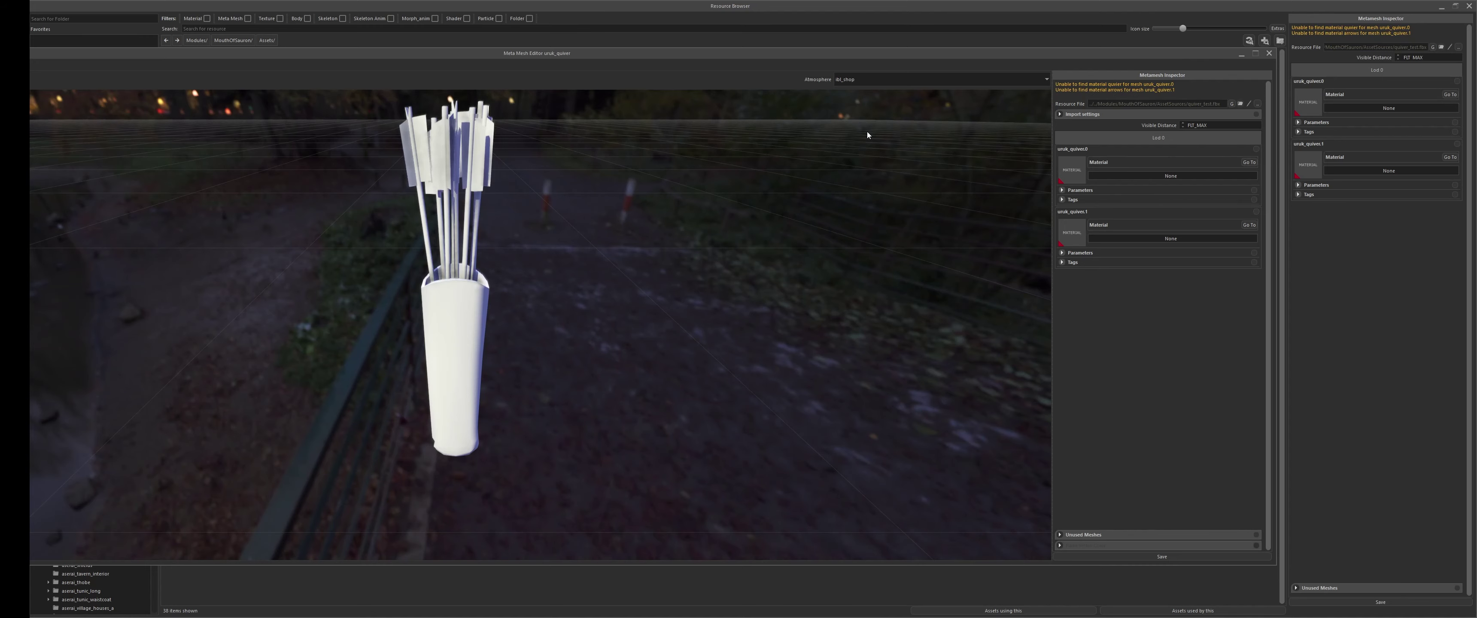
pyautogui.click(1270, 54)
# Create an override material from the stock arrows quiver base material and name it custom_quiver
pyautogui.rightClick(710, 289)
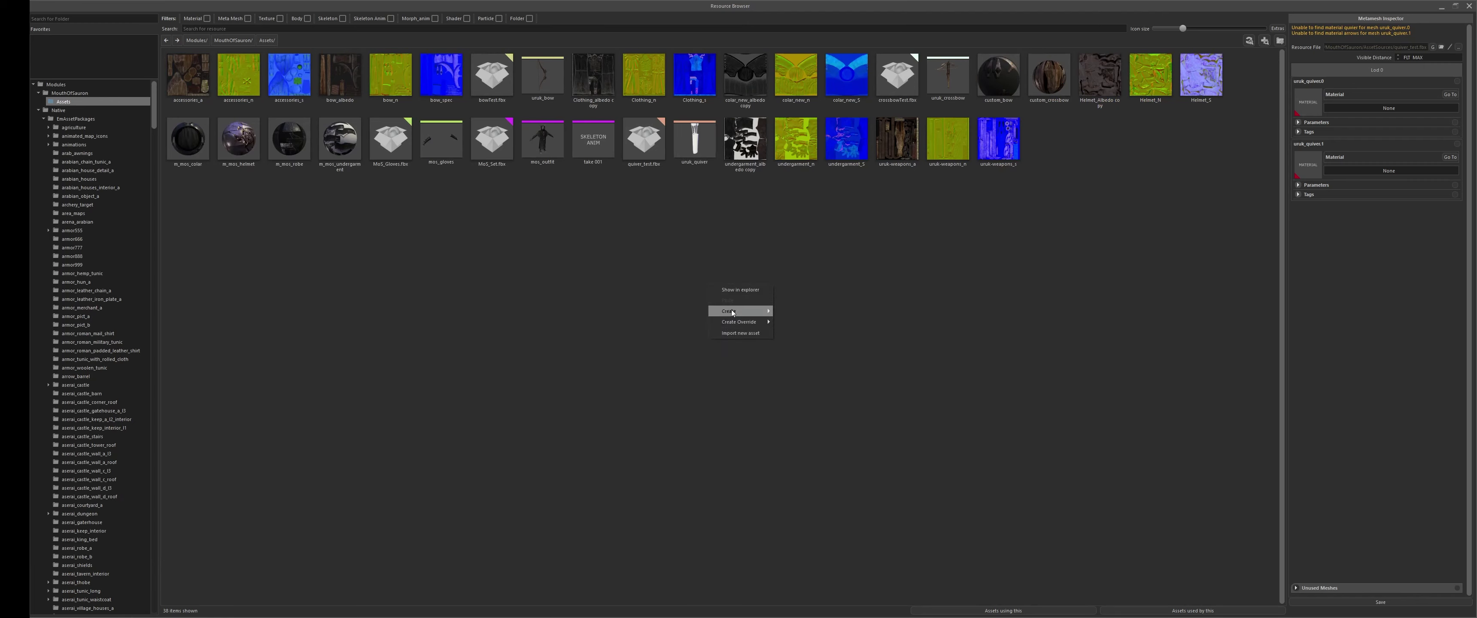
pyautogui.click(791, 322)
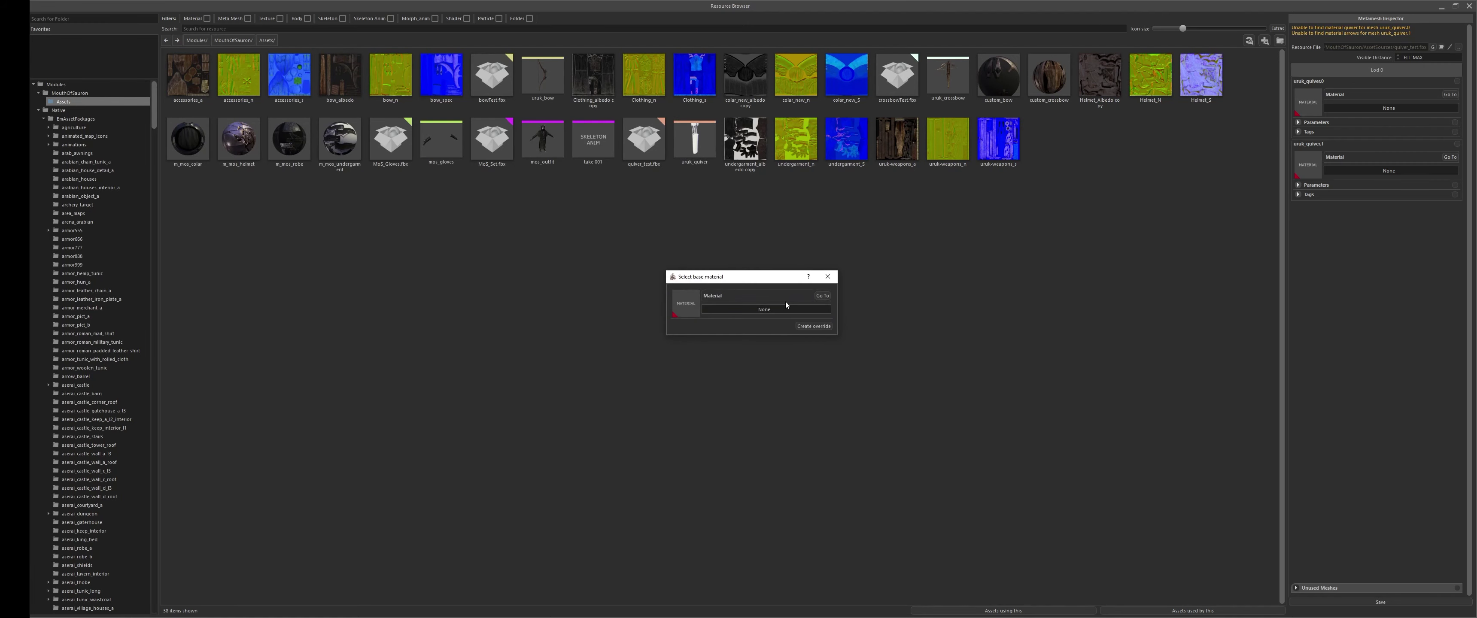
pyautogui.click(781, 310)
pyautogui.write('quiver')
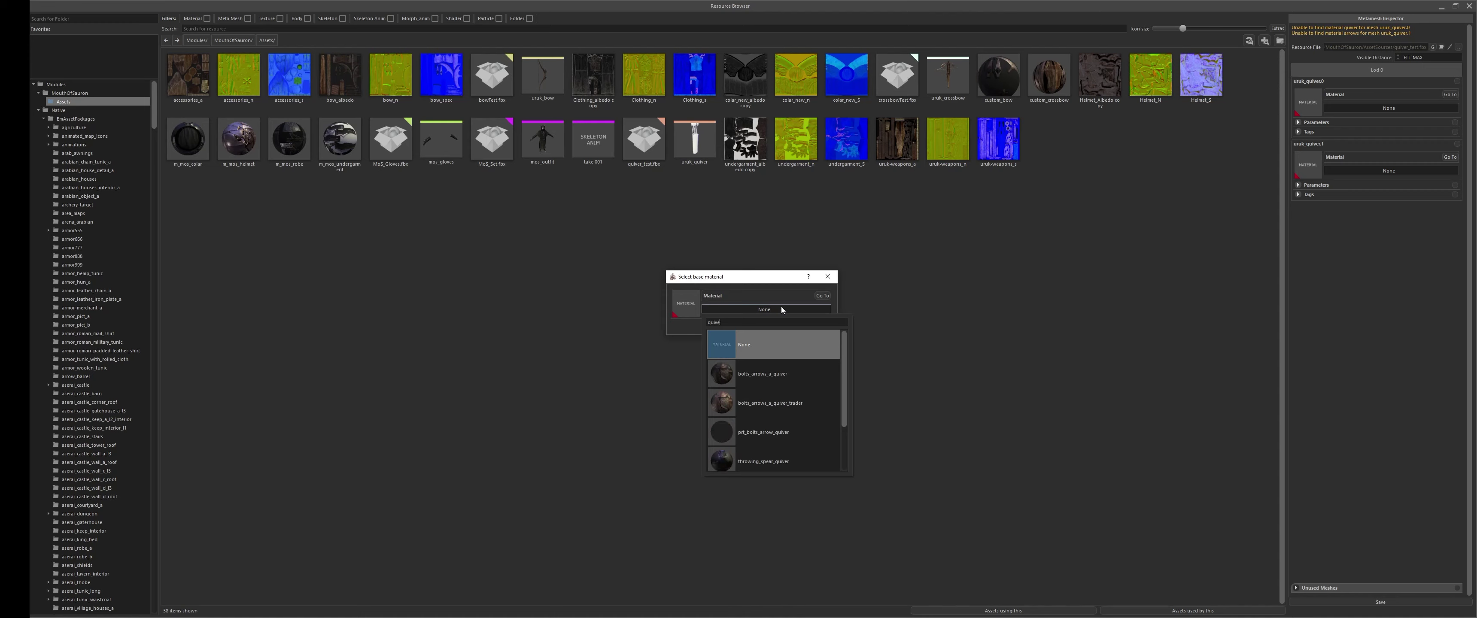
pyautogui.click(754, 378)
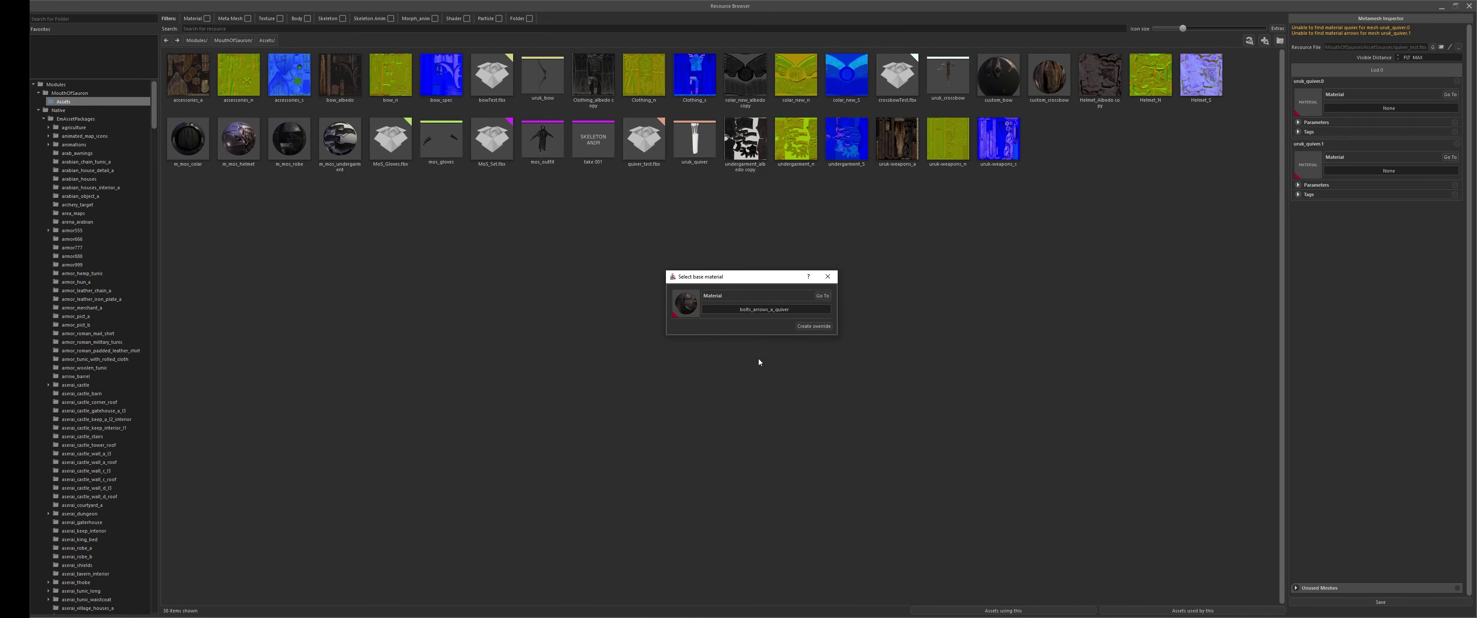
pyautogui.click(824, 327)
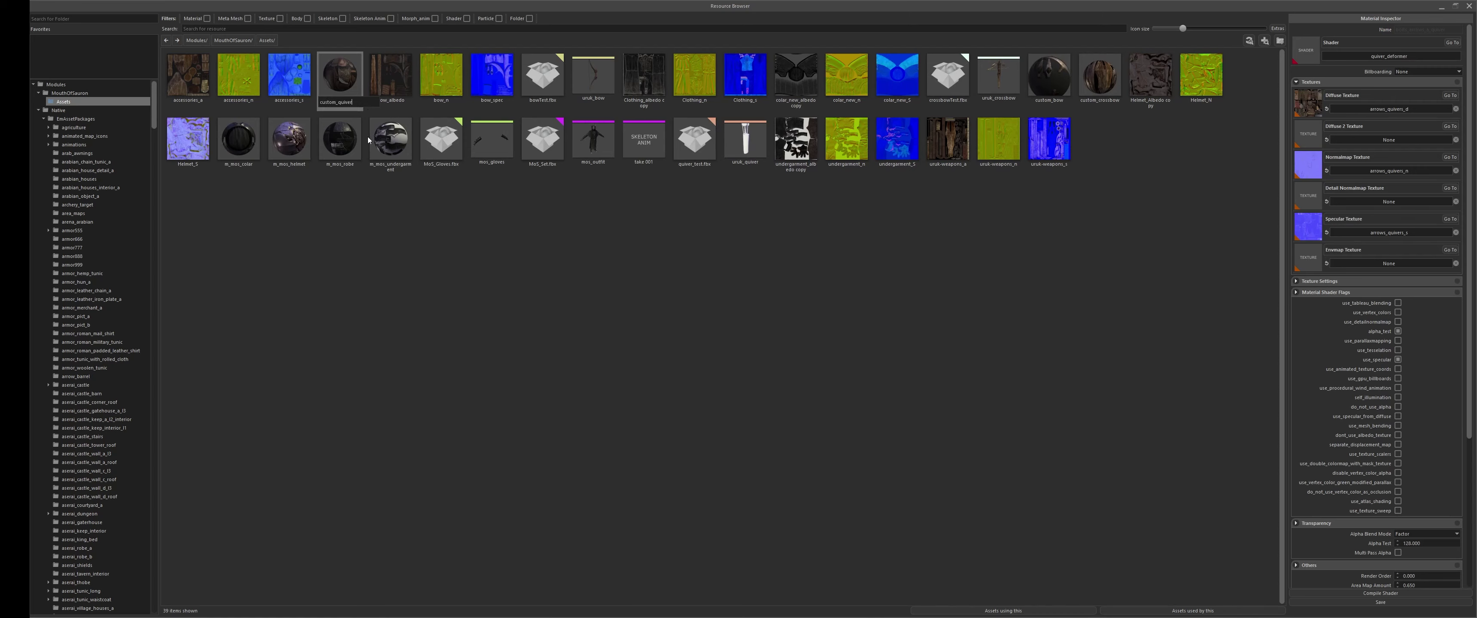
pyautogui.press('Return')
# Assign accessories_a, accessories_n and accessories_s as custom_quiver's diffuse, normal and specular textures, and save the material
pyautogui.moveTo(192, 82); pyautogui.dragTo(1313, 109)
pyautogui.moveTo(239, 75); pyautogui.dragTo(1303, 166)
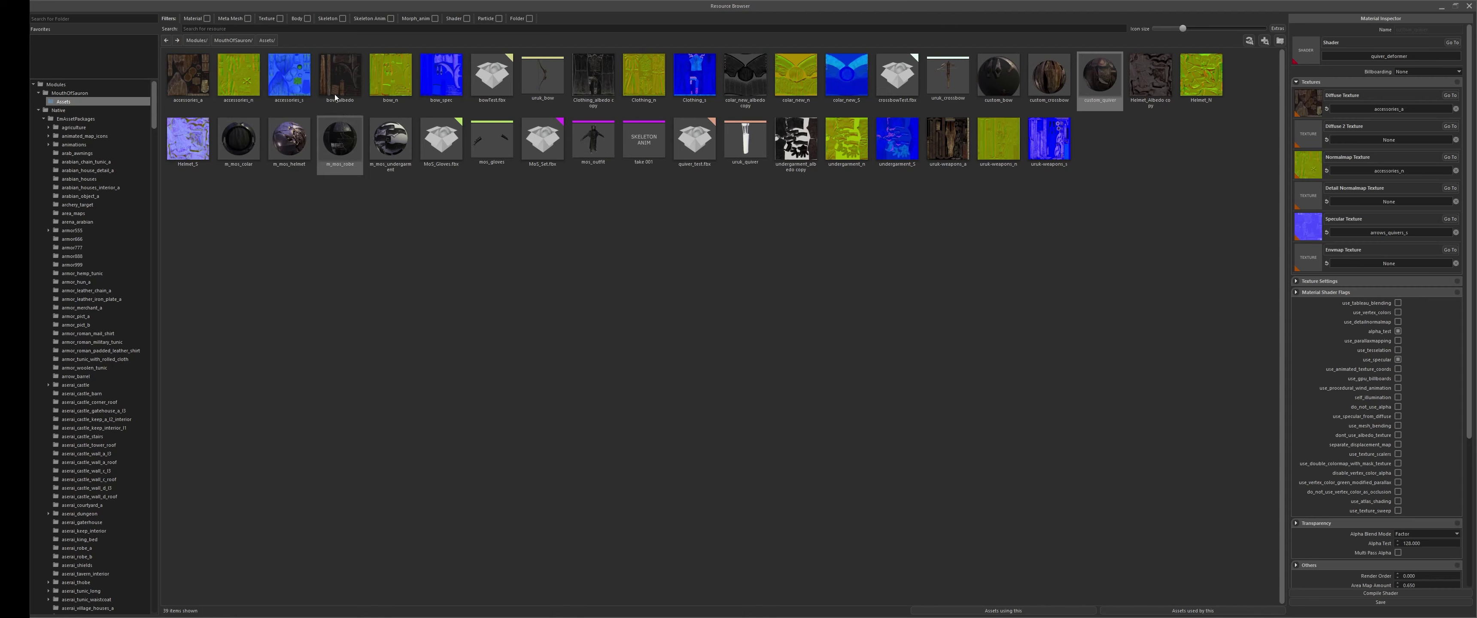
pyautogui.moveTo(289, 75); pyautogui.dragTo(1308, 229)
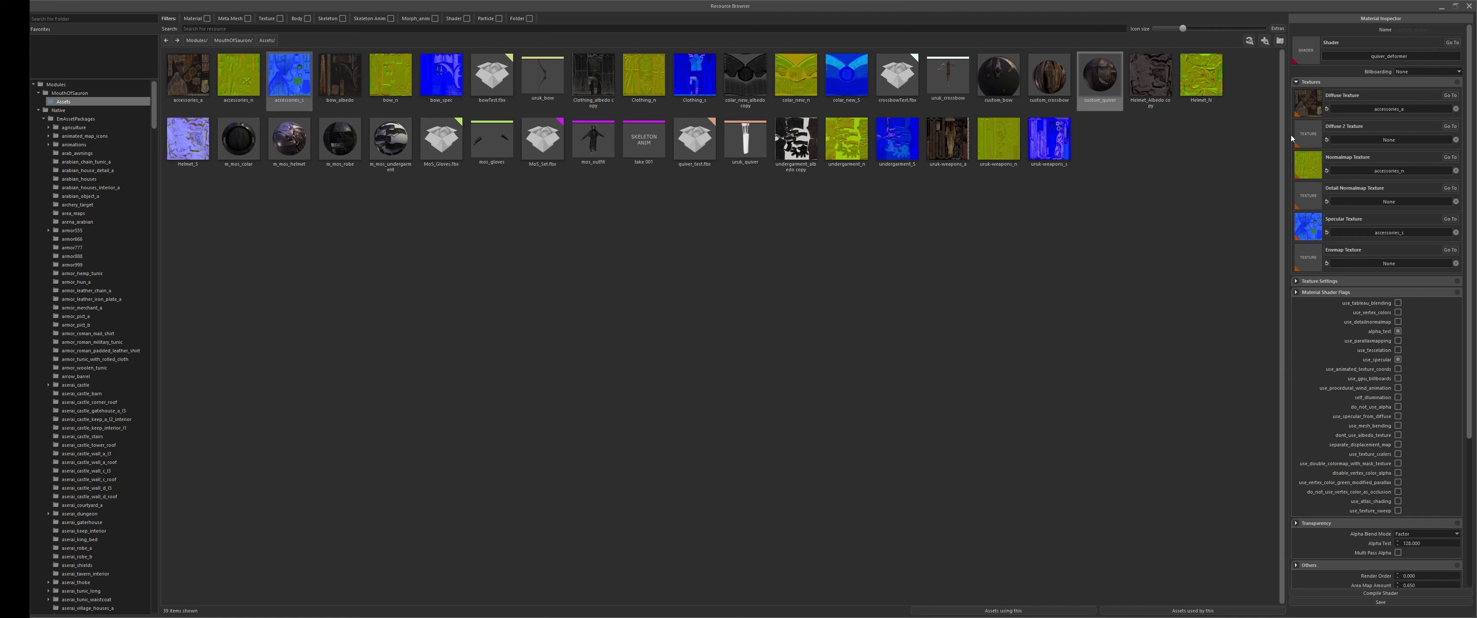
pyautogui.click(1439, 313)
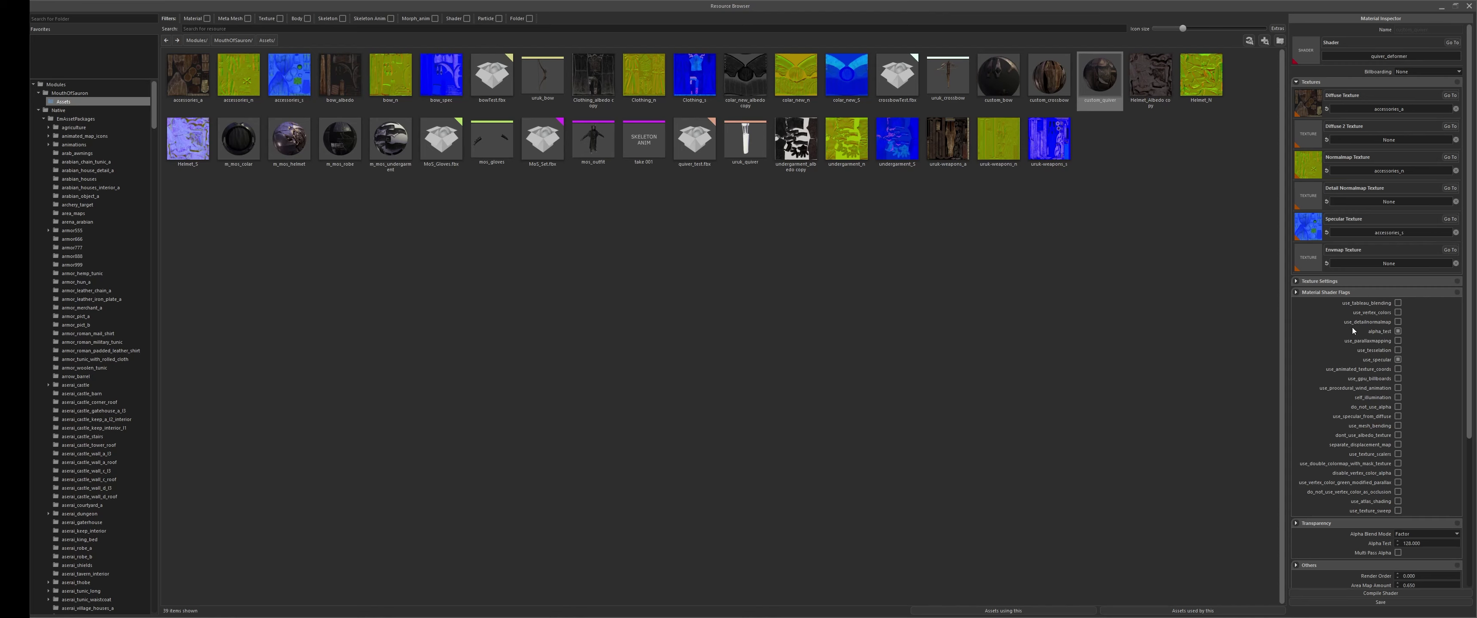
pyautogui.click(1351, 602)
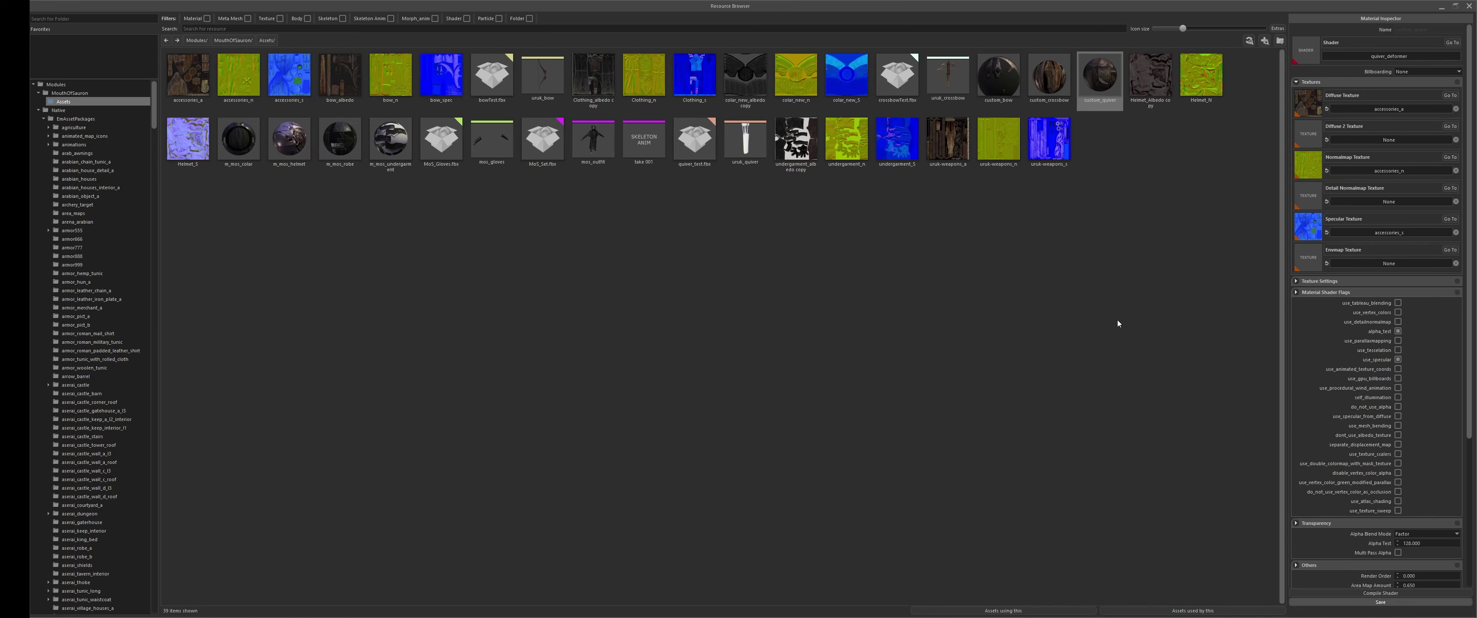
# Duplicate custom_quiver, give the copy uruk-weapons_a, uruk-weapons_n and undergarment_S as diffuse, normal and specular textures, and save it
pyautogui.rightClick(1113, 87)
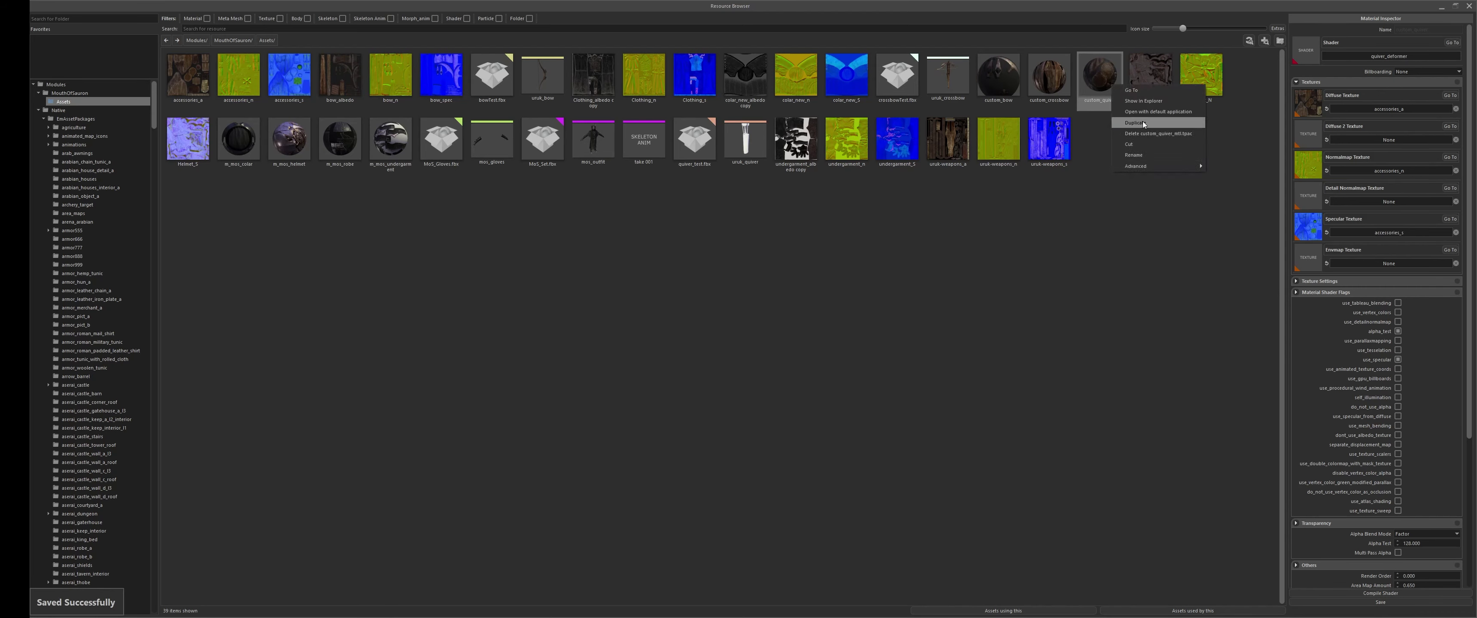
pyautogui.click(1154, 127)
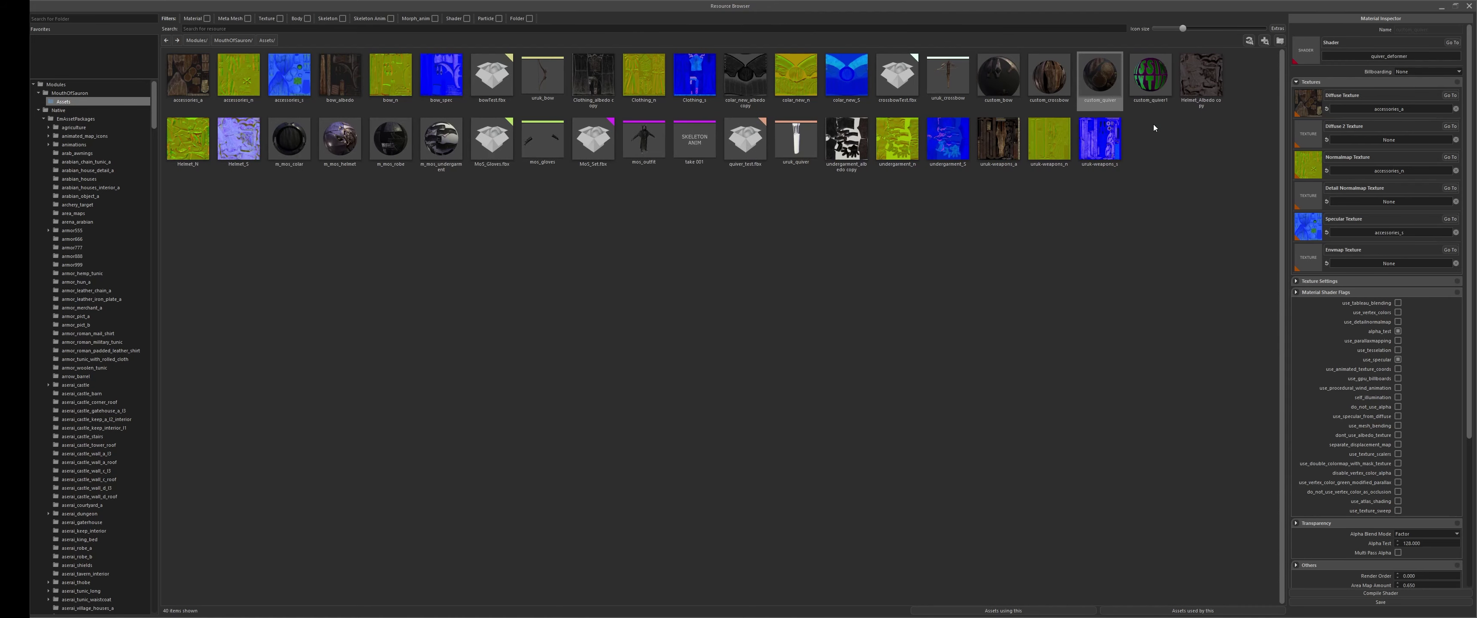
pyautogui.click(1155, 92)
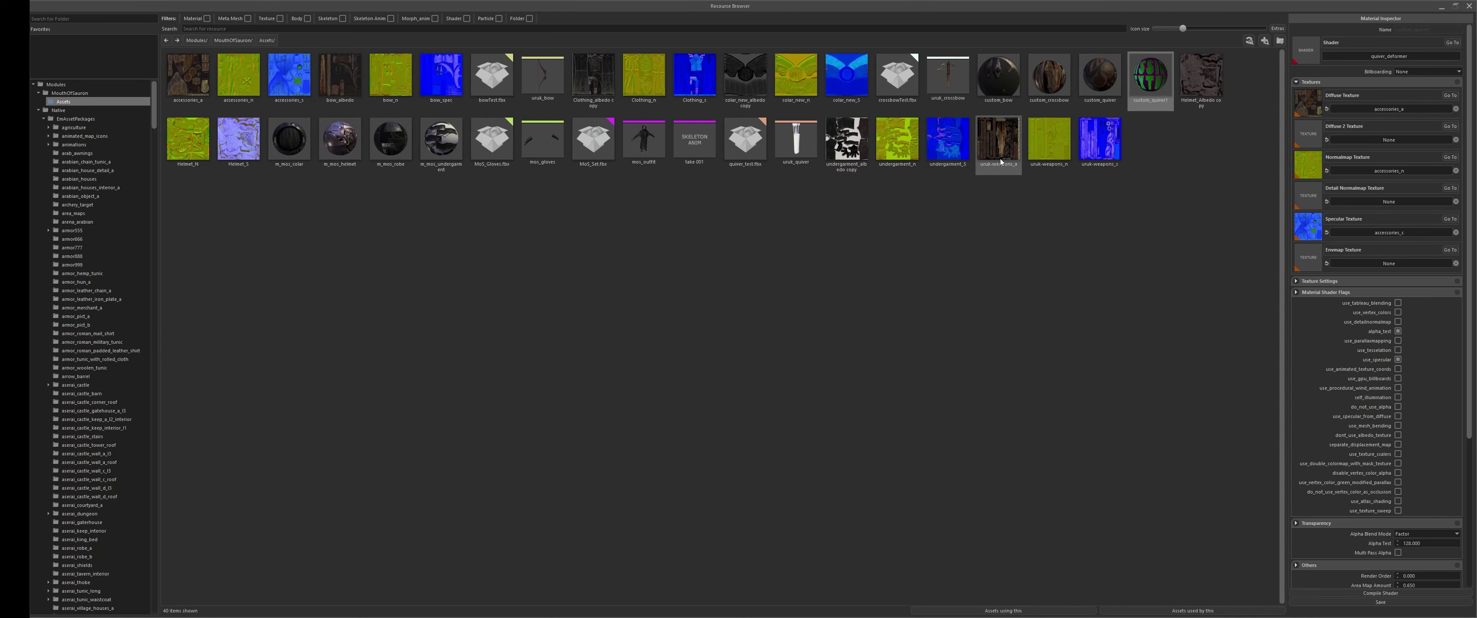
pyautogui.moveTo(1000, 163); pyautogui.dragTo(1318, 107)
pyautogui.moveTo(948, 140); pyautogui.dragTo(1307, 222)
pyautogui.moveTo(1049, 141); pyautogui.dragTo(1306, 171)
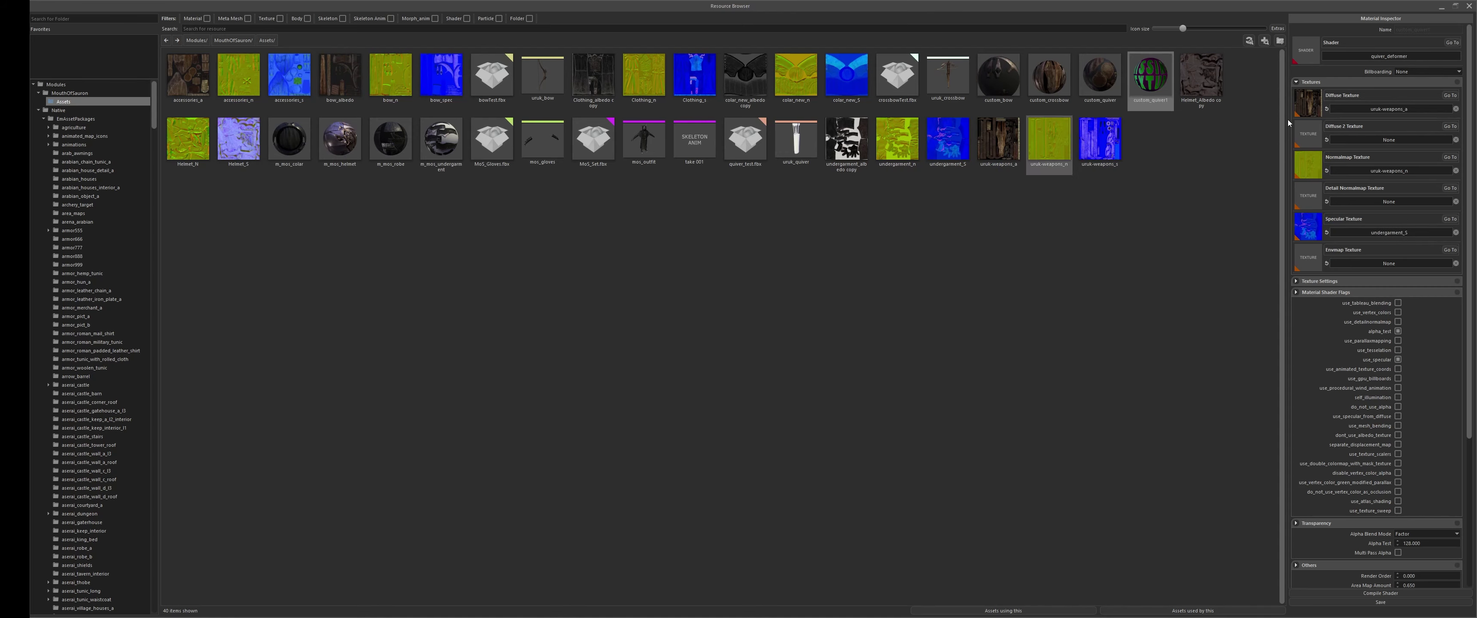
pyautogui.click(985, 183)
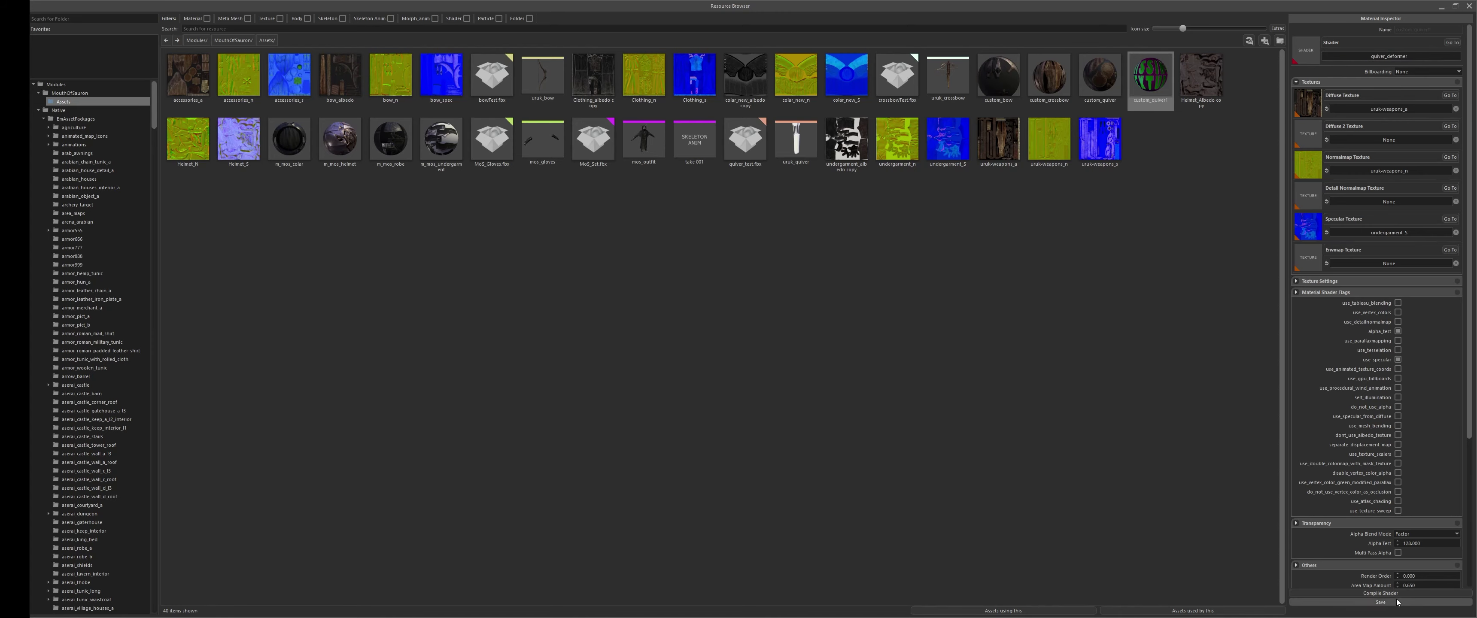
pyautogui.click(1380, 603)
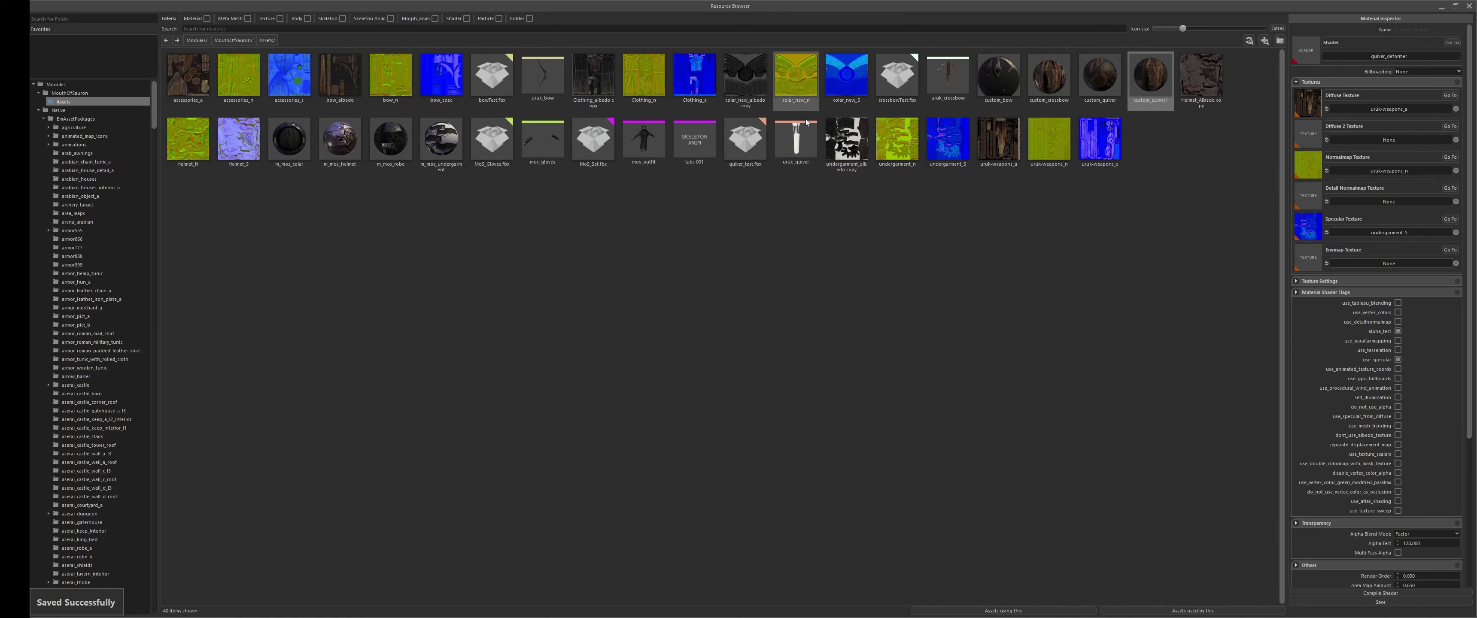
# Assign custom_quiver and custom_quiver1 to the first and second uruk_quiver mesh slots and preview the textured quiver
pyautogui.doubleClick(796, 140)
pyautogui.moveTo(1207, 68); pyautogui.dragTo(1087, 232)
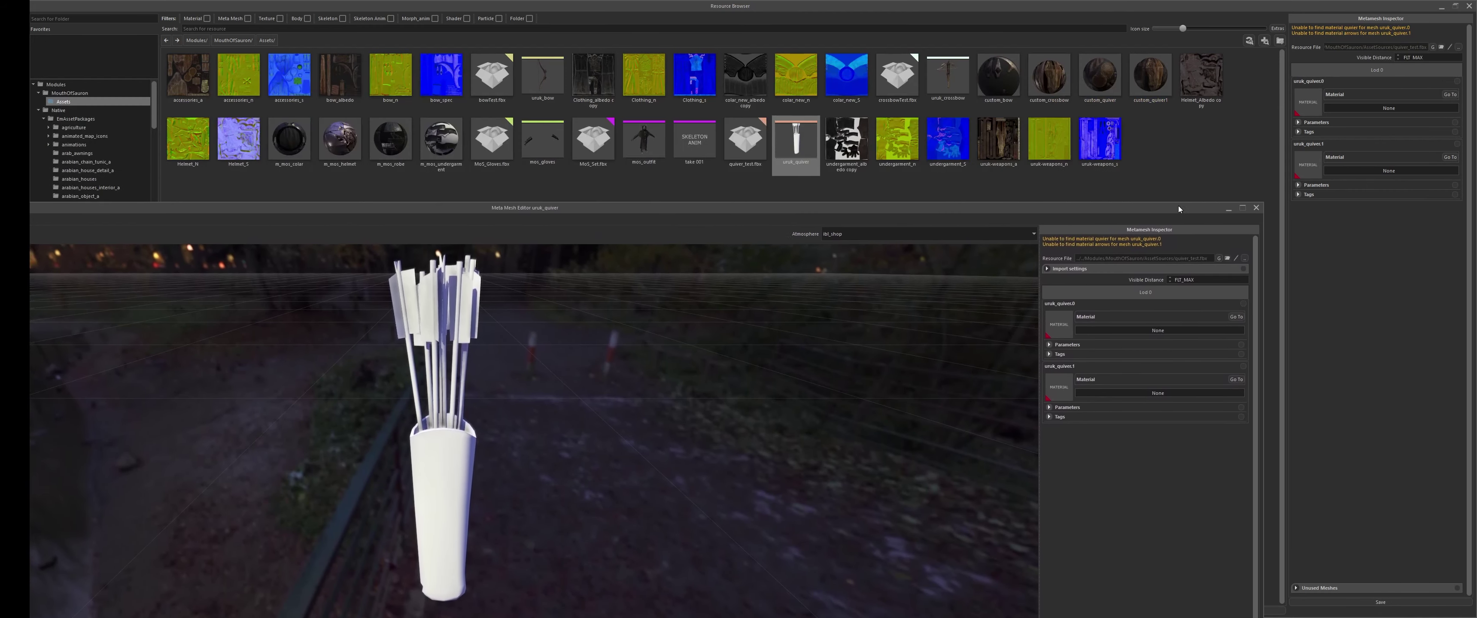
pyautogui.moveTo(1097, 82); pyautogui.dragTo(1306, 106)
pyautogui.moveTo(1149, 84); pyautogui.dragTo(1306, 163)
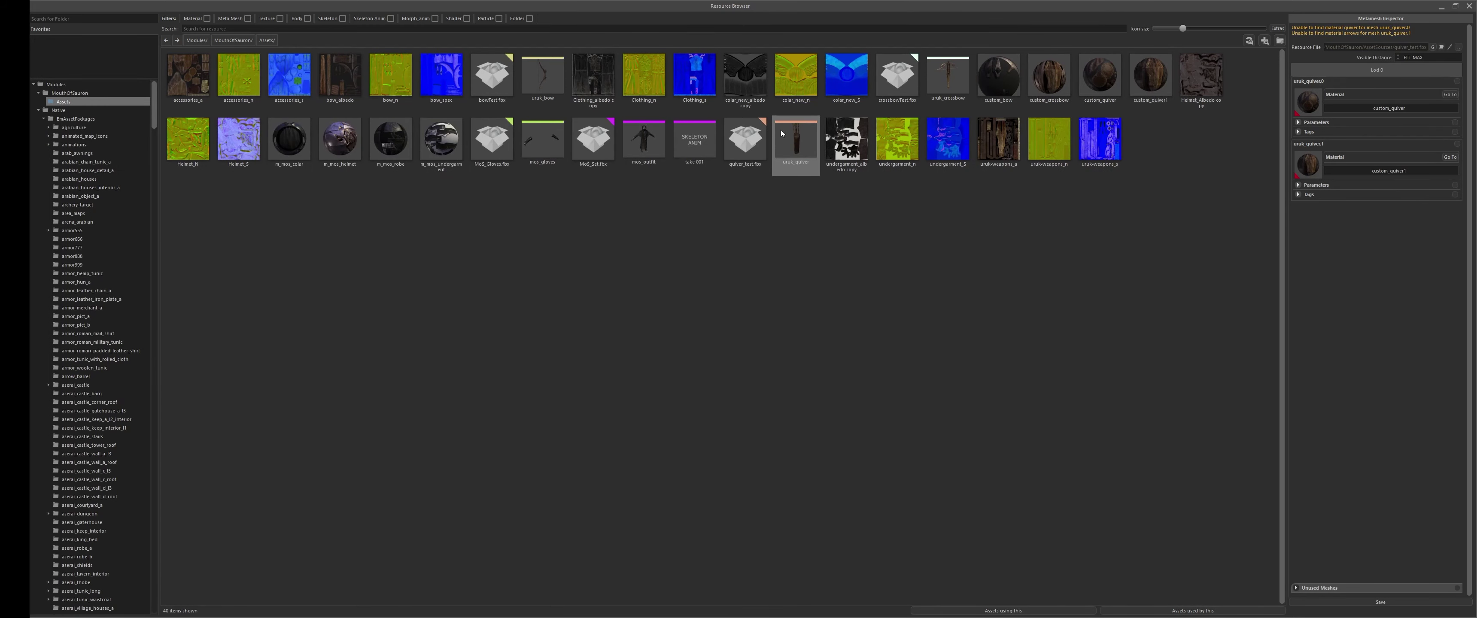
pyautogui.doubleClick(797, 141)
pyautogui.moveTo(693, 299); pyautogui.dragTo(728, 304, button='middle')
pyautogui.moveTo(639, 312); pyautogui.dragTo(656, 322, button='middle')
pyautogui.click(1443, 124)
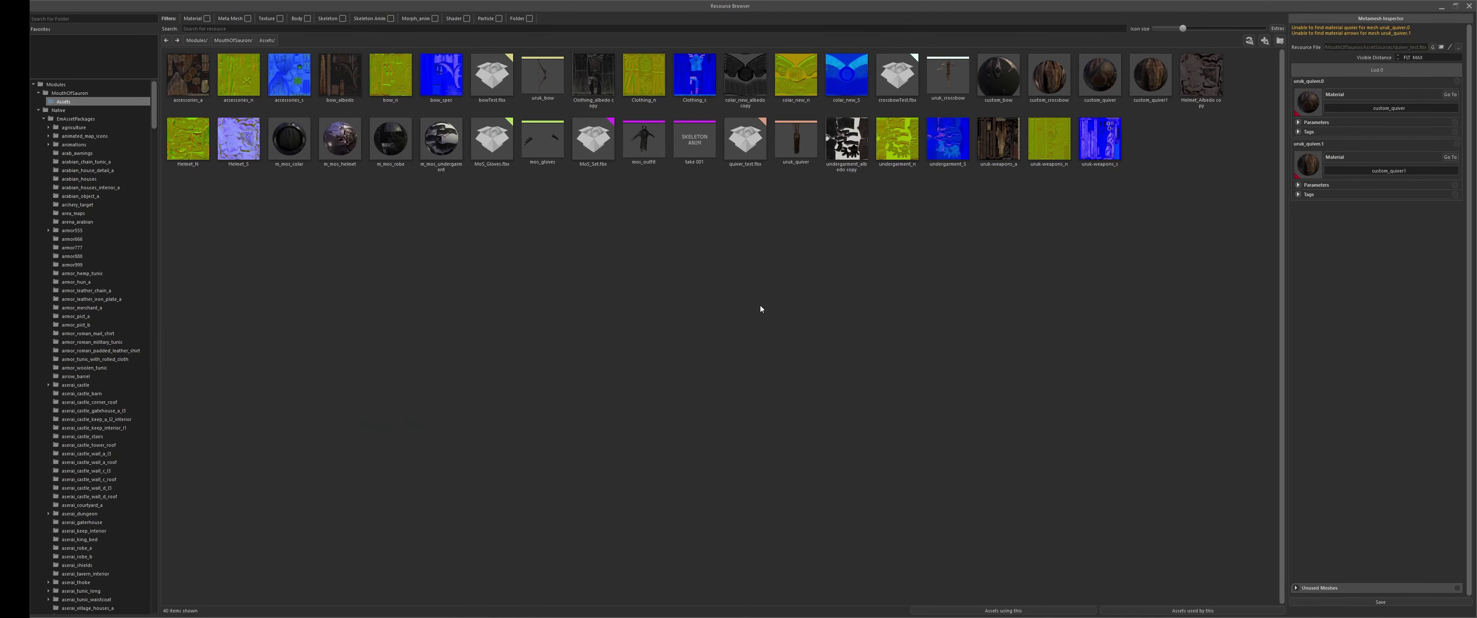
# Import arrow_test.fbx into the Assets folder
pyautogui.click(828, 276)
pyautogui.click(656, 254)
pyautogui.doubleClick(781, 218)
pyautogui.click(811, 387)
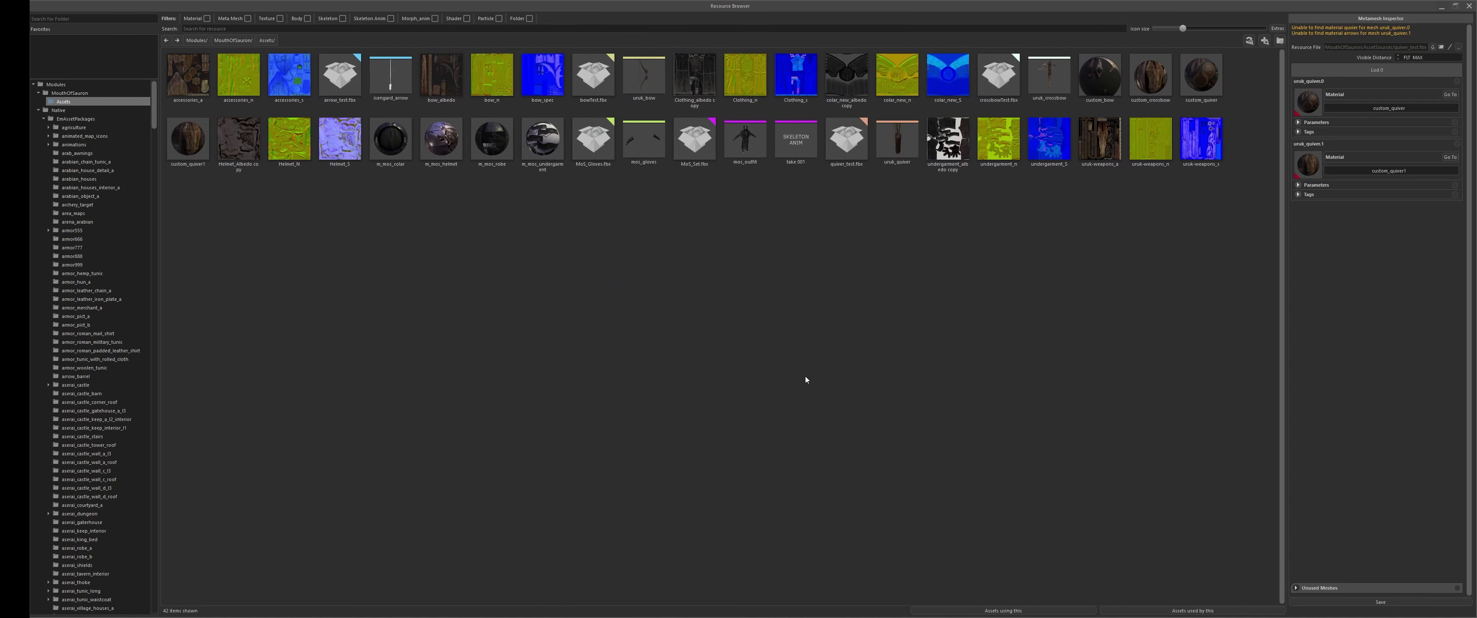
# Assign custom_quiver1 to the isengard_arrow mesh, save it and preview the textured arrow
pyautogui.click(392, 80)
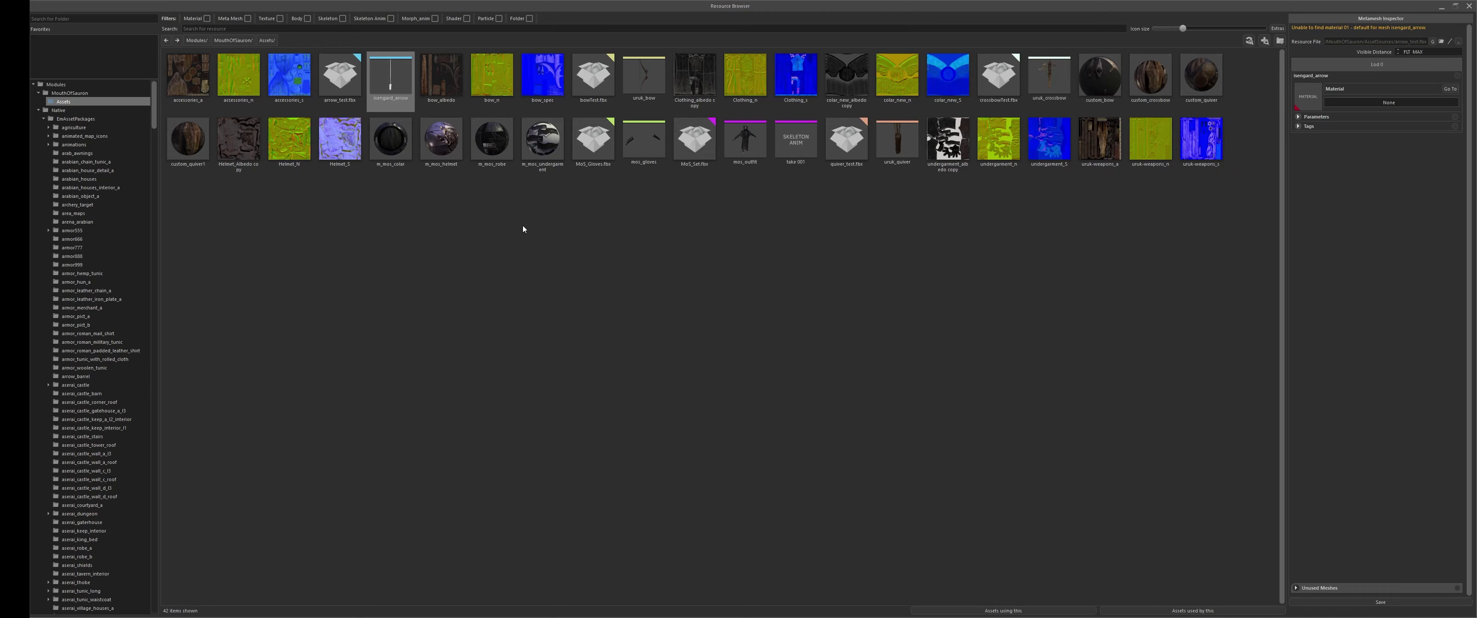
pyautogui.moveTo(188, 141); pyautogui.dragTo(1319, 94)
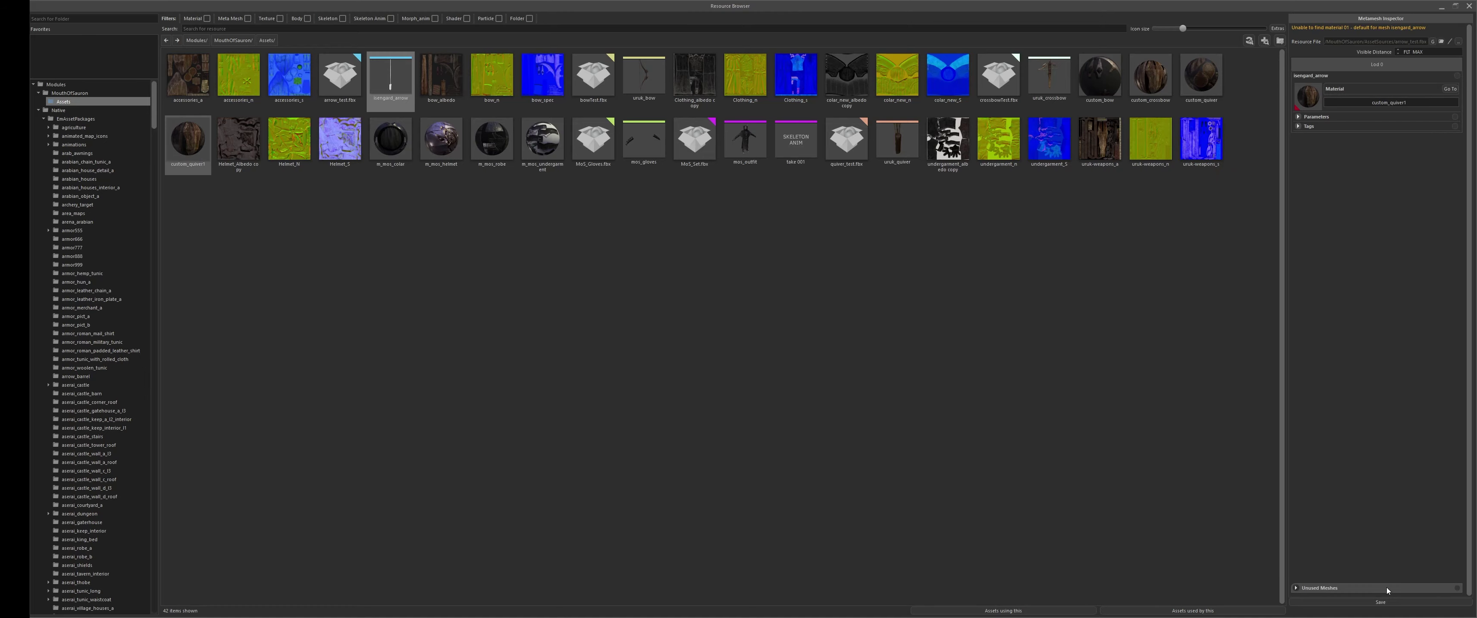
pyautogui.click(1380, 602)
pyautogui.doubleClick(379, 86)
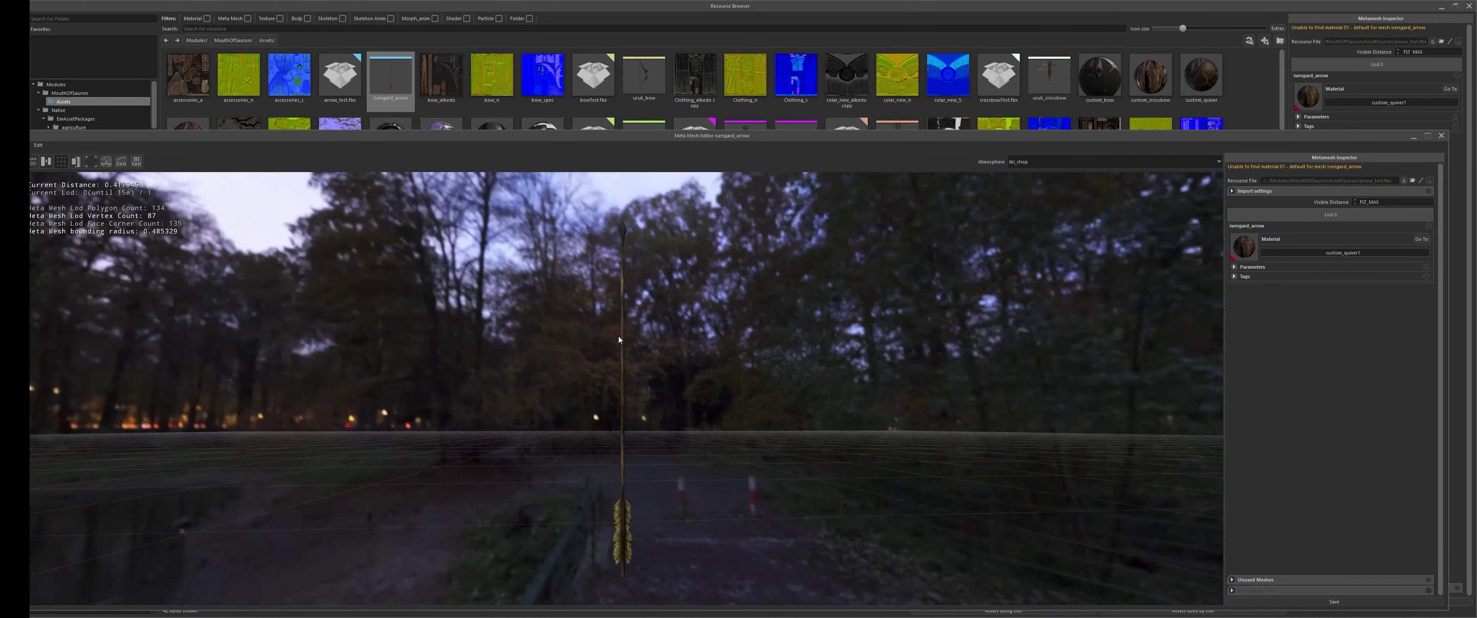
pyautogui.click(1441, 137)
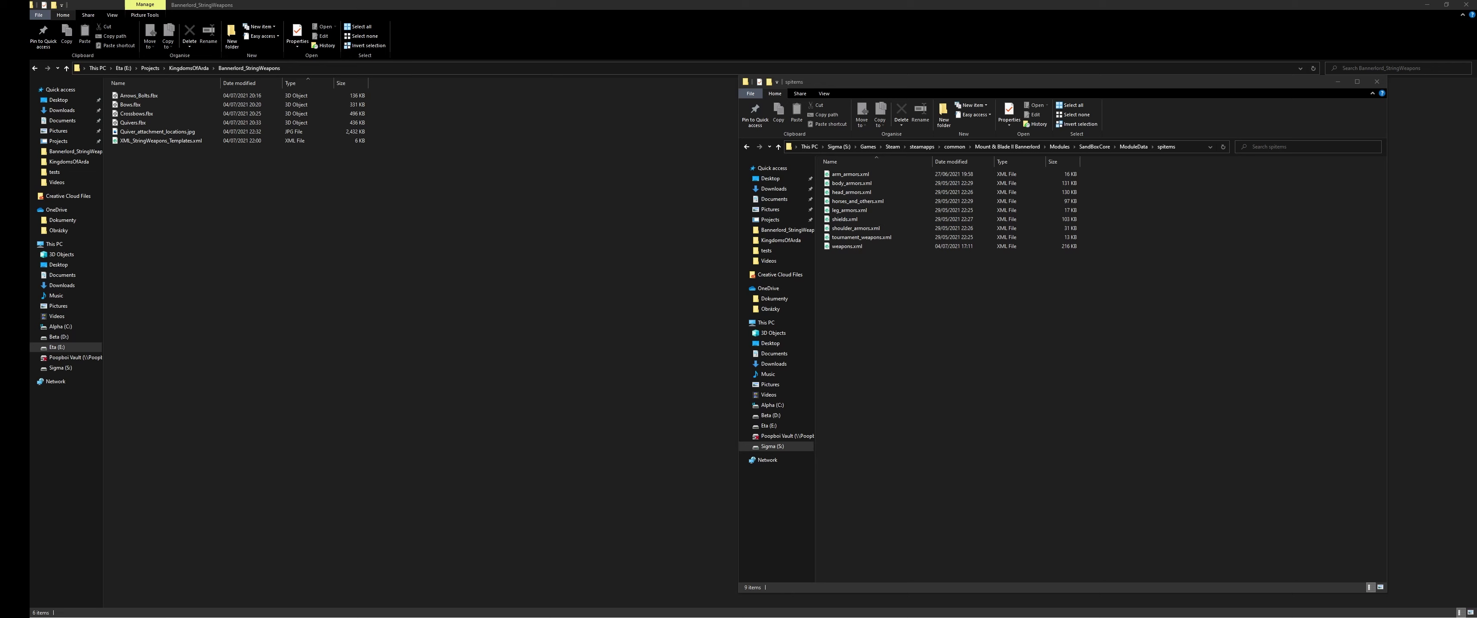
# Open SandBoxCore's weapons.xml from File Explorer in Atom, look over the item entries near its end, and close it
pyautogui.click(910, 294)
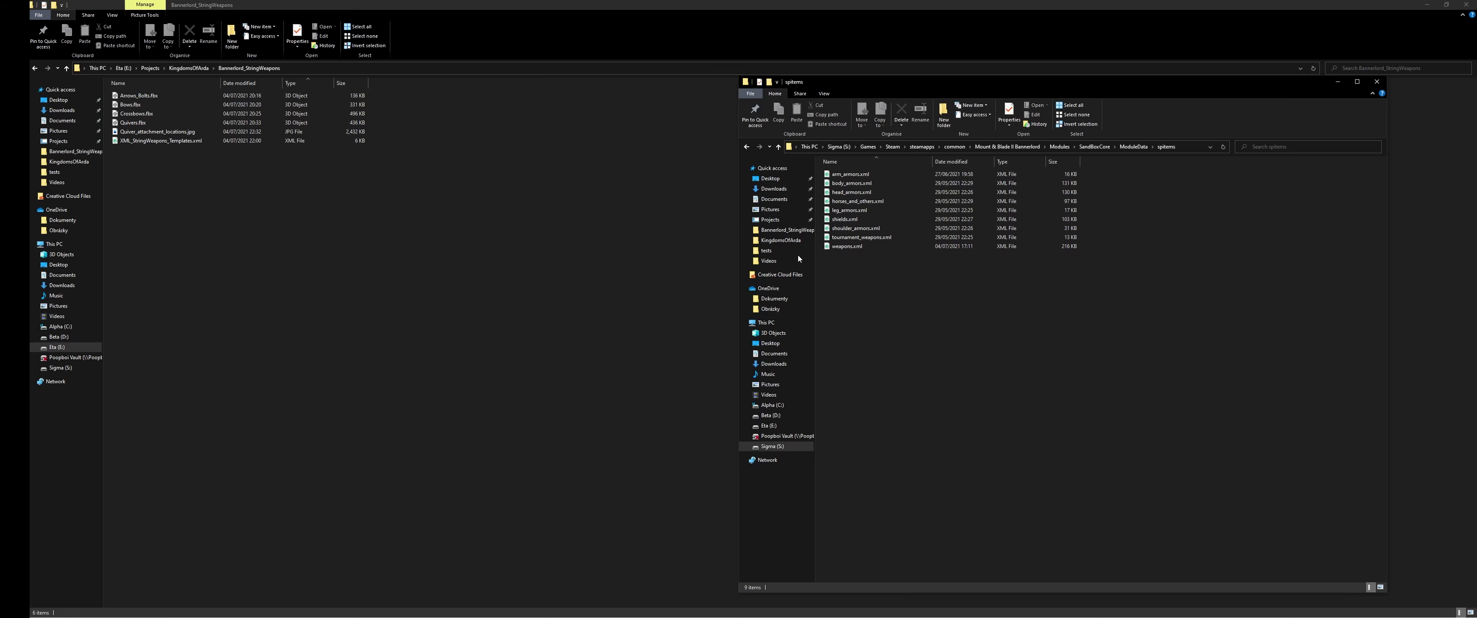
pyautogui.click(850, 247)
pyautogui.doubleClick(849, 247)
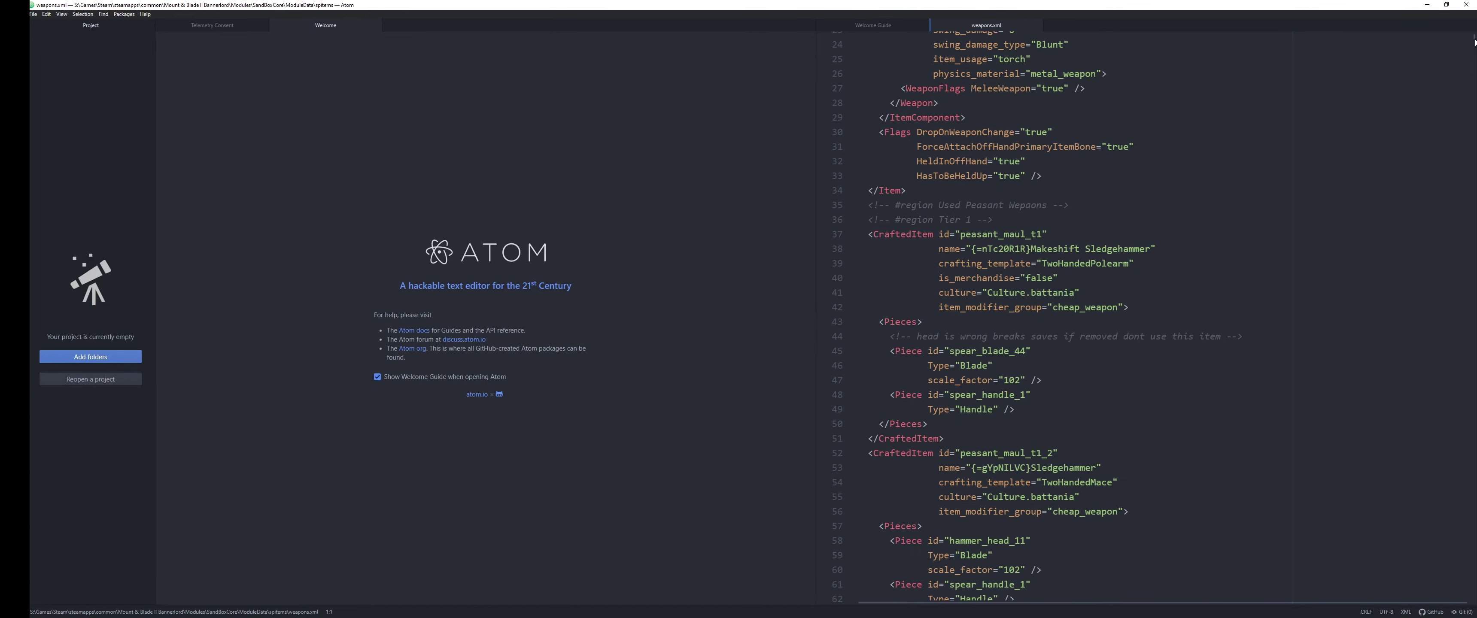
pyautogui.moveTo(1476, 42); pyautogui.dragTo(1431, 612)
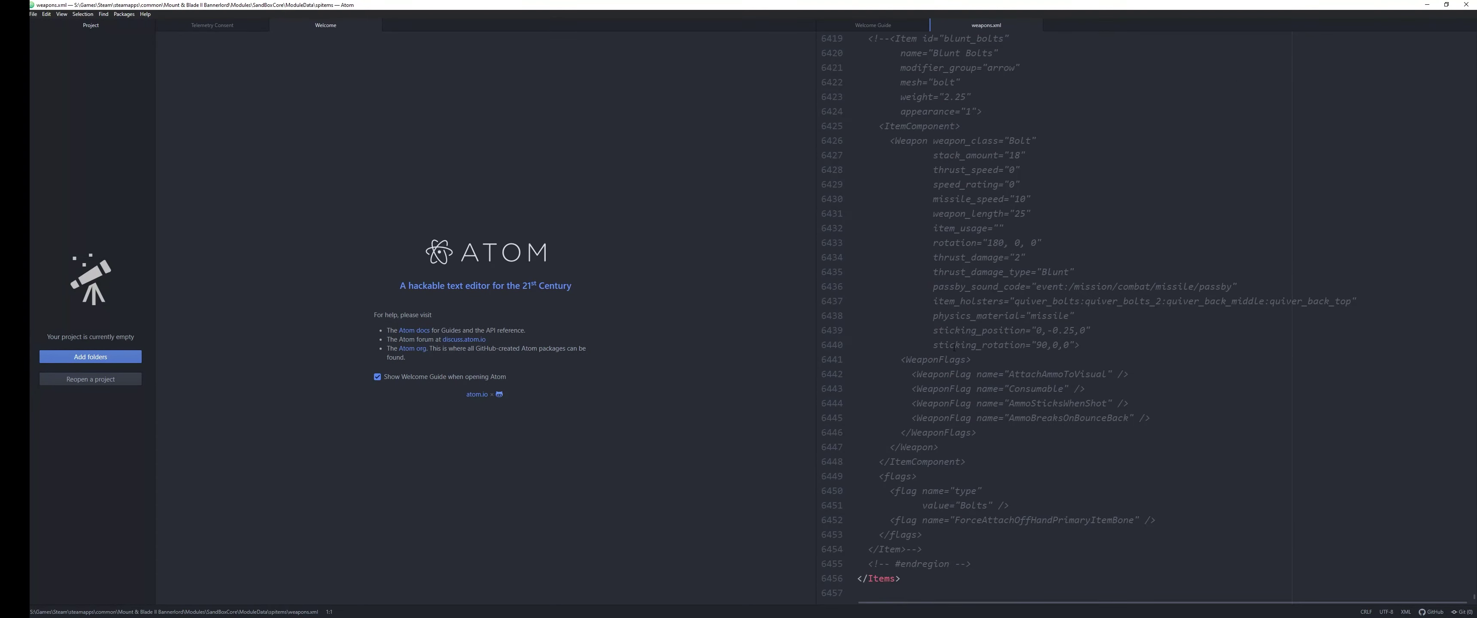
pyautogui.scroll(10, 967, 308)
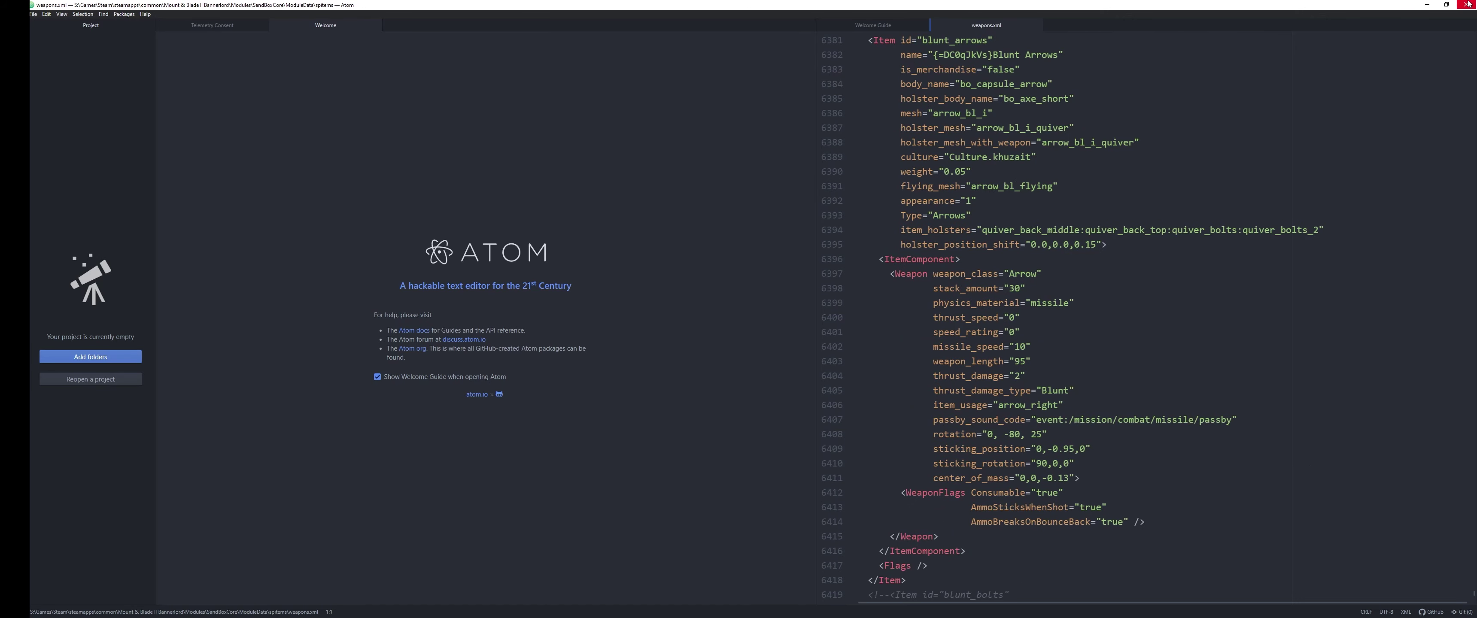
pyautogui.click(1036, 22)
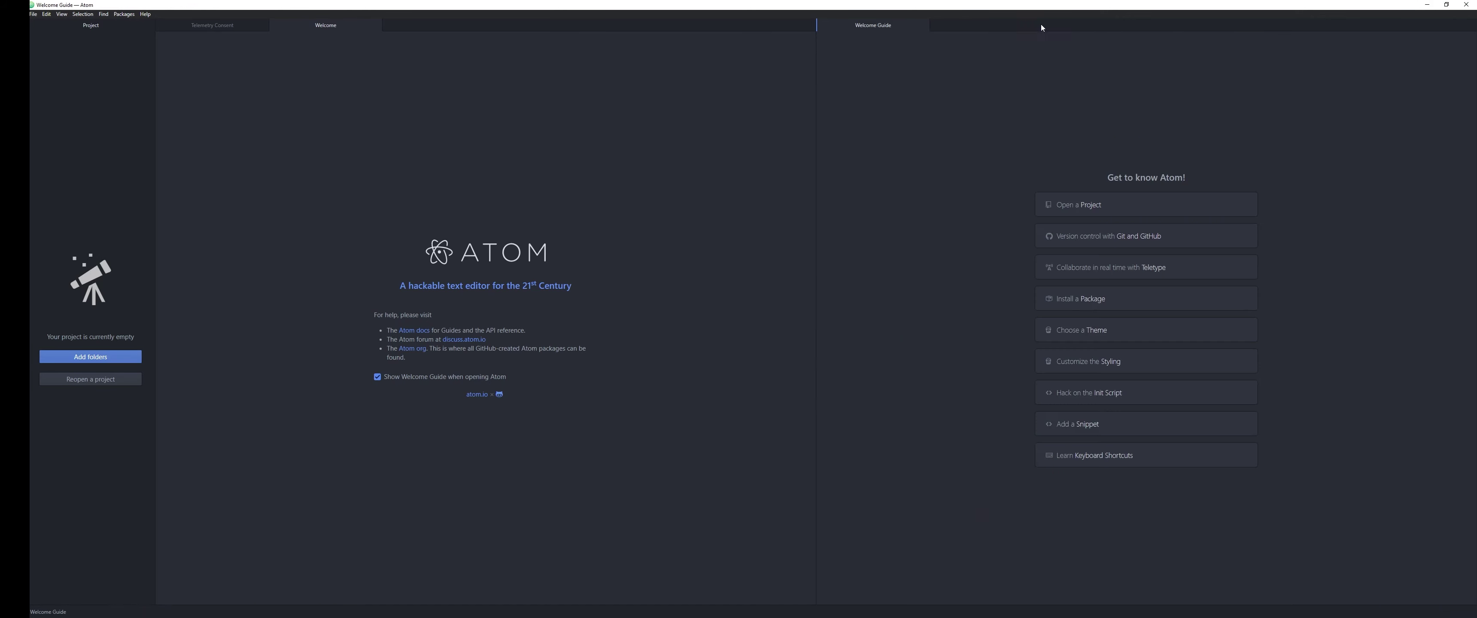
# Open XML_StringWeapons_Templates.xml from the Bannerlord_StringWeapons folder in Atom and skim the custom bow template
pyautogui.click(1426, 5)
pyautogui.doubleClick(170, 141)
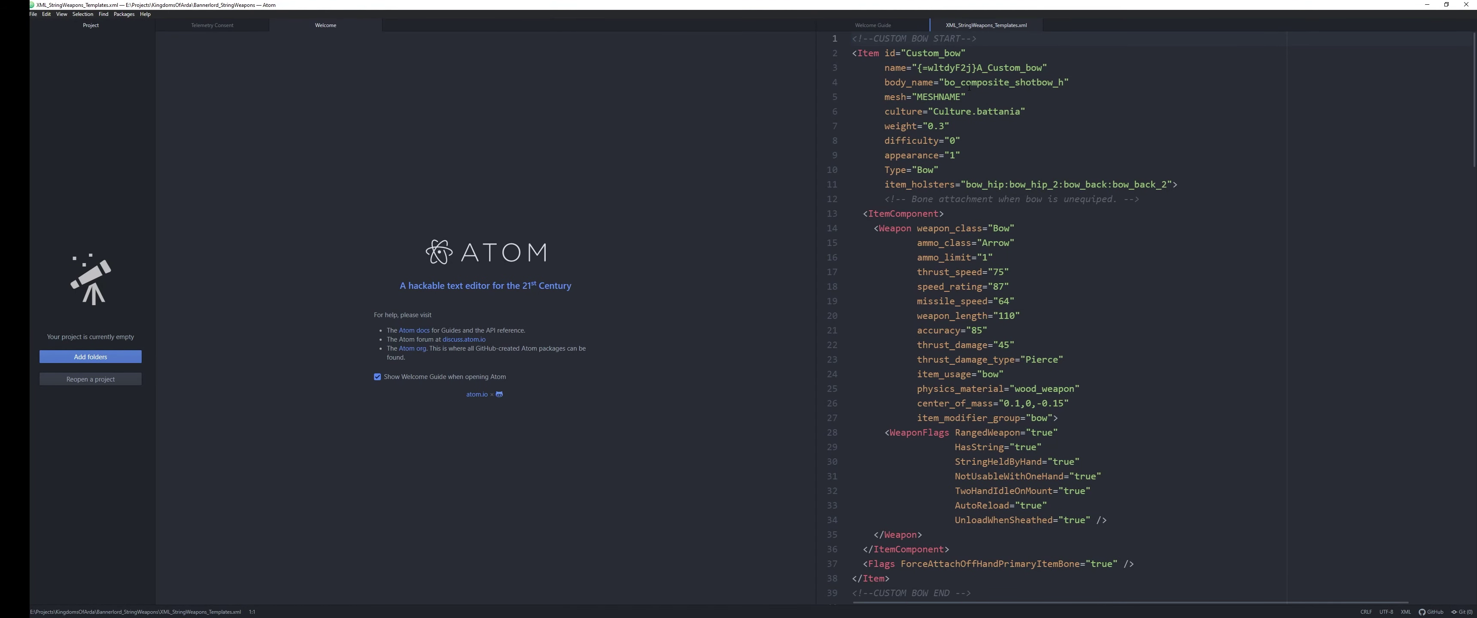
pyautogui.scroll(-5, 1043, 379)
pyautogui.scroll(5, 1043, 380)
# Examine the id, name, body_name and mesh attributes of the Custom_bow item
pyautogui.moveTo(907, 54); pyautogui.dragTo(982, 68)
pyautogui.click(972, 83)
pyautogui.click(1009, 84)
pyautogui.moveTo(1066, 83); pyautogui.dragTo(961, 97)
pyautogui.click(944, 83)
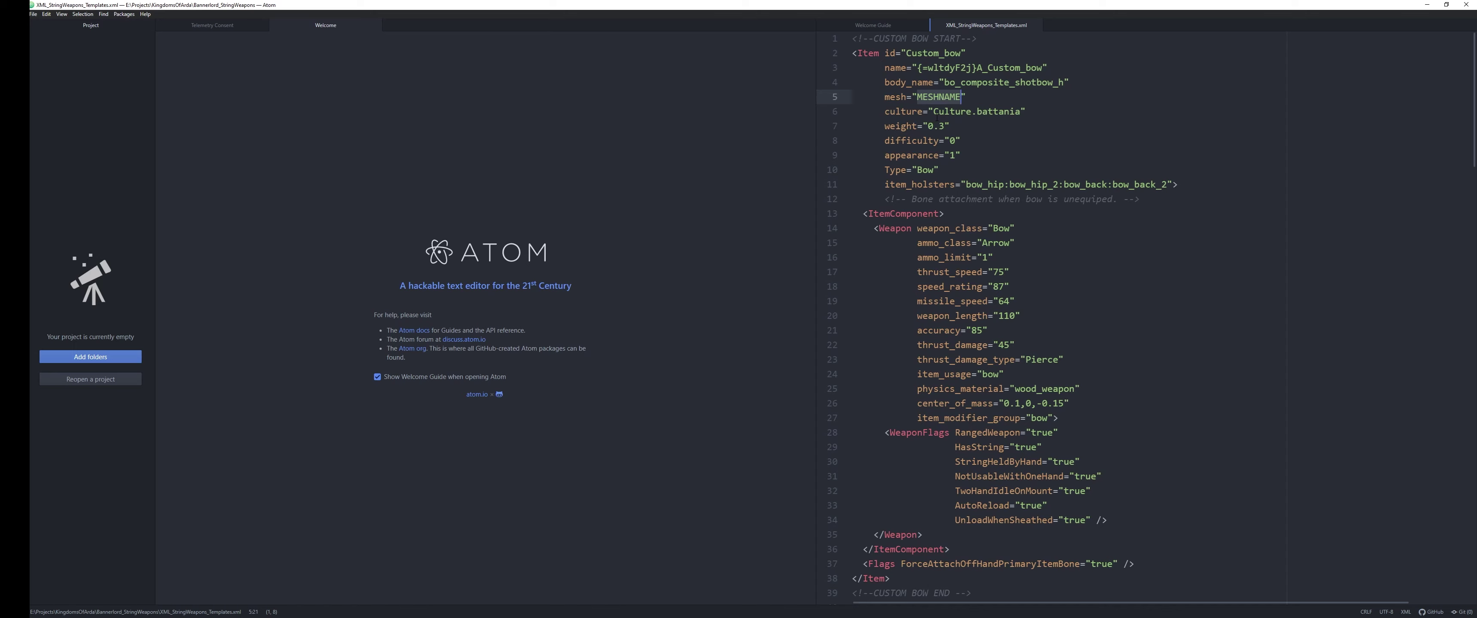
# Delete the bone attachment comment below the Custom_bow item_holsters line and undo the deletion
pyautogui.moveTo(888, 186); pyautogui.dragTo(1043, 183)
pyautogui.moveTo(905, 187); pyautogui.dragTo(1165, 199)
pyautogui.press('BackSpace')
pyautogui.hotkey('ctrl', 'z')
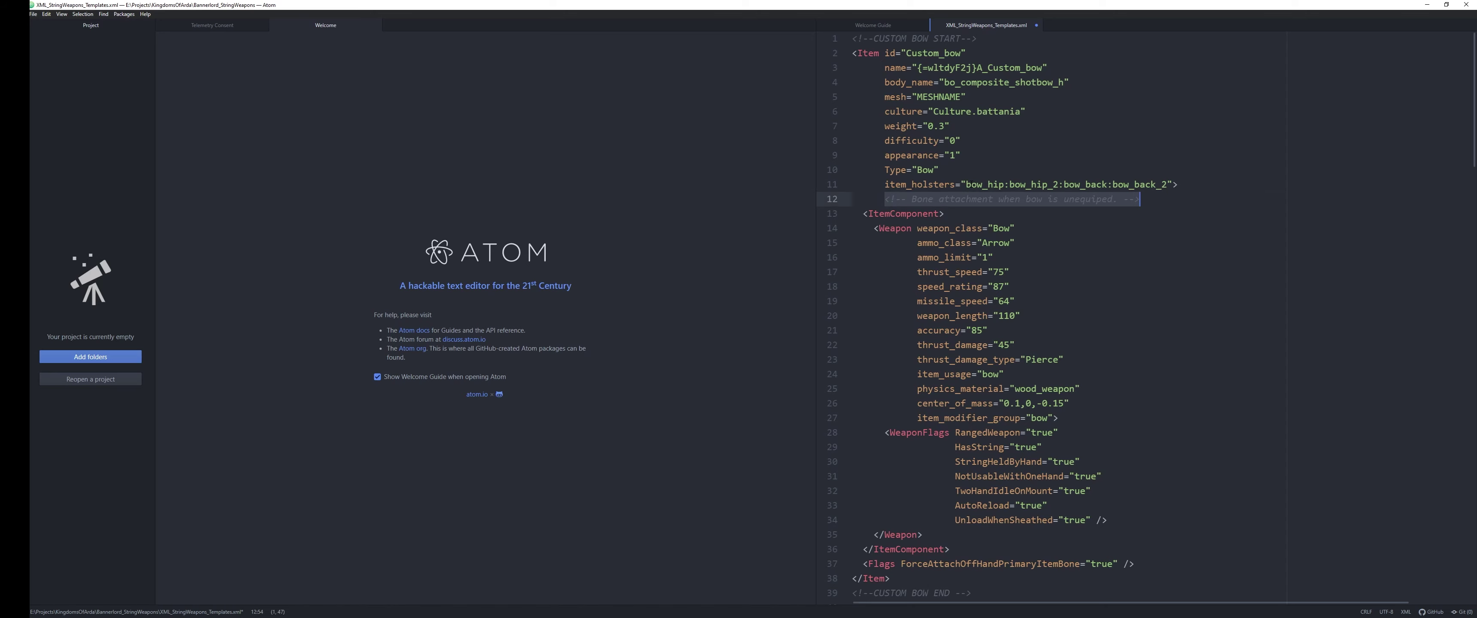
# Examine the hip and back holster names listed in the Custom_bow item_holsters attribute
pyautogui.click(967, 185)
pyautogui.moveTo(967, 185); pyautogui.dragTo(1167, 183)
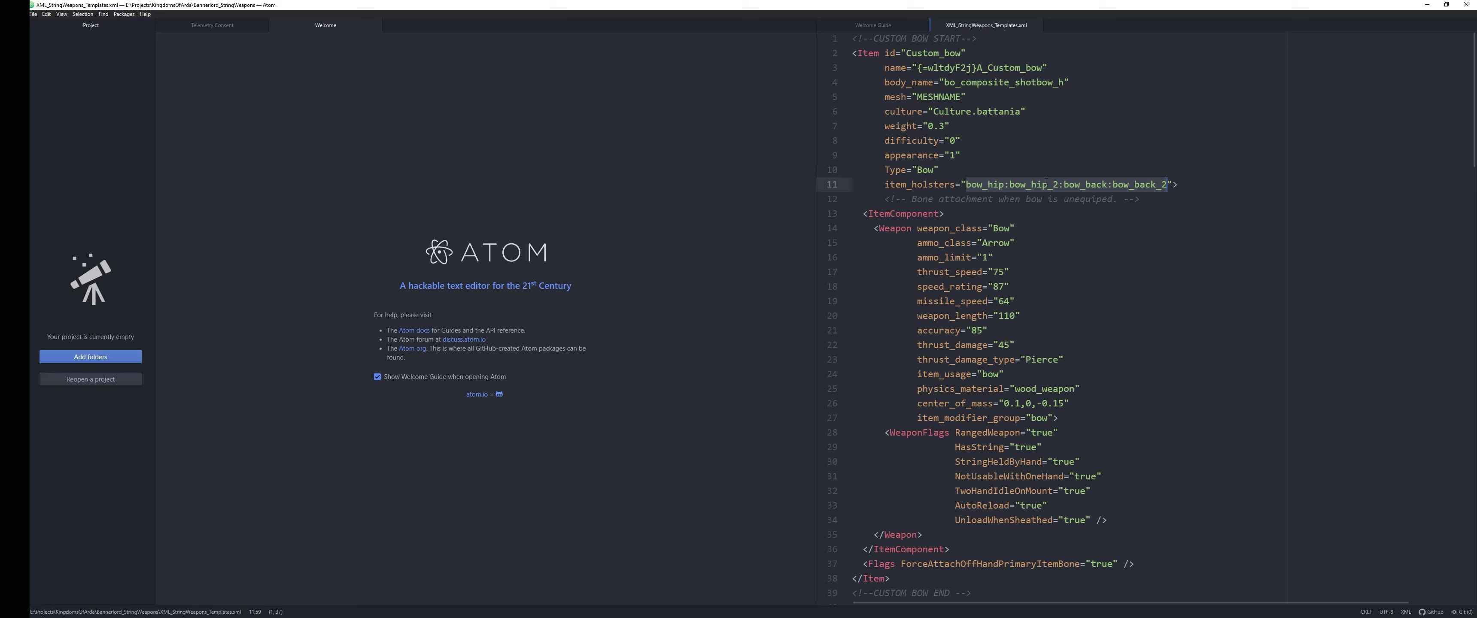
pyautogui.click(973, 182)
pyautogui.doubleClick(1021, 181)
pyautogui.click(1064, 185)
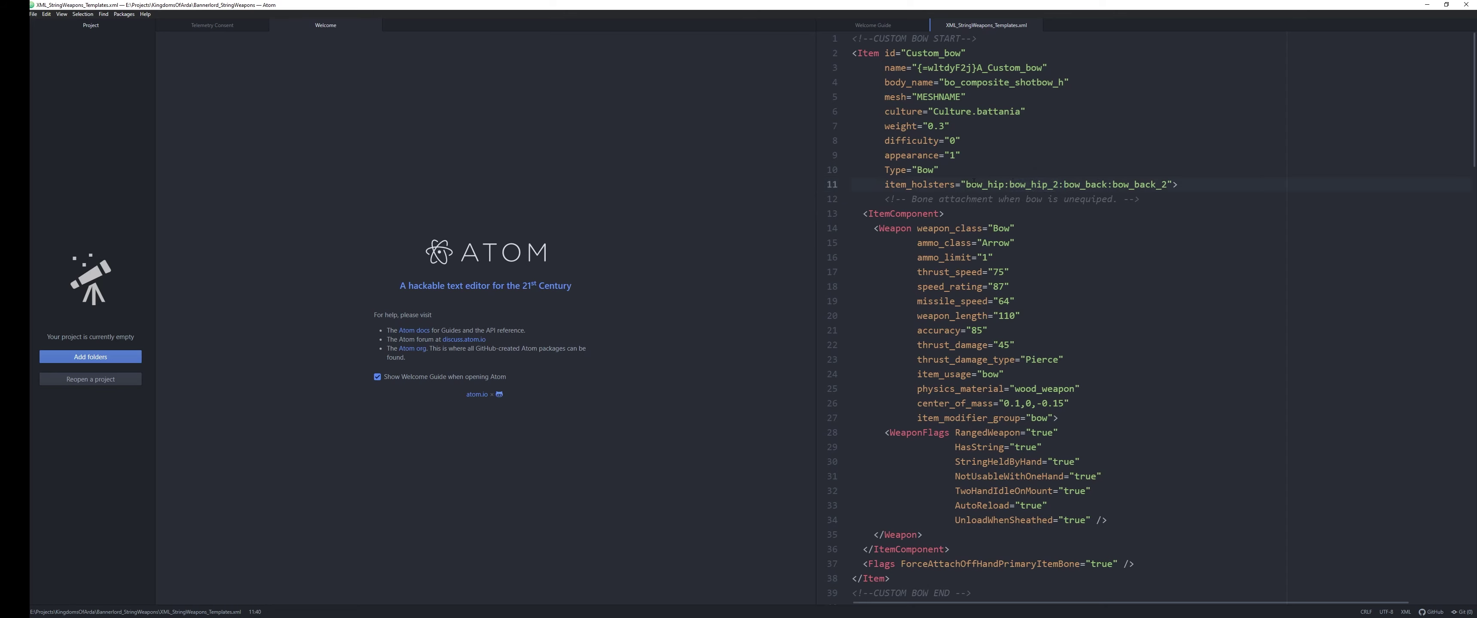
pyautogui.moveTo(967, 185); pyautogui.dragTo(1005, 185)
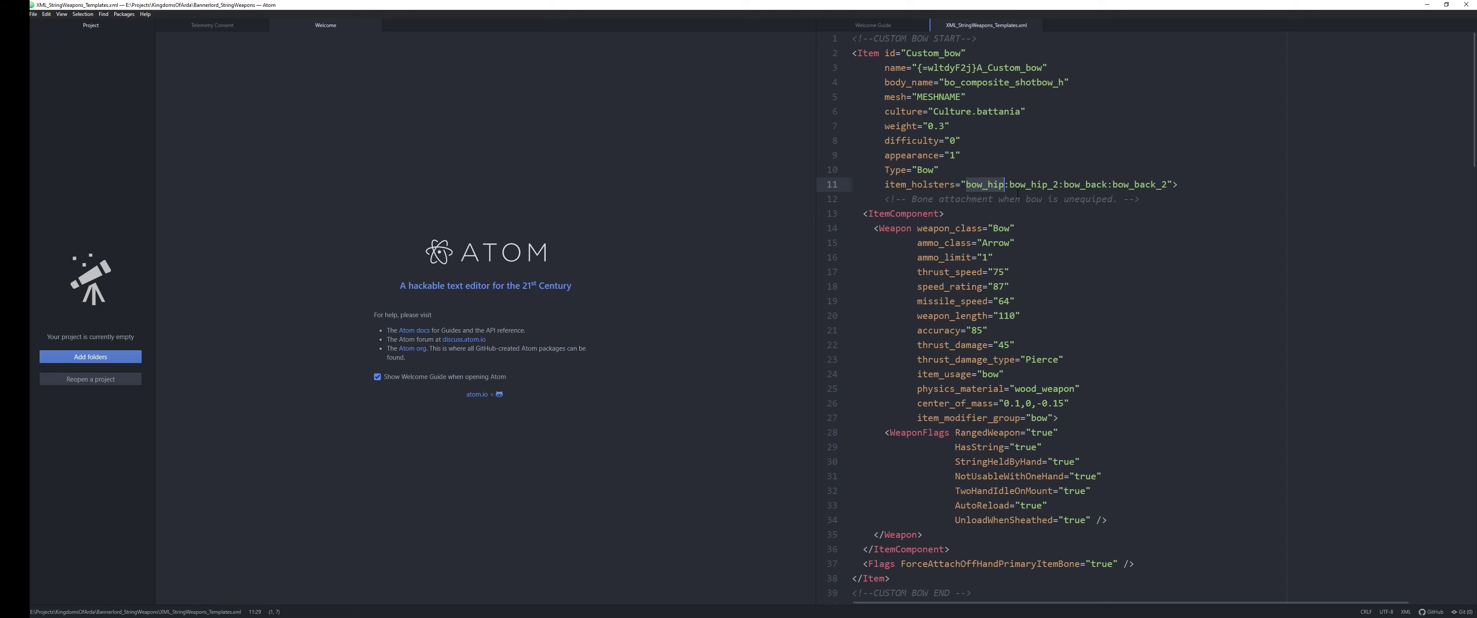
pyautogui.moveTo(1009, 184); pyautogui.dragTo(1170, 184)
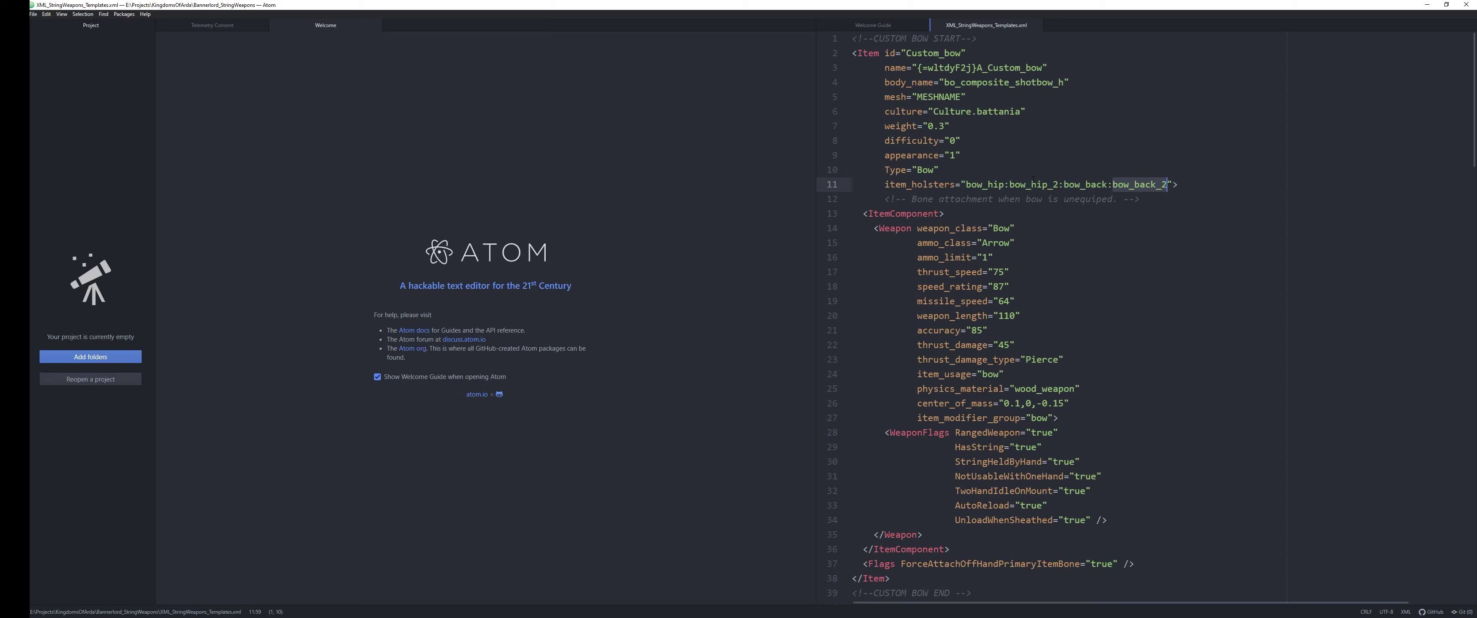
# Review the bow_hip and bow_back entries in the Custom_bow item_holsters value and their order
pyautogui.moveTo(967, 185); pyautogui.dragTo(1004, 185)
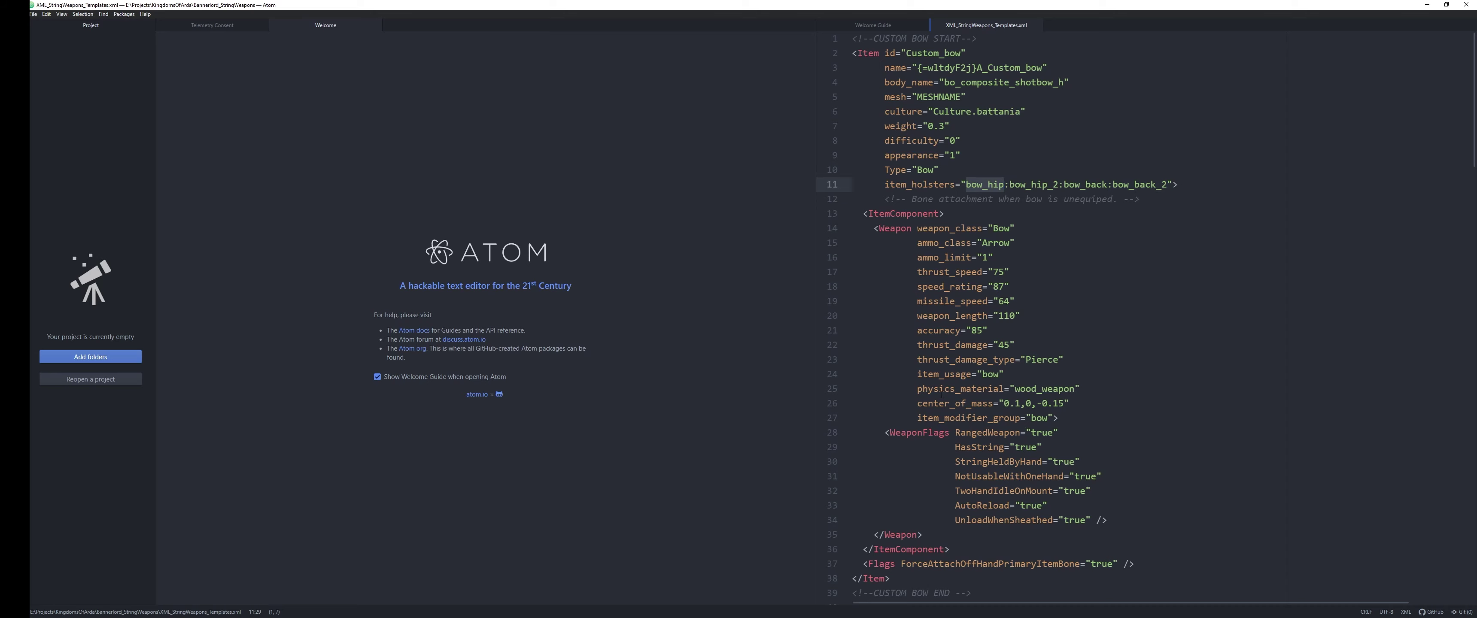
pyautogui.click(971, 187)
pyautogui.moveTo(1071, 184); pyautogui.dragTo(1123, 185)
pyautogui.click(1122, 185)
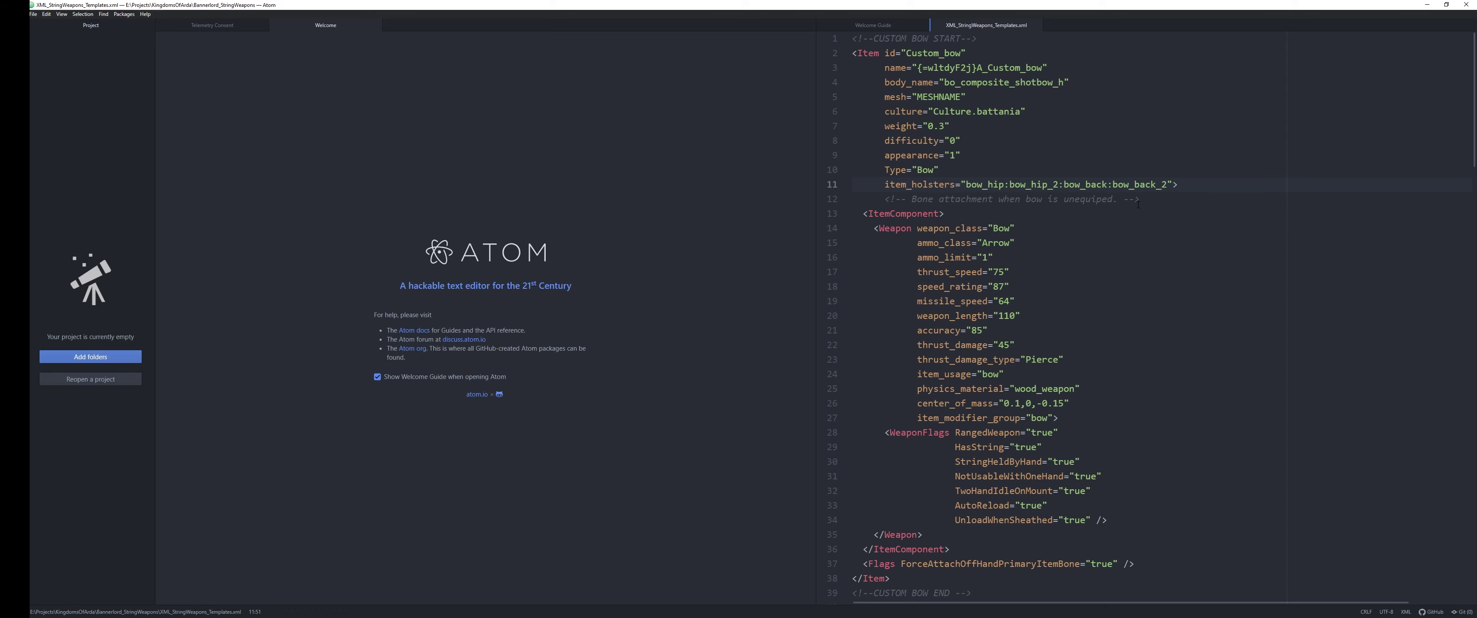
pyautogui.moveTo(1168, 185); pyautogui.dragTo(969, 184)
pyautogui.click(989, 211)
# Skim past the bow template to the custom_Crossbow item and examine its name and mesh attributes
pyautogui.scroll(-5, 1010, 217)
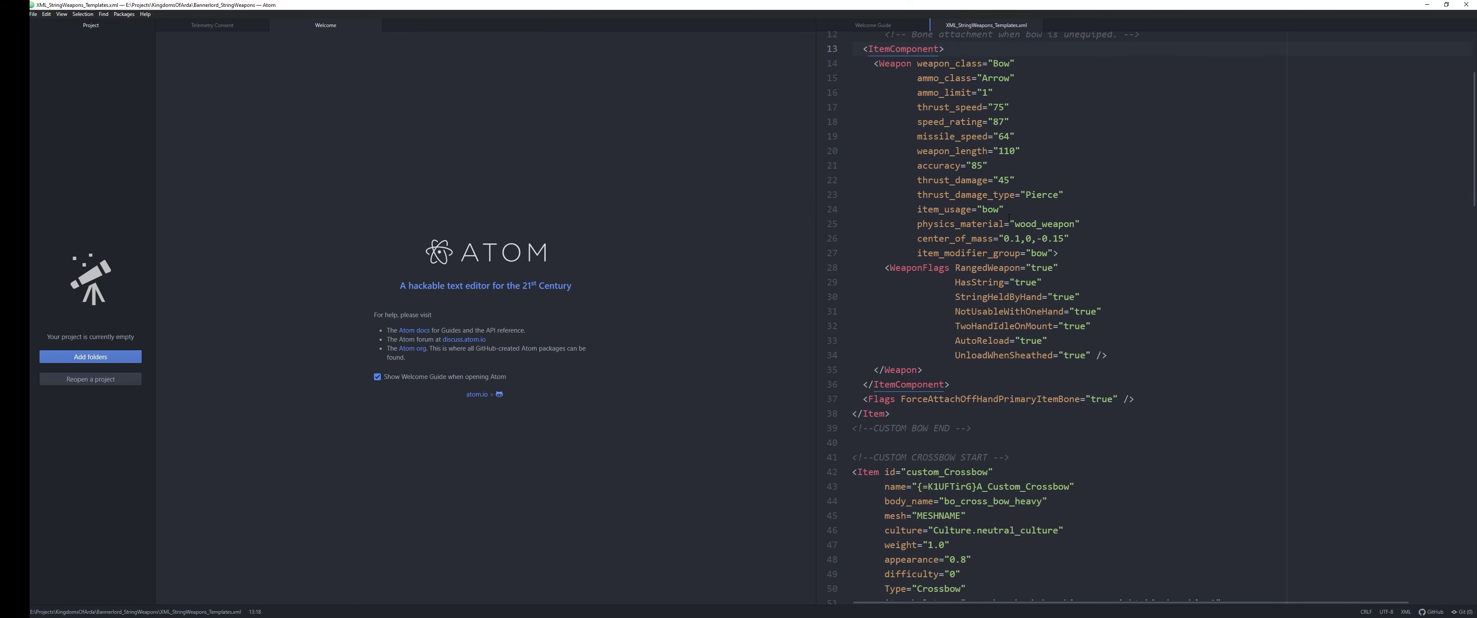
pyautogui.scroll(-2, 1007, 219)
pyautogui.scroll(-2, 934, 156)
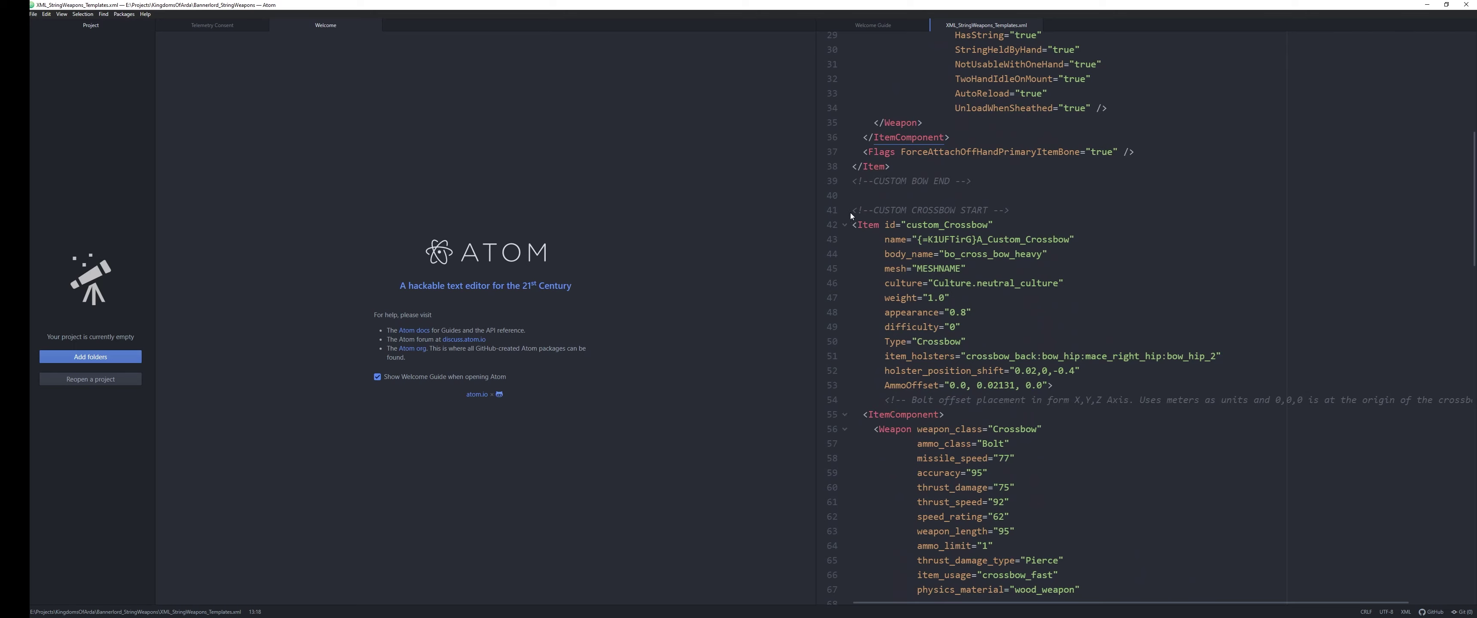
pyautogui.click(1038, 208)
pyautogui.moveTo(977, 239); pyautogui.dragTo(1070, 239)
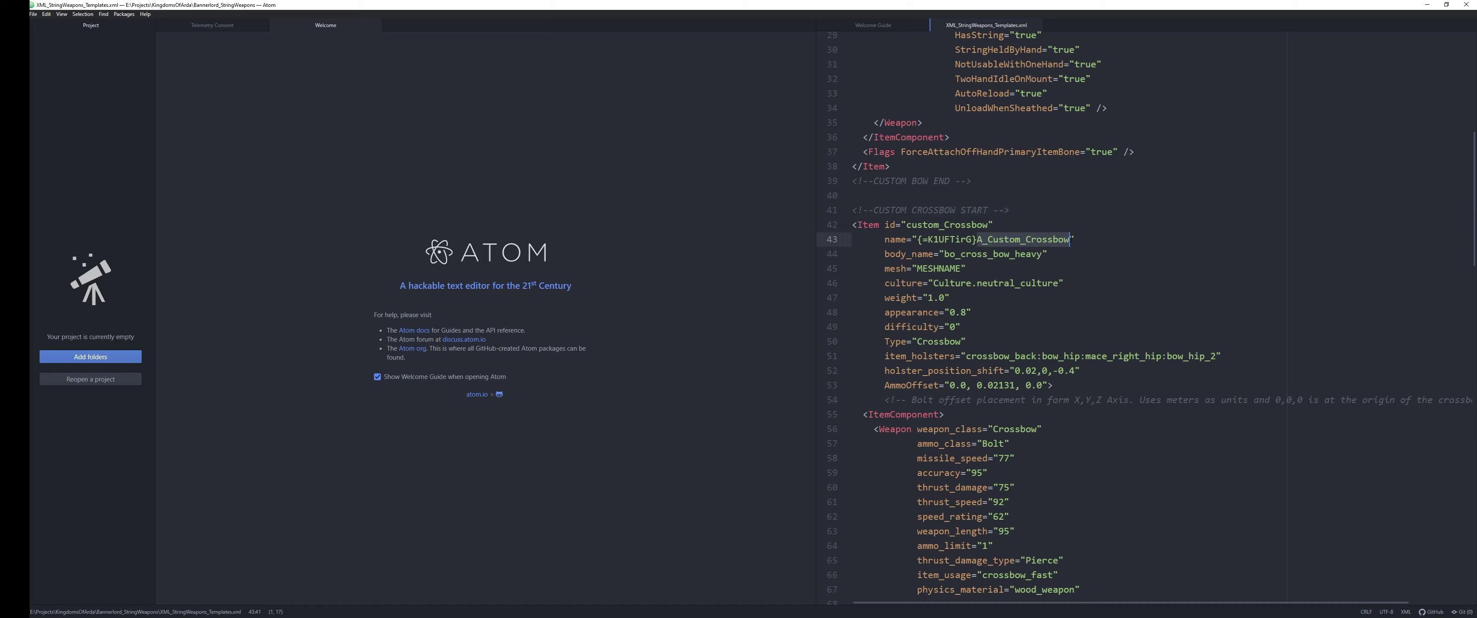
pyautogui.doubleClick(920, 268)
pyautogui.click(920, 268)
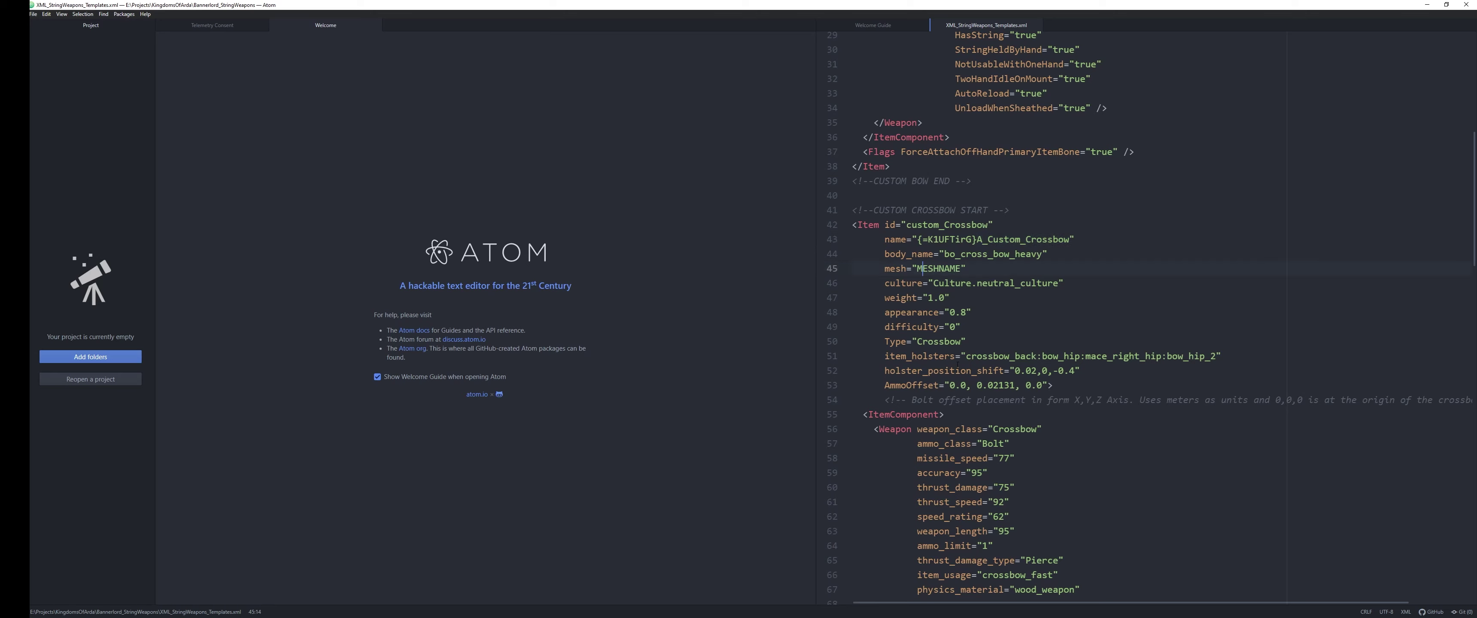
# Examine the item_holsters list and the holster_position_shift values of the custom_Crossbow item
pyautogui.moveTo(881, 356); pyautogui.dragTo(1217, 358)
pyautogui.moveTo(884, 371); pyautogui.dragTo(1076, 371)
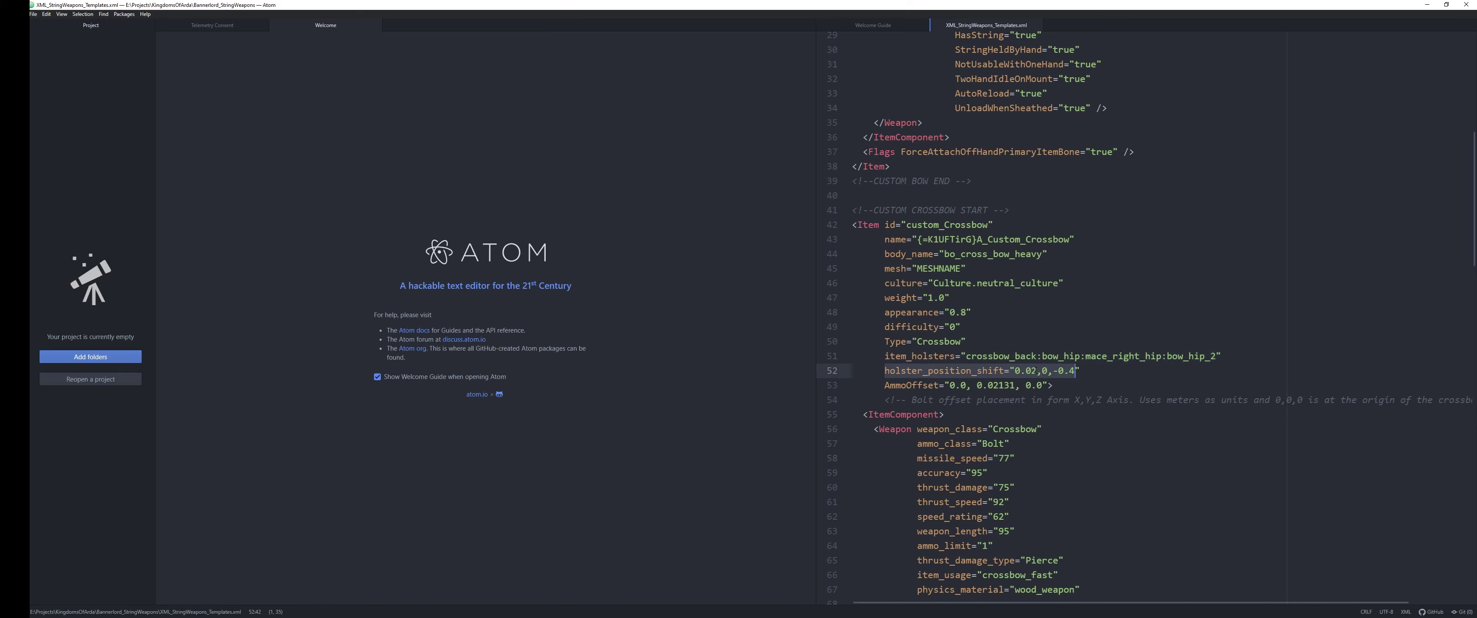
pyautogui.click(1034, 371)
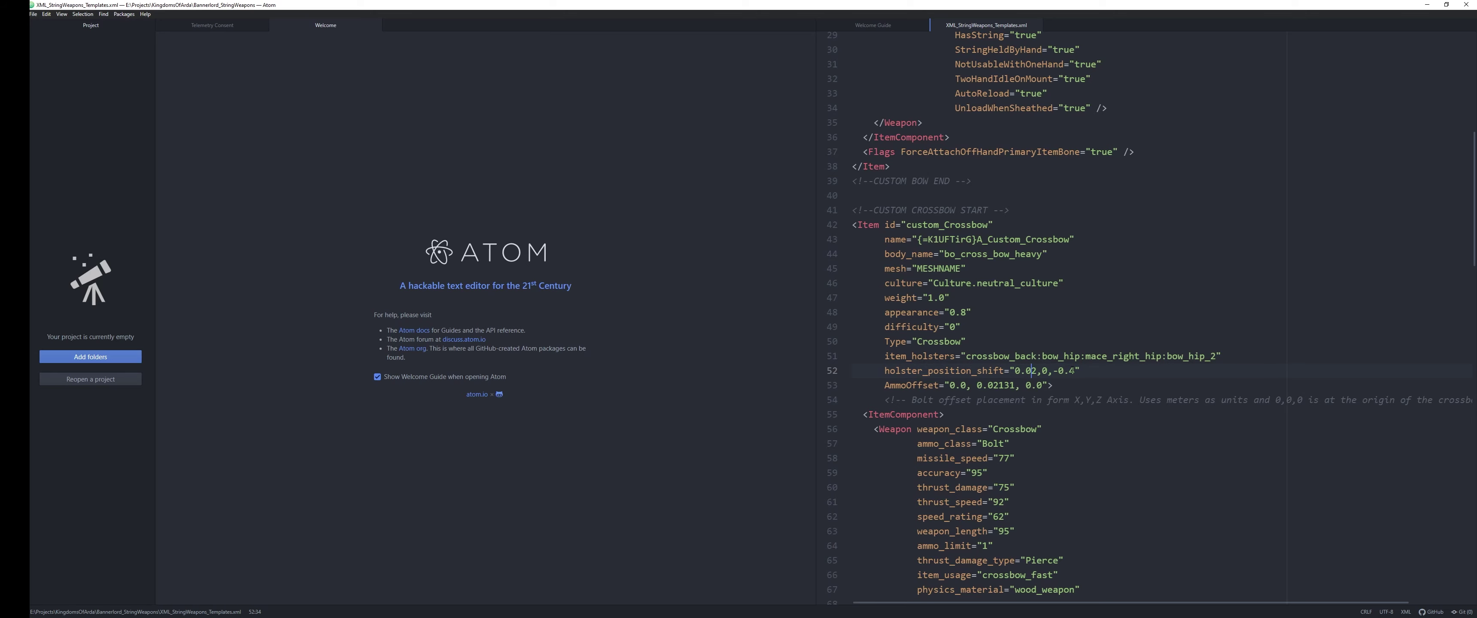
pyautogui.moveTo(968, 357); pyautogui.dragTo(1021, 356)
pyautogui.click(1070, 371)
# Examine the custom_Crossbow AmmoOffset values and the bolt offset comment, alongside the holster_position_shift line
pyautogui.moveTo(884, 385); pyautogui.dragTo(967, 386)
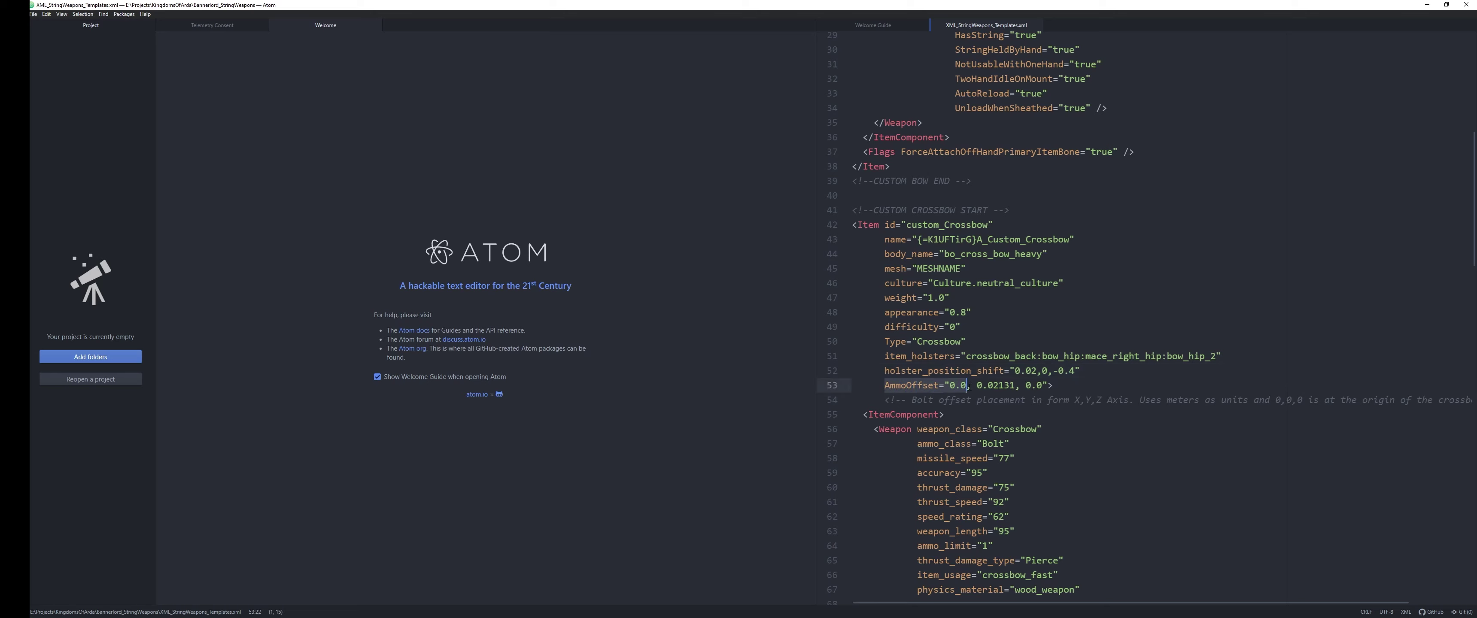
pyautogui.click(1004, 385)
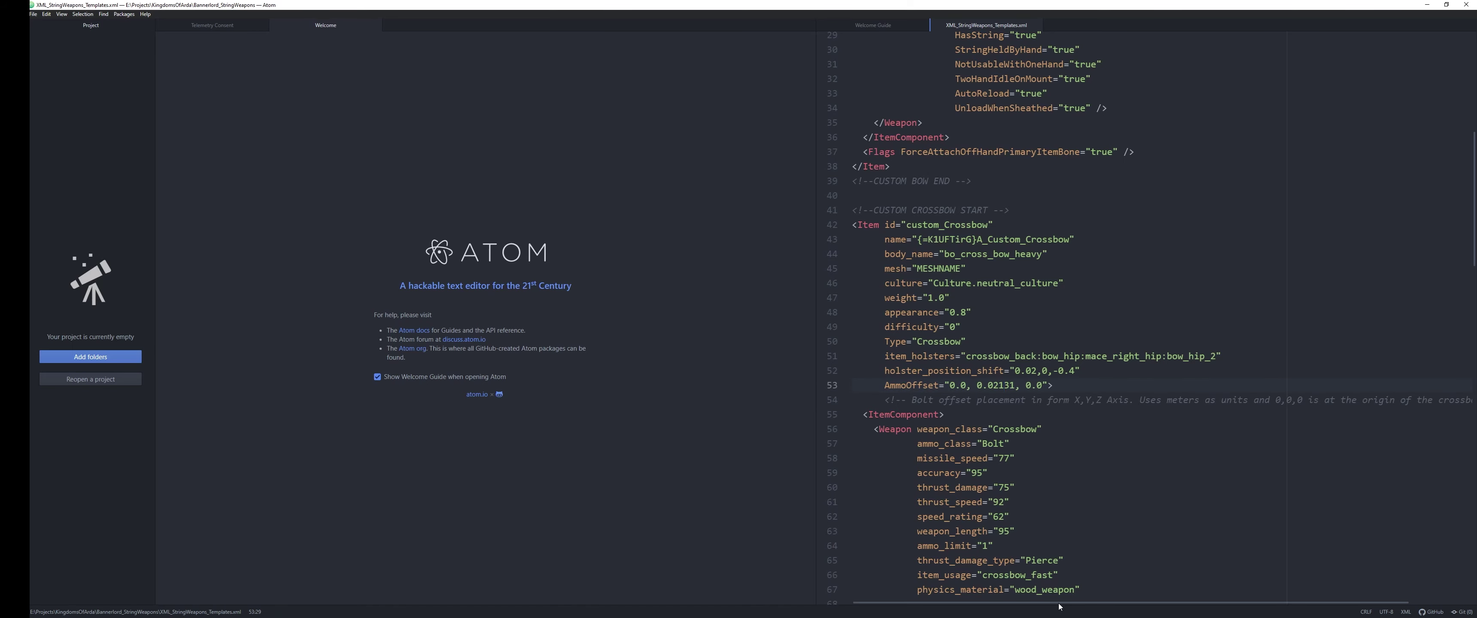
pyautogui.hscroll(1, 1002, 408)
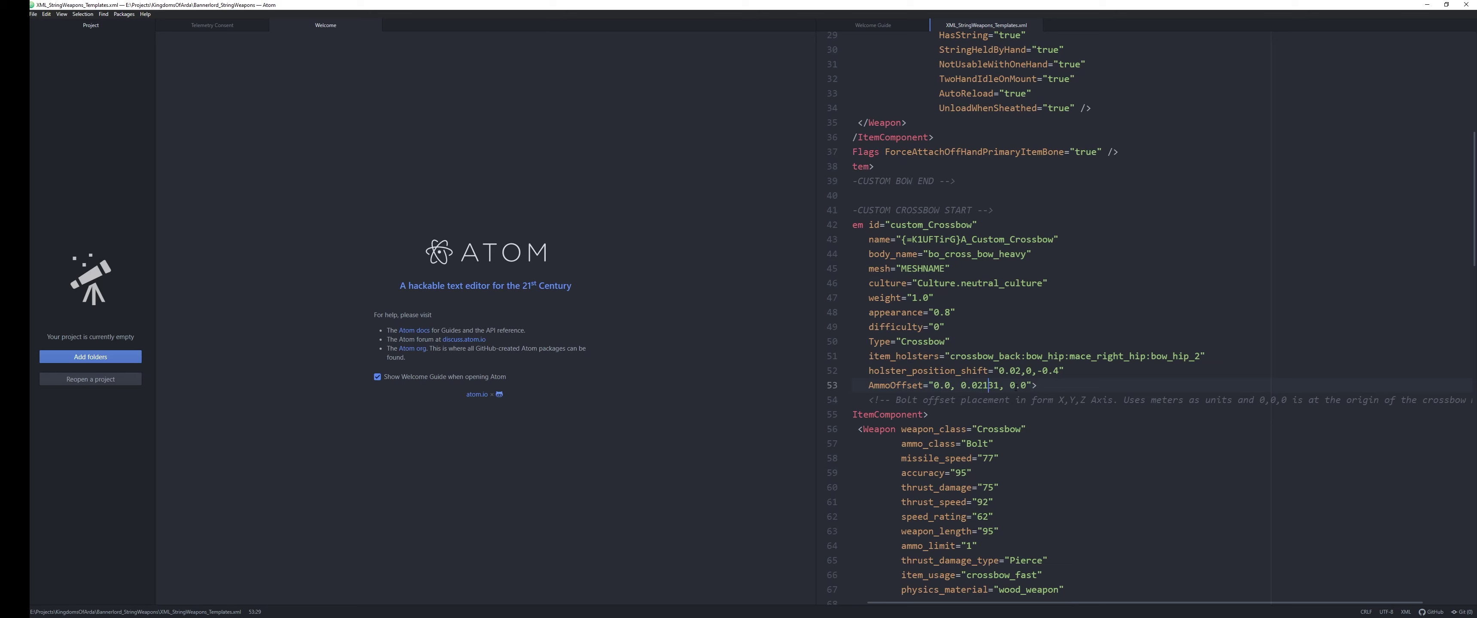
pyautogui.click(986, 385)
pyautogui.moveTo(978, 386); pyautogui.dragTo(972, 386)
pyautogui.click(978, 385)
pyautogui.moveTo(1043, 603)
pyautogui.mouseDown()
pyautogui.moveTo(1124, 606)
pyautogui.moveTo(1063, 604)
pyautogui.mouseUp()
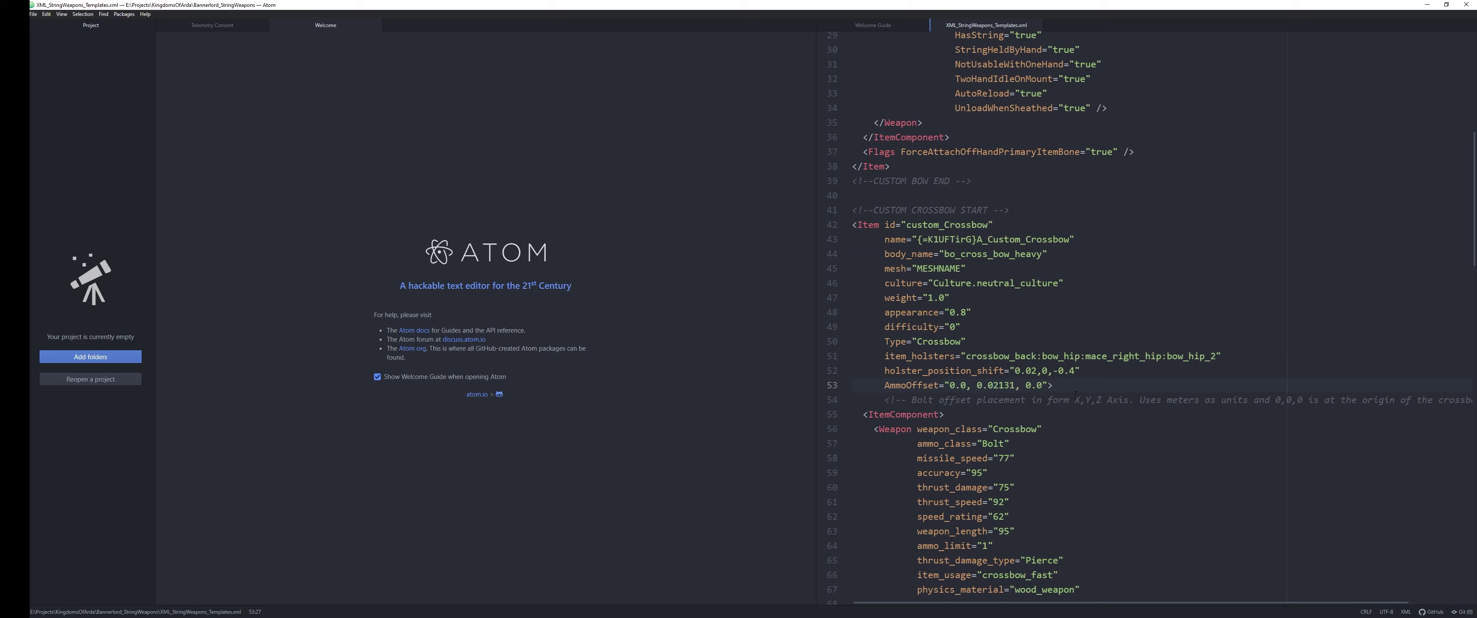
pyautogui.moveTo(885, 371); pyautogui.dragTo(1004, 385)
pyautogui.click(1004, 386)
# Move to the custom_arrows template and examine its name, mesh, holster_mesh and holster_mesh_with_weapon attributes
pyautogui.scroll(-10, 969, 286)
pyautogui.scroll(-6, 961, 214)
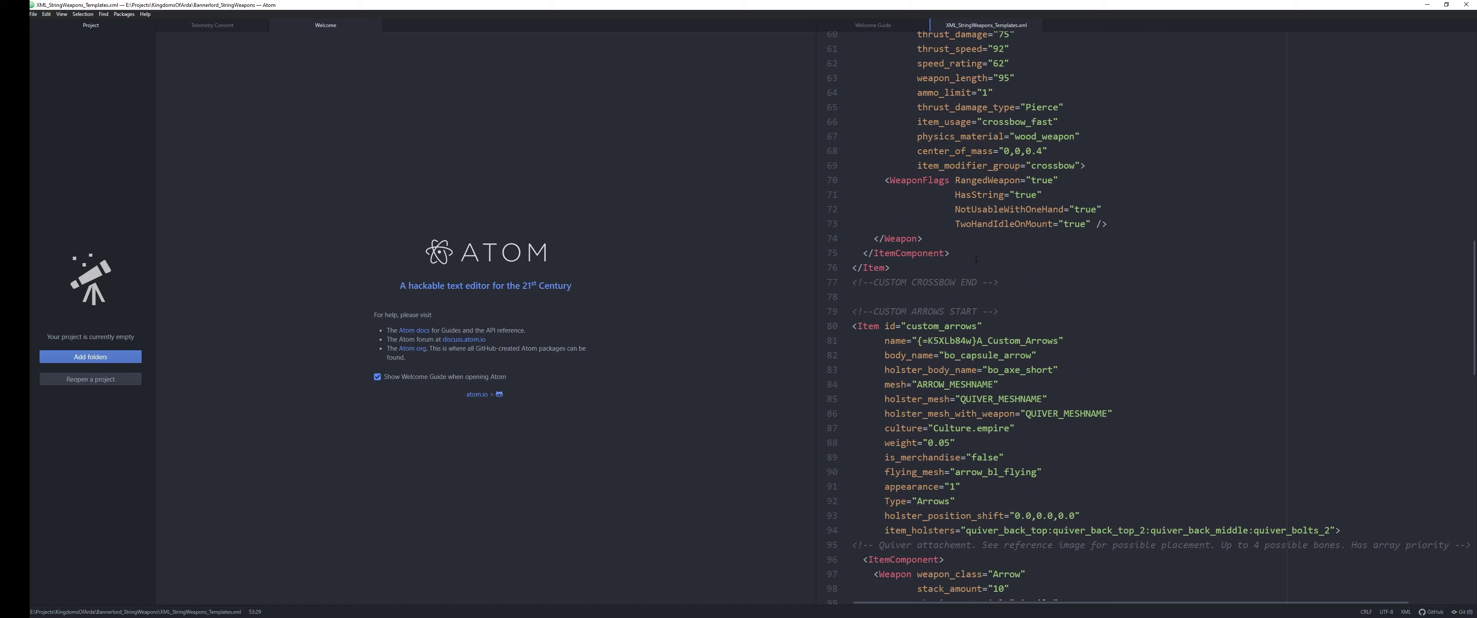
pyautogui.scroll(-2, 975, 256)
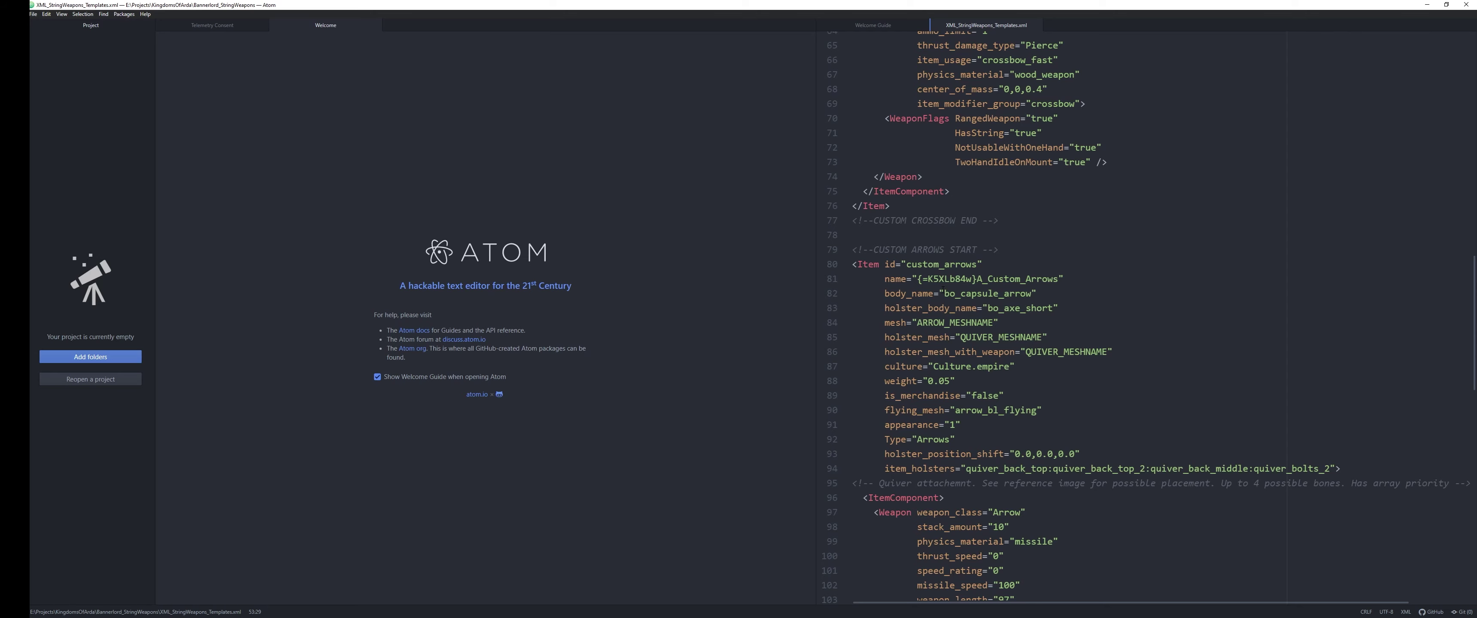
pyautogui.moveTo(978, 278); pyautogui.dragTo(1055, 281)
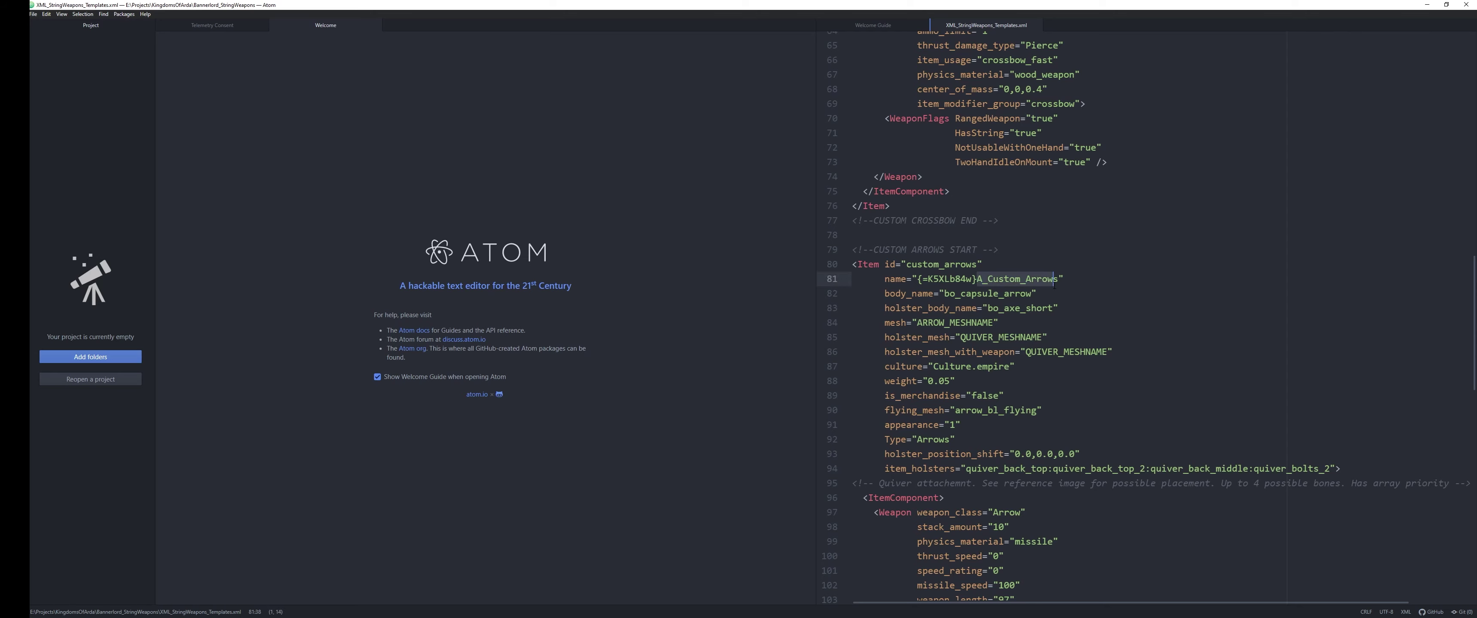
pyautogui.moveTo(916, 323); pyautogui.dragTo(995, 322)
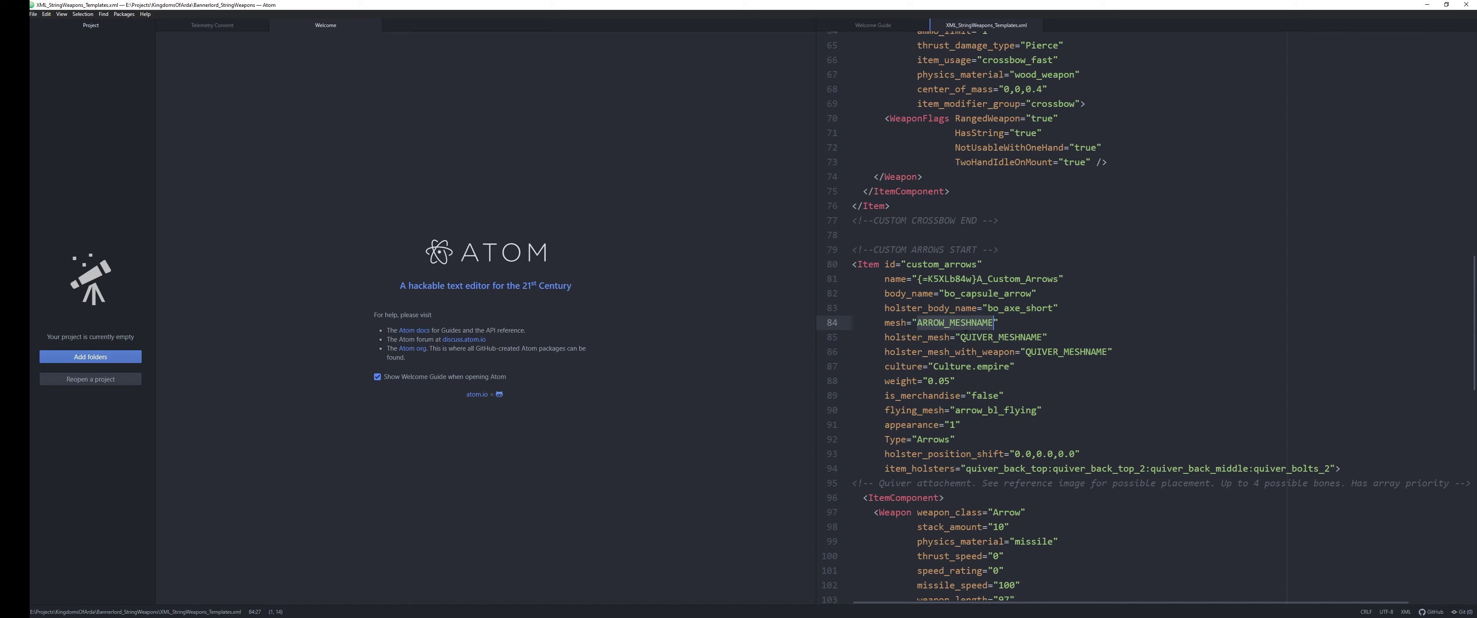
pyautogui.moveTo(961, 337); pyautogui.dragTo(1028, 338)
pyautogui.moveTo(1026, 353); pyautogui.dragTo(1110, 353)
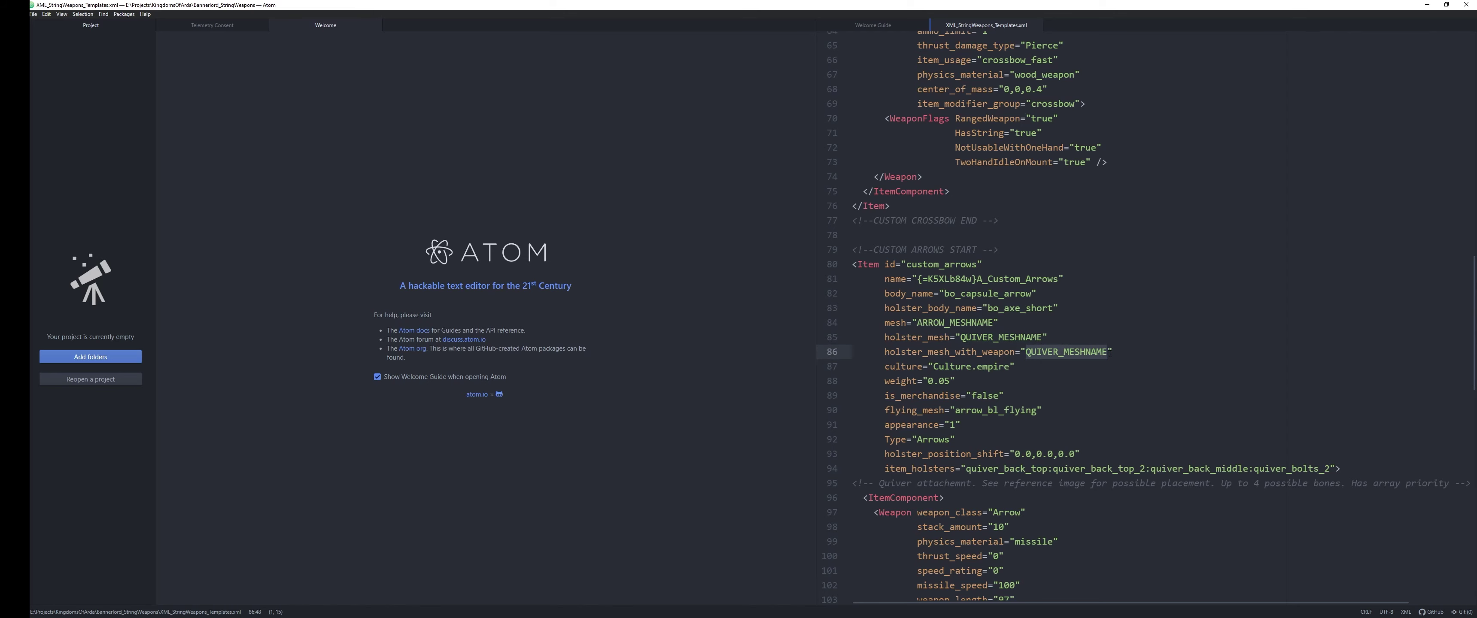
pyautogui.moveTo(960, 337); pyautogui.dragTo(1042, 339)
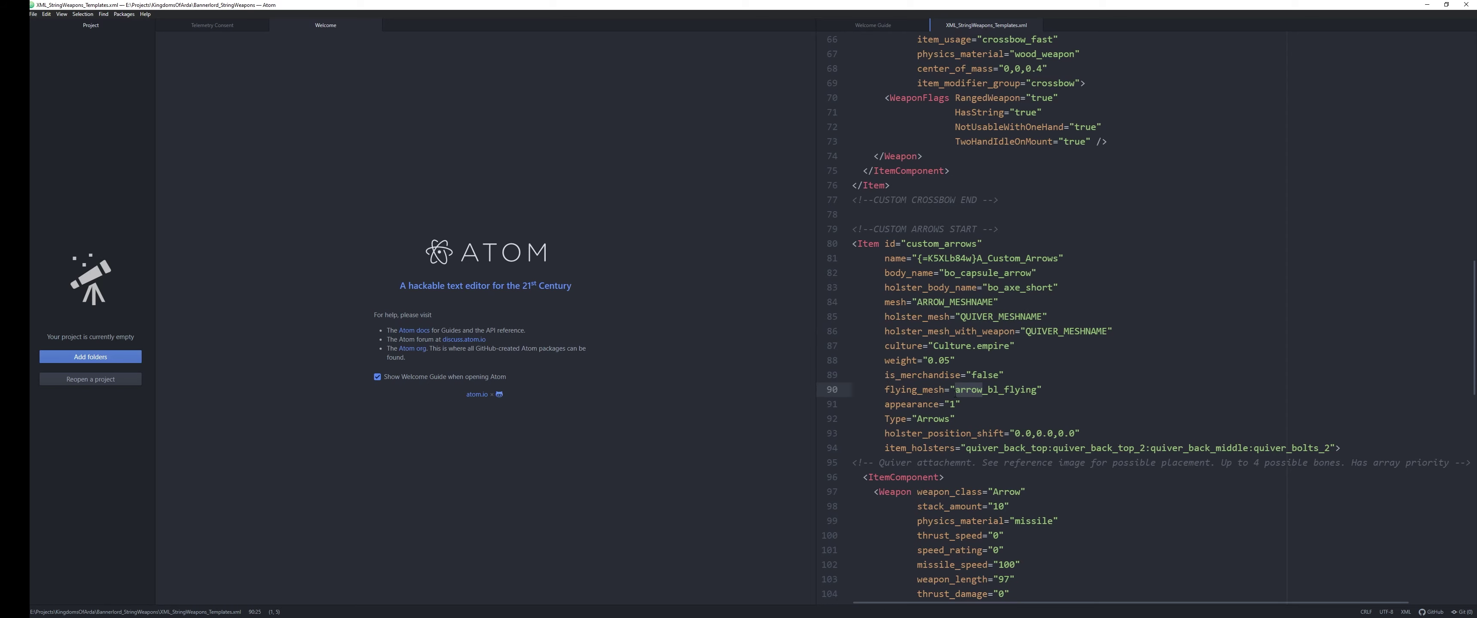
# Compare the flying_mesh value of the custom_arrows item with its mesh attribute
pyautogui.click(955, 393)
pyautogui.moveTo(954, 389); pyautogui.dragTo(1039, 390)
pyautogui.click(934, 372)
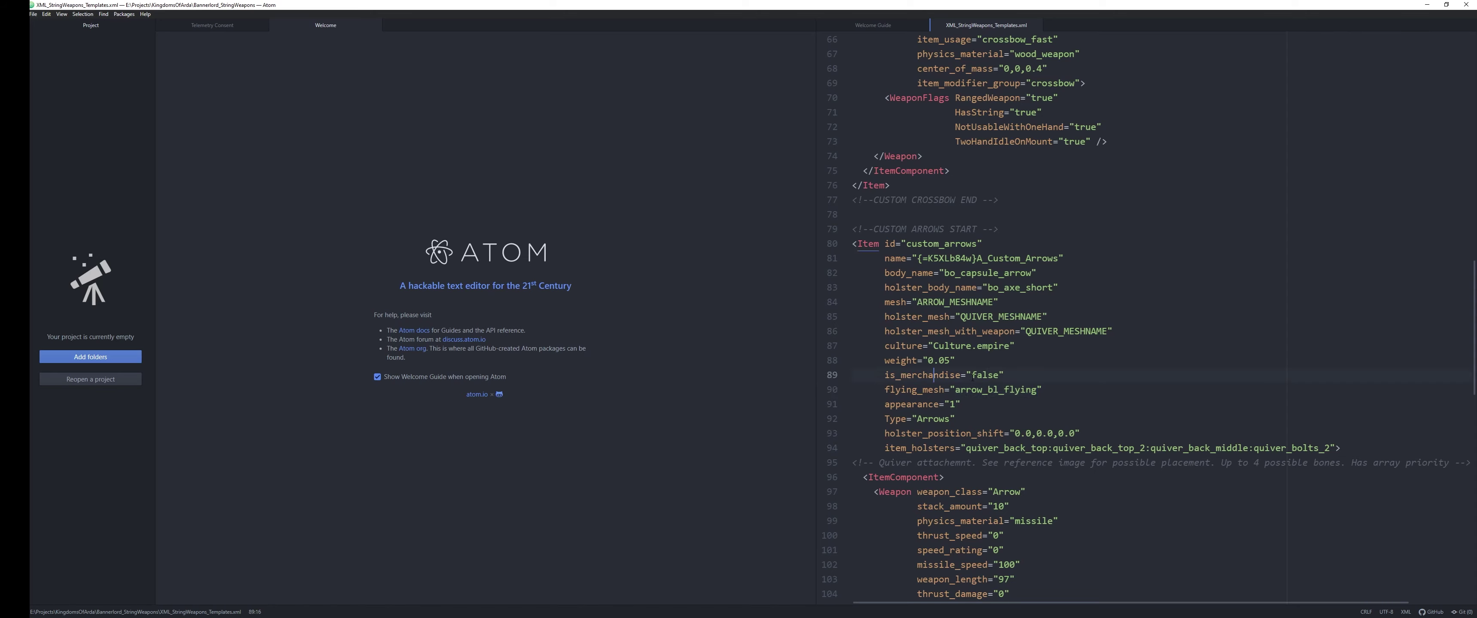
pyautogui.moveTo(951, 390); pyautogui.dragTo(1044, 391)
pyautogui.click(956, 388)
pyautogui.moveTo(956, 390); pyautogui.dragTo(1038, 390)
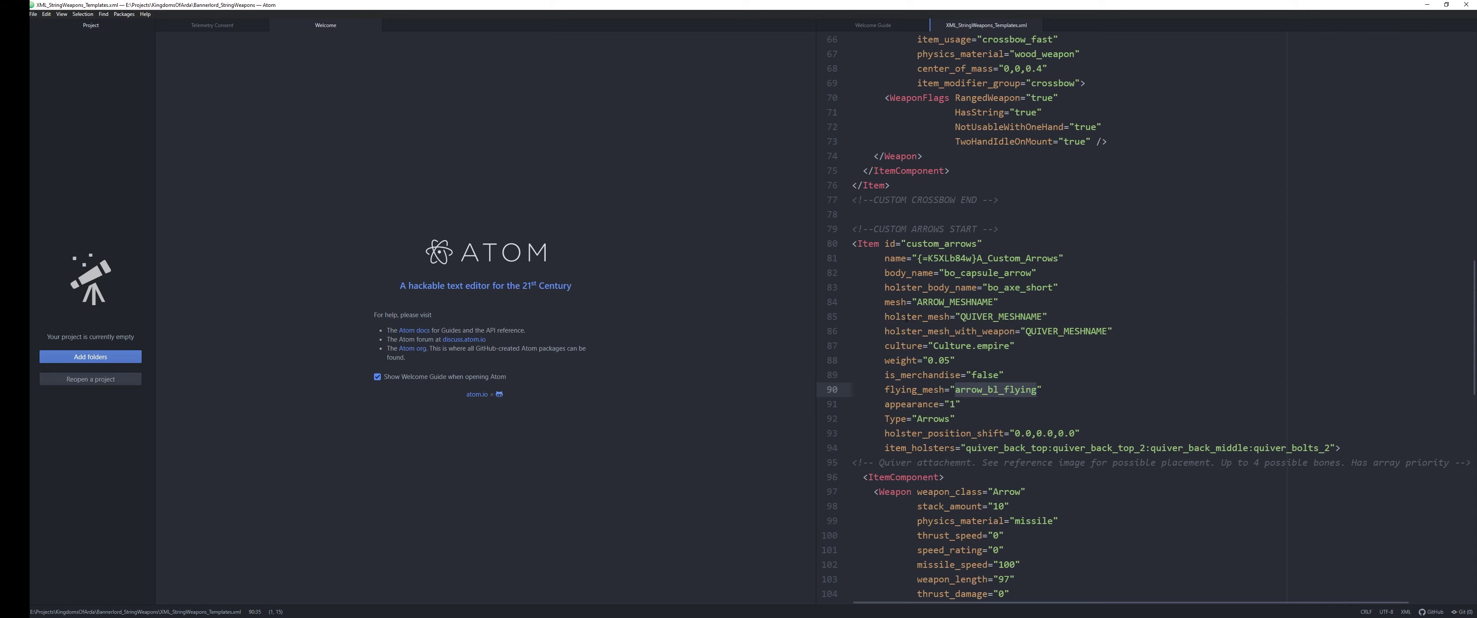
pyautogui.moveTo(918, 302); pyautogui.dragTo(991, 302)
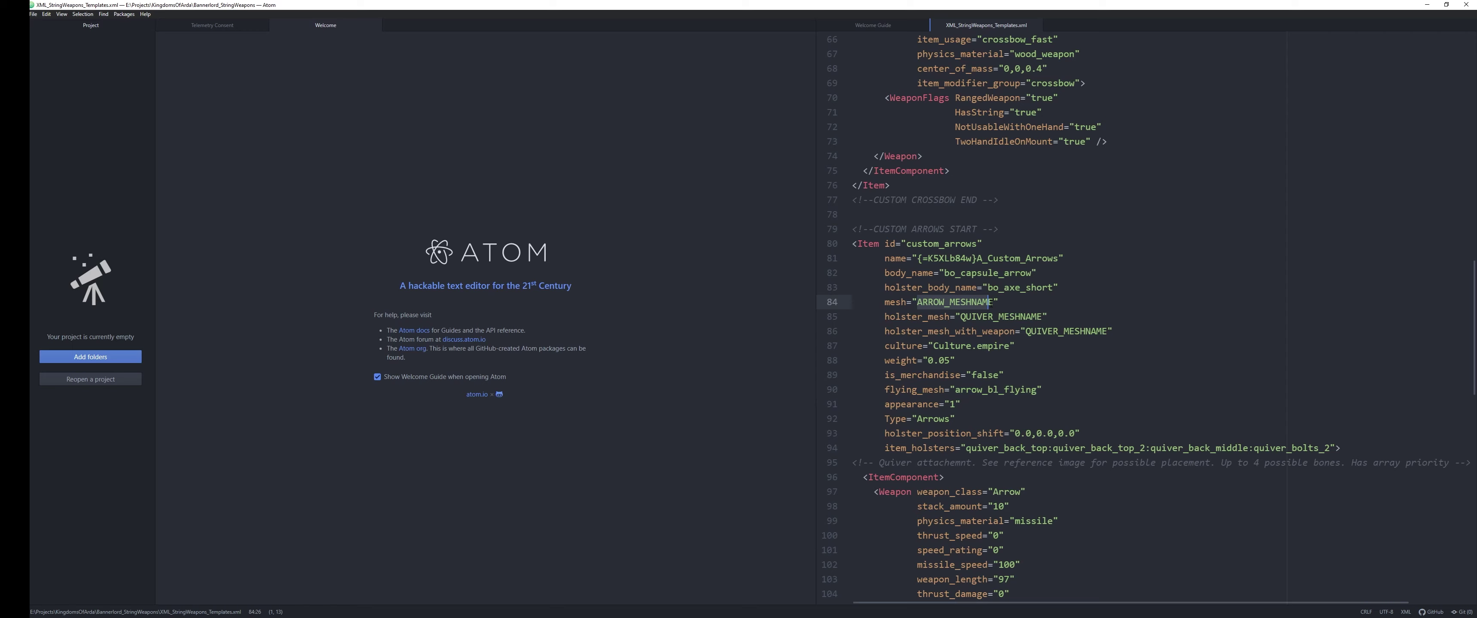
pyautogui.click(986, 362)
# Check the custom_arrows item_holsters names against the Quiver_attachment_locations.jpg reference image, then close the image and return to Atom
pyautogui.scroll(-2, 987, 368)
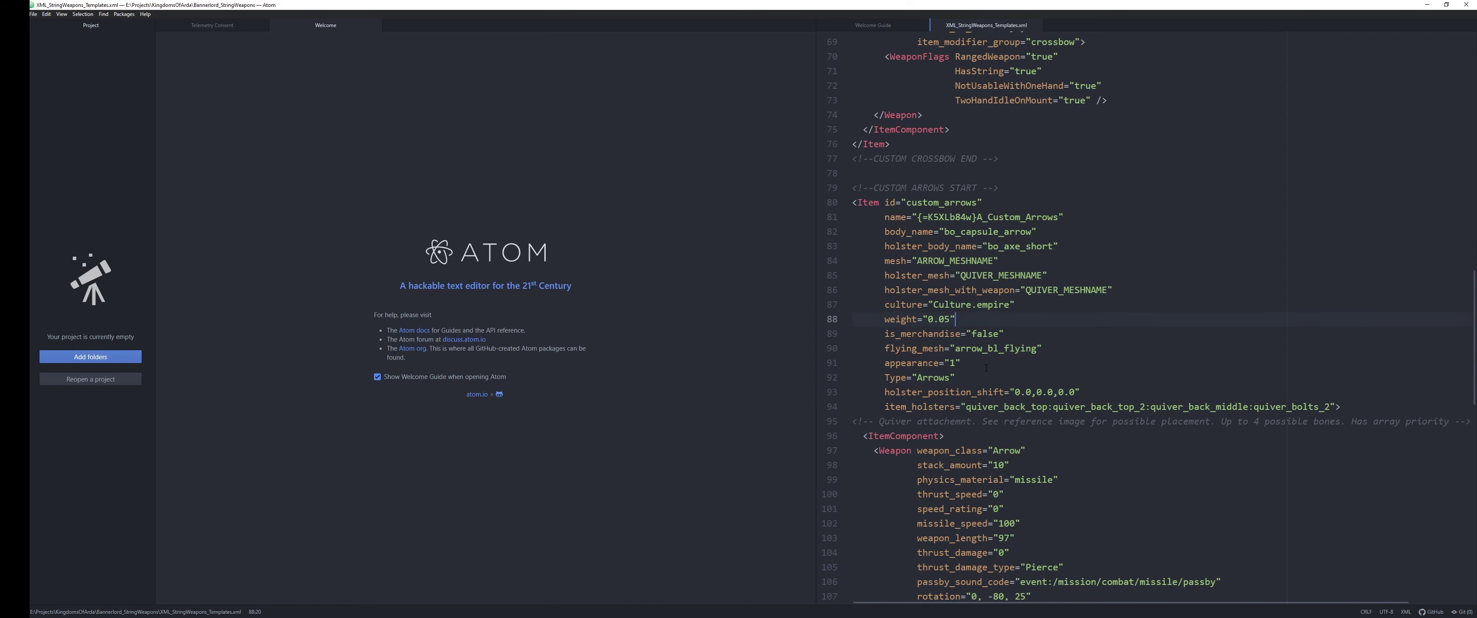
pyautogui.moveTo(885, 407); pyautogui.dragTo(966, 406)
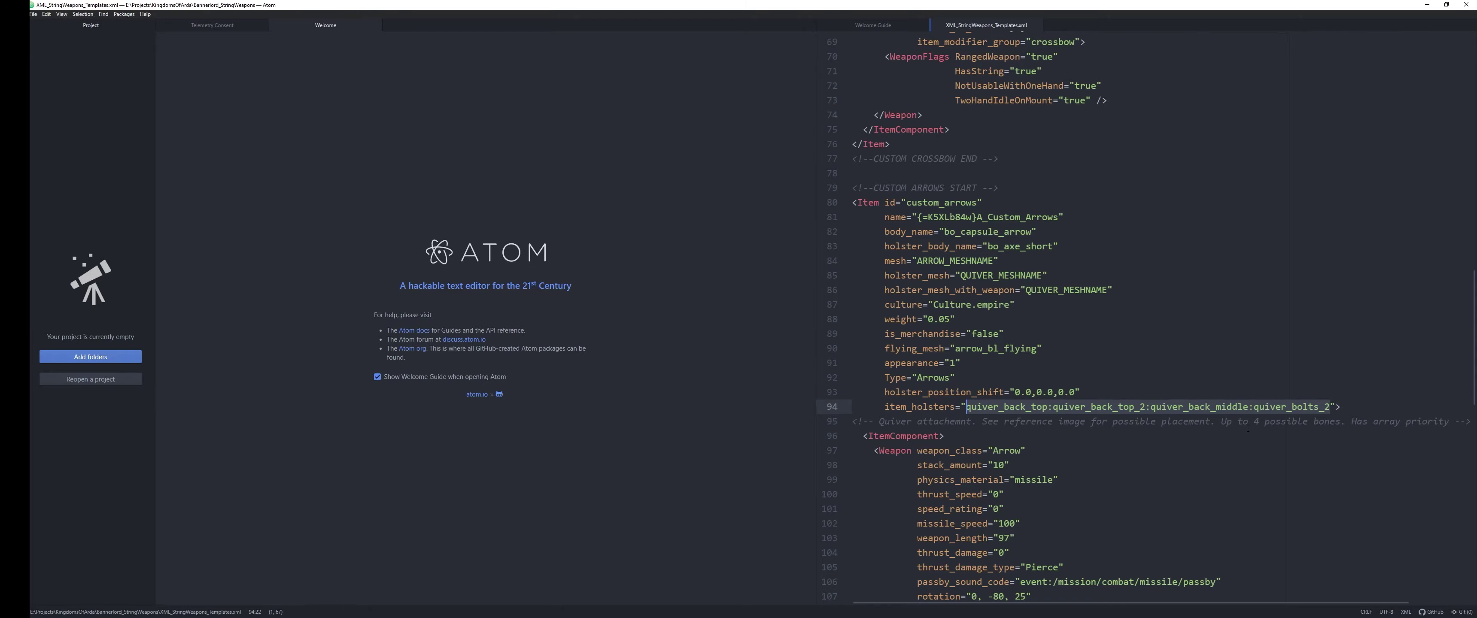
pyautogui.click(15, 34)
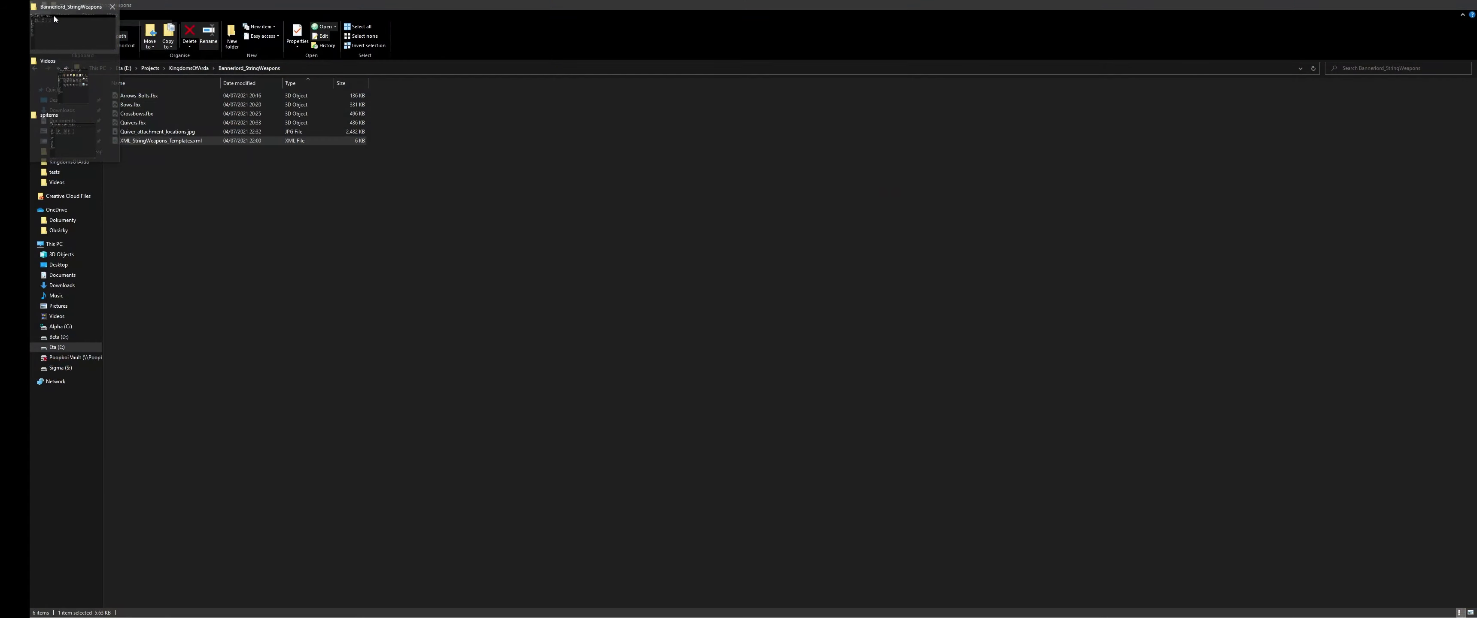
pyautogui.click(55, 19)
pyautogui.doubleClick(147, 131)
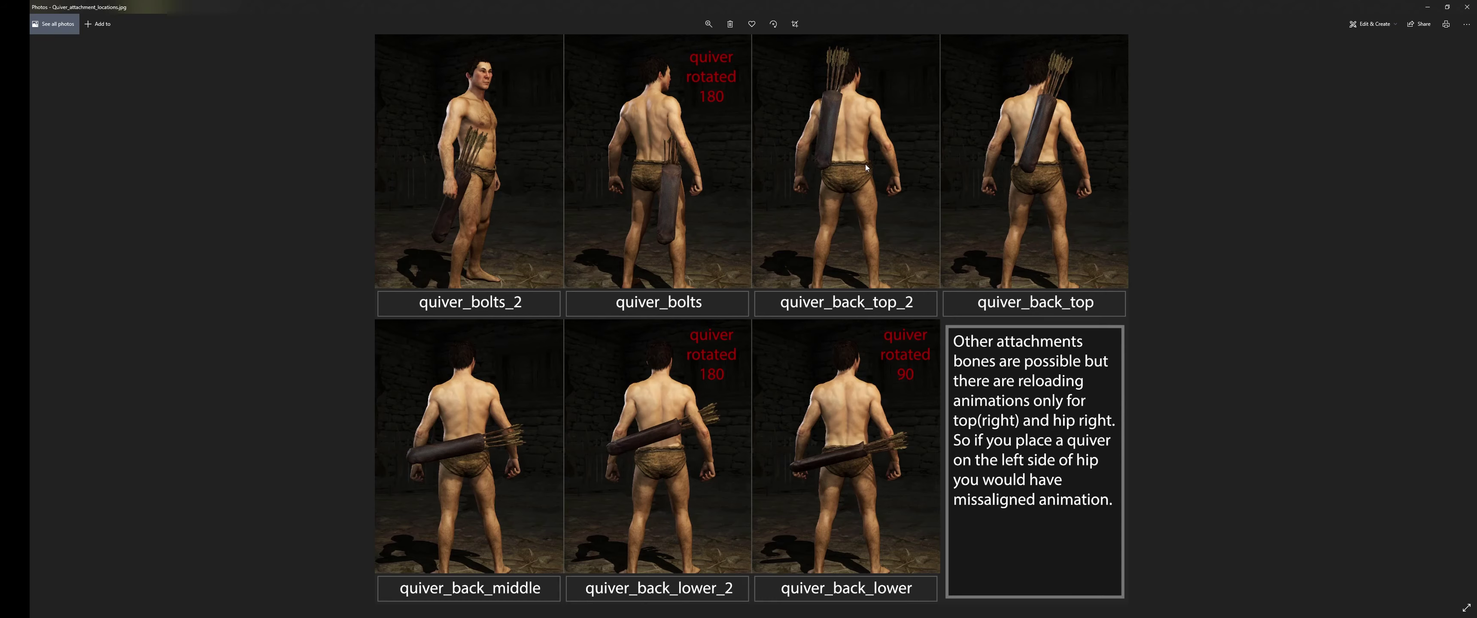
pyautogui.click(1466, 8)
pyautogui.hotkey('alt', 'Tab')
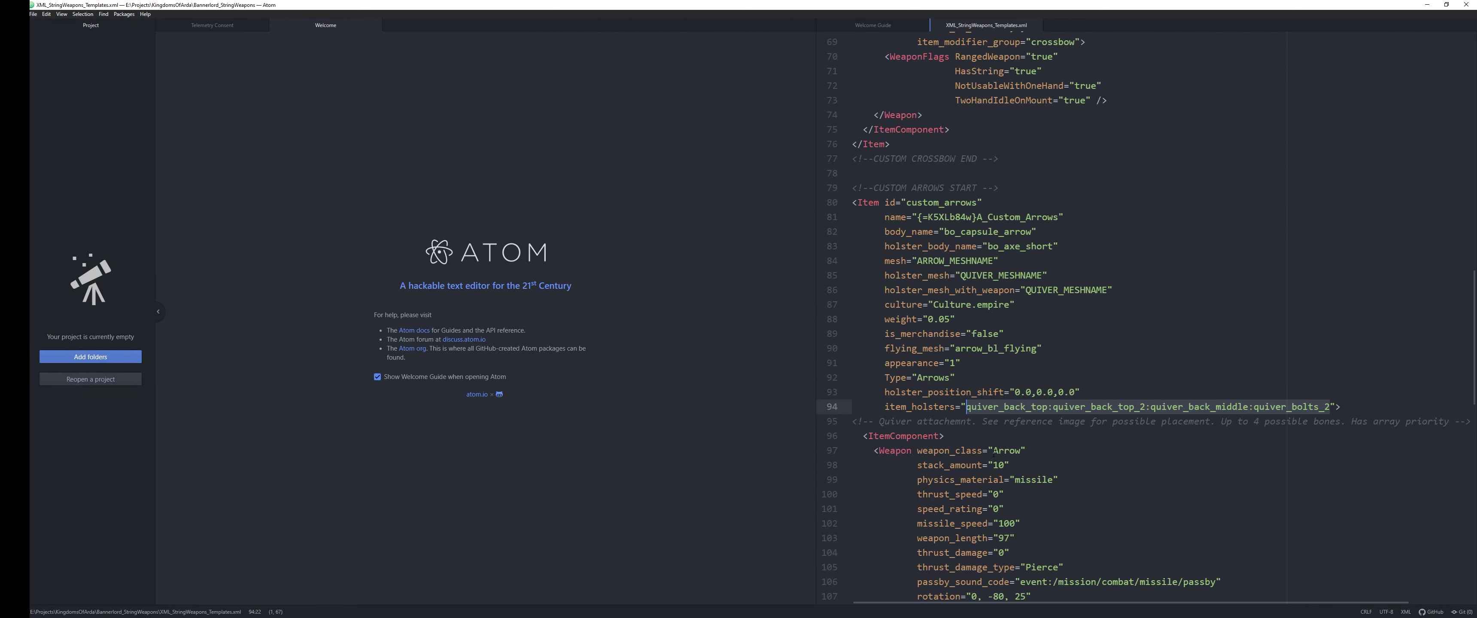
# Examine the item_usage attribute of custom_arrows and the comment on its arrow_top and arrow_right reload animation options
pyautogui.scroll(-5, 1028, 466)
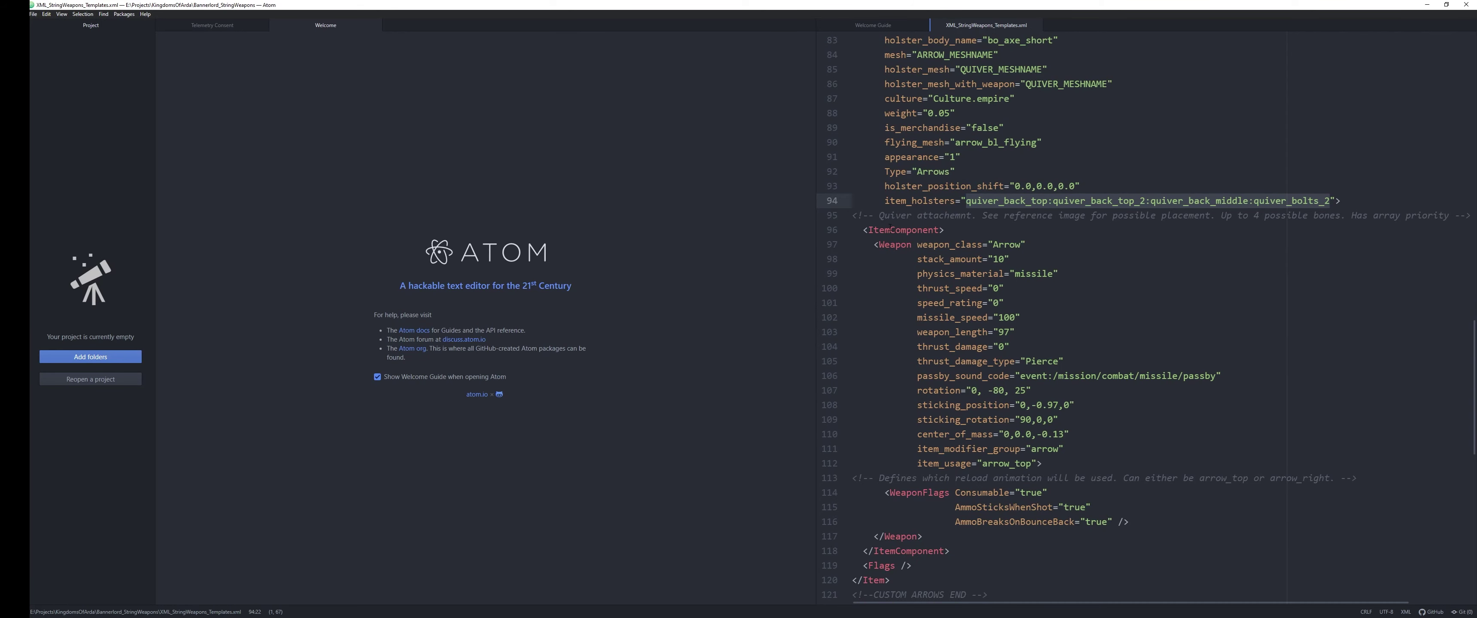
pyautogui.scroll(5, 1008, 173)
pyautogui.moveTo(879, 167); pyautogui.dragTo(1008, 173)
pyautogui.scroll(-4, 1009, 172)
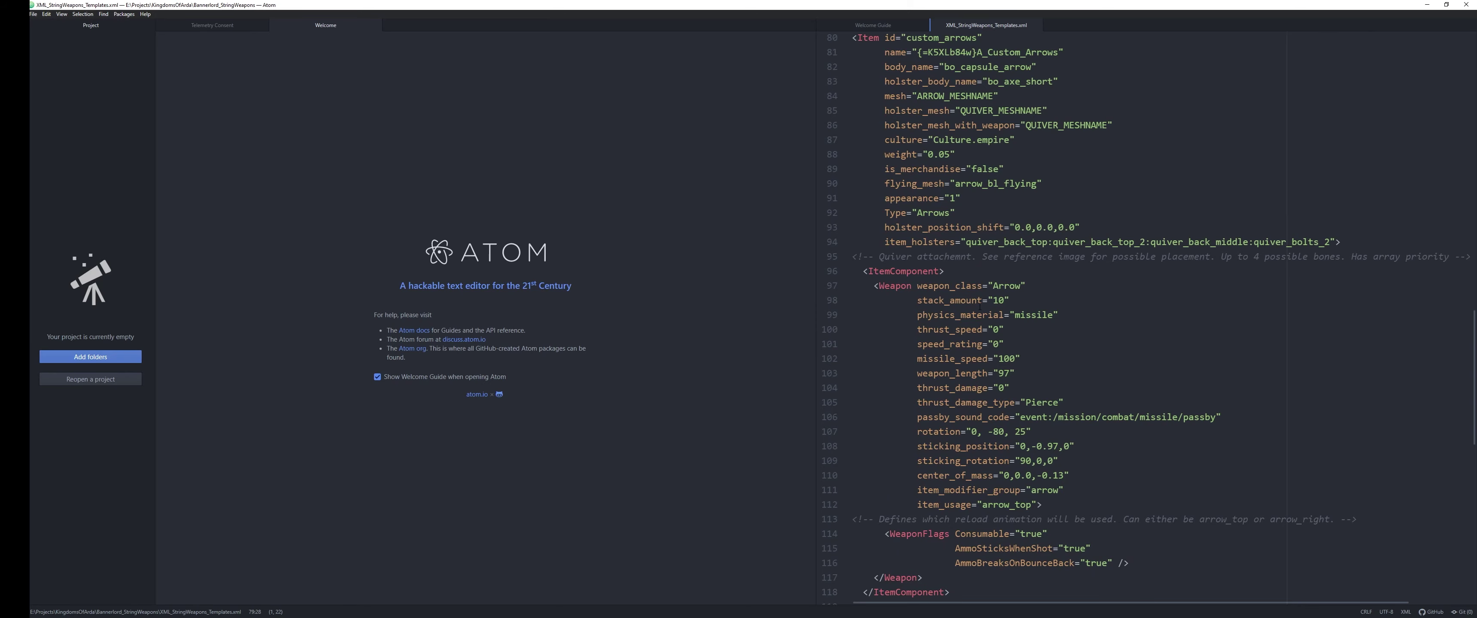
pyautogui.scroll(-2, 1003, 293)
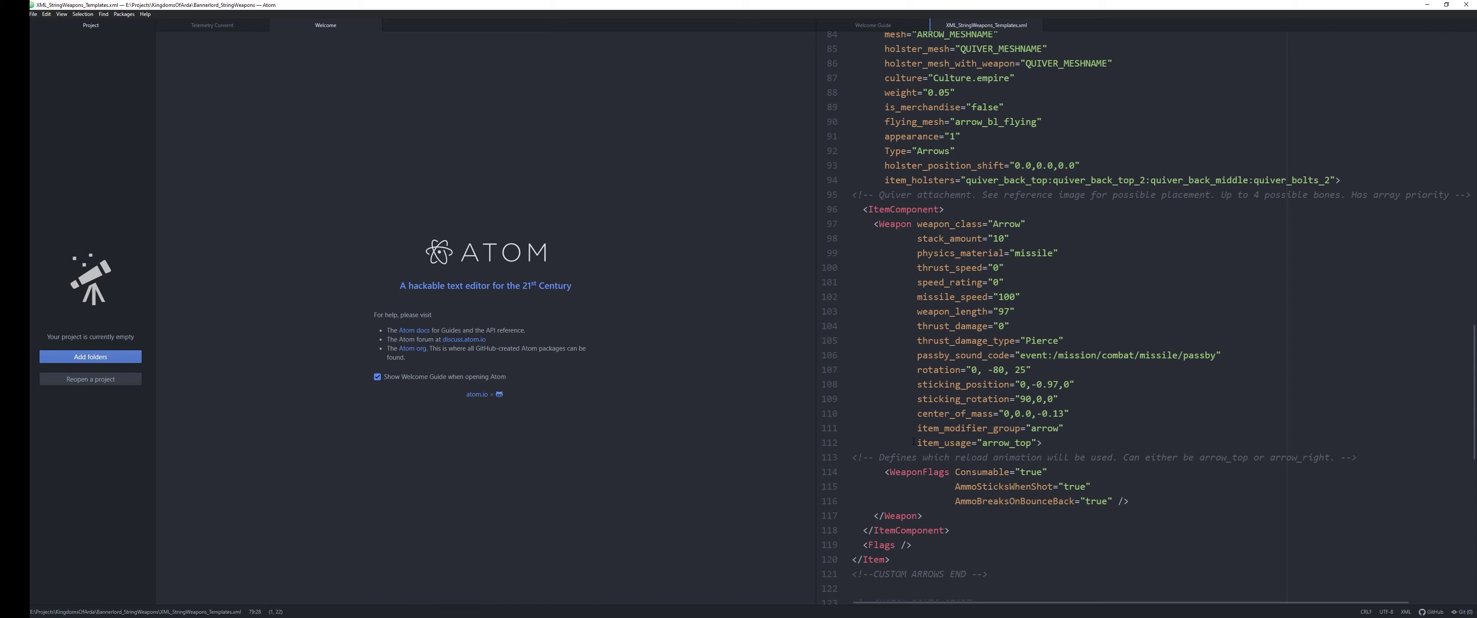
pyautogui.moveTo(915, 446); pyautogui.dragTo(1057, 449)
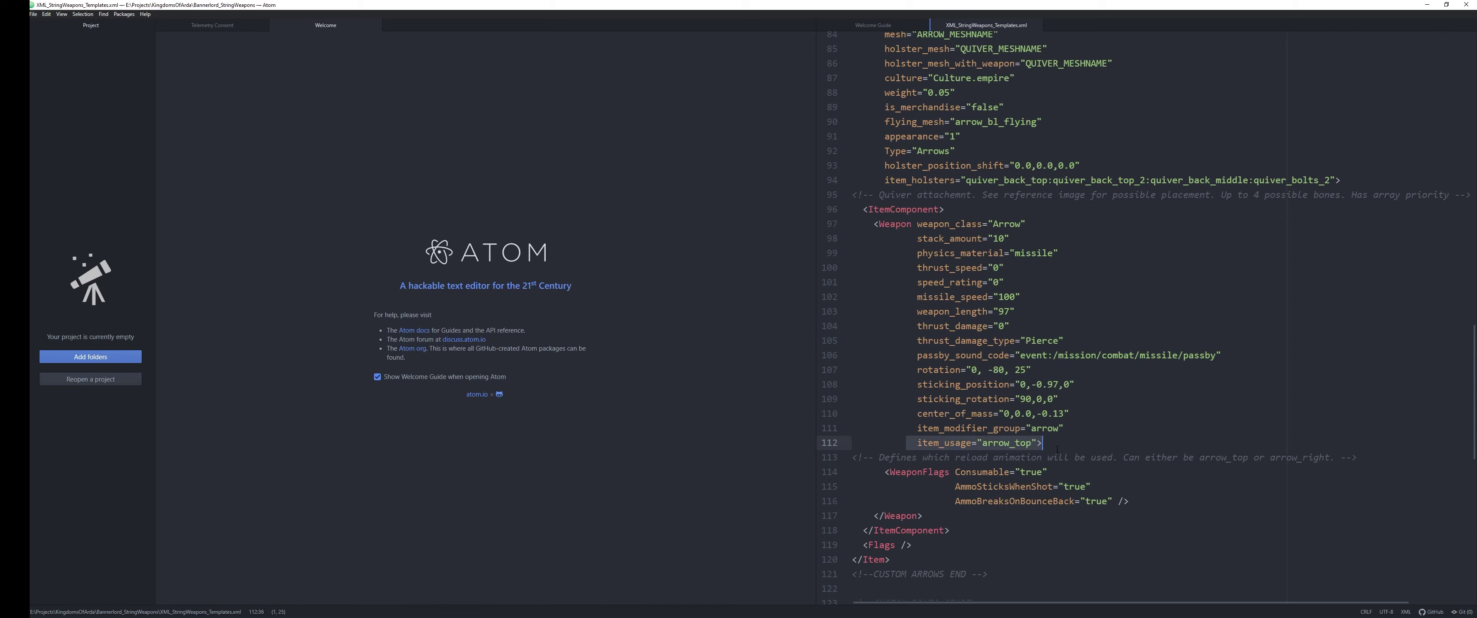
pyautogui.click(1015, 442)
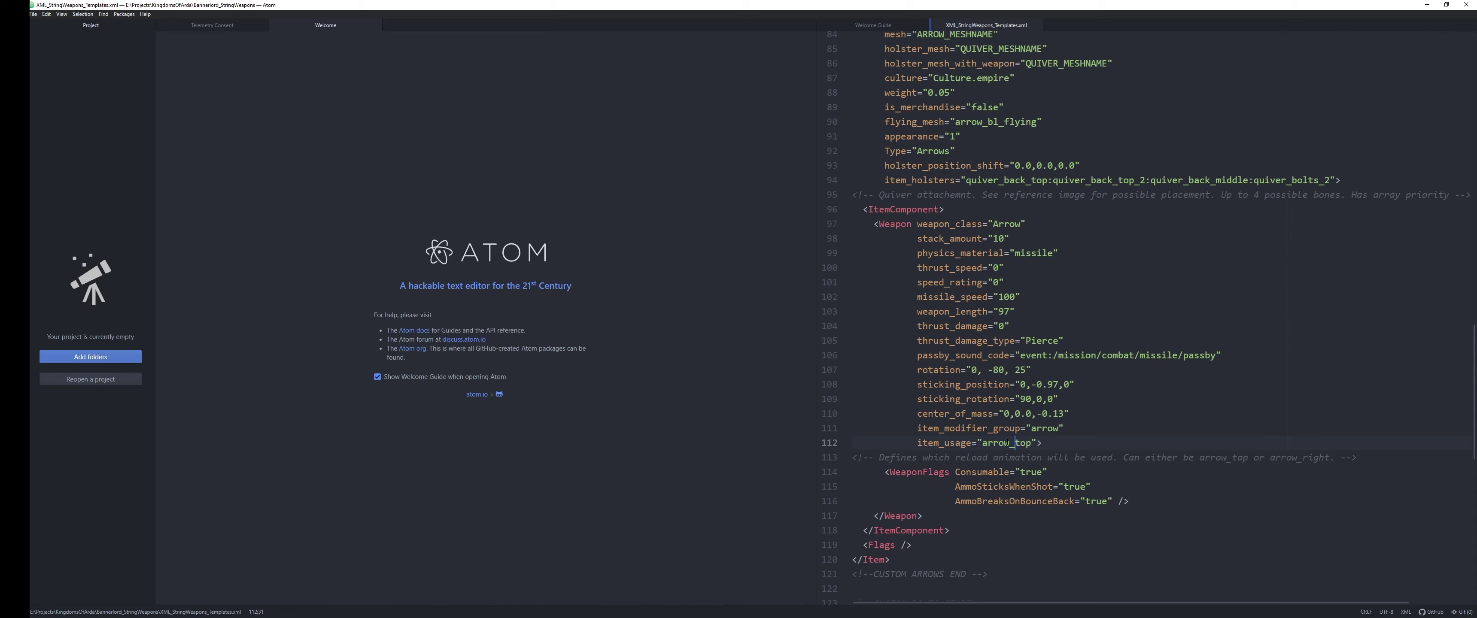
pyautogui.moveTo(1205, 457); pyautogui.dragTo(1238, 457)
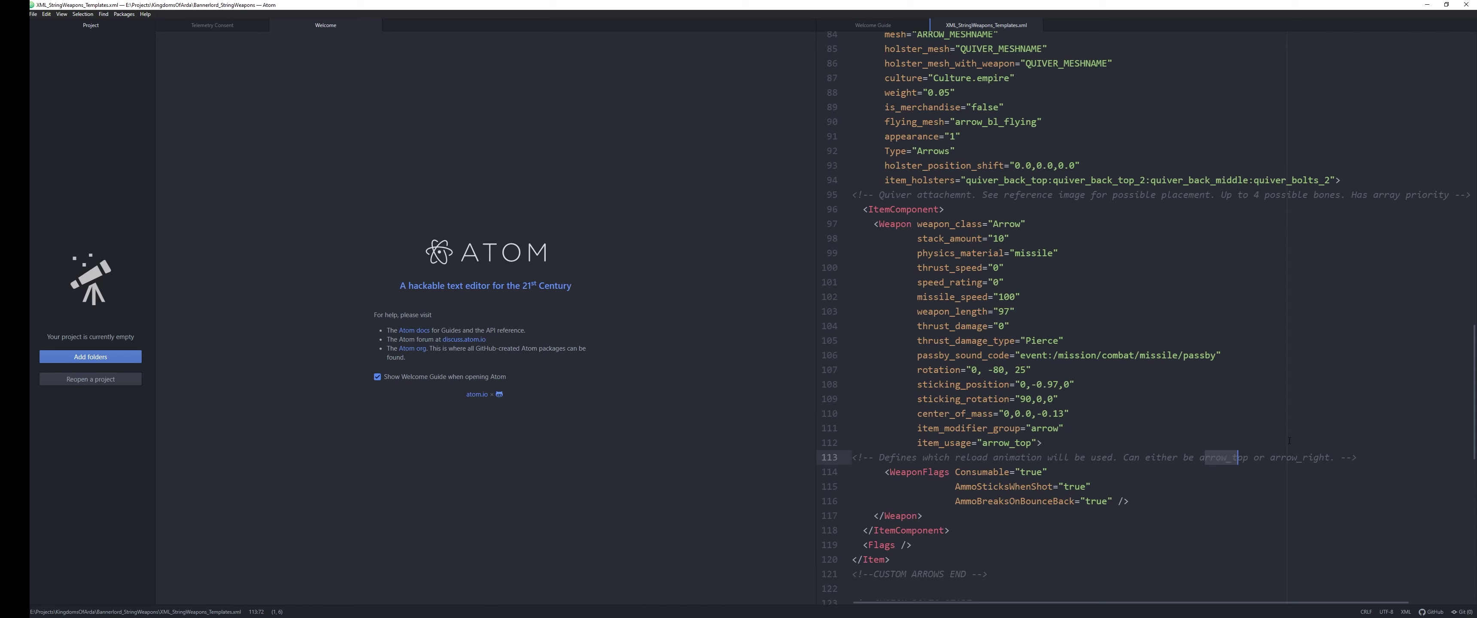
pyautogui.moveTo(1016, 444); pyautogui.dragTo(1032, 443)
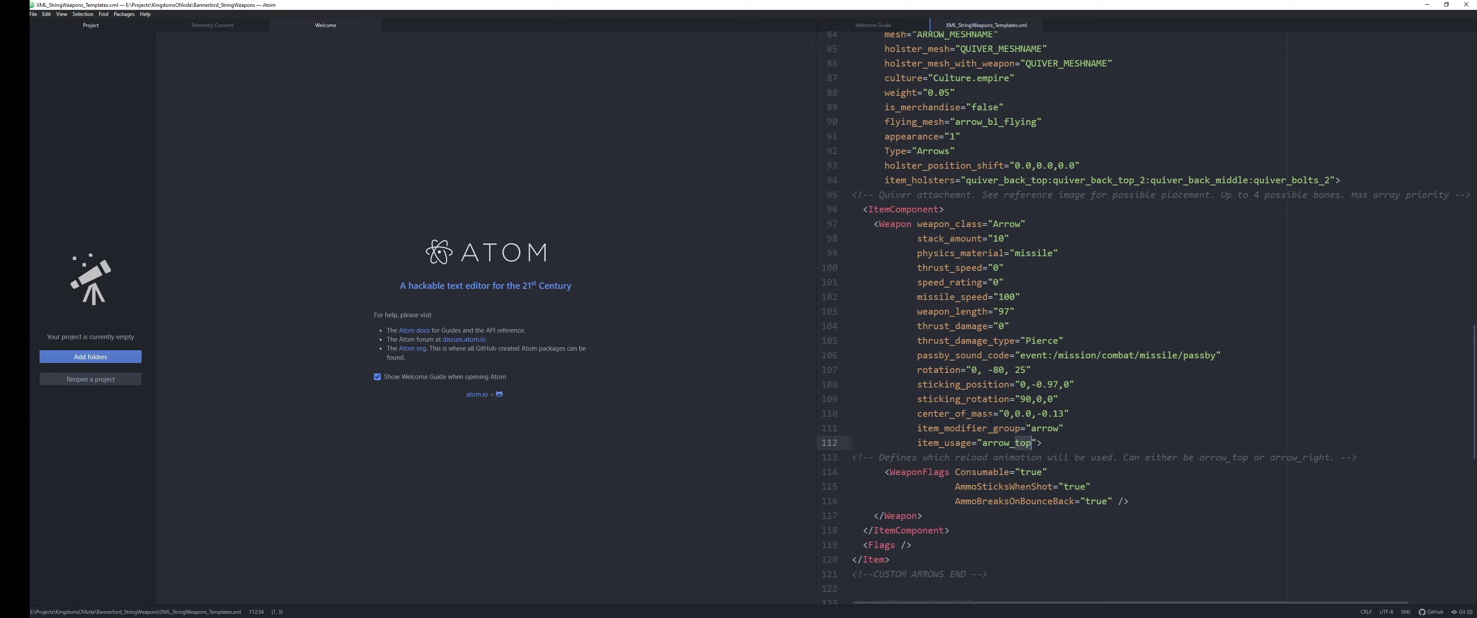
# Skim the custom_bolts template, from its mesh and holster attributes down to the item_usage comment and weapon flags
pyautogui.scroll(-5, 990, 420)
pyautogui.moveTo(986, 297); pyautogui.dragTo(983, 299)
pyautogui.scroll(-5, 952, 324)
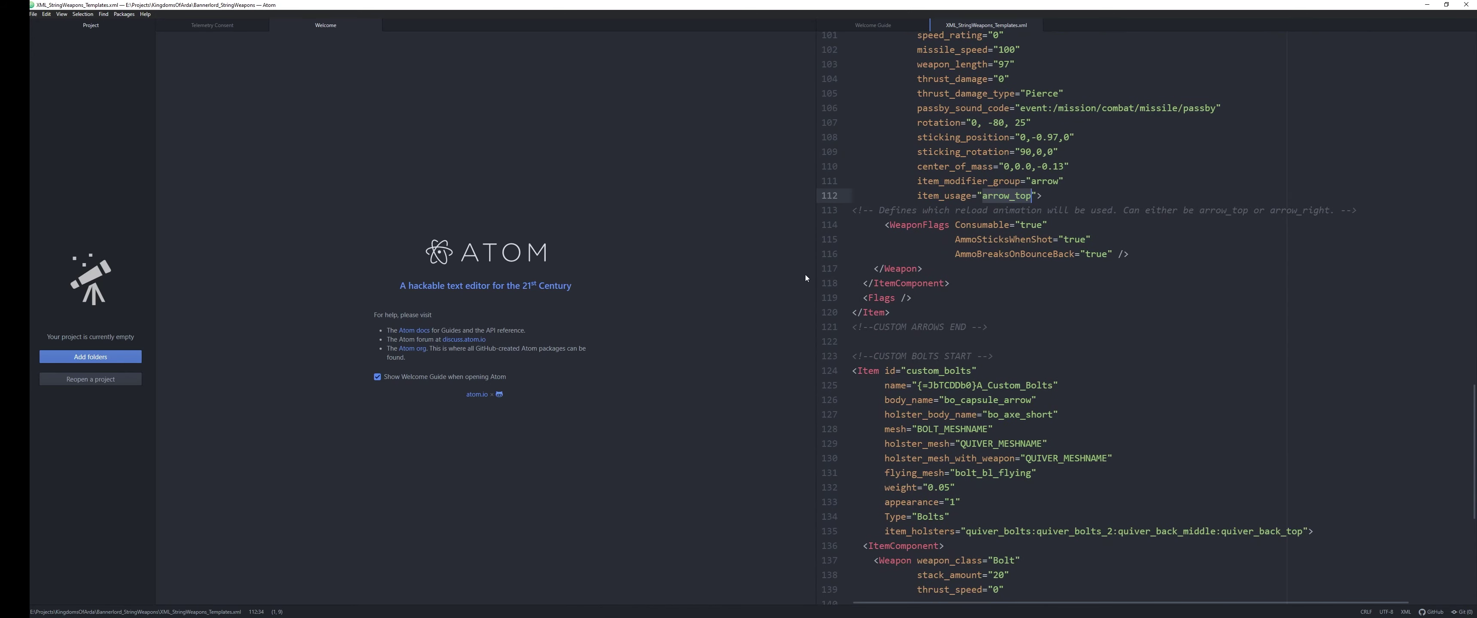
pyautogui.click(884, 298)
pyautogui.scroll(-10, 901, 287)
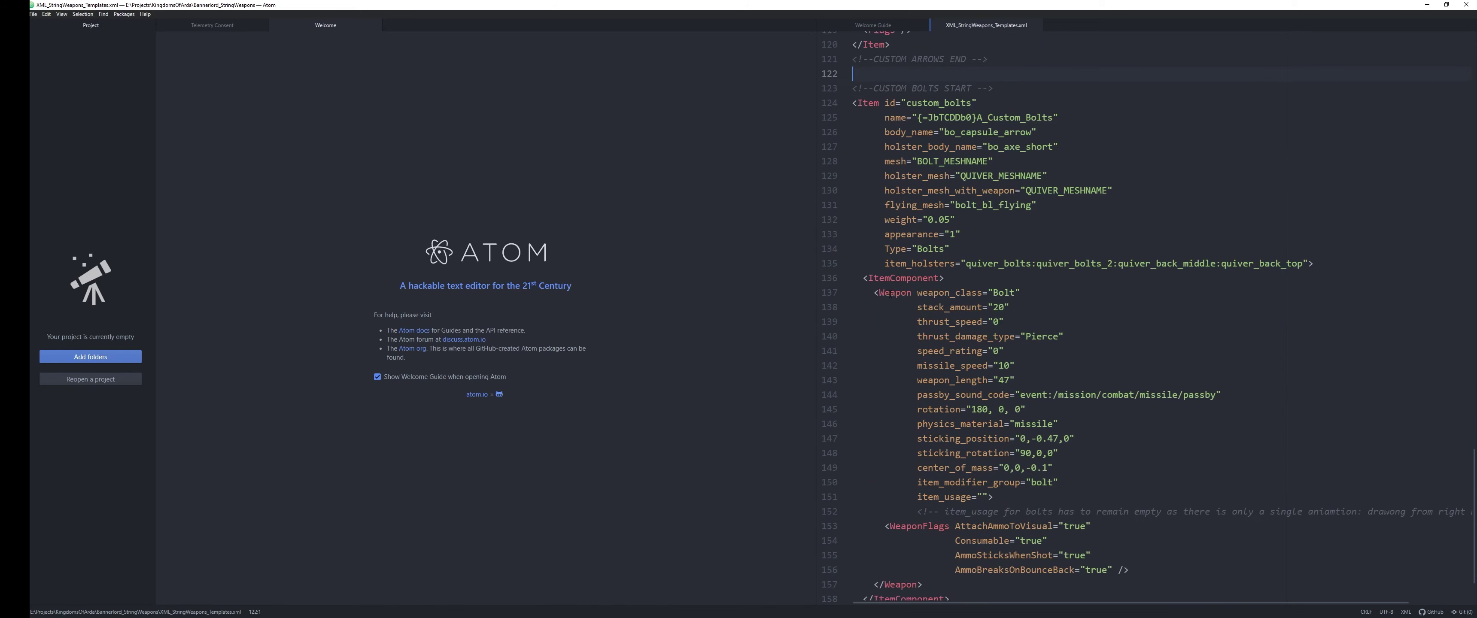
# Review the custom_bolts template from its mesh attributes down to the item_usage attribute and its comment
pyautogui.scroll(4, 919, 272)
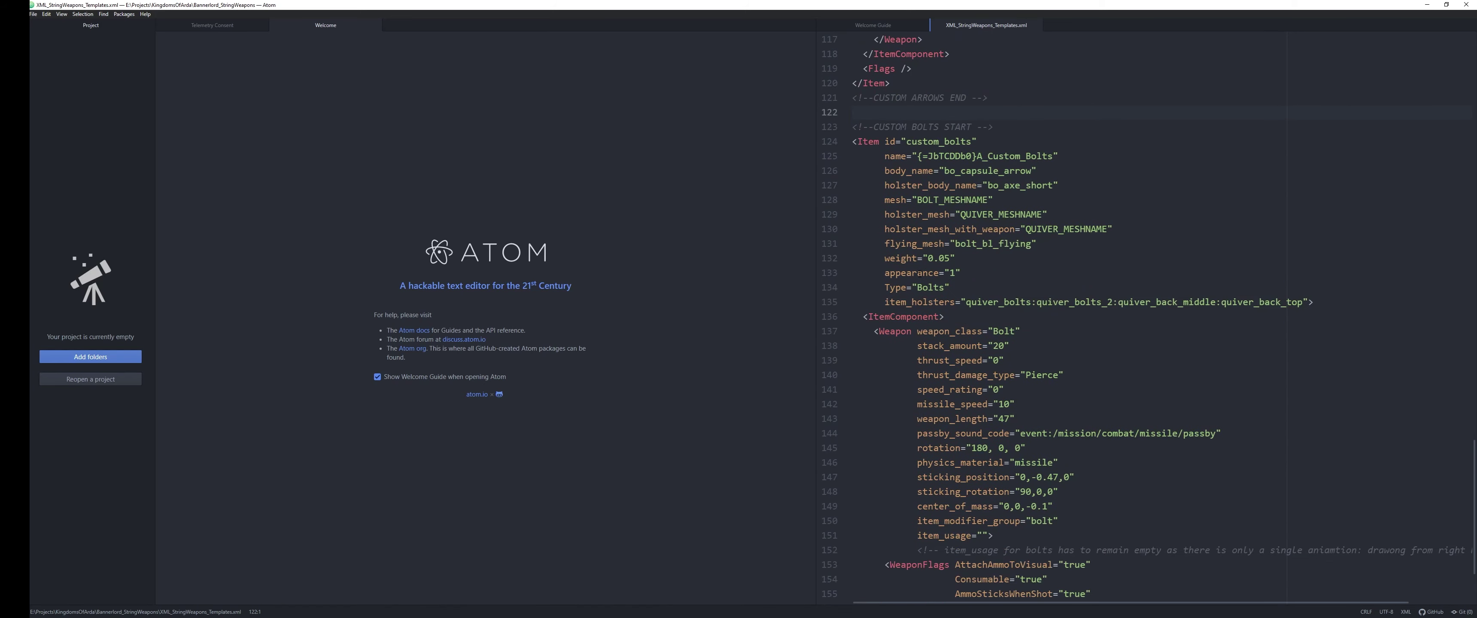
pyautogui.scroll(-1, 920, 273)
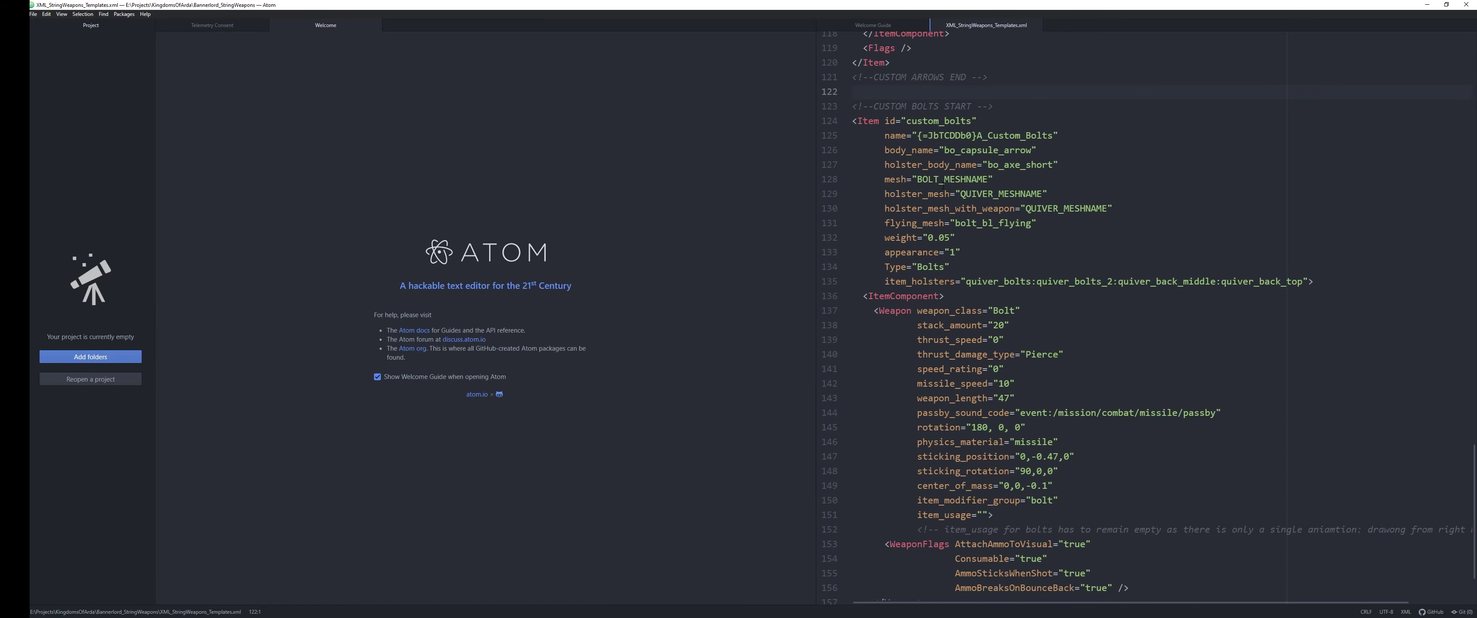
pyautogui.scroll(-3, 1089, 259)
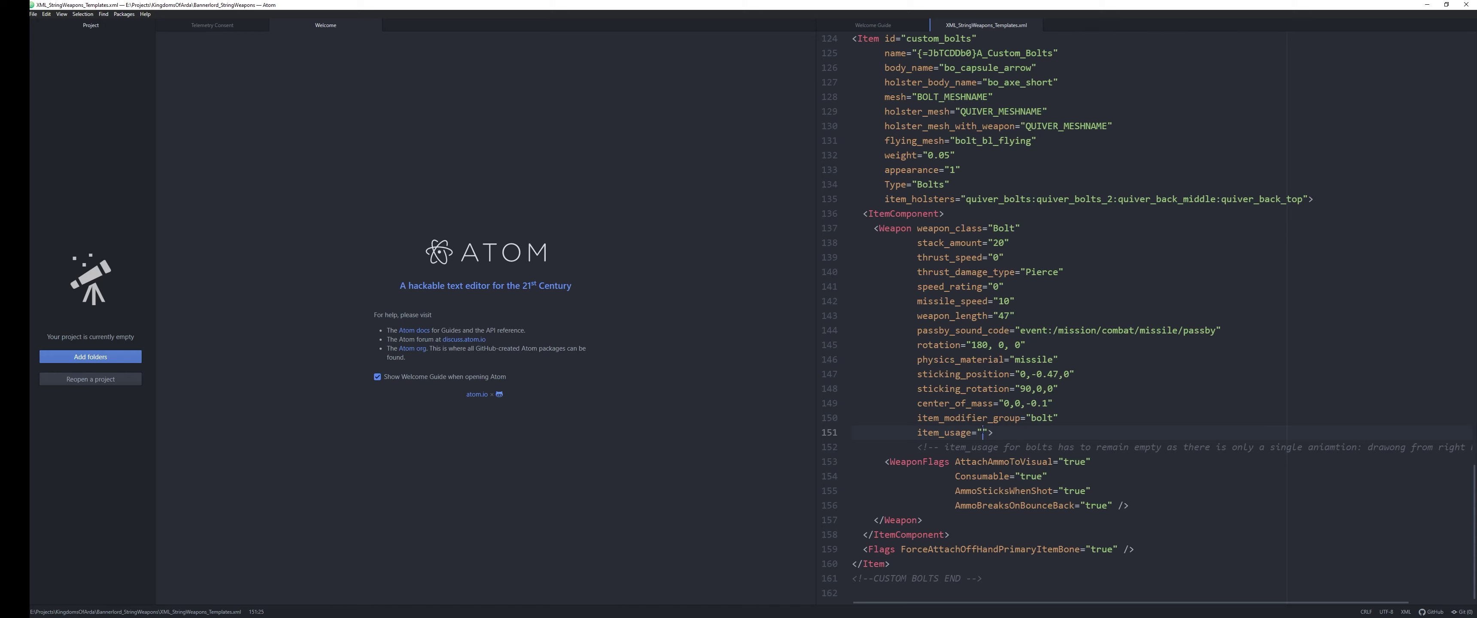
pyautogui.scroll(1, 1011, 325)
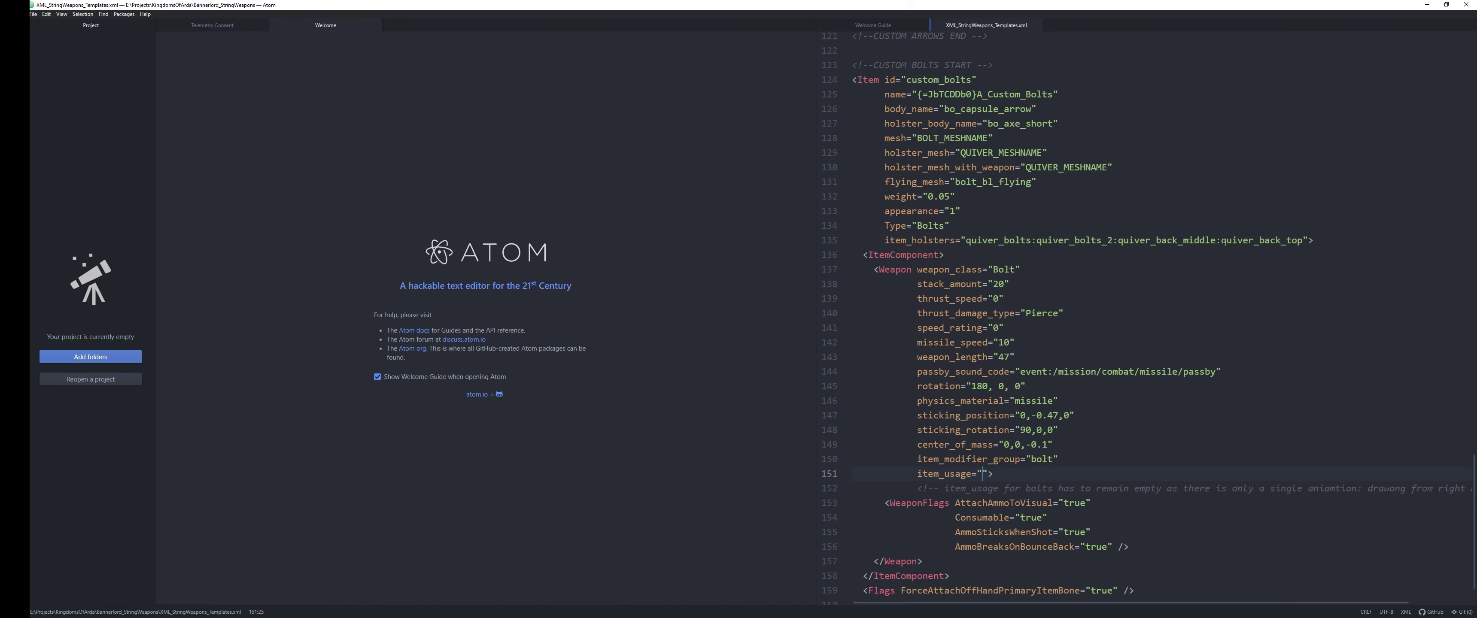
# Check quiver_back_top in the custom_bolts item_holsters against its item_usage attribute, then return to the custom_arrows template
pyautogui.moveTo(1221, 240); pyautogui.dragTo(1298, 239)
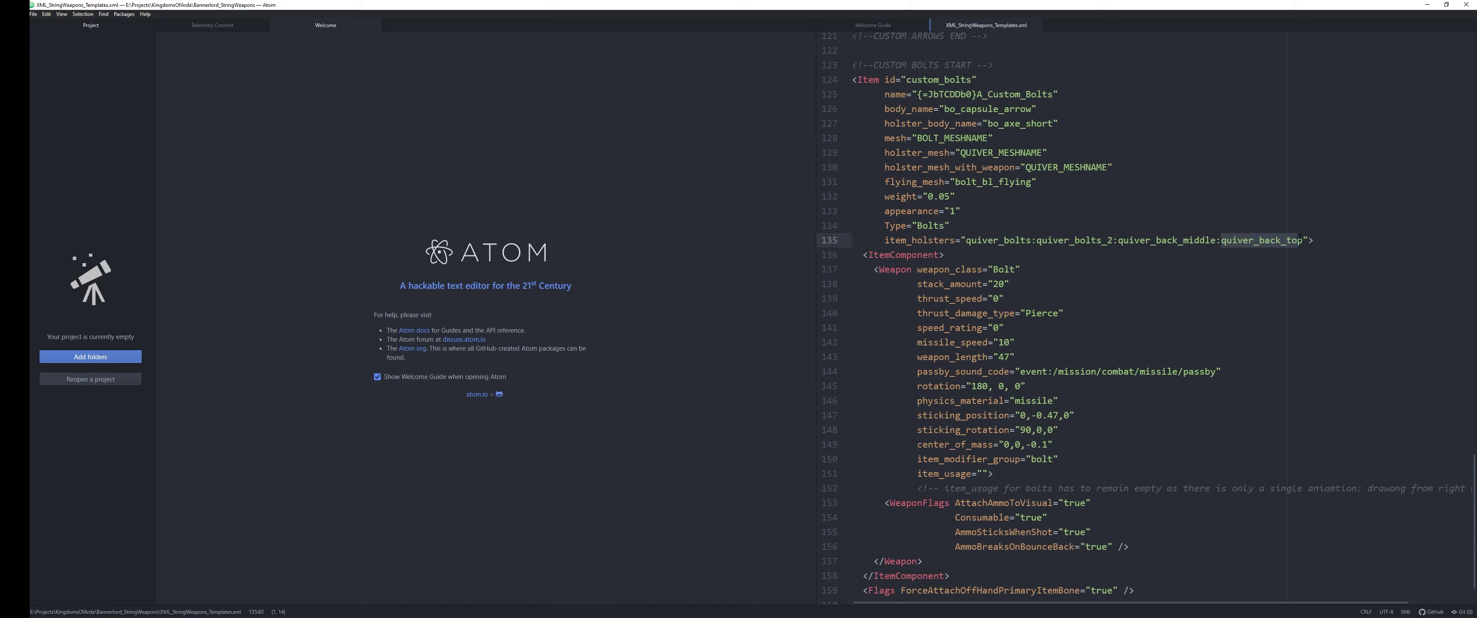
pyautogui.scroll(-1, 1214, 320)
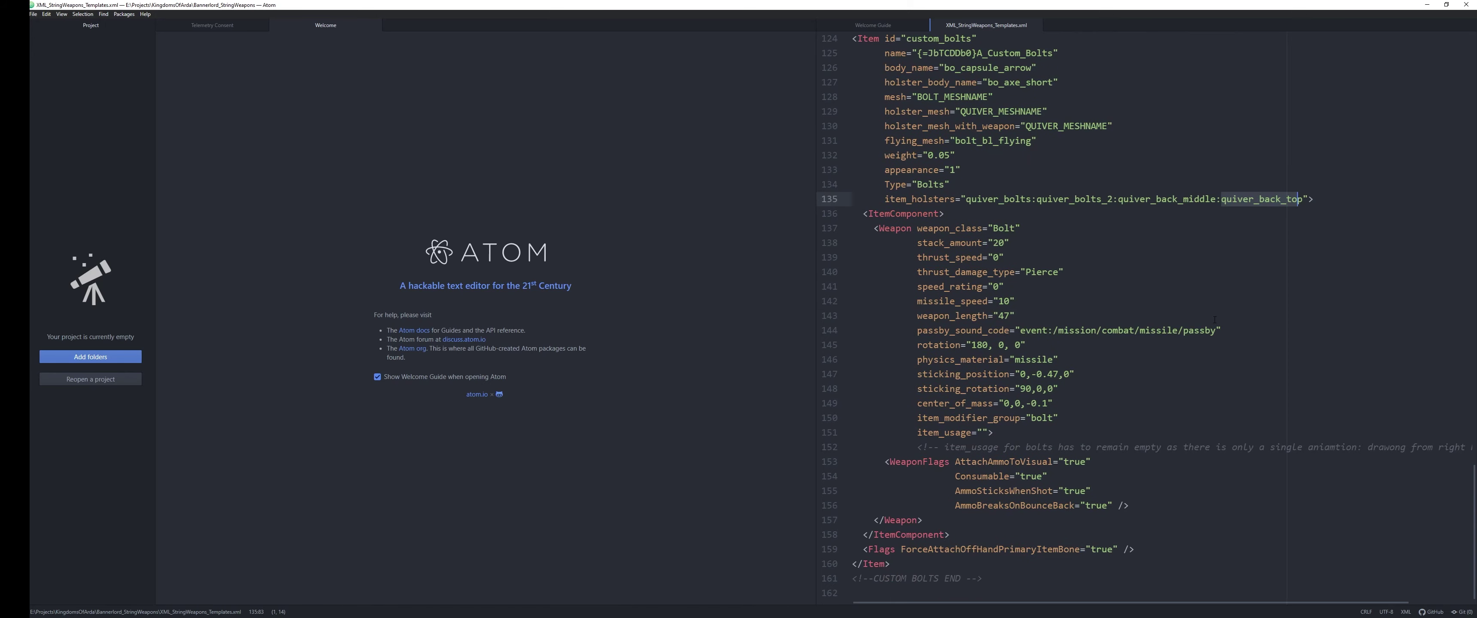
pyautogui.click(983, 433)
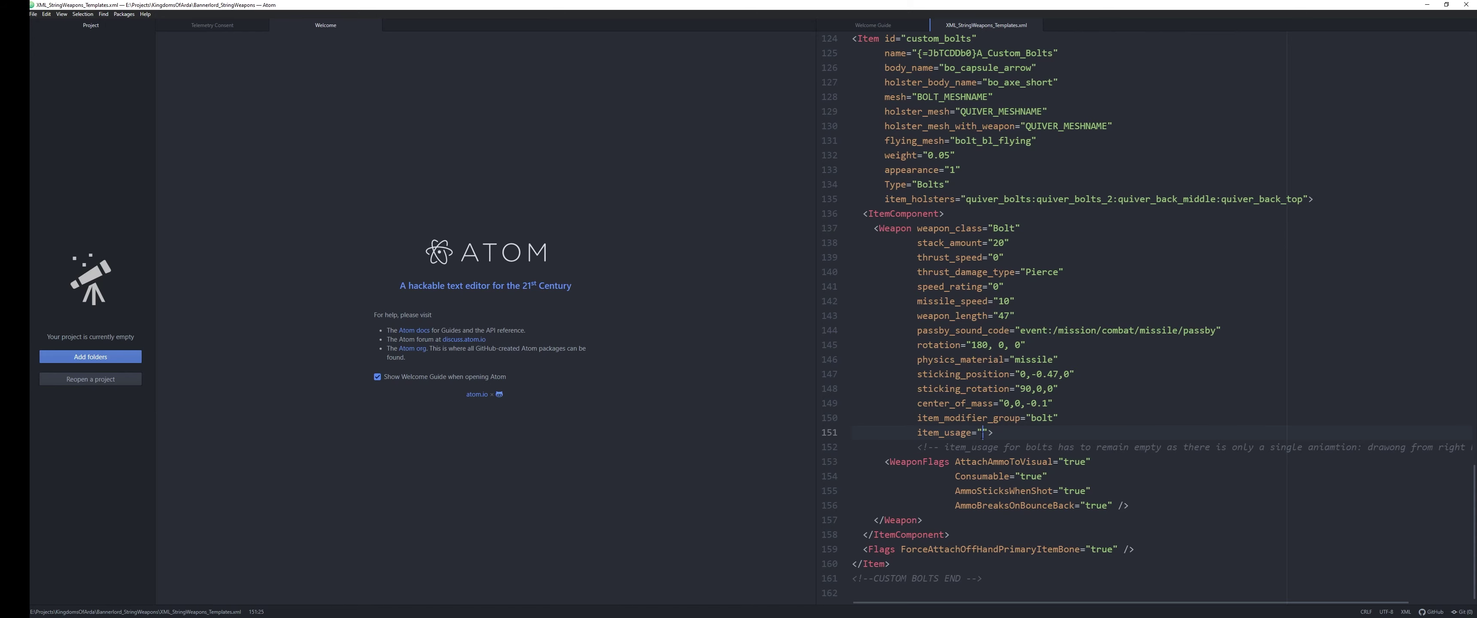
pyautogui.scroll(13, 983, 434)
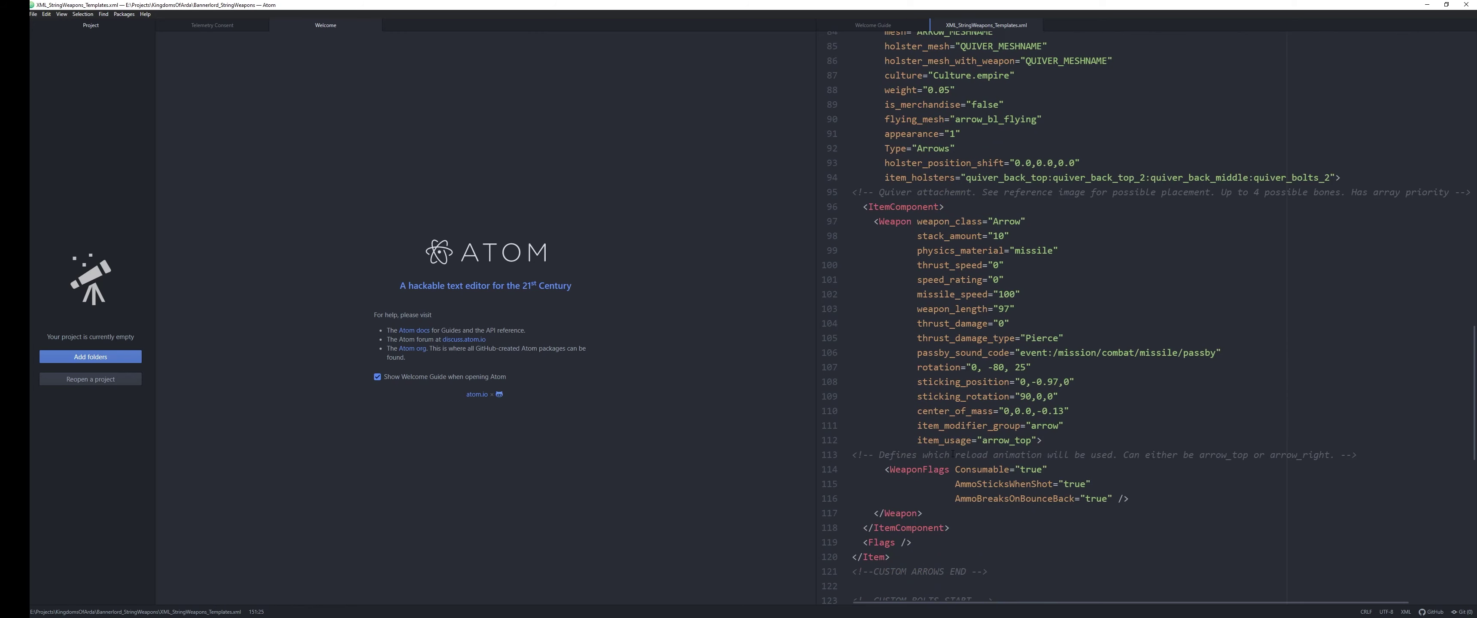
pyautogui.scroll(7, 938, 485)
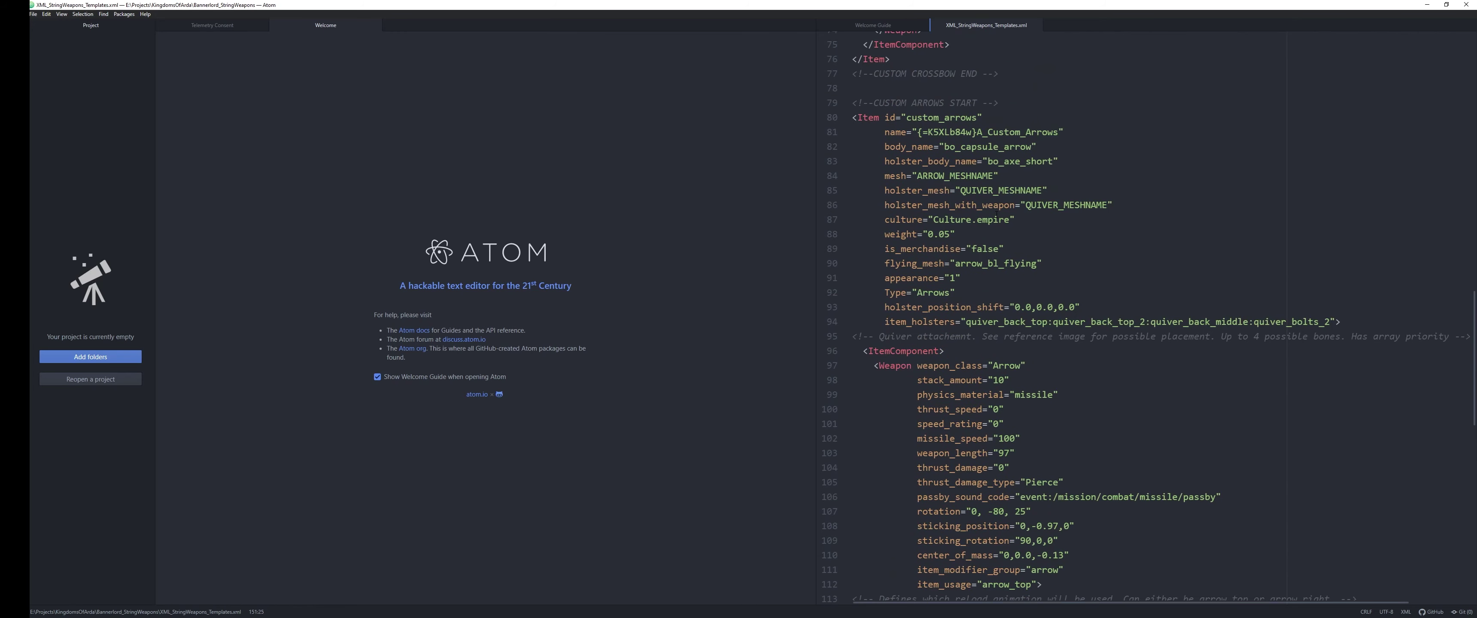